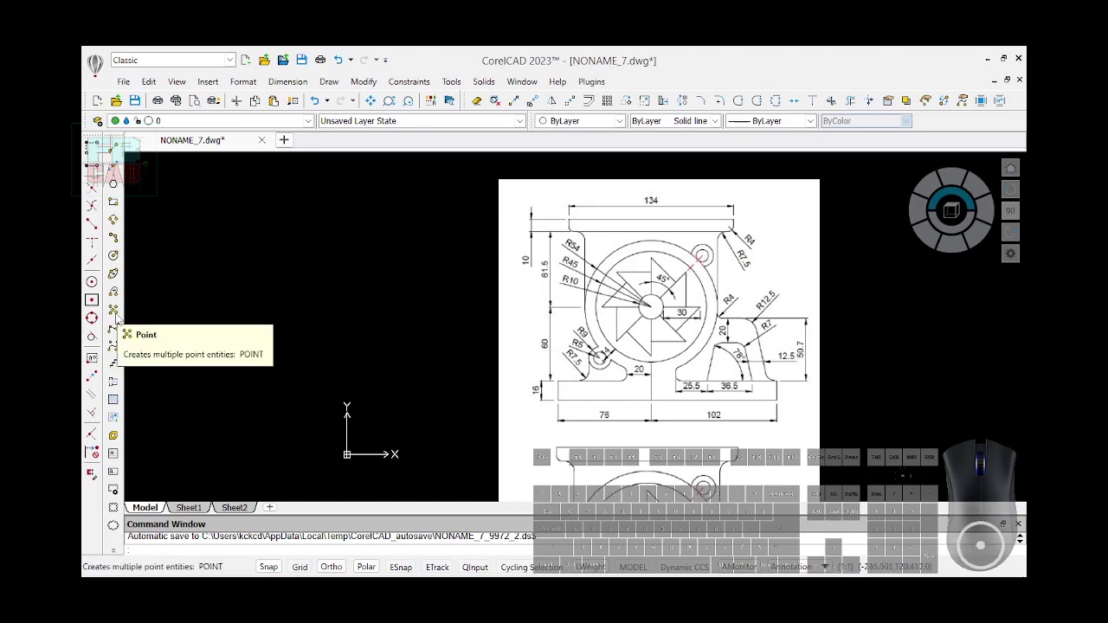
click(419, 83)
mouse_move(476, 102)
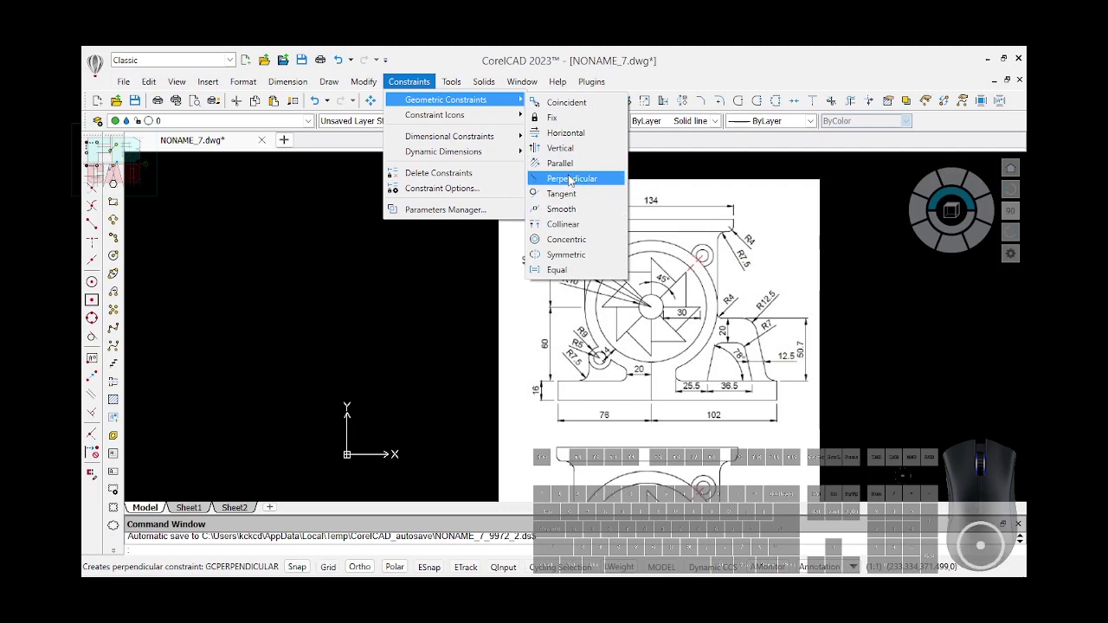
click(556, 153)
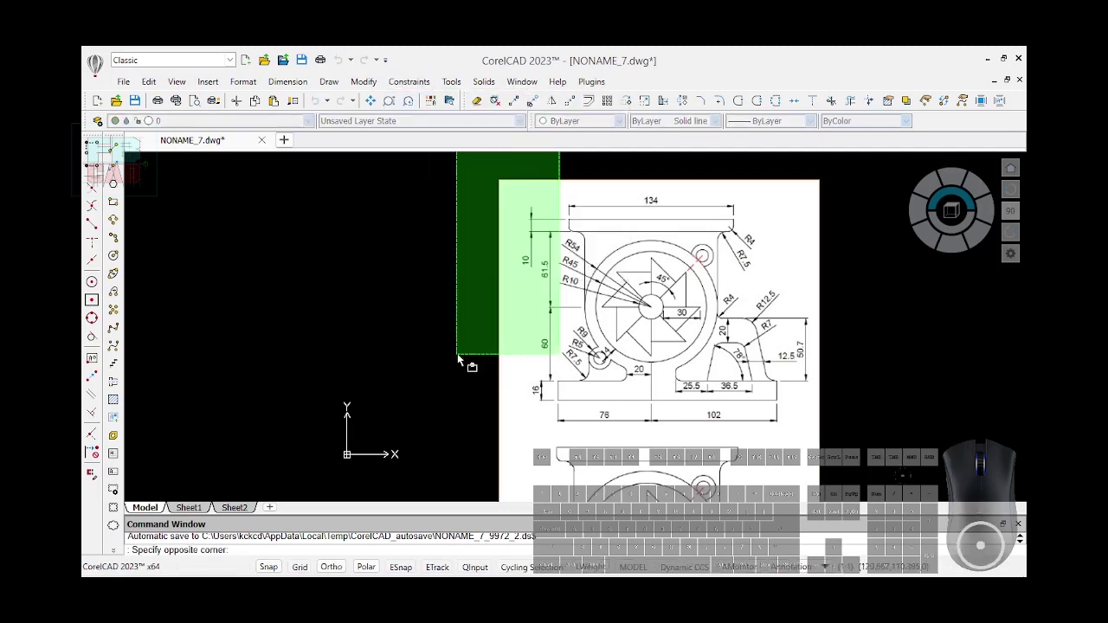
click(442, 355)
key(Escape)
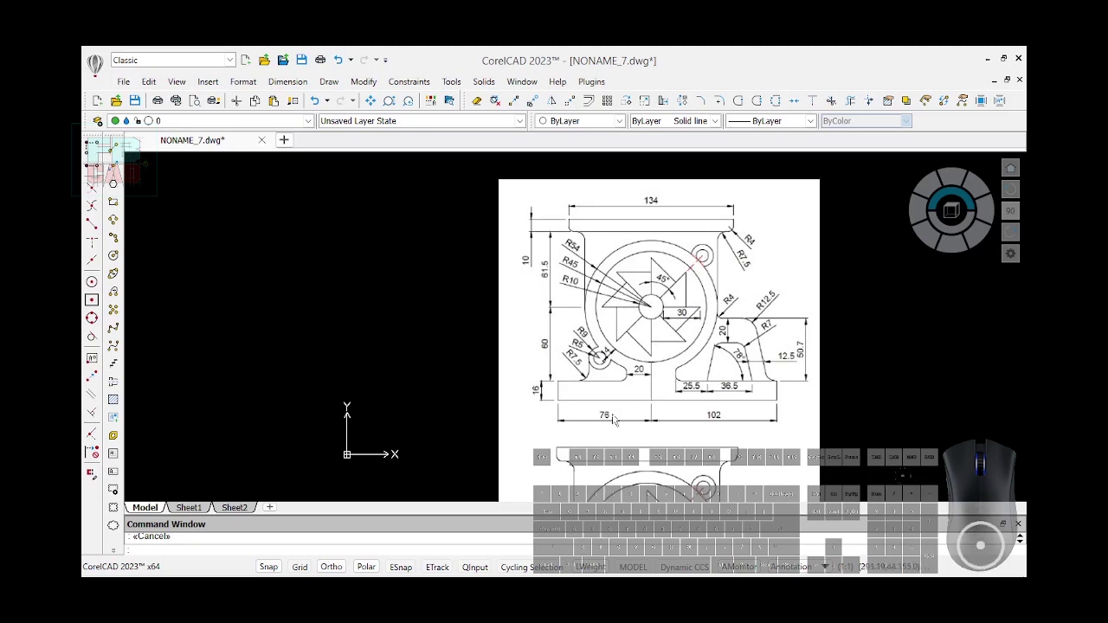
Place a point at coordinates 76, 76 in the empty drawing area beside the reference image
click(112, 312)
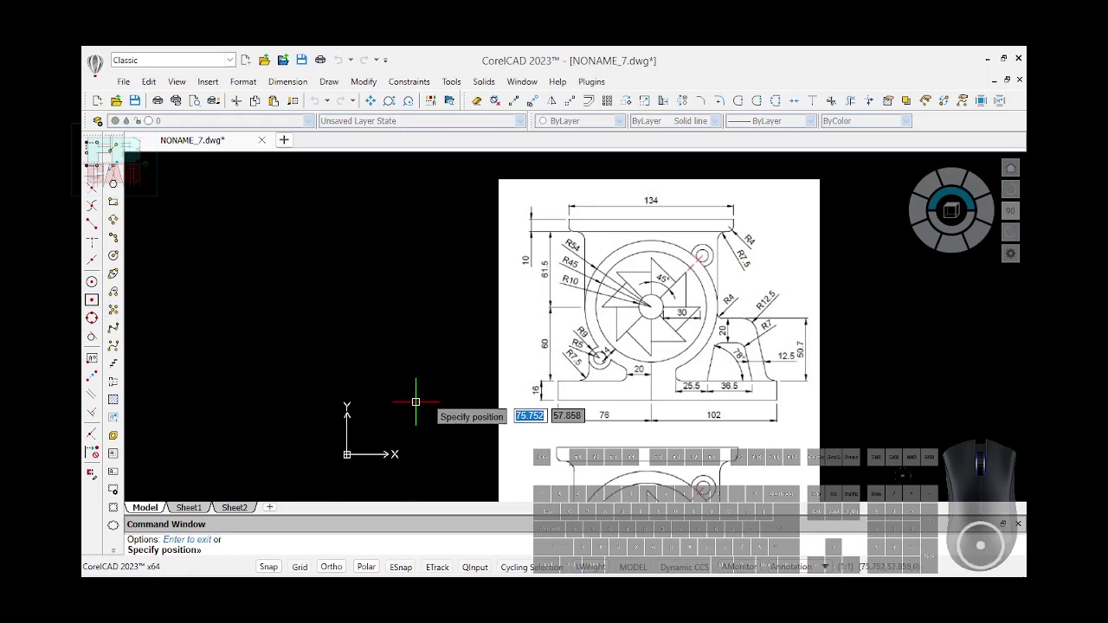
text(76)
key(Tab)
text(76)
key(Return)
text(GCF)
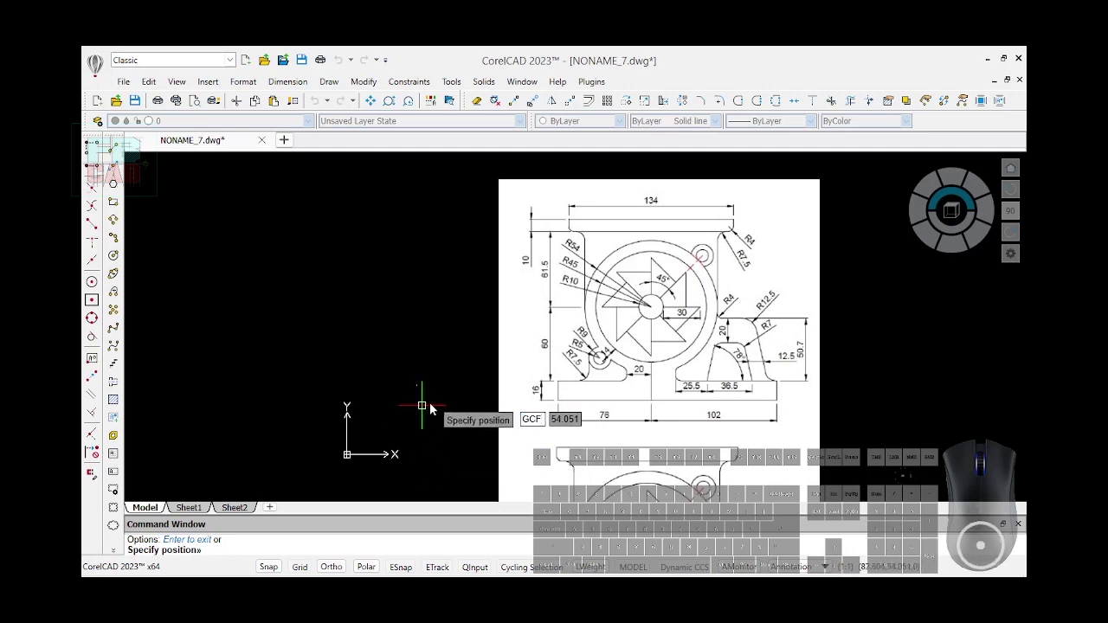
key(Escape)
Apply a Fix geometric constraint to the point at 76, 76
text(GCFIX)
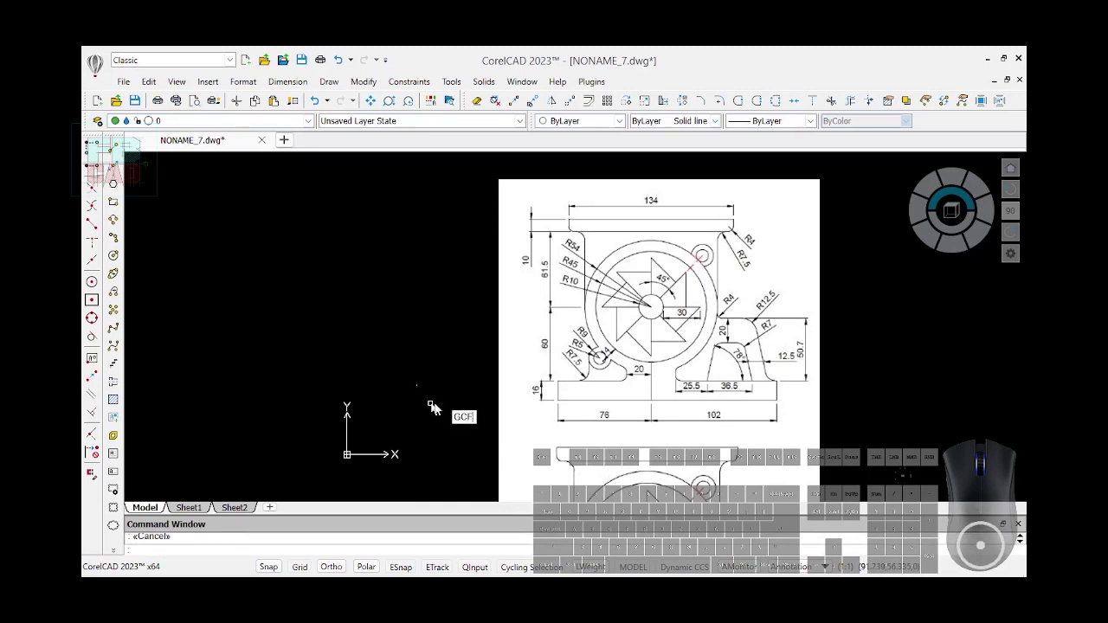
key(Return)
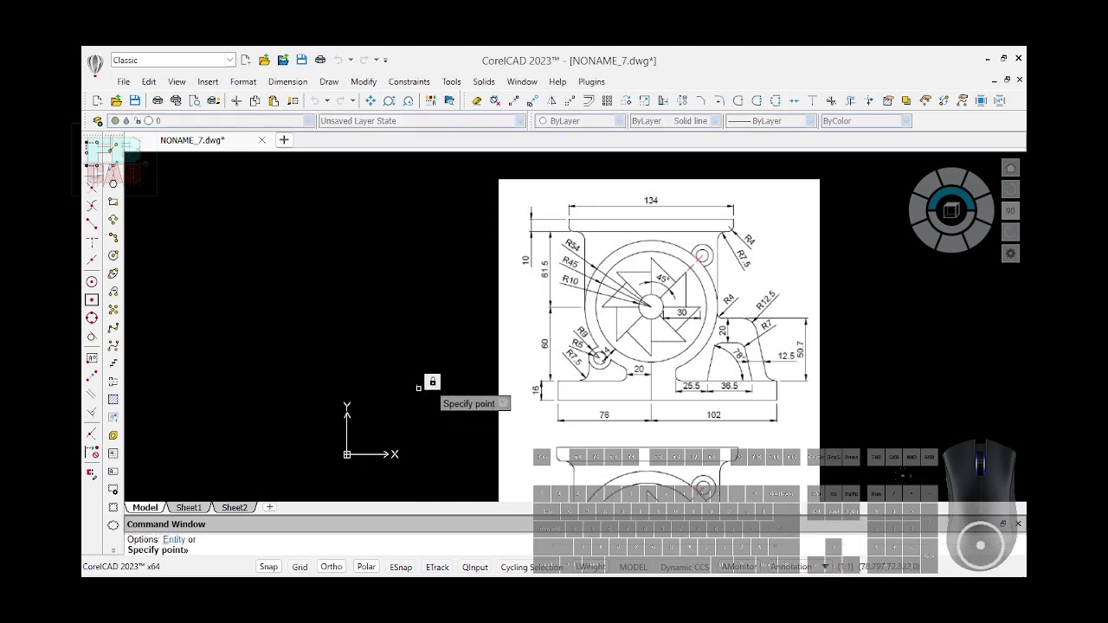
click(417, 387)
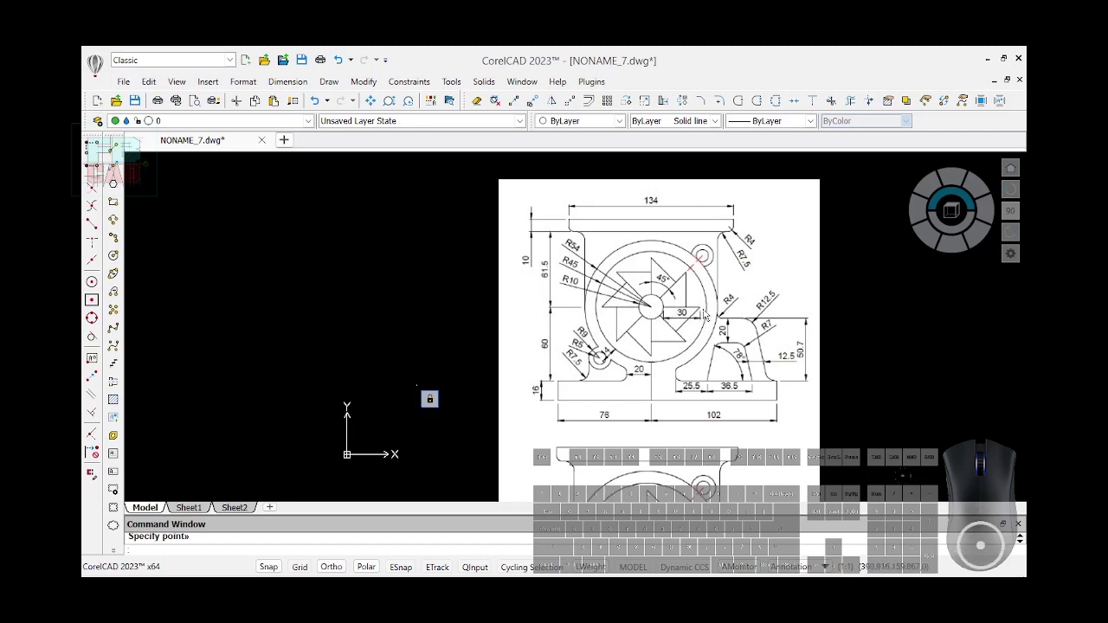
click(113, 256)
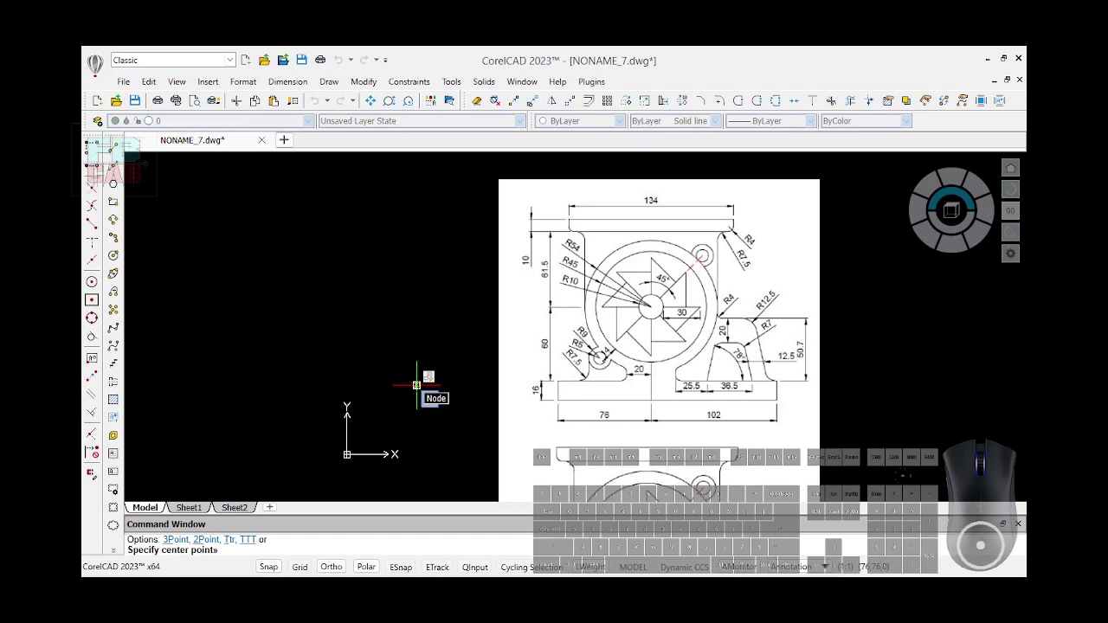
click(416, 386)
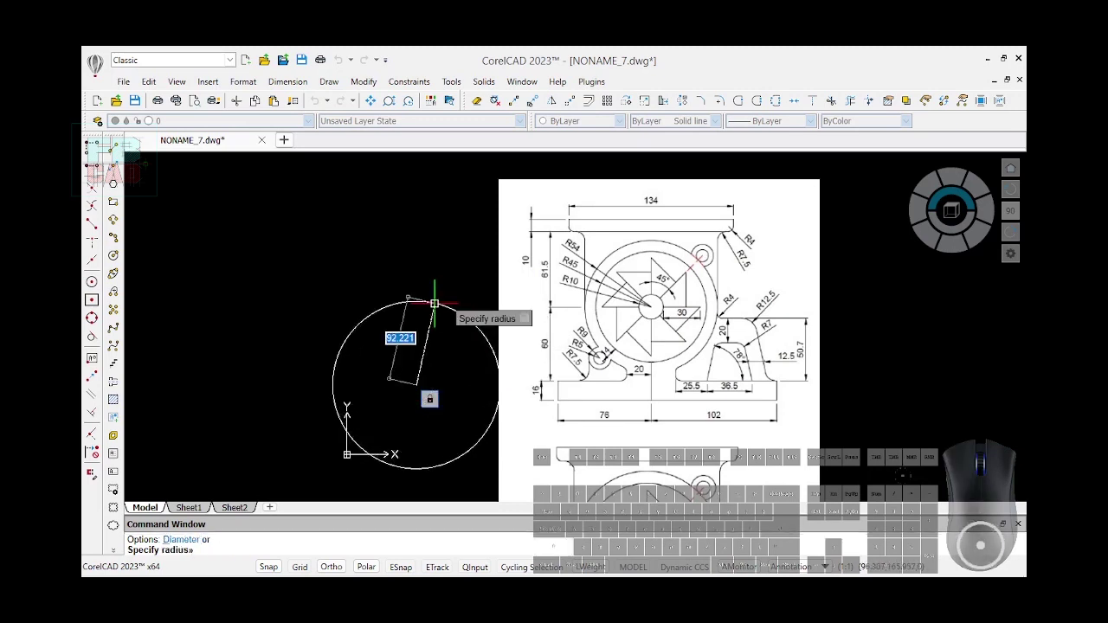
key(F8)
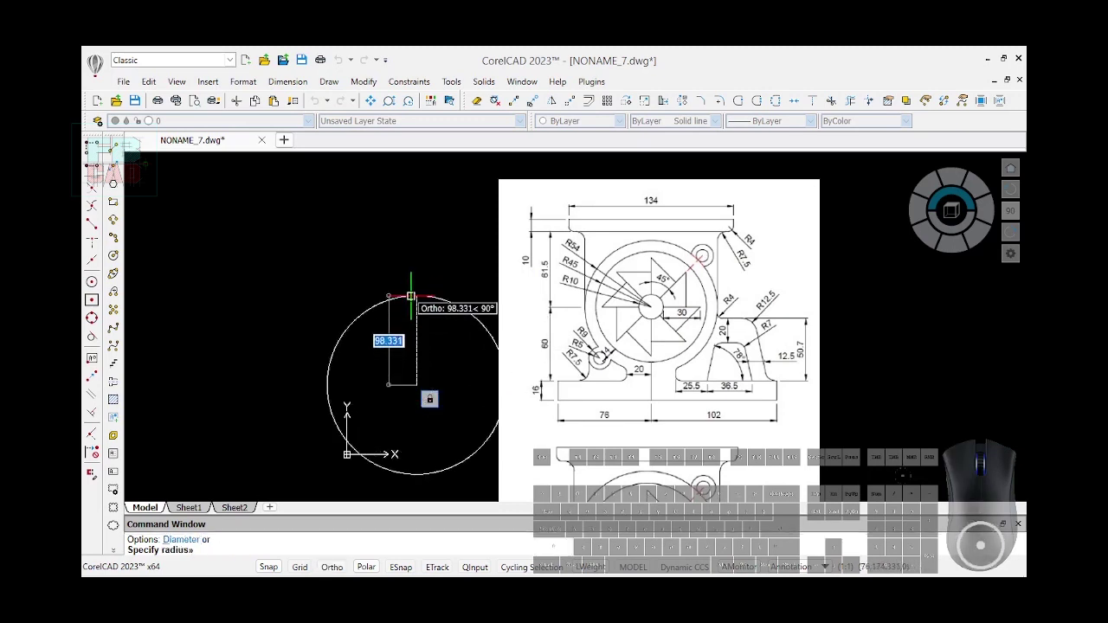
key(F8)
text(30)
key(Tab)
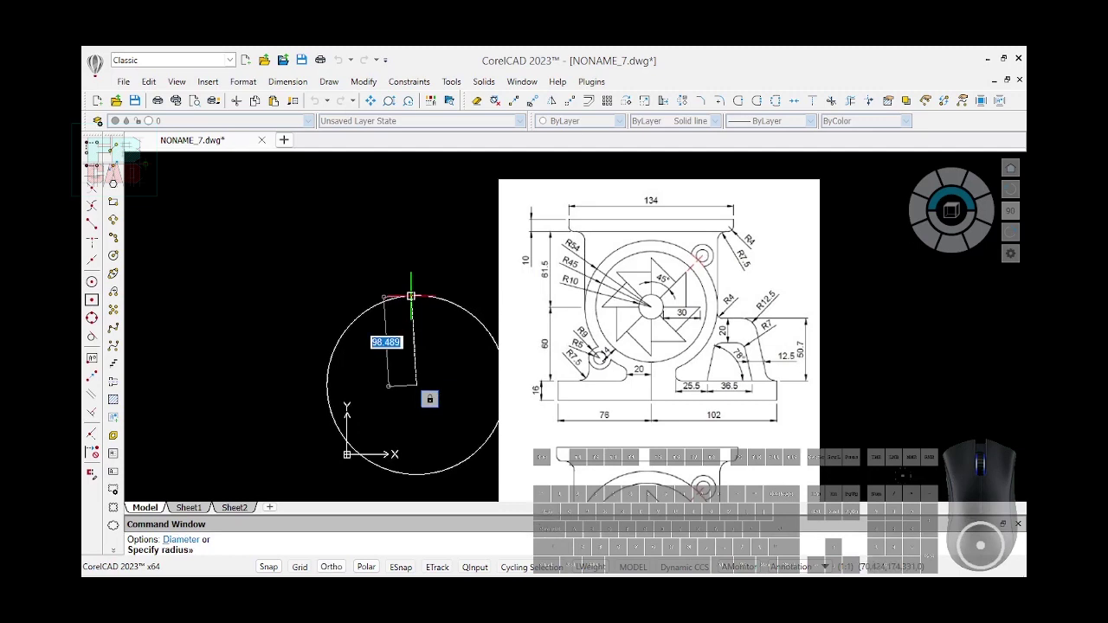
text(0)
key(Return)
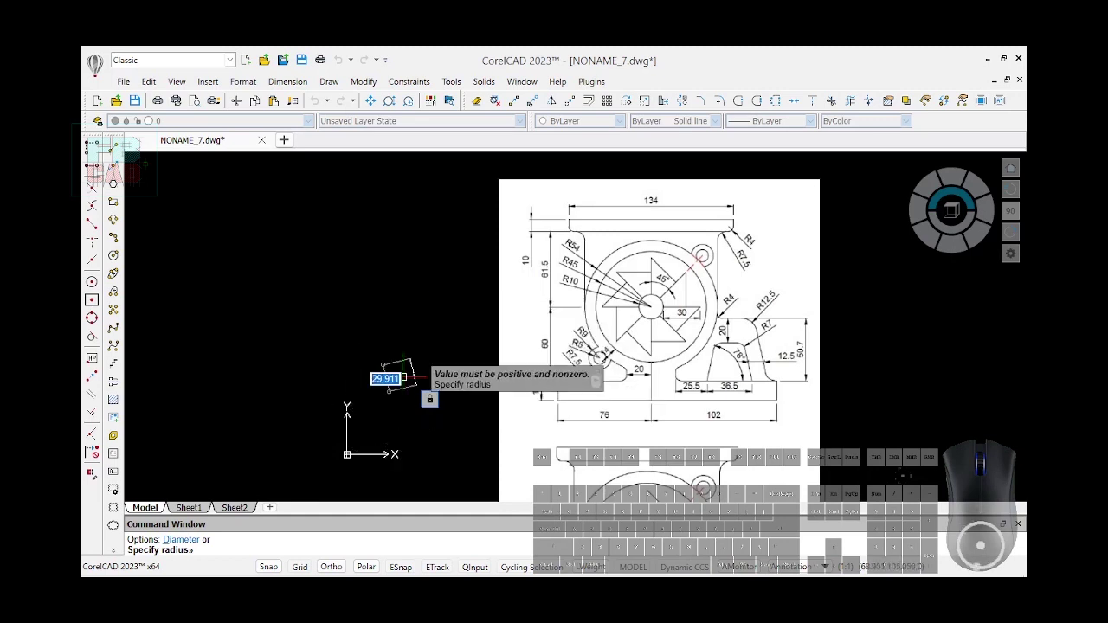
scroll(407, 390, up, 3)
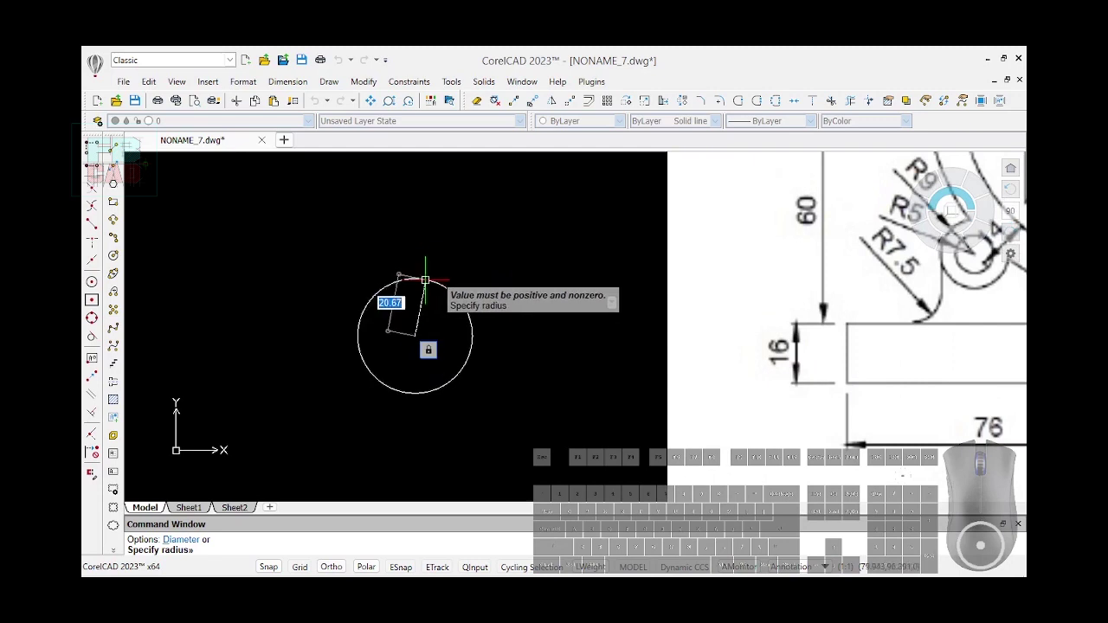
text(30)
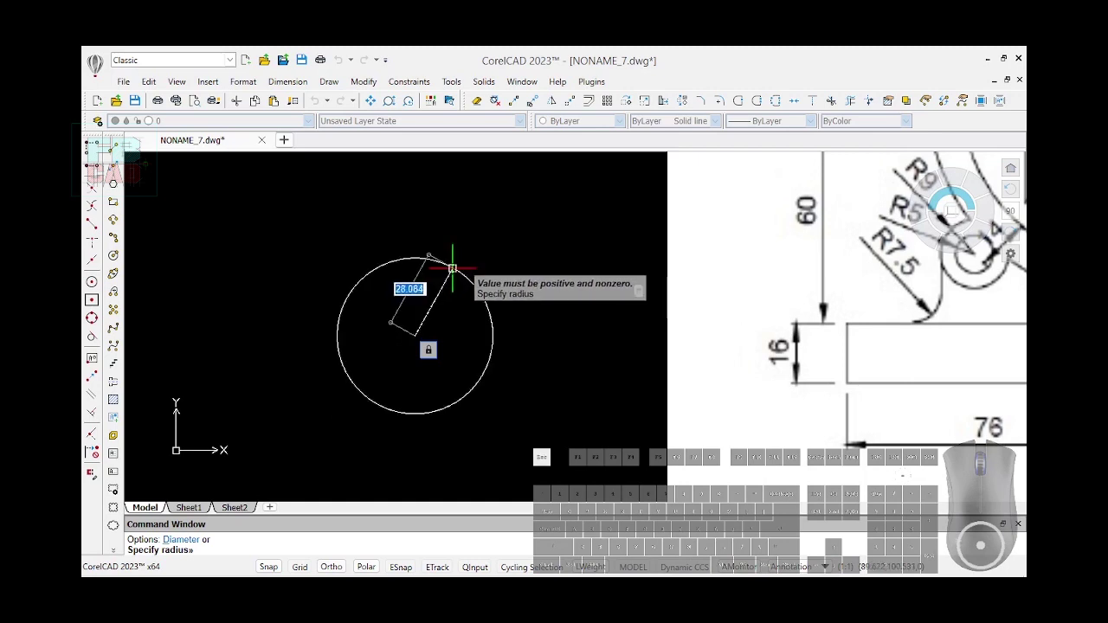
key(Escape)
scroll(245, 403, down, 1)
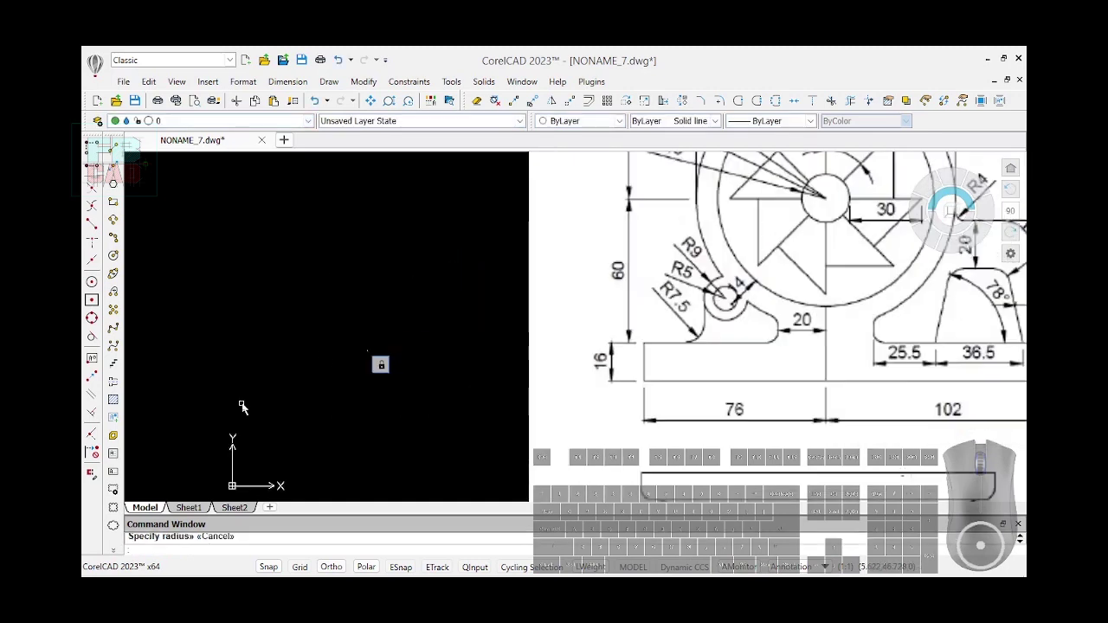
Draw a vertical line 30 units long upward from the fixed point
click(121, 172)
click(368, 350)
text(30)
key(Tab)
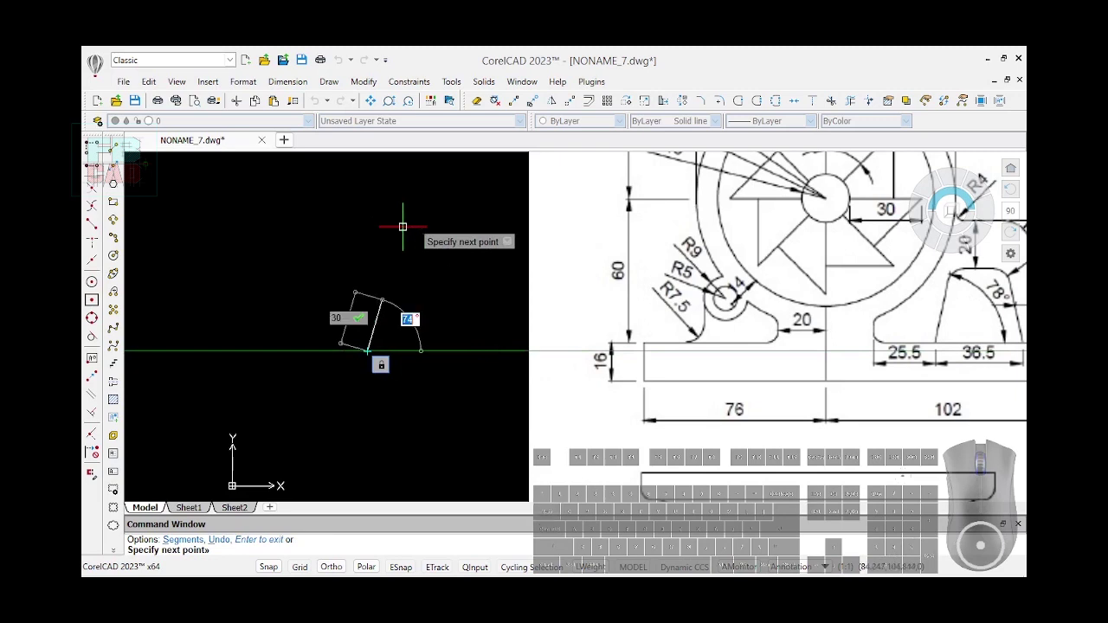
text(76)
key(Return)
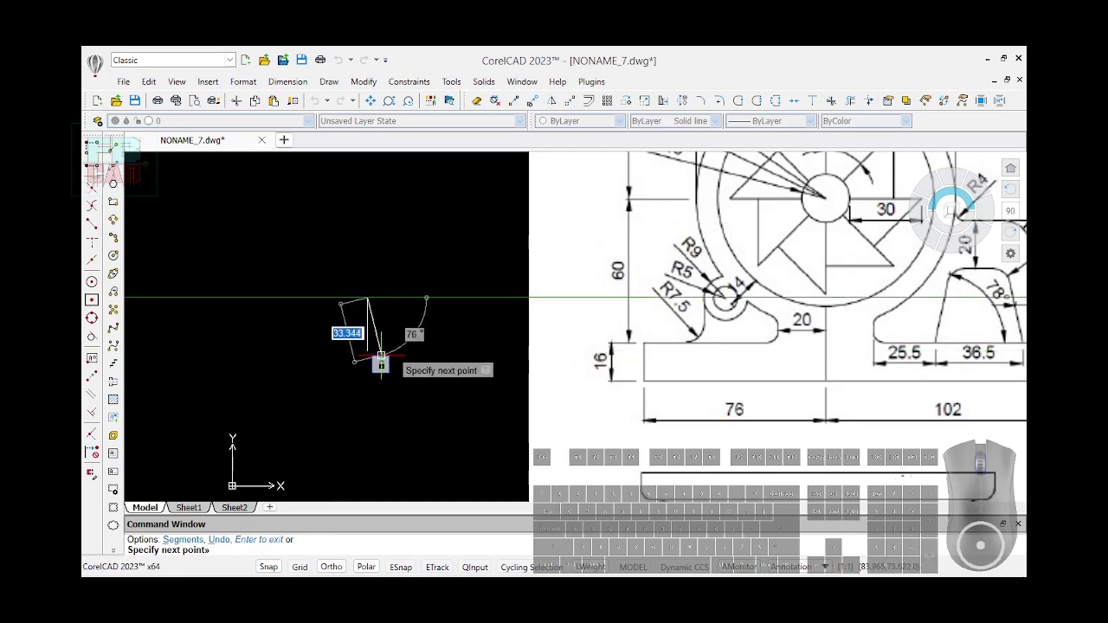
key(Escape)
Draw a horizontal line about 68 units long to the right from the fixed point
scroll(249, 439, down, 2)
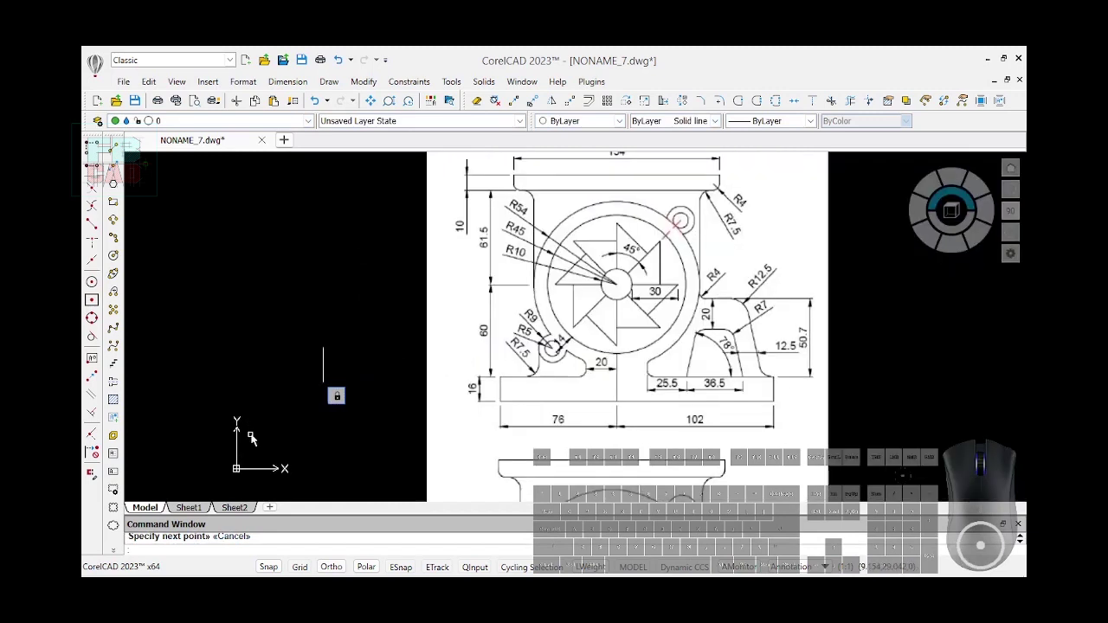
scroll(328, 350, up, 1)
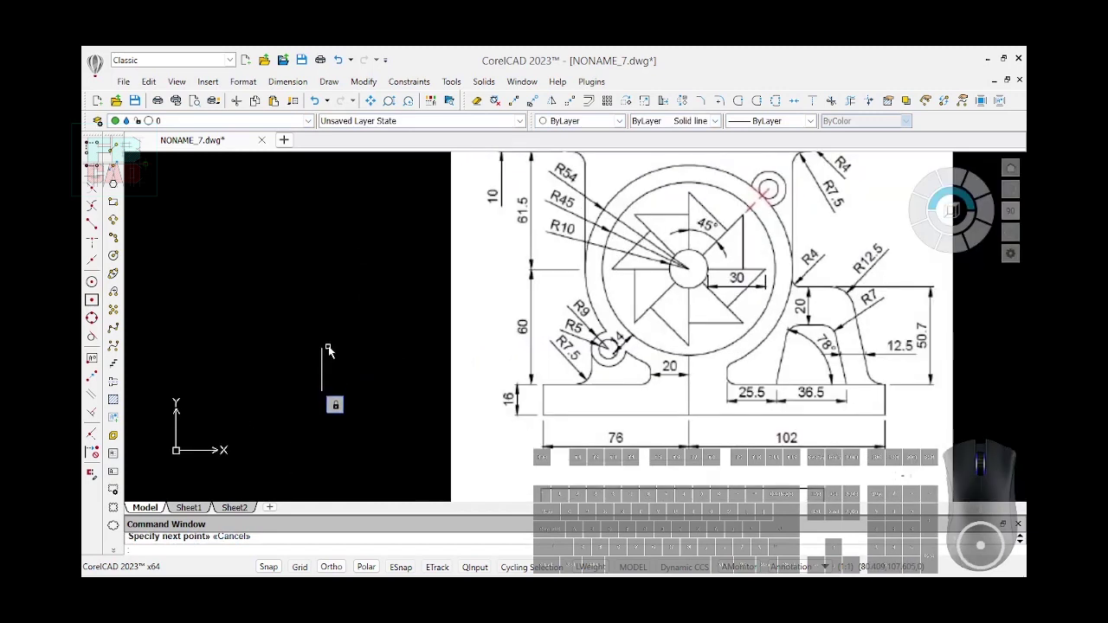
click(116, 180)
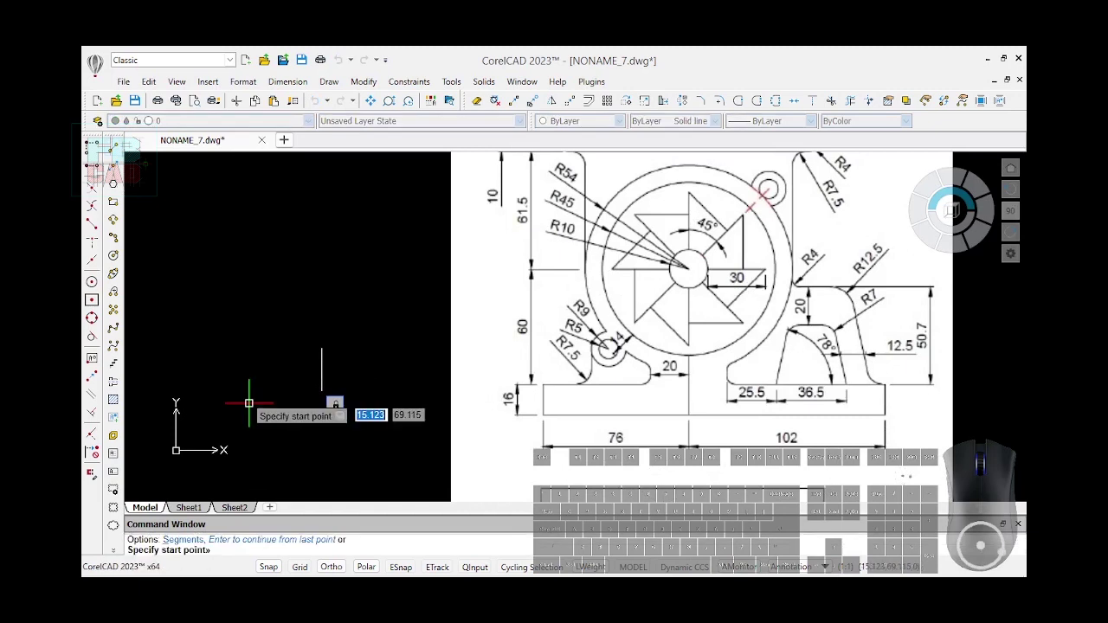
click(321, 391)
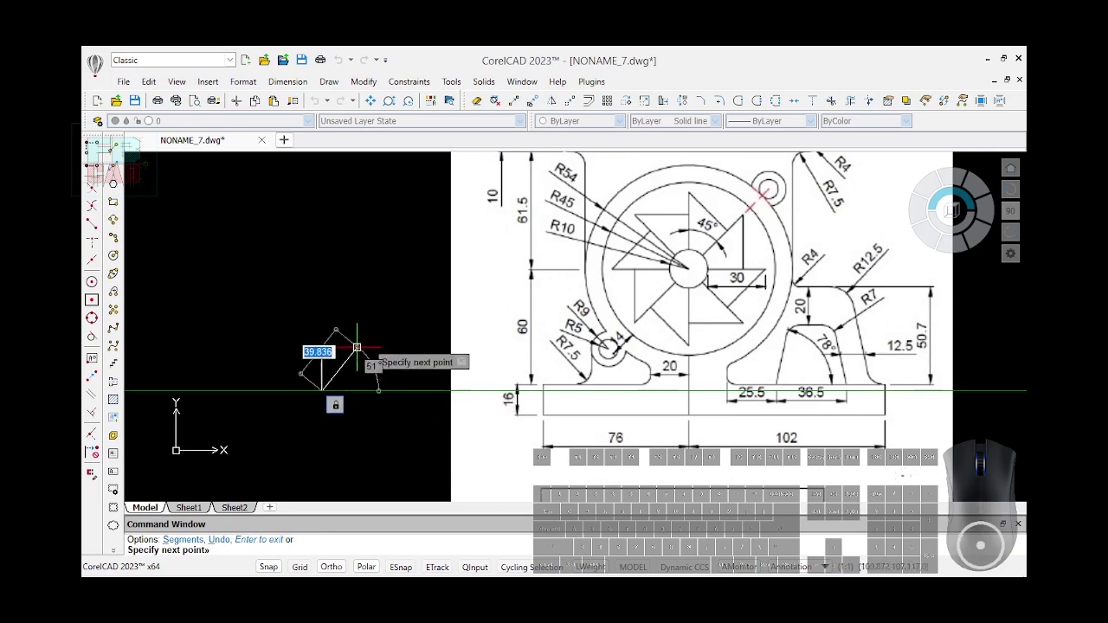
click(419, 391)
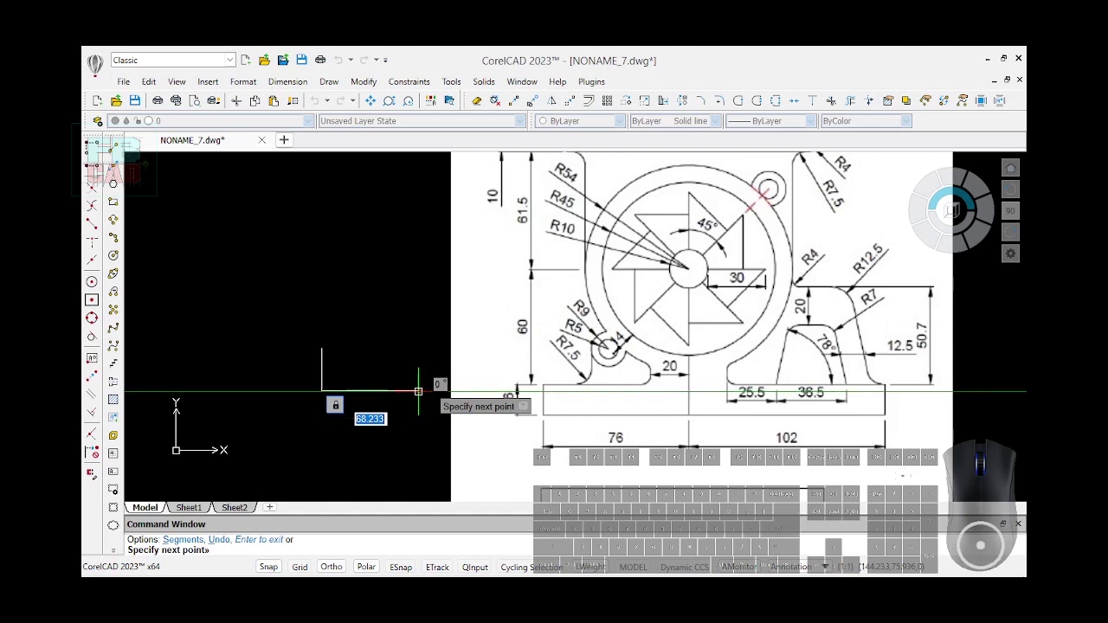
key(Return)
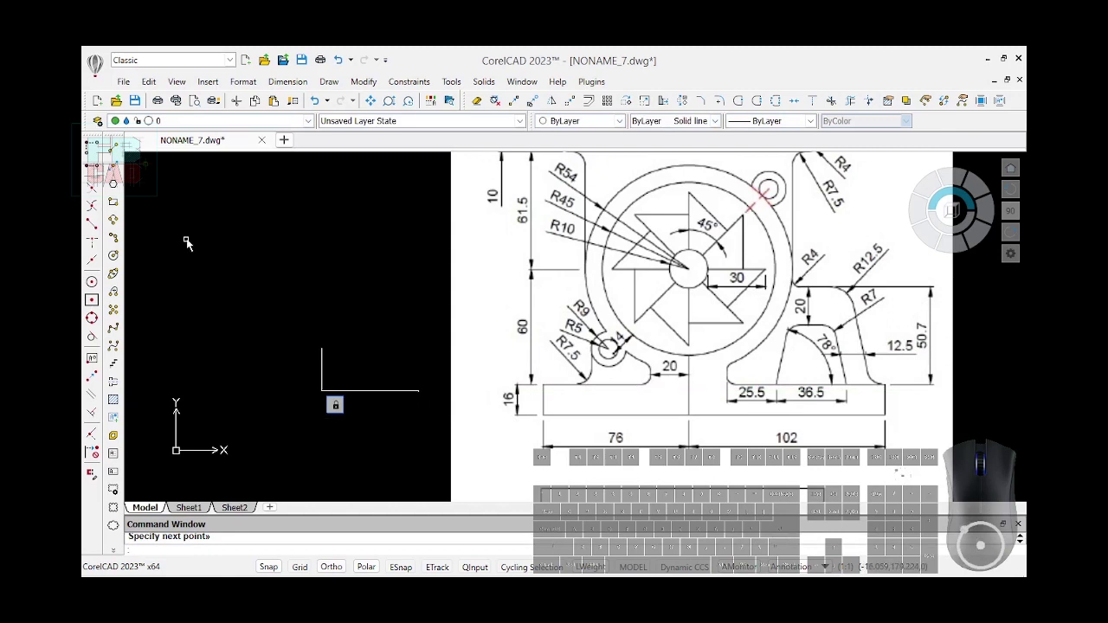
Draw a line about 76 units long at 45° up and to the right from the fixed point
click(113, 160)
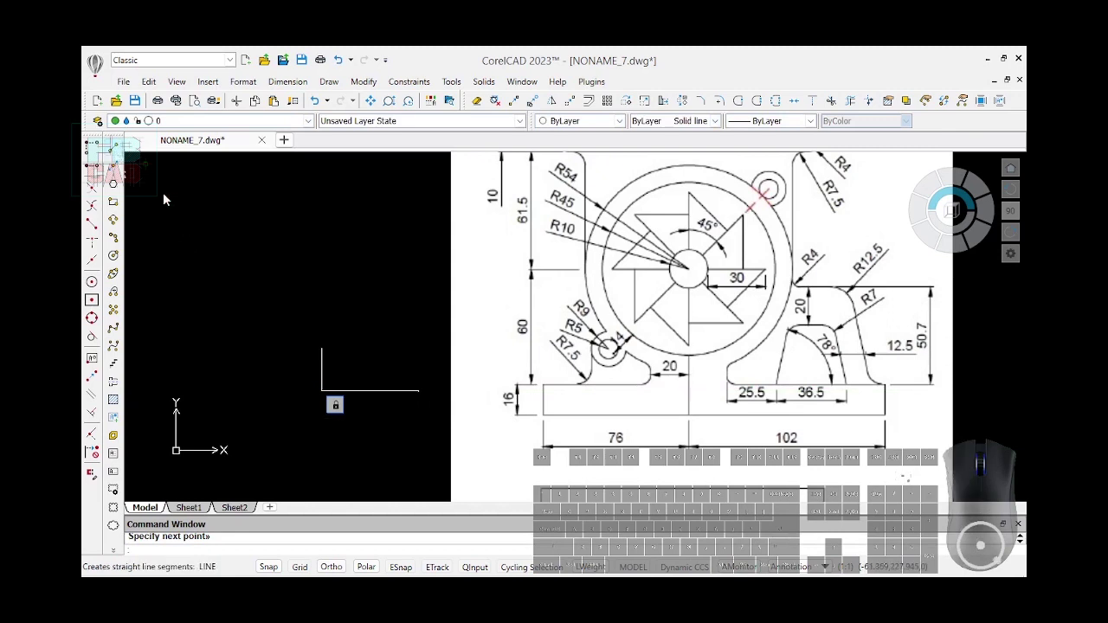
click(322, 391)
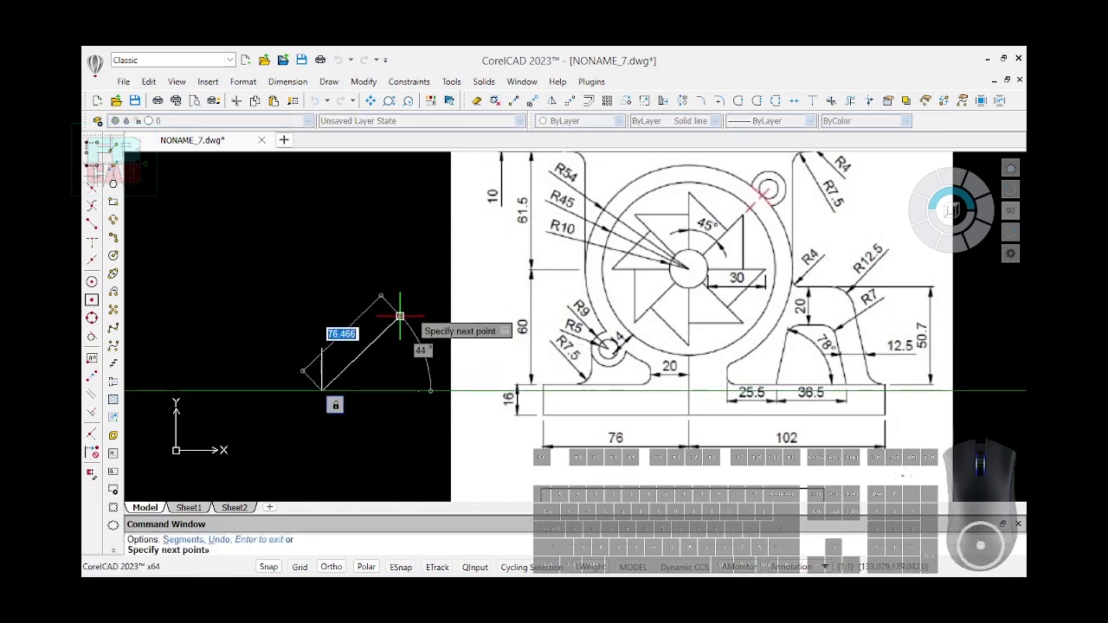
key(Tab)
text(45)
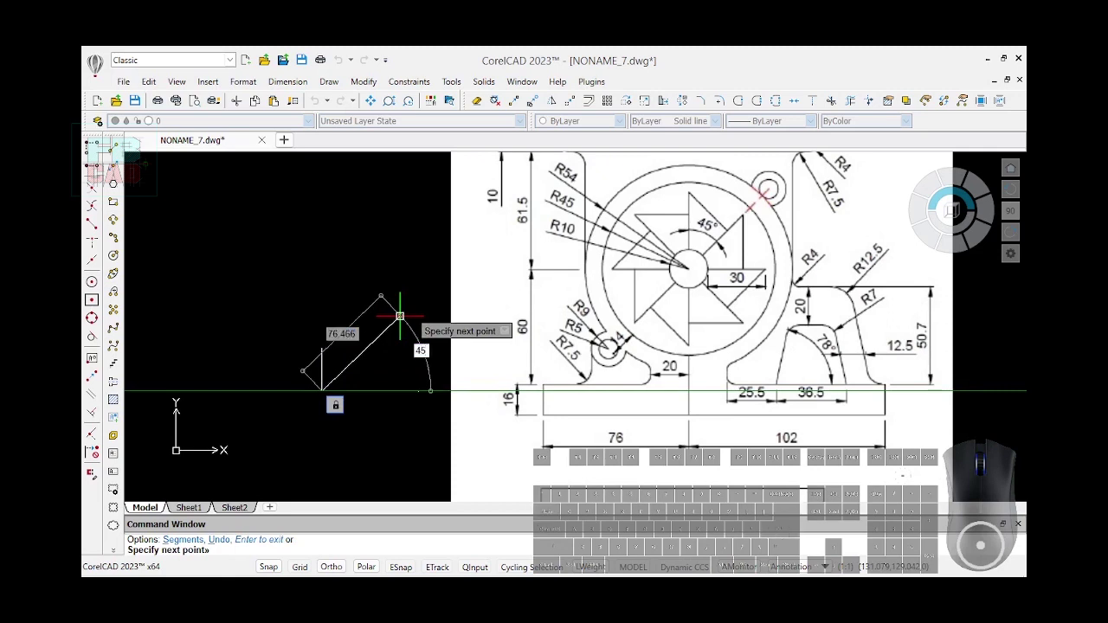
key(Return)
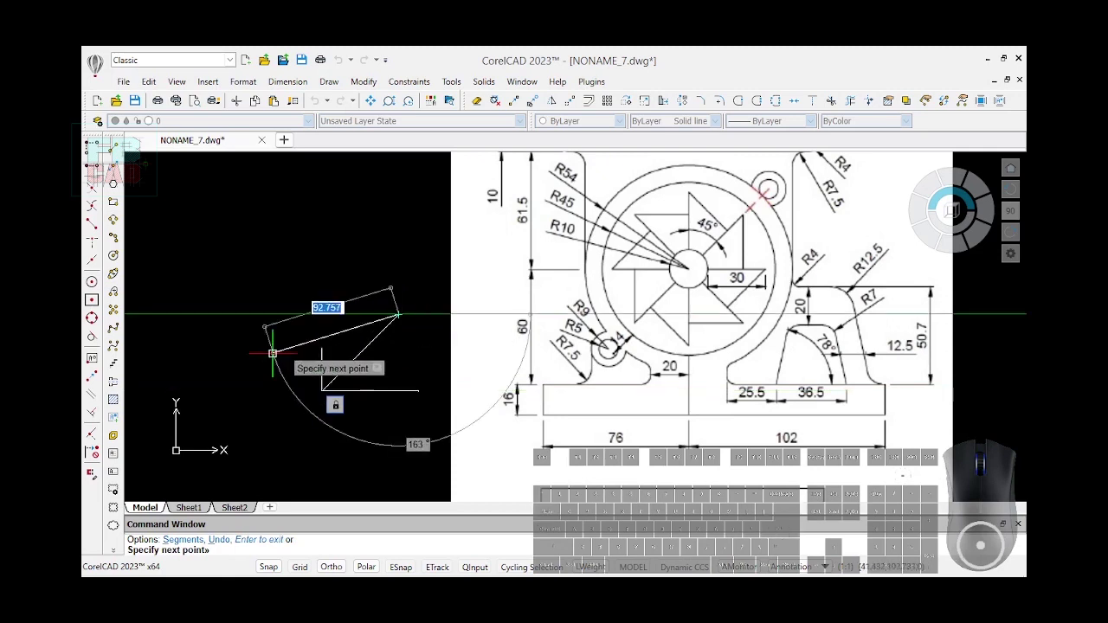
key(Return)
Apply Coincident constraints joining the ends of the drawn lines at the fixed point
text(GCCOINCIDENT)
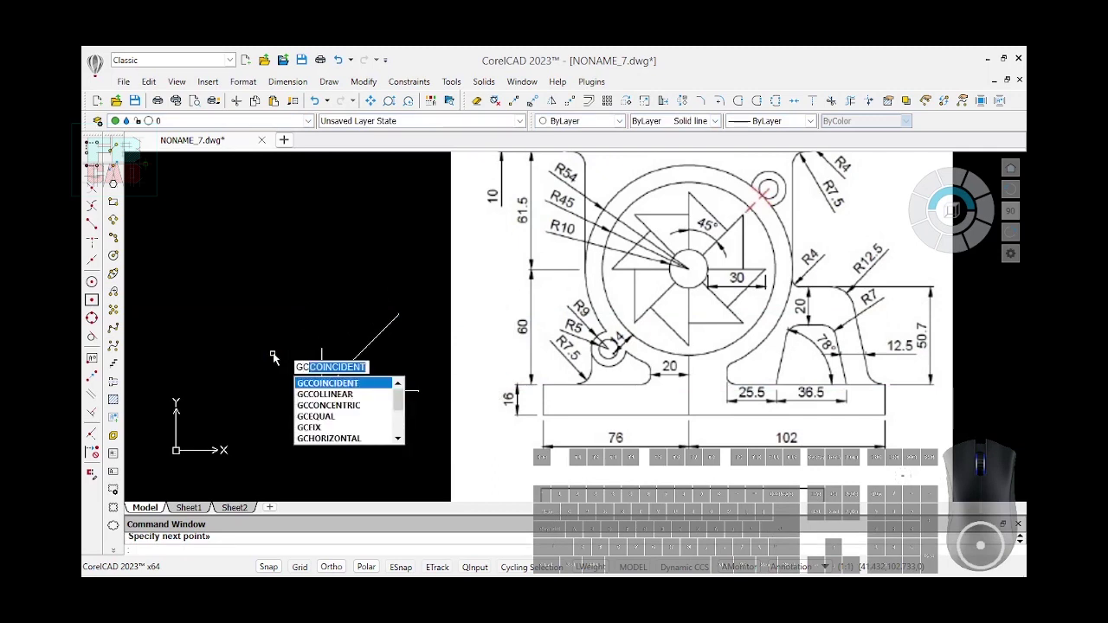
key(Return)
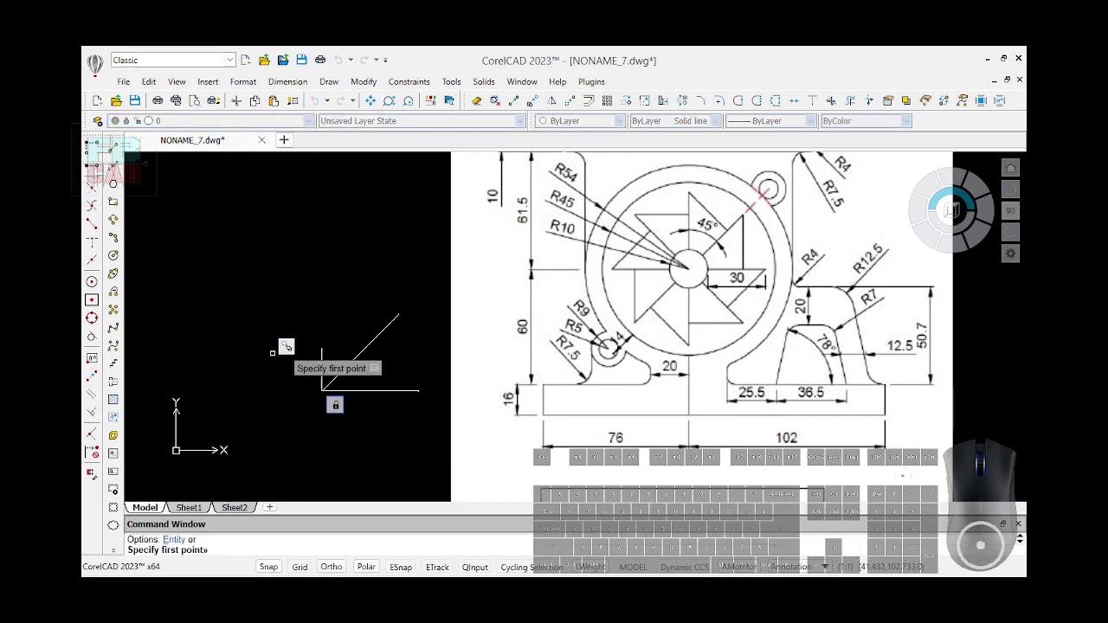
click(321, 382)
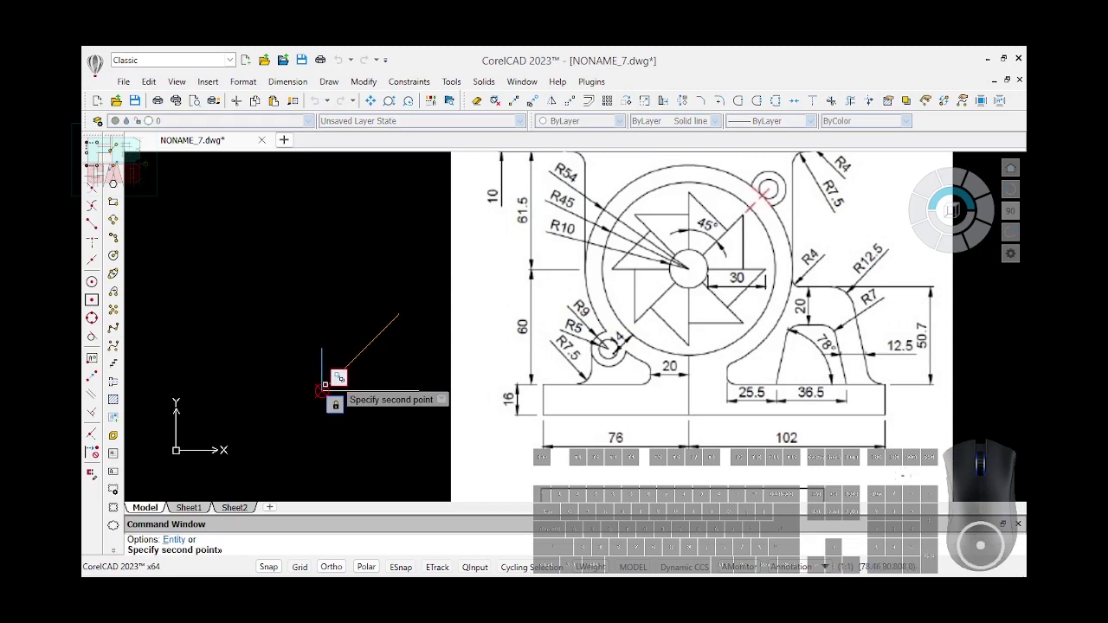
key(Return)
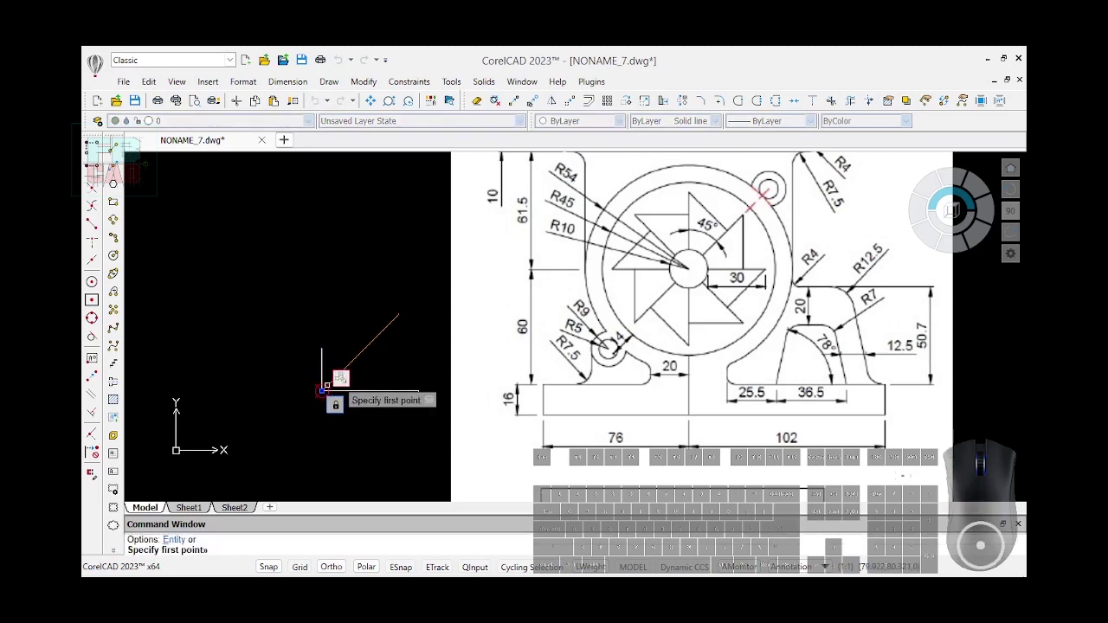
click(322, 389)
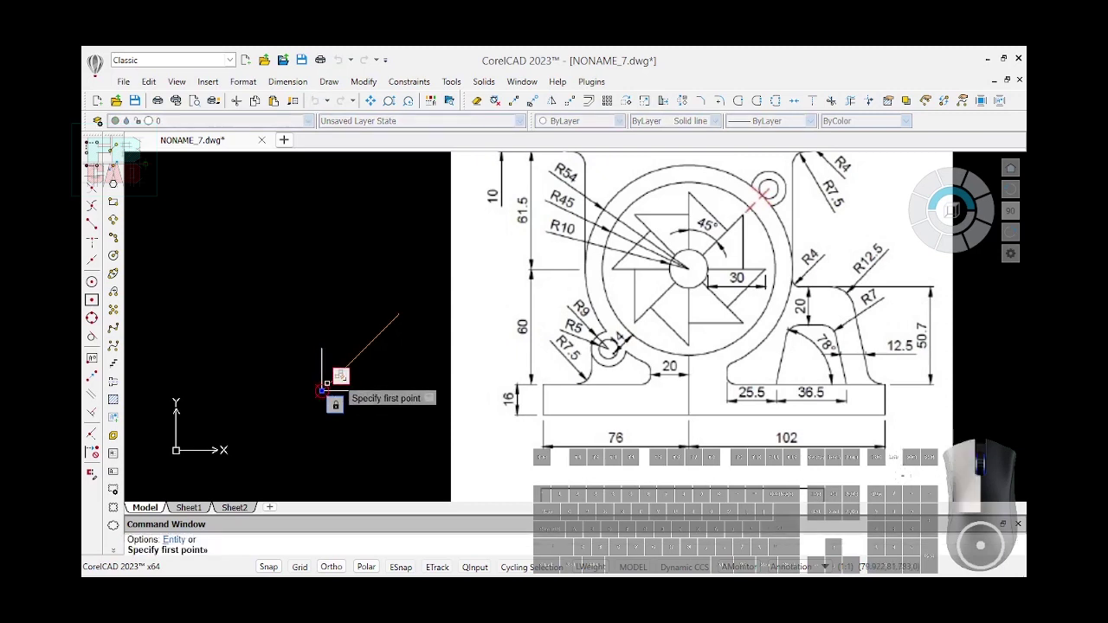
click(322, 389)
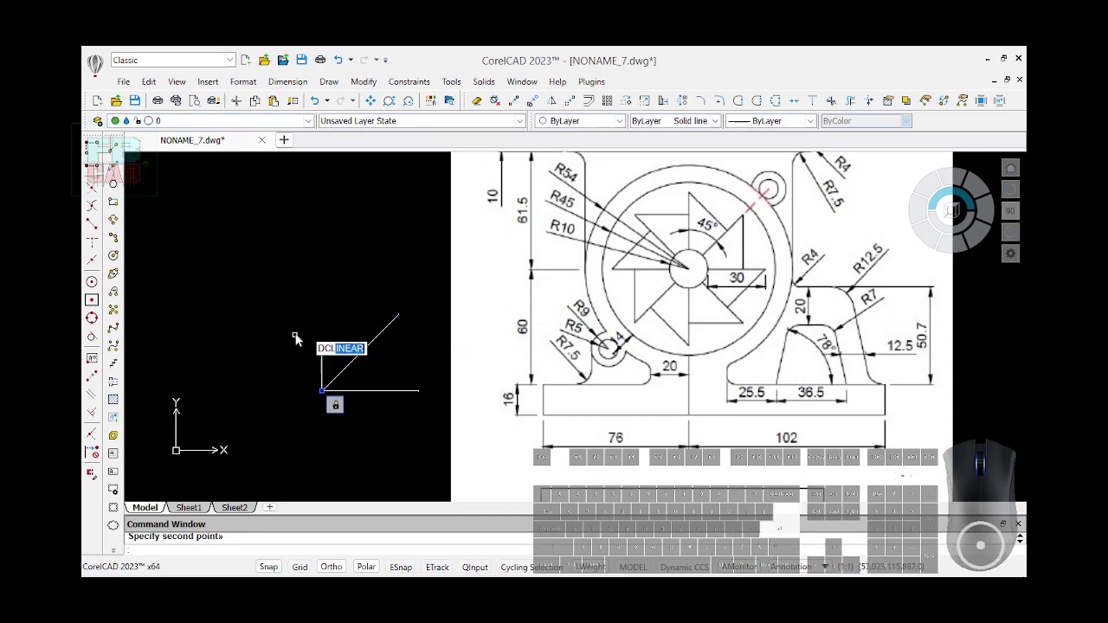
Add a linear dimensional constraint to the vertical line and set its length to 40
key(Return)
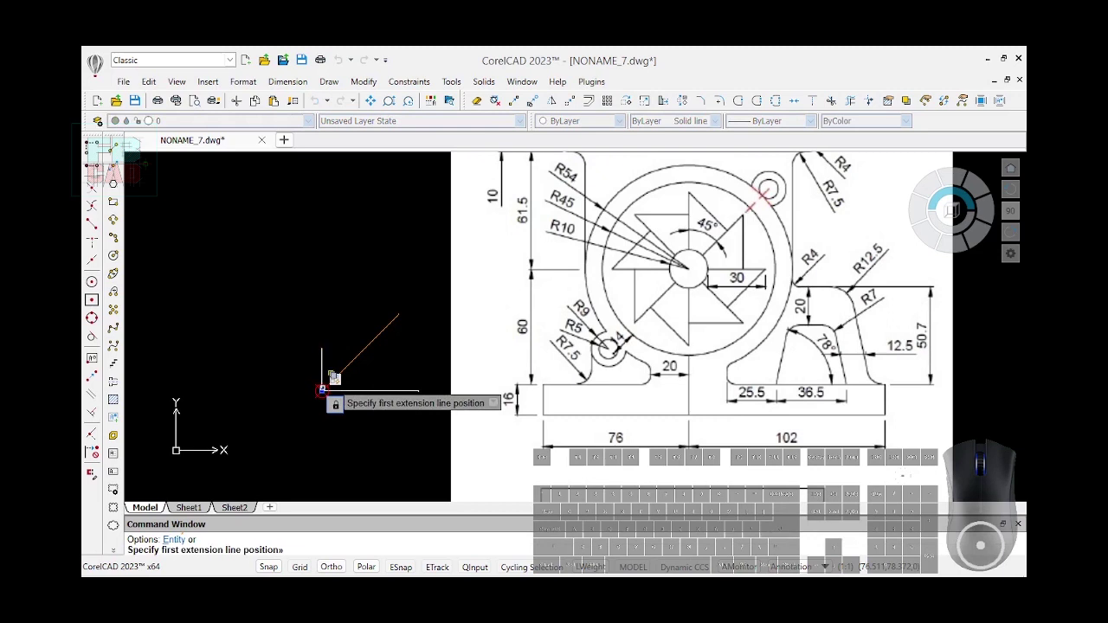
click(322, 387)
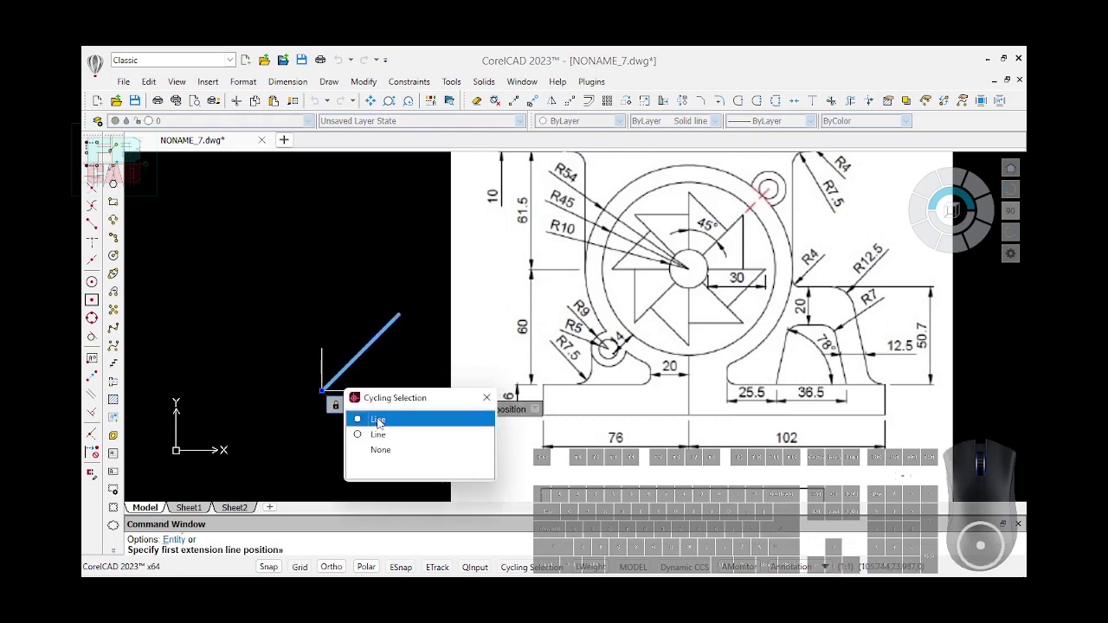
click(376, 436)
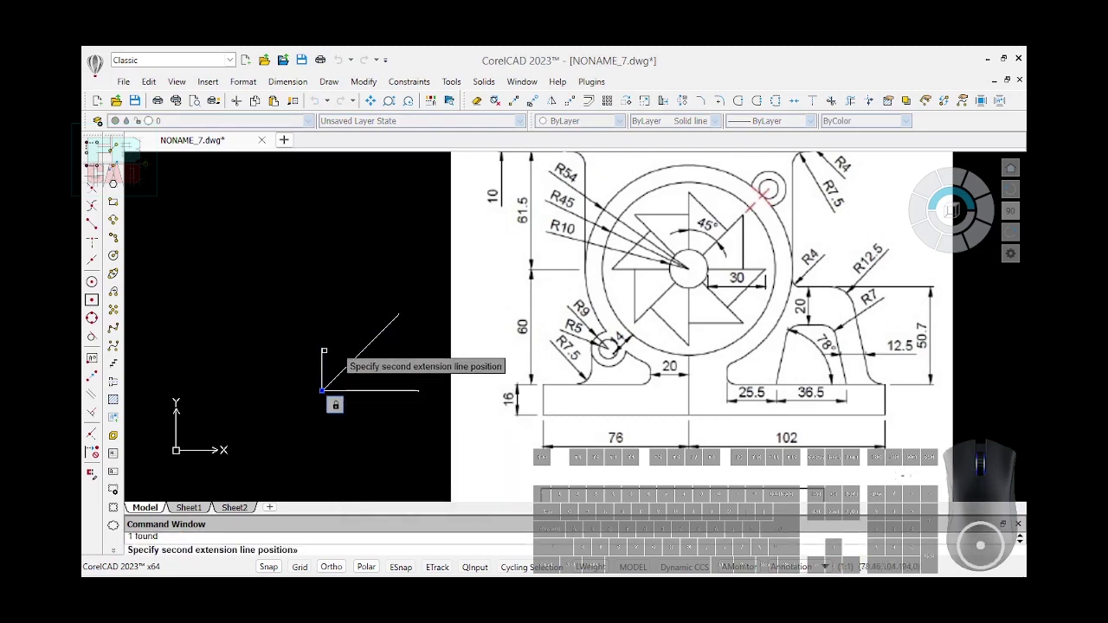
click(320, 350)
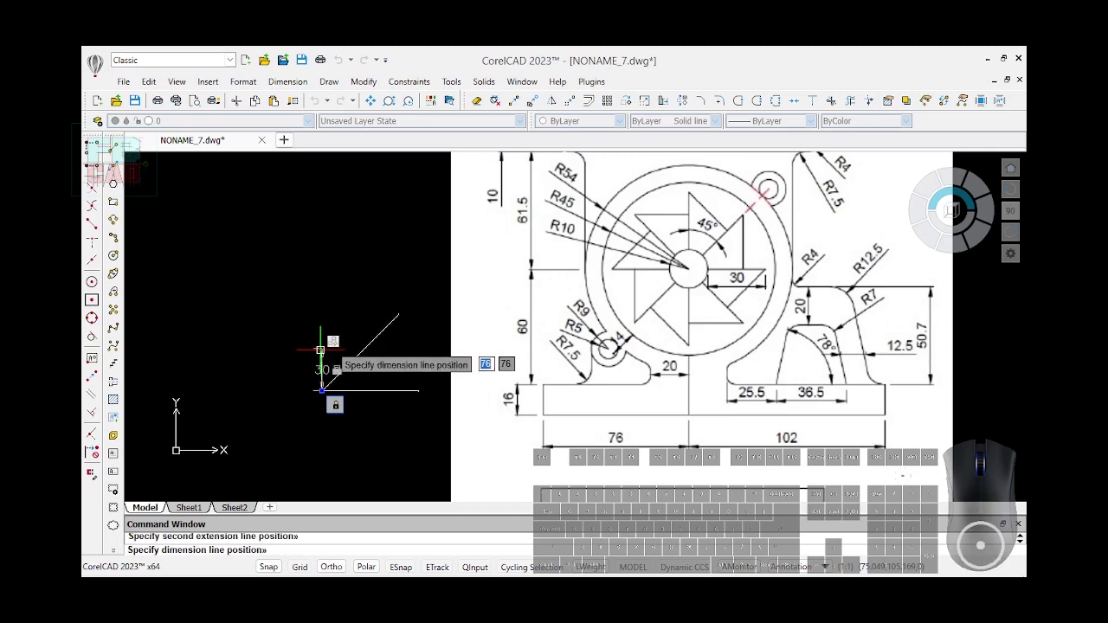
click(273, 350)
text(40)
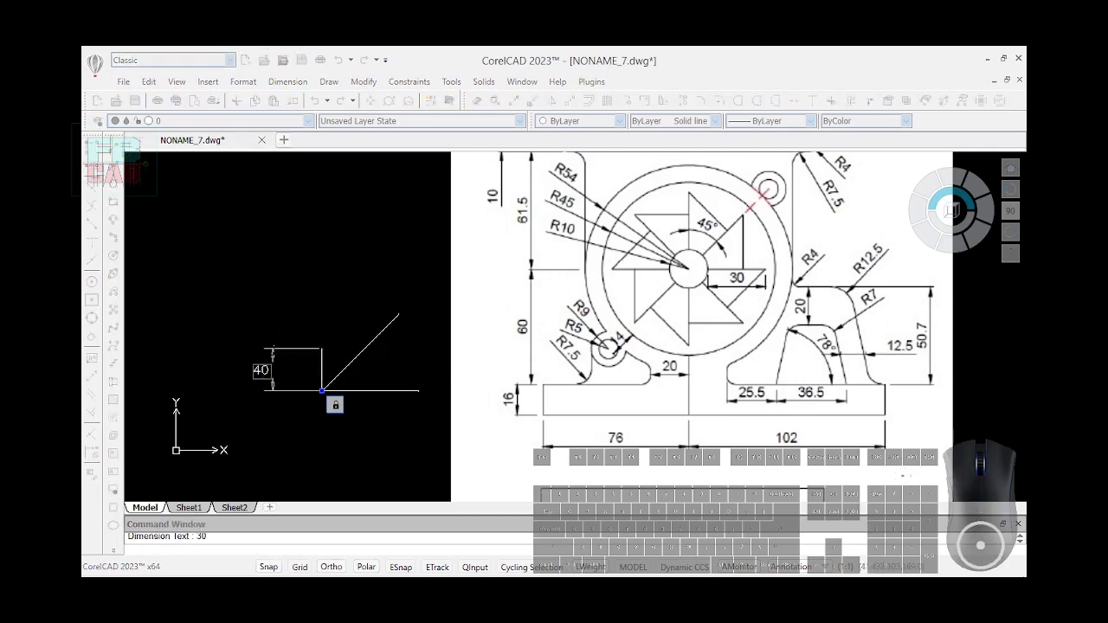
key(Return)
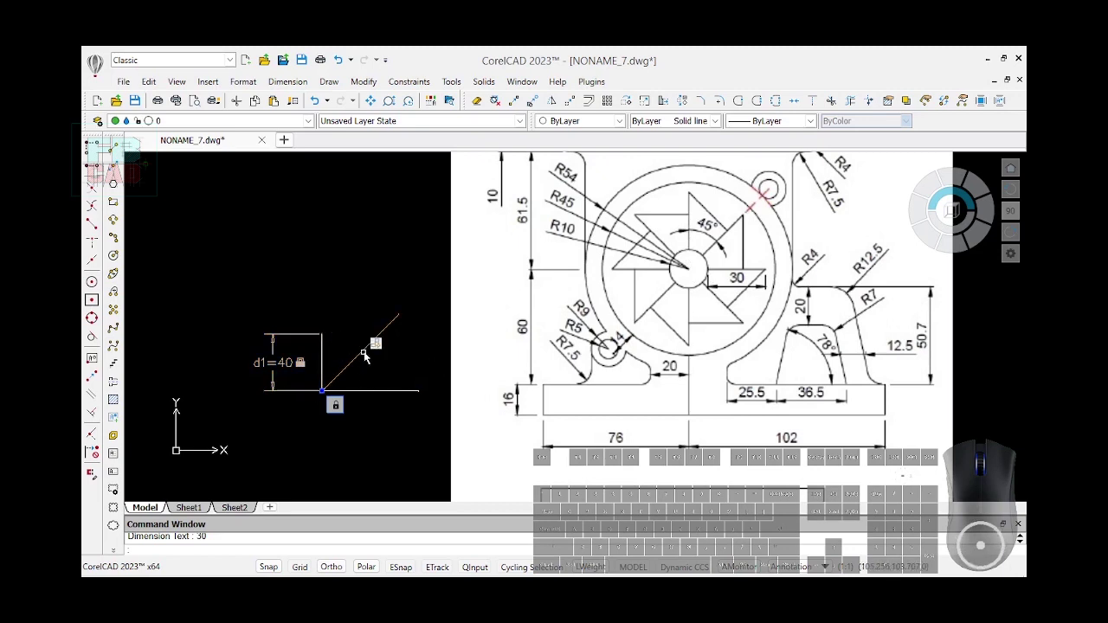
Add a 45° angular dimensional constraint between the vertical line and the diagonal line
text(DCAN)
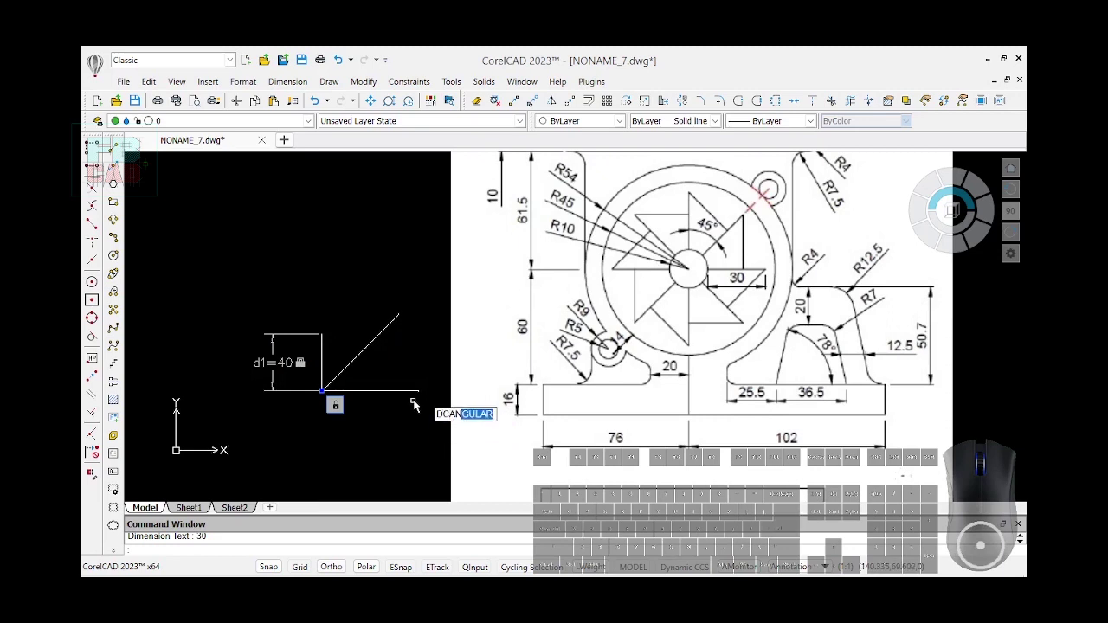
key(Return)
click(321, 355)
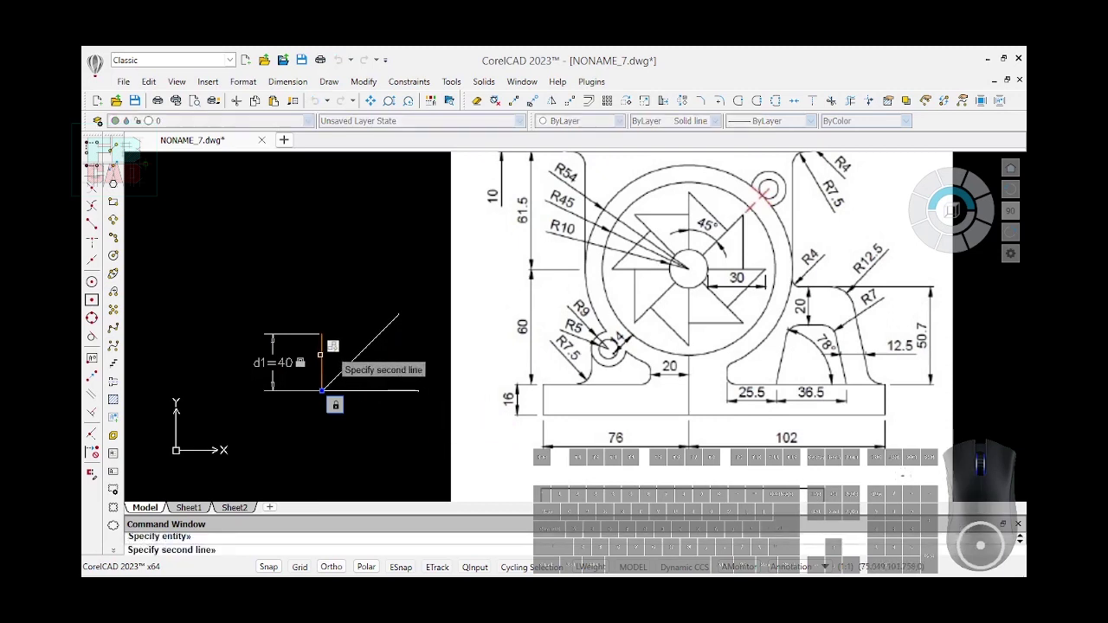
click(367, 346)
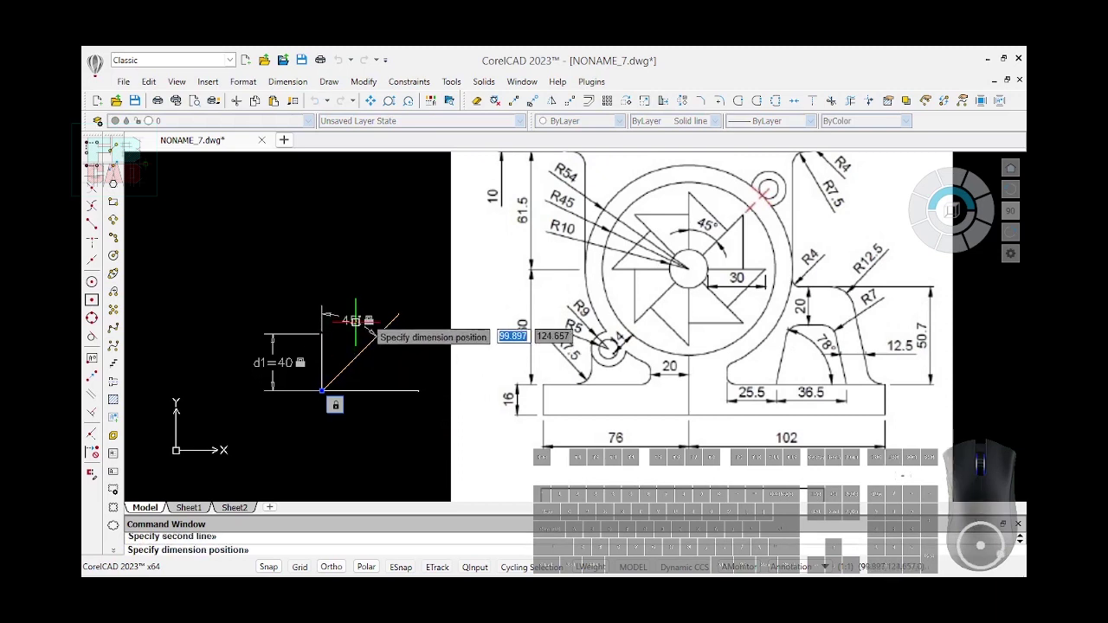
click(354, 323)
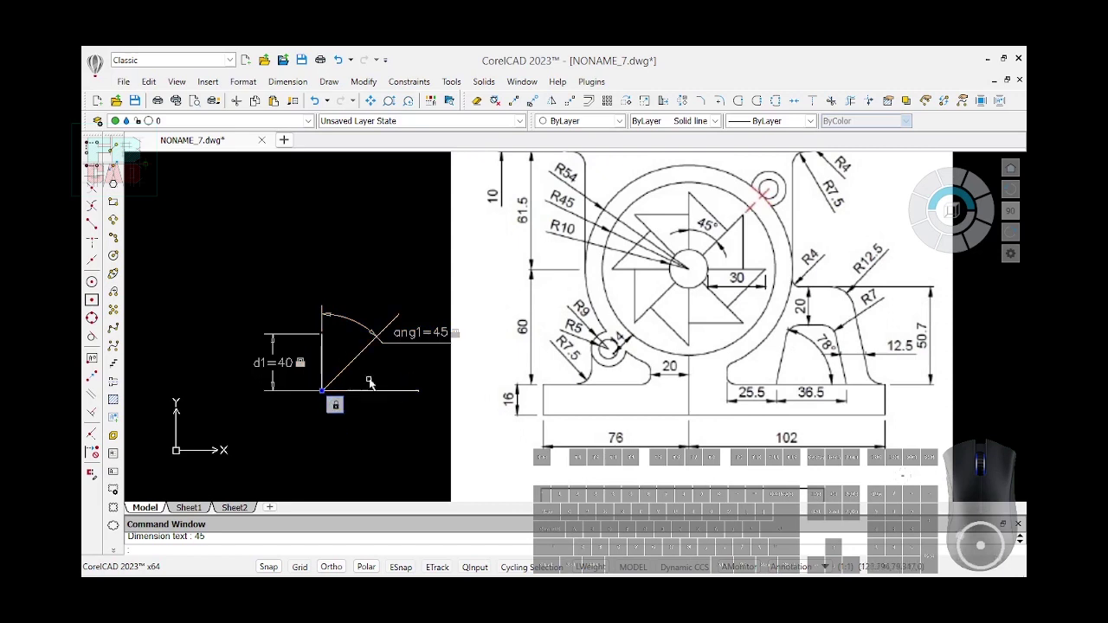
Draw a line about 63 units long from the vertical line's upper end, sloping down to the right across the diagonal line
click(107, 148)
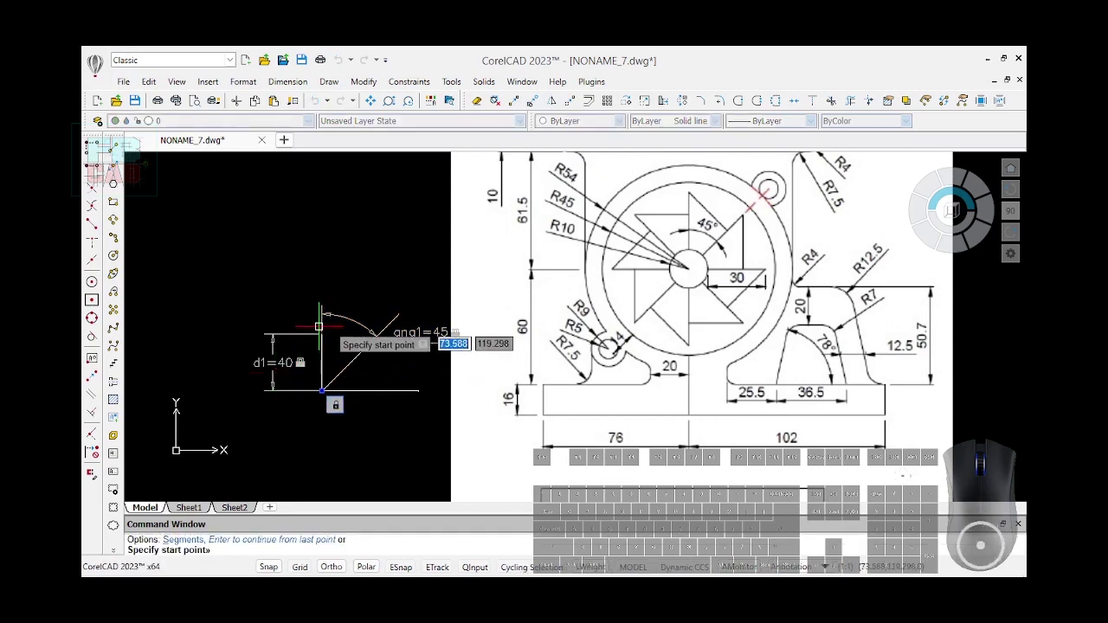
click(323, 391)
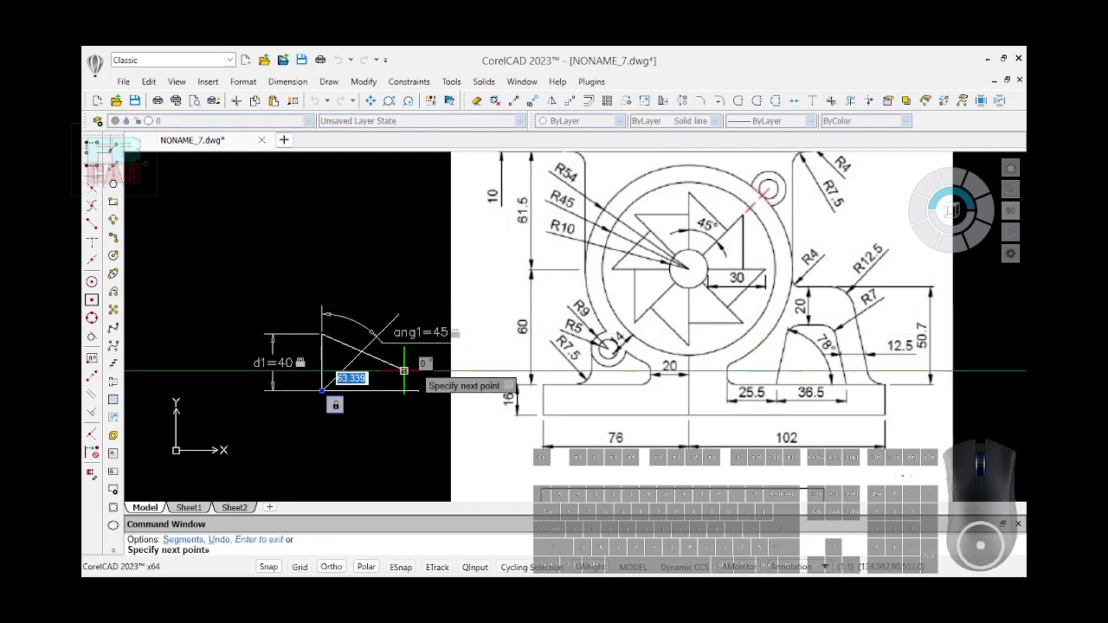
click(404, 371)
key(Return)
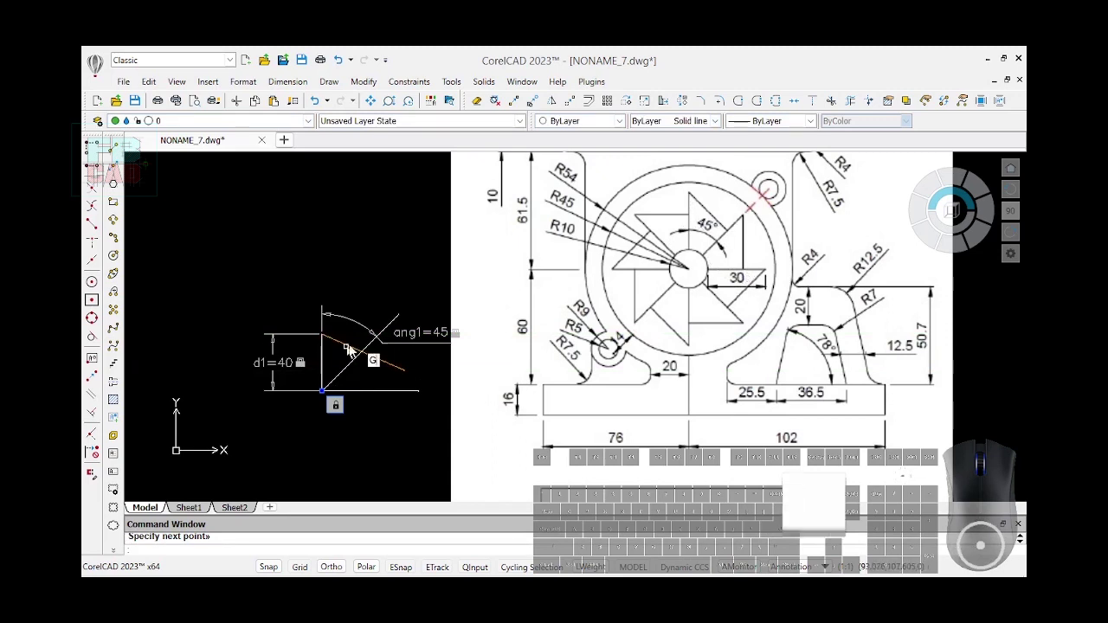
Apply a Coincident constraint joining the new sloping line to the vertical line's upper end
text(gc)
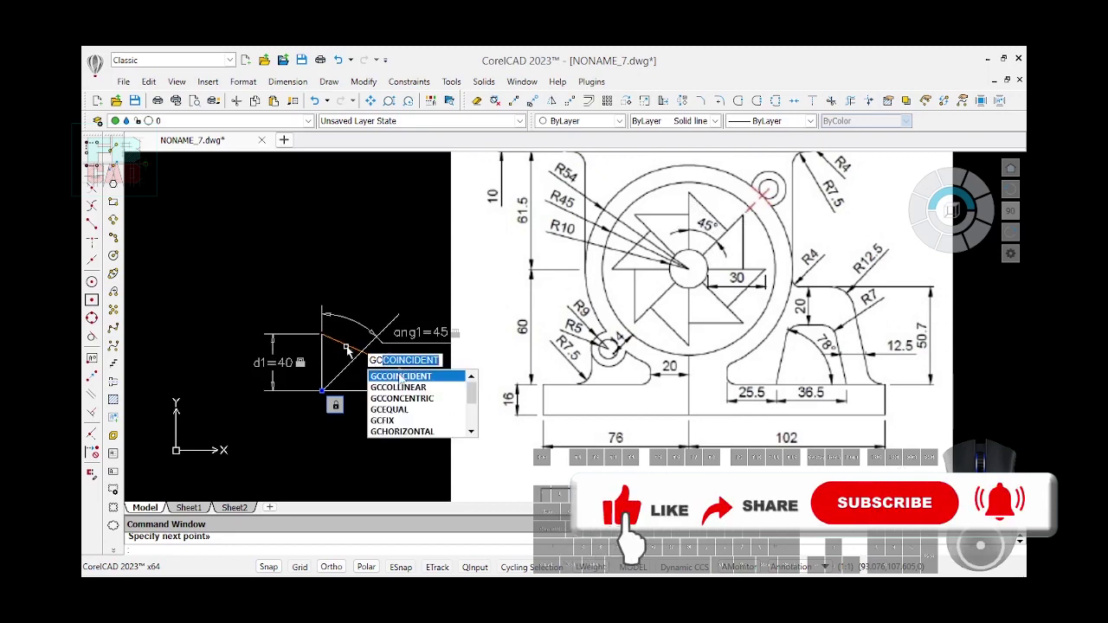
key(Return)
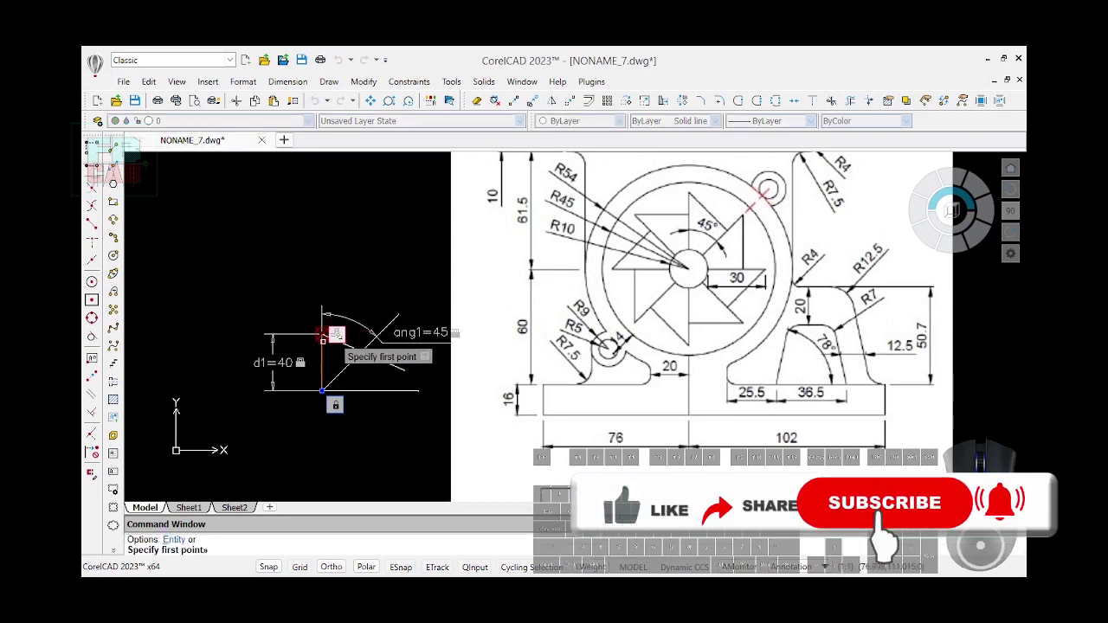
click(325, 338)
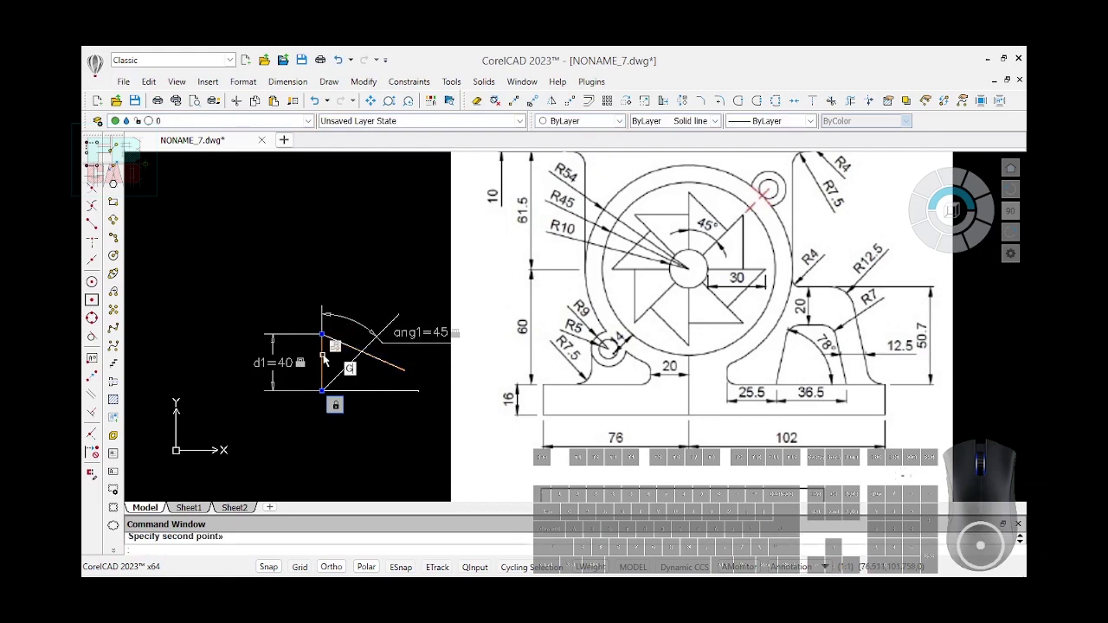
Apply a Perpendicular constraint between the diagonal line and the new sloping line
text(GC)
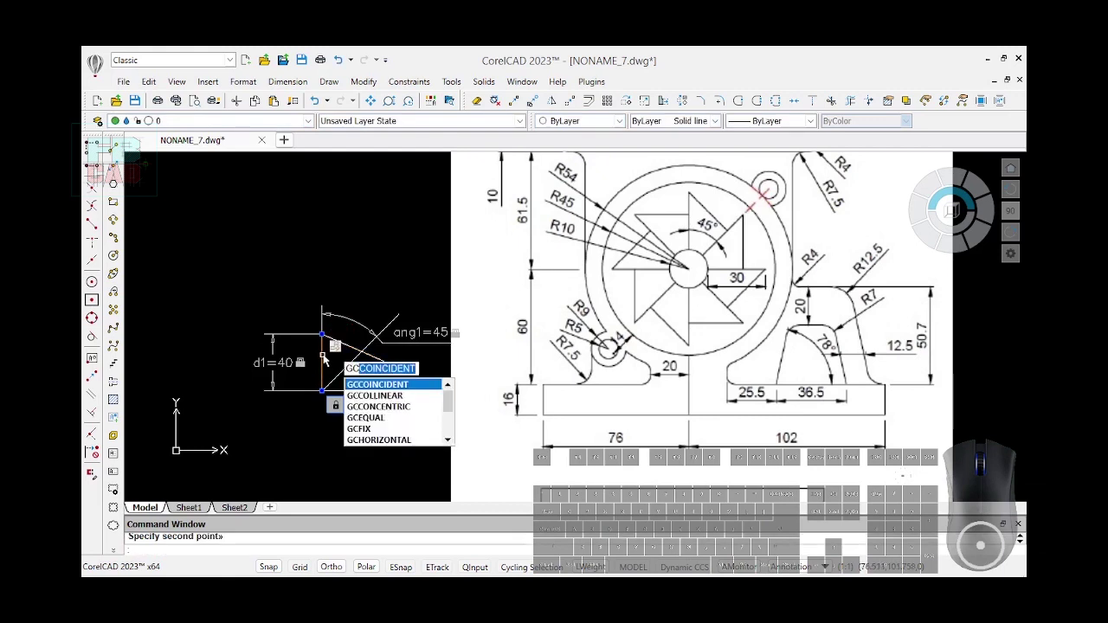
text(PARALLEL)
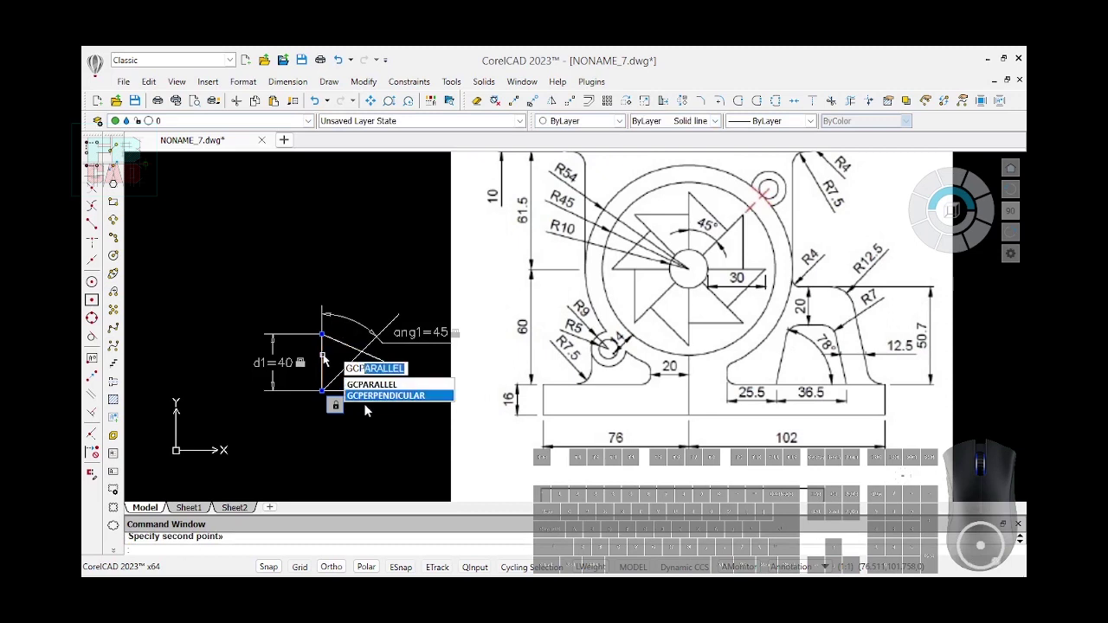
key(Return)
click(367, 352)
click(354, 349)
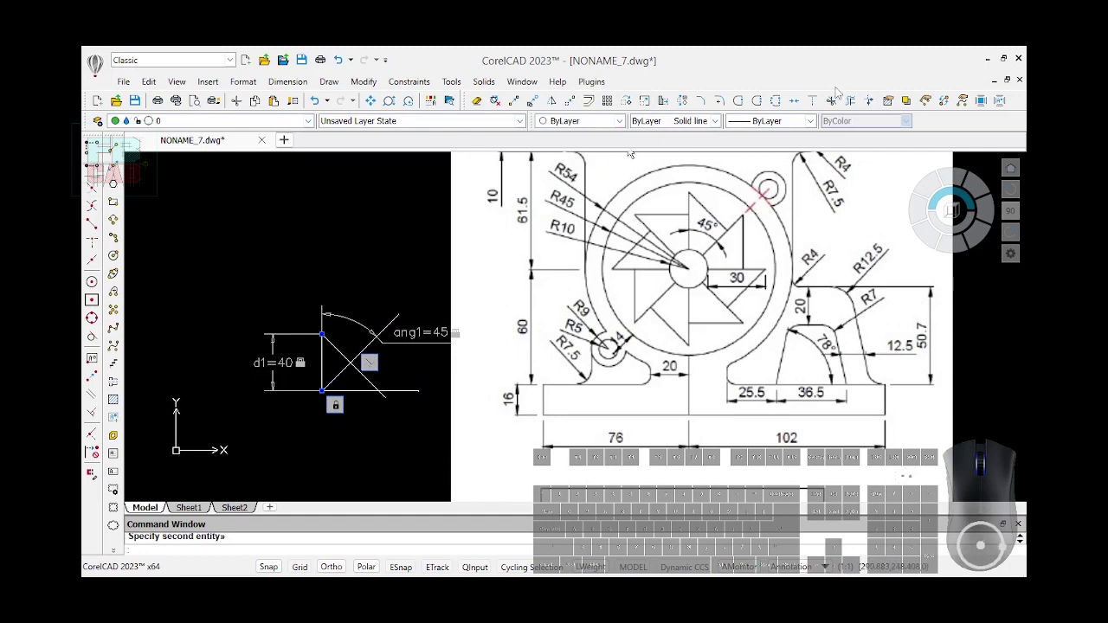
Trim the diagonal and sloping lines beyond their intersection and remove the horizontal line, leaving a closed triangle
click(628, 101)
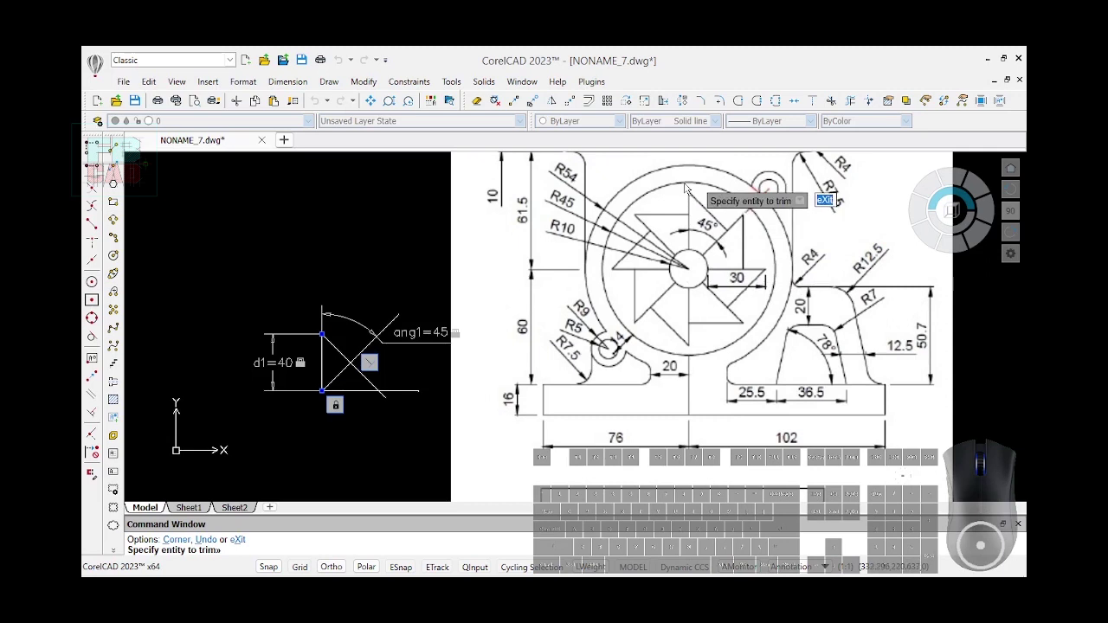
drag(376, 371, 366, 342)
drag(390, 396, 355, 398)
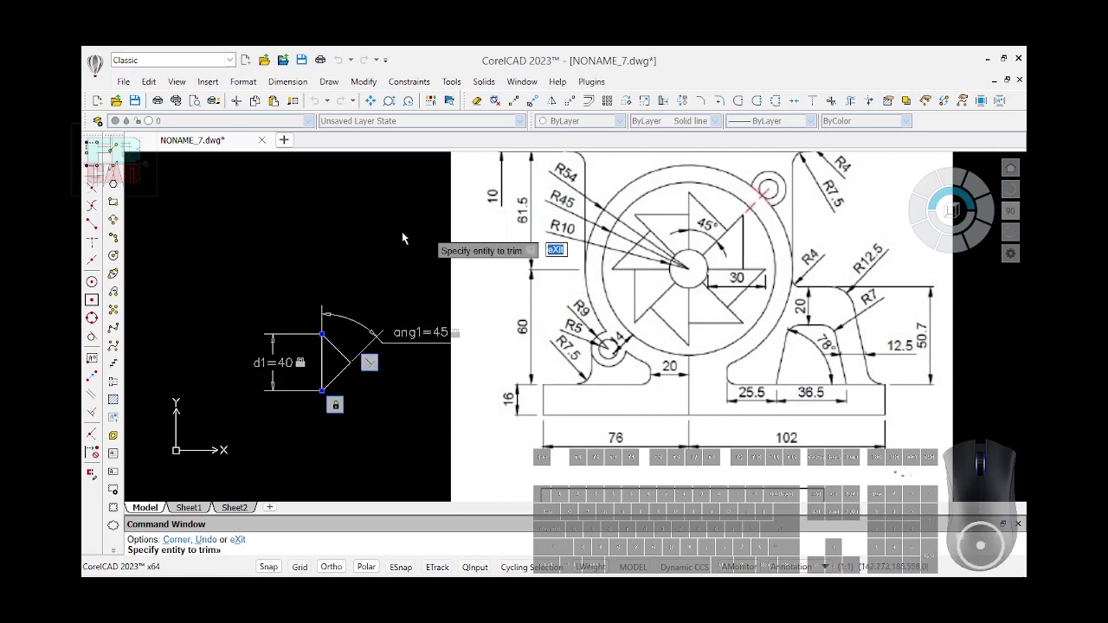
Hide all dynamic dimensions and all geometric constraint icons
click(410, 81)
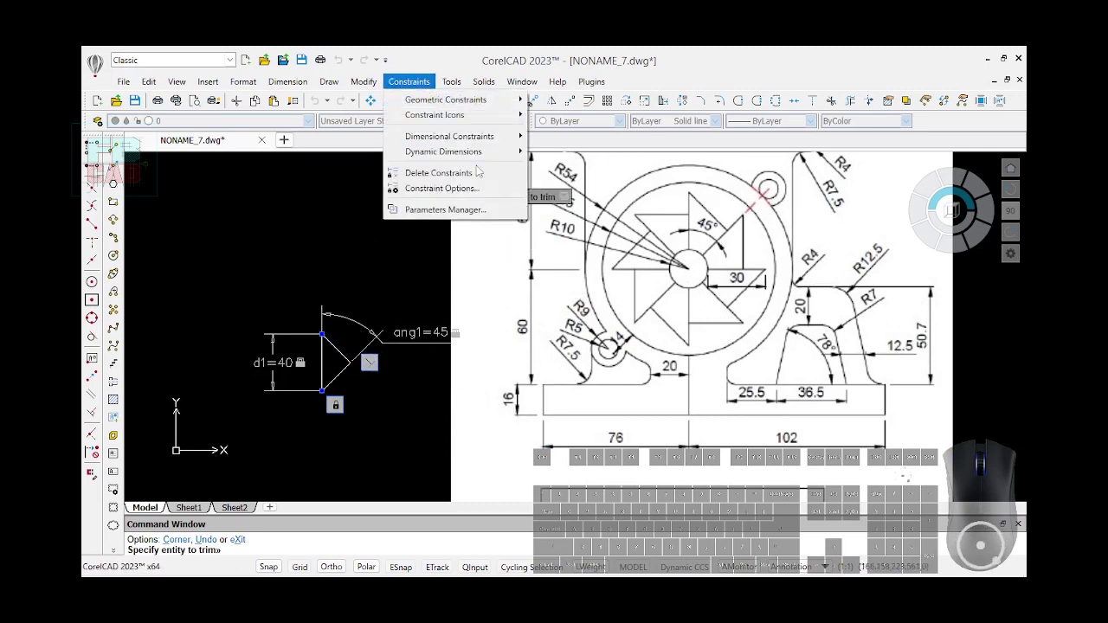
mouse_move(498, 152)
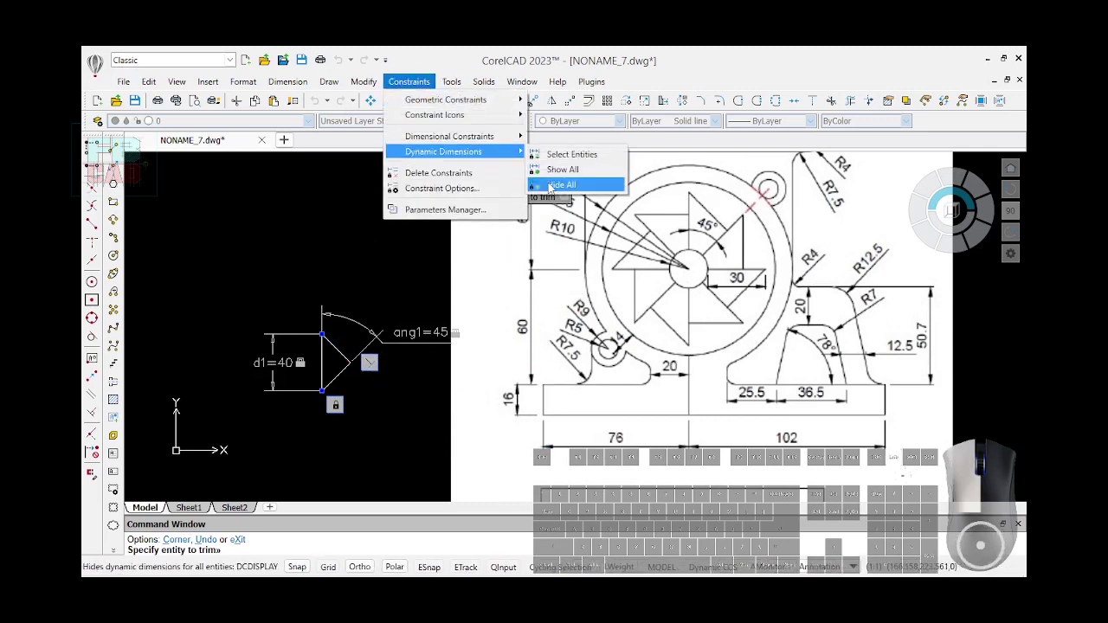
click(551, 185)
click(408, 81)
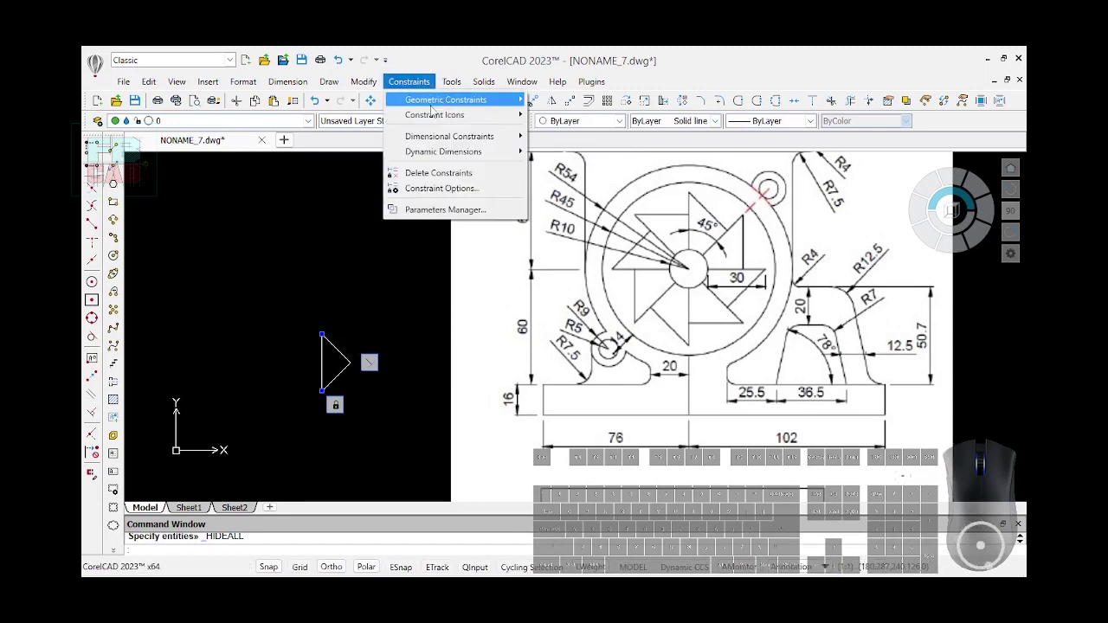
mouse_move(442, 114)
click(561, 152)
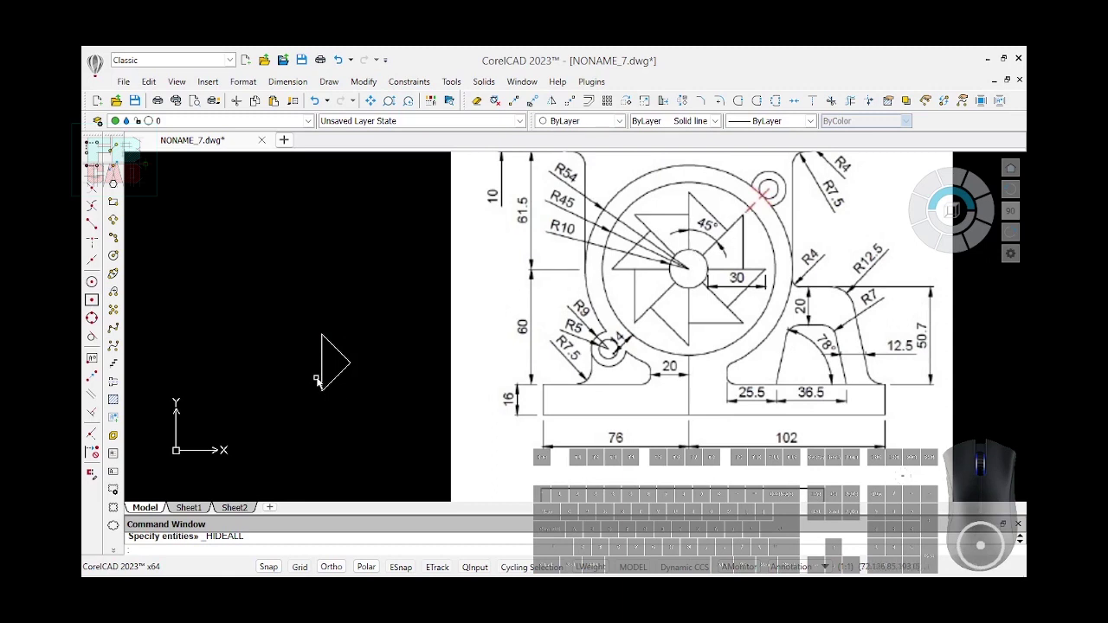
Weld the triangle's three lines into a single entity
click(273, 297)
click(391, 430)
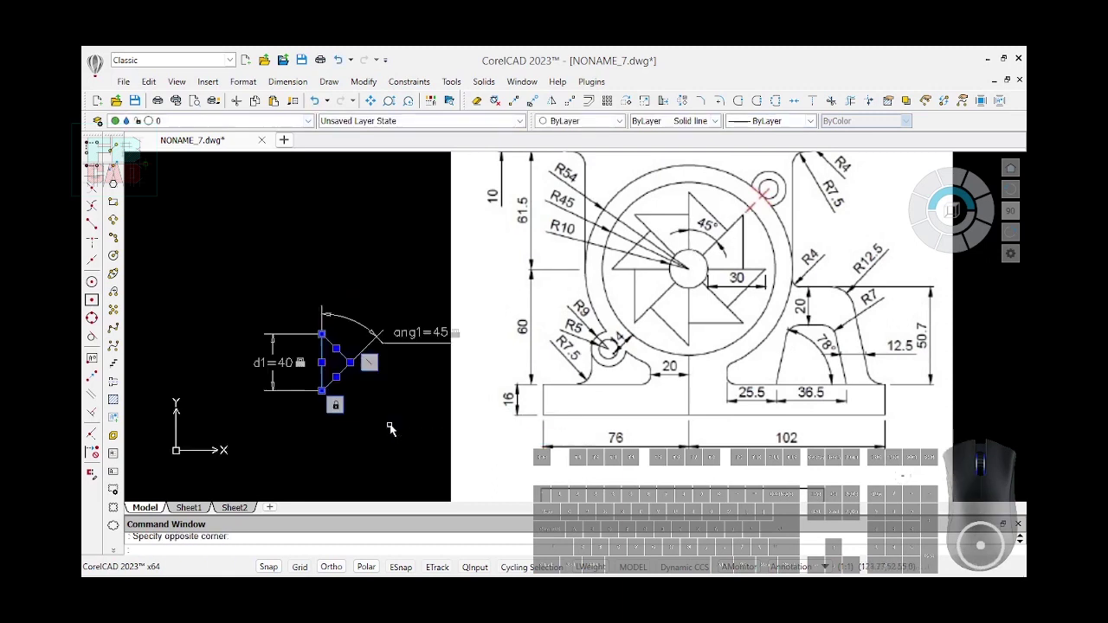
click(798, 102)
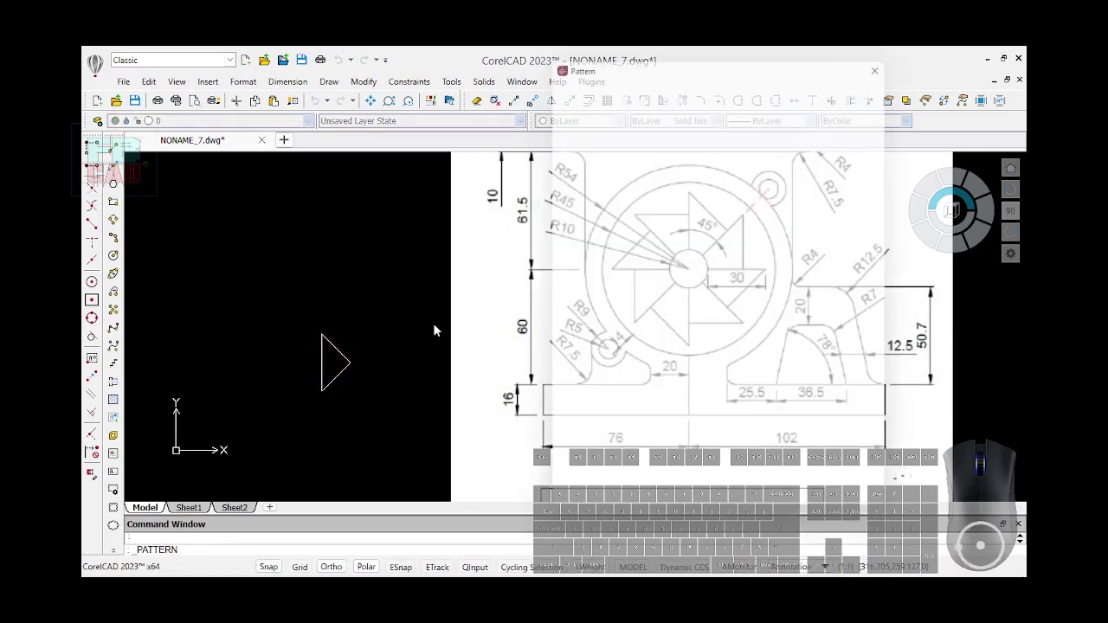
Specify the triangle as the circular pattern's entity and base the pattern on Fill Angle and Total Number of Elements
click(781, 127)
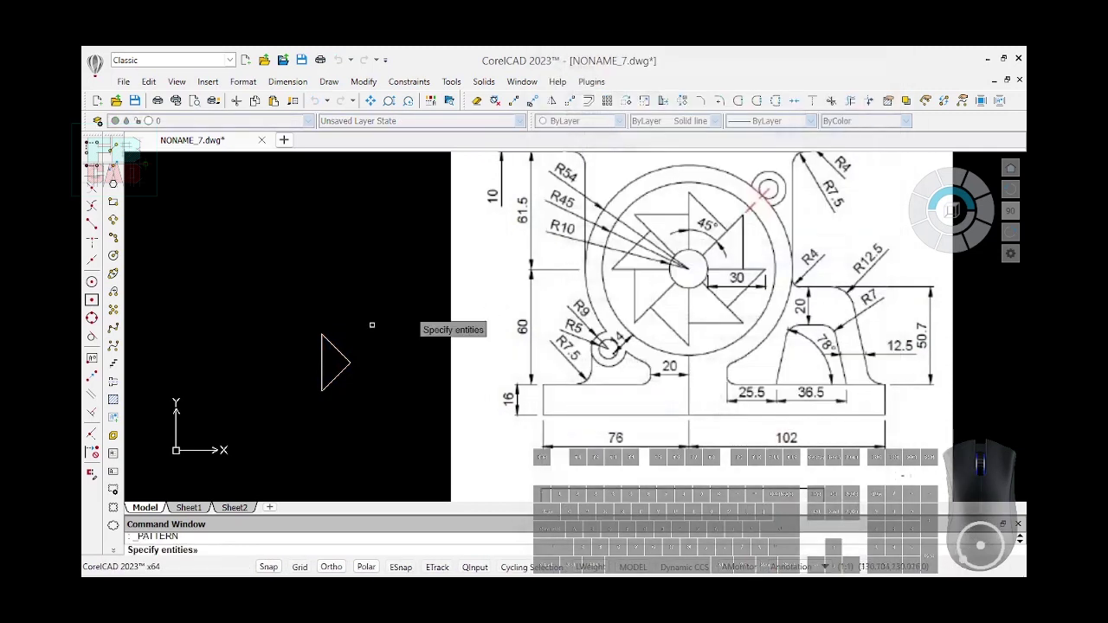
click(338, 352)
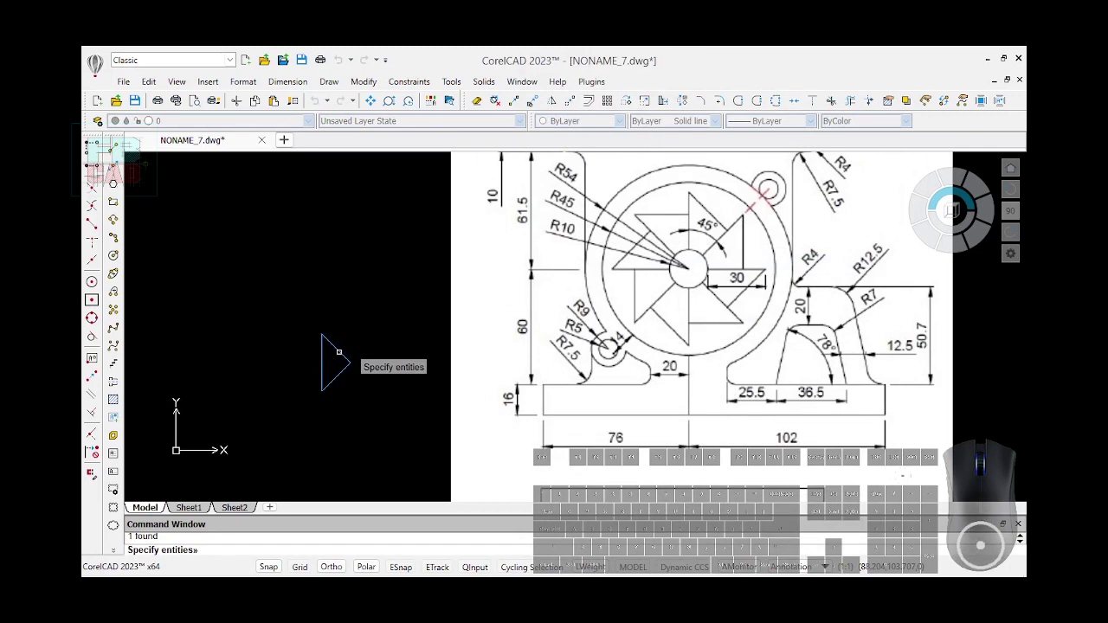
key(Return)
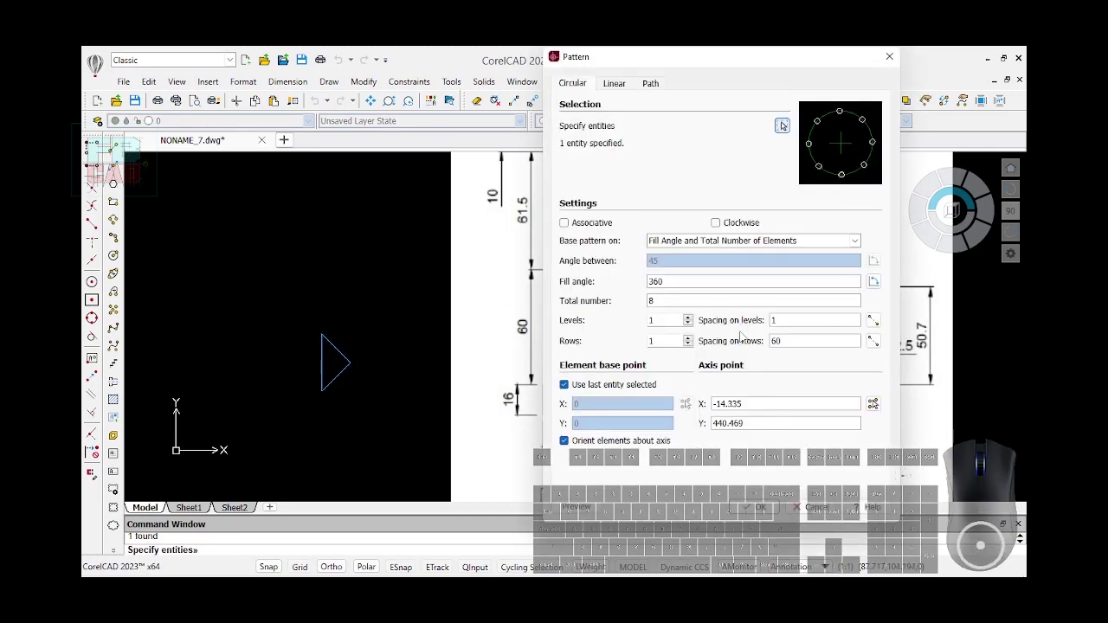
click(854, 240)
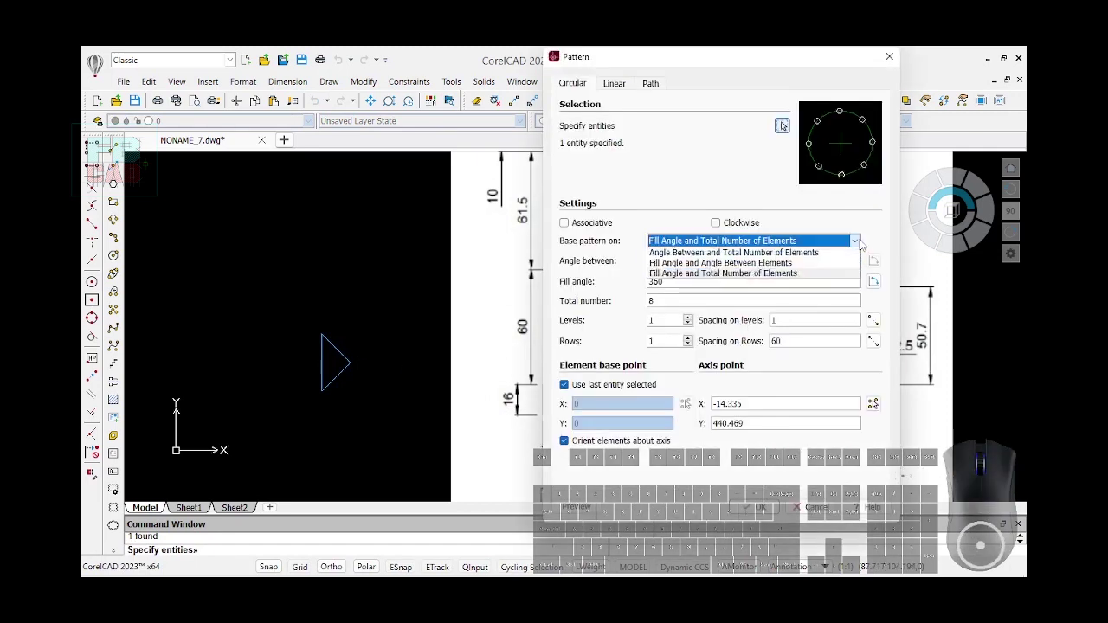
click(798, 274)
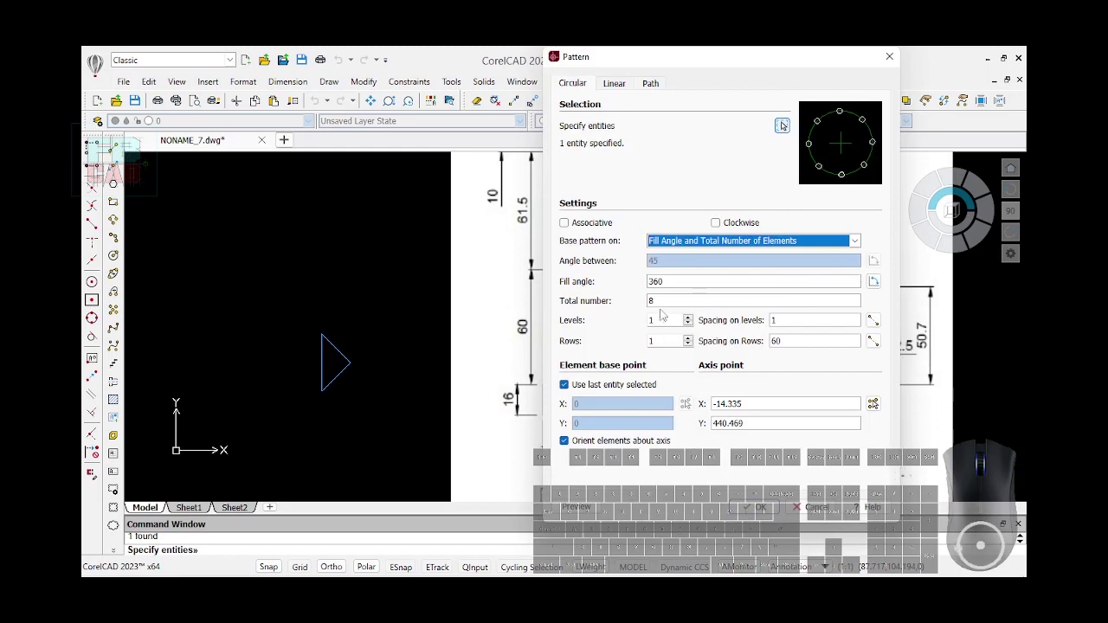
Set the circular pattern's axis point to the triangle's lower corner at 76, 76
mouse_move(717, 63)
mouse_down()
mouse_move(255, 126)
mouse_move(287, 133)
mouse_up()
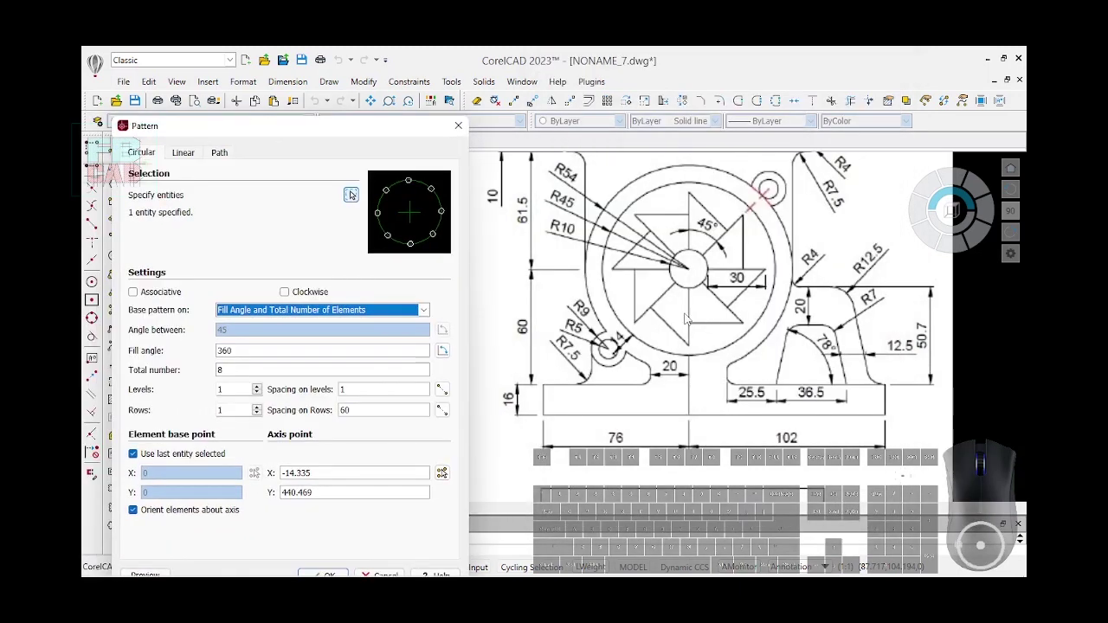
drag(322, 138, 665, 89)
click(785, 424)
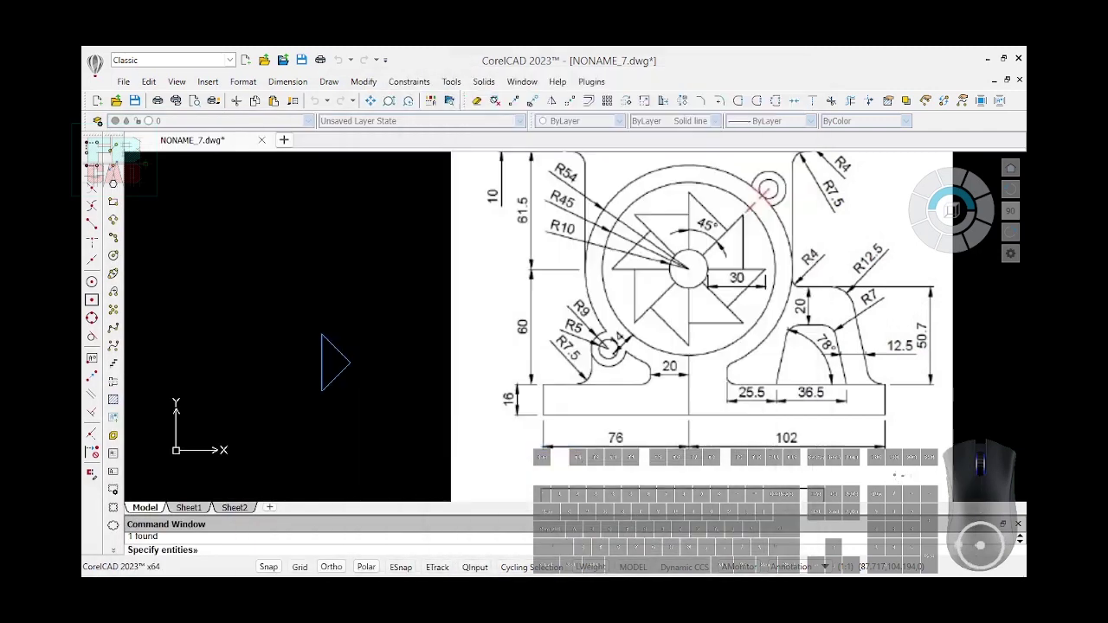
click(321, 391)
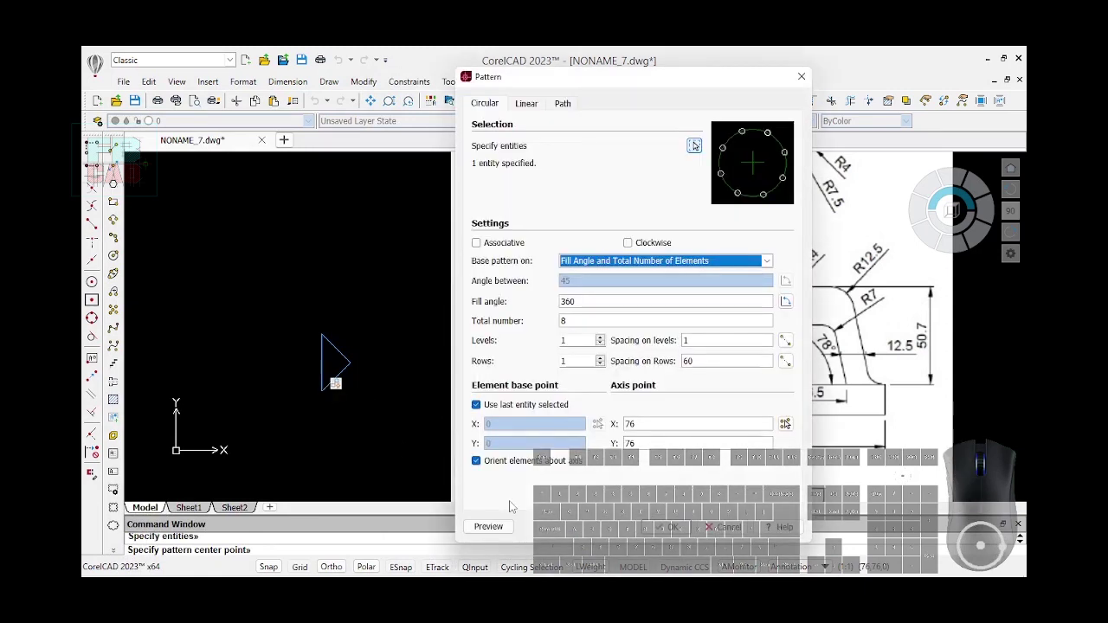
Preview and accept the circular pattern of 8 triangles over a 360° fill angle
click(488, 526)
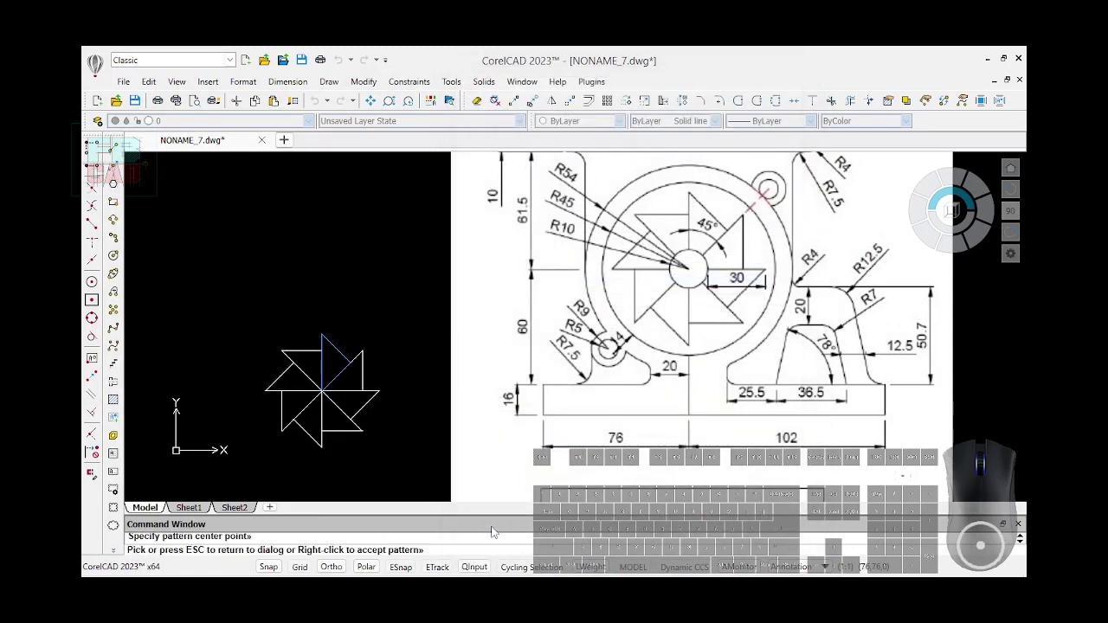
right_click(315, 366)
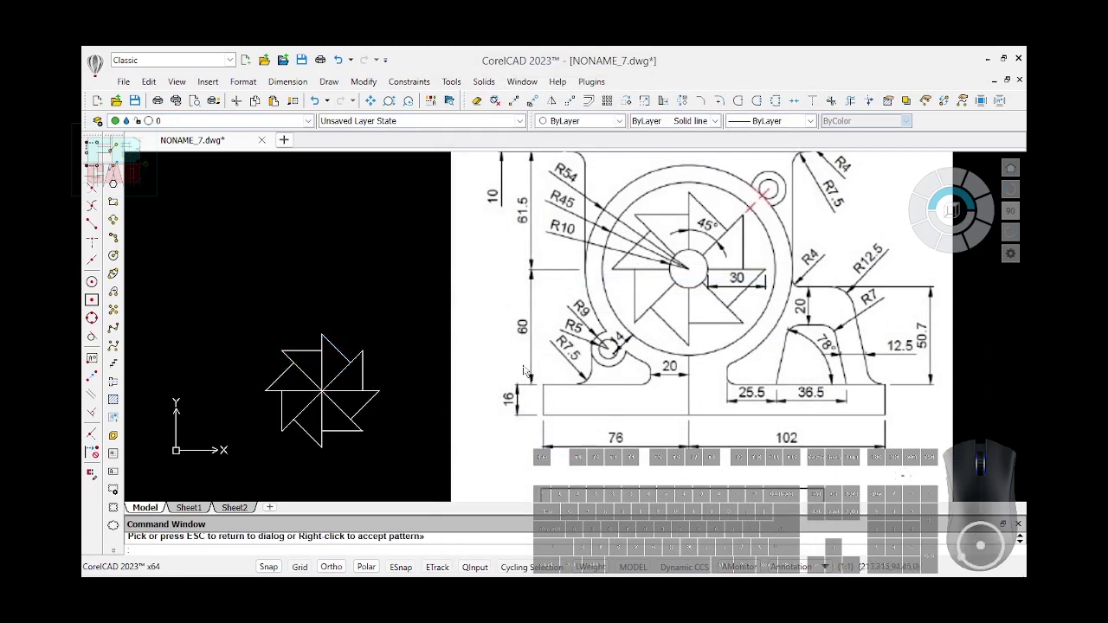
Draw a circle of radius 10 centred on the point where the rotor's blades meet
scroll(458, 344, down, 1)
scroll(407, 364, up, 1)
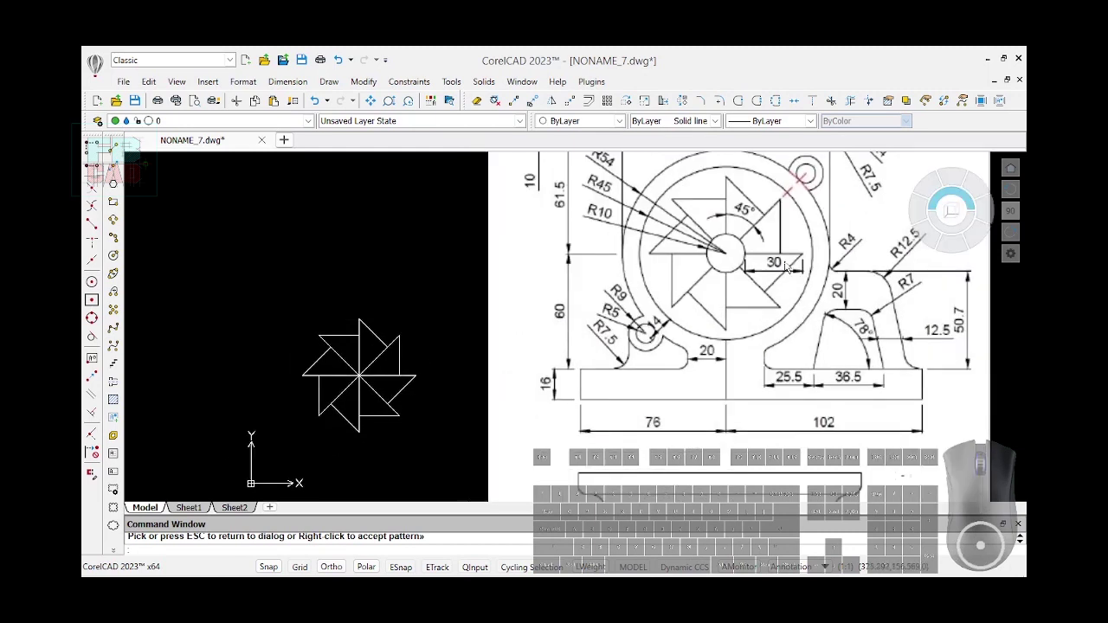
click(112, 256)
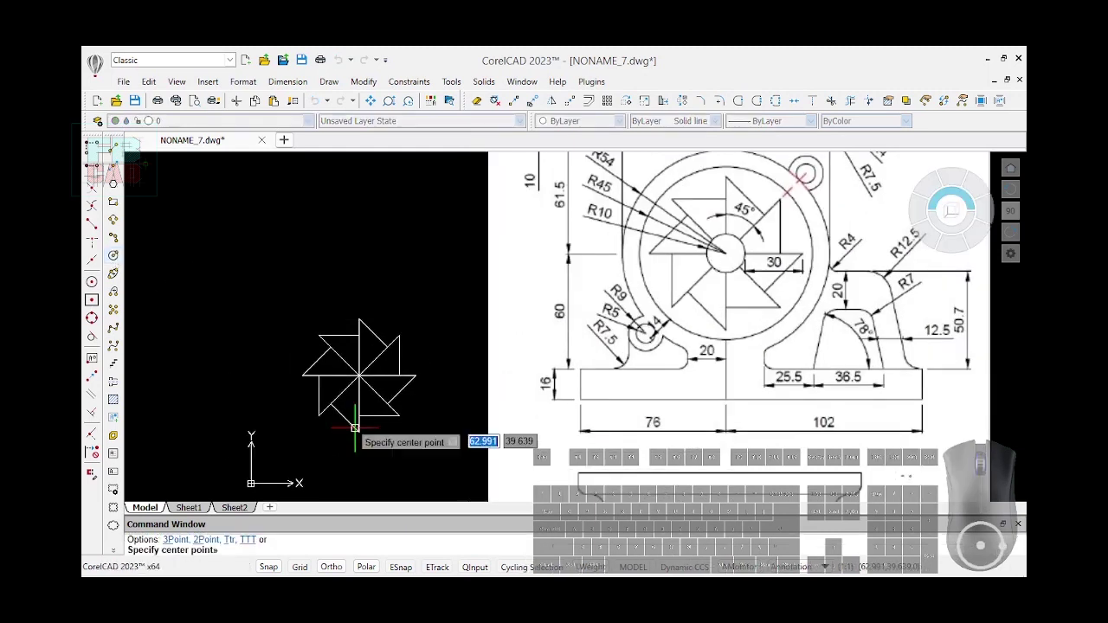
click(359, 375)
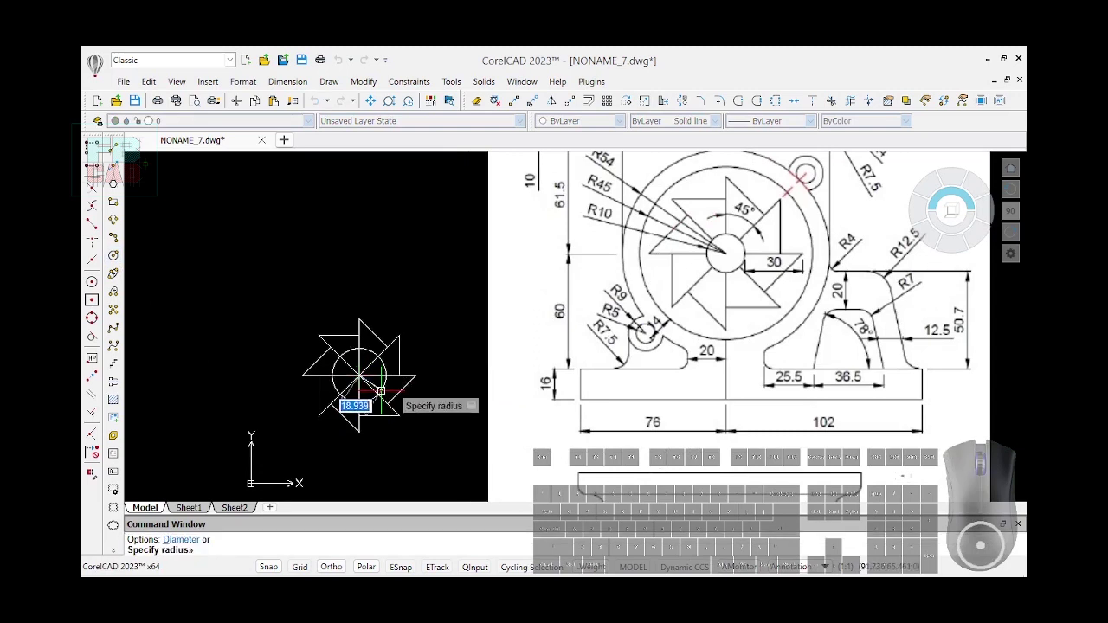
text(10)
key(Return)
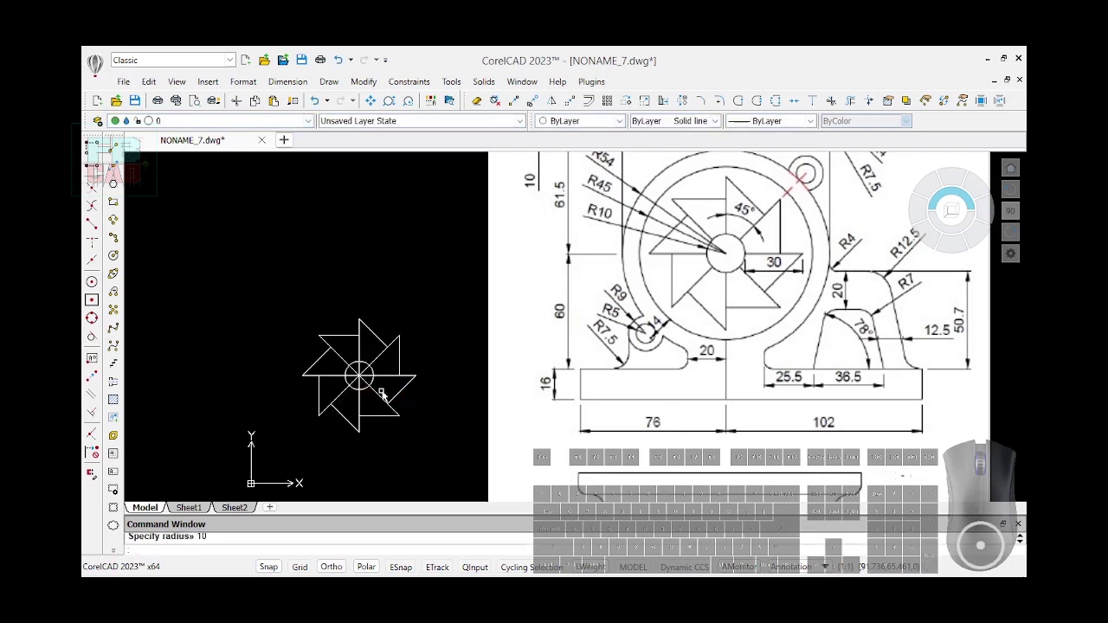
Add a radial dimensional constraint to the rotor's hub circle and place its label beside the circle
text(DCRADIAL)
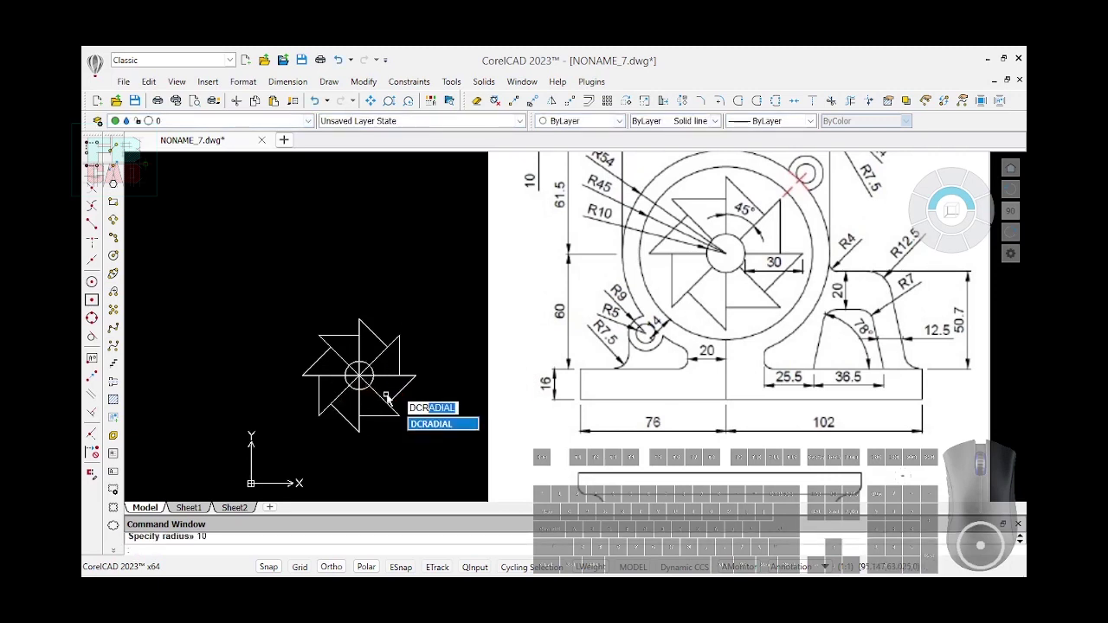
key(Return)
click(370, 383)
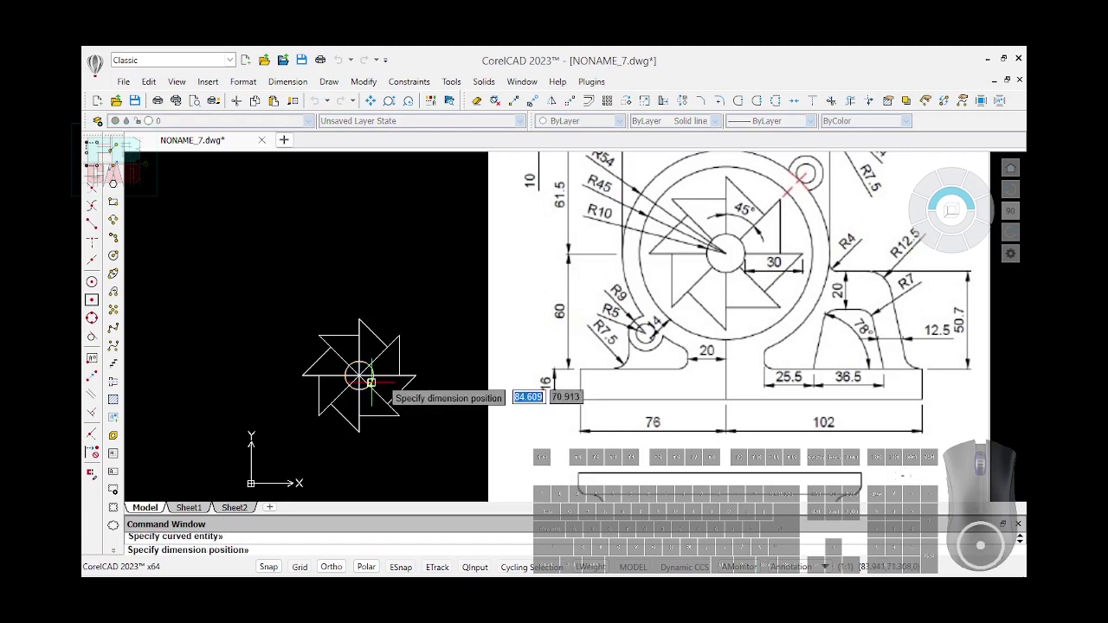
click(401, 382)
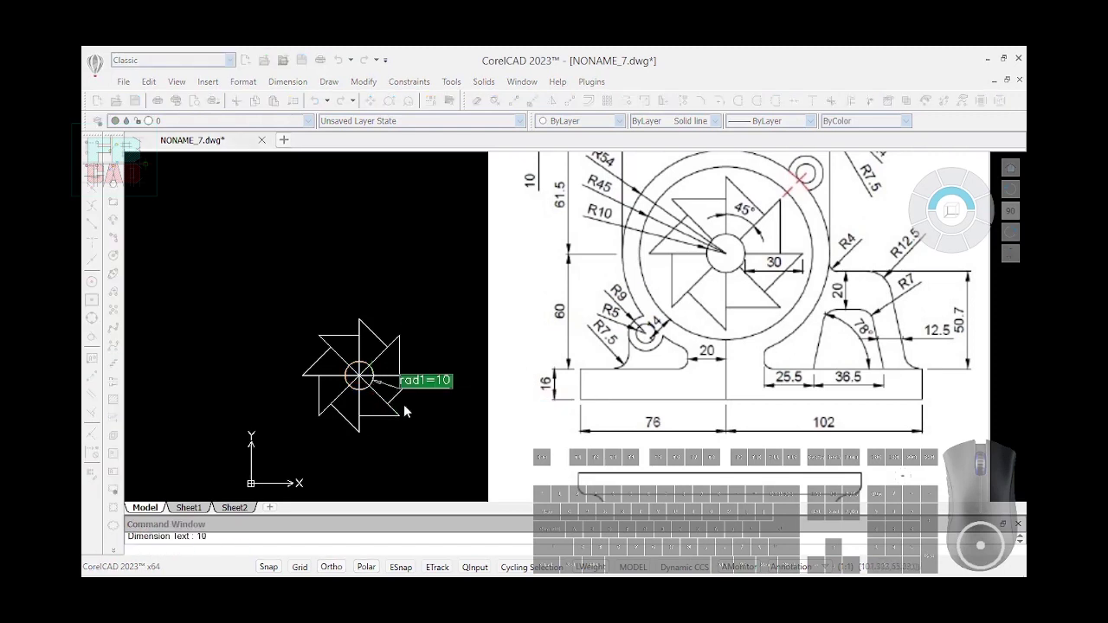
Apply a coincident constraint between the hub circle's centre and the inner corner of the adjacent blade triangle
scroll(373, 381, up, 2)
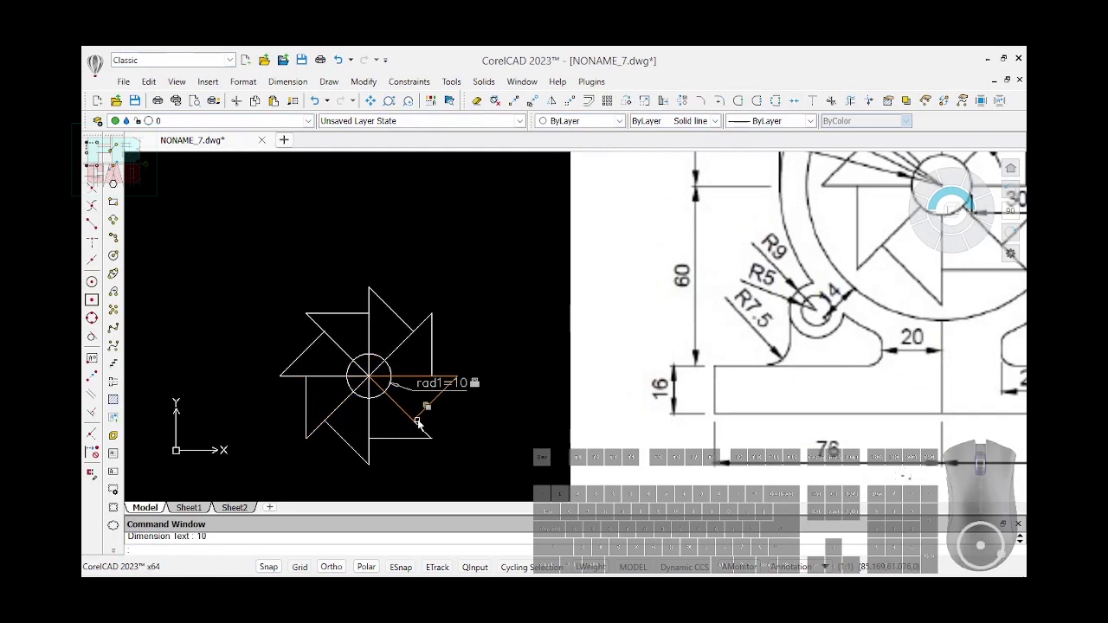
text(GCCOINCIDENT)
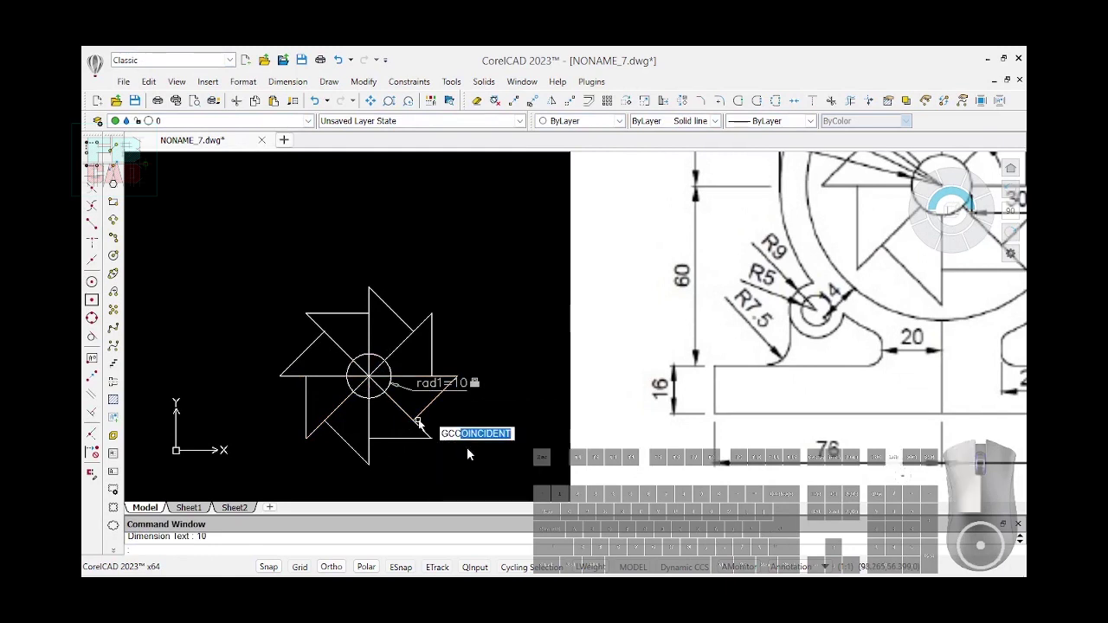
key(Return)
click(400, 383)
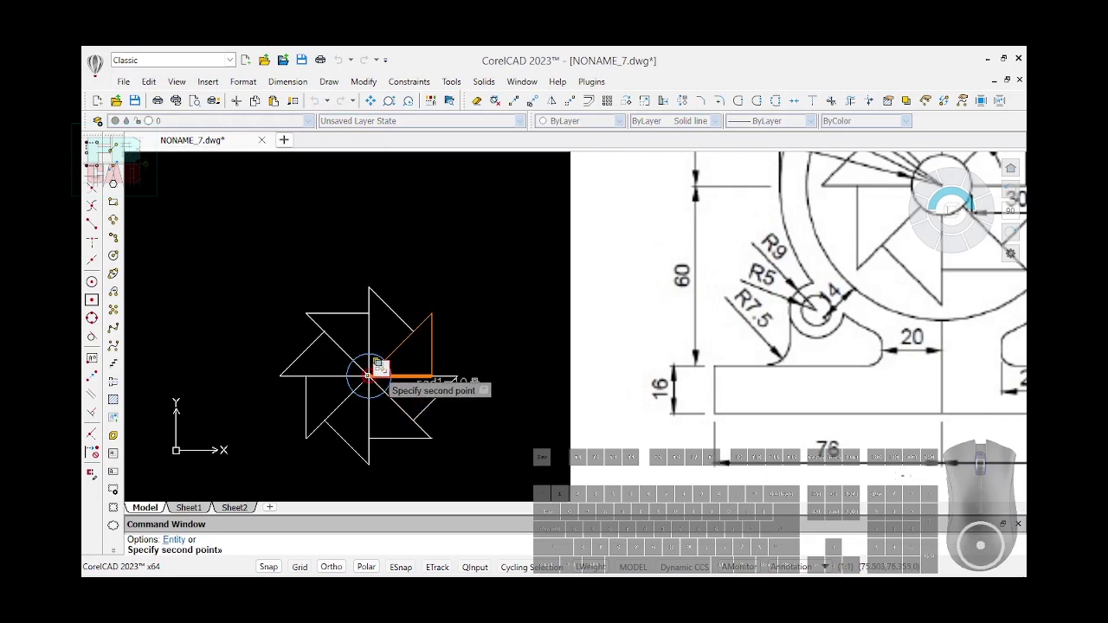
scroll(379, 371, up, 5)
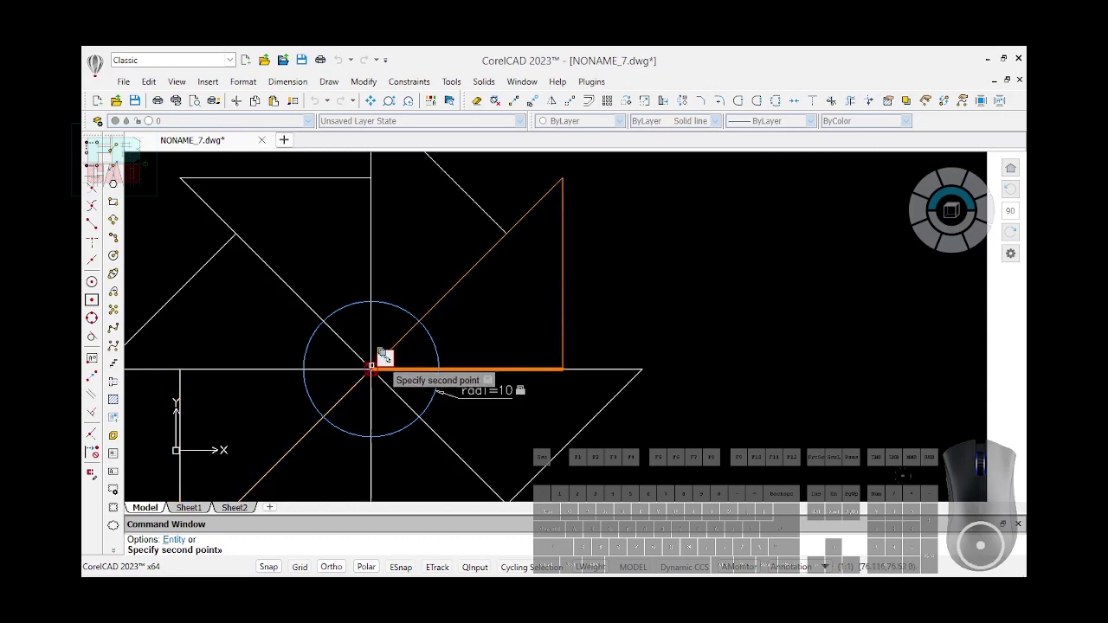
scroll(381, 356, up, 2)
scroll(381, 362, down, 1)
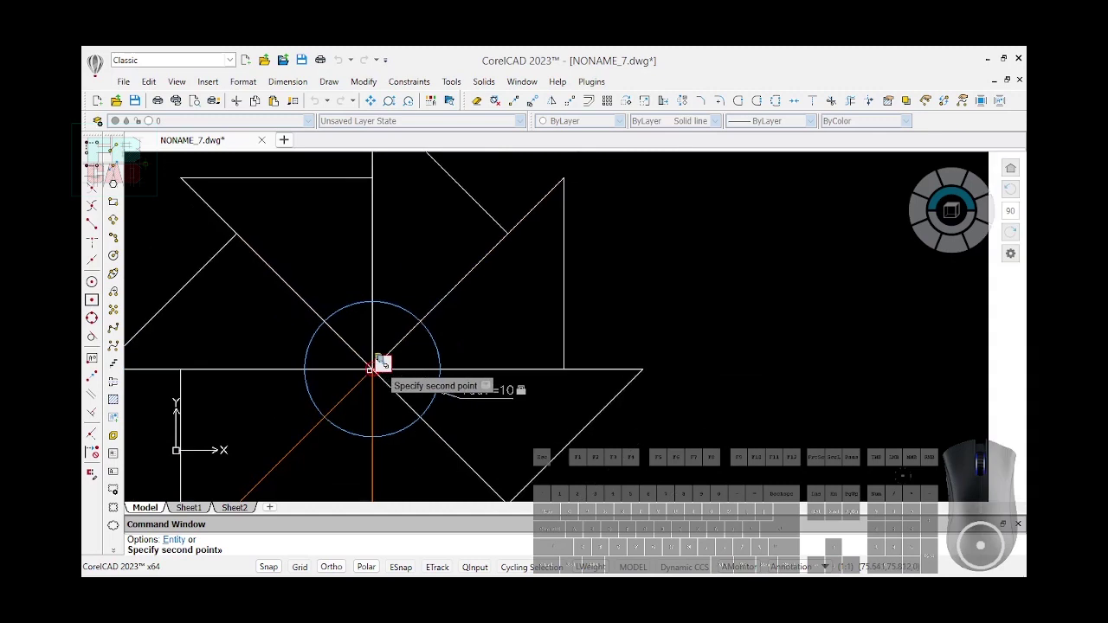
click(387, 355)
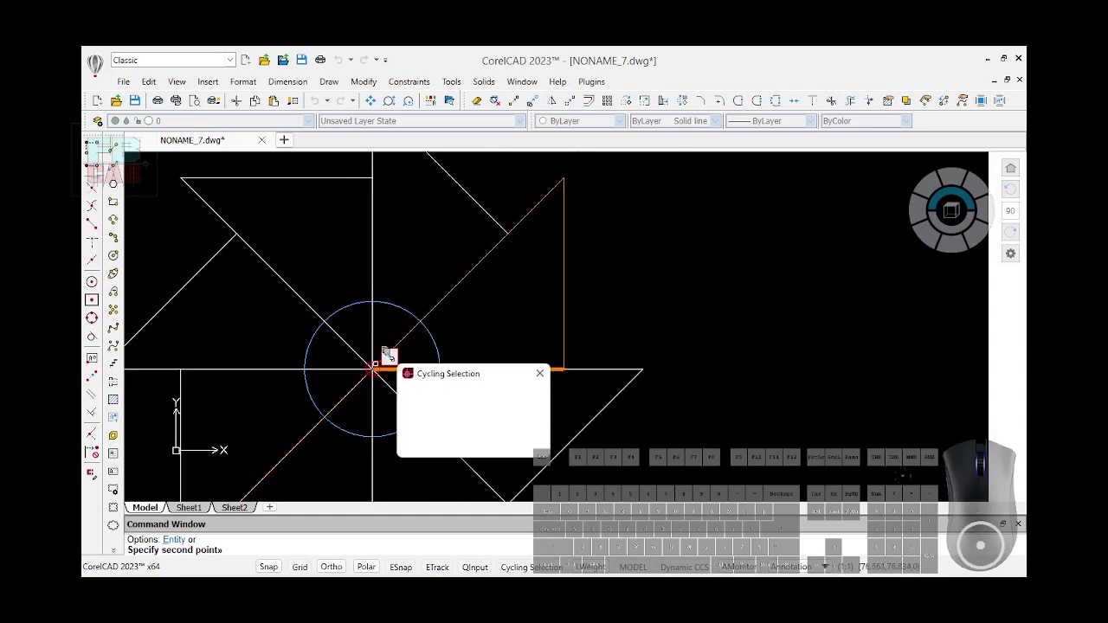
click(437, 396)
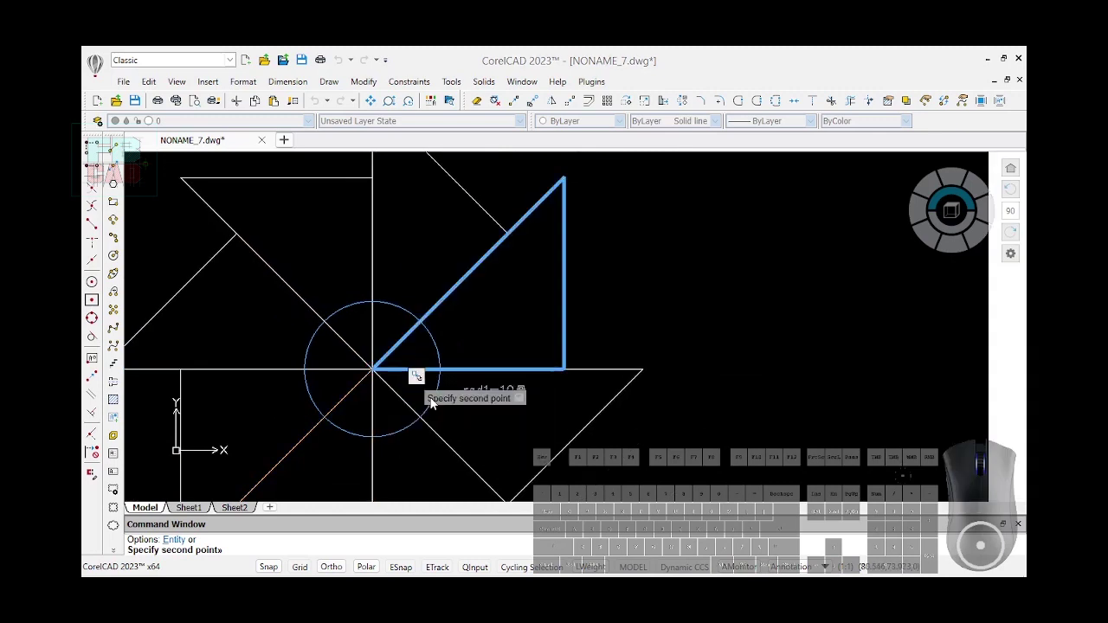
click(589, 379)
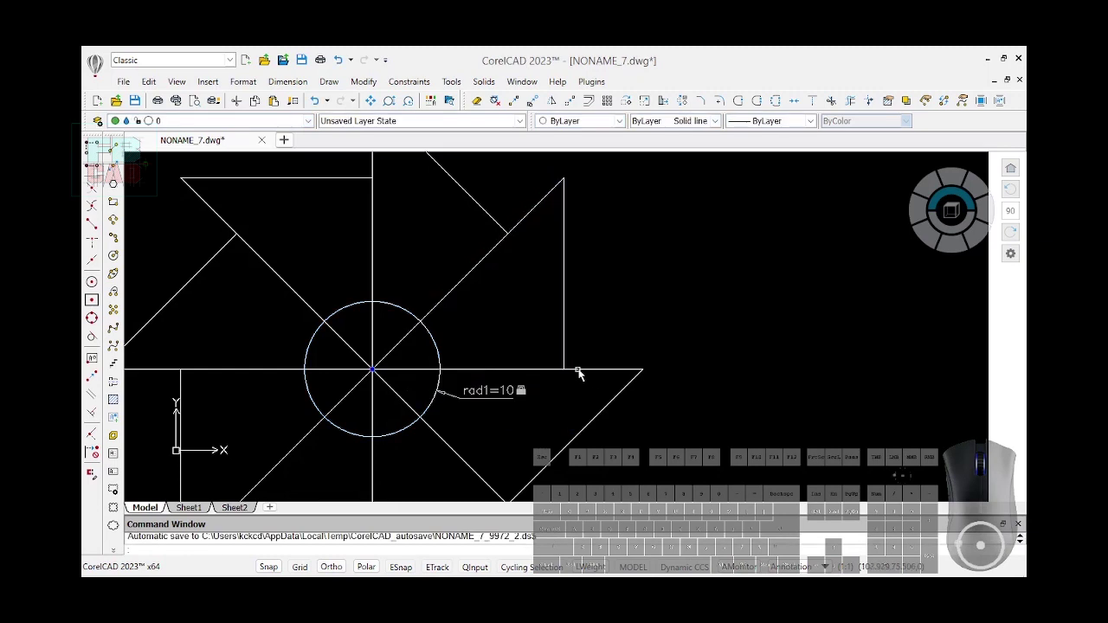
Trim away all blade line segments inside the rotor's hub circle
scroll(589, 379, down, 3)
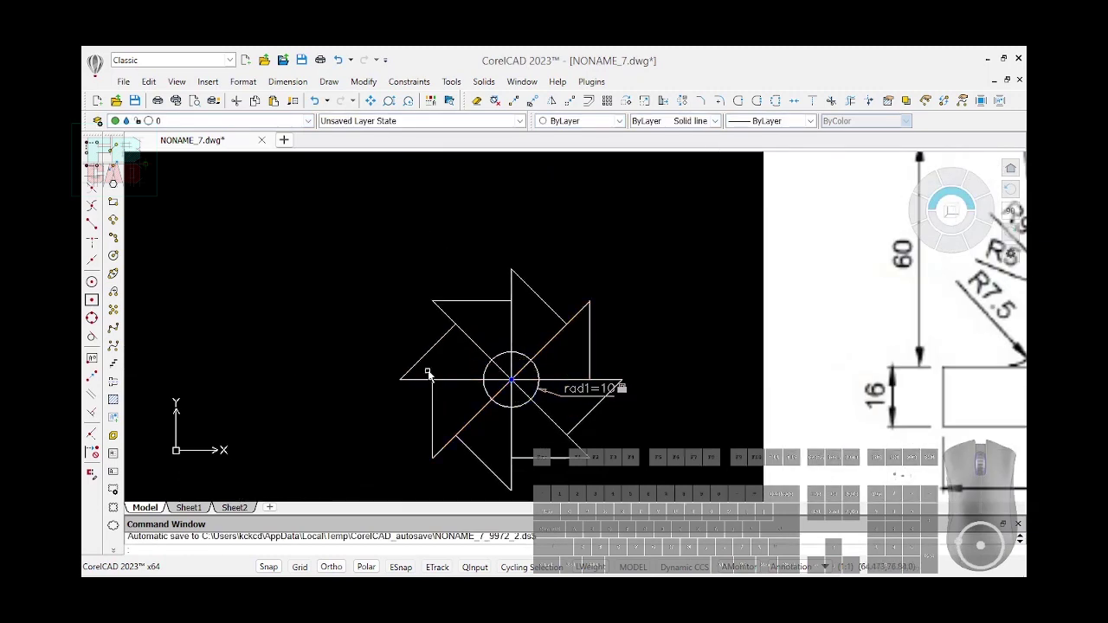
scroll(260, 362, down, 1)
scroll(259, 362, down, 1)
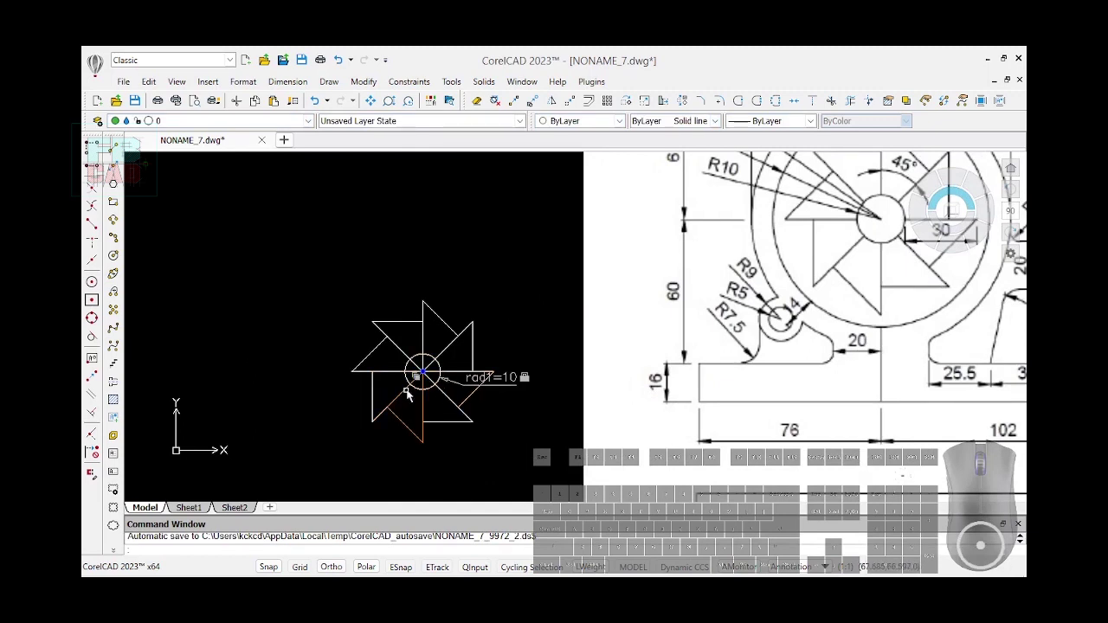
scroll(407, 394, down, 1)
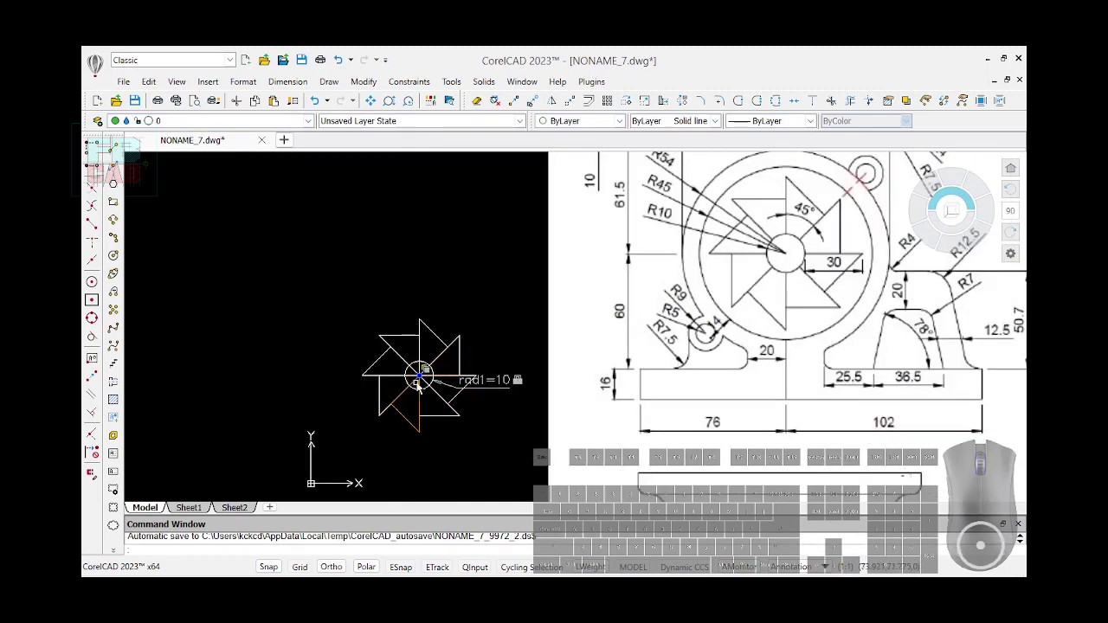
click(418, 384)
text(tr)
key(Return)
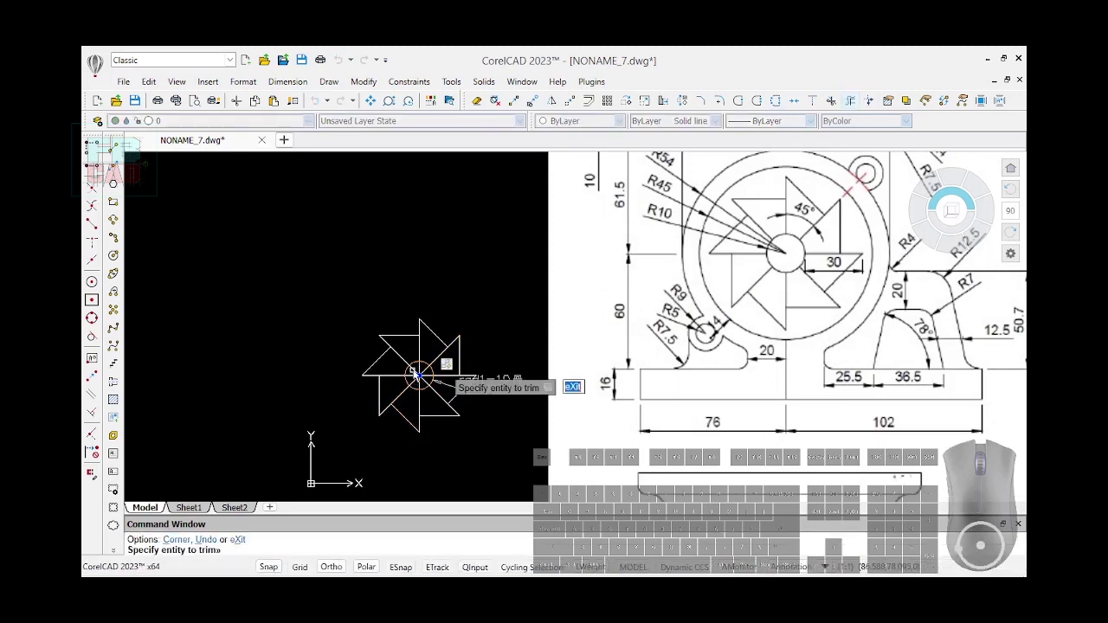
scroll(418, 396, up, 6)
mouse_move(477, 324)
mouse_down()
mouse_move(509, 313)
mouse_move(527, 277)
mouse_move(507, 230)
mouse_up()
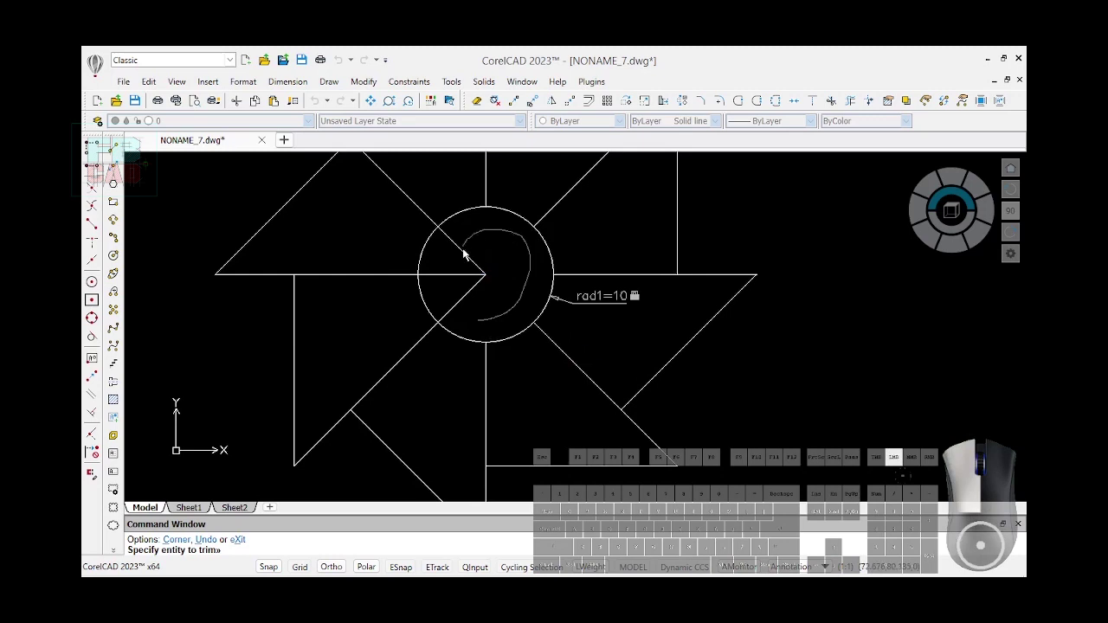
drag(481, 314, 462, 317)
scroll(416, 432, down, 5)
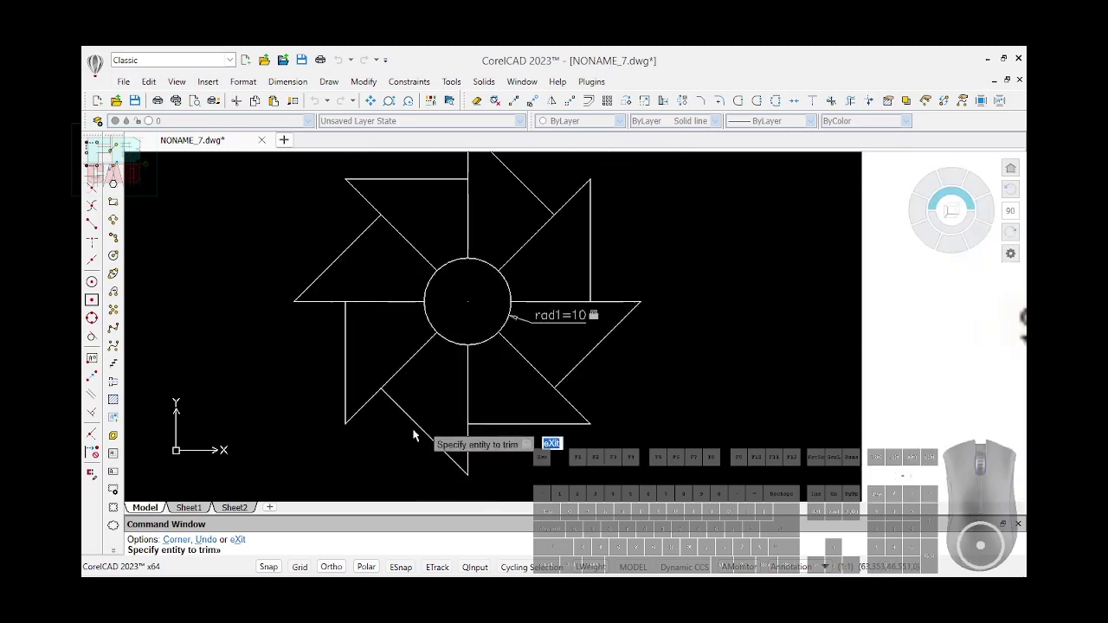
Draw two concentric circles of radius 45 and 54 in the empty space above and to the left of the rotor
scroll(352, 332, down, 3)
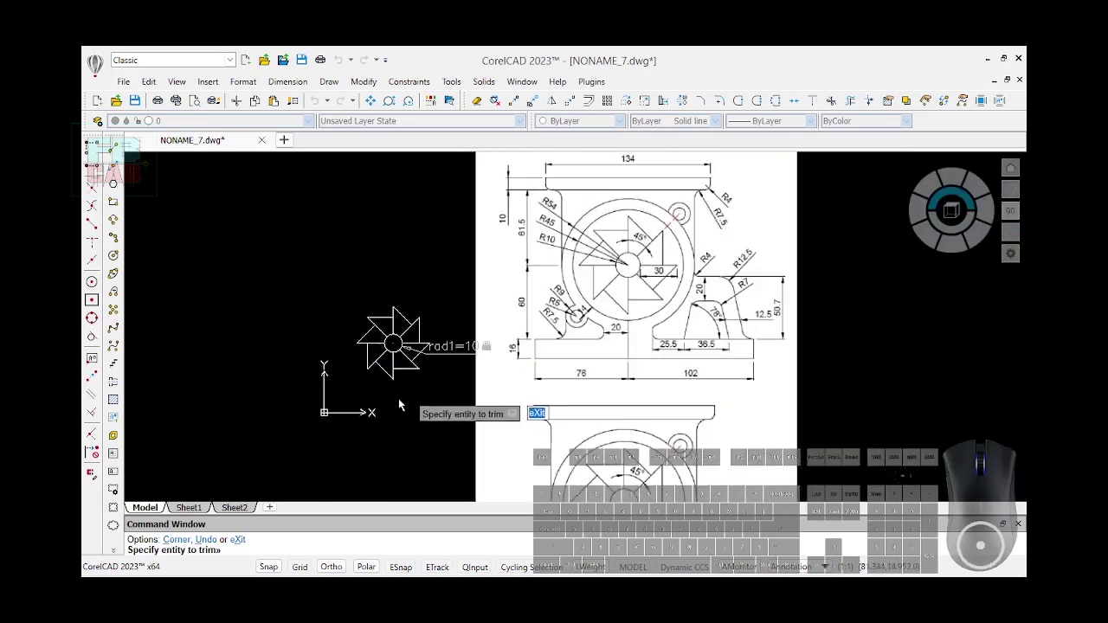
scroll(398, 398, up, 2)
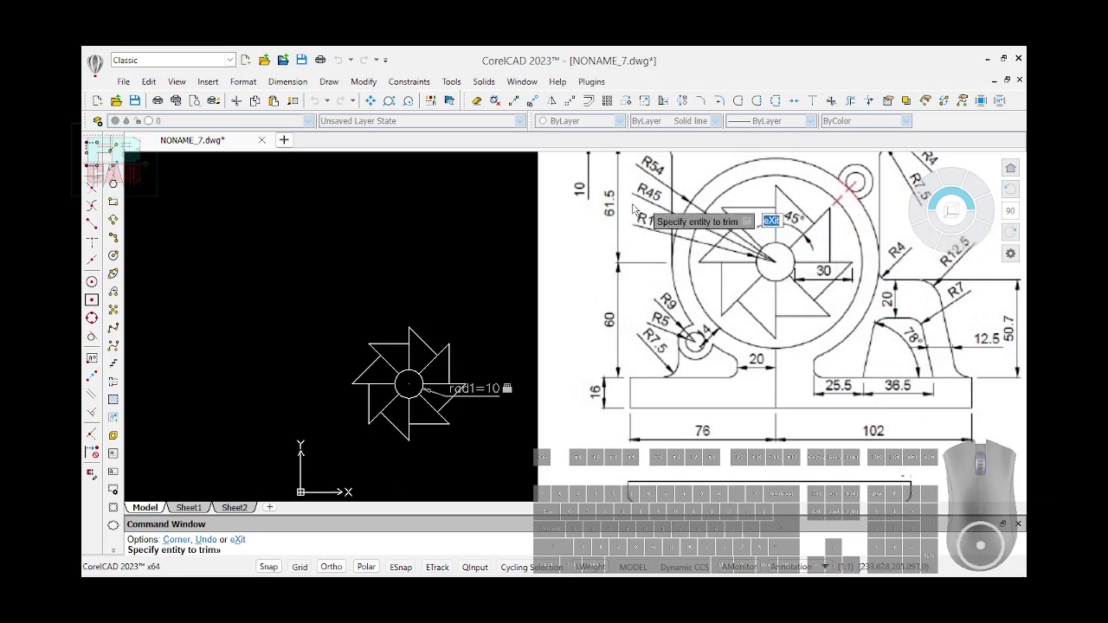
click(113, 257)
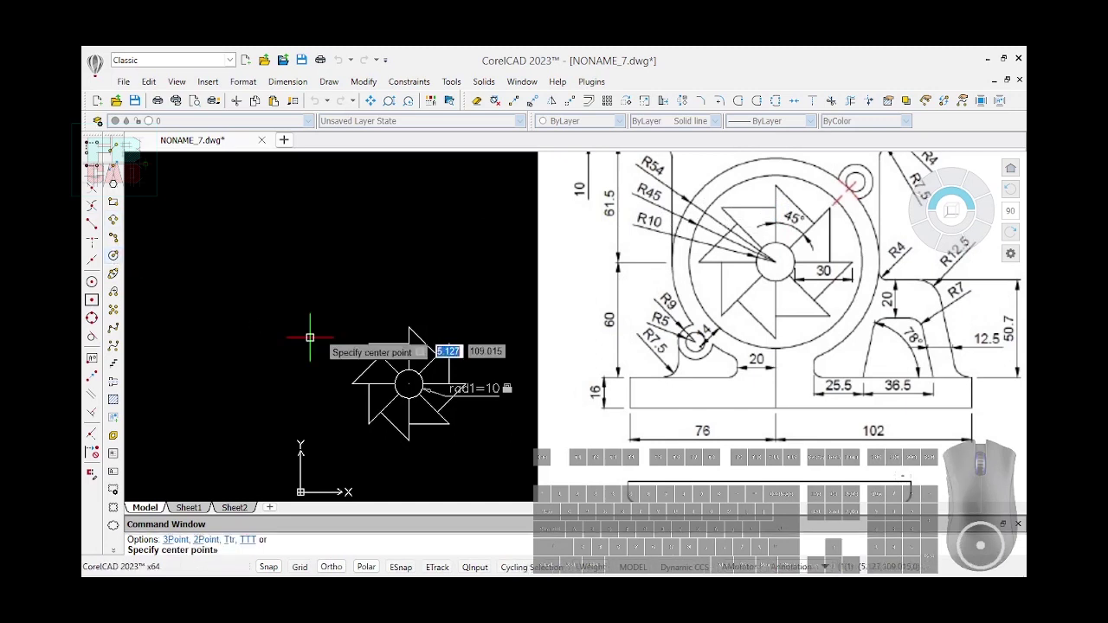
click(304, 289)
text(45)
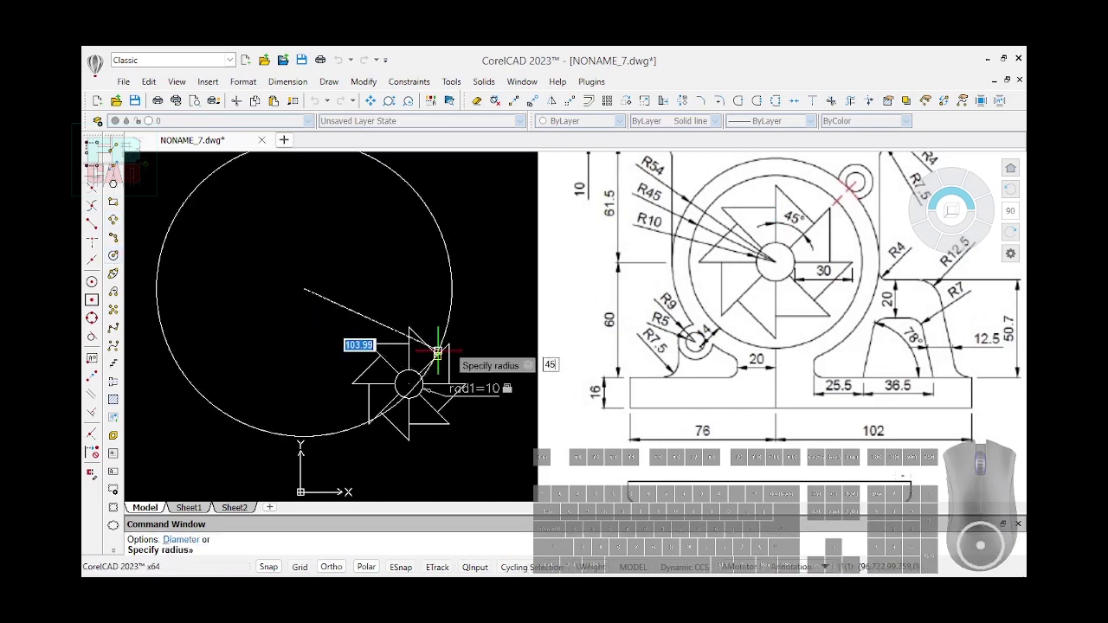
key(Return)
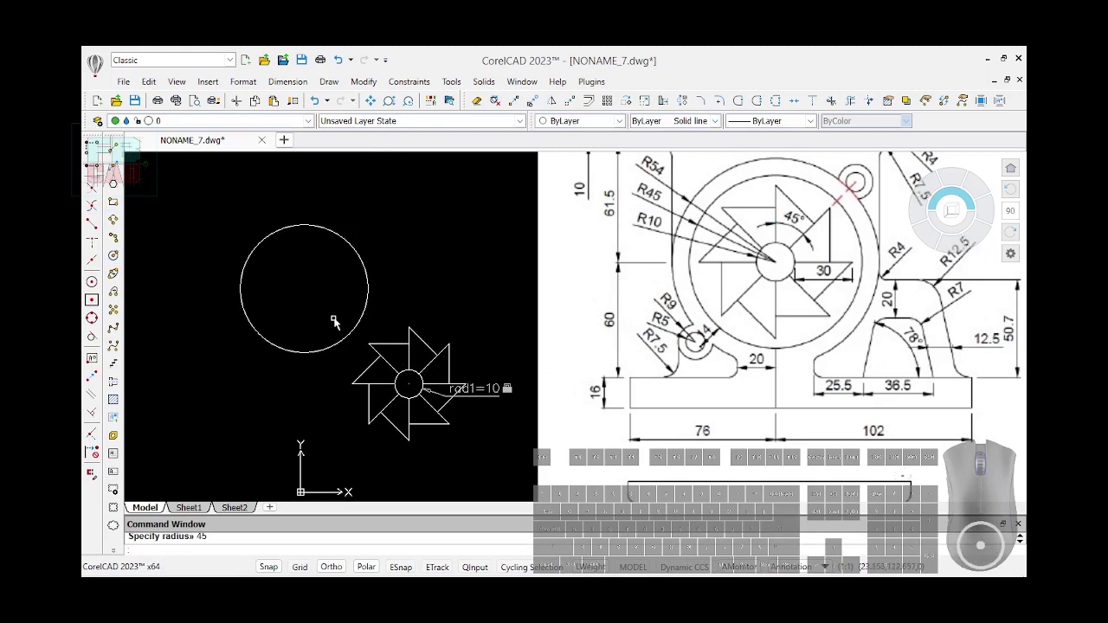
key(Return)
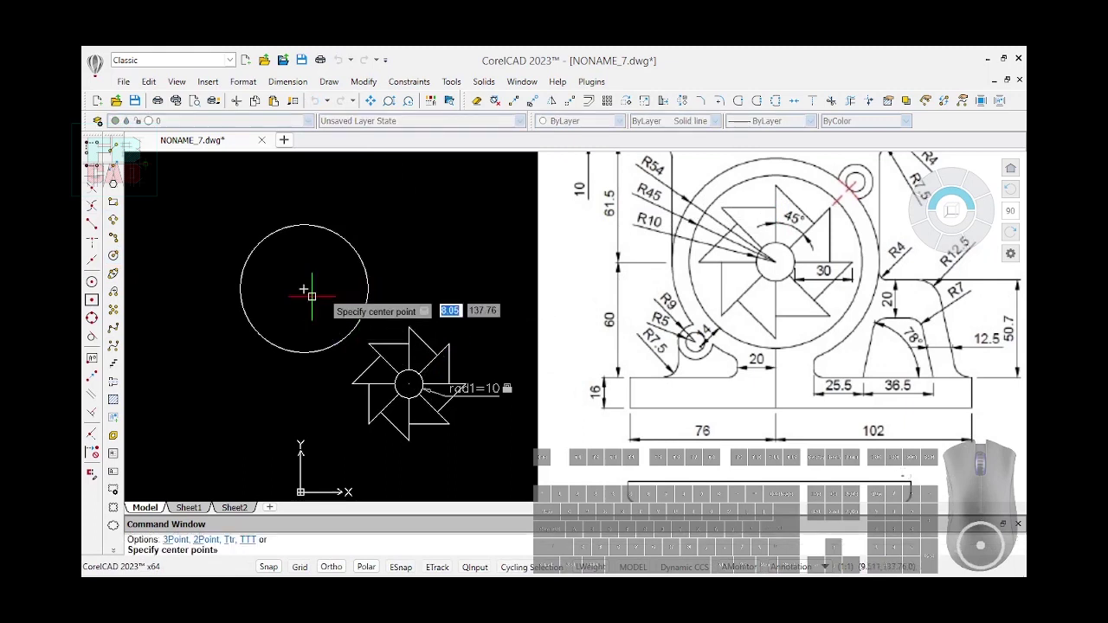
click(304, 289)
text(55)
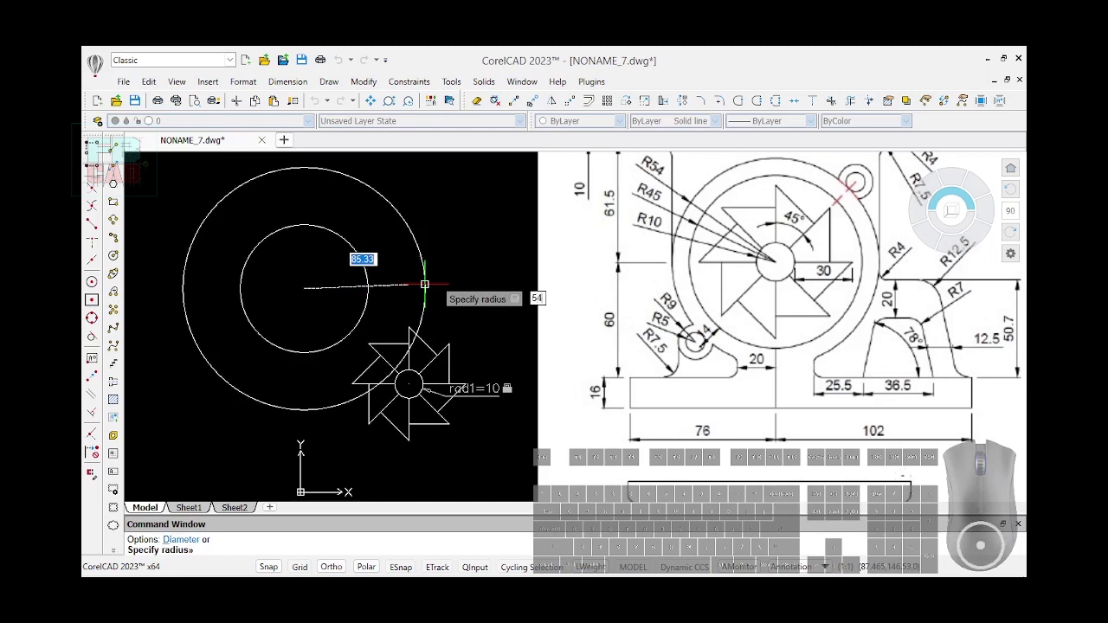
key(Return)
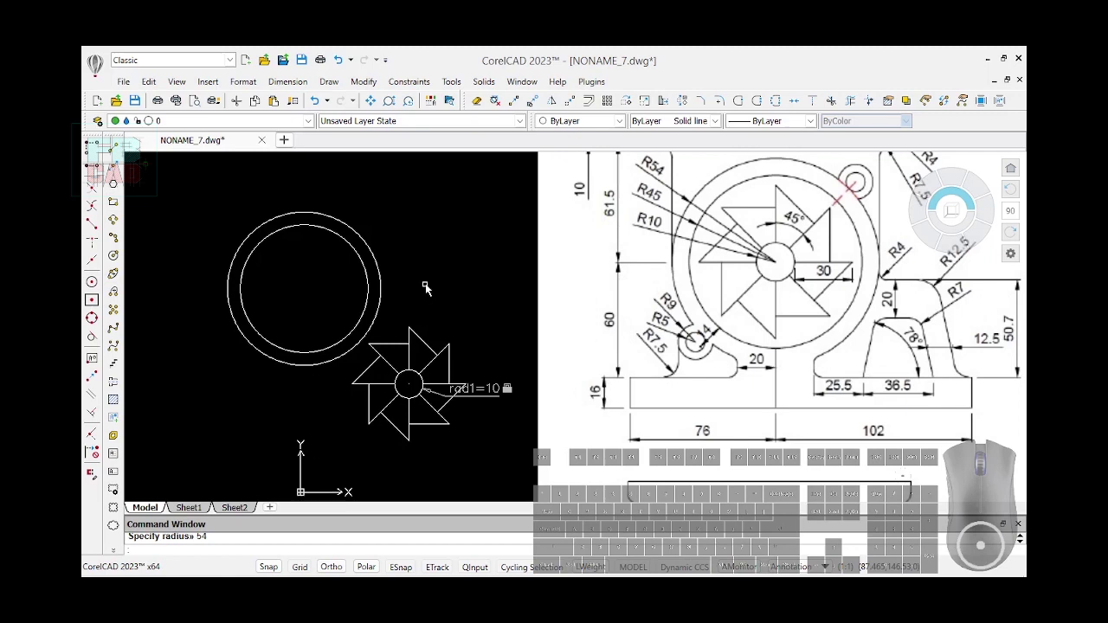
Add radial dimensional constraints of 45 and 54 to the inner and outer housing circles, placing the labels beside them
text(DCRADIAL)
key(Return)
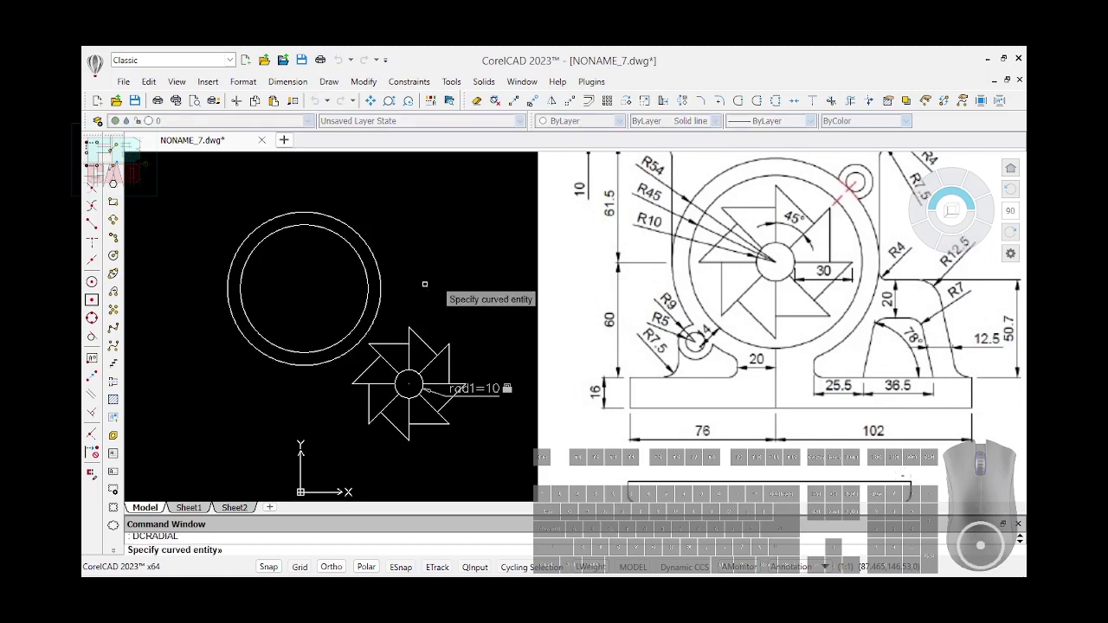
click(365, 283)
click(329, 293)
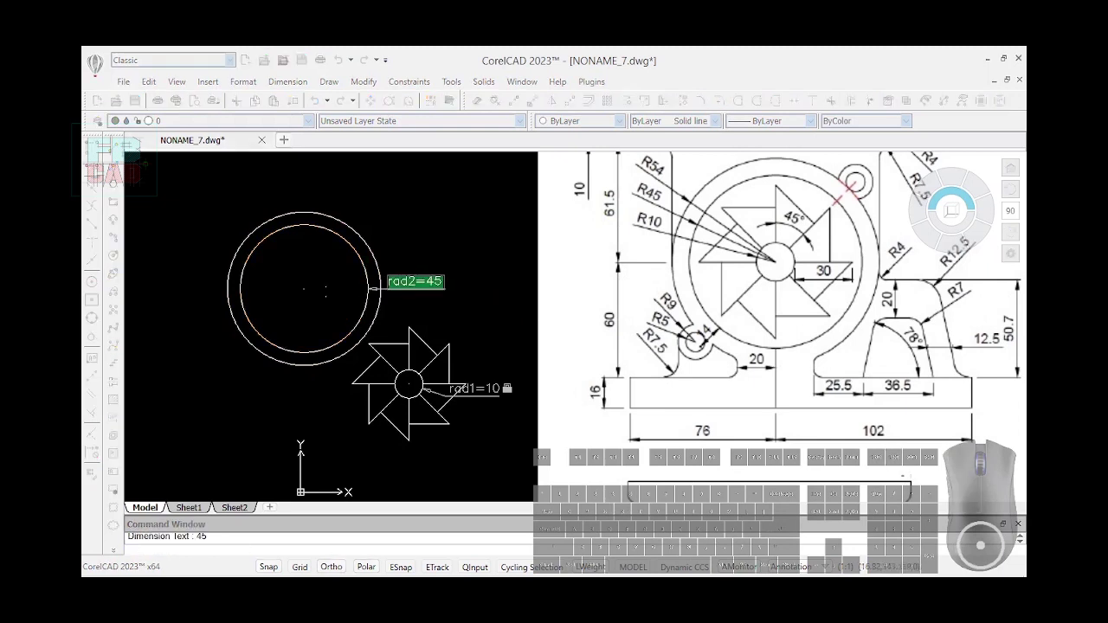
key(Return)
key(Return)
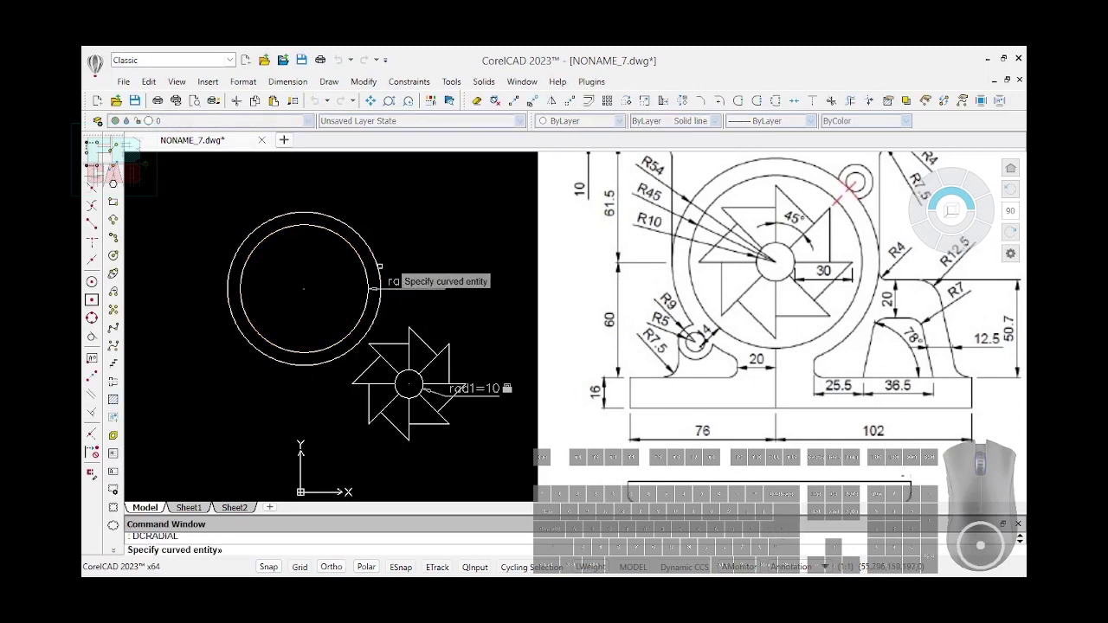
click(376, 267)
click(348, 274)
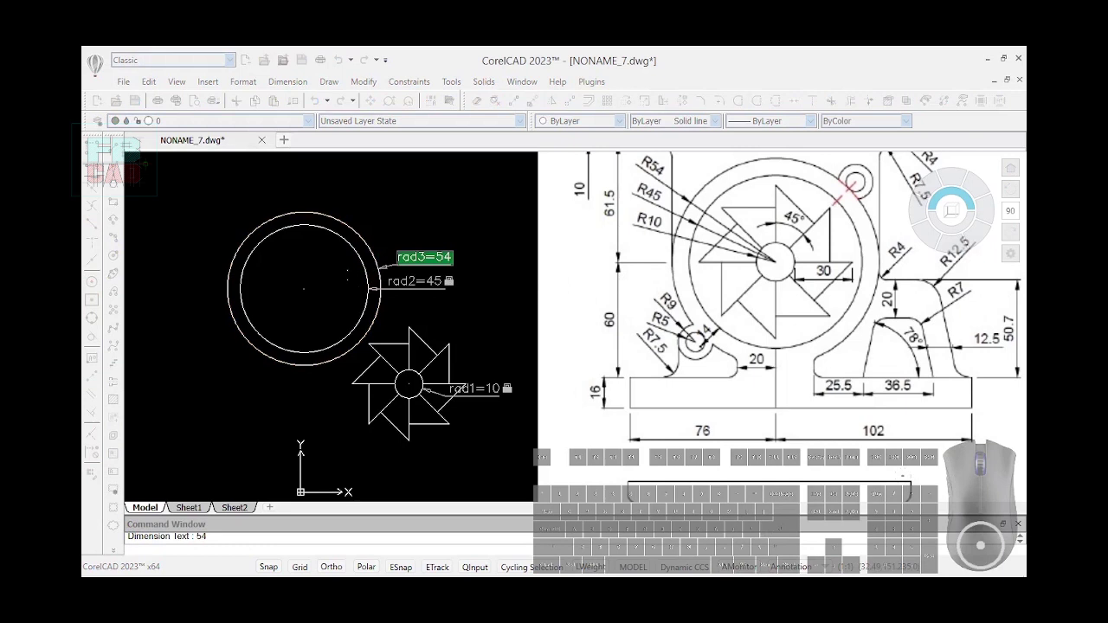
key(Return)
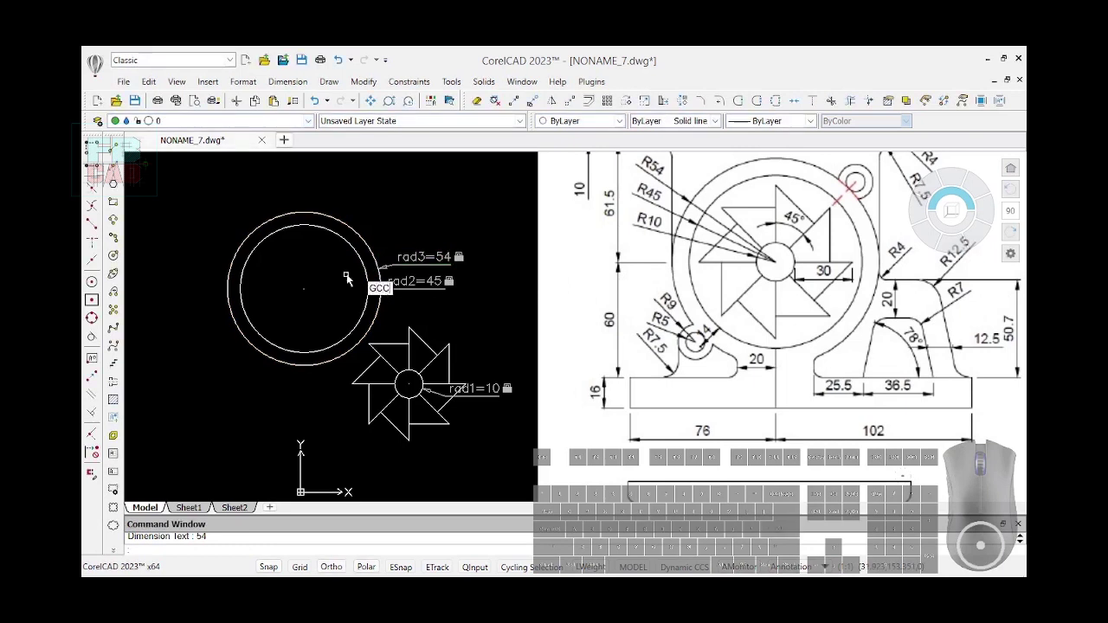
Apply a concentric constraint between the R45 and R54 housing circles
key(Down)
key(Down)
key(Return)
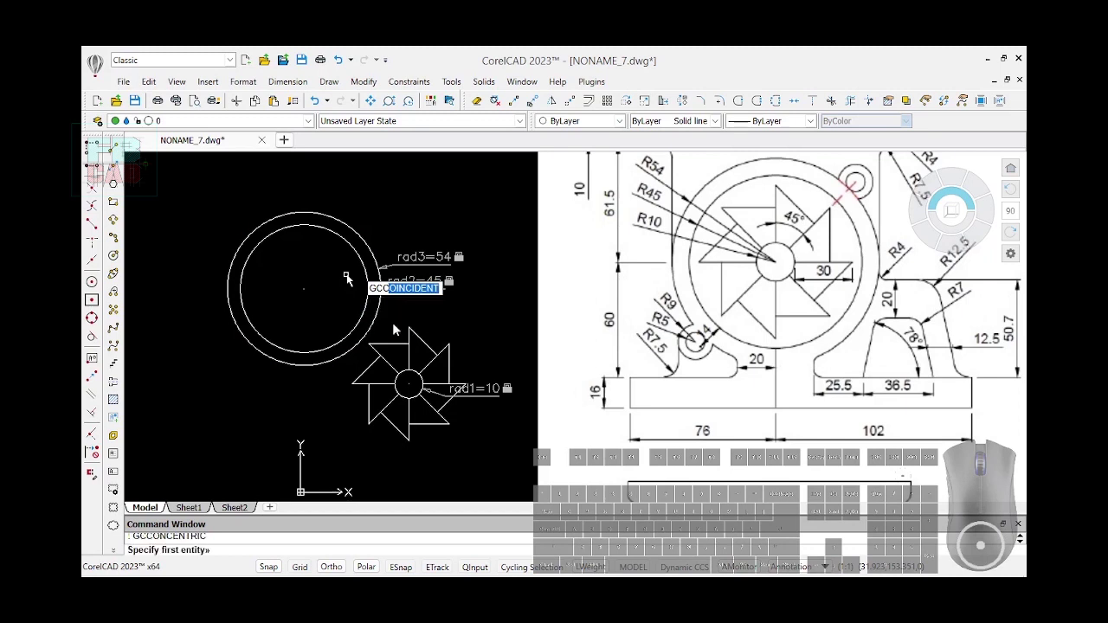
click(365, 273)
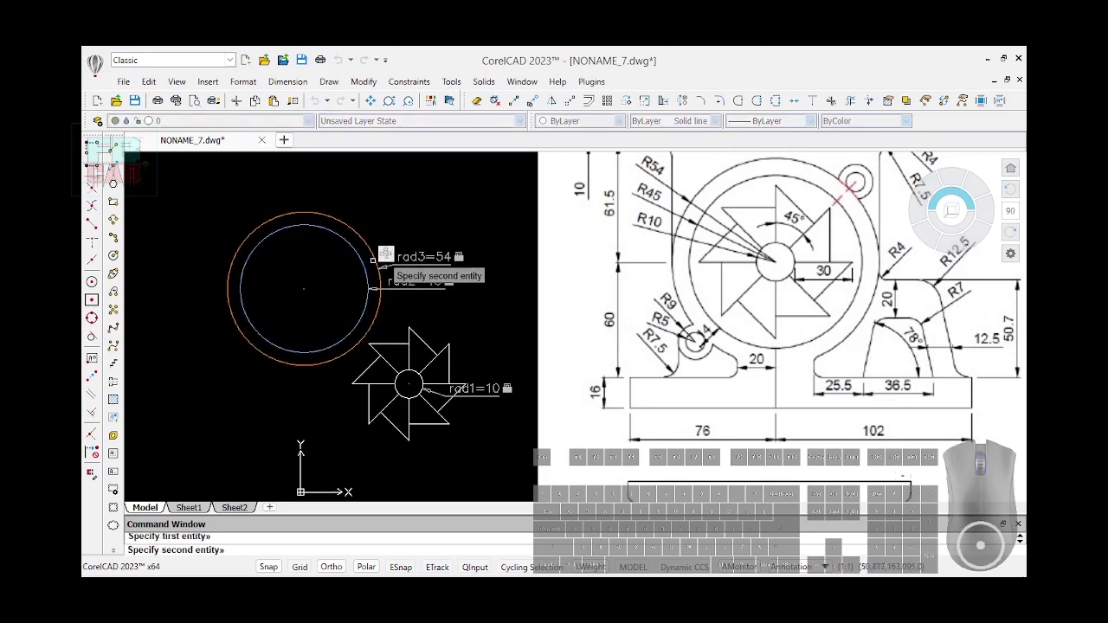
click(375, 260)
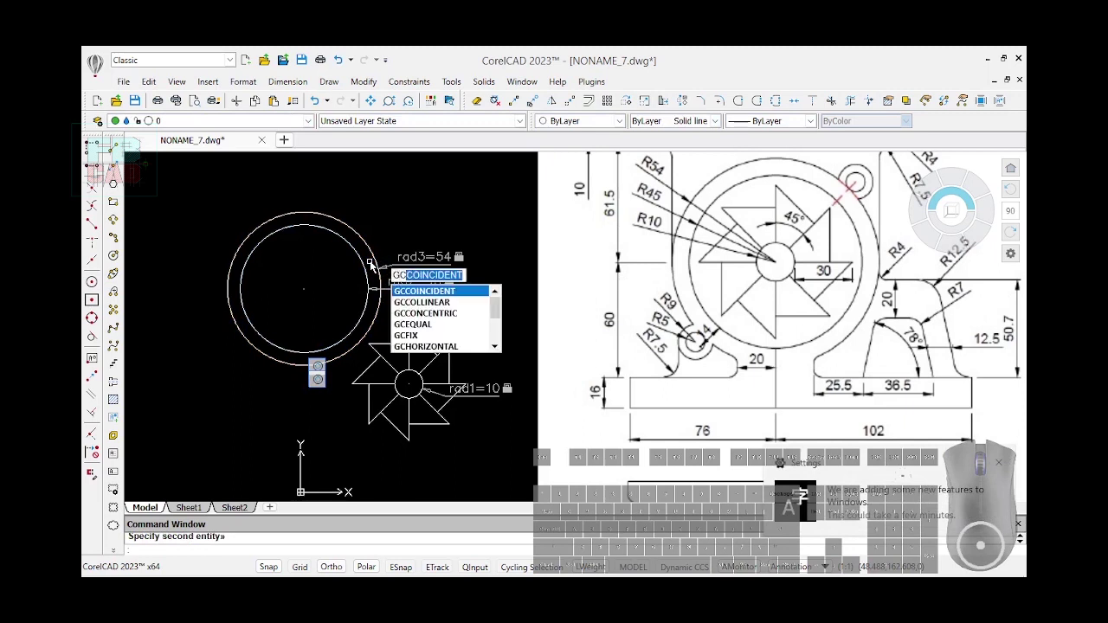
Apply a coincident constraint between the rotor hub's centre point and the centre of the R54 circle
click(420, 291)
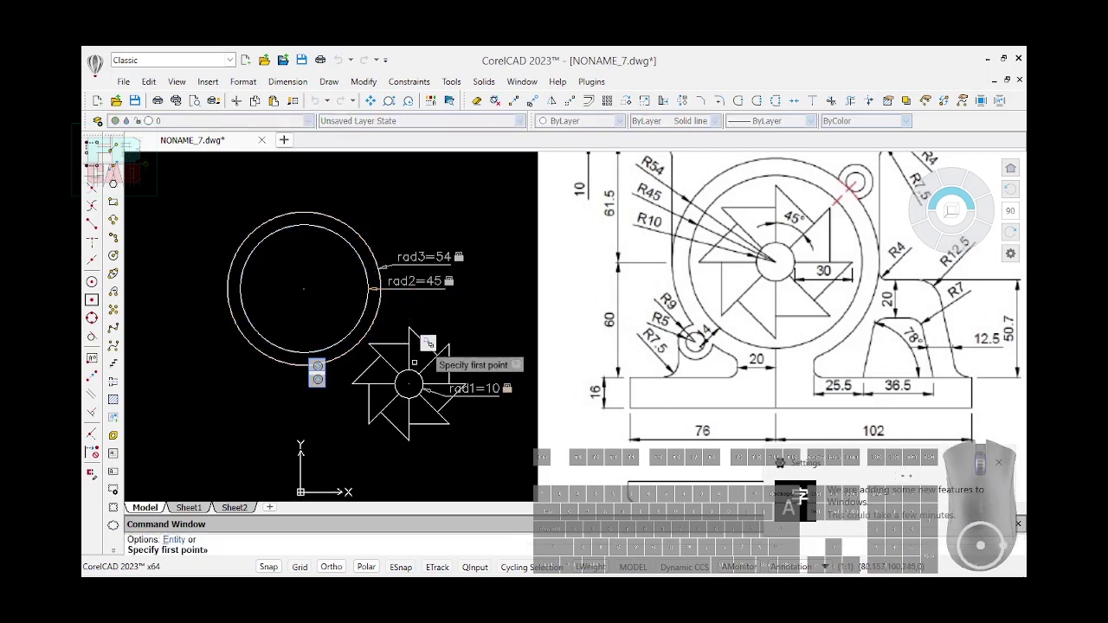
click(419, 374)
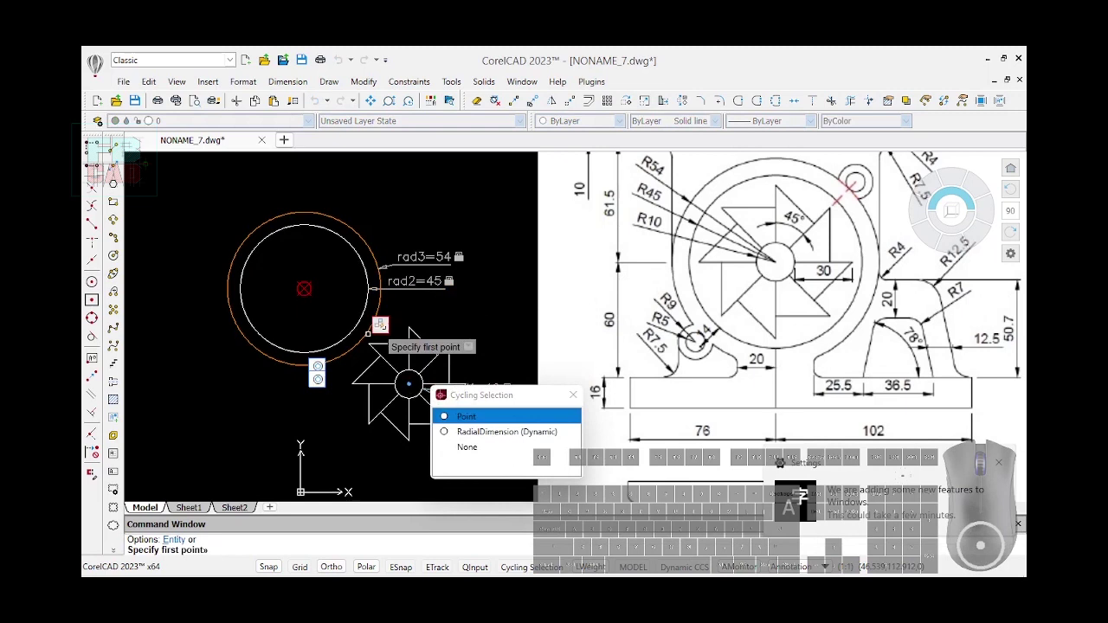
click(465, 419)
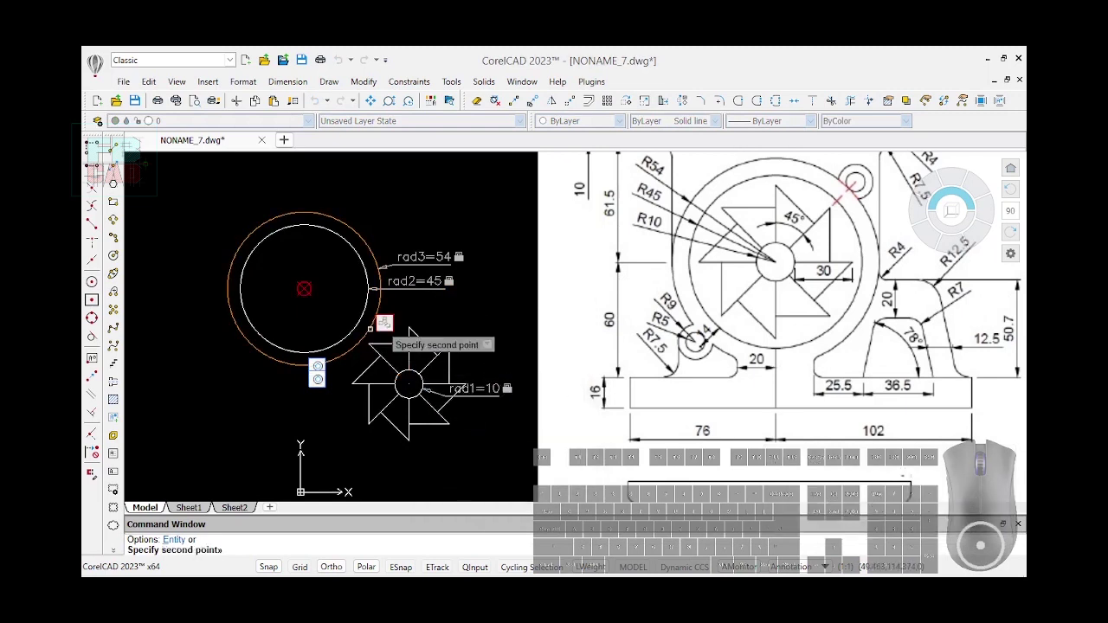
click(359, 319)
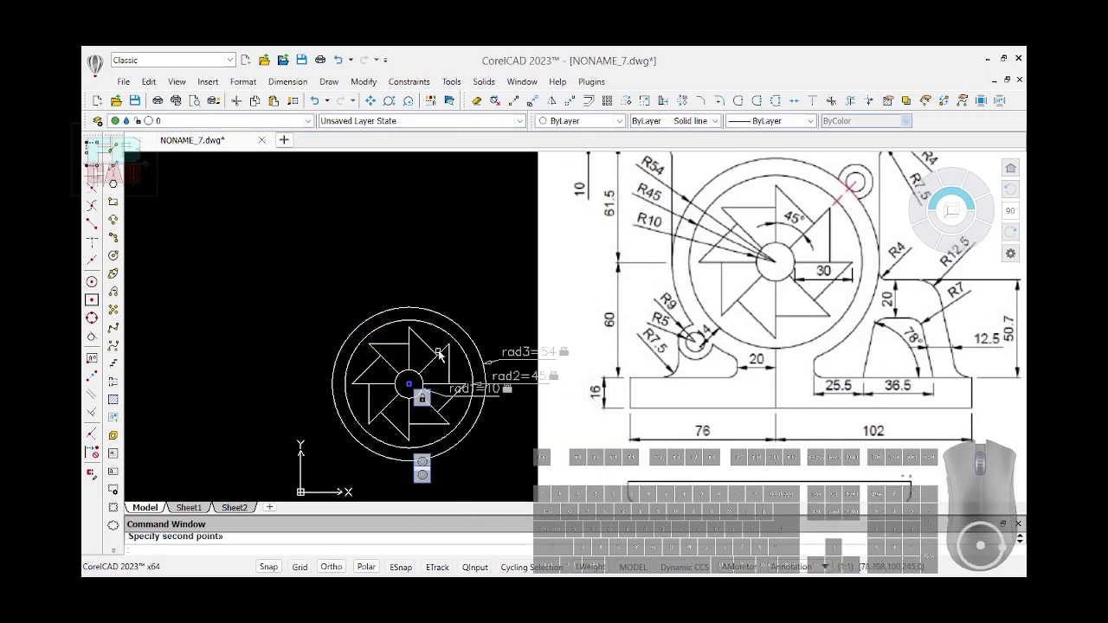
Examine the reference drawings for the small boss circles' positions, radii and offset from the housing, and for the base dimensions
scroll(372, 304, down, 1)
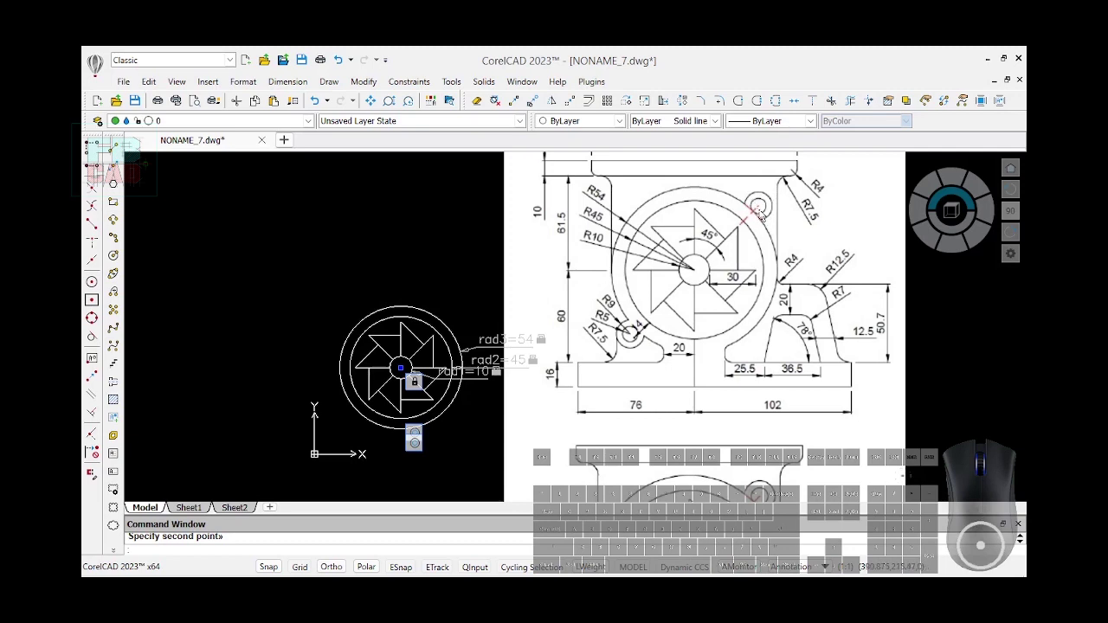
scroll(748, 208, down, 3)
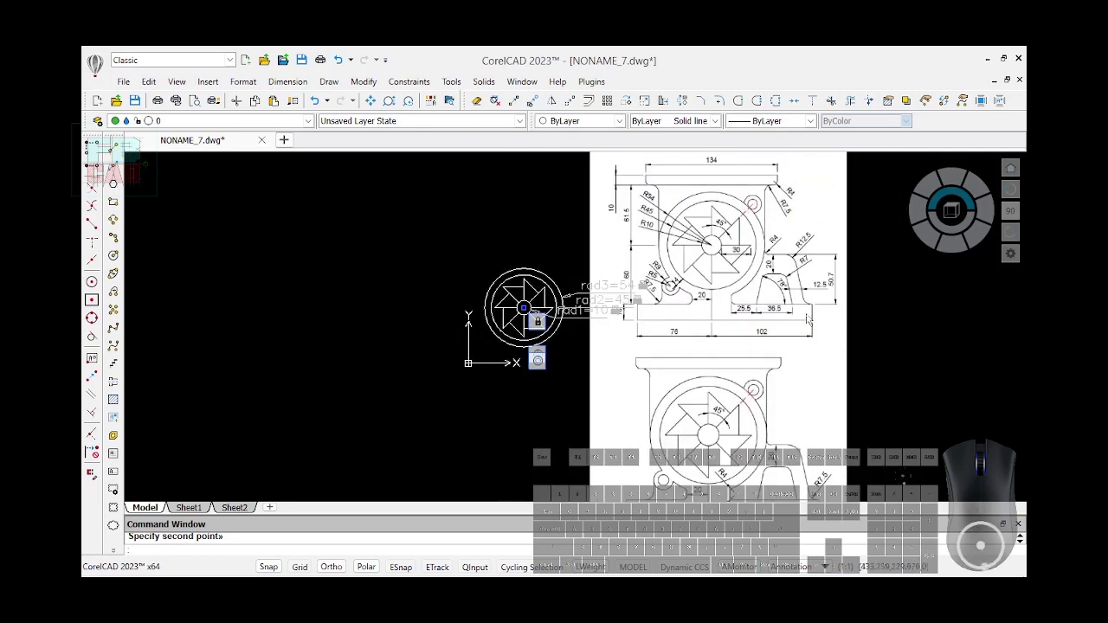
scroll(786, 381, up, 3)
scroll(724, 390, down, 2)
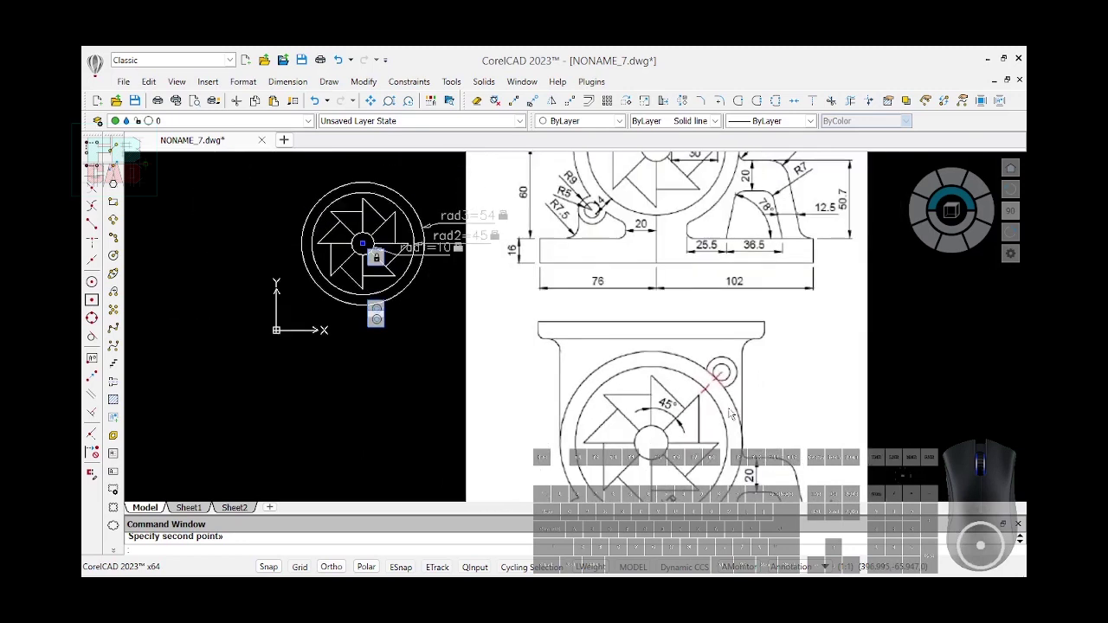
scroll(736, 376, down, 1)
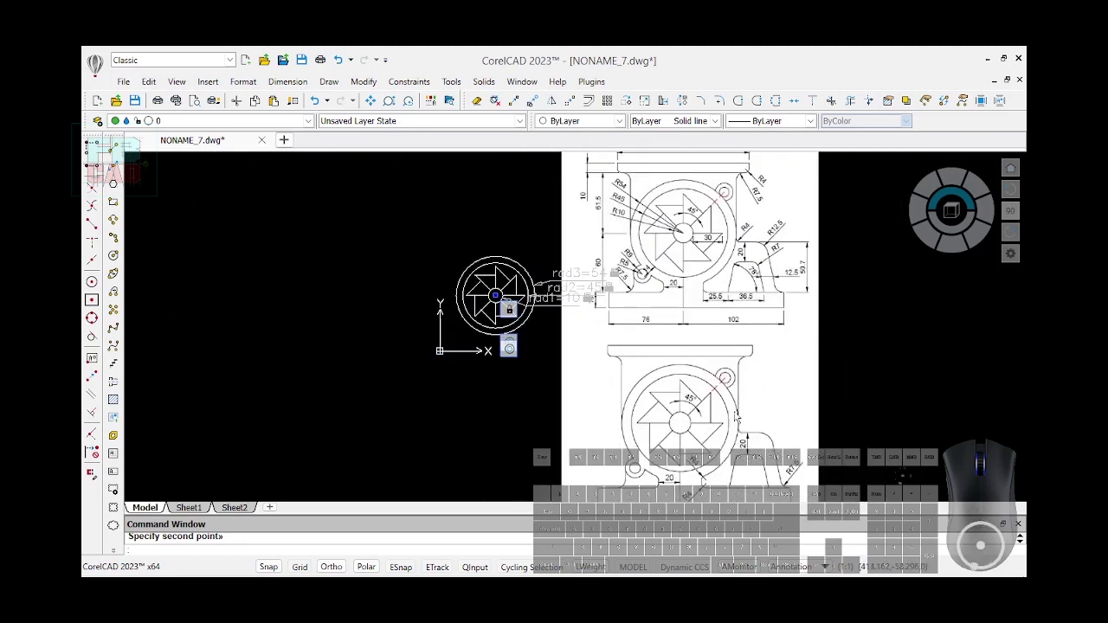
scroll(741, 401, up, 3)
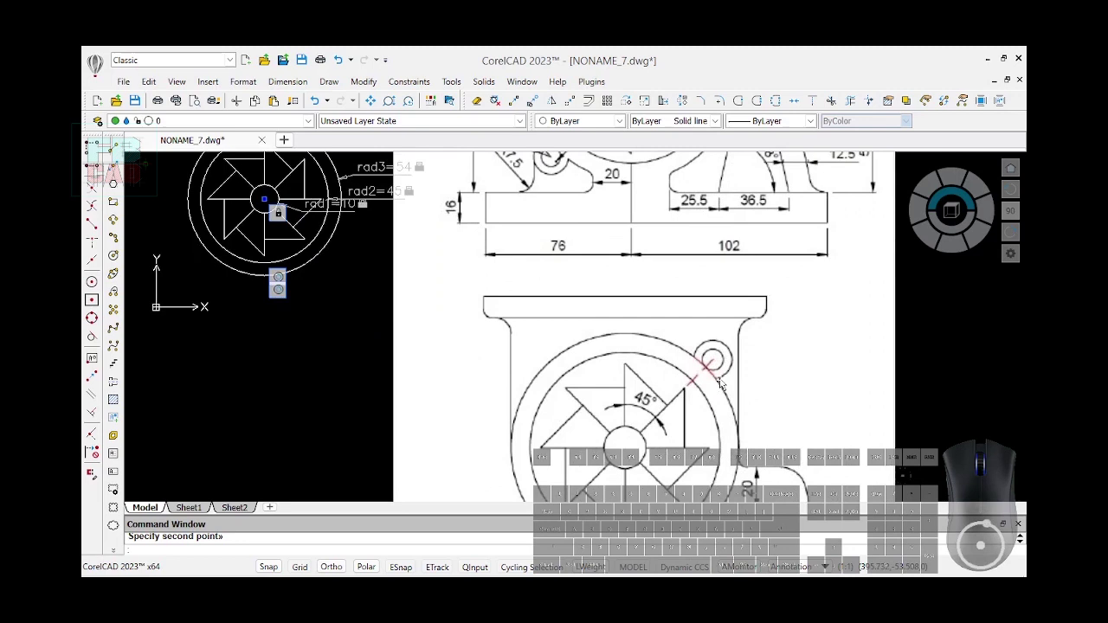
scroll(722, 381, up, 2)
scroll(693, 377, down, 5)
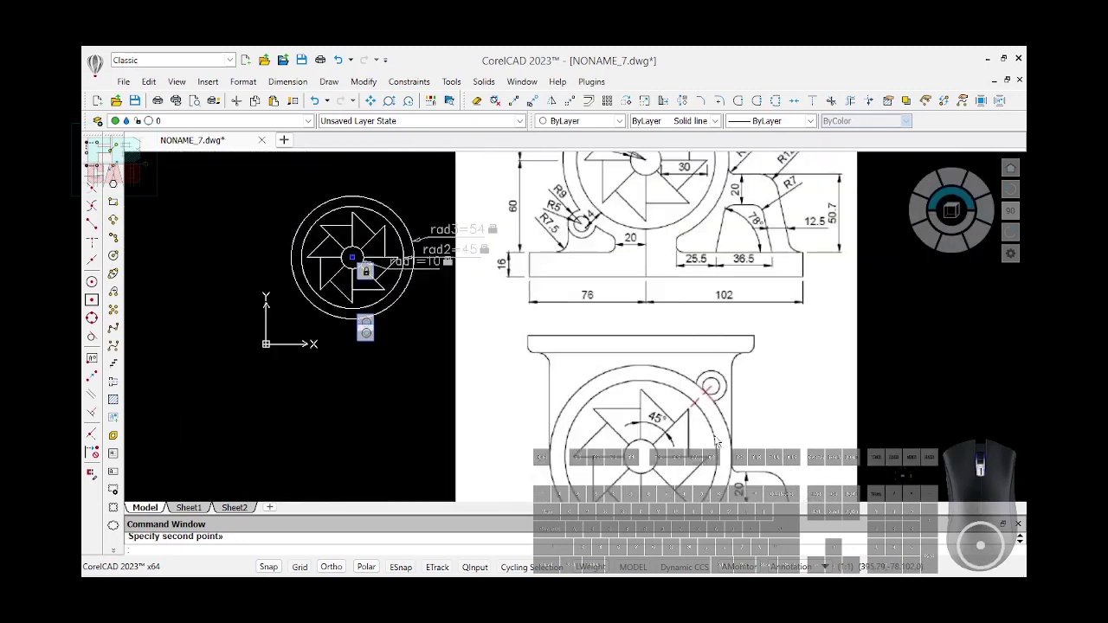
scroll(584, 258, up, 3)
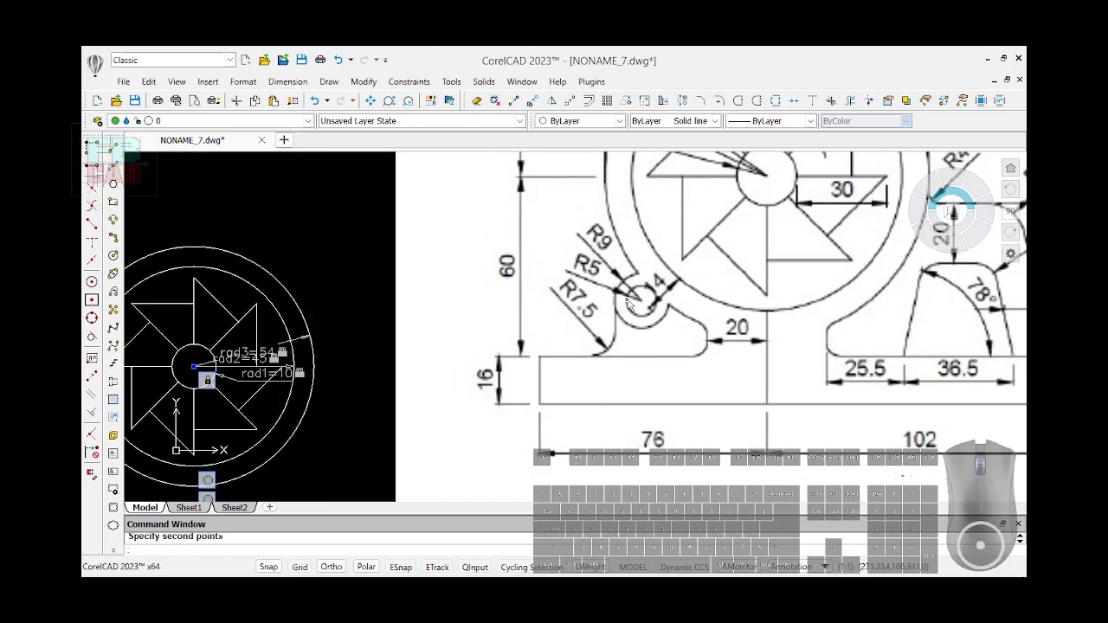
scroll(603, 260, down, 4)
scroll(614, 322, up, 4)
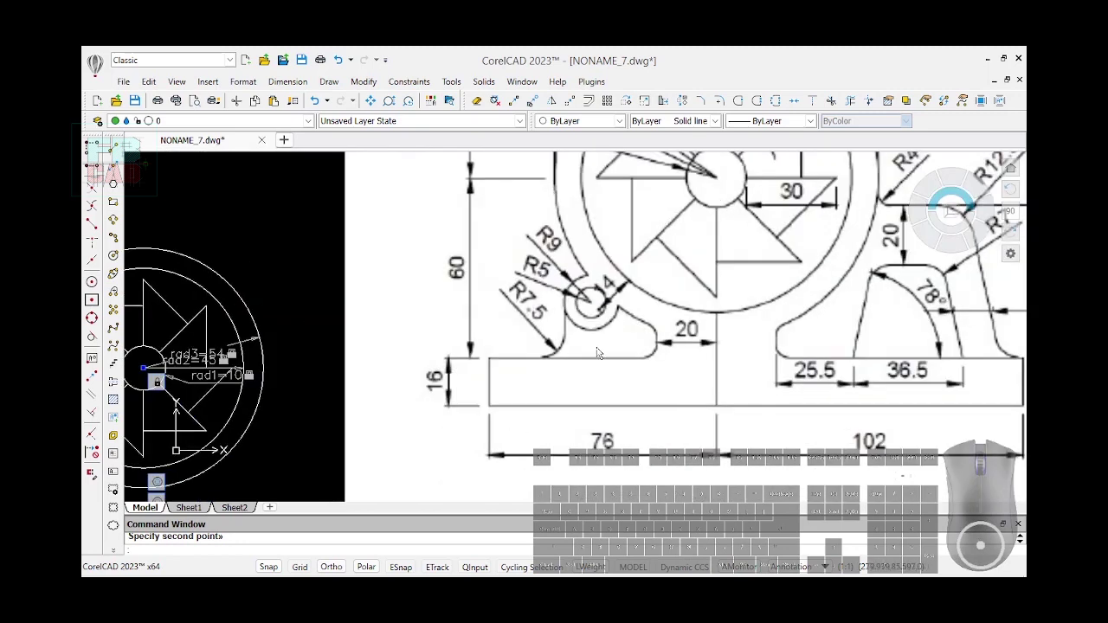
scroll(597, 353, down, 3)
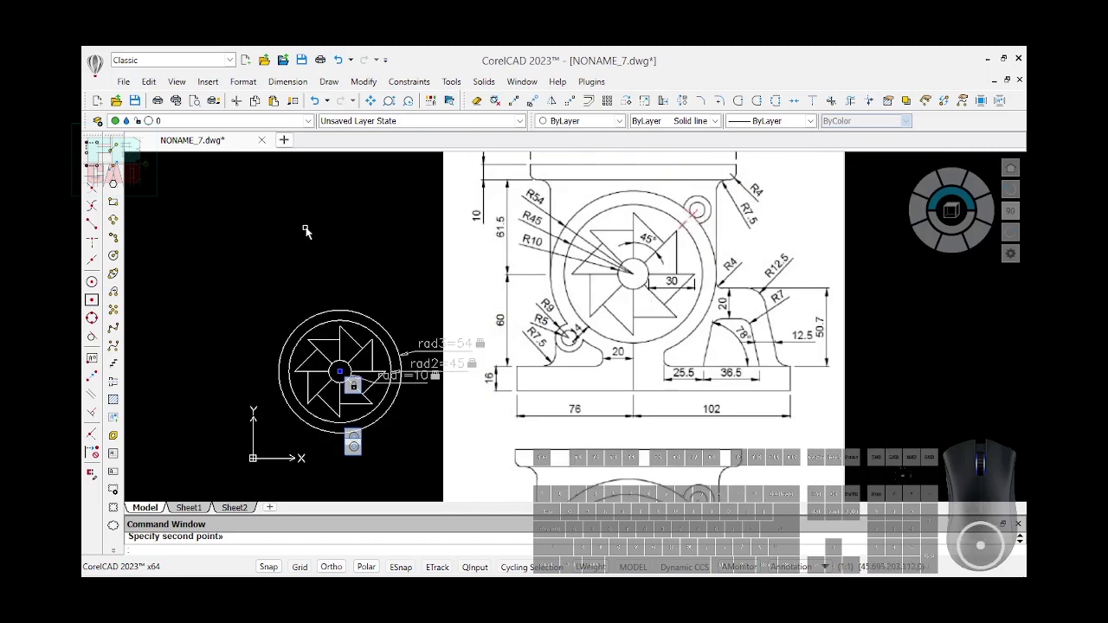
Draw a diagonal construction line about 108 long at about 46° from the rotor centre, up and to the right past the housing circles
click(92, 149)
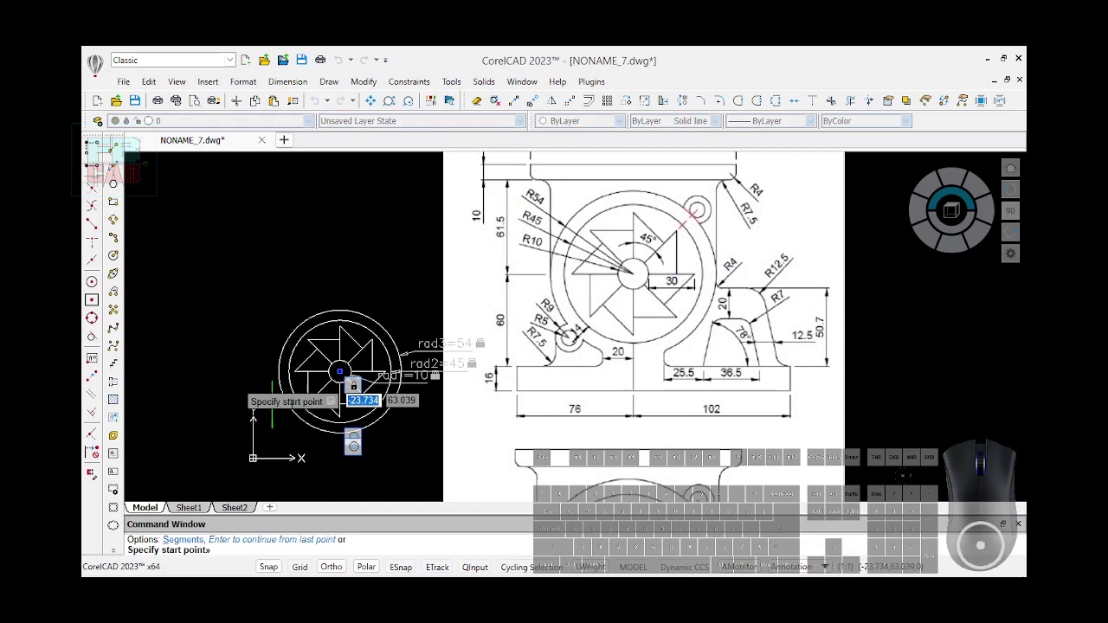
click(340, 373)
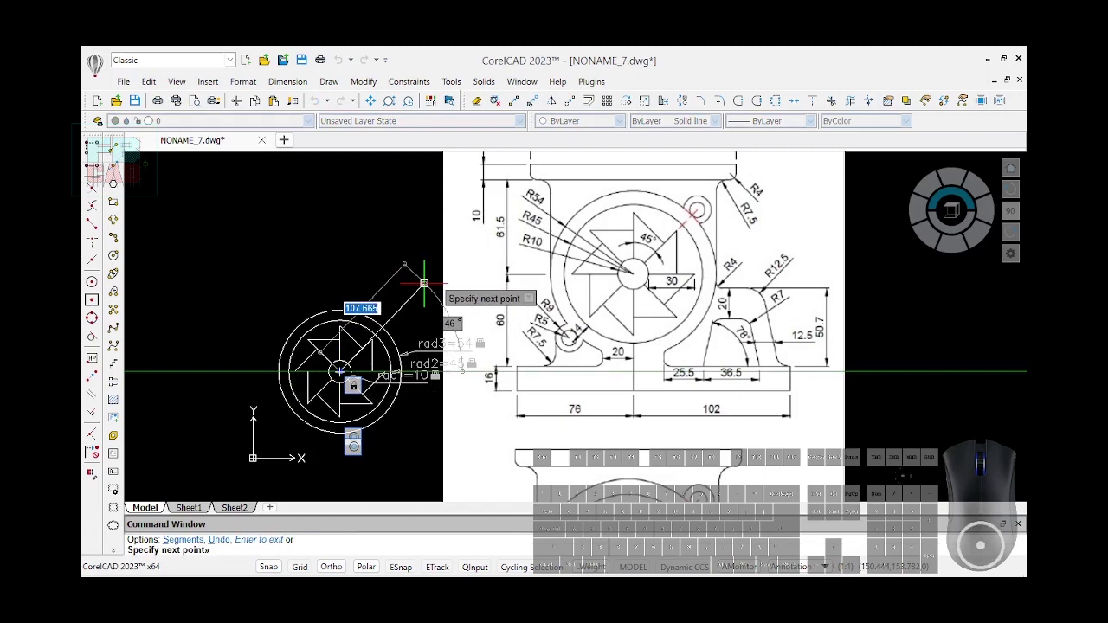
click(425, 283)
key(Return)
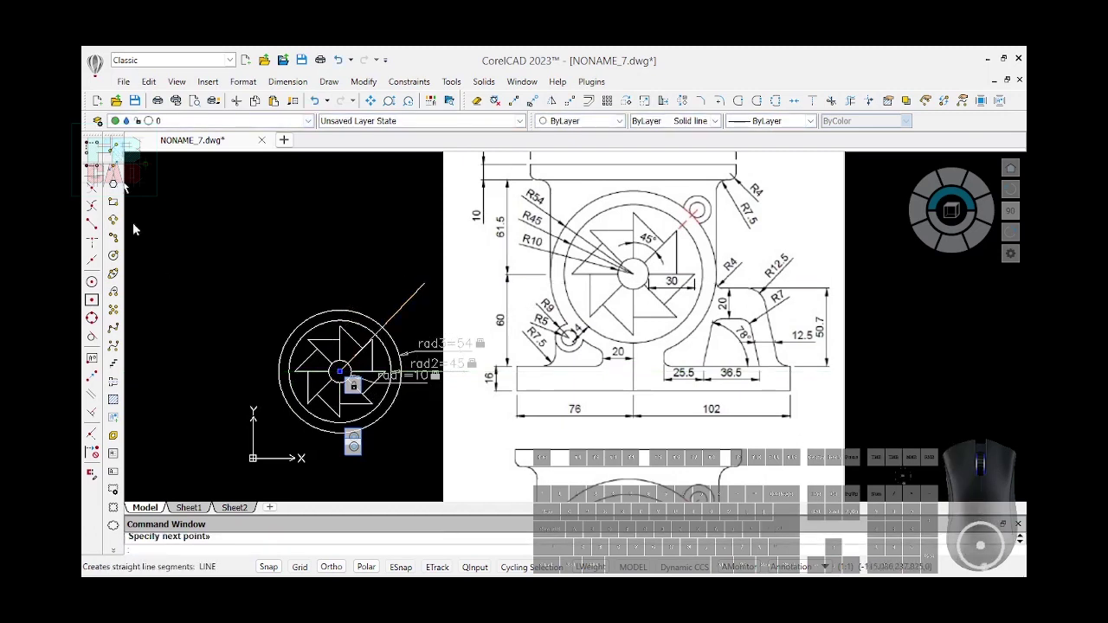
Draw a vertical construction line from the rotor centre straight up, well past the R54 circle
click(123, 182)
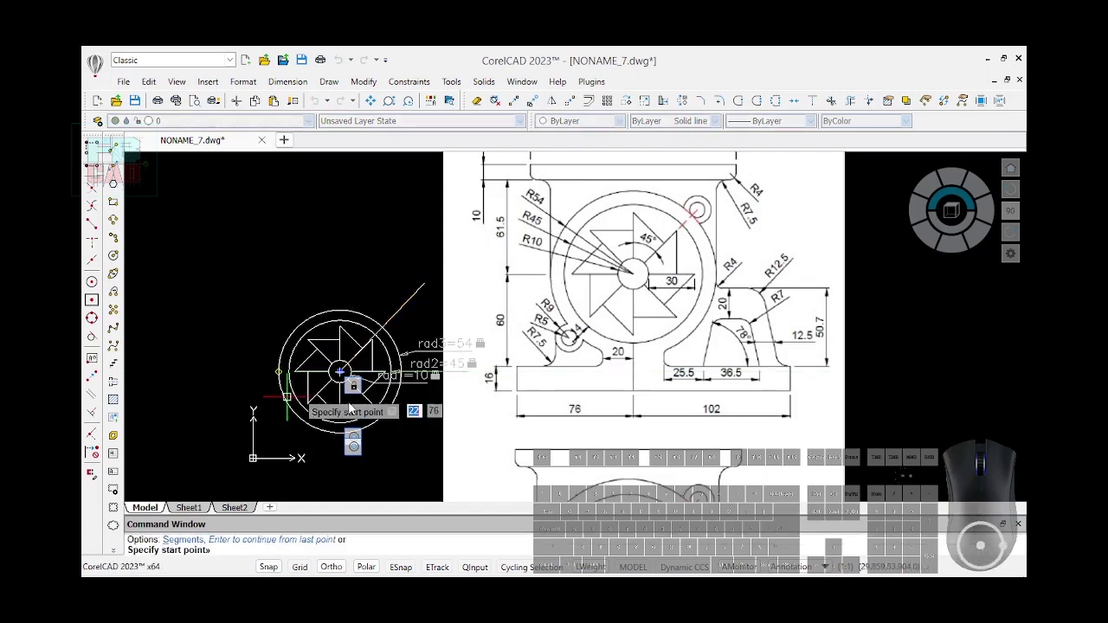
click(341, 372)
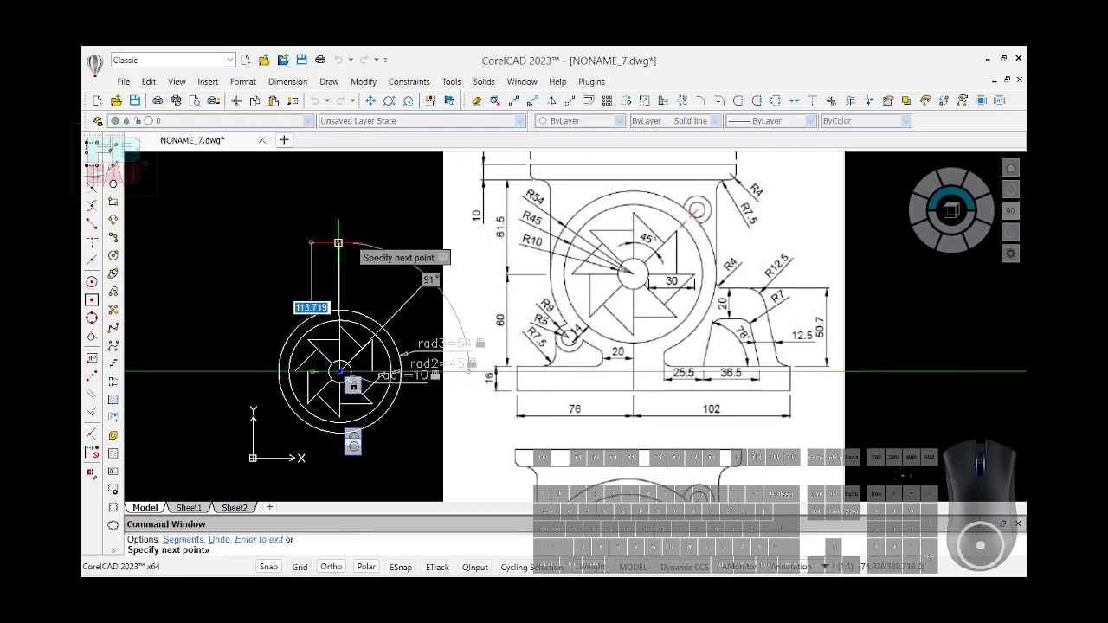
click(340, 239)
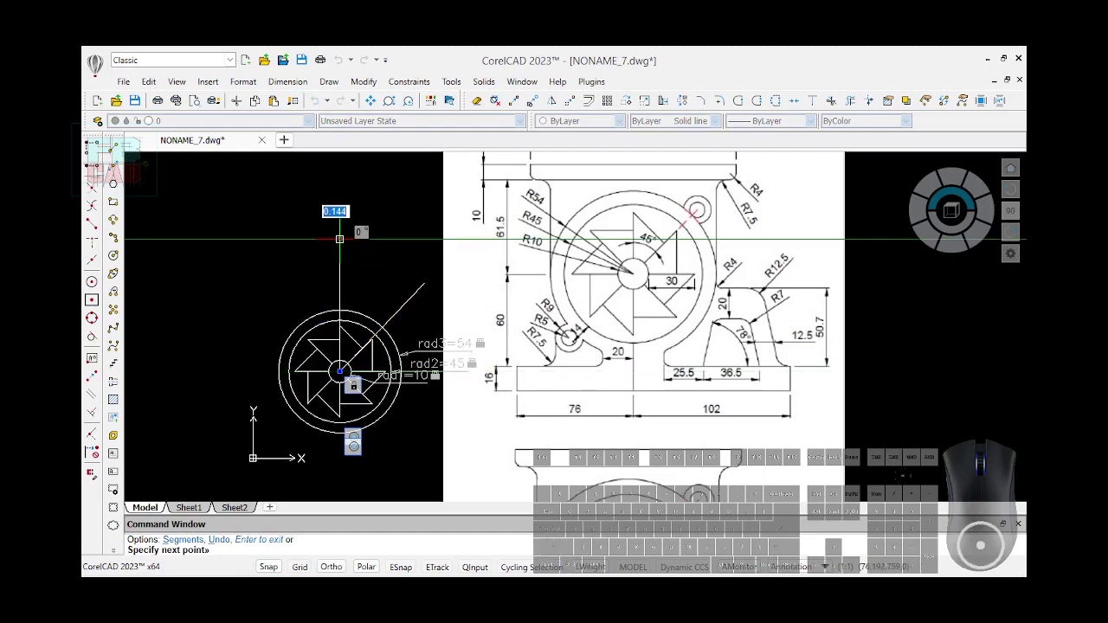
key(Return)
Apply a coincident constraint between the lower ends of the vertical and diagonal construction lines at the rotor centre
text(GCCOINCIDENT)
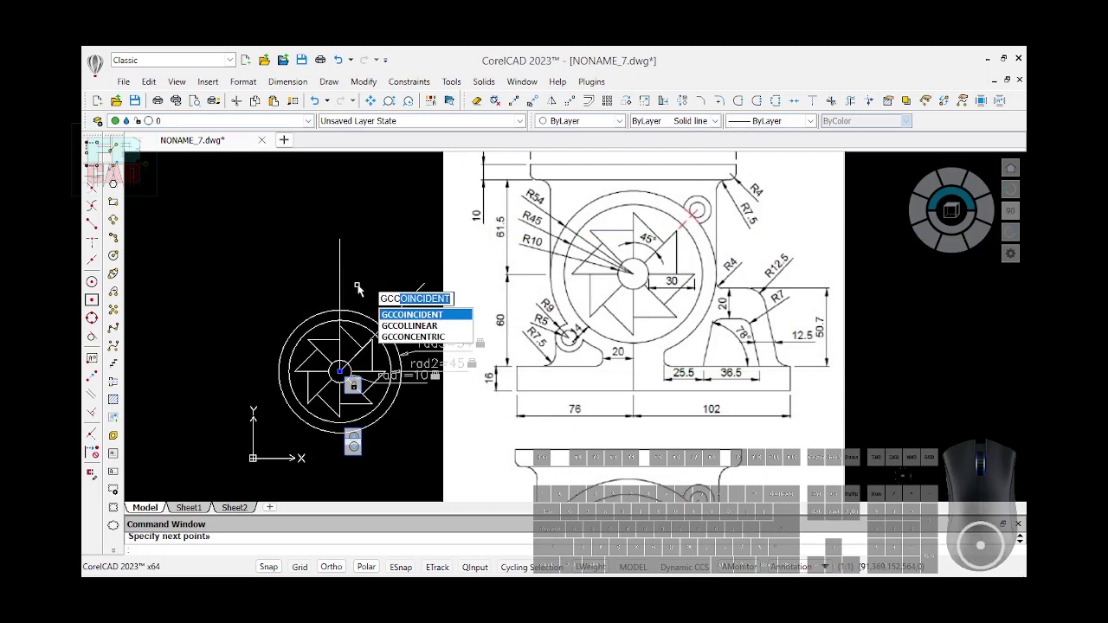
key(Return)
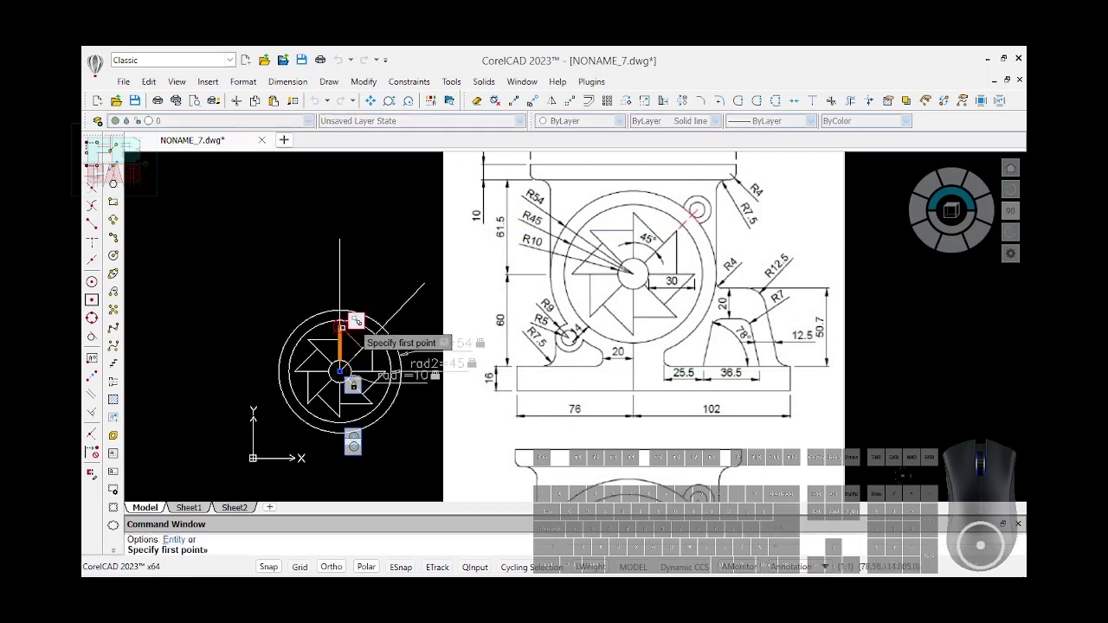
click(352, 334)
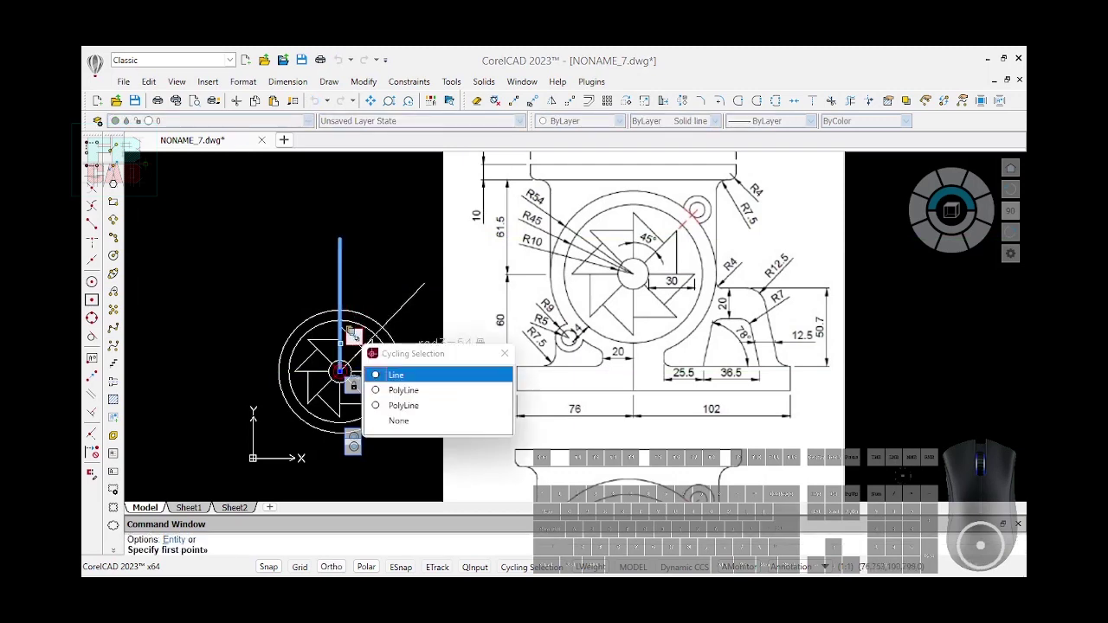
click(371, 368)
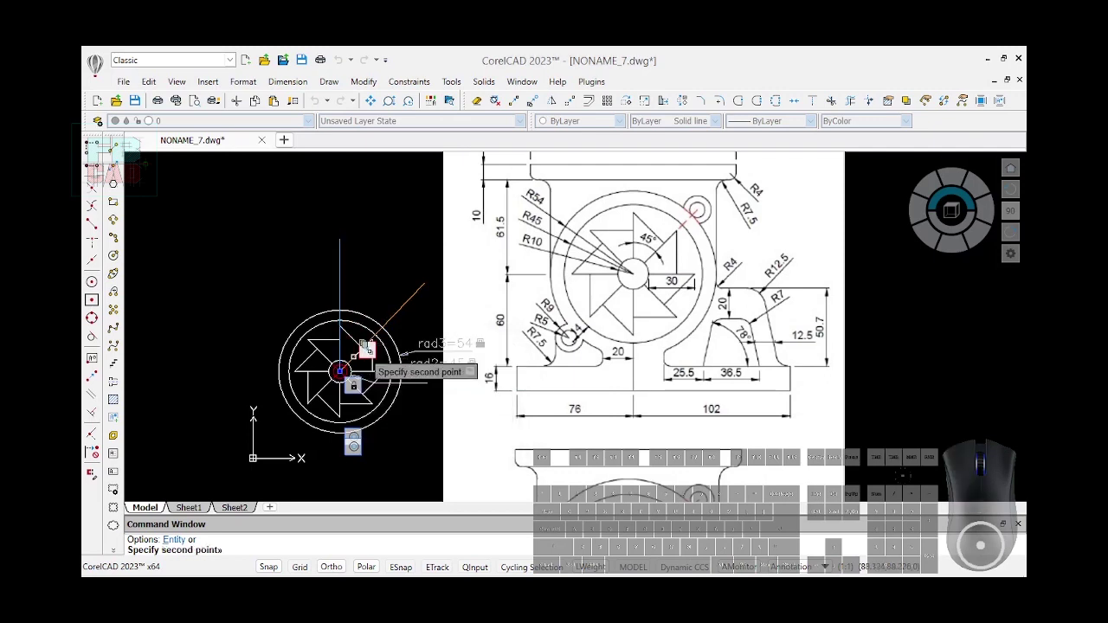
click(370, 367)
click(407, 388)
Apply a coincident constraint between the centre of the R45 circle and the lower end of the diagonal construction line
scroll(353, 381, up, 3)
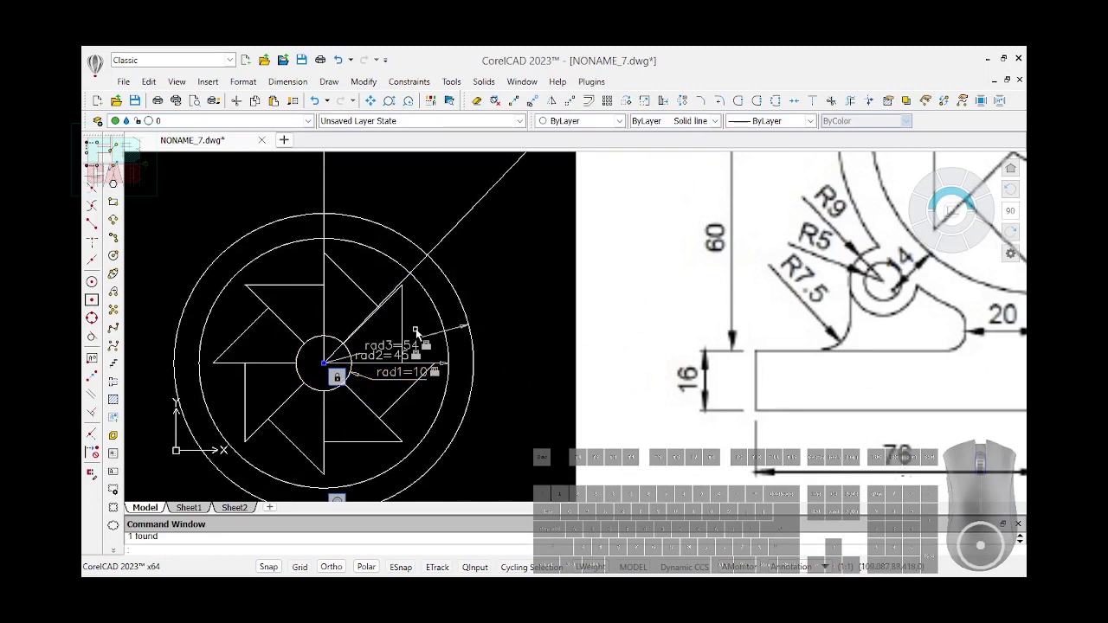
text(gcc)
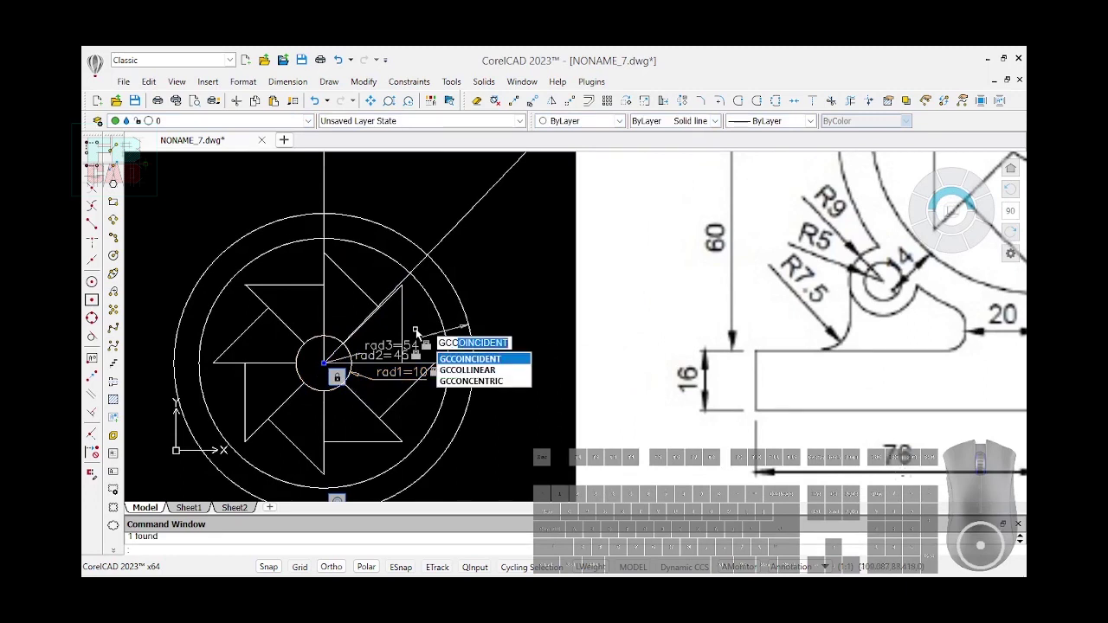
key(Return)
click(444, 394)
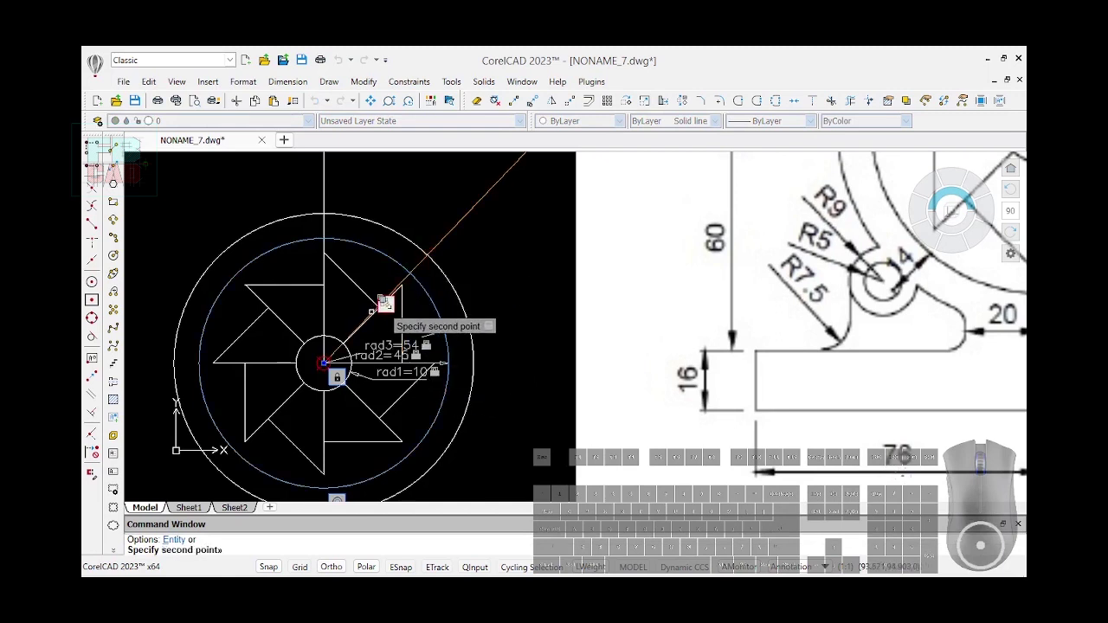
click(383, 305)
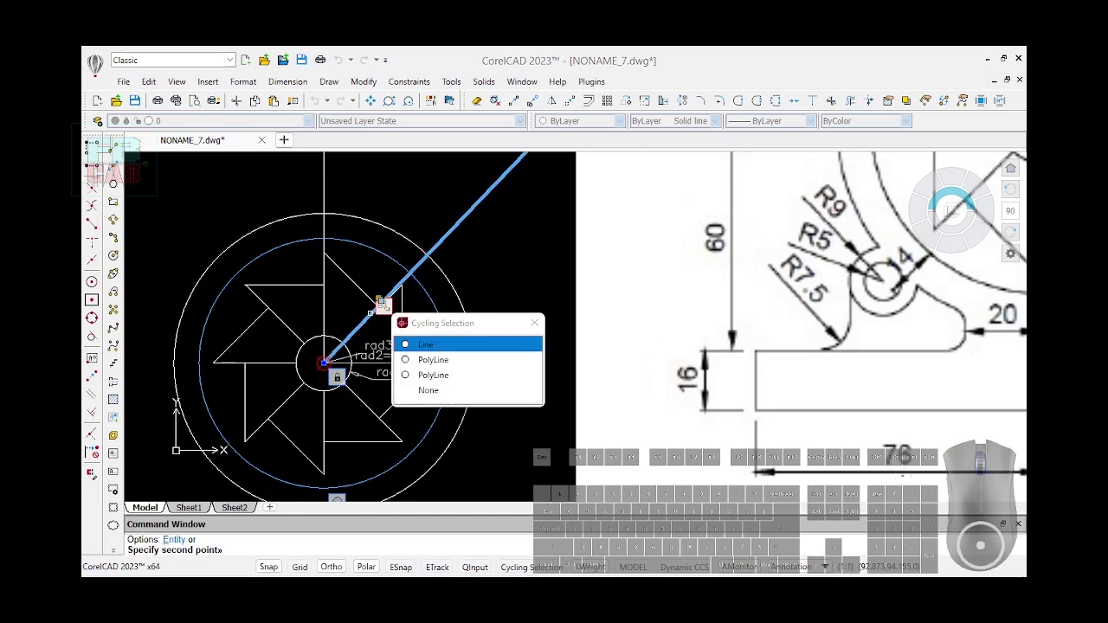
click(417, 342)
Apply a vertical constraint to the construction line running straight up from the rotor centre
scroll(391, 398, down, 3)
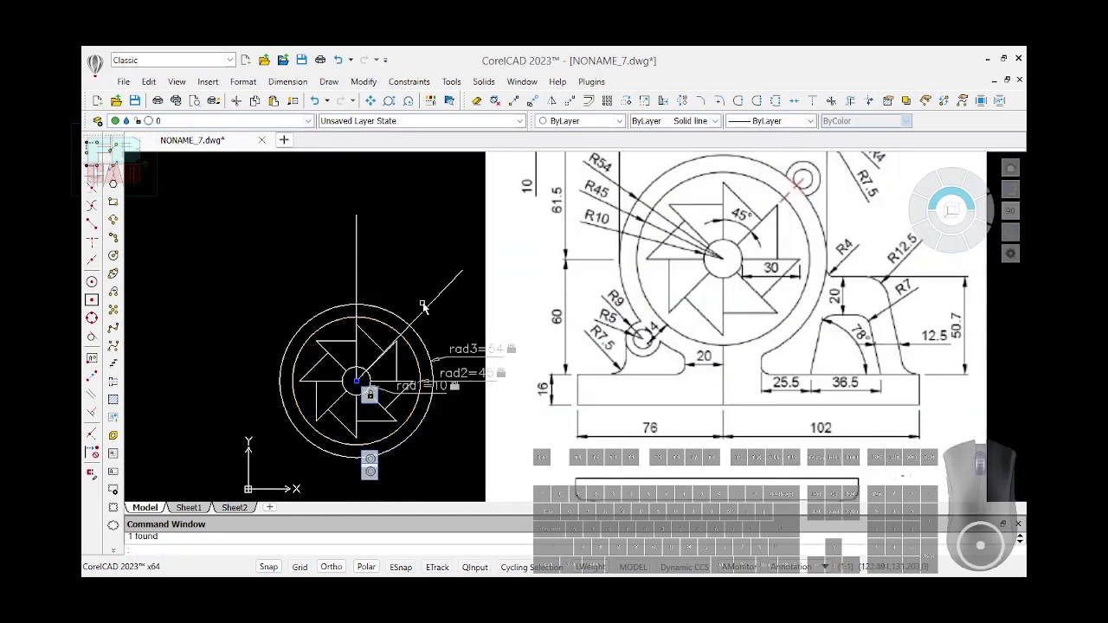
text(GCV)
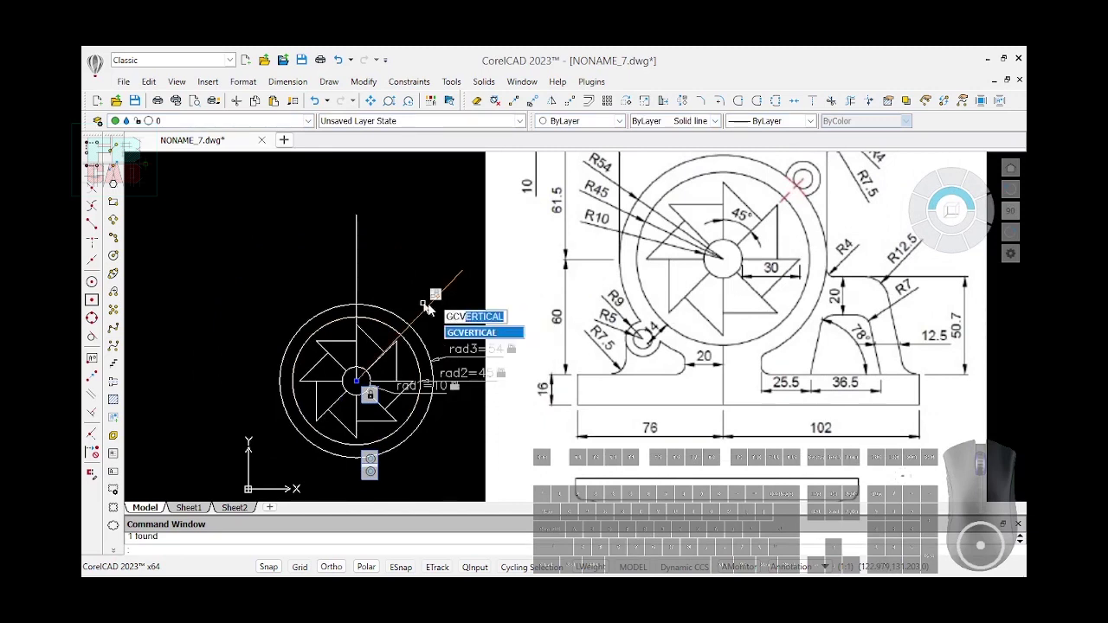
key(Return)
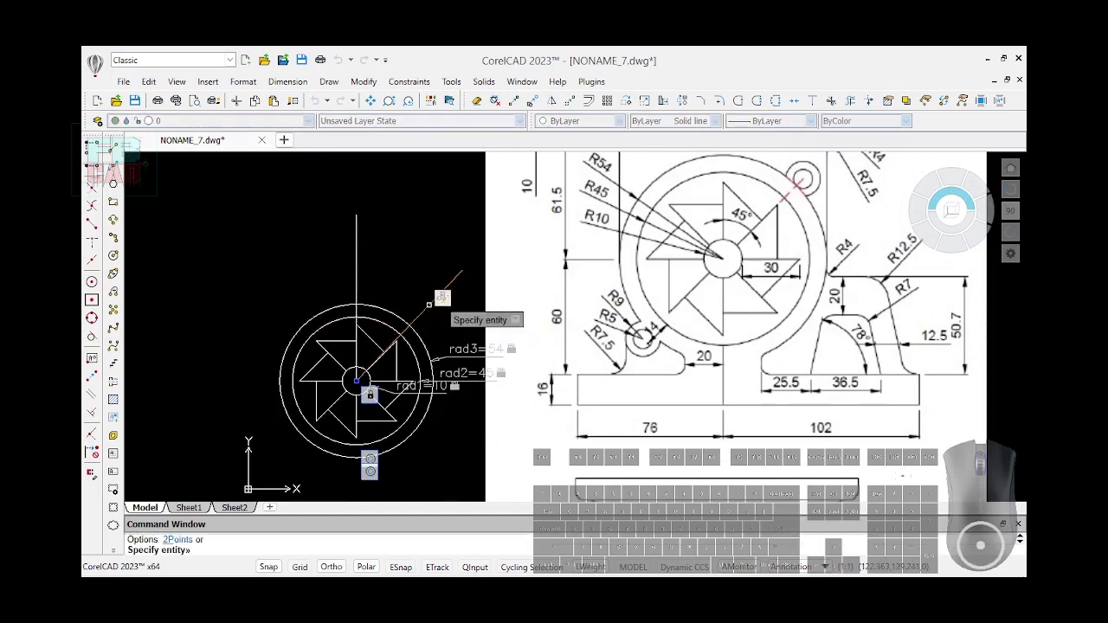
click(357, 281)
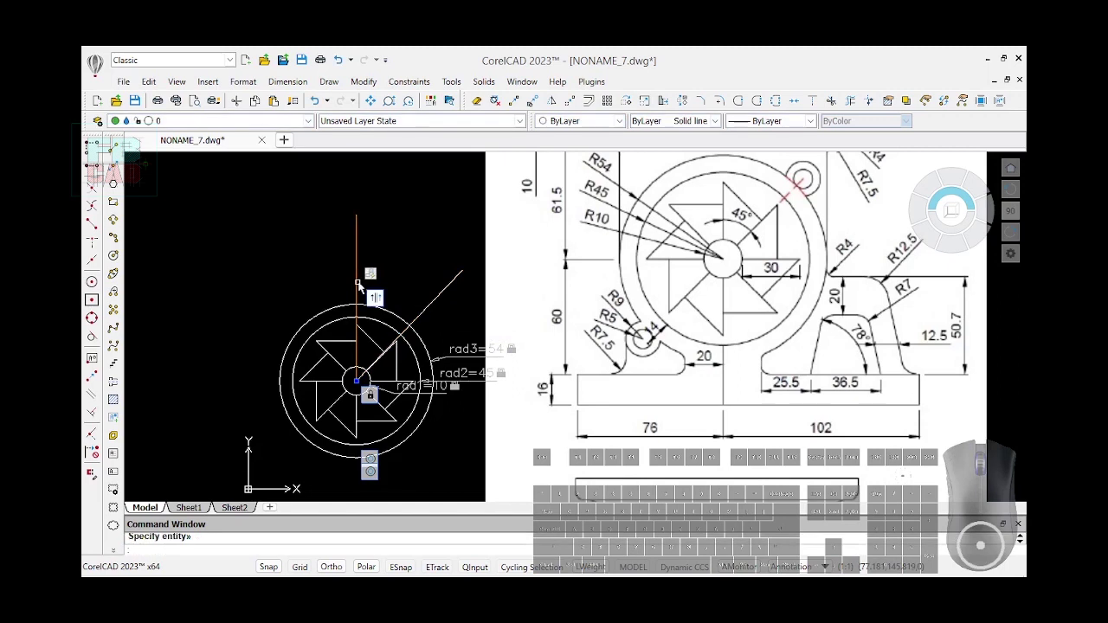
Add an angular dimensional constraint of 45° between the vertical and diagonal construction lines
text(DCANGULAR)
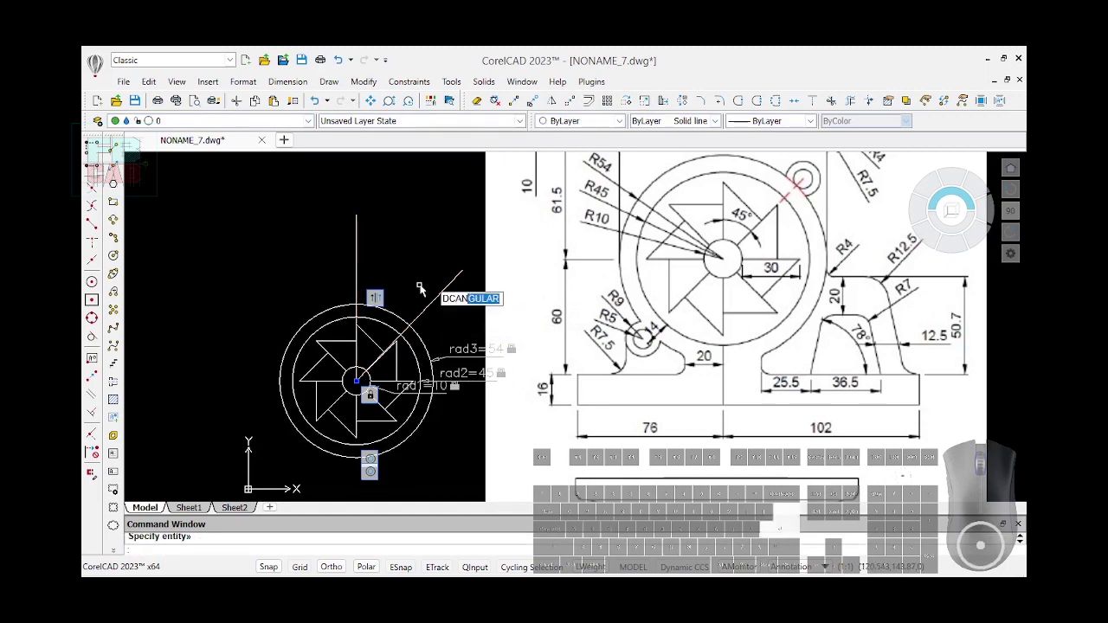
key(Return)
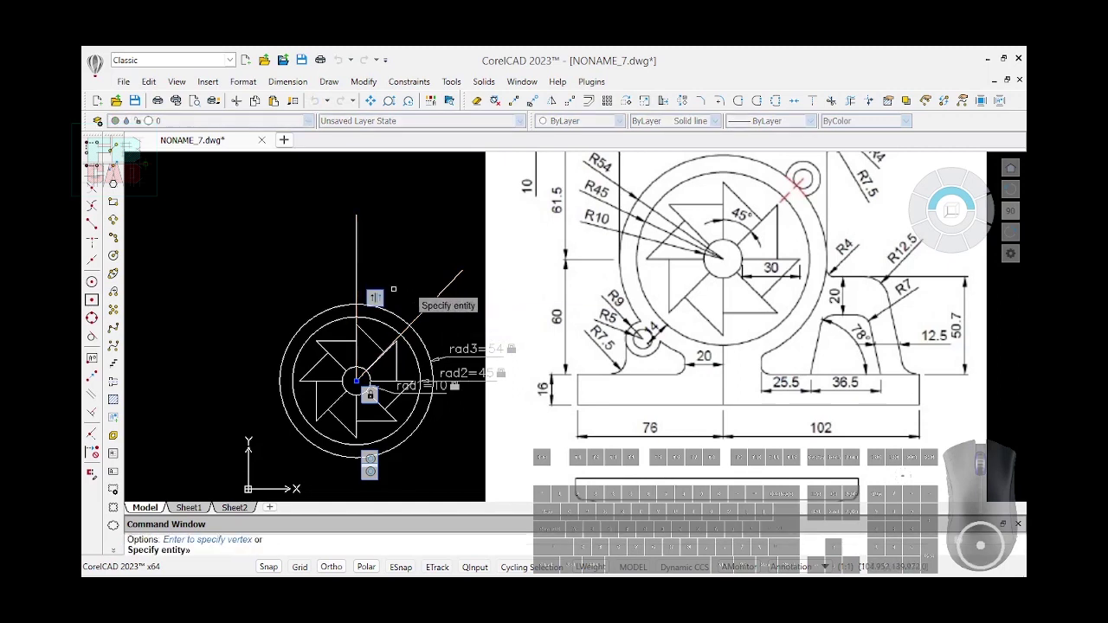
click(357, 265)
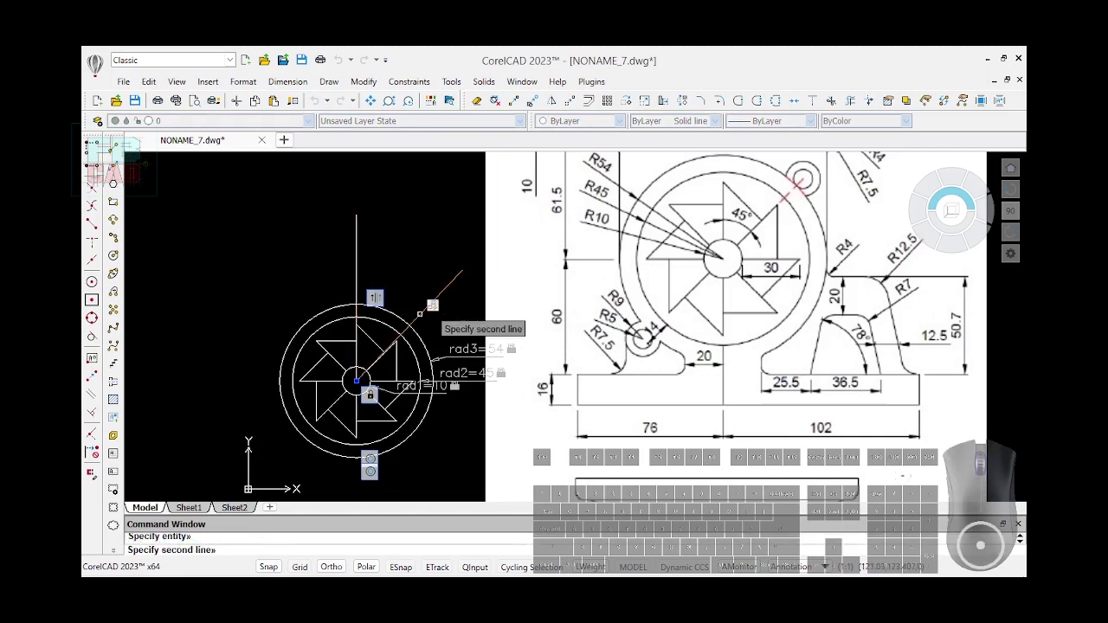
click(432, 304)
click(428, 286)
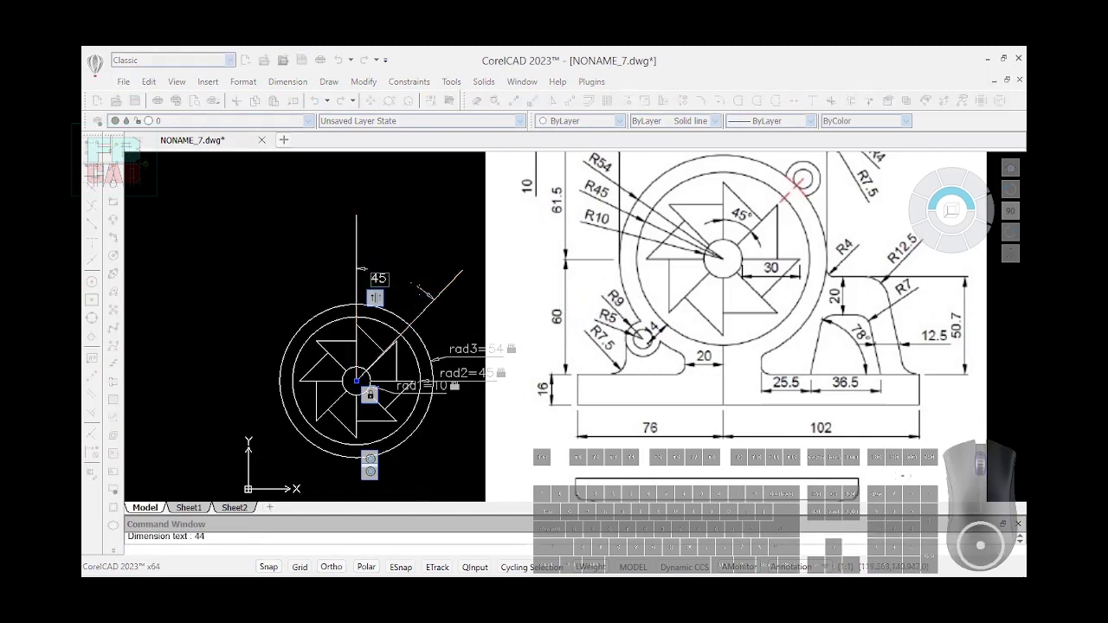
key(Return)
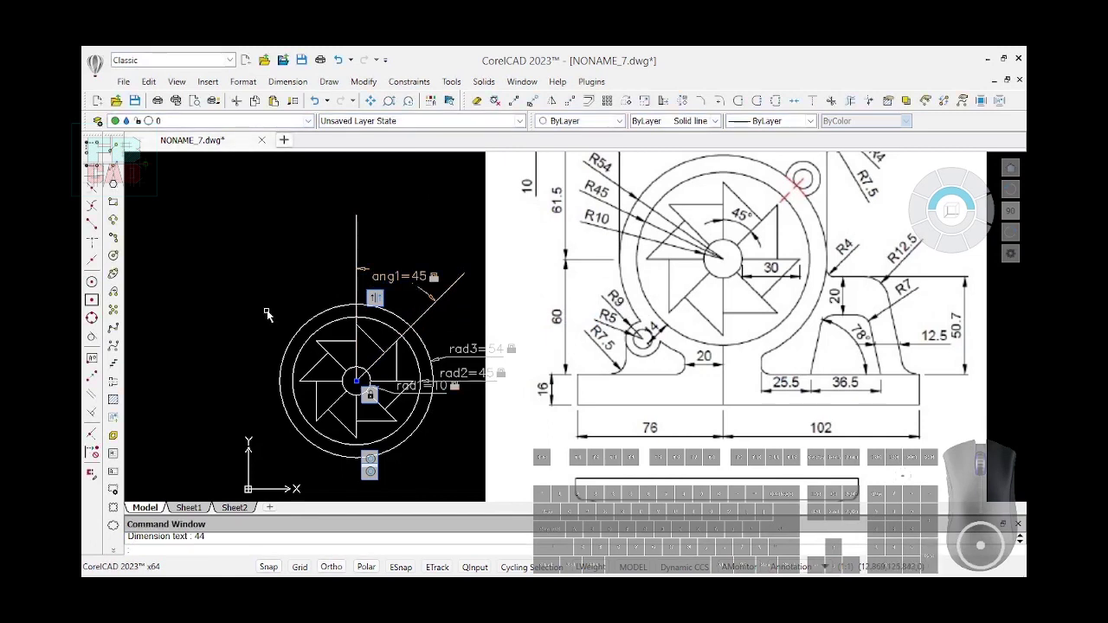
Draw a circle with a radius of about 37 centred on the upper end of the diagonal construction line
click(113, 257)
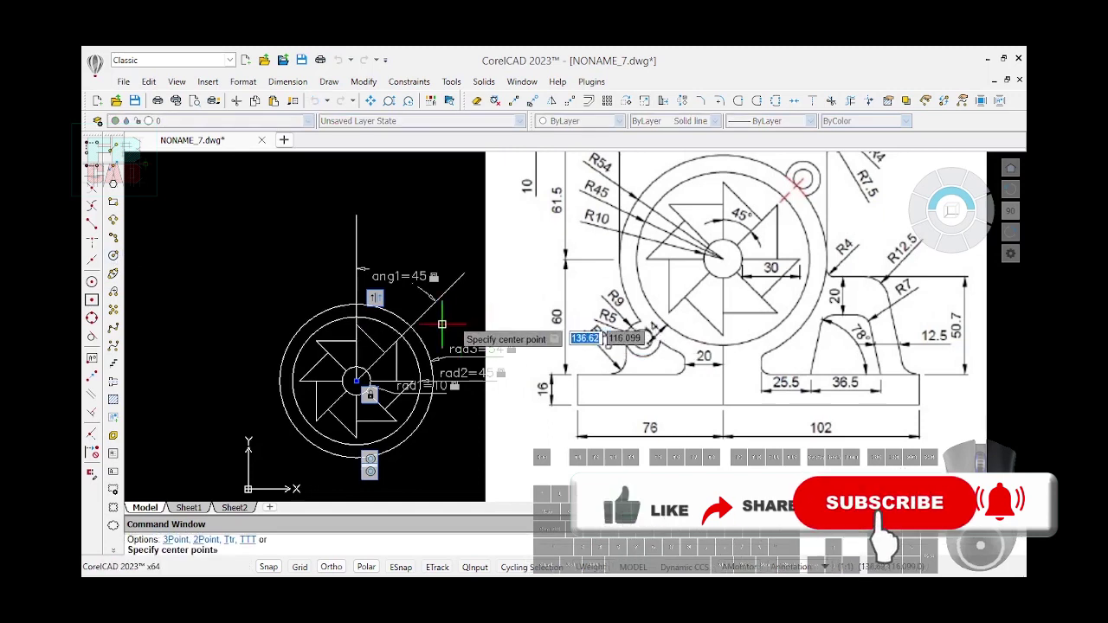
scroll(441, 324, up, 1)
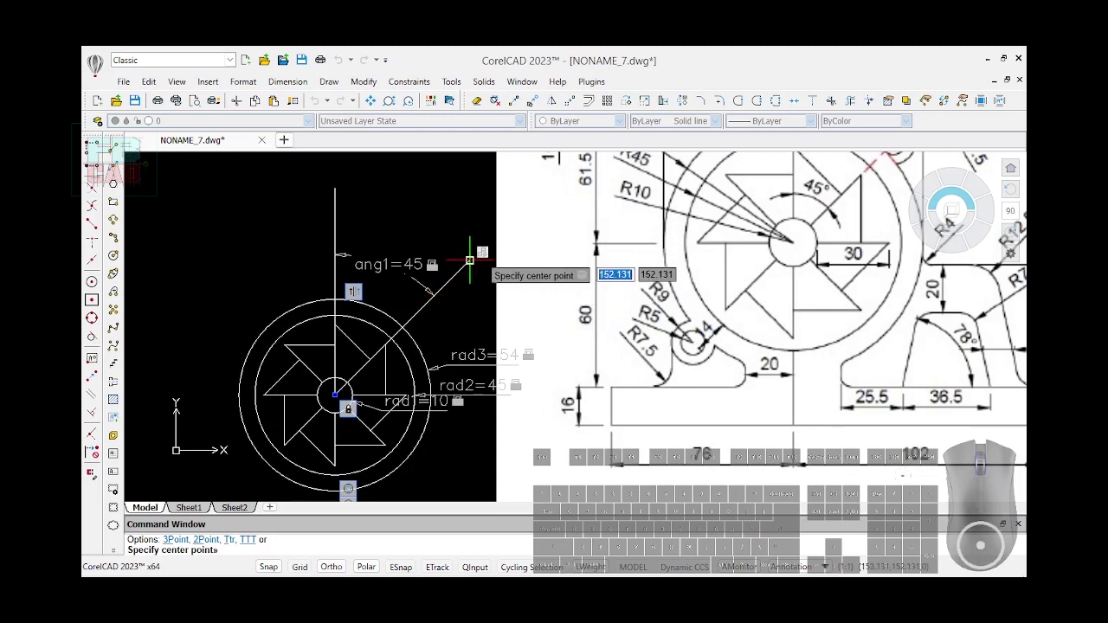
click(469, 260)
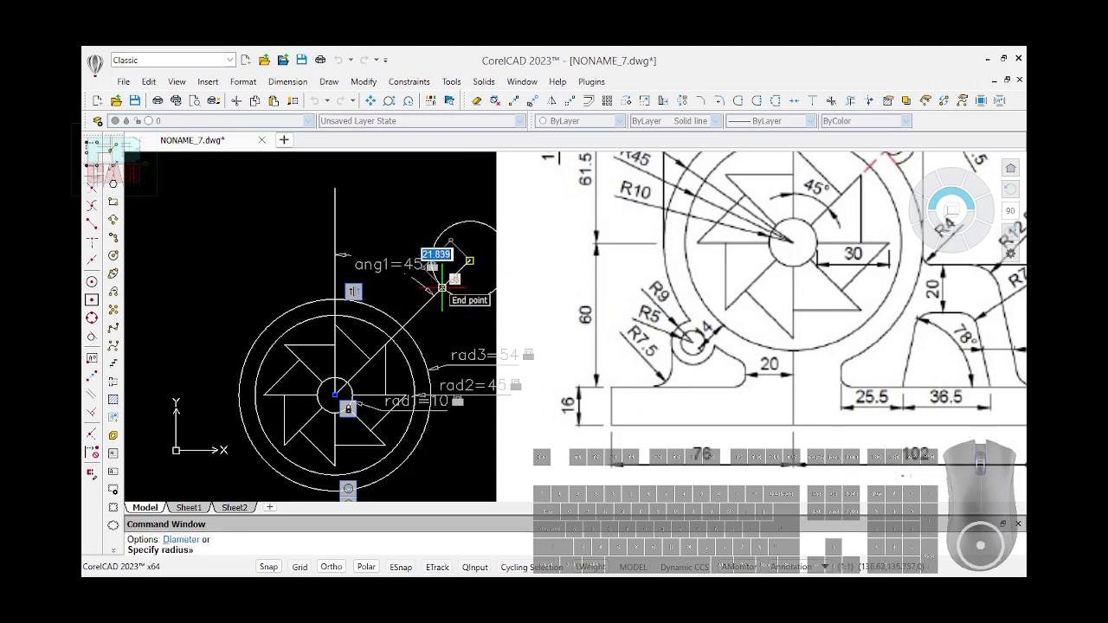
click(442, 286)
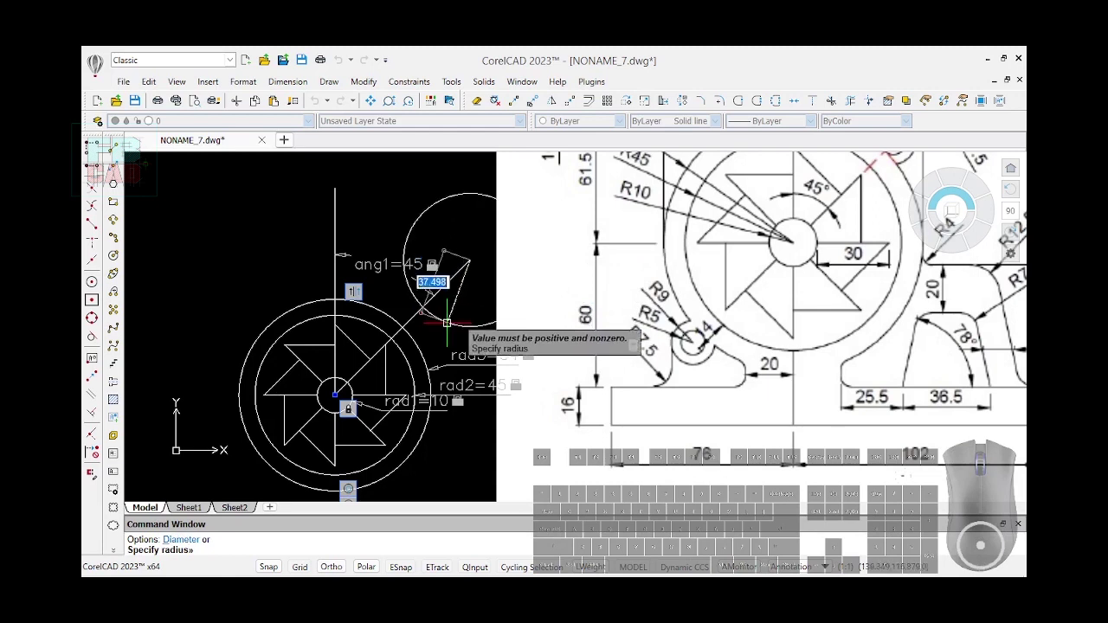
click(451, 323)
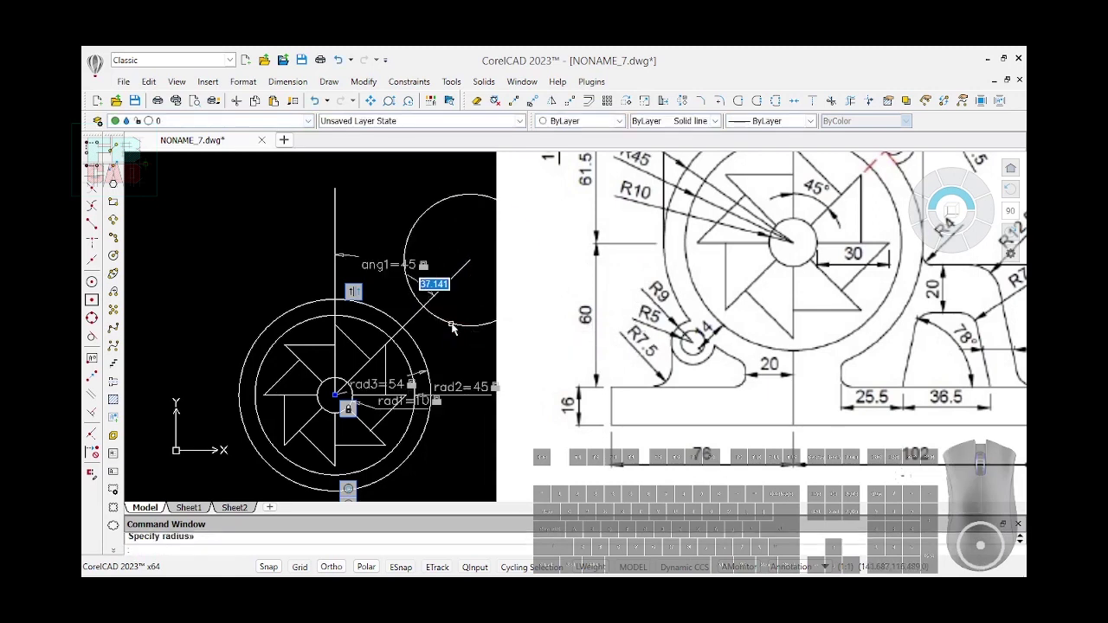
scroll(167, 338, down, 1)
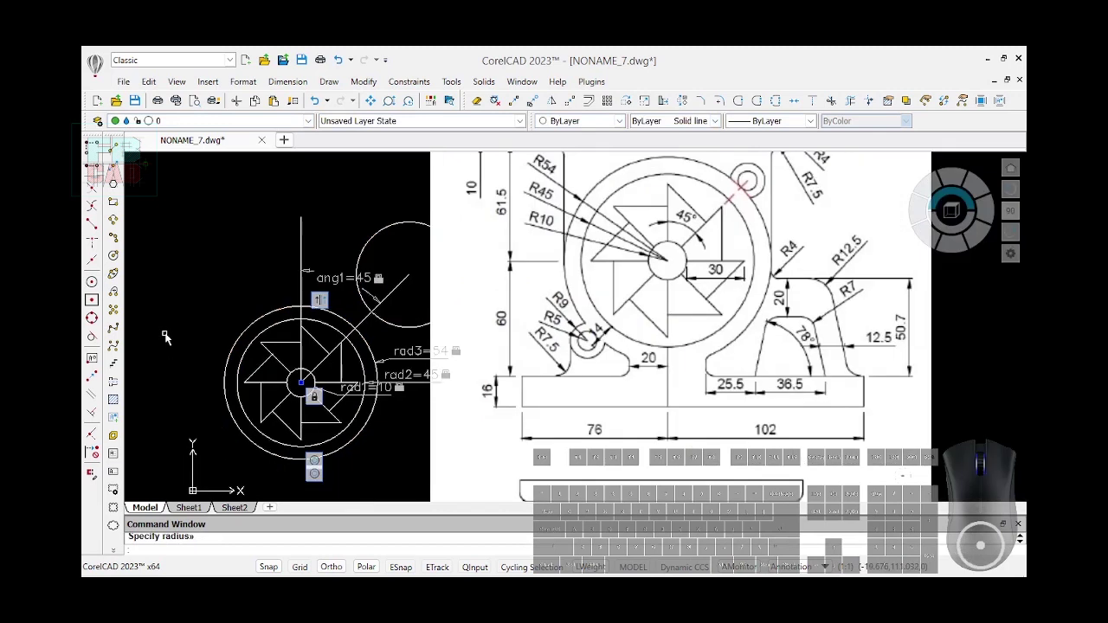
Add a radial dimensional constraint of 5 to the circle at the end of the diagonal line
text(DCRADIAL)
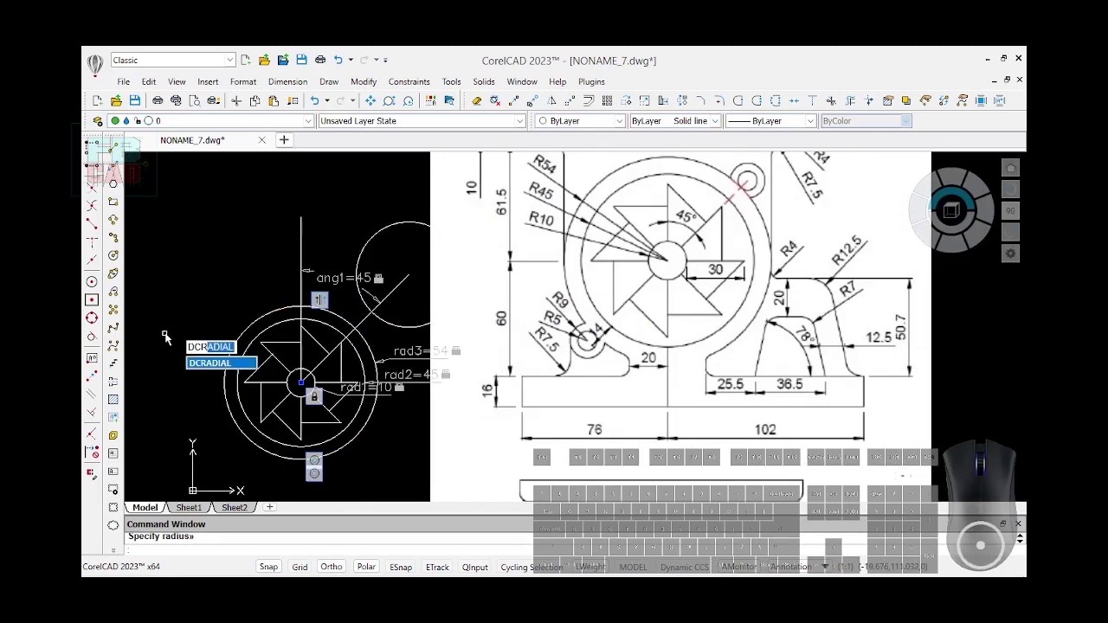
key(Return)
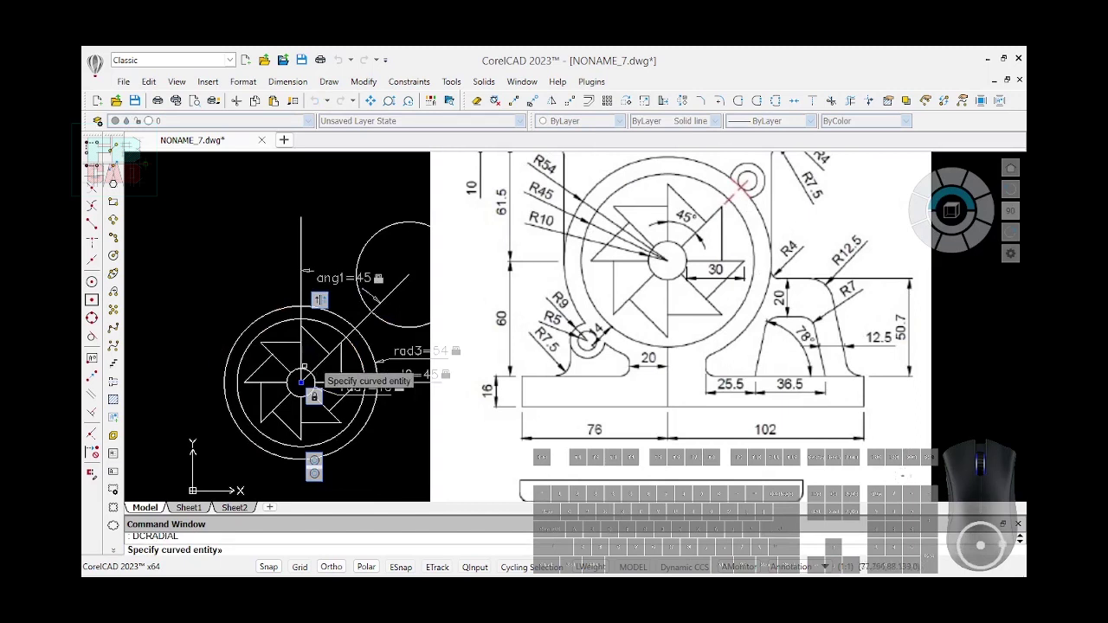
click(388, 323)
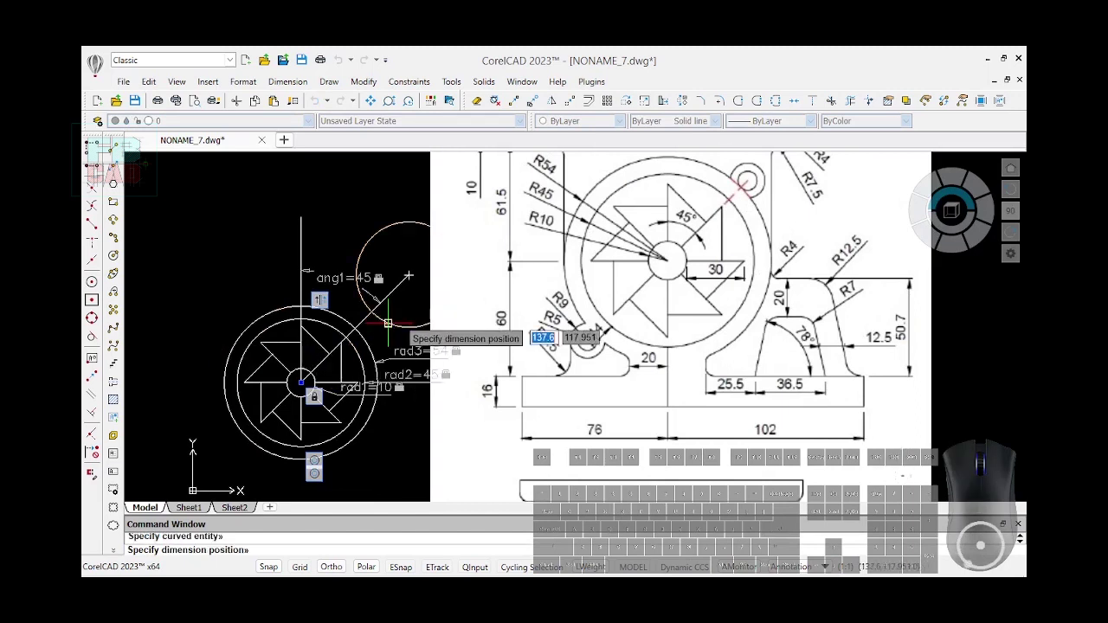
click(388, 323)
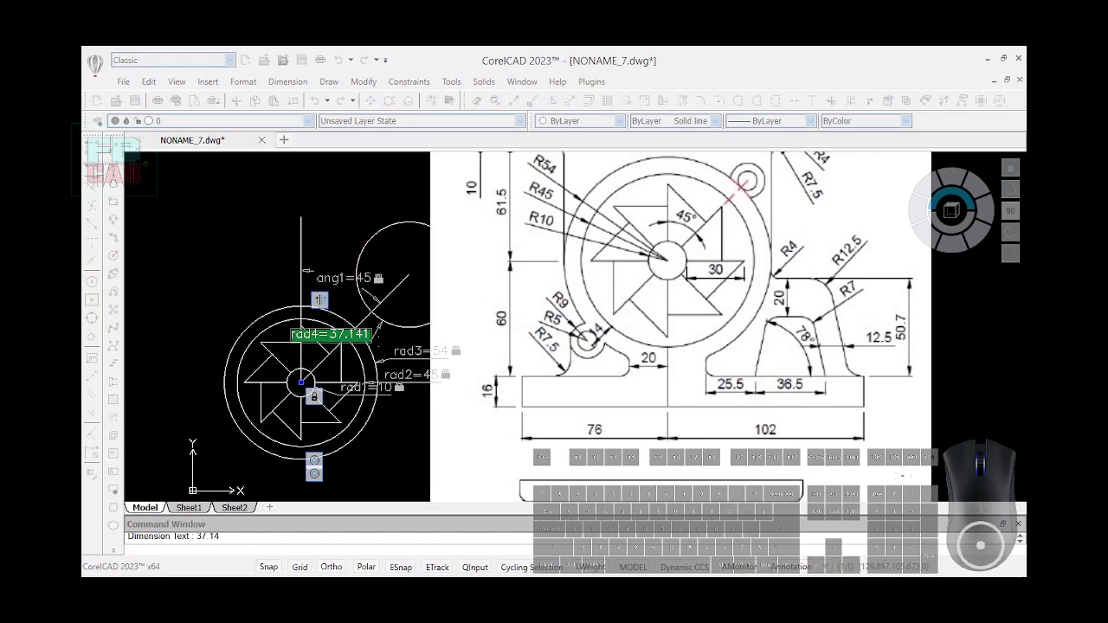
text(5)
key(Return)
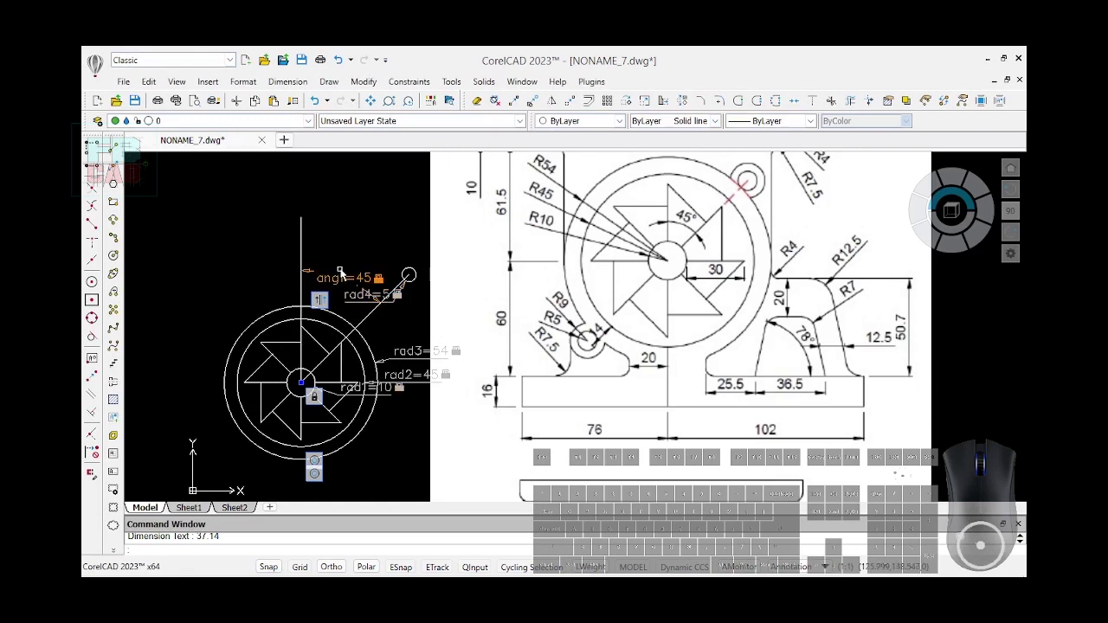
Draw a circle of radius 9 from the centre of the small R5 circle
click(113, 259)
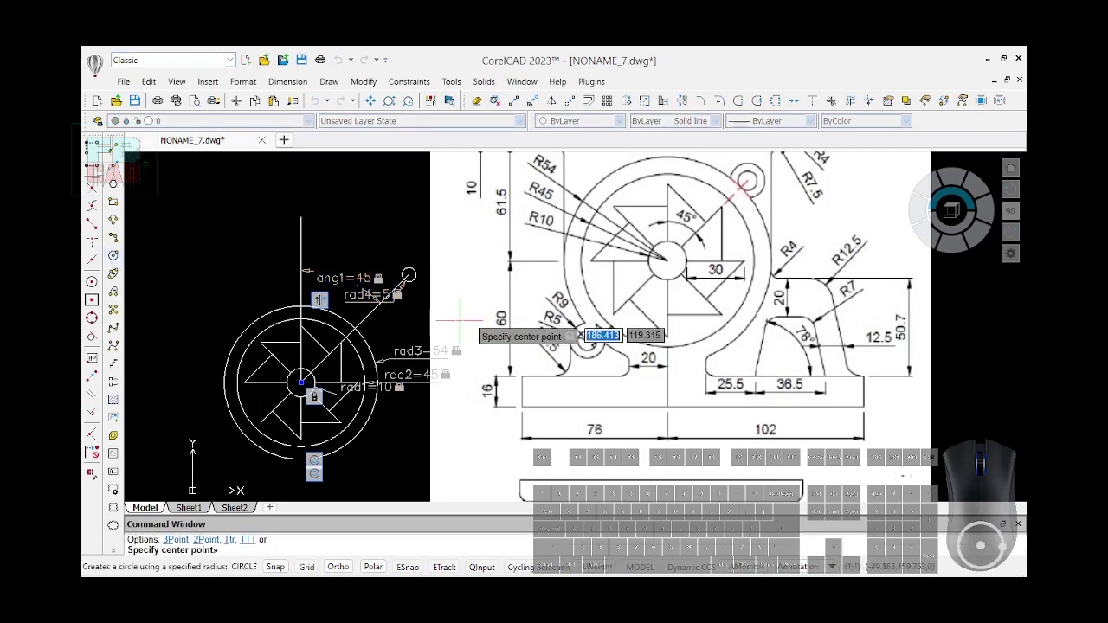
click(408, 275)
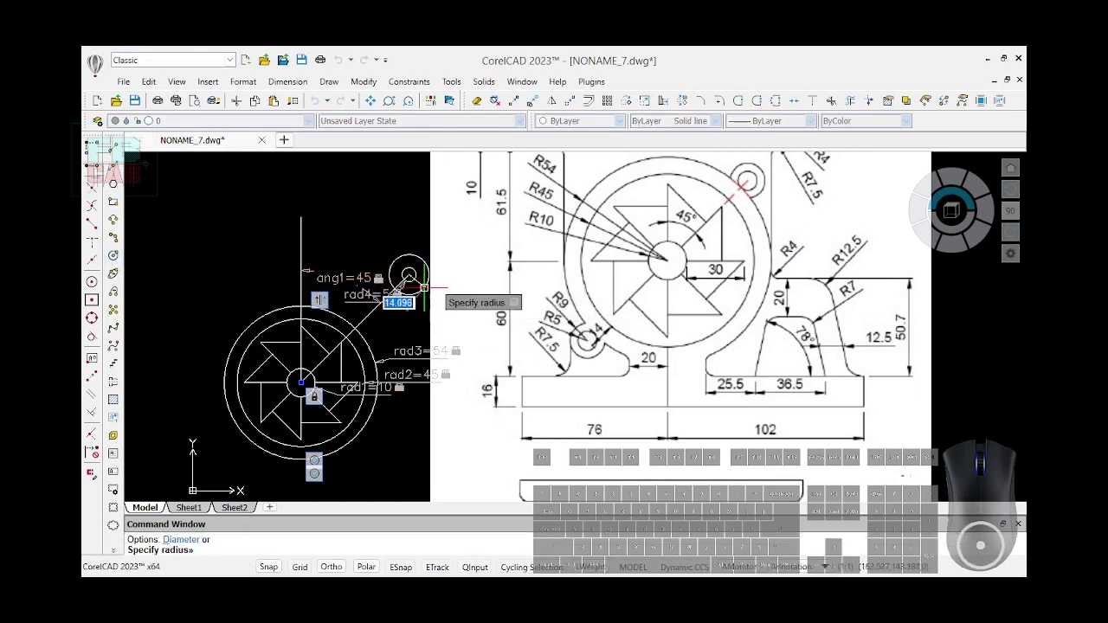
text(9)
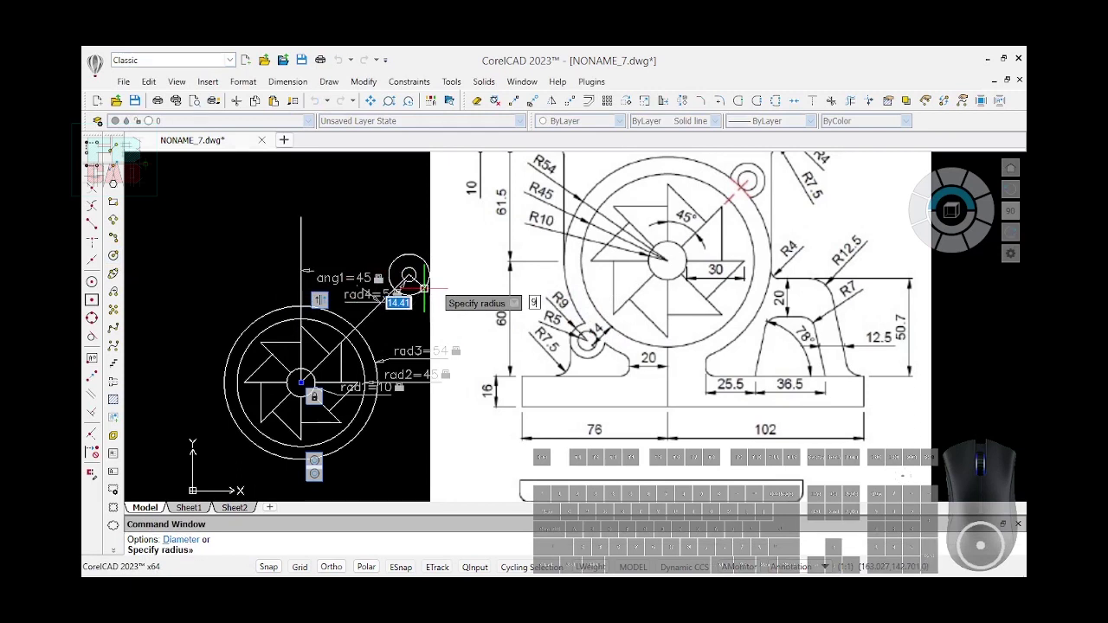
key(Return)
Add a radial dimensional constraint of 9 to the outer boss circle
text(DC)
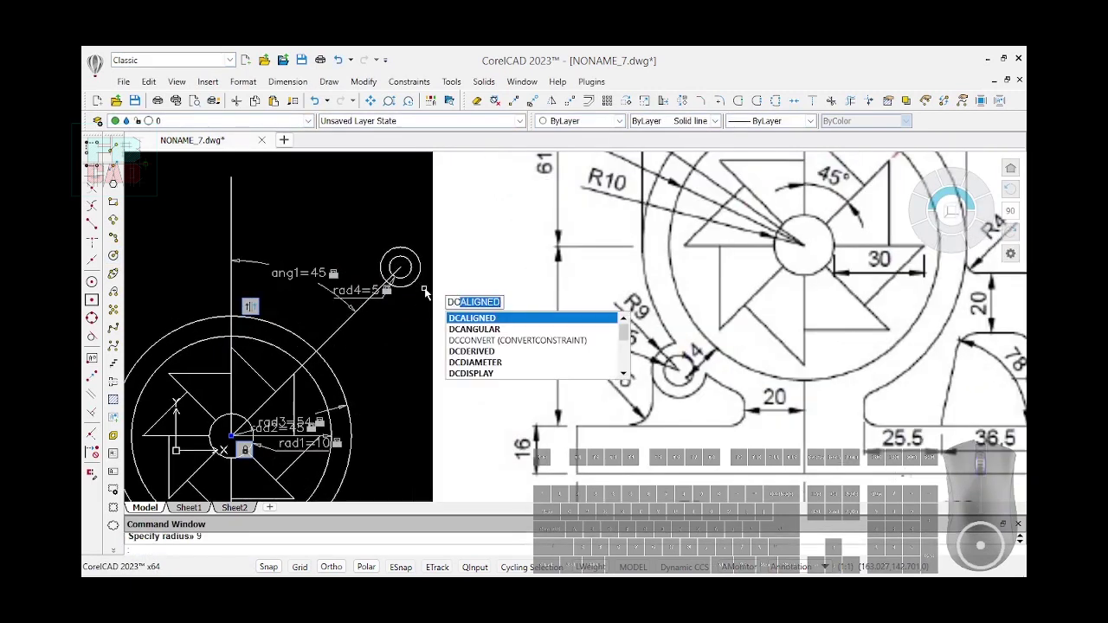
text(R)
key(Return)
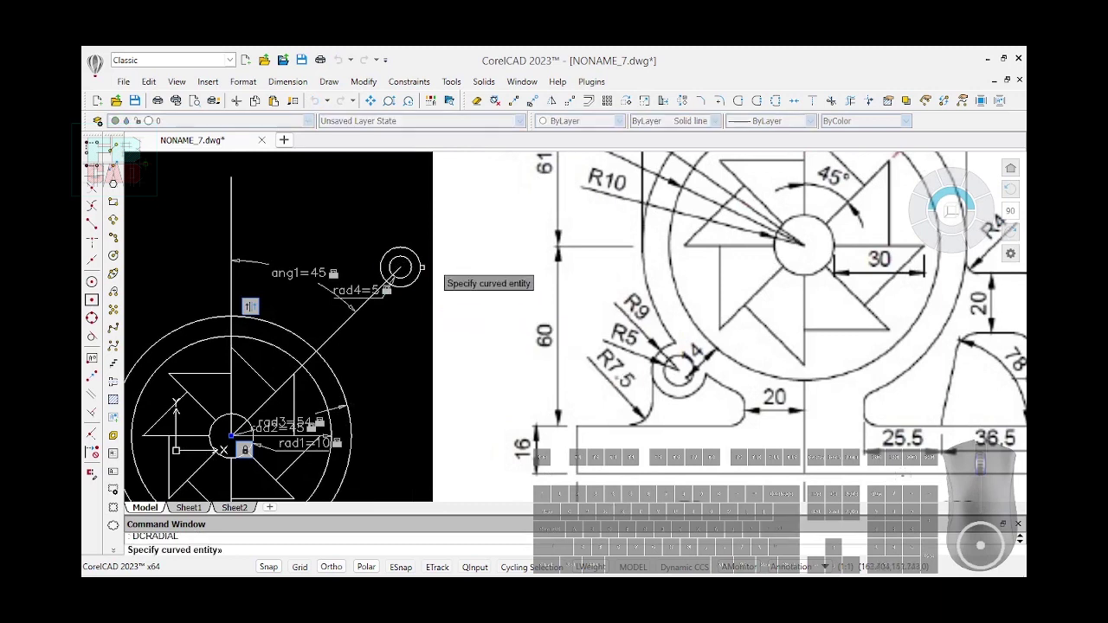
click(420, 260)
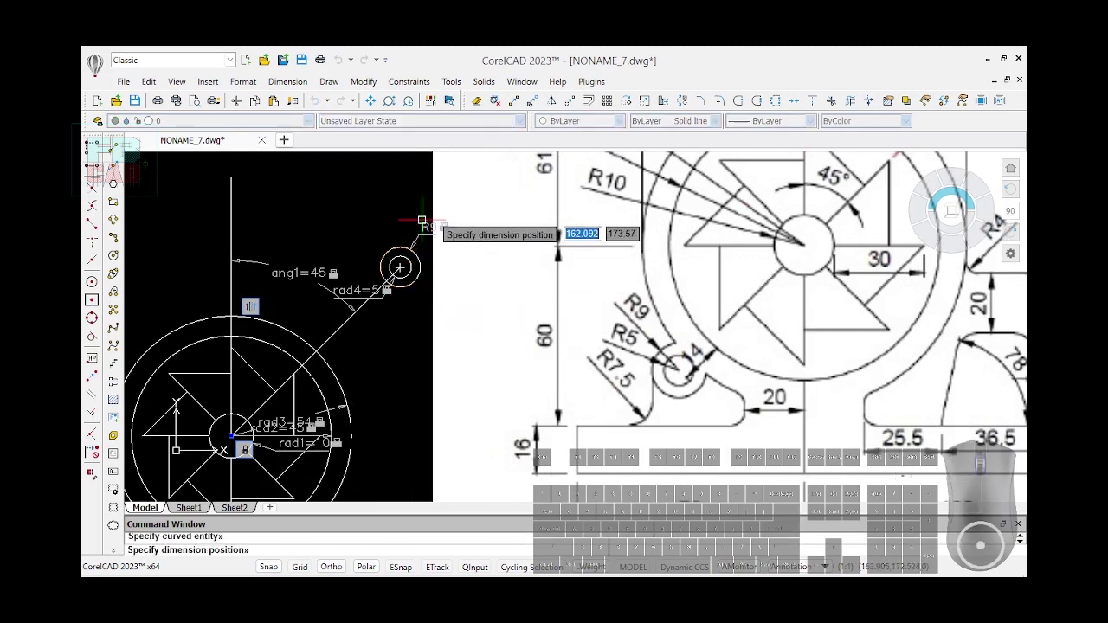
click(423, 223)
key(Return)
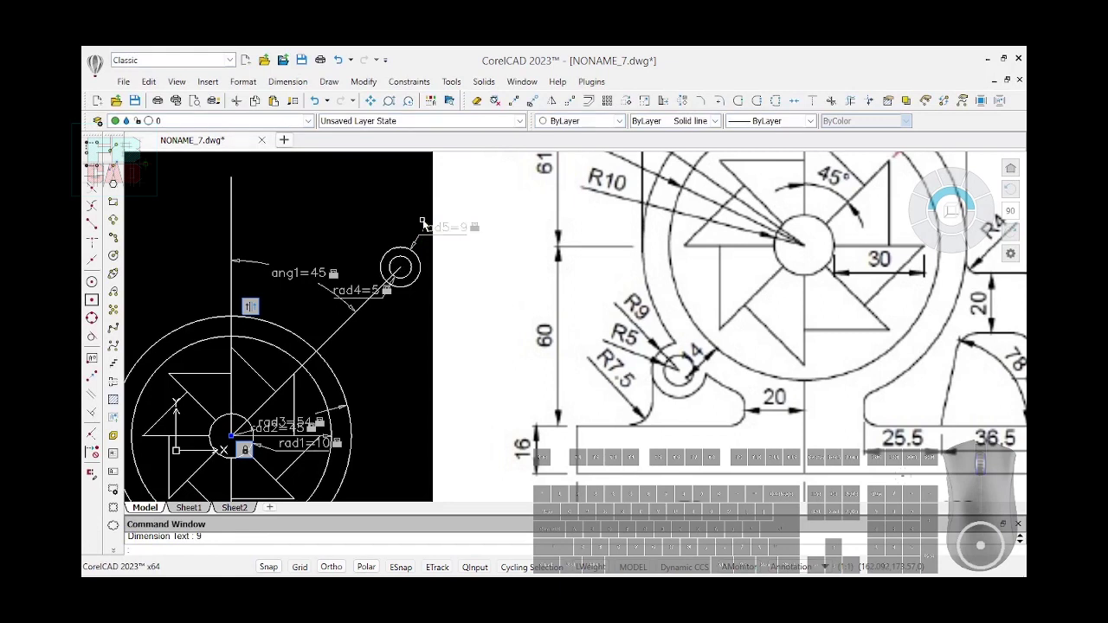
Apply a concentric constraint between the R5 and R9 boss circles
text(GCCOINCIDENT)
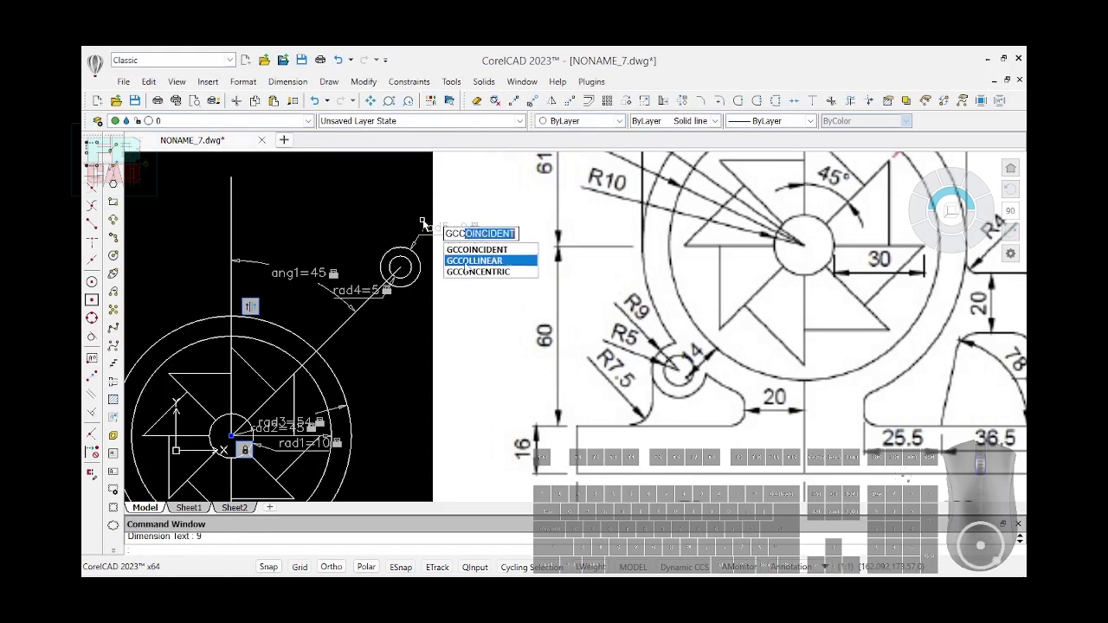
key(Return)
click(422, 260)
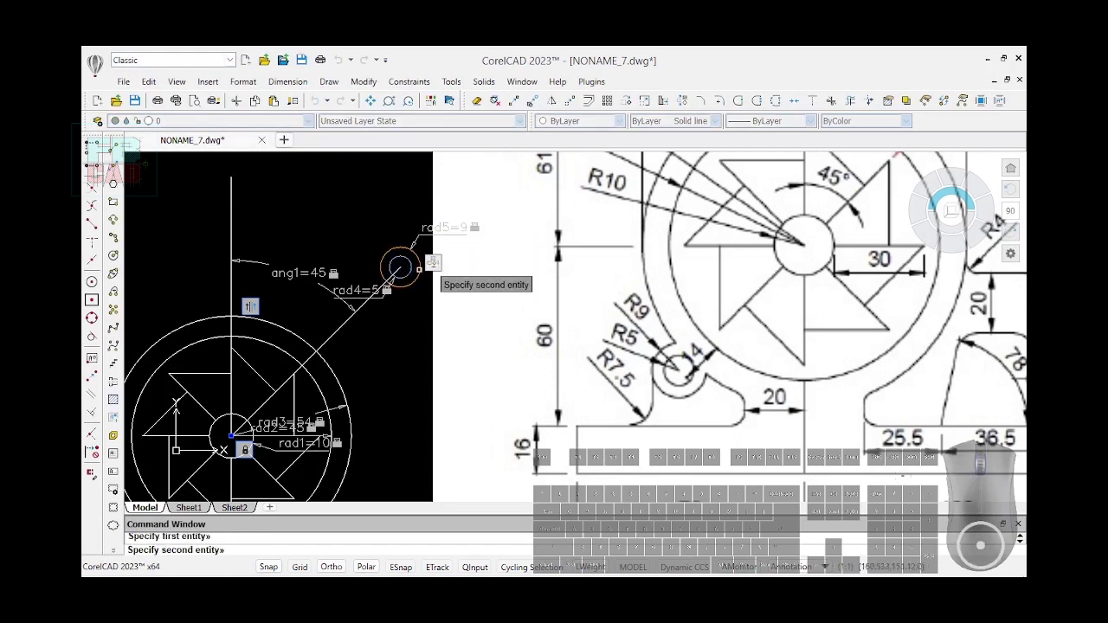
click(420, 270)
text(GCCON)
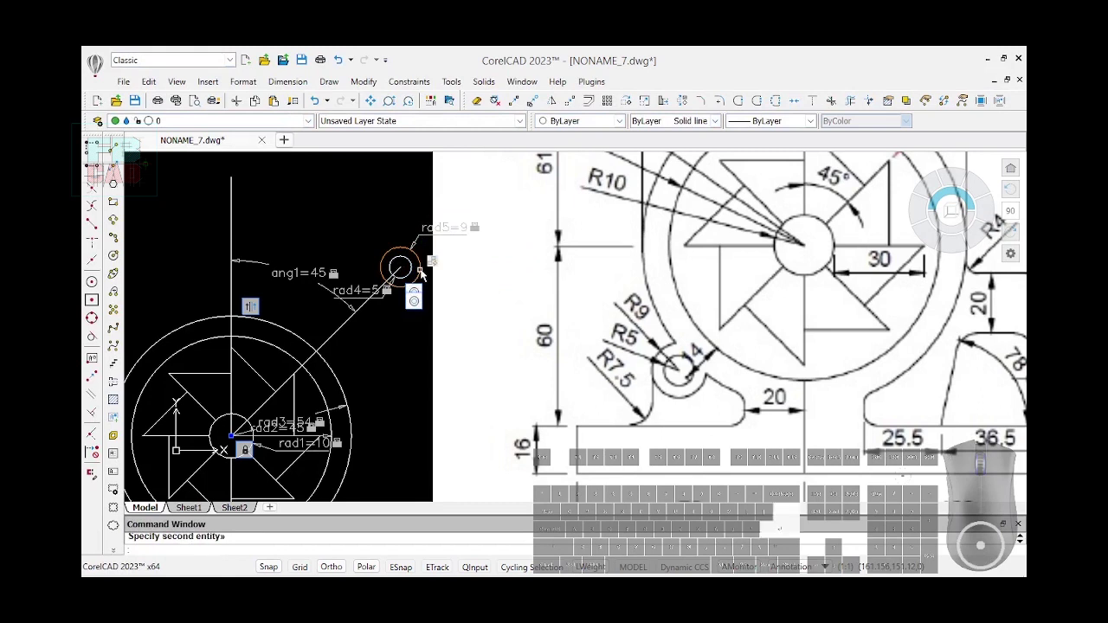
key(Return)
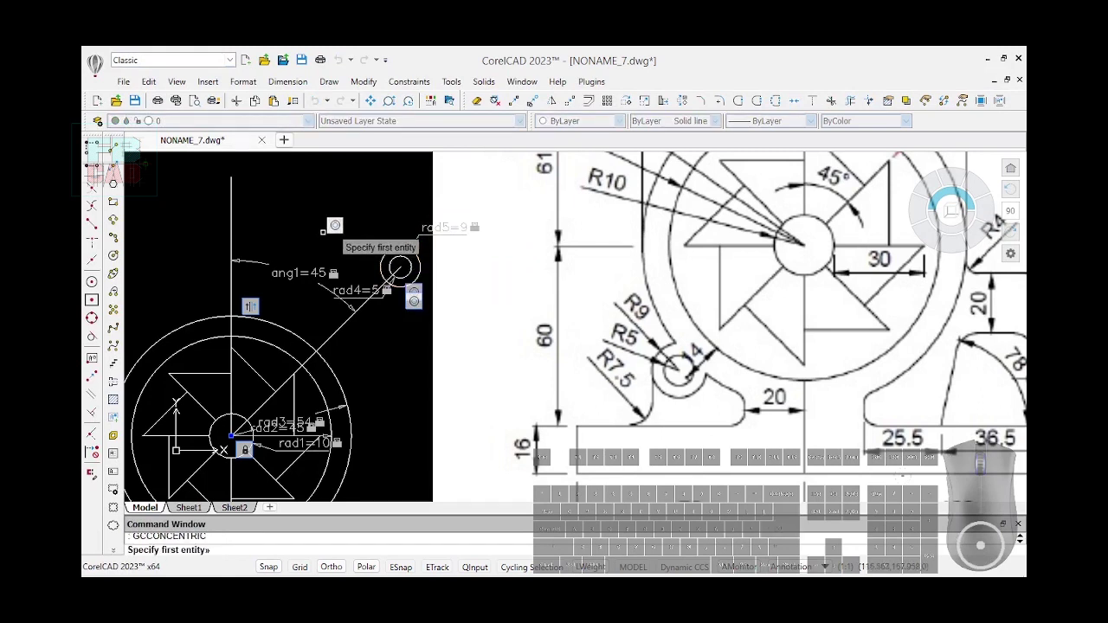
text(GCC)
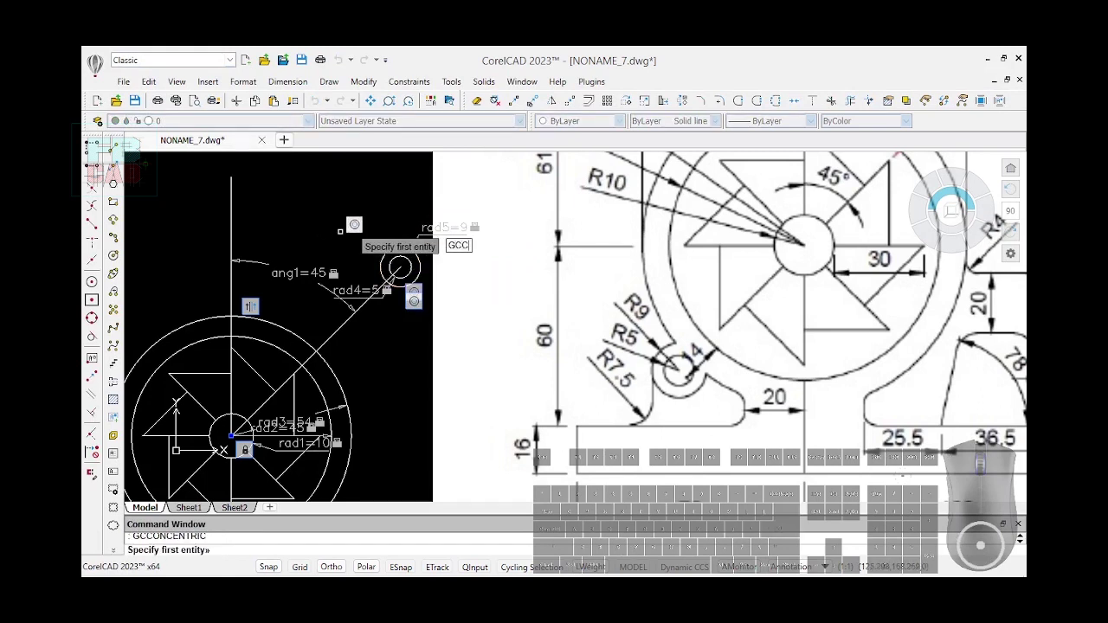
key(BackSpace)
key(Escape)
Apply a coincident constraint between the outer end of the diagonal line and the centre of the R5 boss circle
text(GCC)
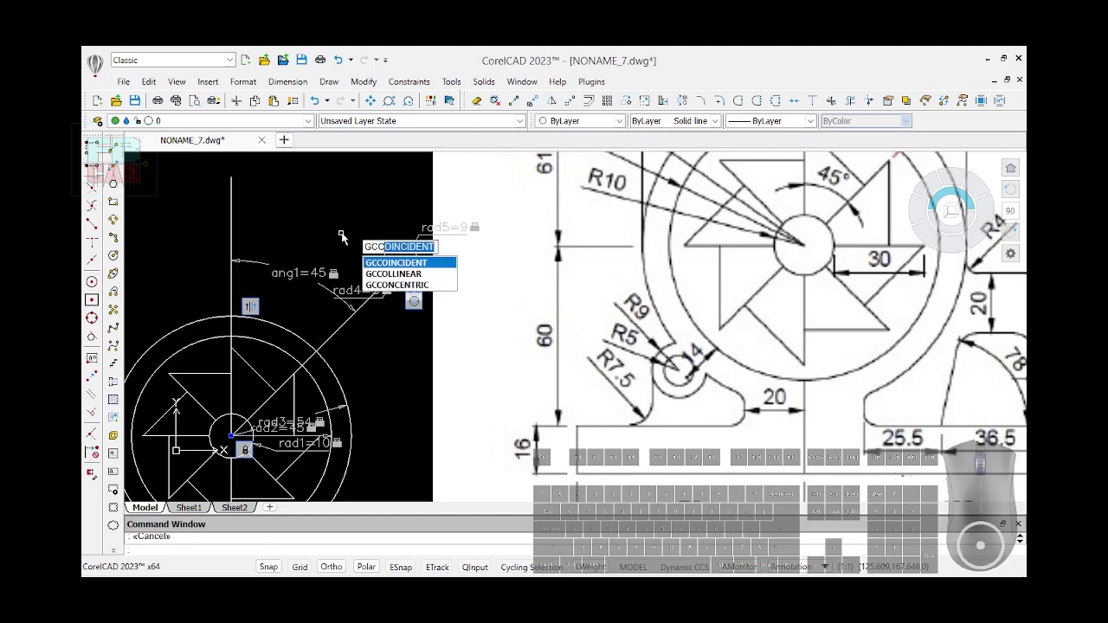
key(Return)
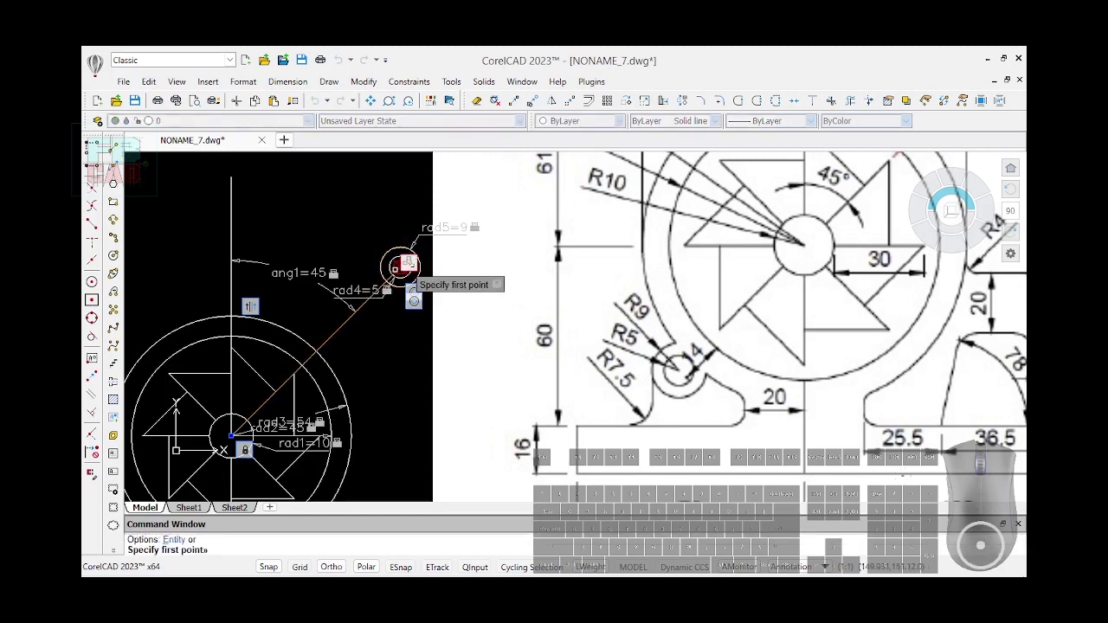
click(400, 265)
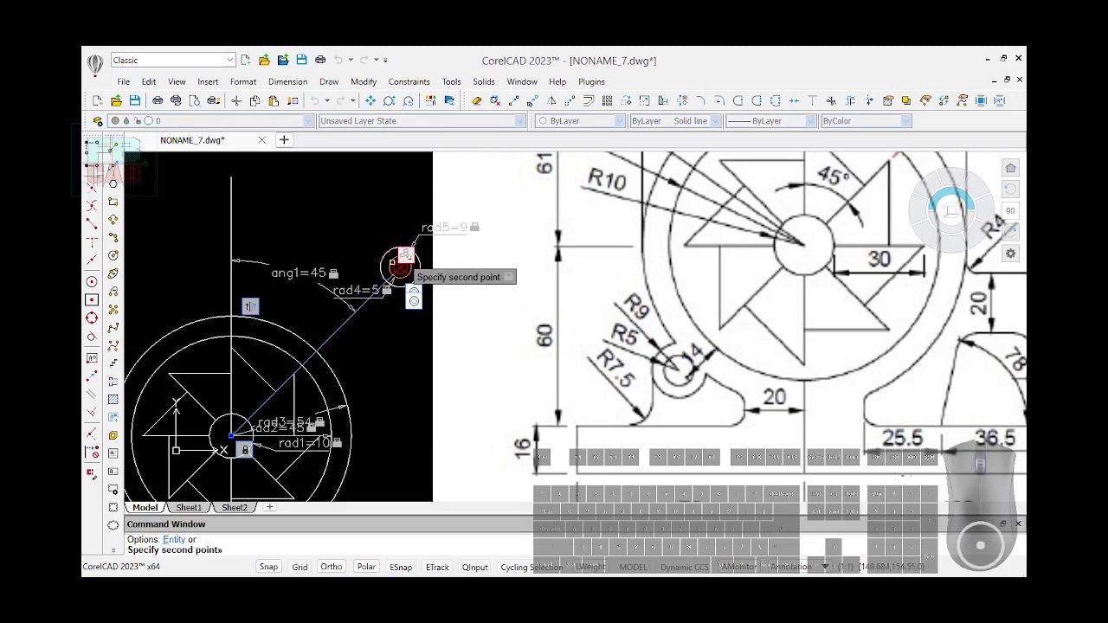
click(400, 265)
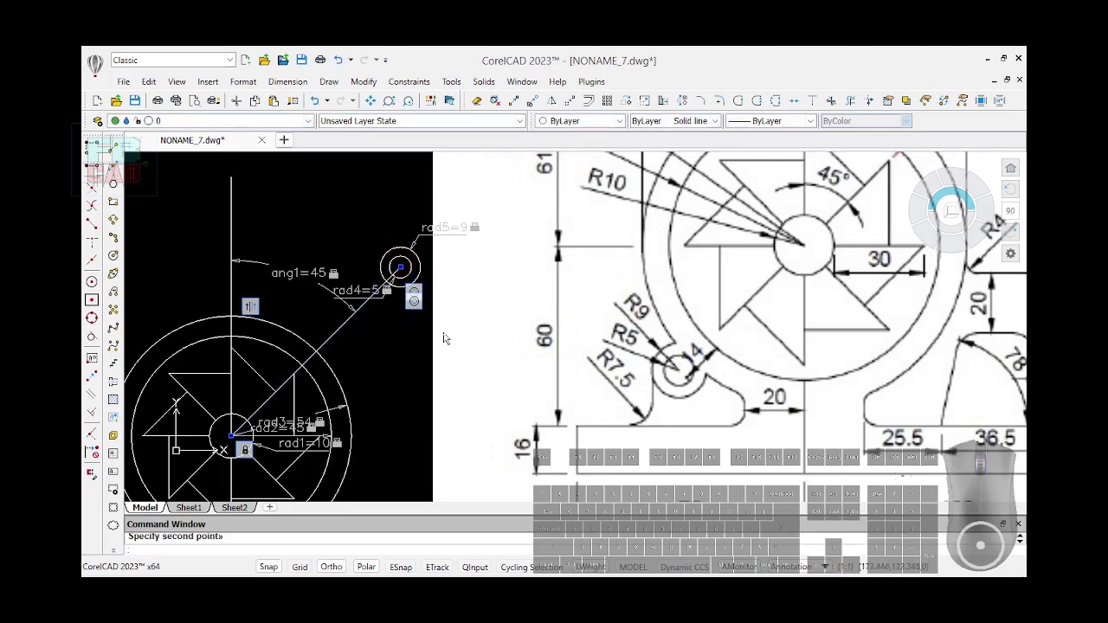
Apply a tangent constraint between the R54 housing circle and the small R5 boss circle
scroll(346, 351, down, 3)
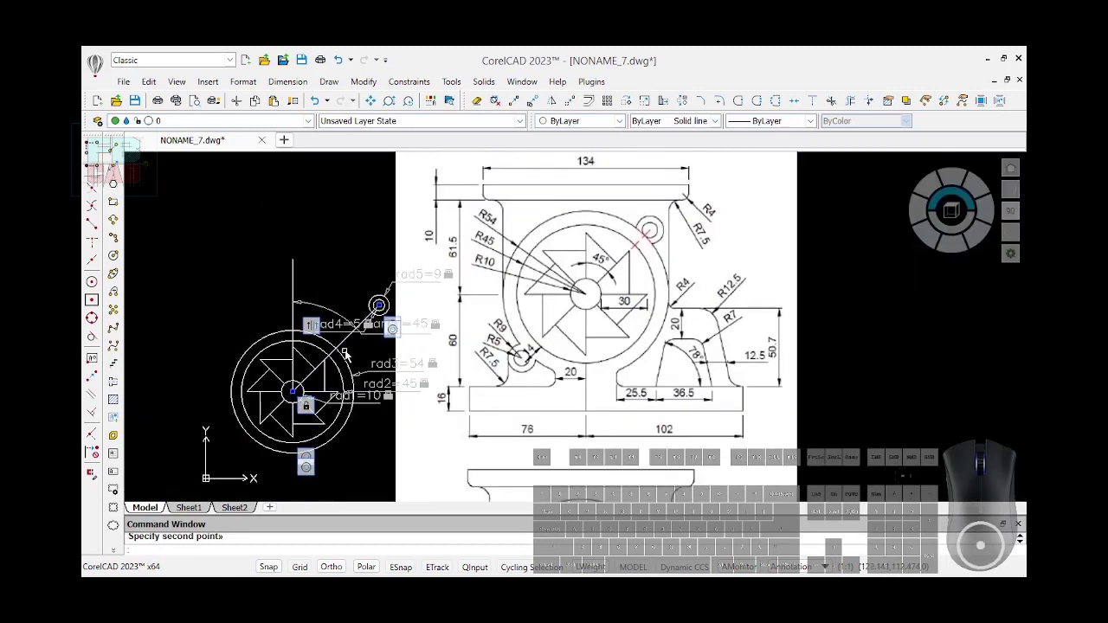
scroll(344, 355, up, 1)
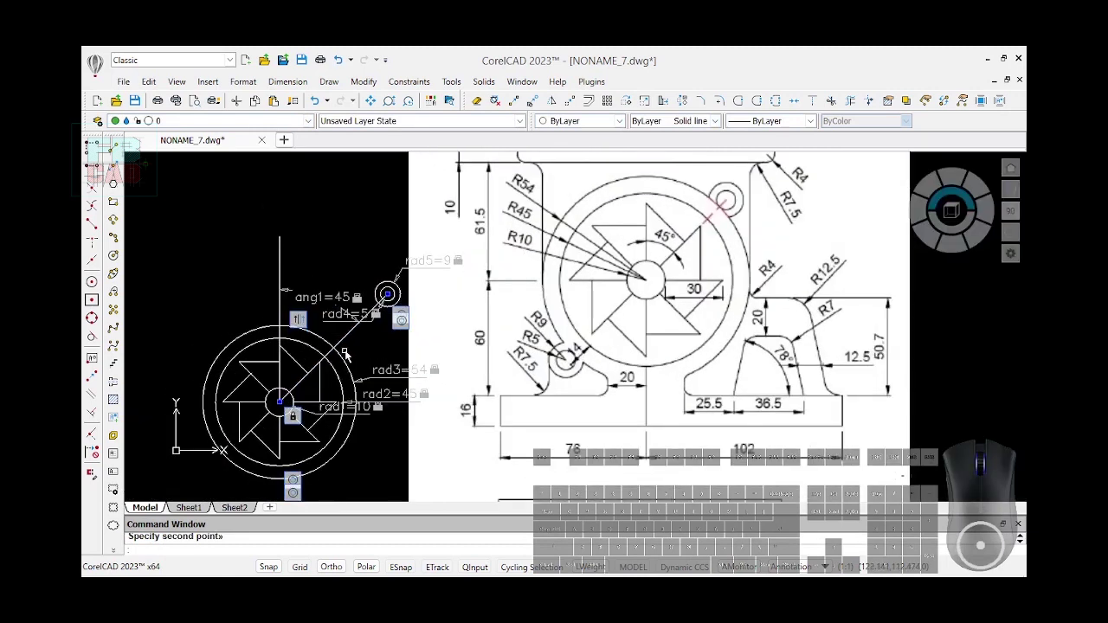
text(GCTANGENT)
key(Return)
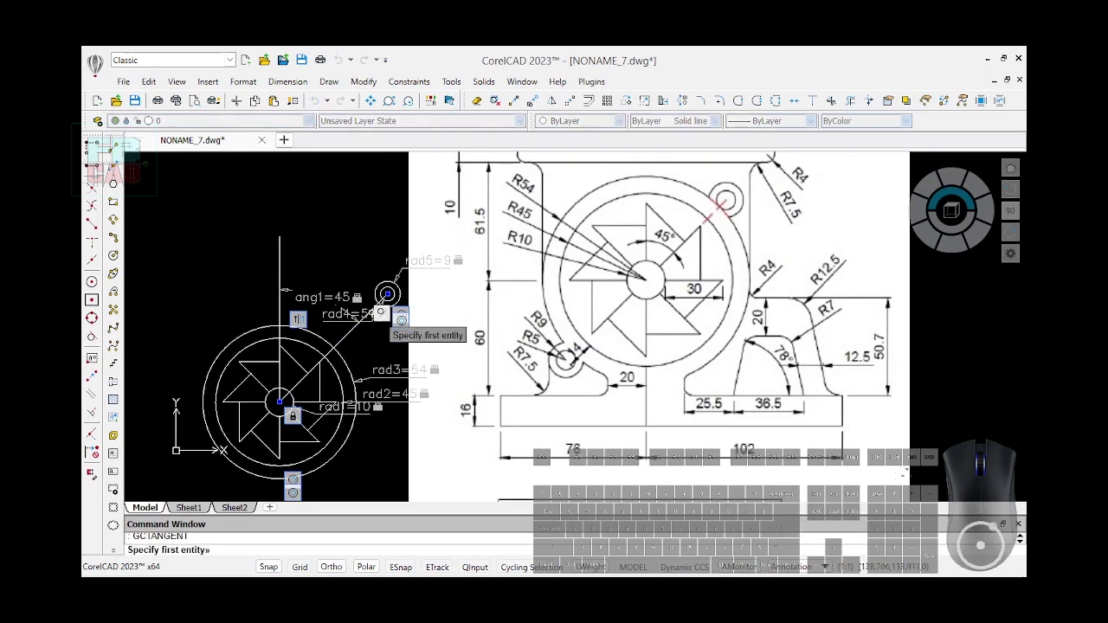
scroll(371, 316, up, 3)
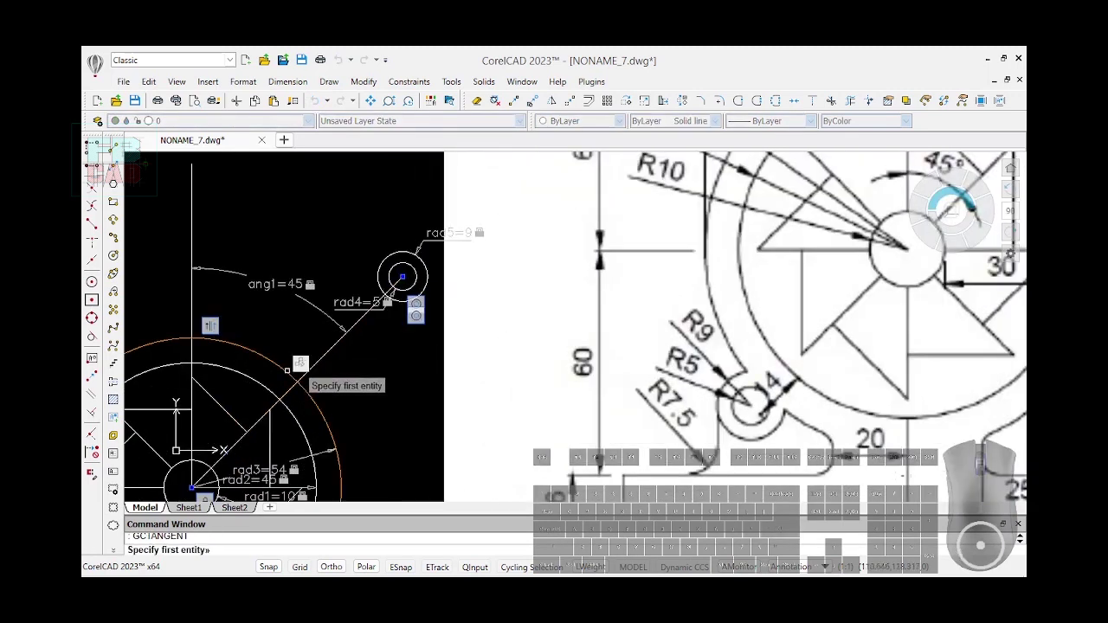
scroll(286, 370, down, 2)
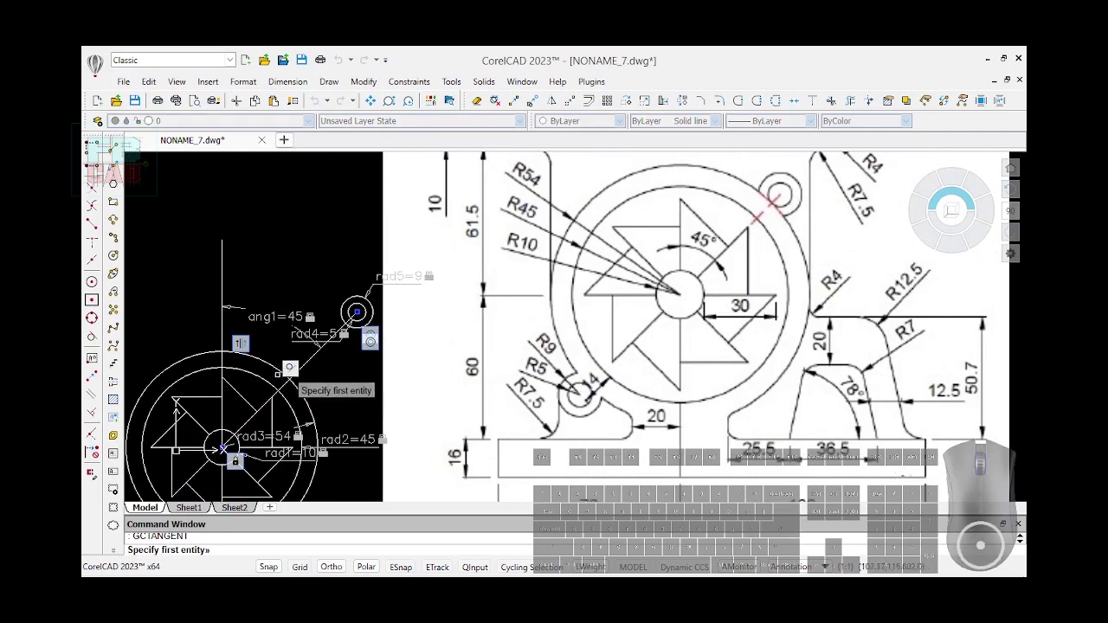
click(285, 371)
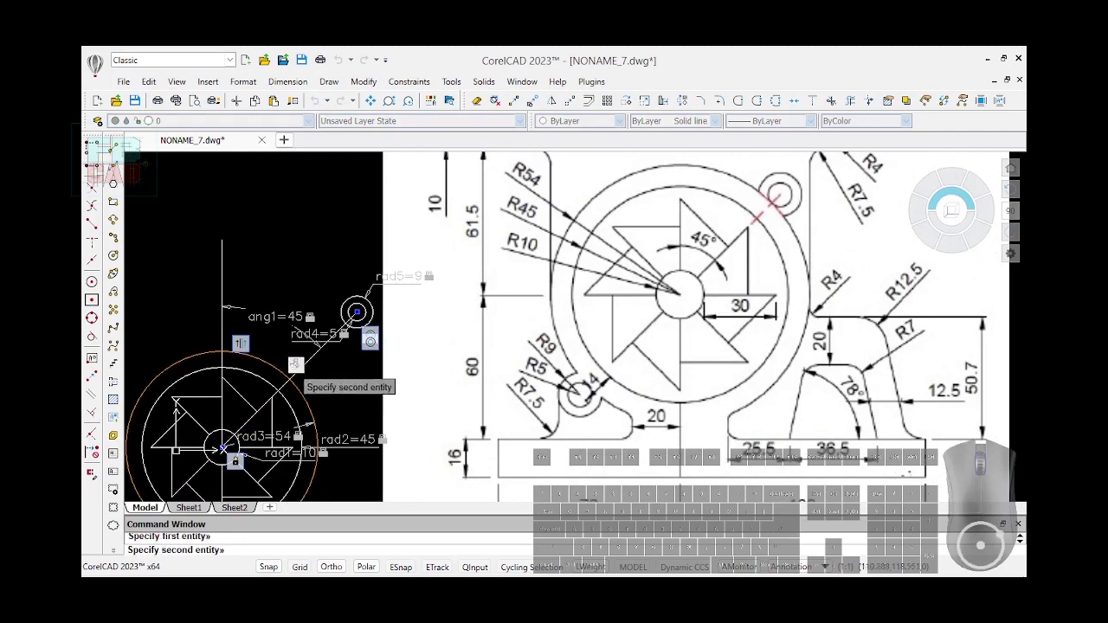
click(357, 313)
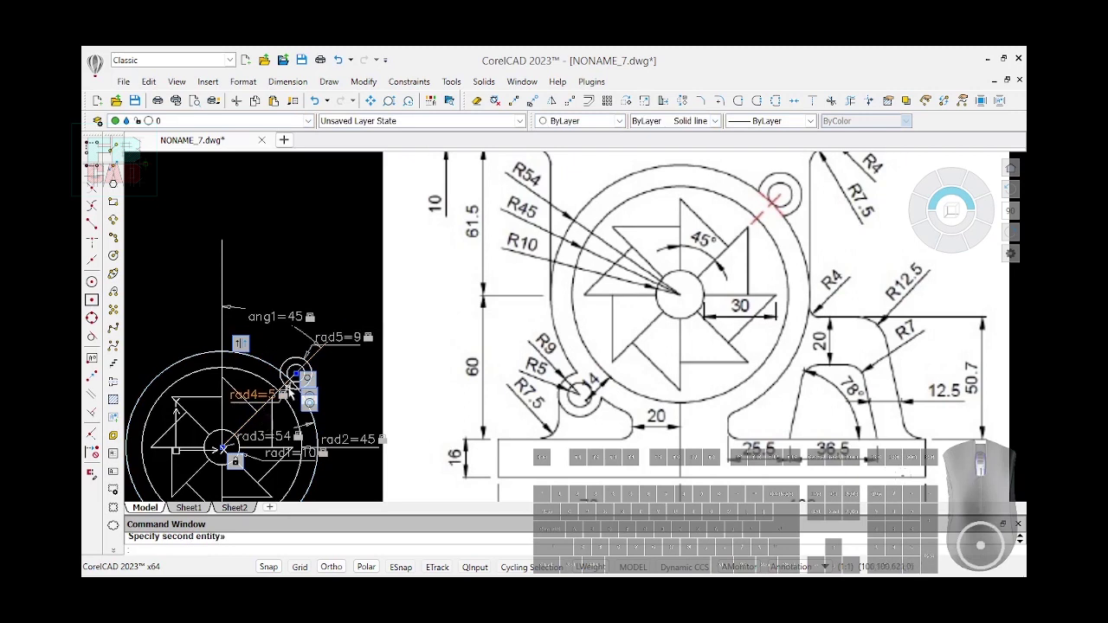
click(267, 426)
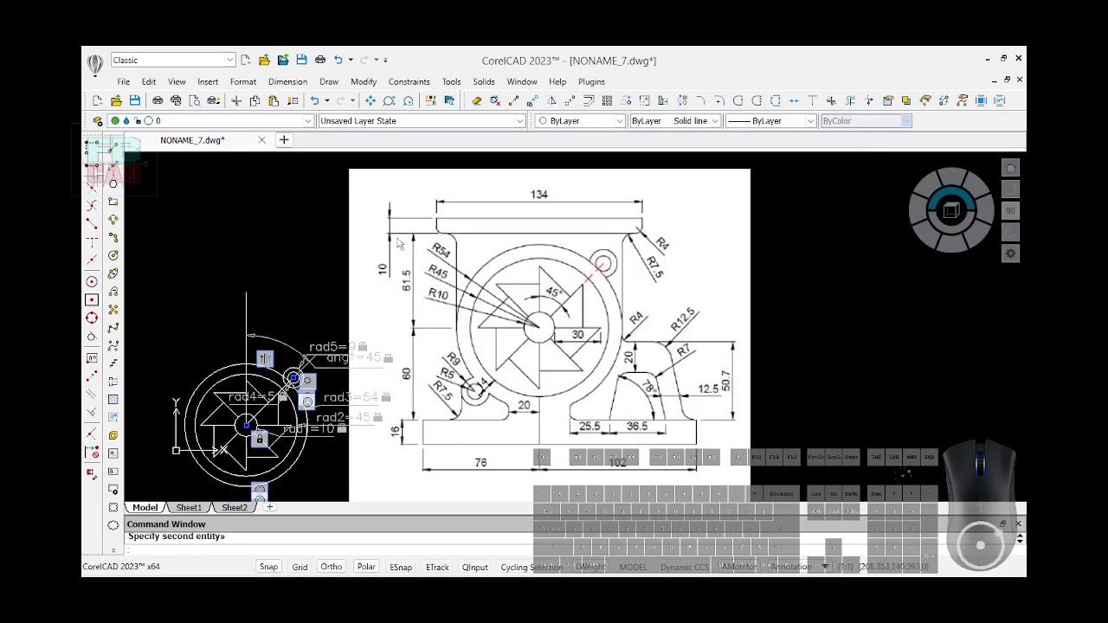
Mirror the R5 and R9 boss circles across a diagonal line from the rotor centre through the lower-right blade tip, keeping the originals
click(552, 101)
scroll(246, 381, up, 2)
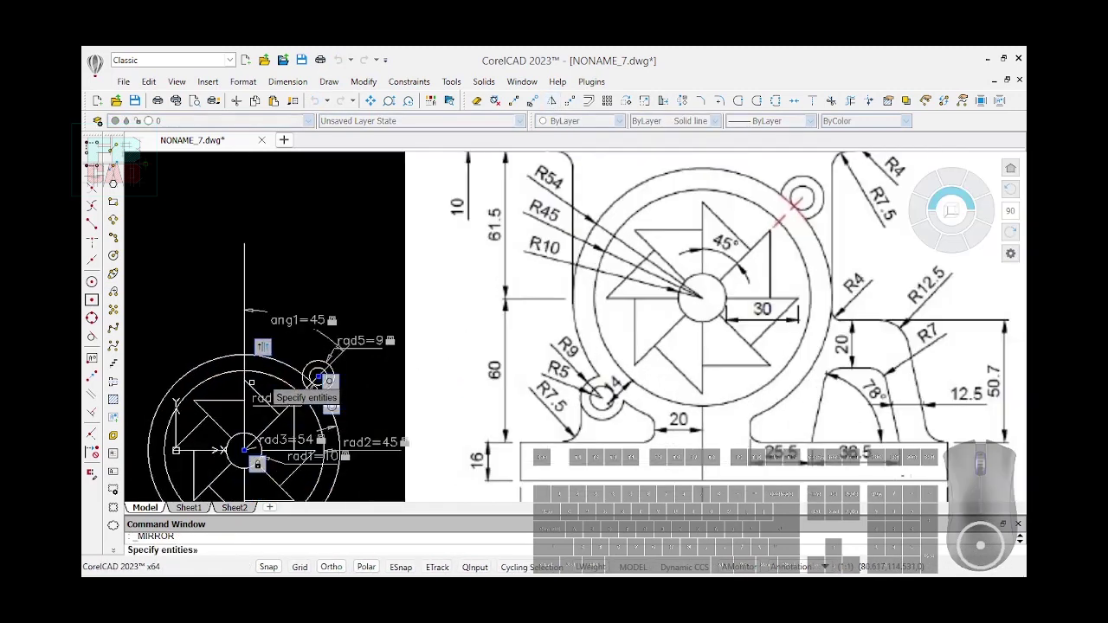
click(331, 359)
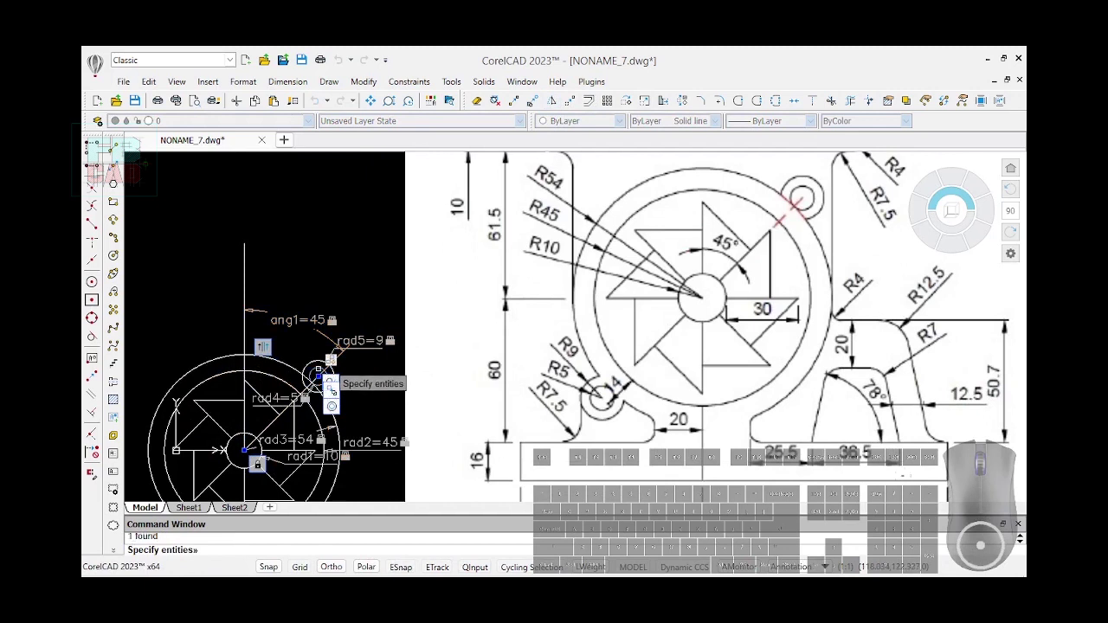
click(334, 352)
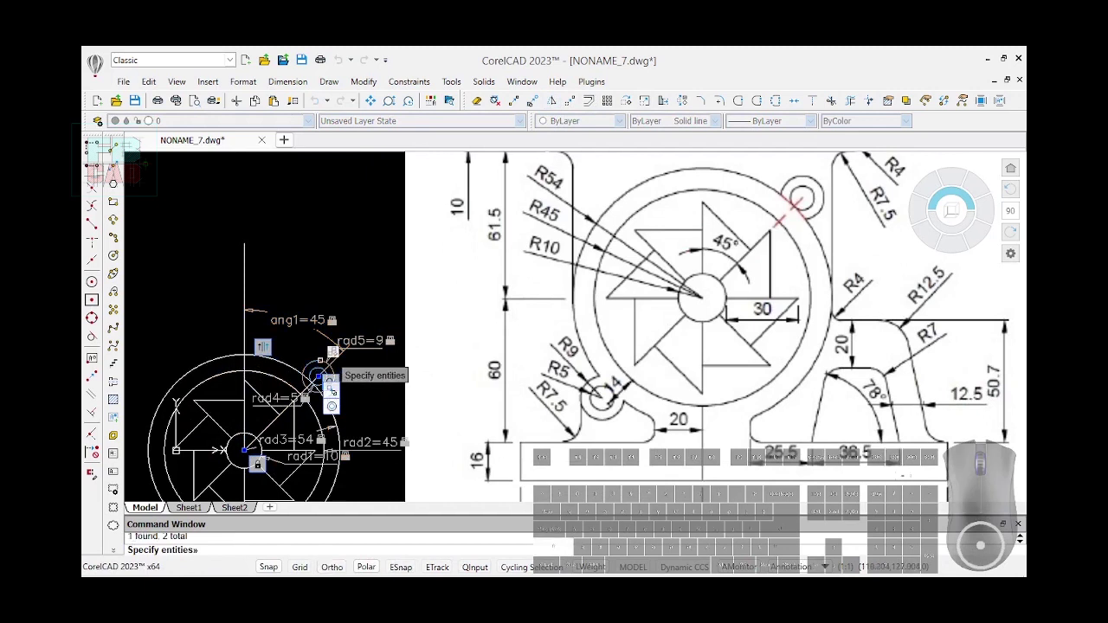
key(Return)
scroll(256, 402, down, 2)
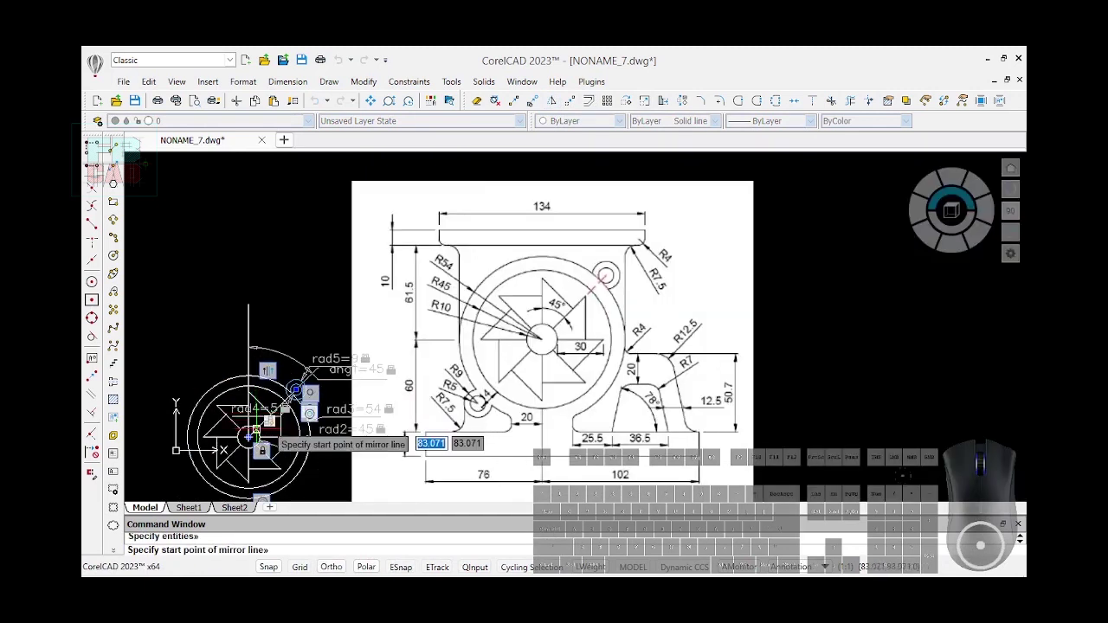
click(248, 437)
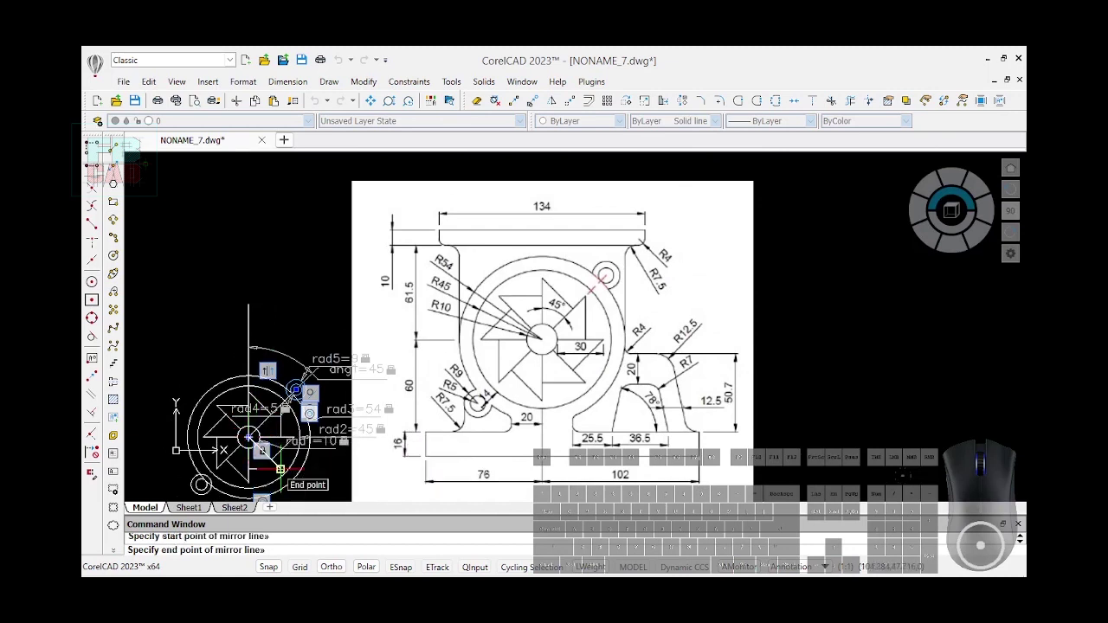
click(281, 469)
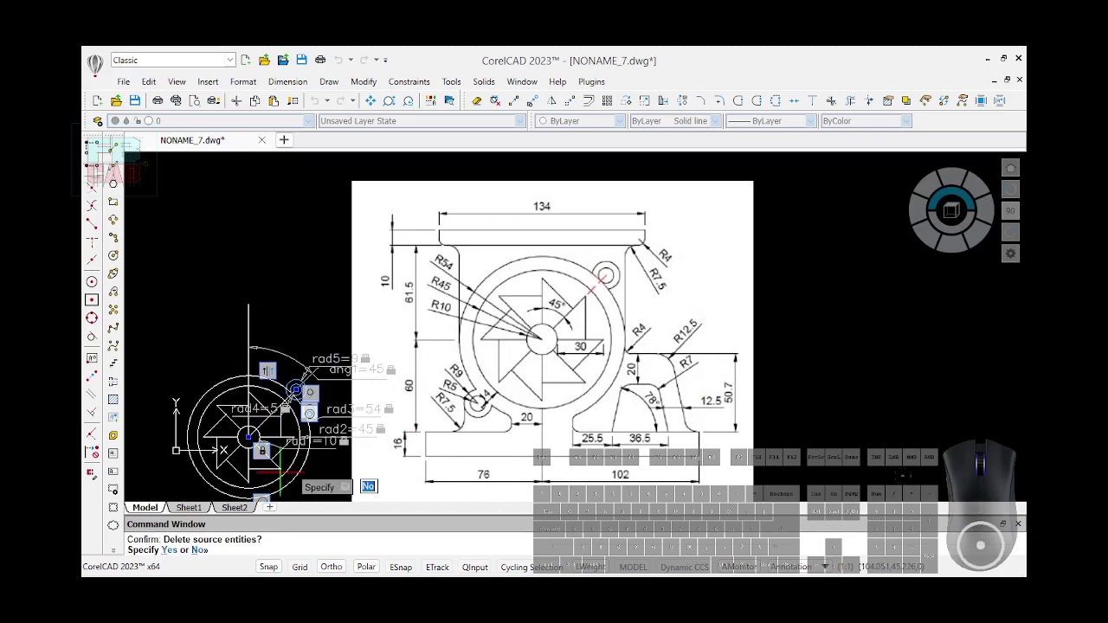
key(Return)
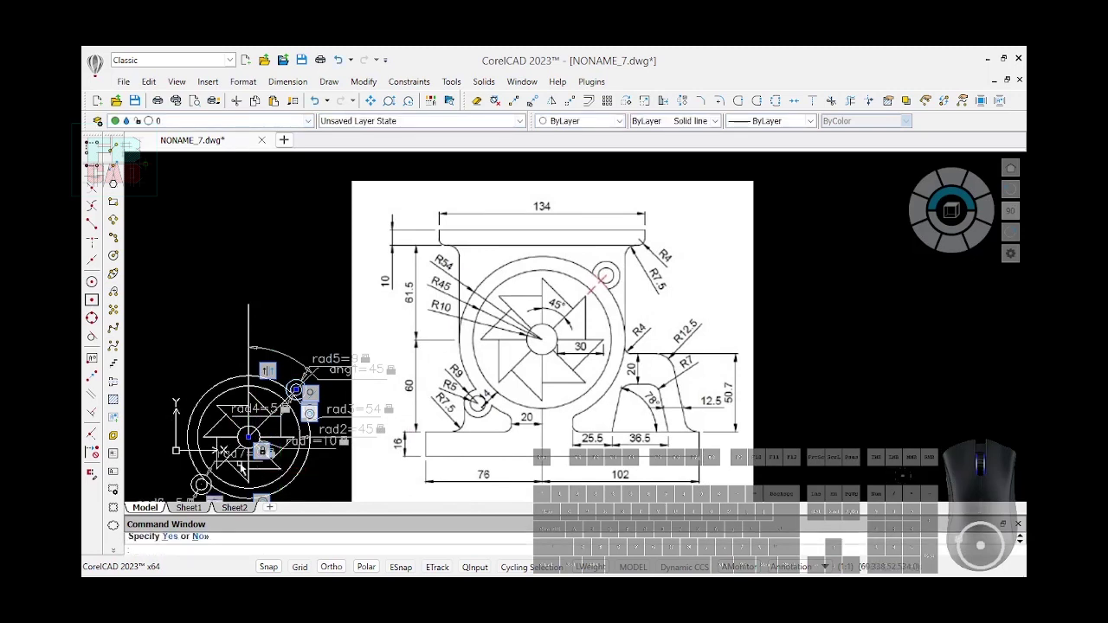
Hide all geometric constraint icons and all dynamic dimensions in the drawing
scroll(258, 364, down, 2)
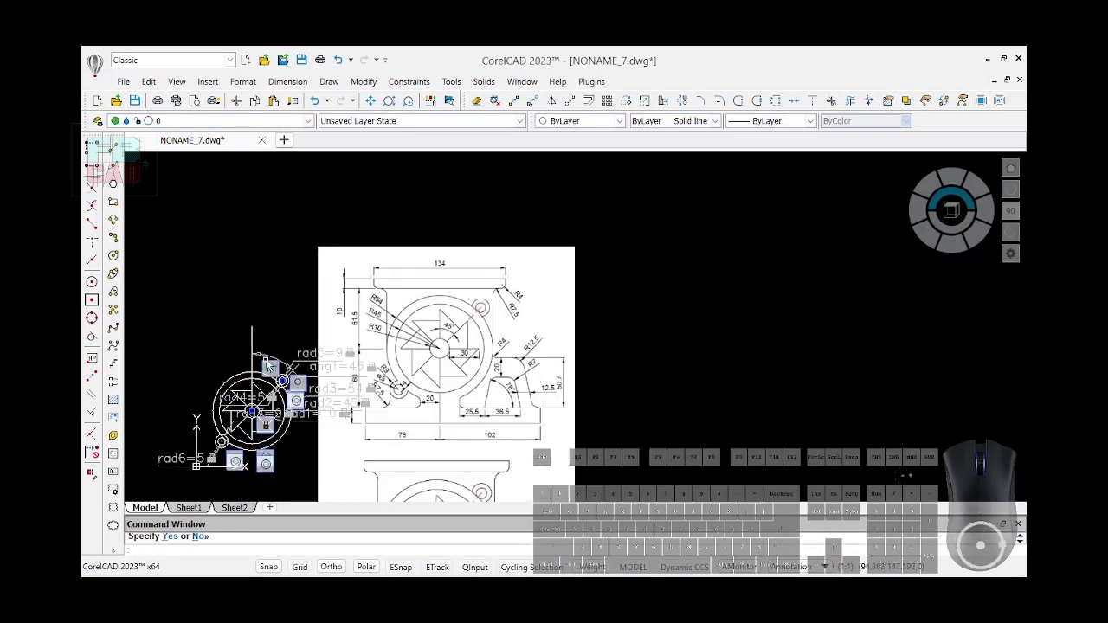
scroll(712, 407, down, 1)
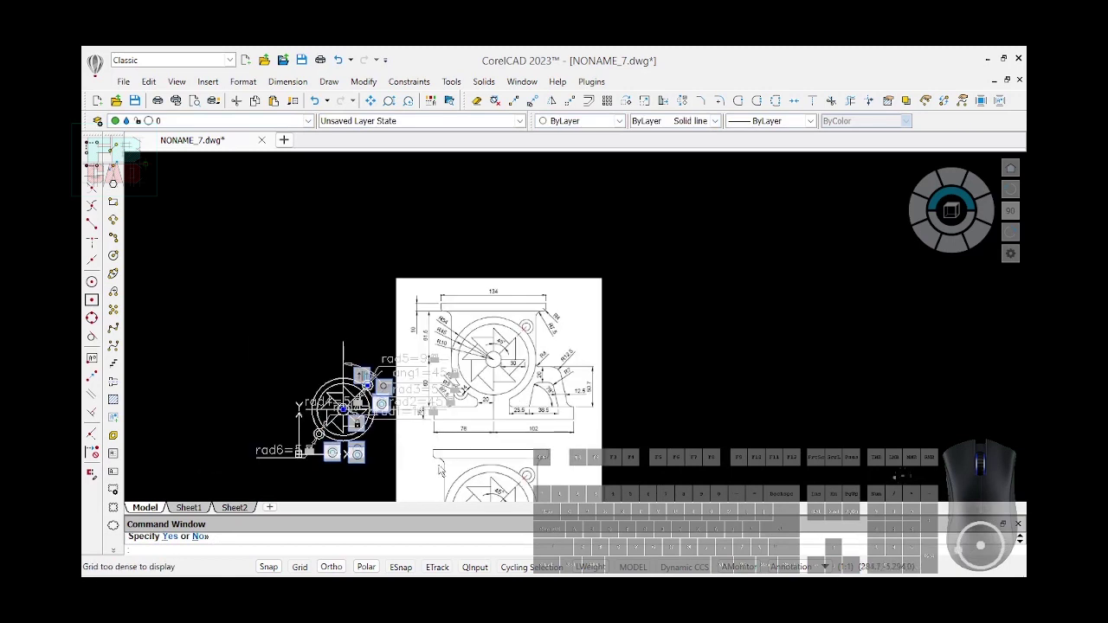
scroll(320, 461, up, 2)
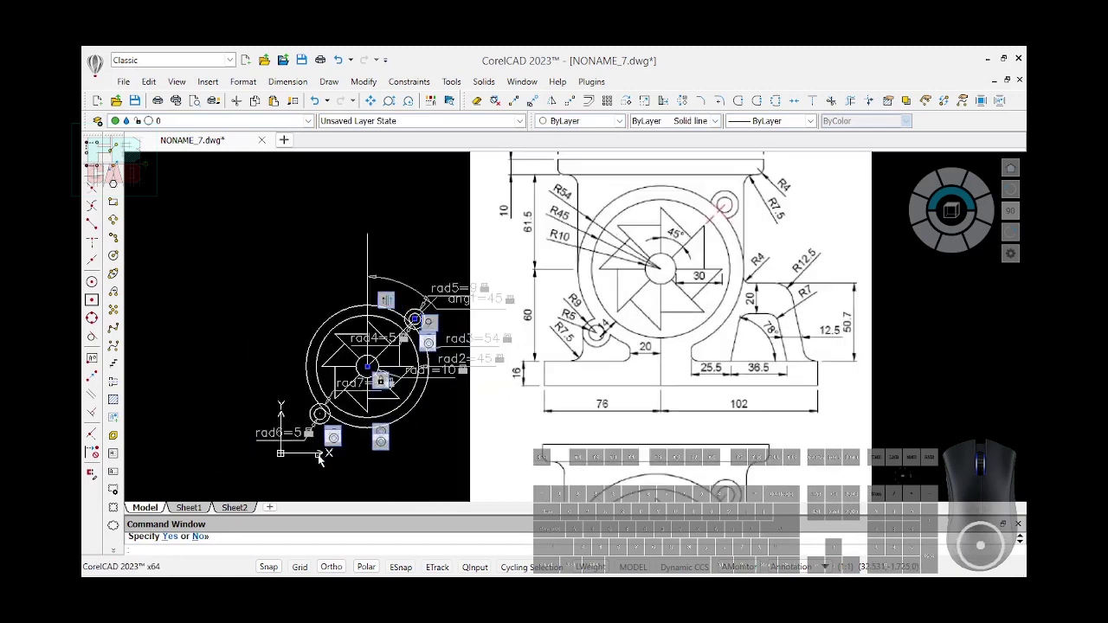
click(424, 84)
mouse_move(482, 114)
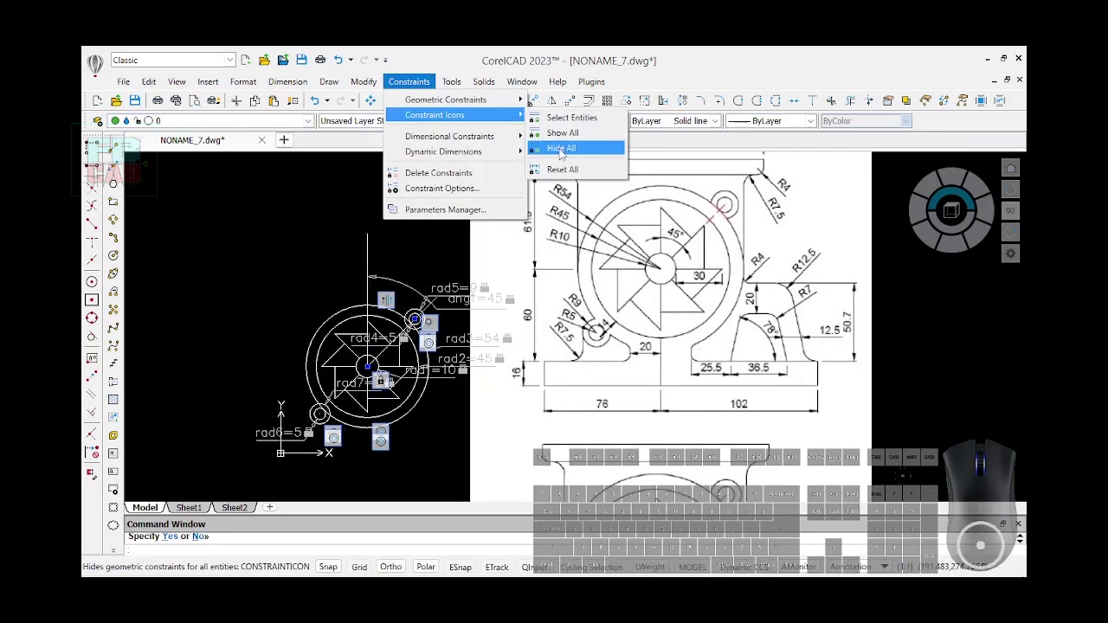
click(549, 148)
click(410, 83)
mouse_move(487, 150)
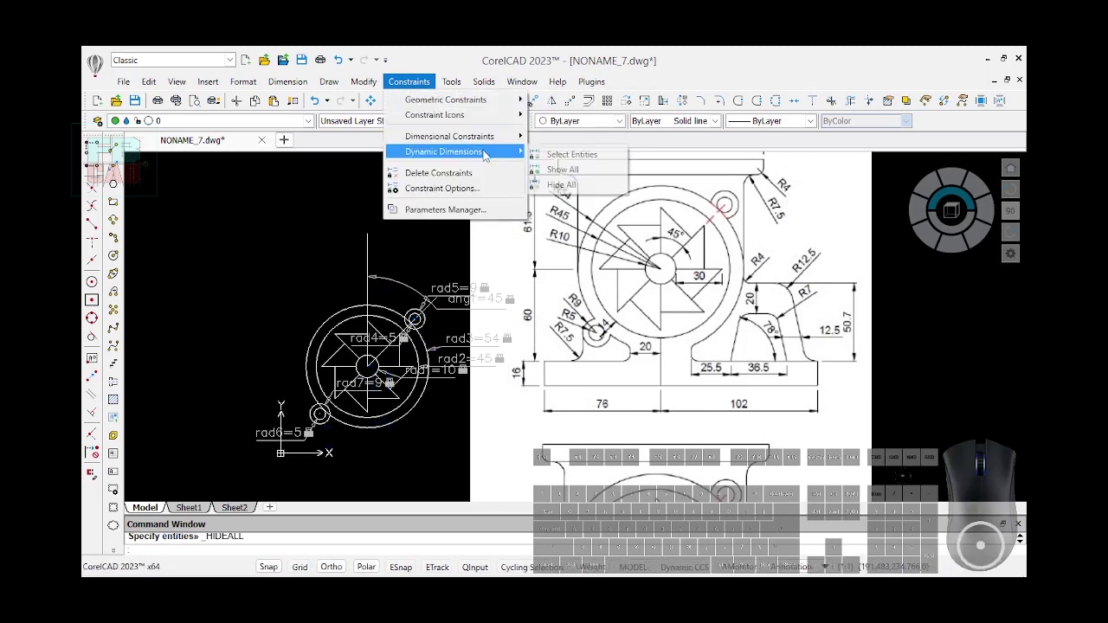
click(560, 184)
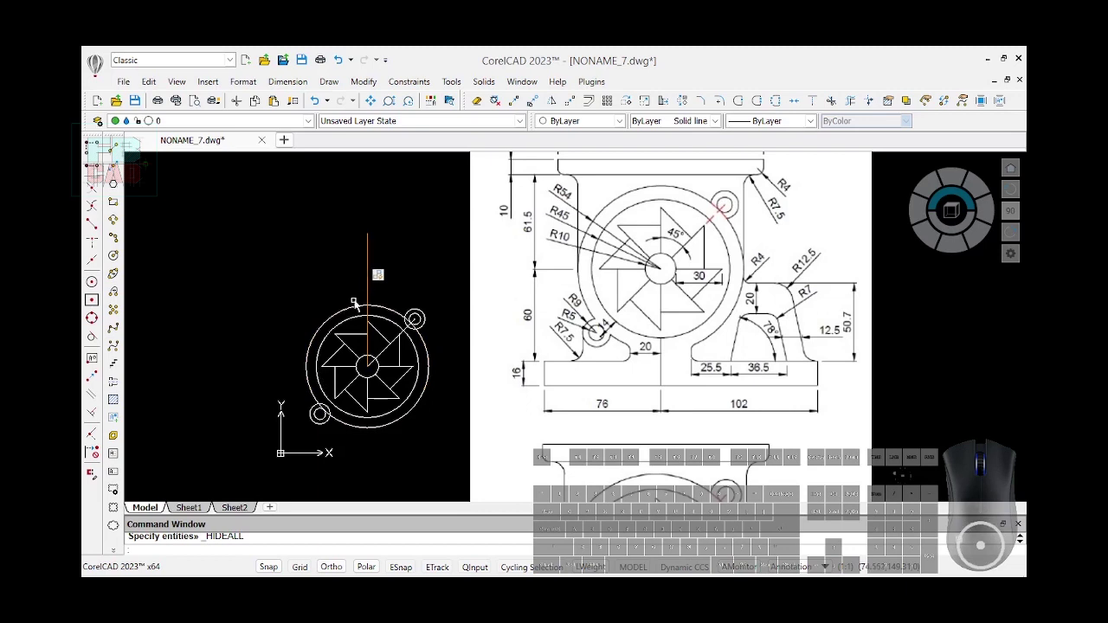
Draw a nearly horizontal base line 178 long below the rotor housing, starting to the left of the circles
click(114, 152)
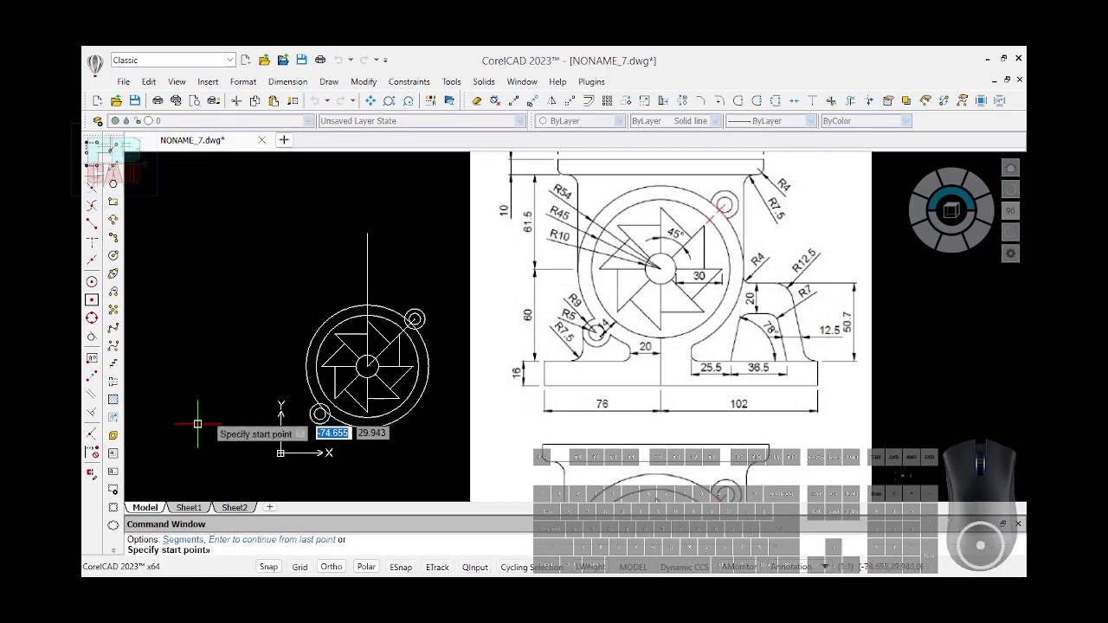
click(222, 450)
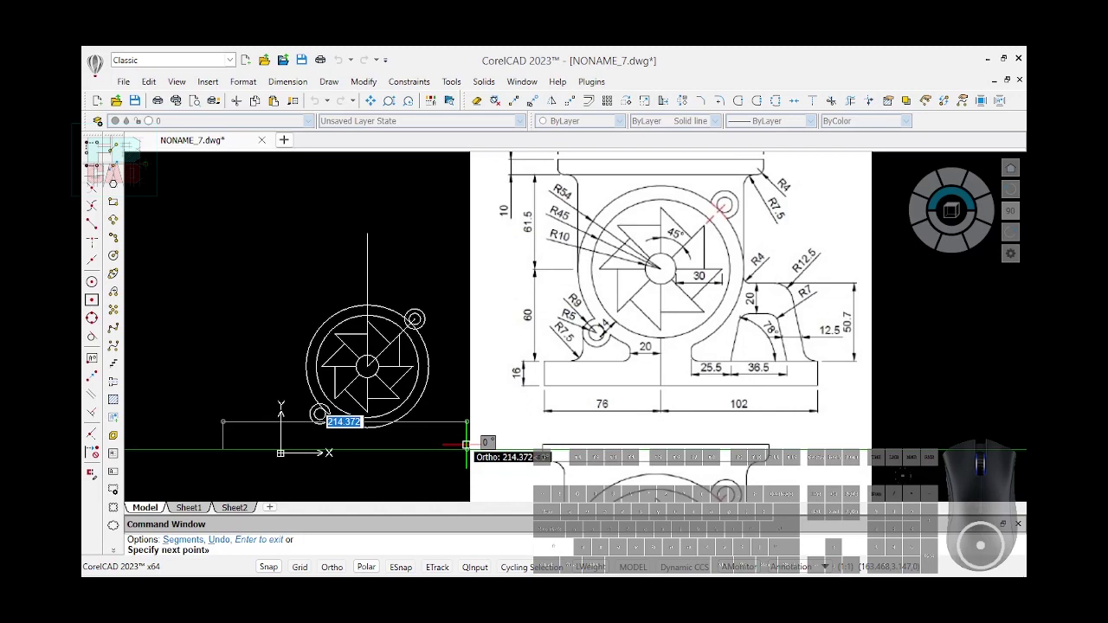
key(F8)
text(17)
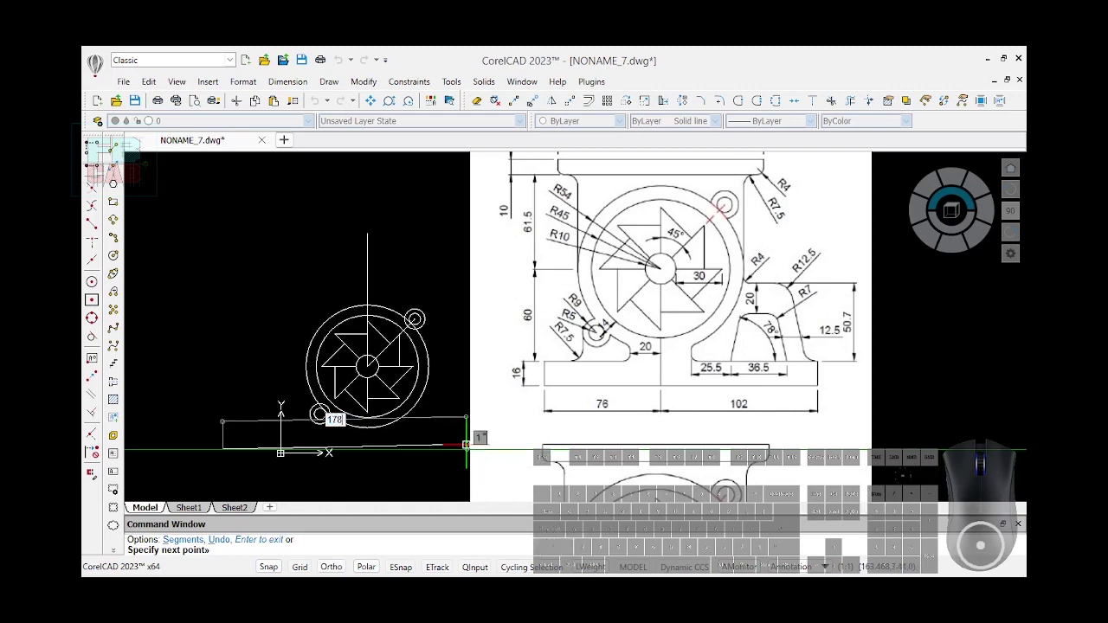
text(8)
key(Return)
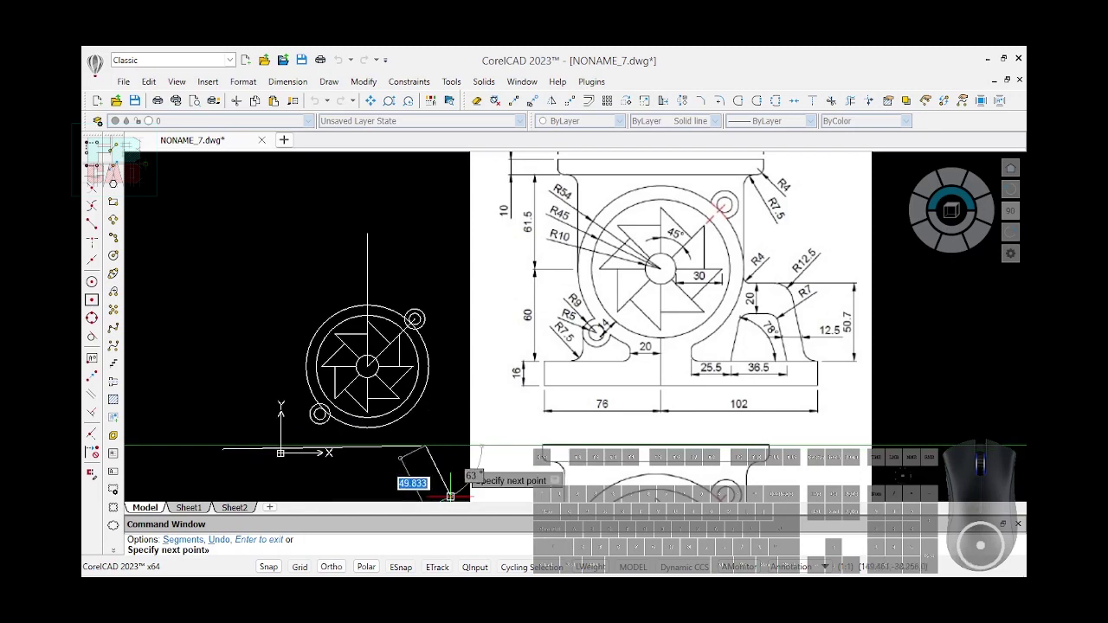
key(Return)
Apply a horizontal constraint to the base line below the rotor housing
text(GC)
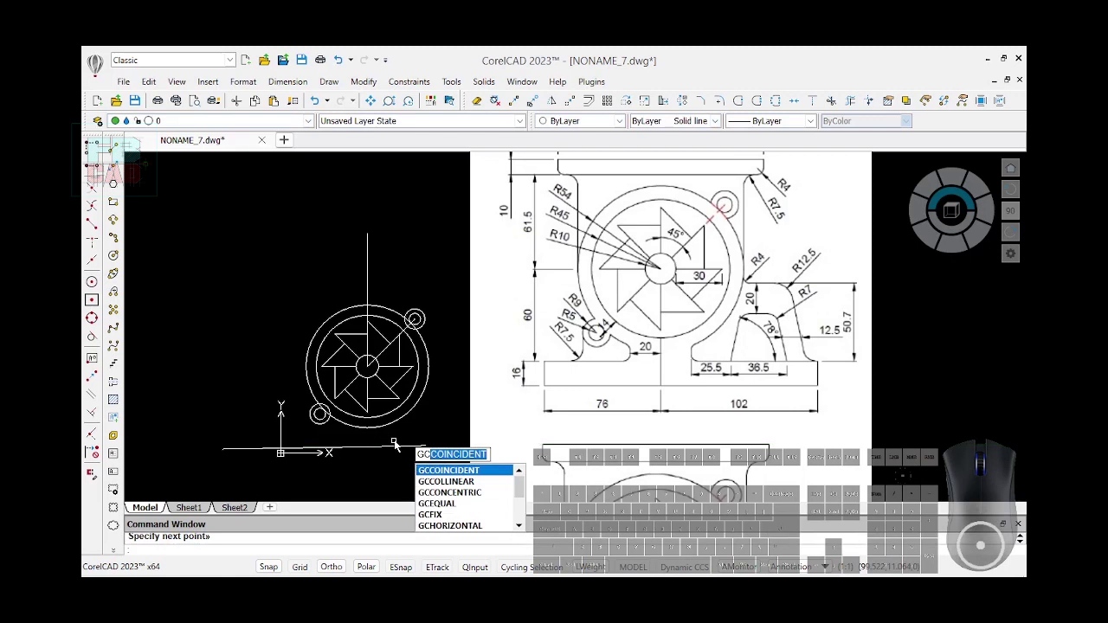
key(Down)
key(Down)
key(Down)
key(Down)
key(Down)
key(Return)
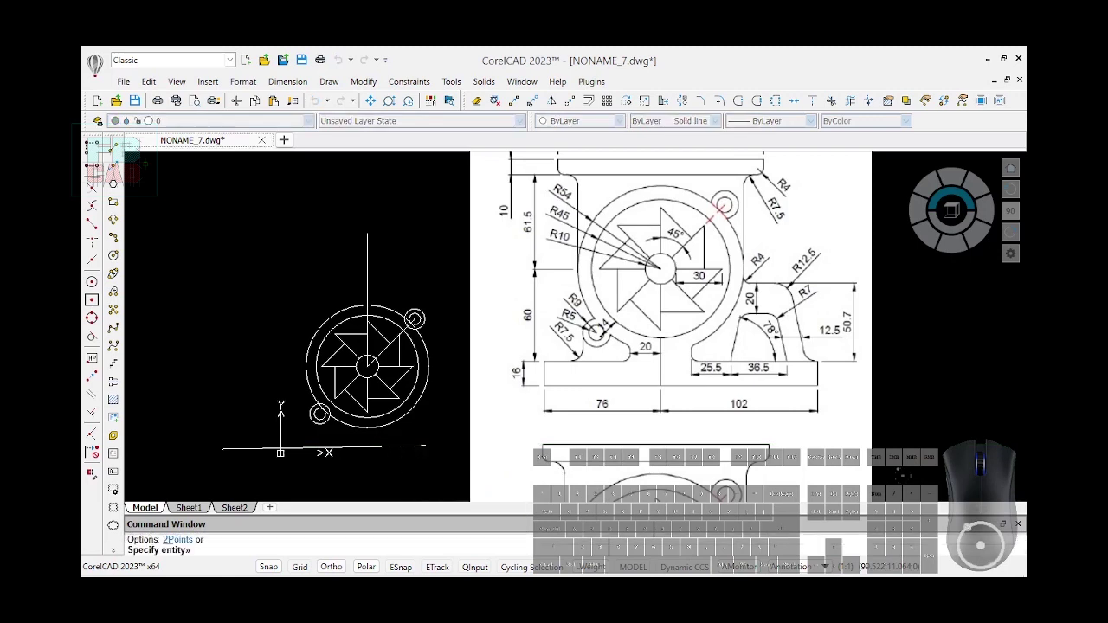
click(384, 447)
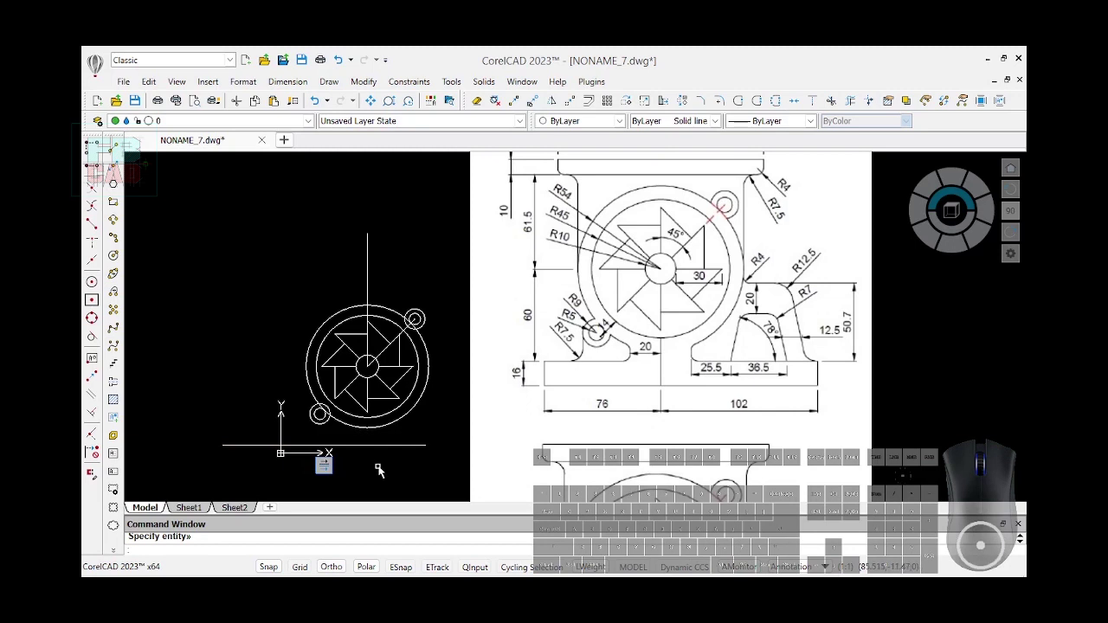
Try a horizontal linear dimensional constraint of 76 between the rotor centre and the base line's left end
text(dcl)
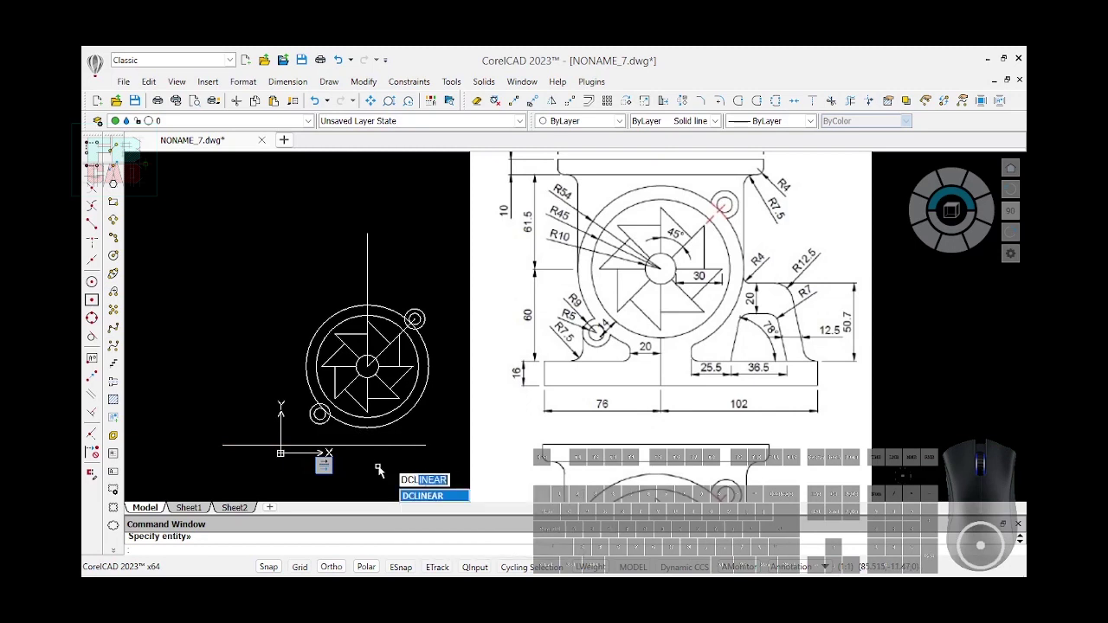
key(Return)
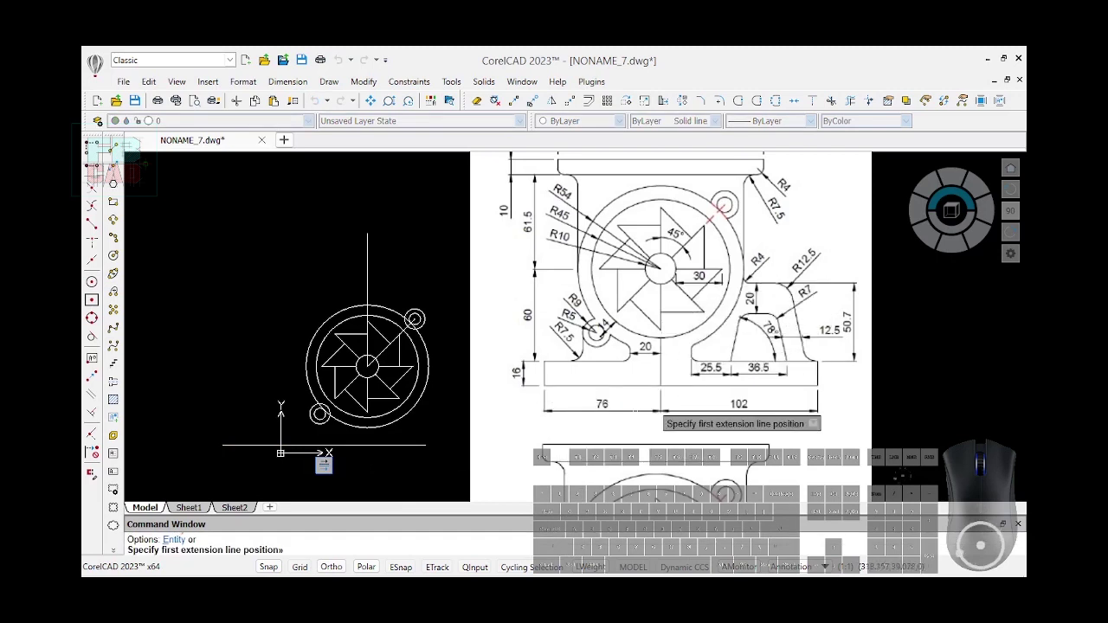
click(368, 365)
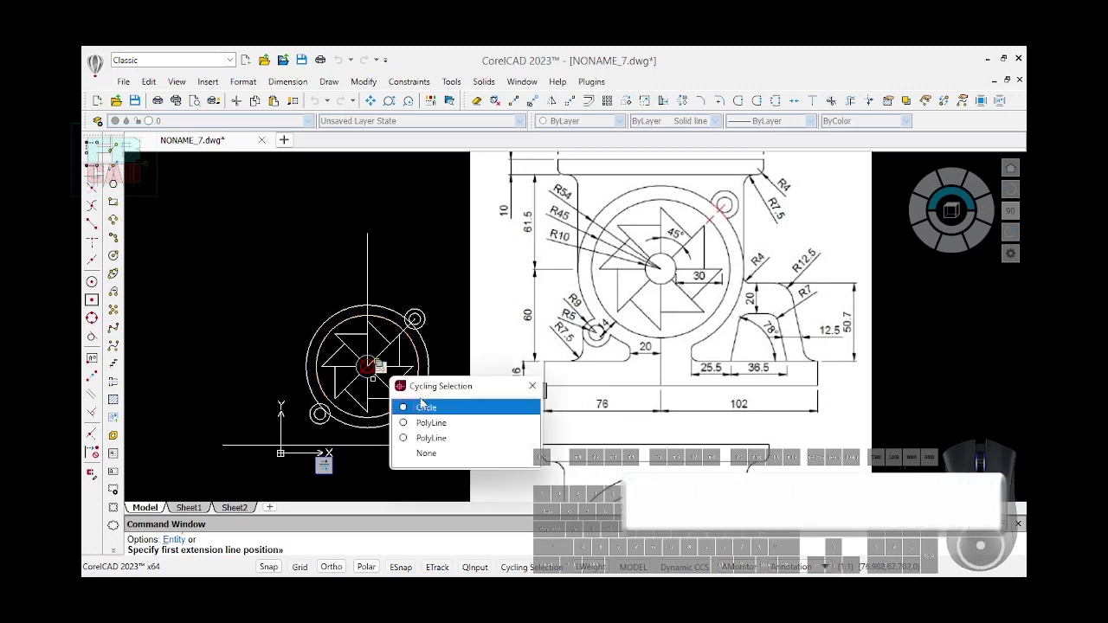
click(433, 406)
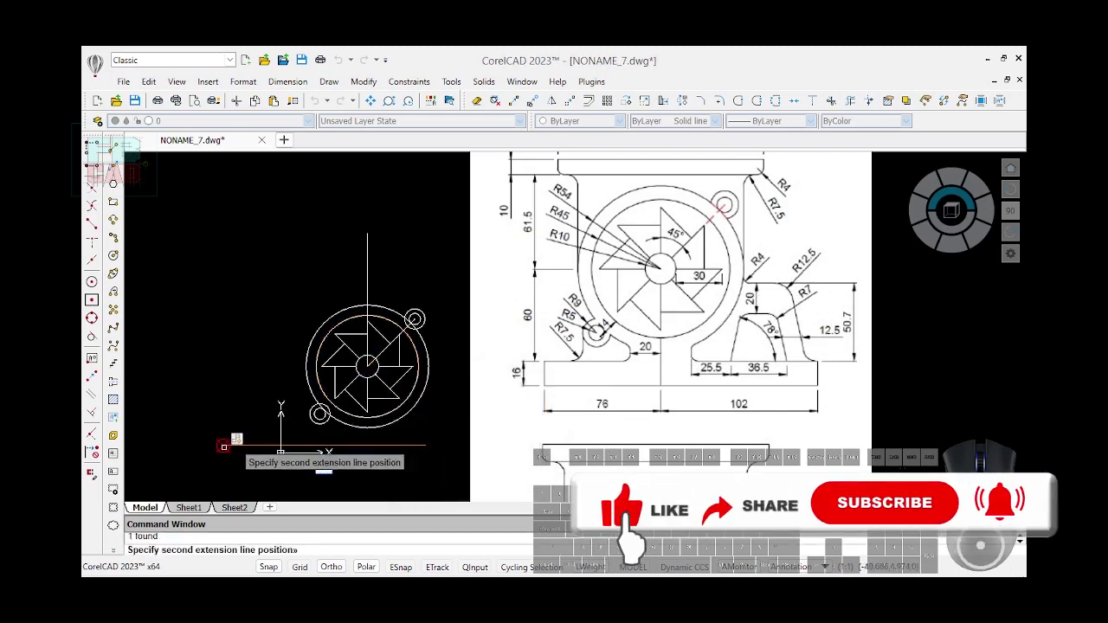
click(281, 452)
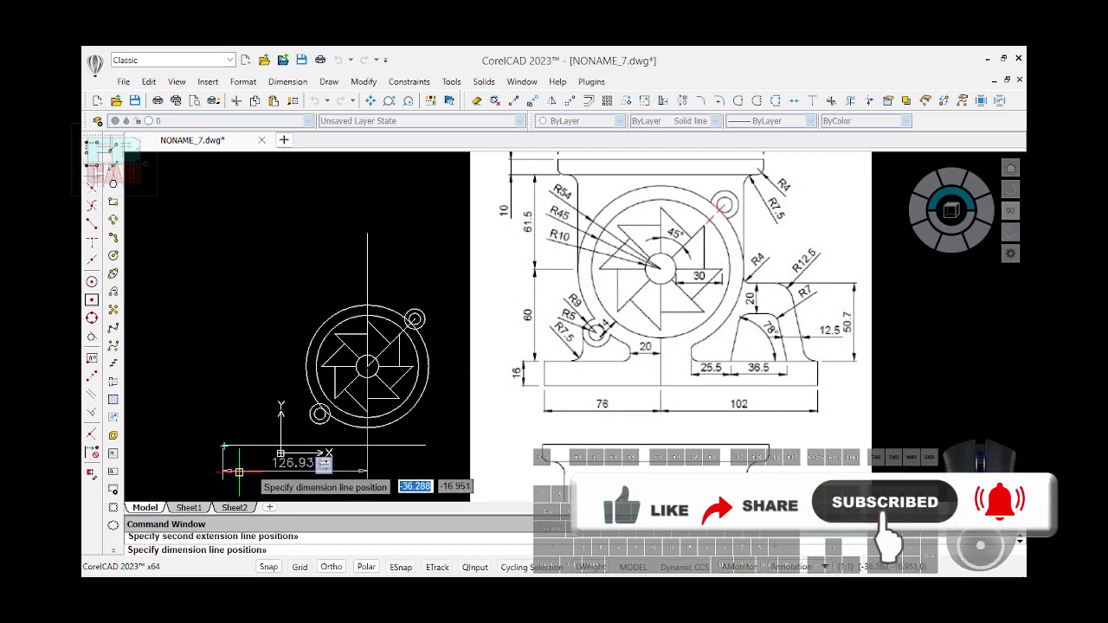
click(226, 467)
text(76)
key(Return)
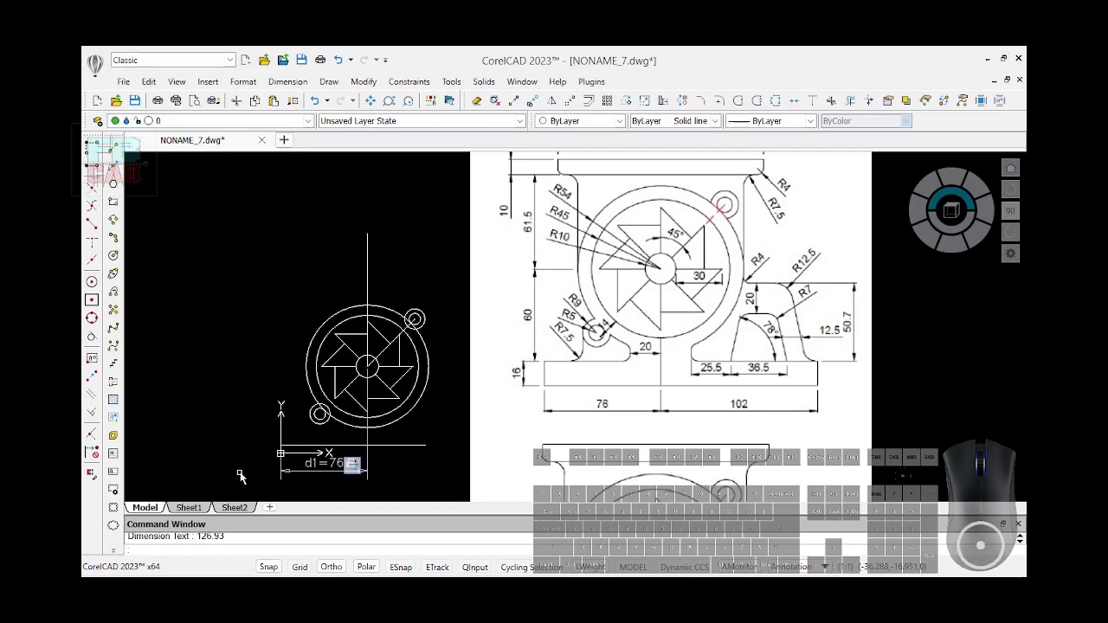
key(ctrl+z)
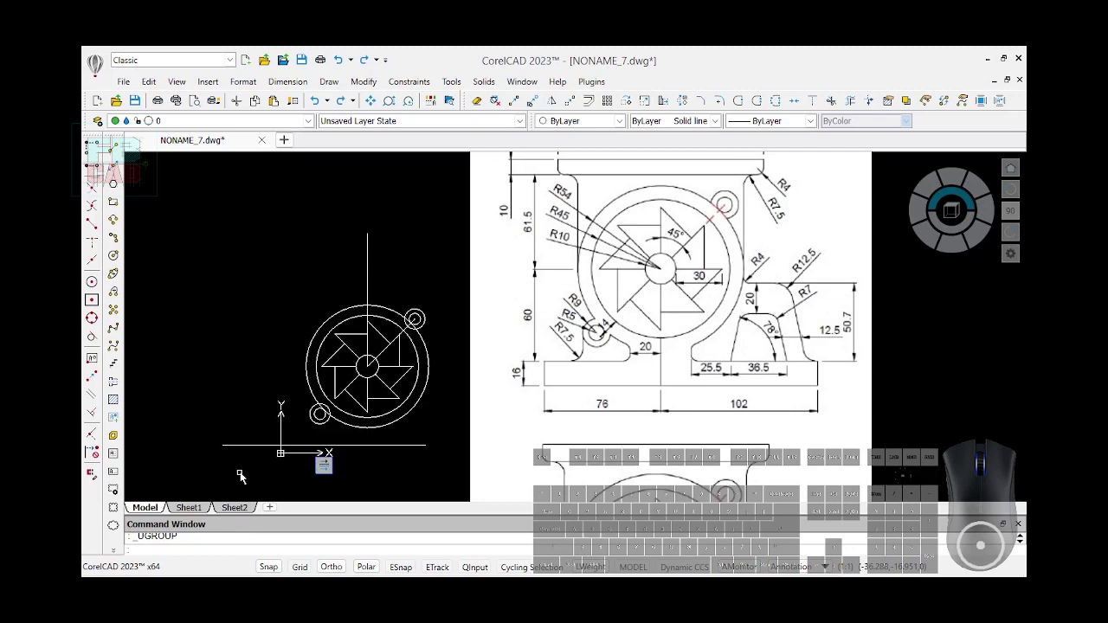
Add a linear dimensional constraint of 178 to the full length of the base line
text(DCLINEAR)
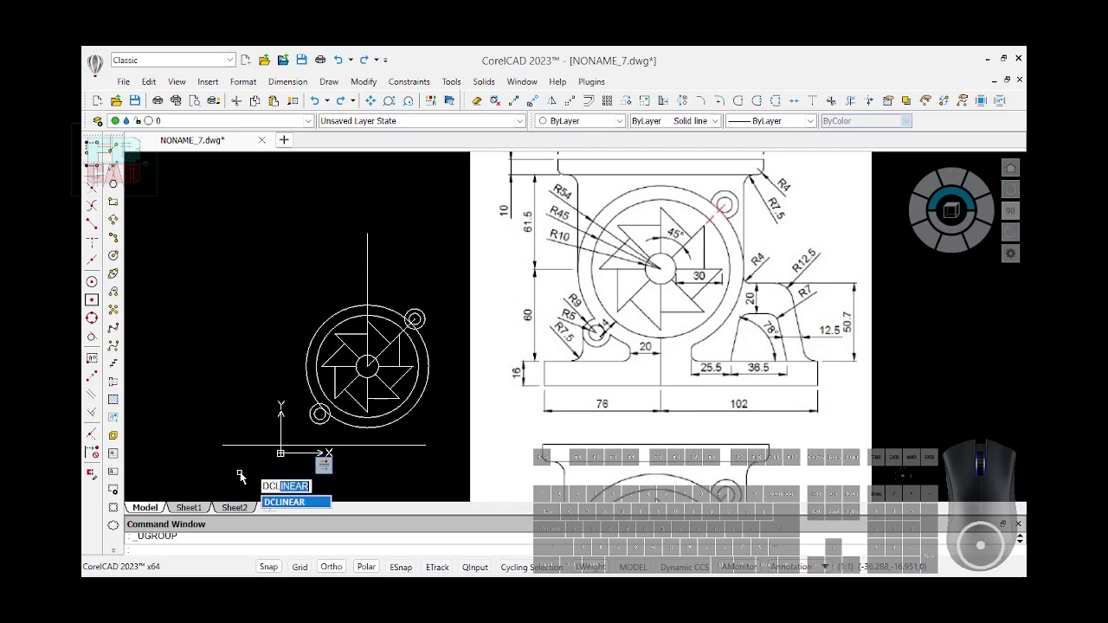
key(Return)
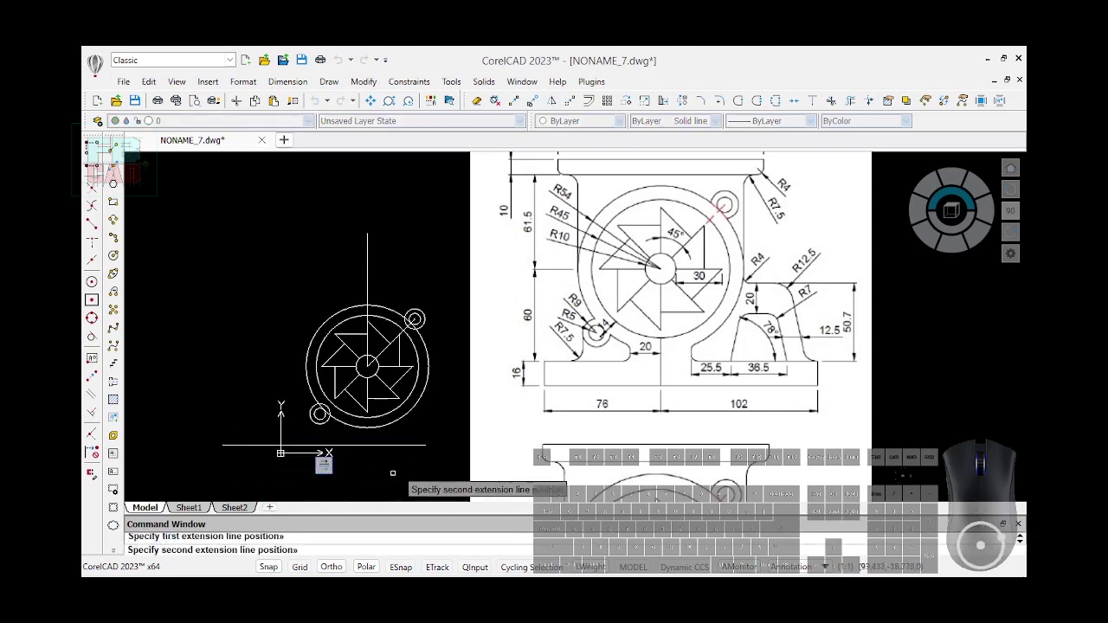
click(323, 452)
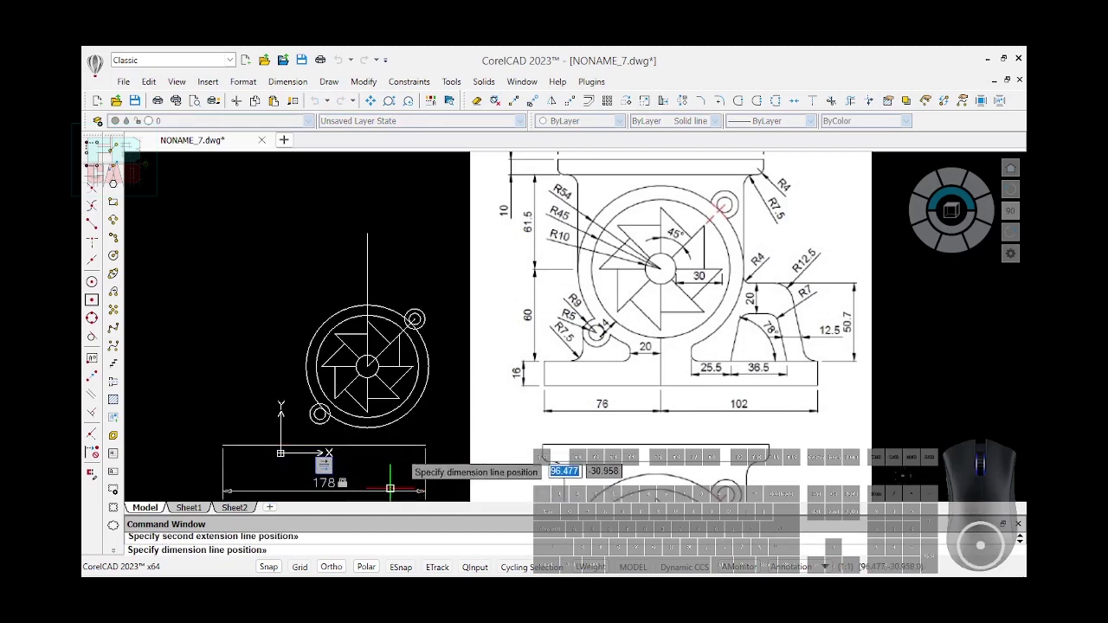
click(391, 489)
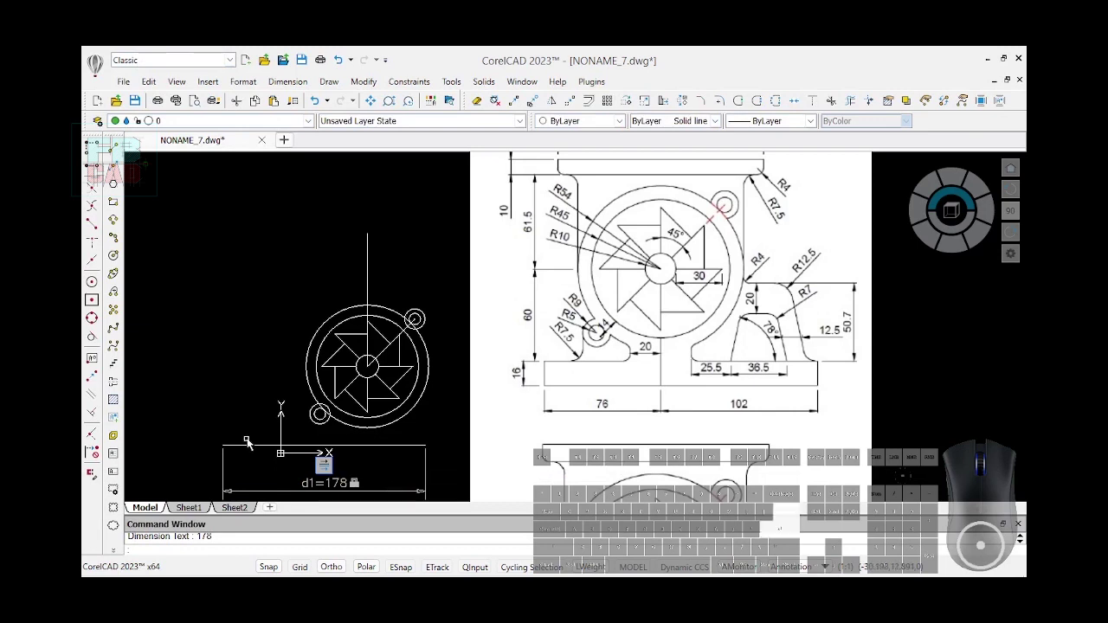
Constrain the horizontal distance between the rotor centre and the base line's left end to 76
key(Return)
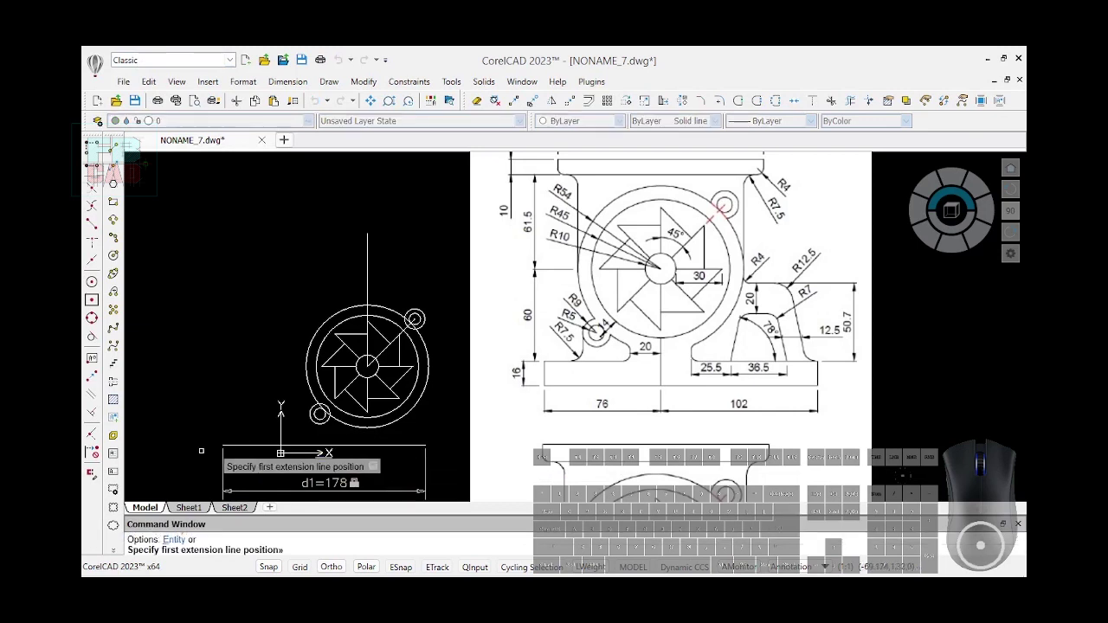
click(367, 367)
click(232, 435)
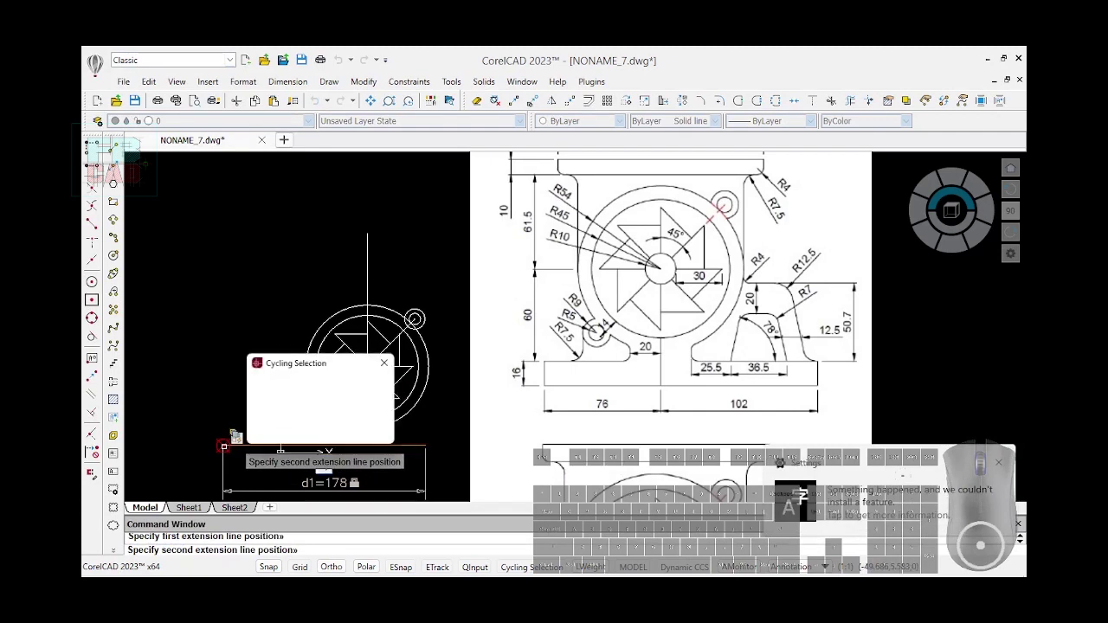
click(295, 386)
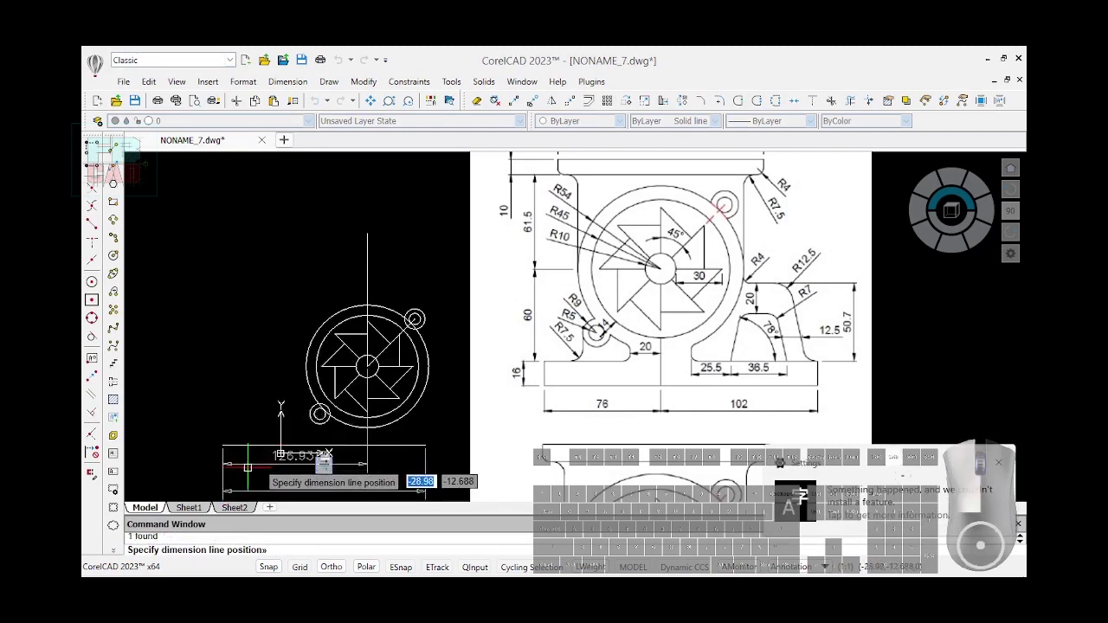
click(323, 465)
text(76)
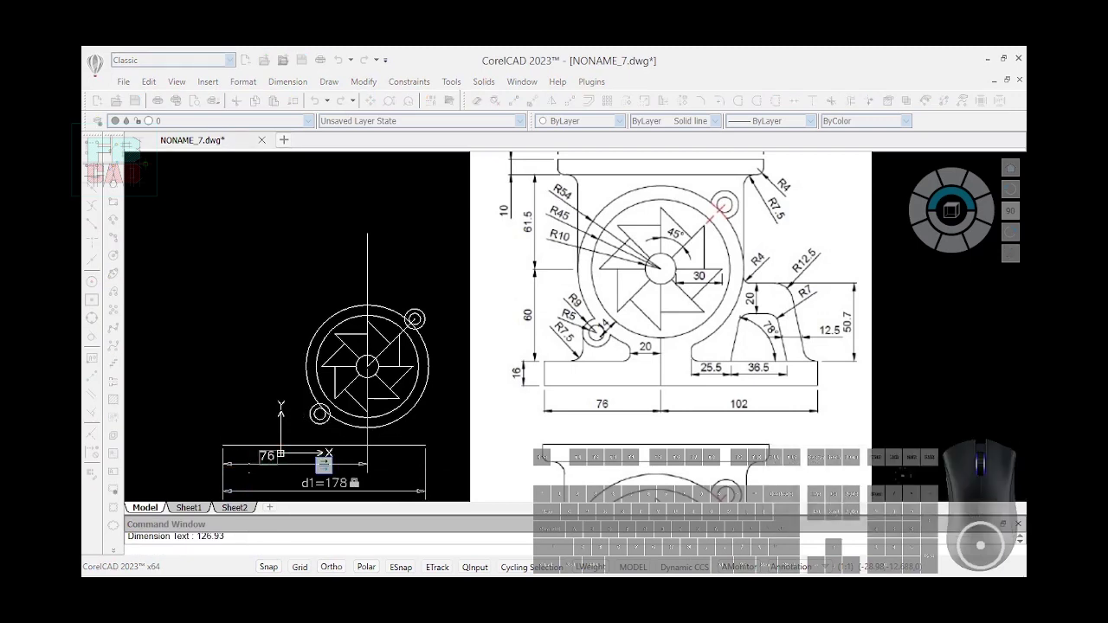
key(Return)
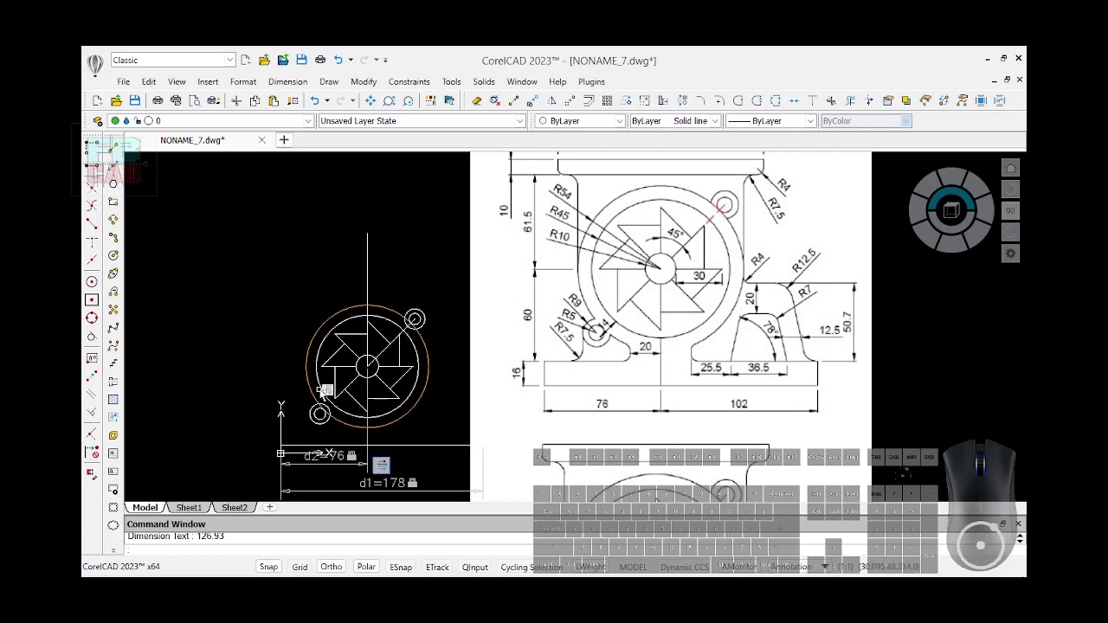
Constrain the vertical distance between the rotor centre and the base line to 76
key(Return)
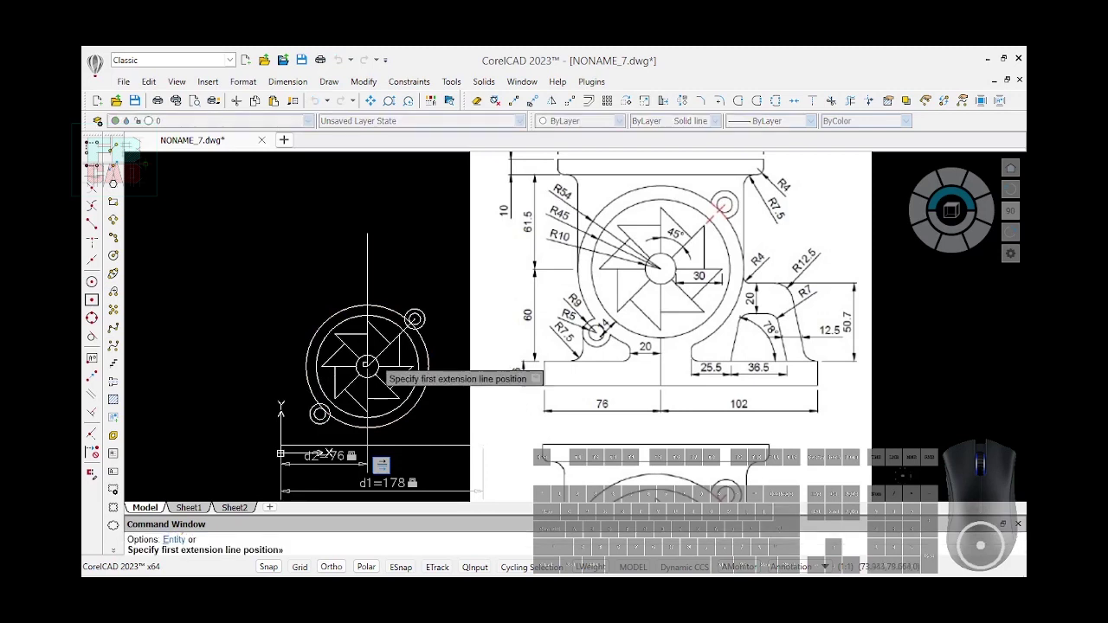
click(367, 367)
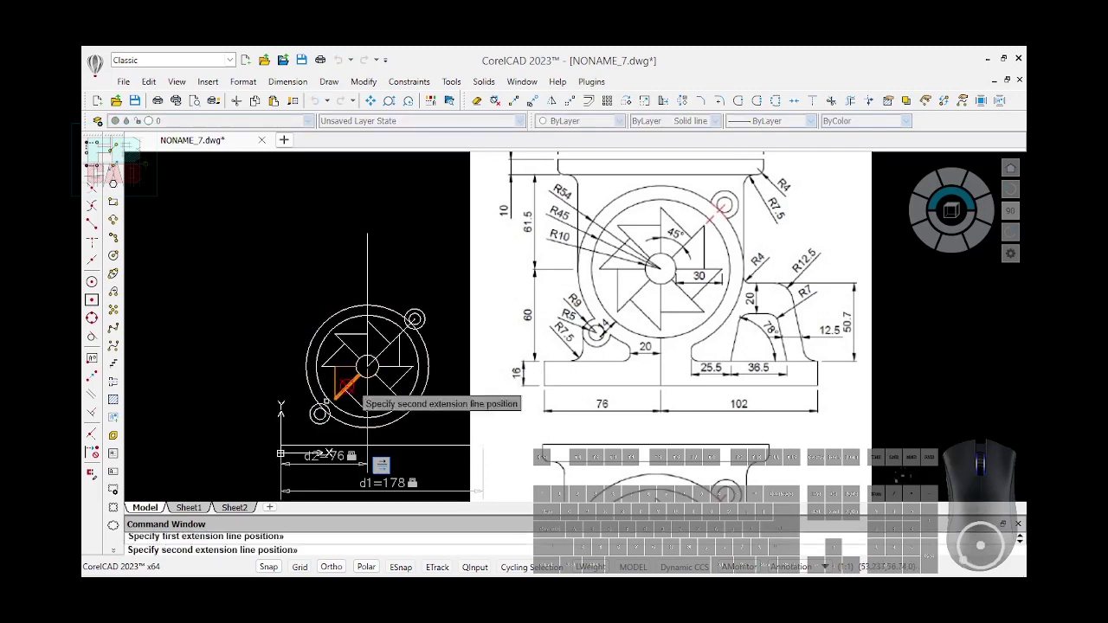
click(281, 452)
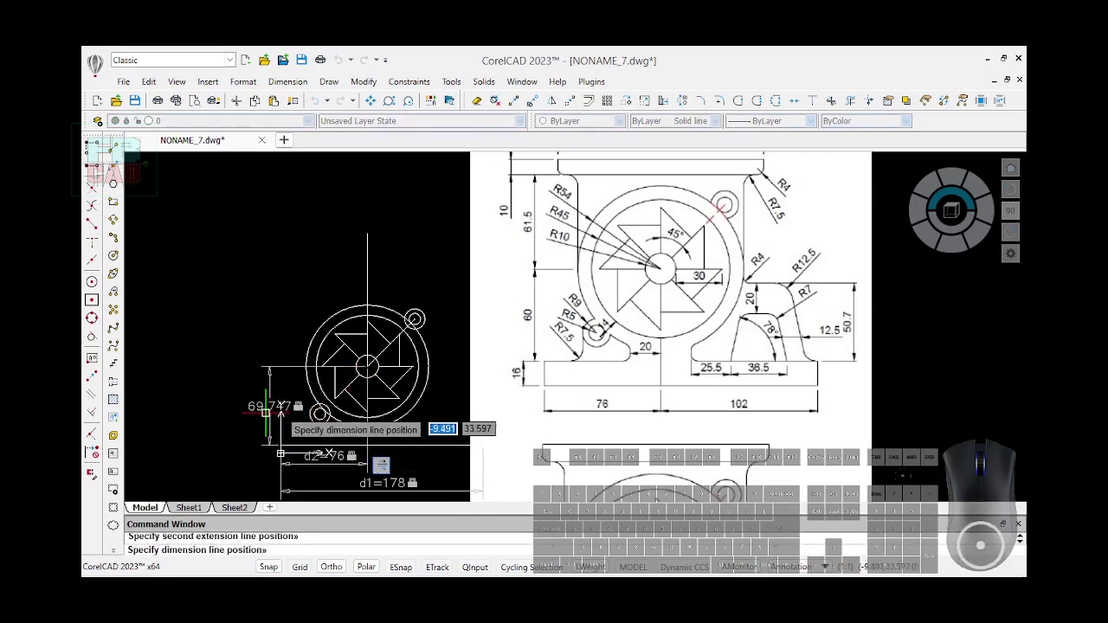
click(280, 406)
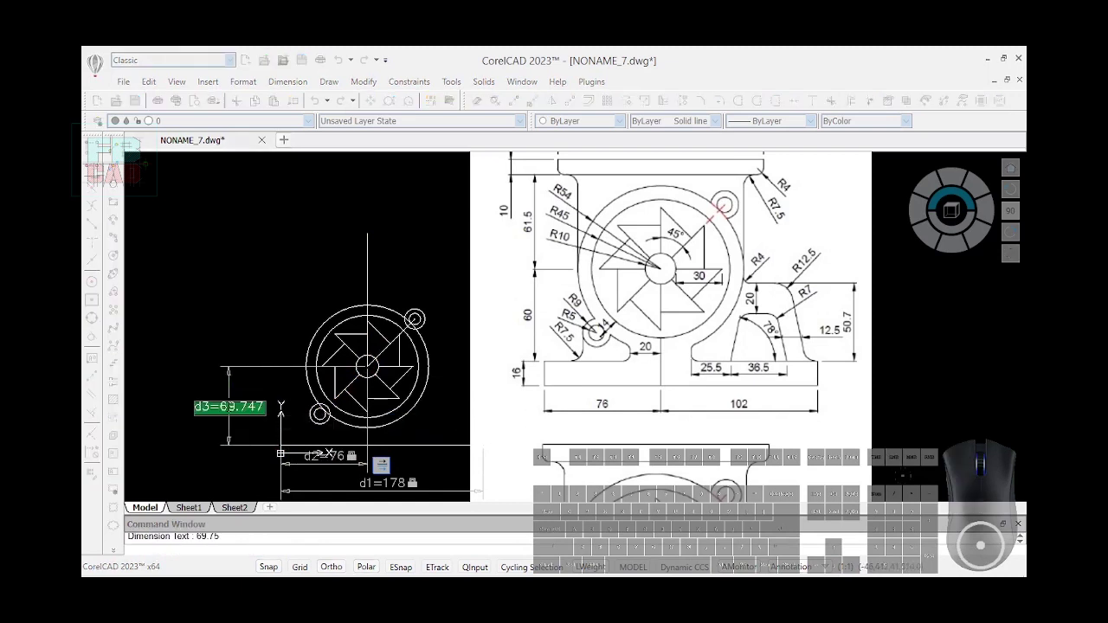
text(76)
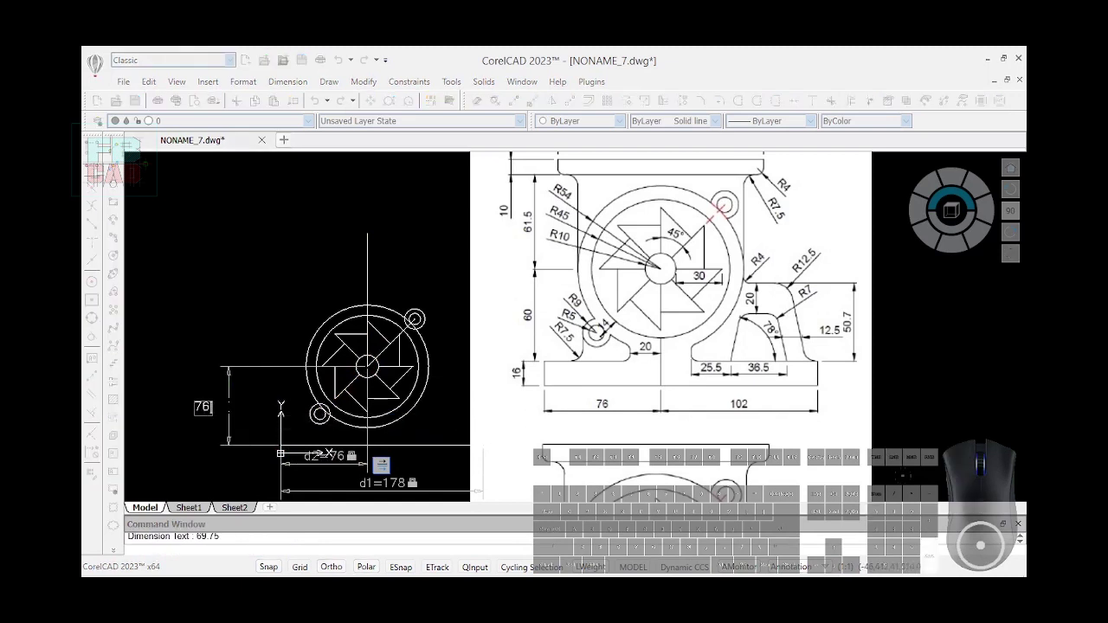
key(Return)
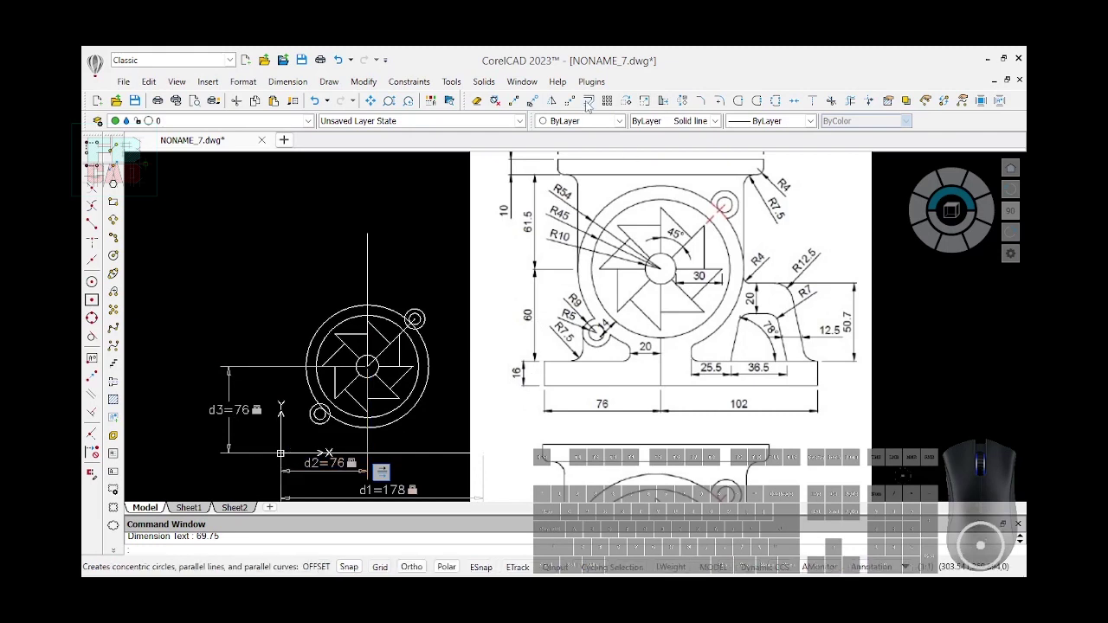
Offset the base line 16 upward to create the upper edge of the base
key(o)
key(Return)
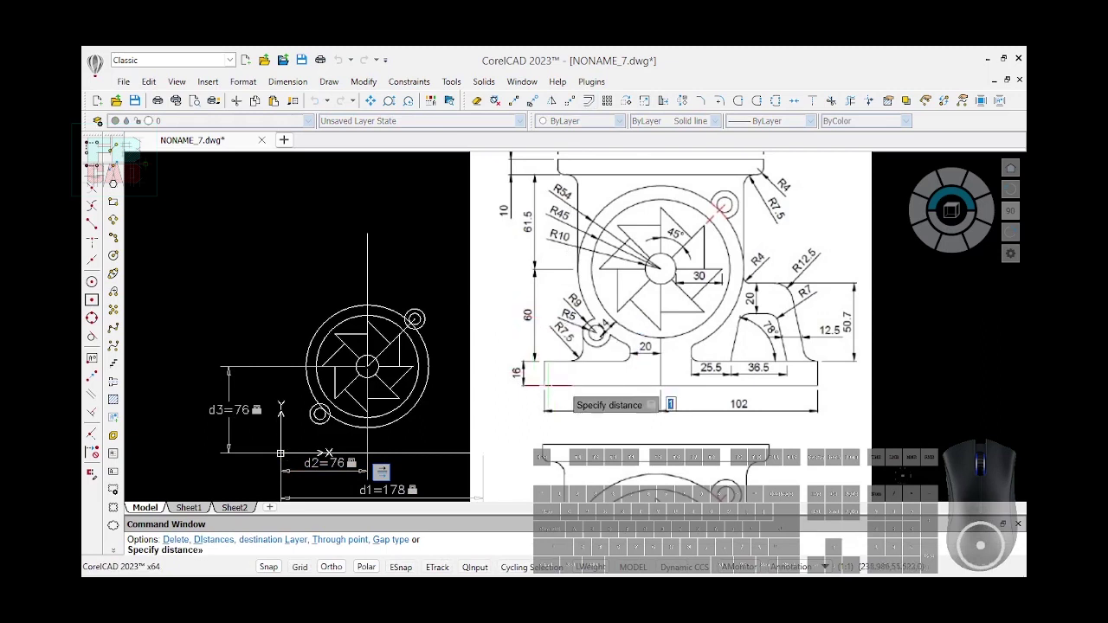
text(16)
key(Return)
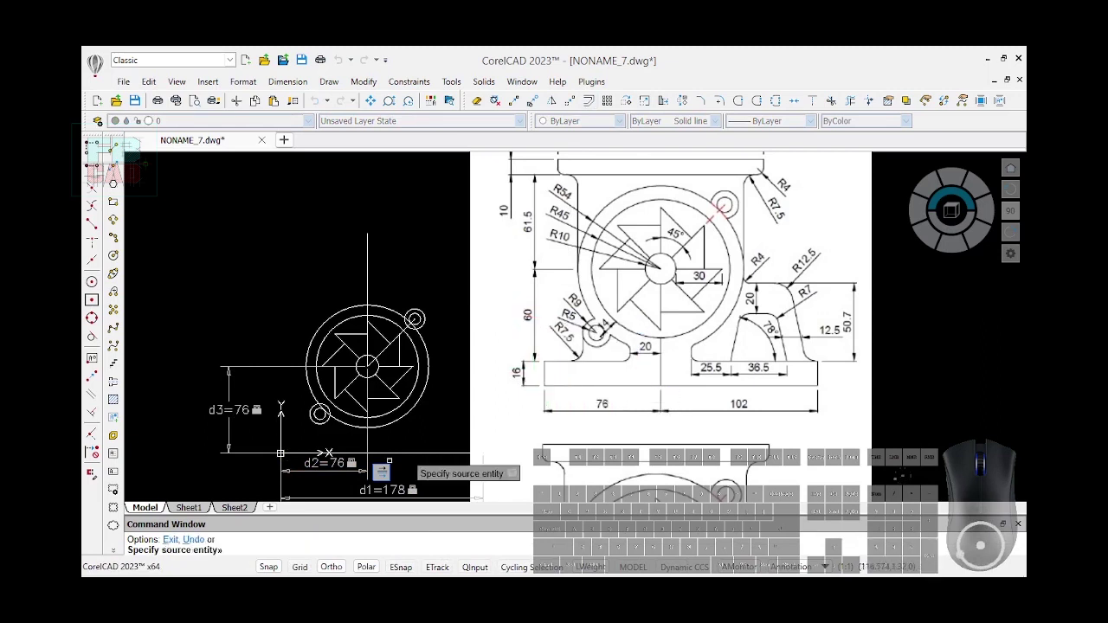
click(378, 453)
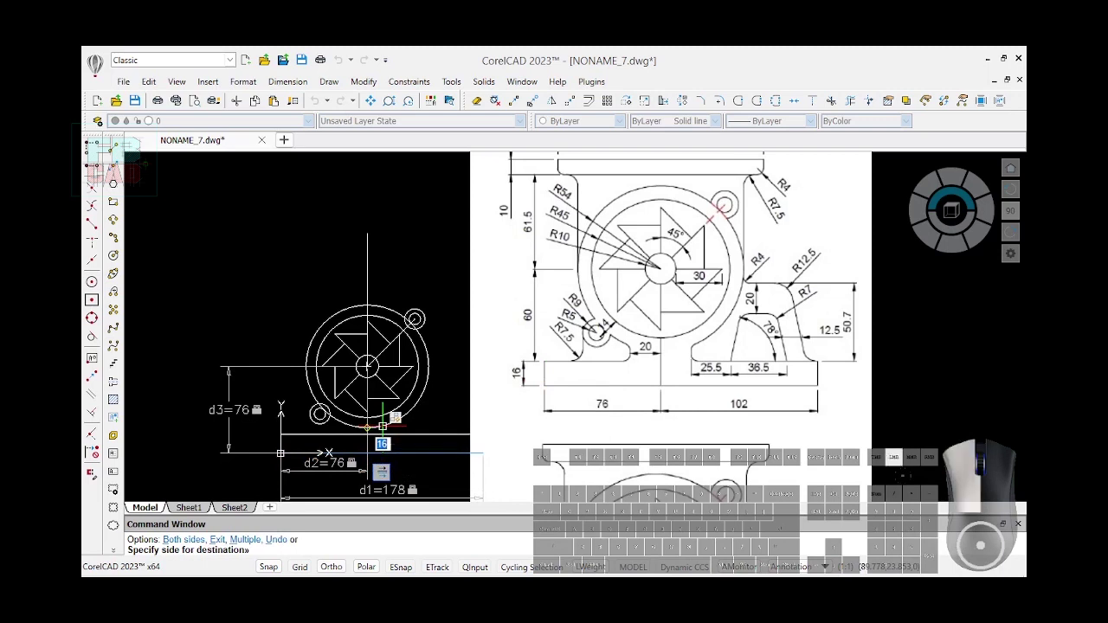
click(382, 426)
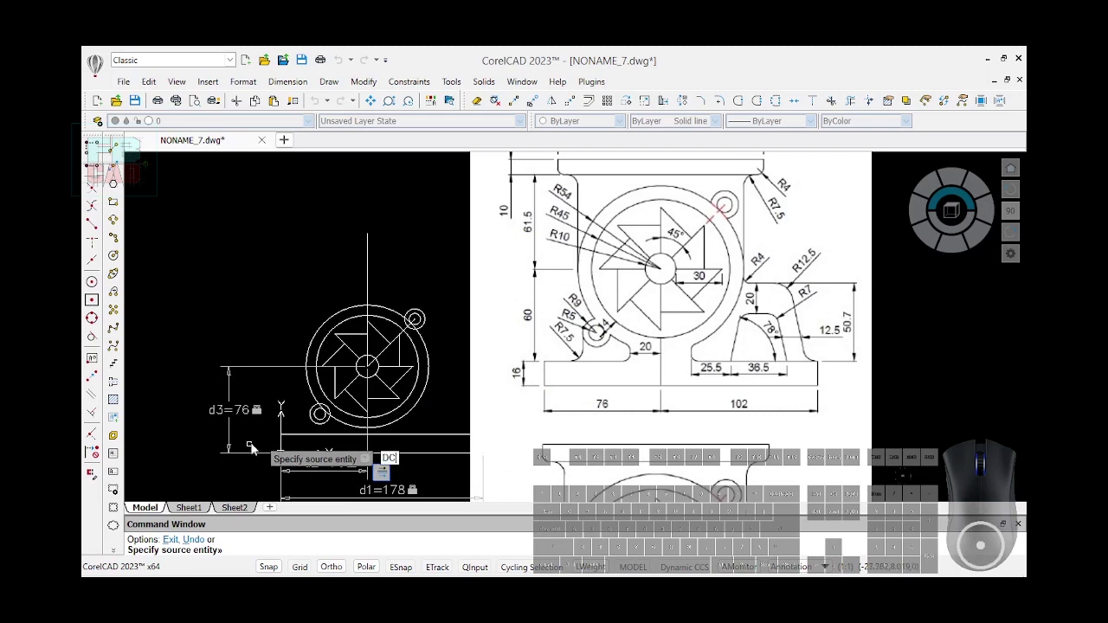
text(DCLI)
key(Escape)
Add a vertical linear dimensional constraint of 16 between the left ends of the two base lines
text(DCL)
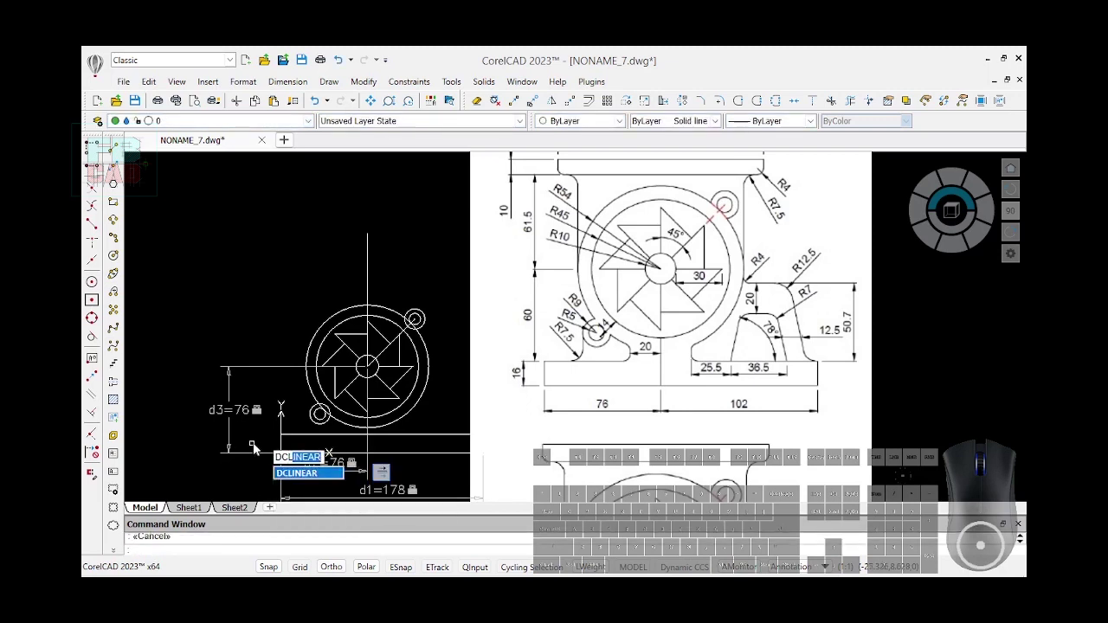
key(Return)
click(281, 453)
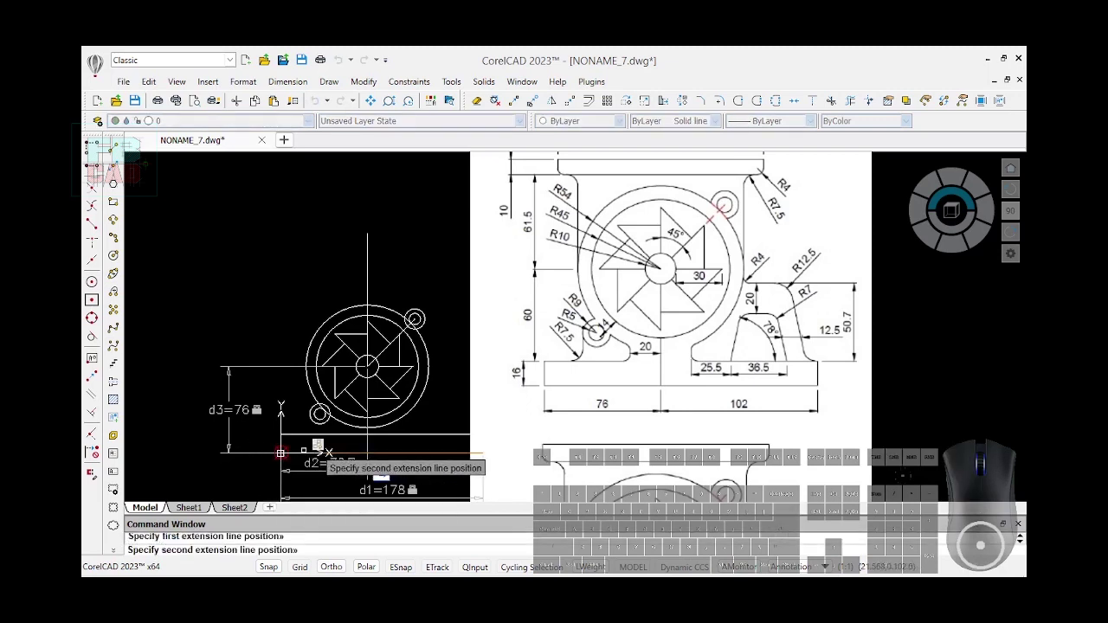
click(280, 407)
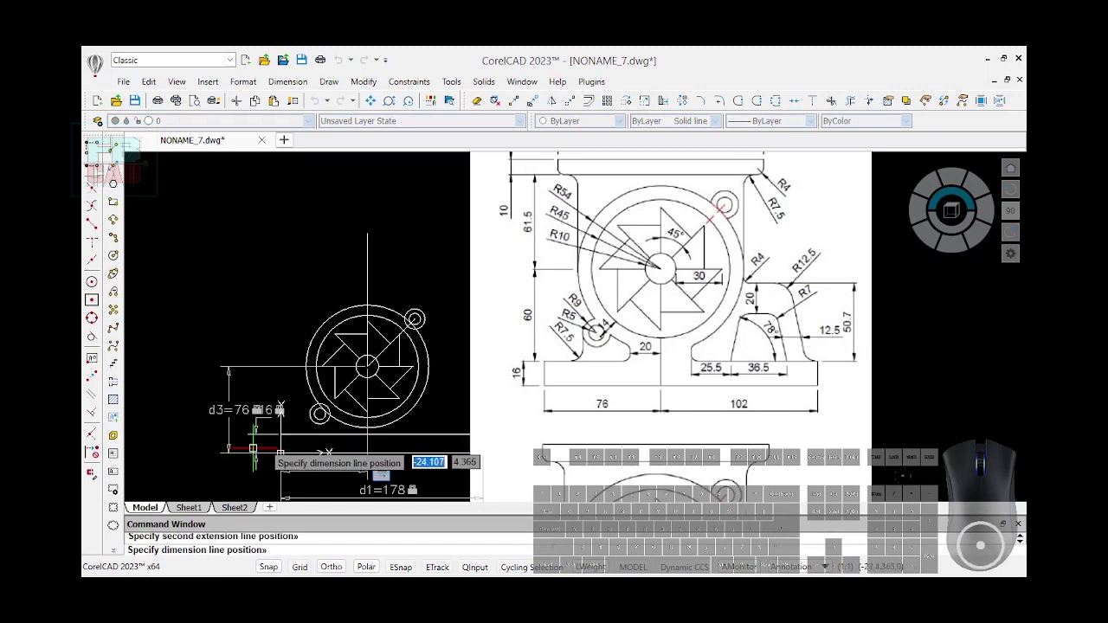
click(253, 448)
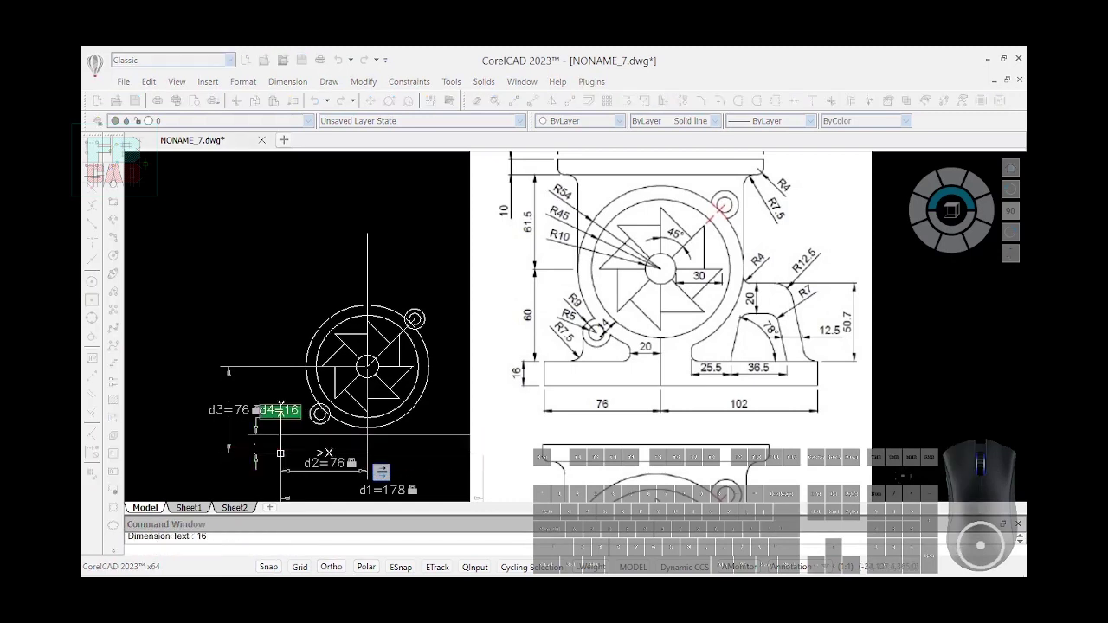
Apply a horizontal constraint to the upper base line
text(GCHORIZONTAL)
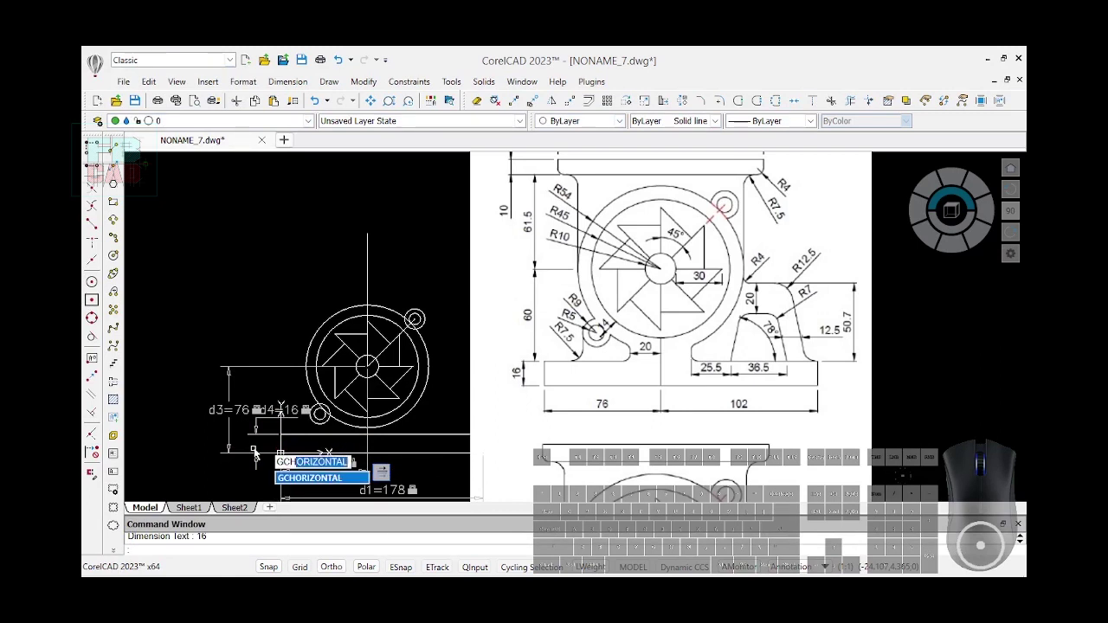
key(Return)
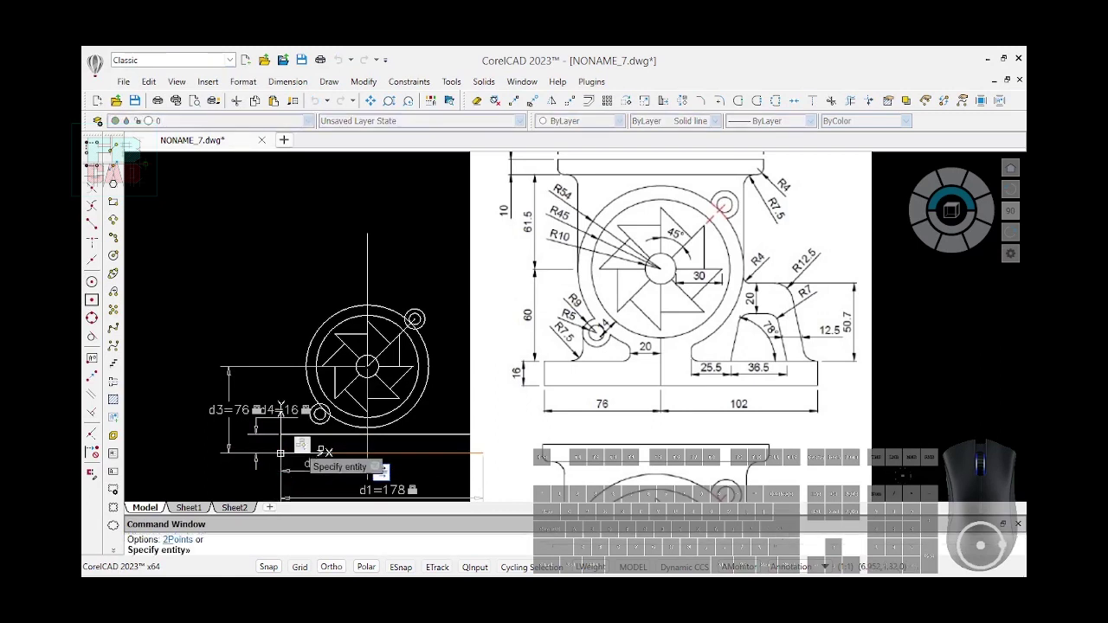
click(377, 434)
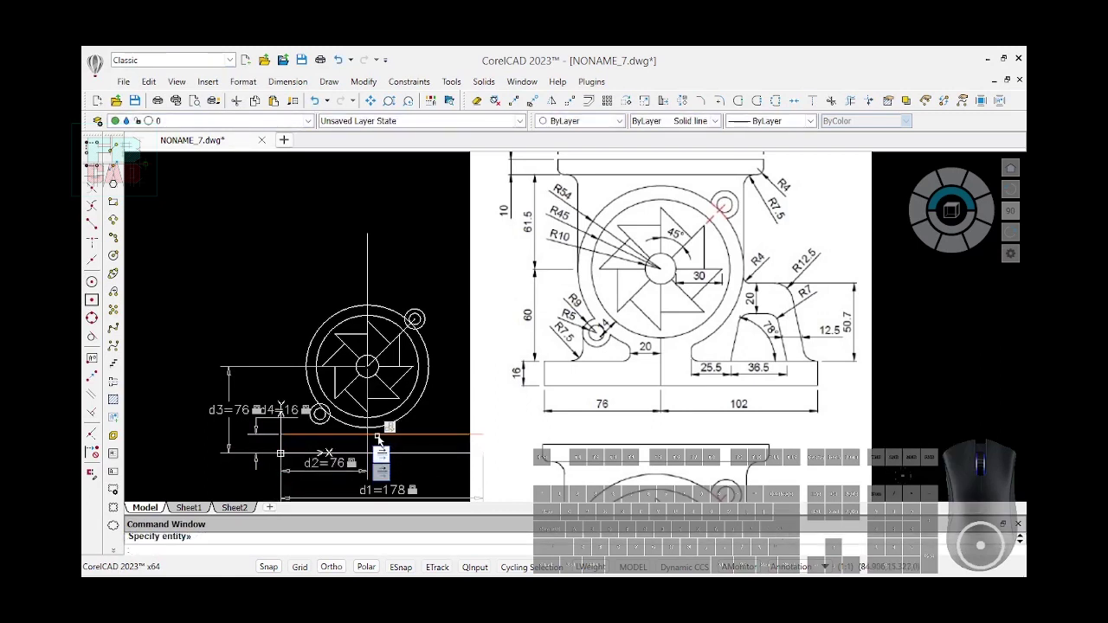
Move the reference drawing image away from the sketch so that it no longer covers the base lines
scroll(185, 323, down, 2)
scroll(197, 336, up, 1)
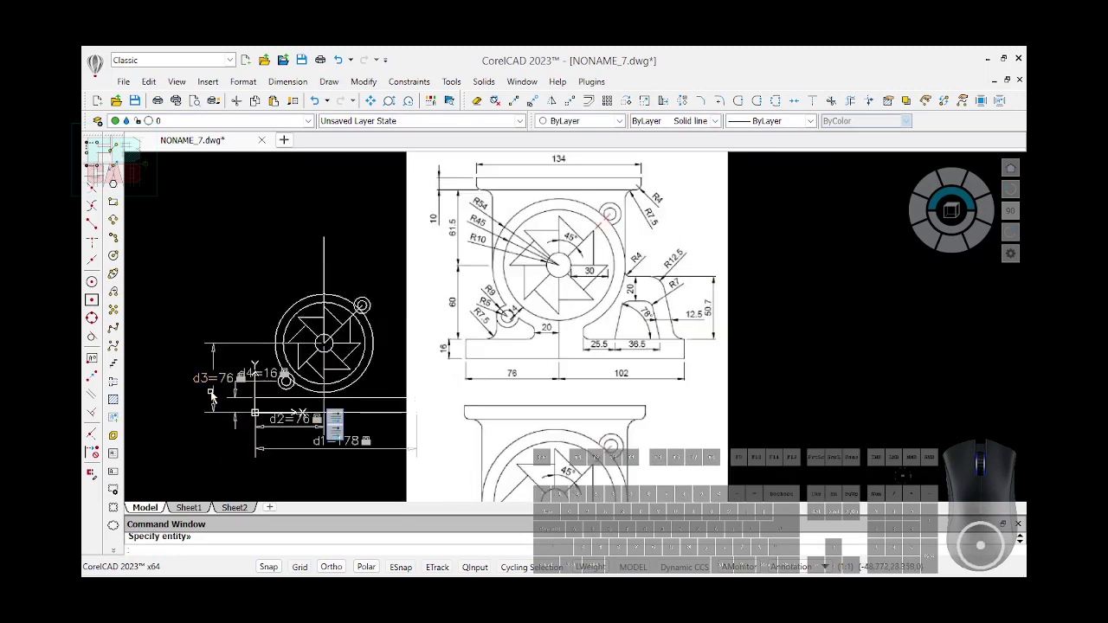
click(409, 198)
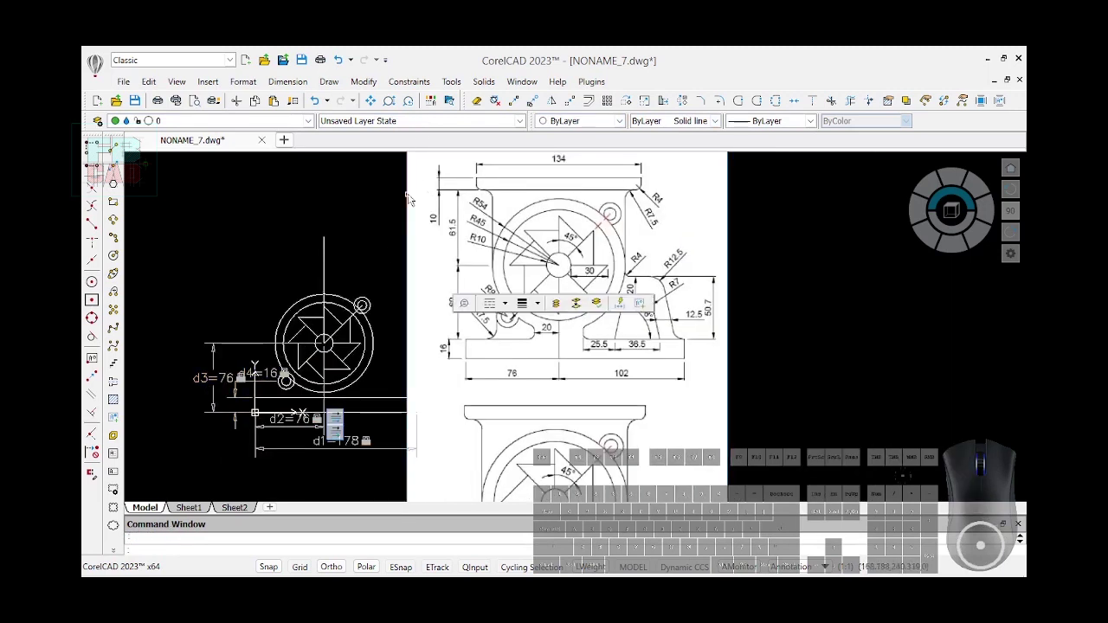
drag(408, 198, 464, 205)
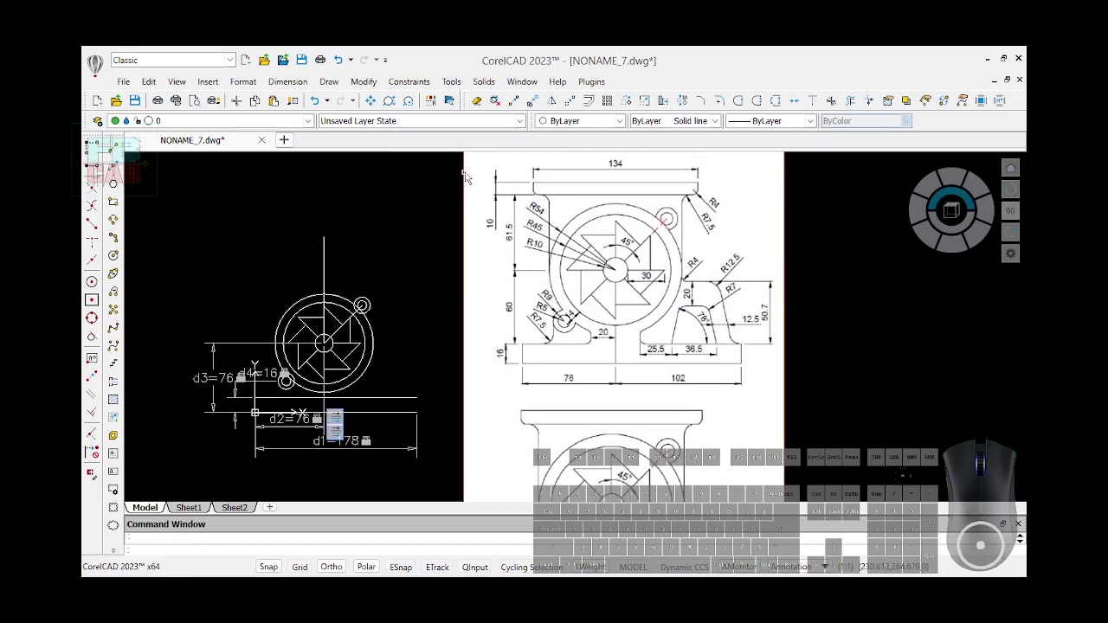
click(474, 194)
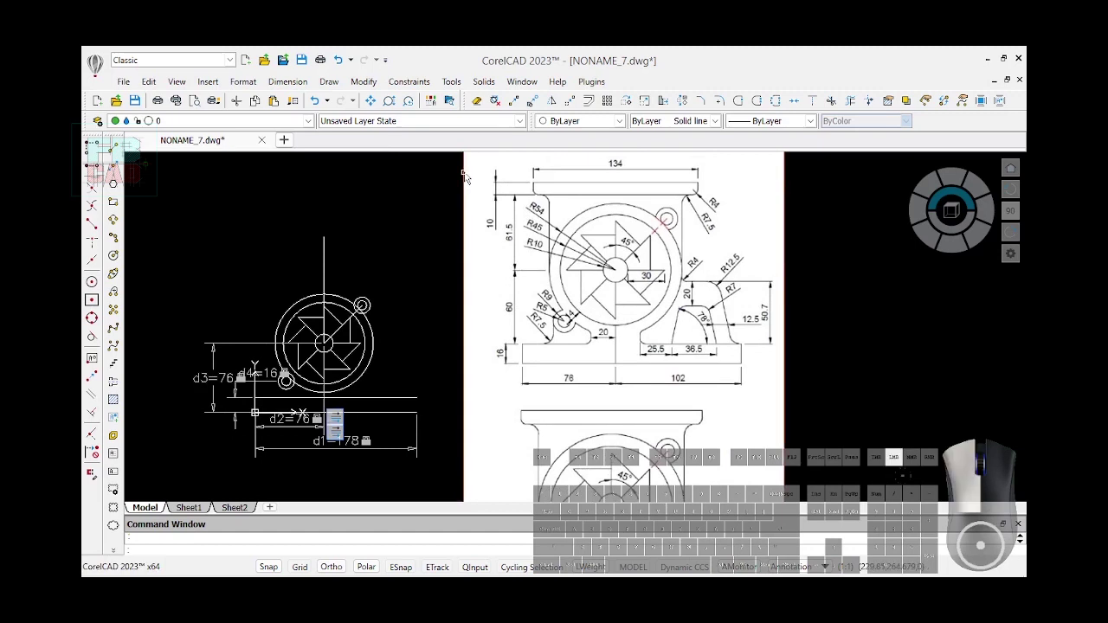
click(487, 236)
drag(464, 214, 474, 256)
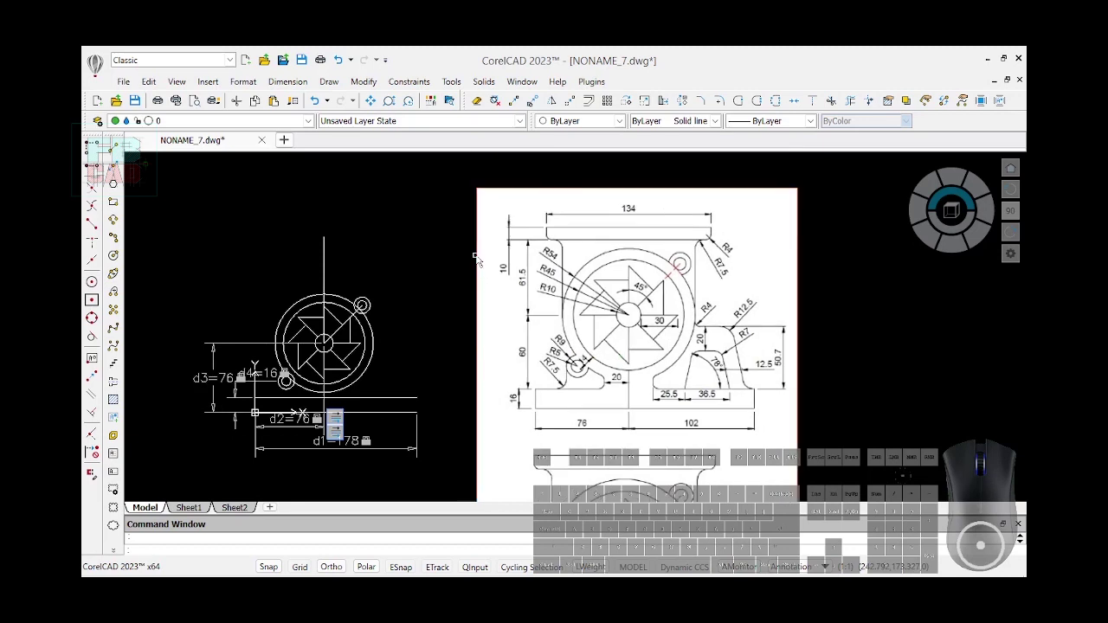
scroll(154, 377, up, 1)
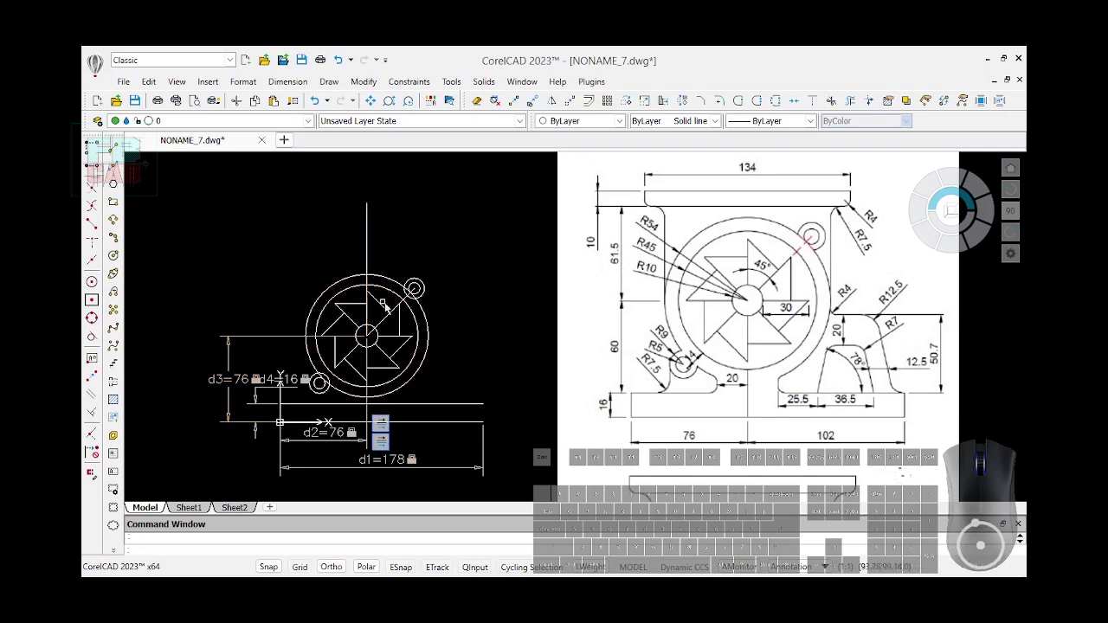
click(368, 263)
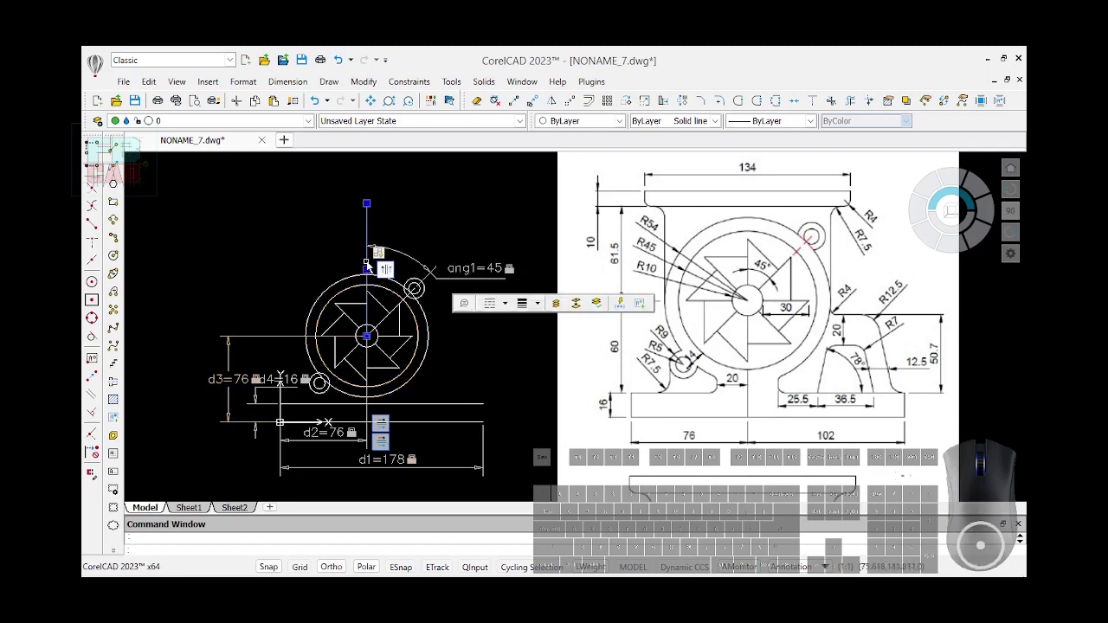
click(812, 101)
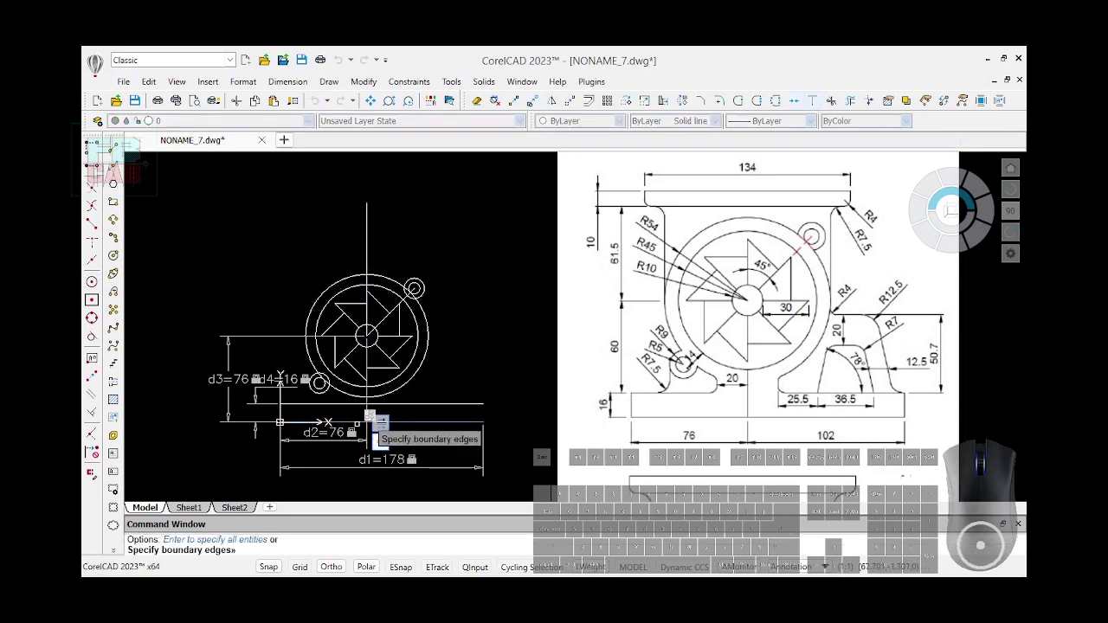
click(367, 252)
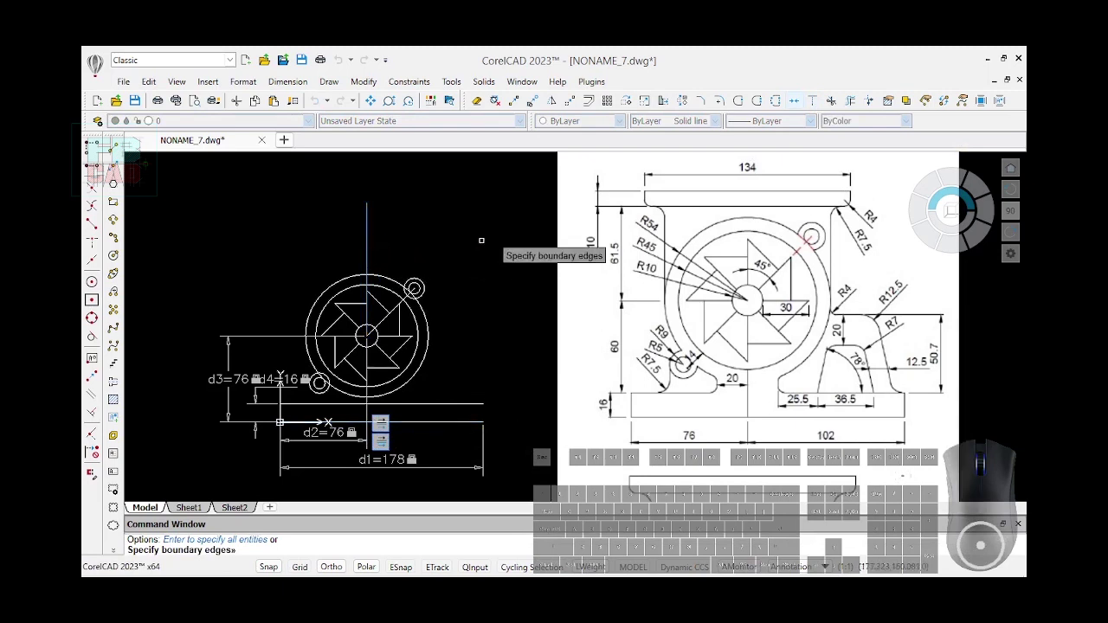
key(Escape)
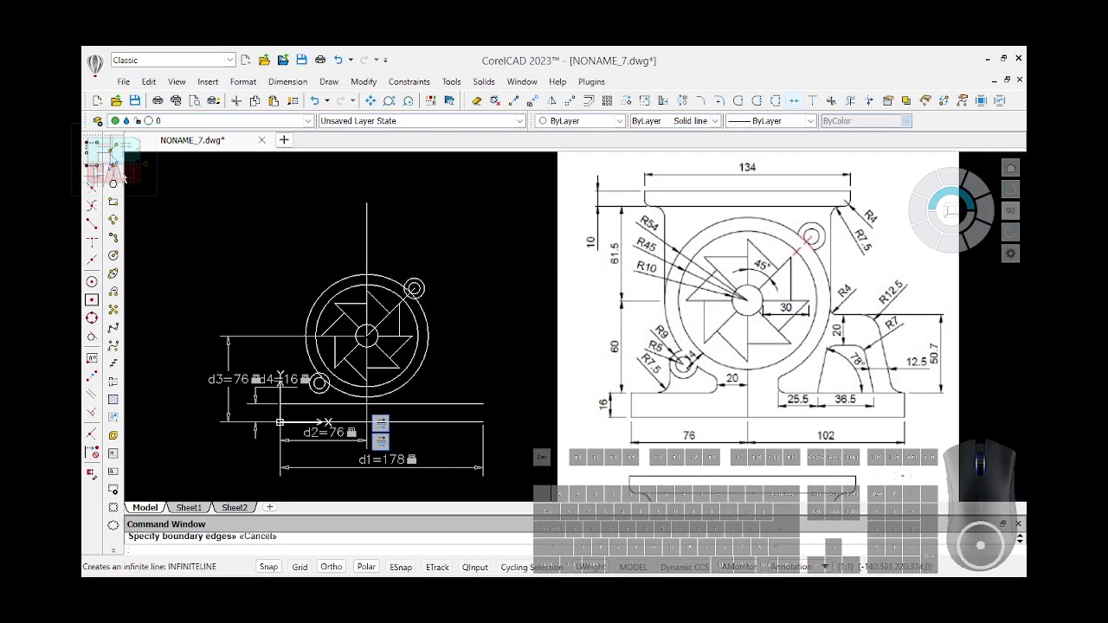
Draw a vertical line from the rotor centre straight down to the bottom base line
click(113, 156)
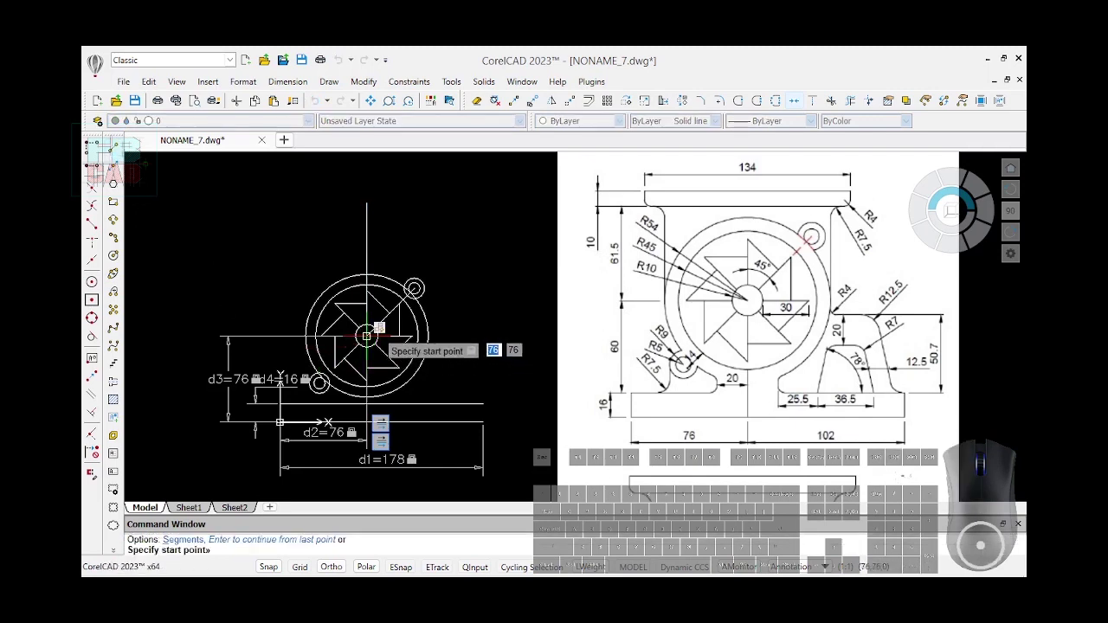
click(367, 336)
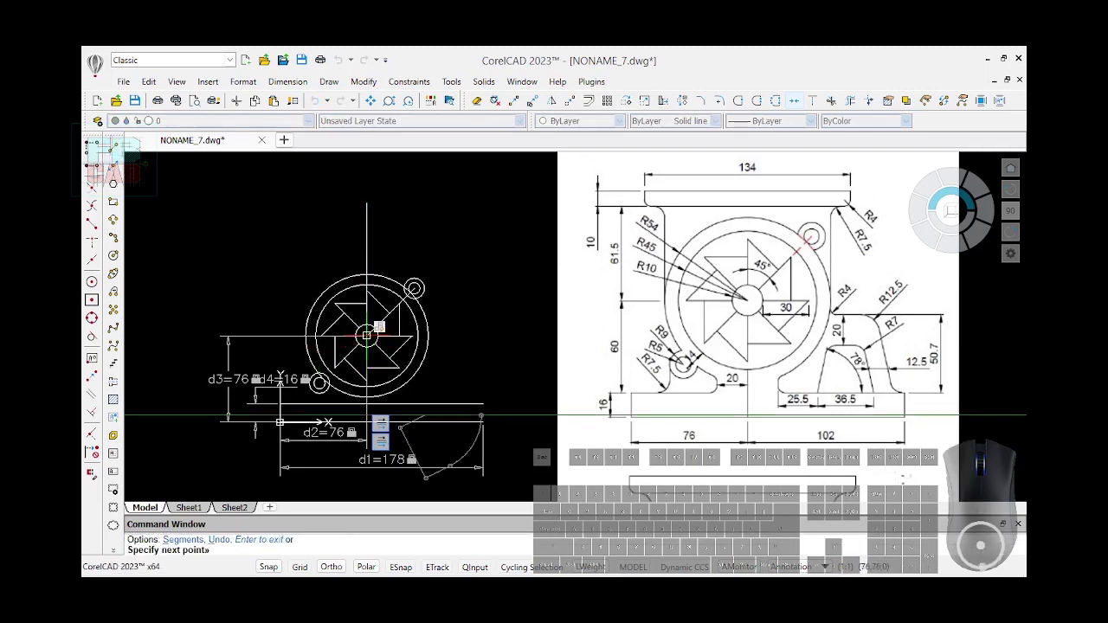
click(368, 423)
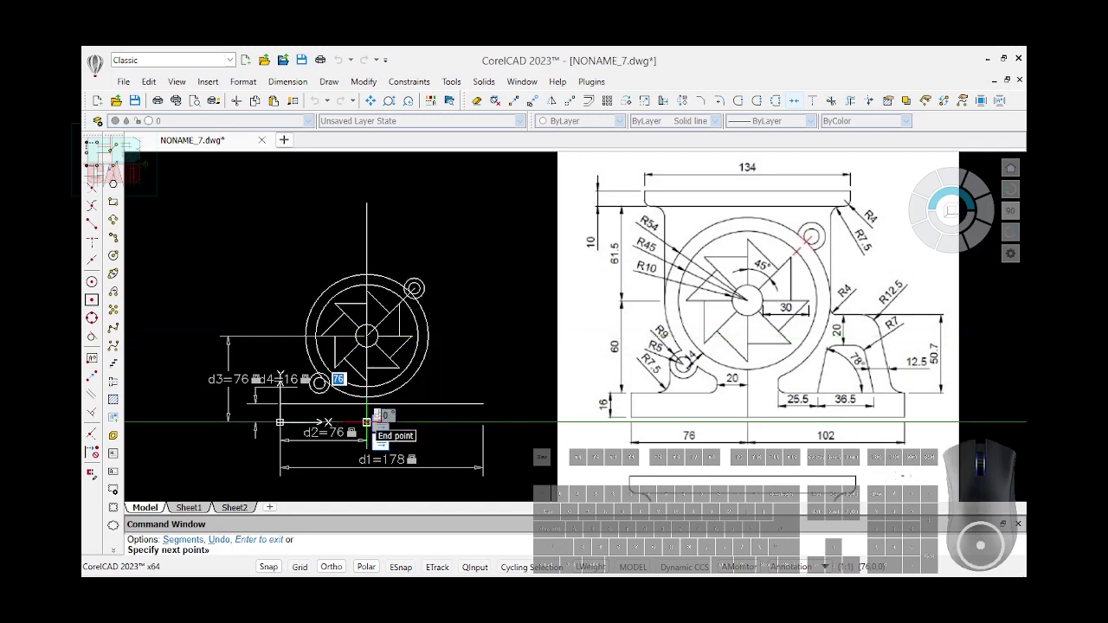
key(Return)
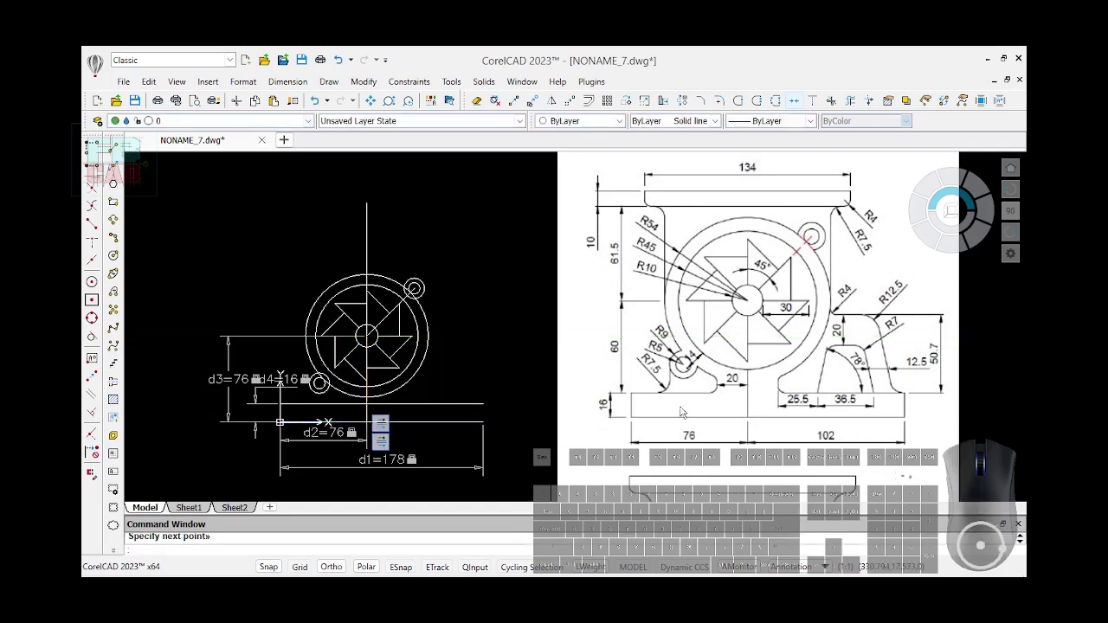
Offset the vertical line below the rotor centre 20 to the left
text(o)
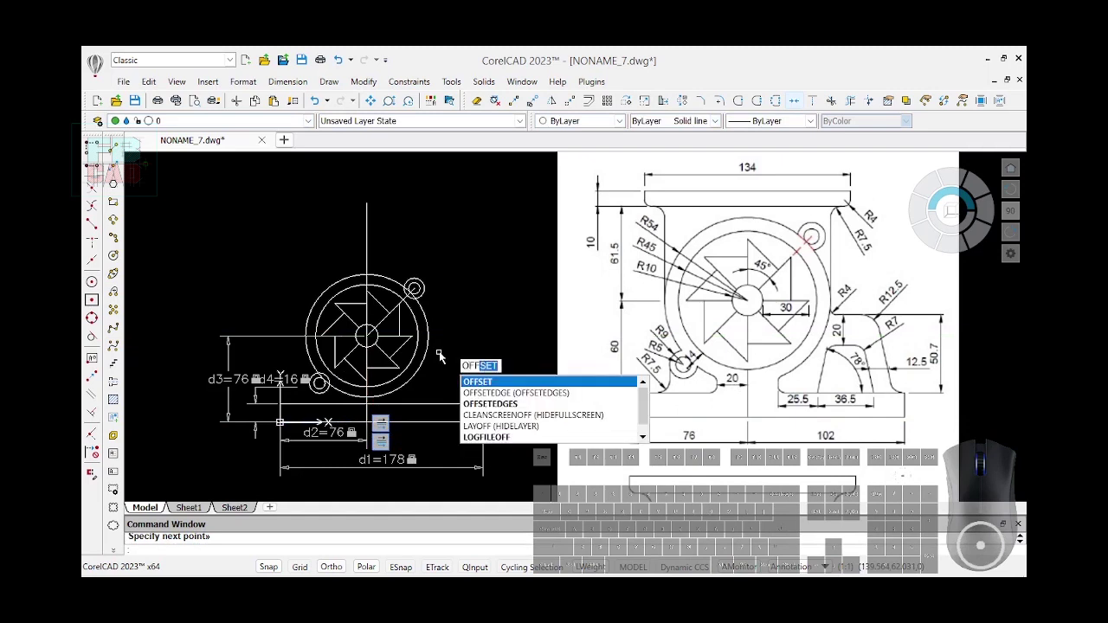
text(ff)
key(Return)
text(2)
key(Return)
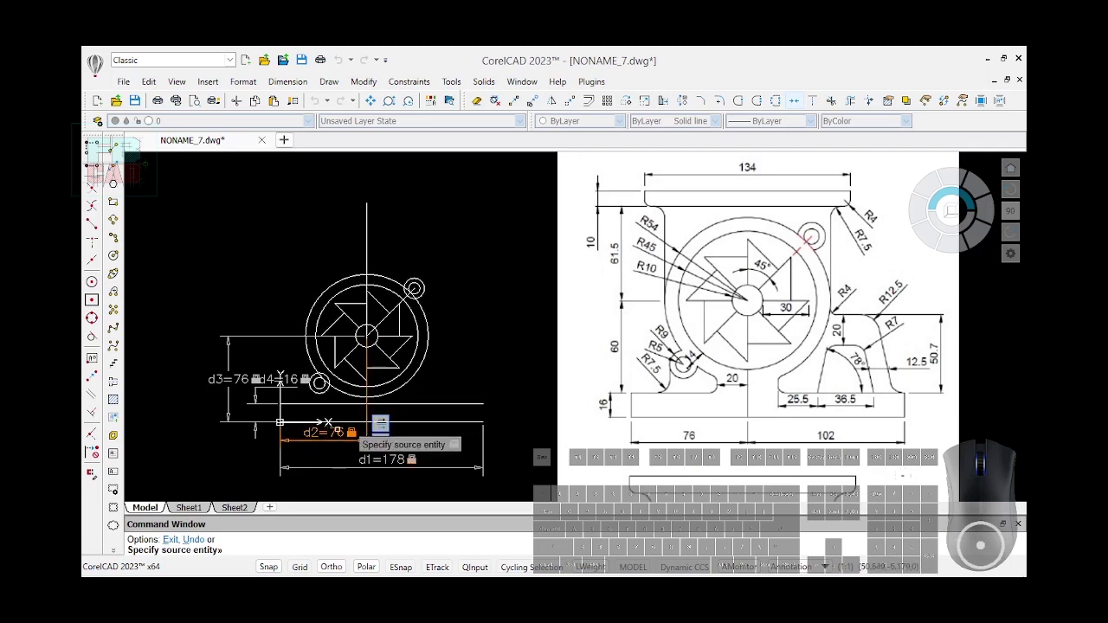
scroll(338, 425, up, 3)
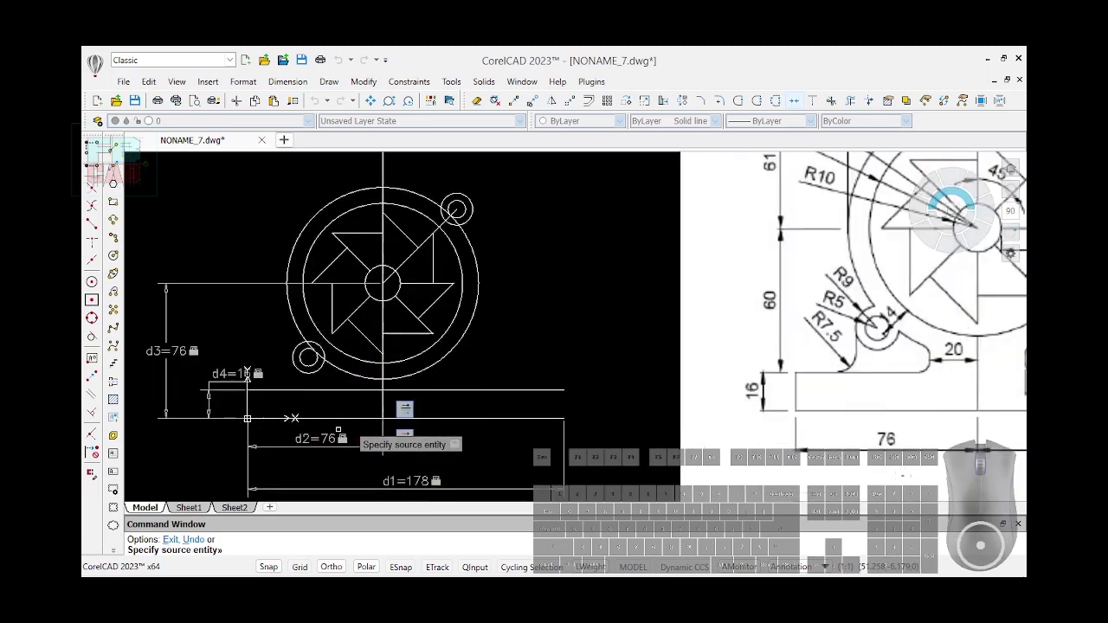
click(393, 396)
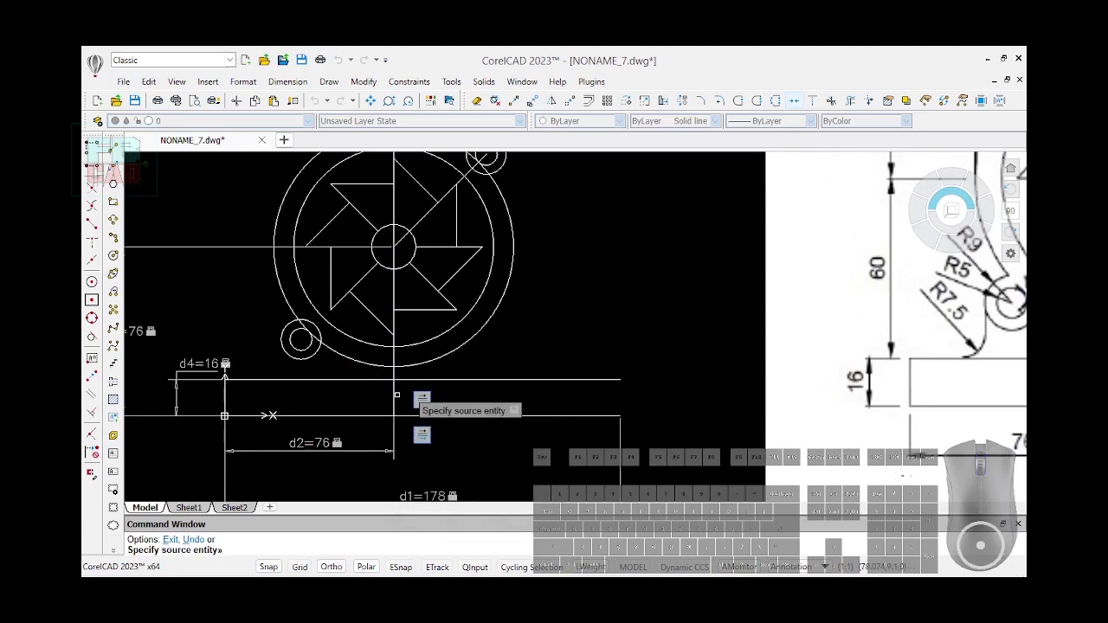
click(395, 389)
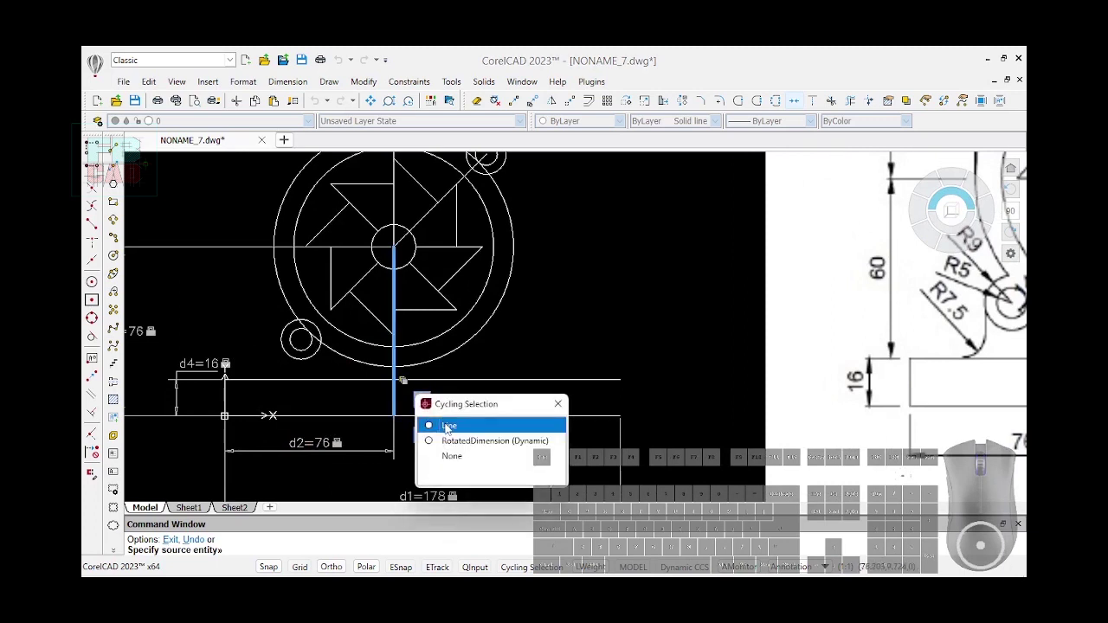
click(448, 426)
click(353, 406)
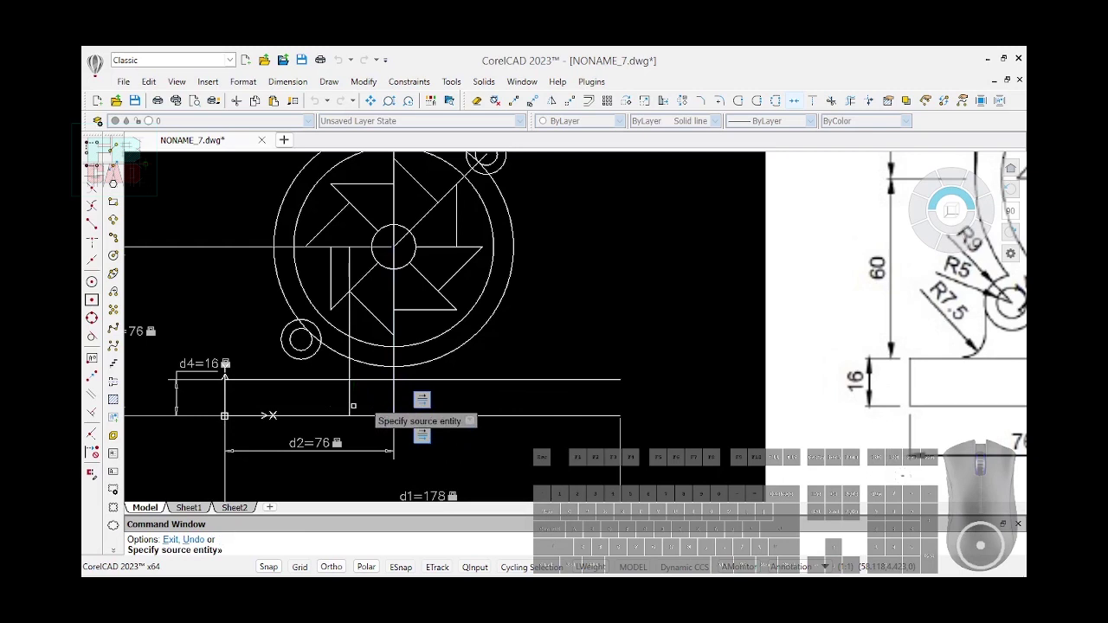
key(Escape)
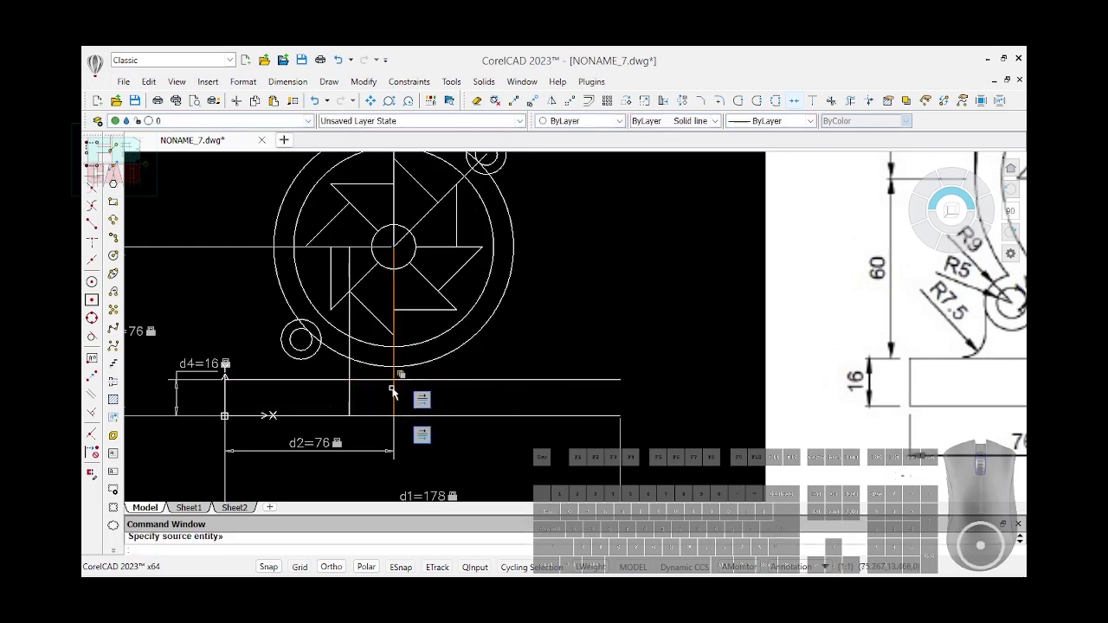
Offset the same vertical centre line 20 to the right
click(395, 398)
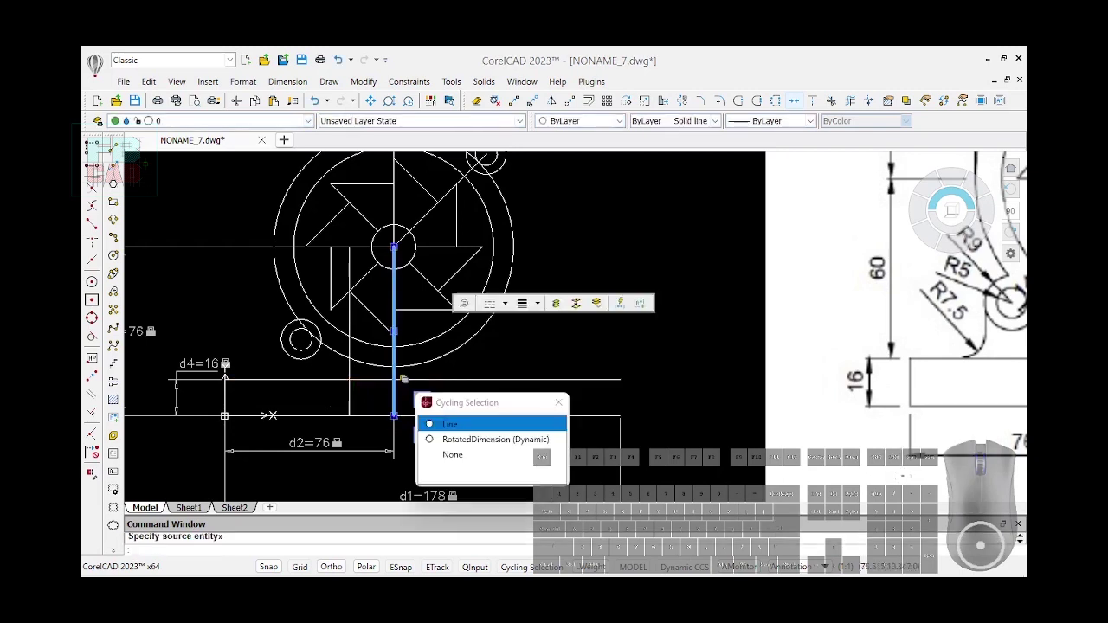
click(448, 424)
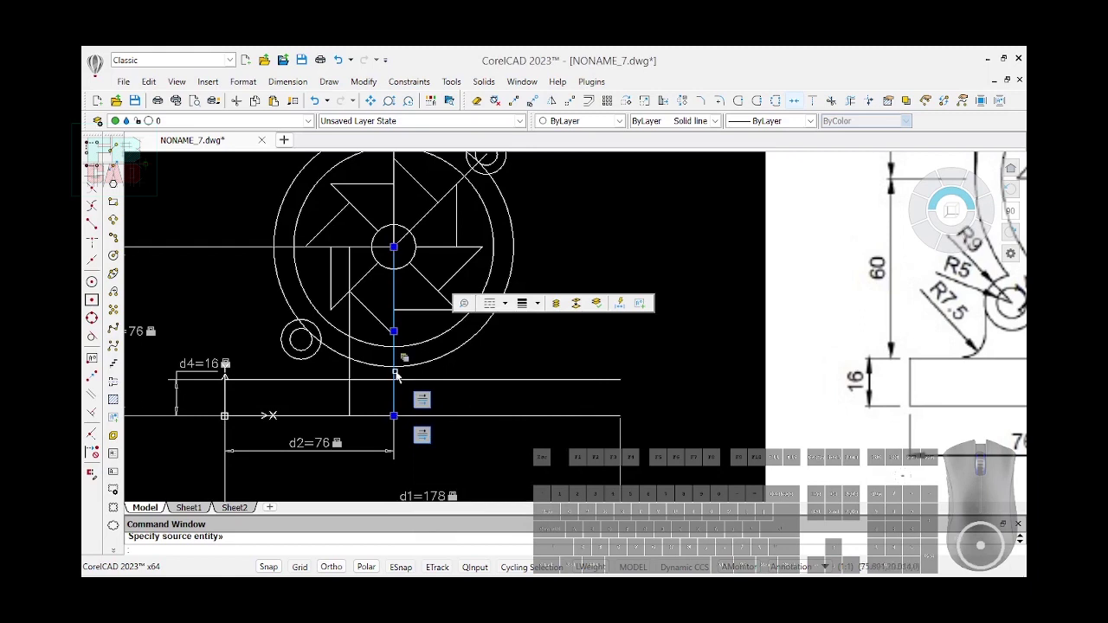
key(Return)
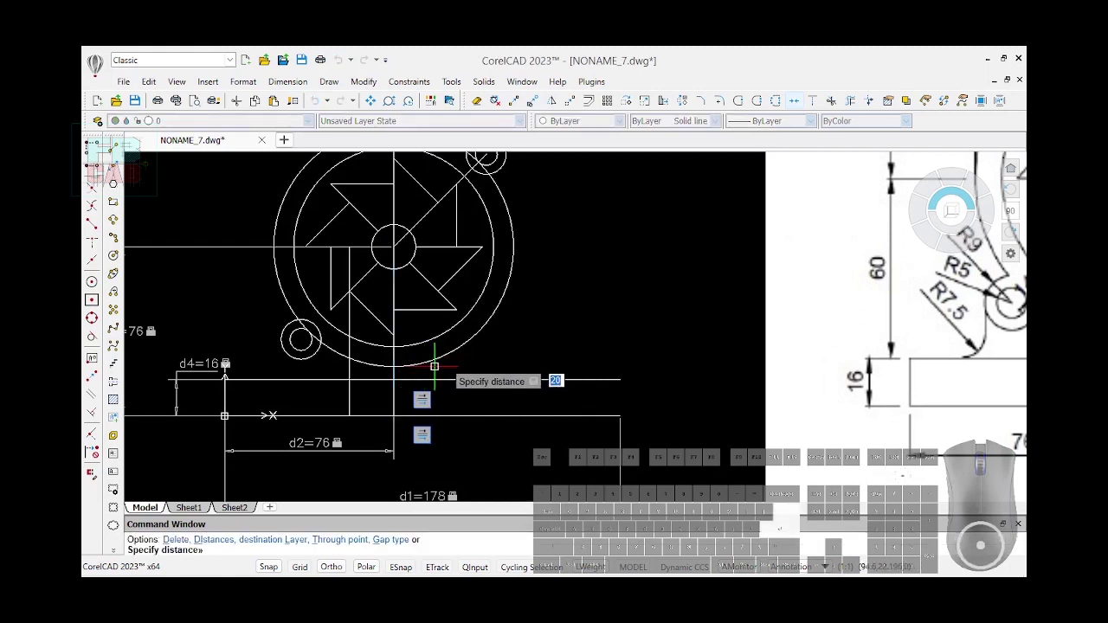
key(Return)
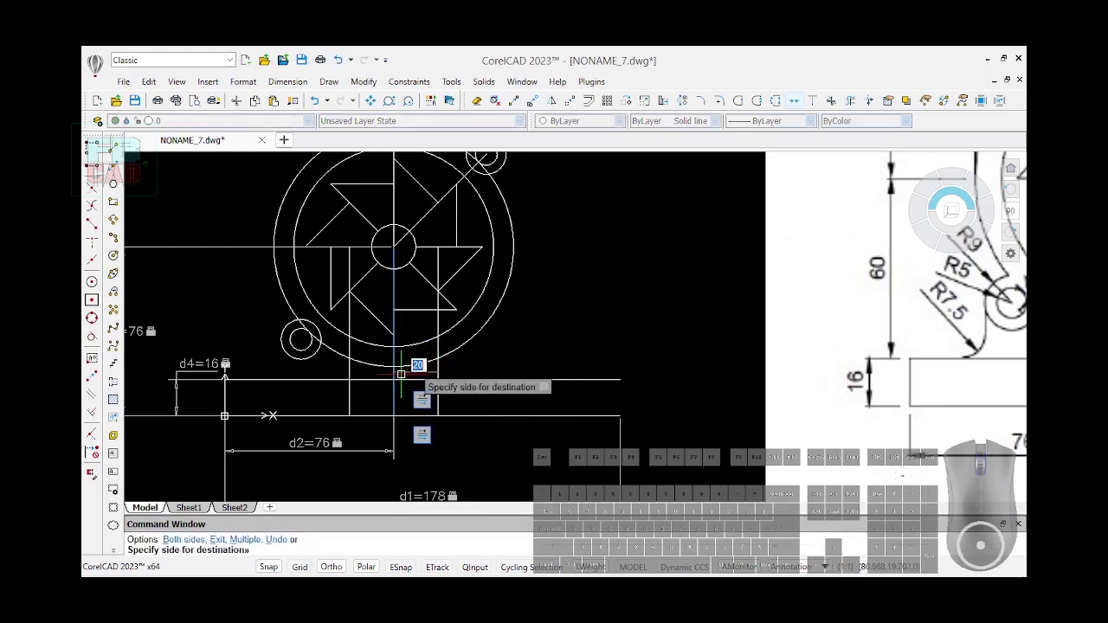
click(470, 367)
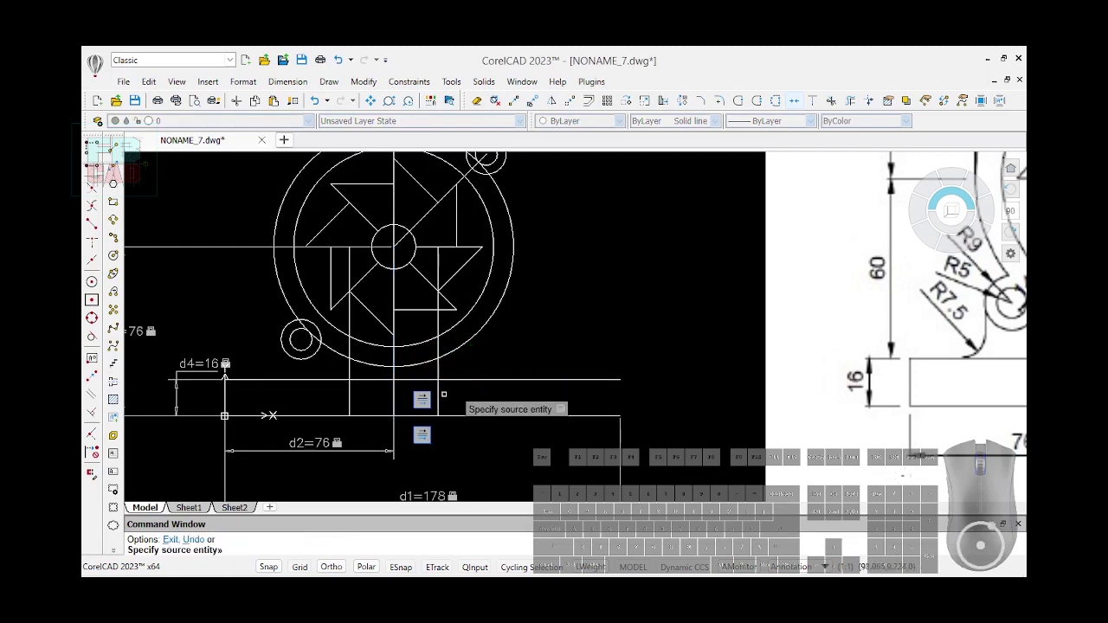
Trim the two offset lines between the housing circles and delete their leftover segments inside the inner circle
scroll(444, 390, down, 2)
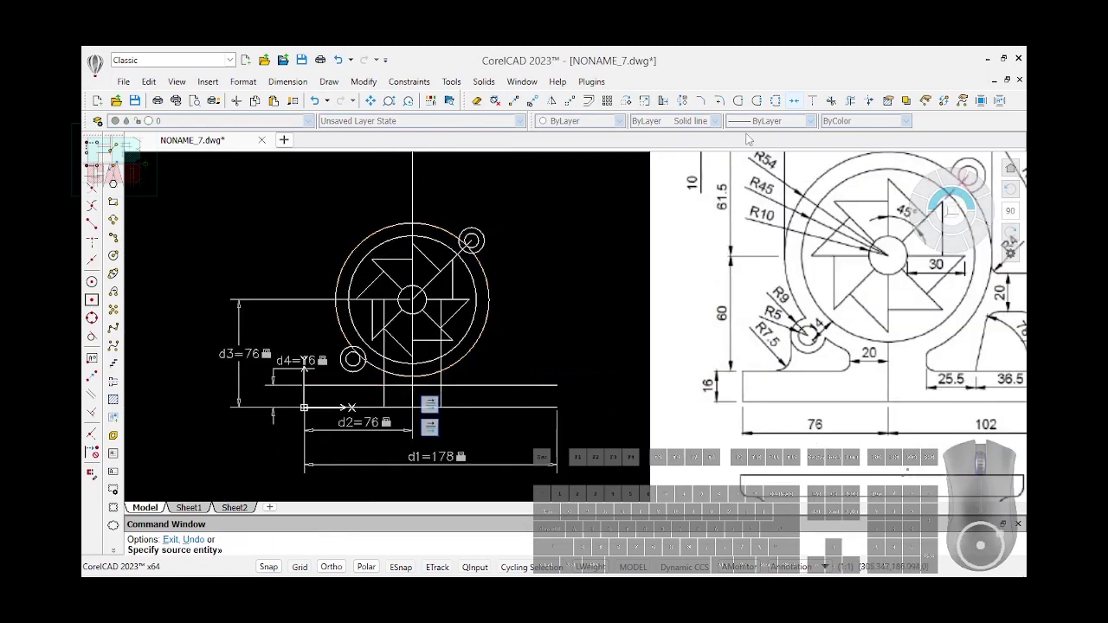
click(851, 102)
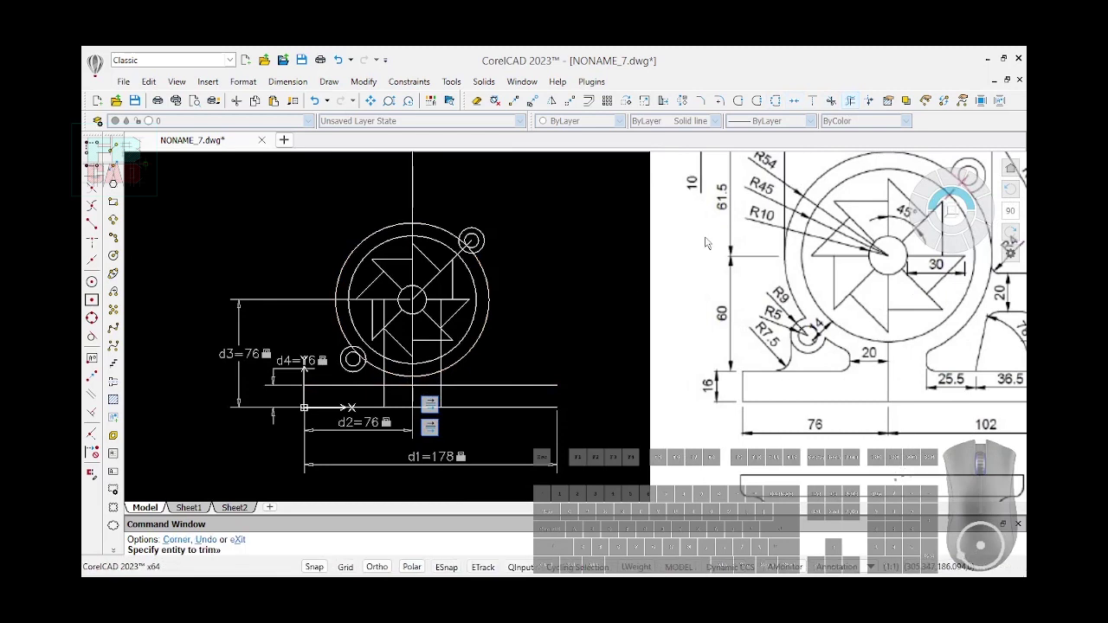
scroll(450, 376, up, 2)
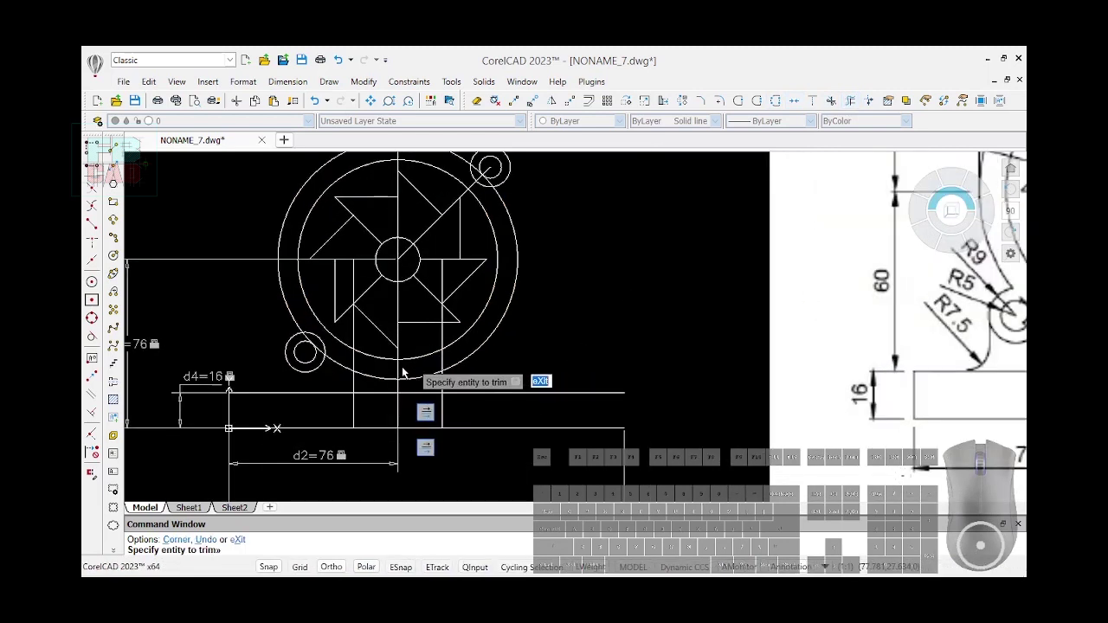
scroll(368, 374, down, 2)
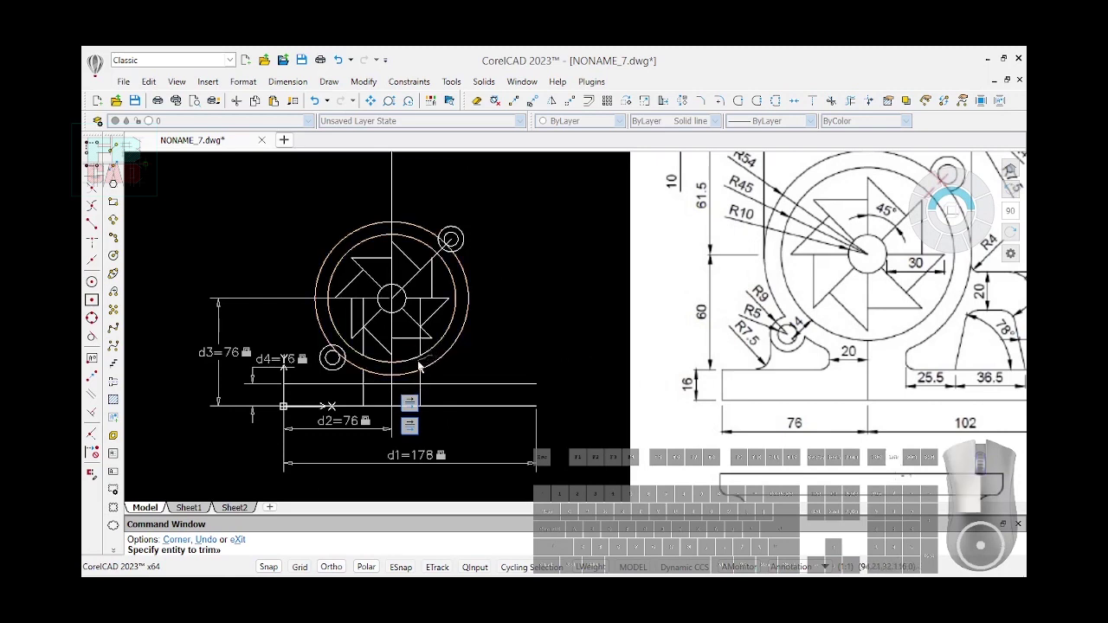
click(476, 101)
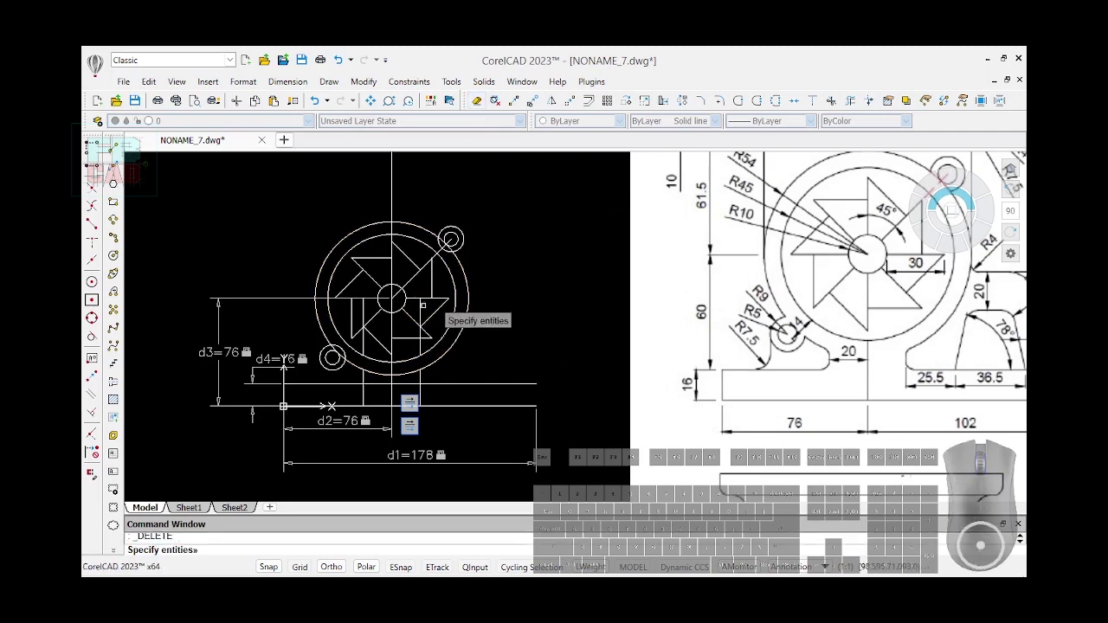
click(362, 321)
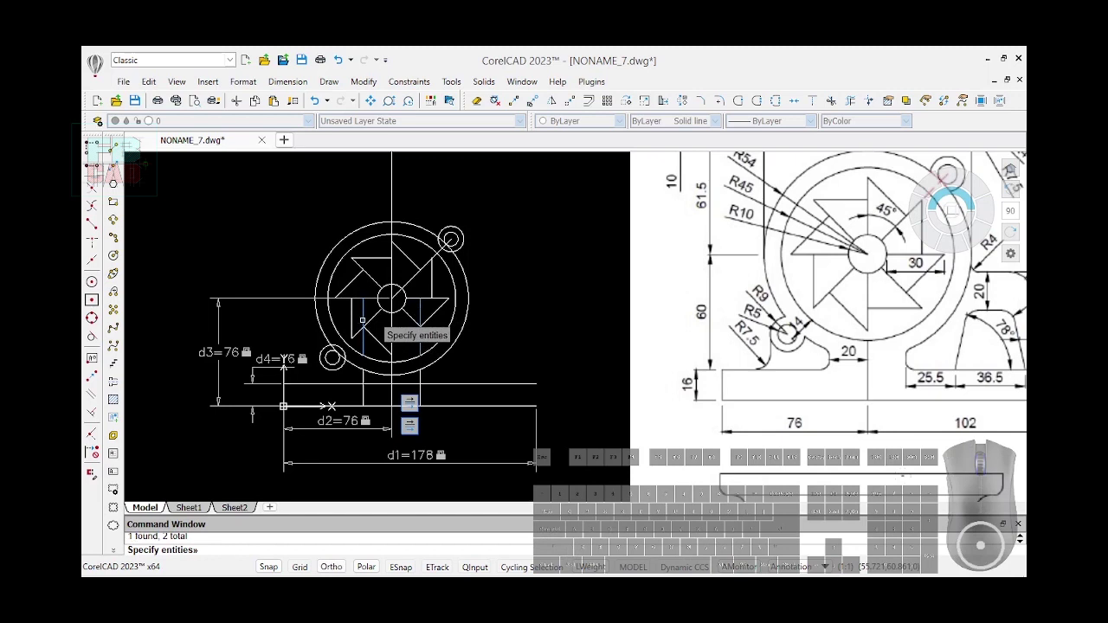
key(Return)
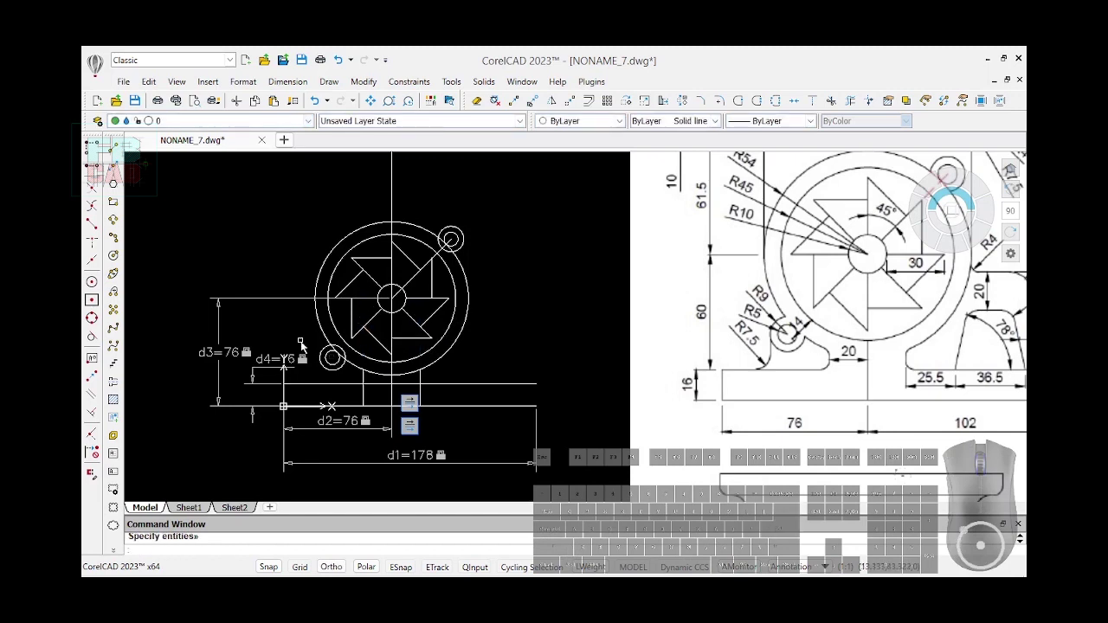
Hide all dynamic dimensions in the drawing
click(414, 83)
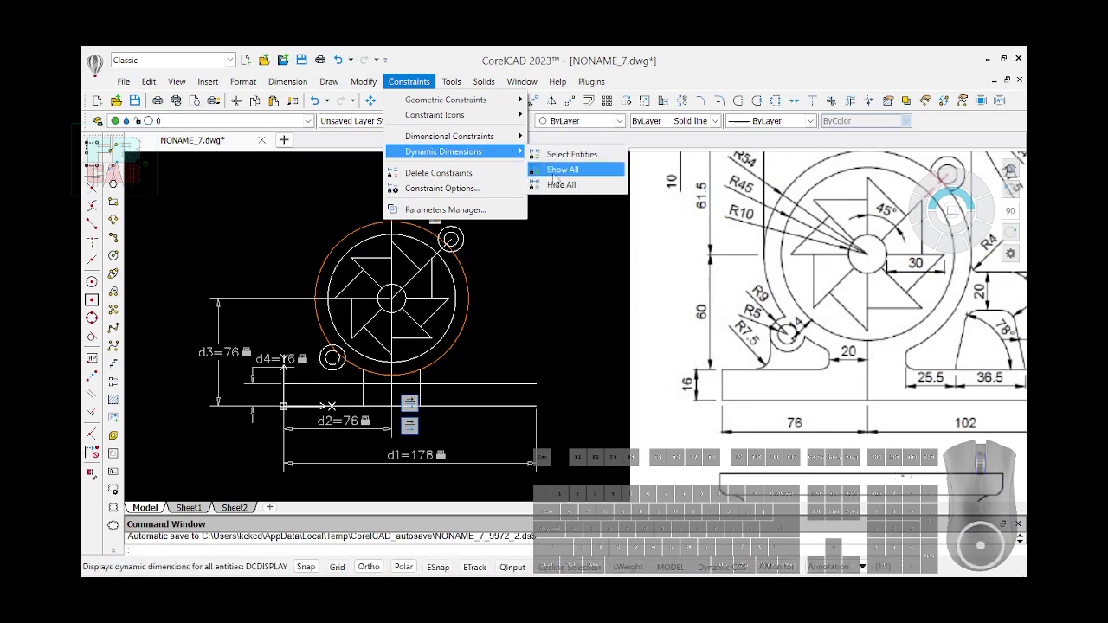
click(555, 183)
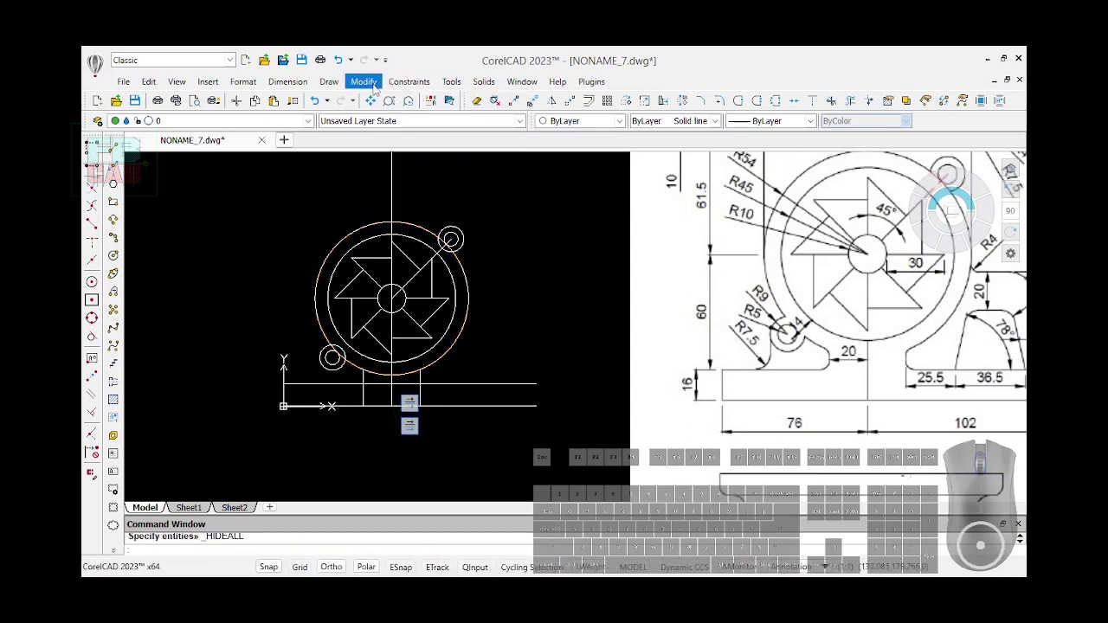
Hide all geometric constraint icons in the drawing
click(409, 82)
mouse_move(459, 115)
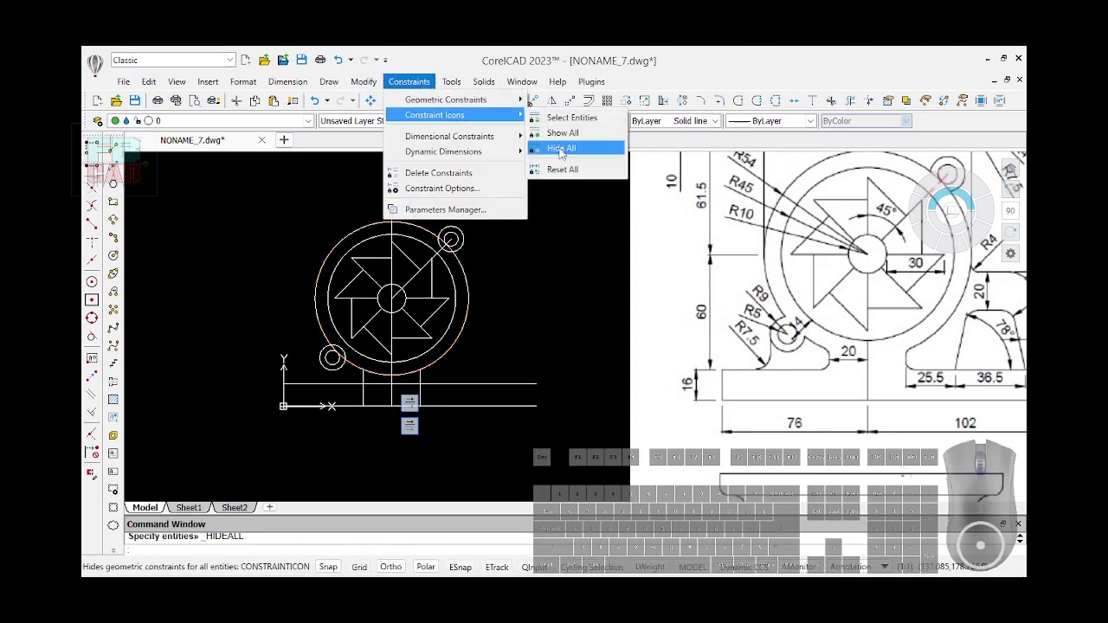
click(561, 149)
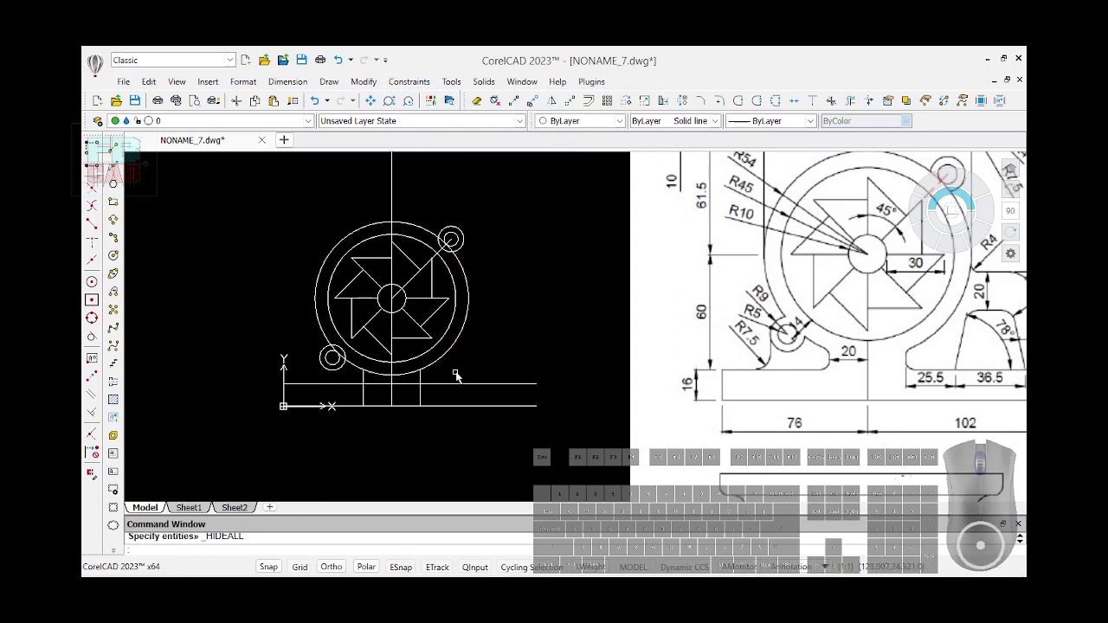
Trim the base's upper line and the outer housing circle between the two vertical support lines
click(851, 102)
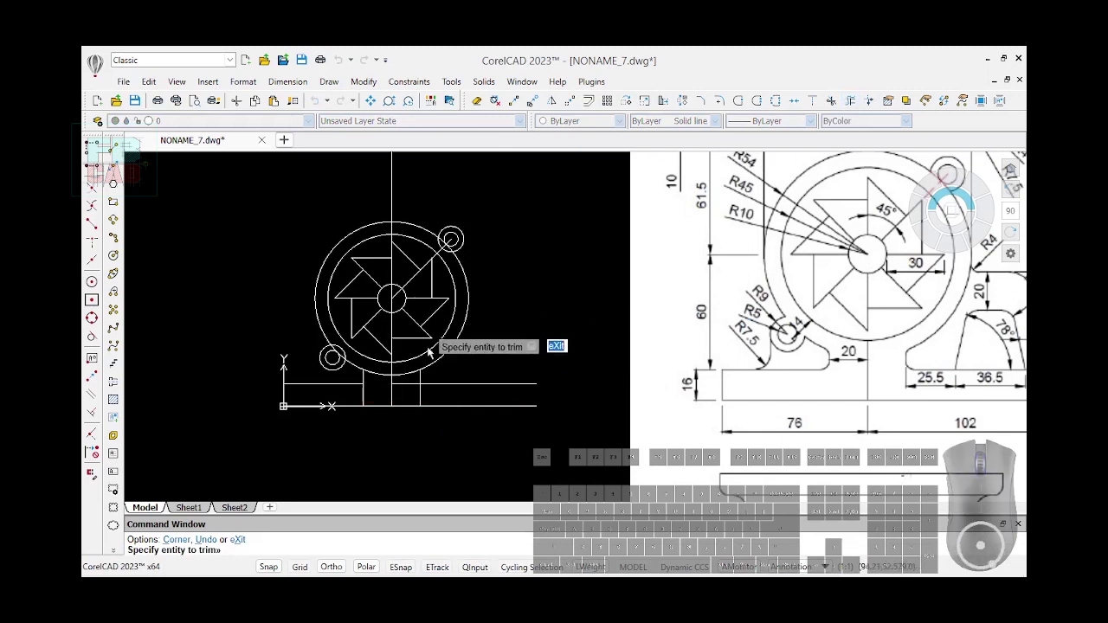
click(411, 390)
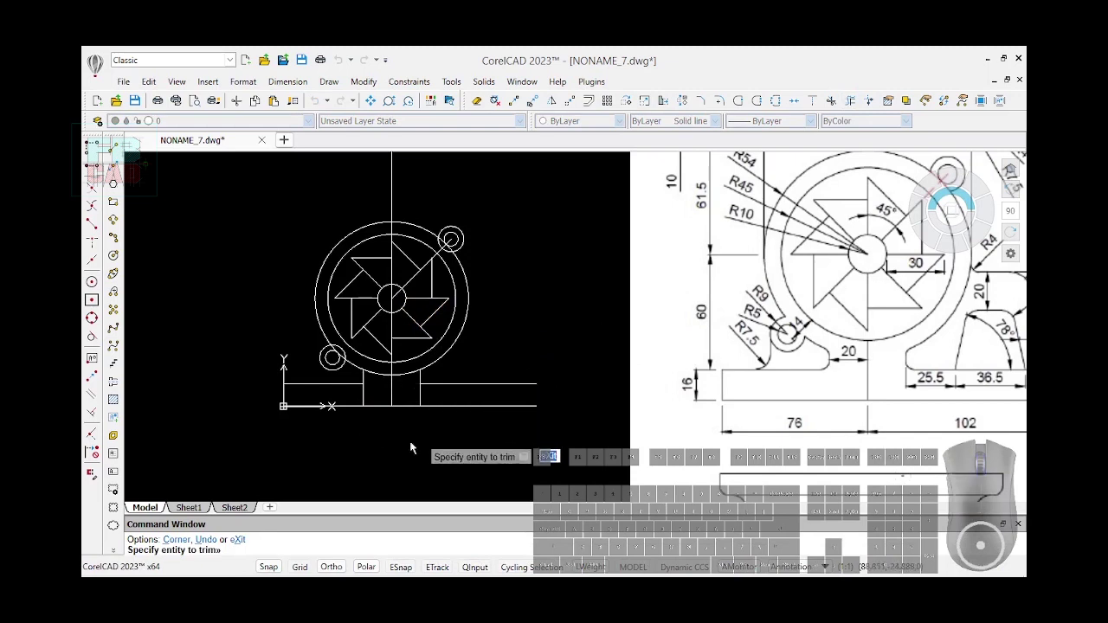
click(401, 391)
click(379, 385)
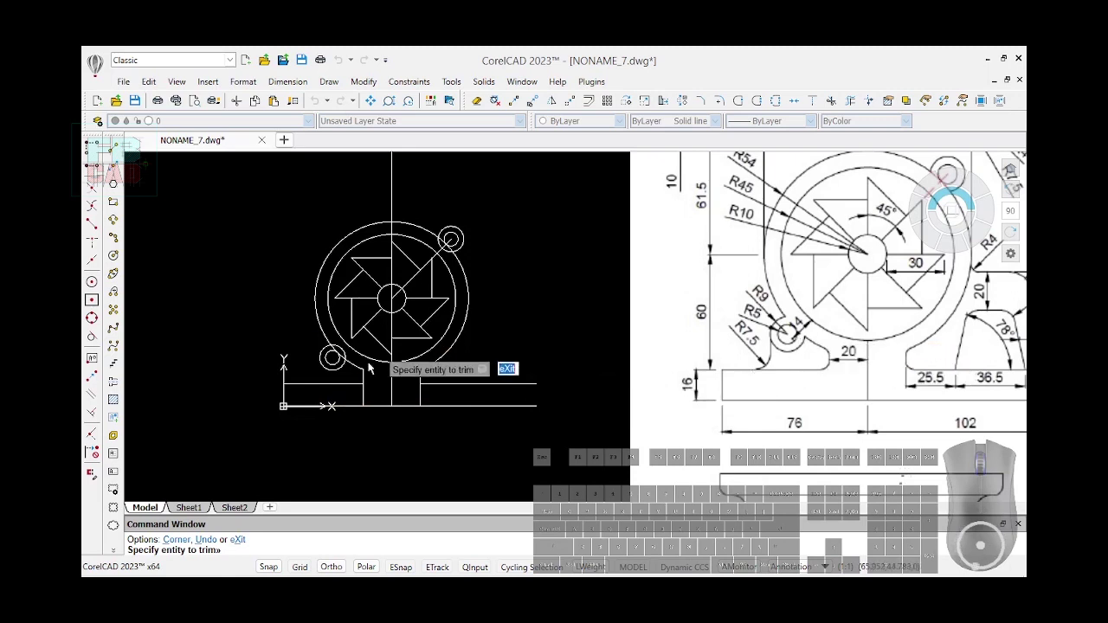
scroll(362, 371, up, 2)
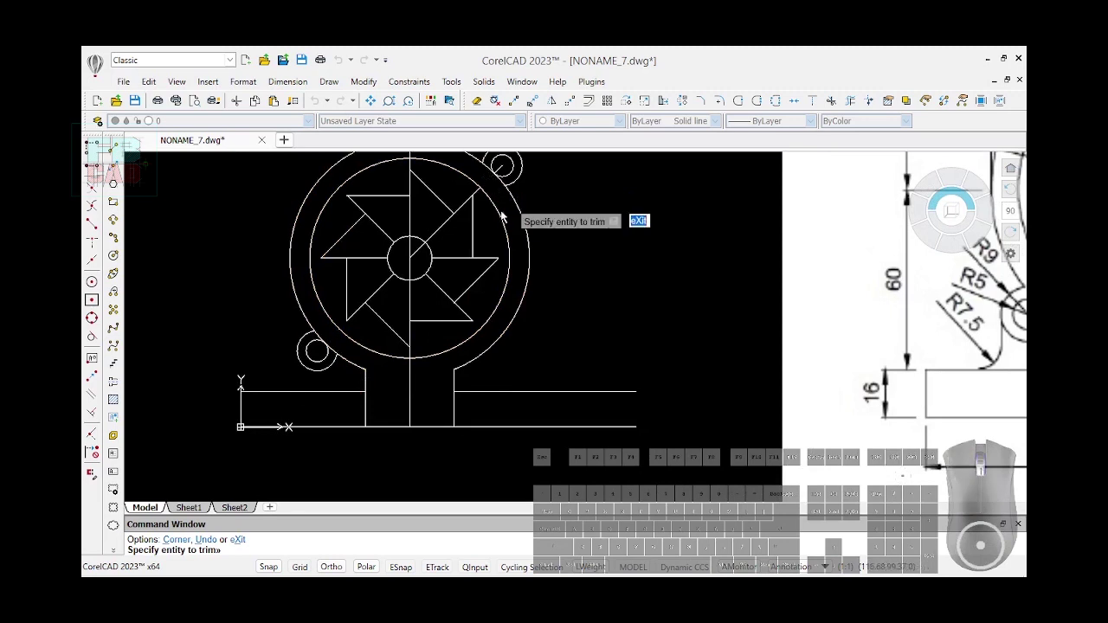
scroll(518, 219, down, 2)
scroll(364, 275, down, 1)
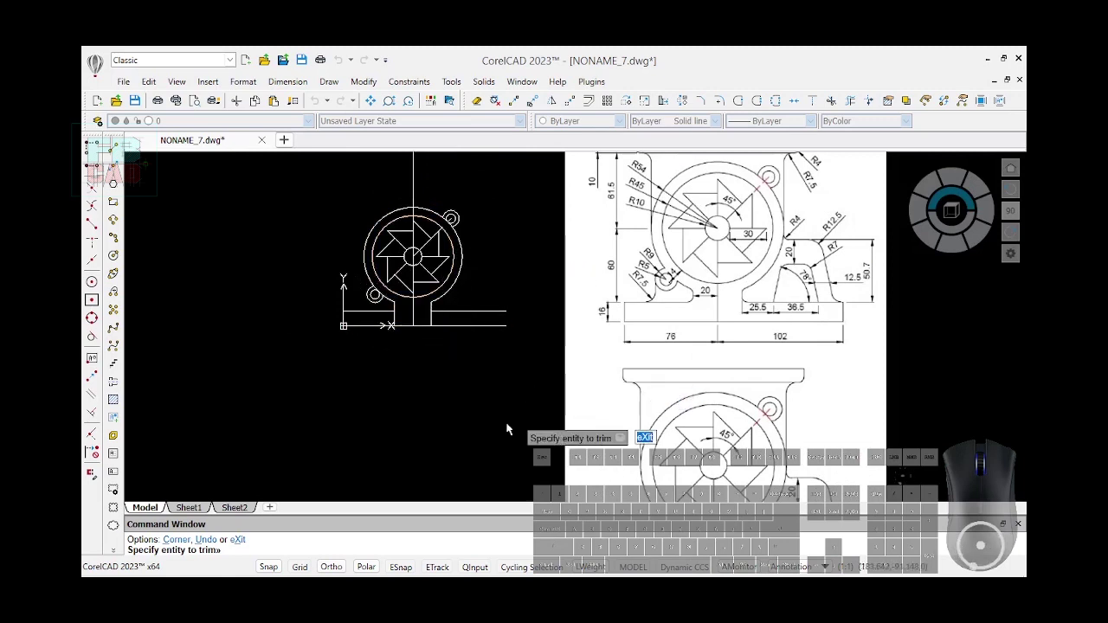
Draw 16-high vertical lines closing the left and right ends of the base
click(105, 151)
scroll(307, 329, up, 2)
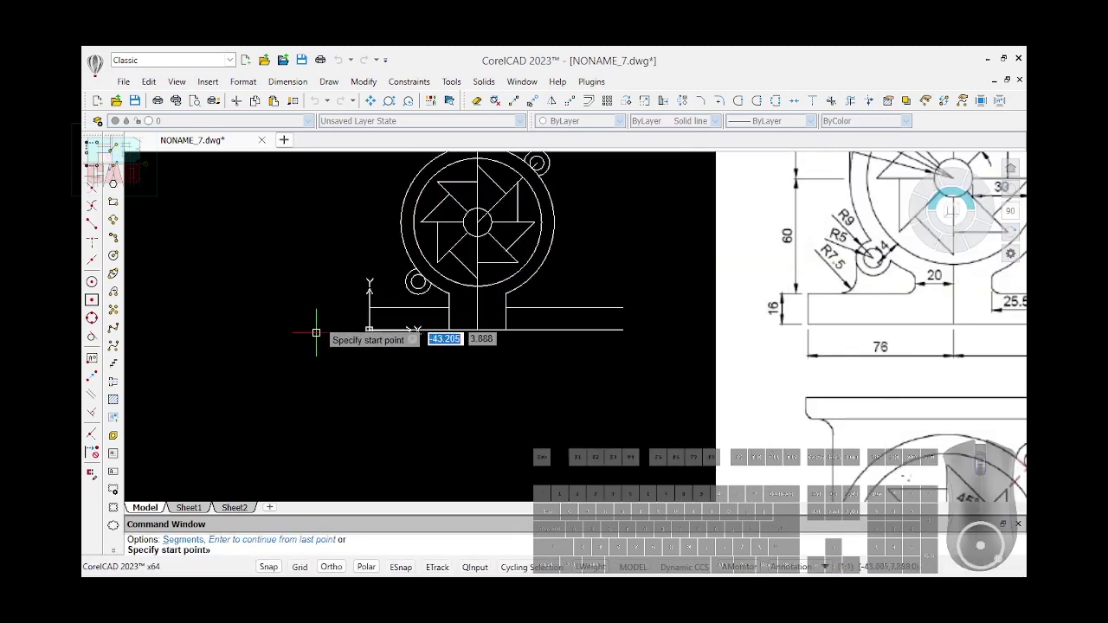
click(370, 330)
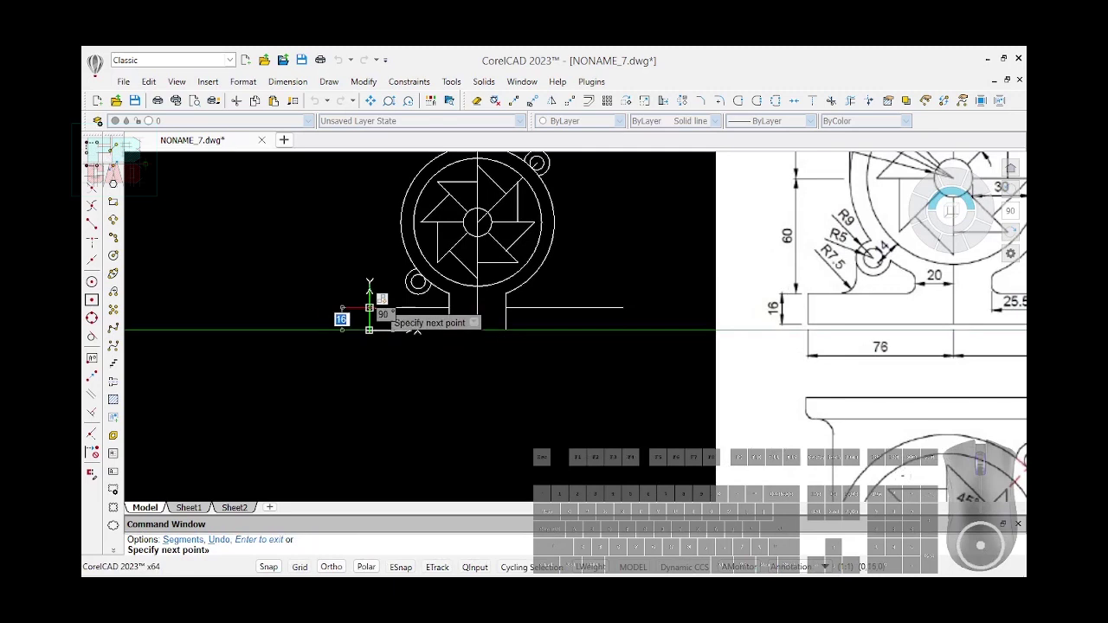
key(Escape)
key(Return)
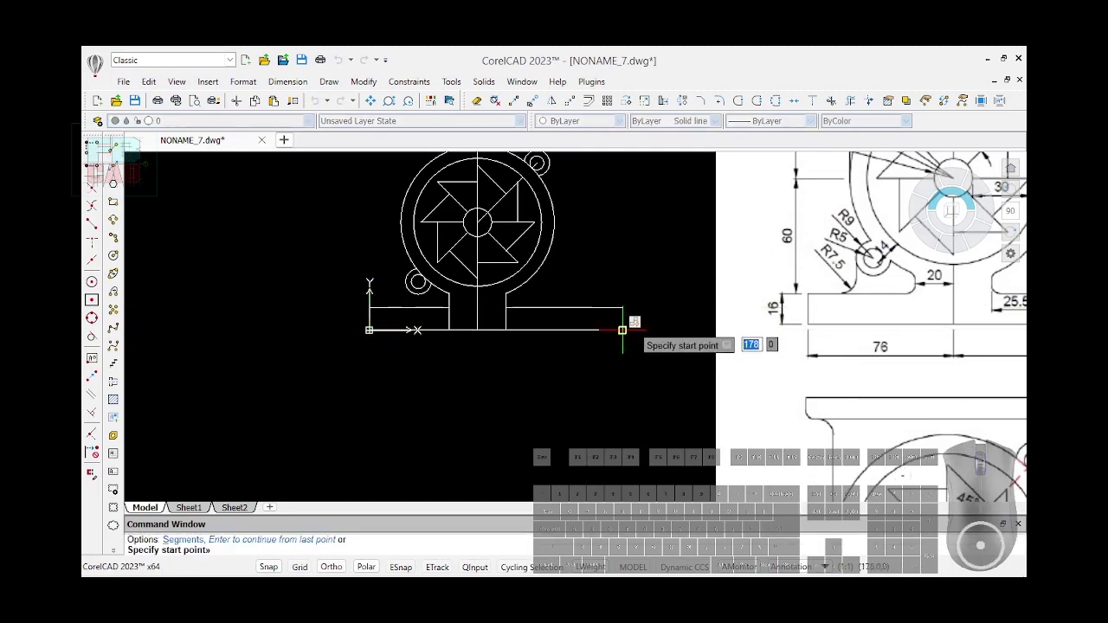
click(623, 330)
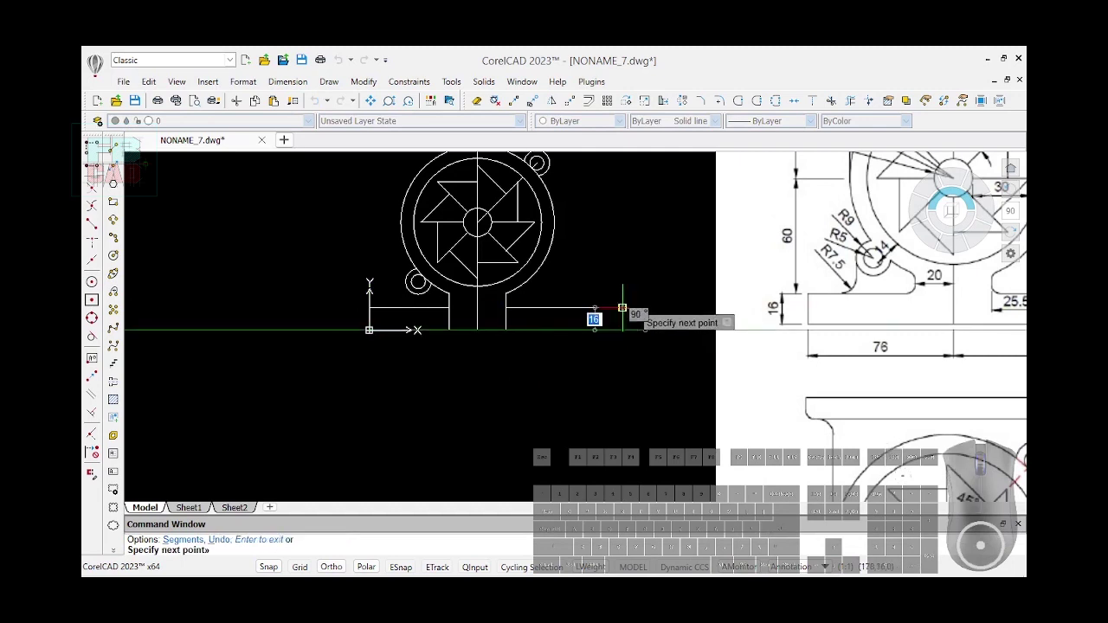
click(622, 307)
key(Return)
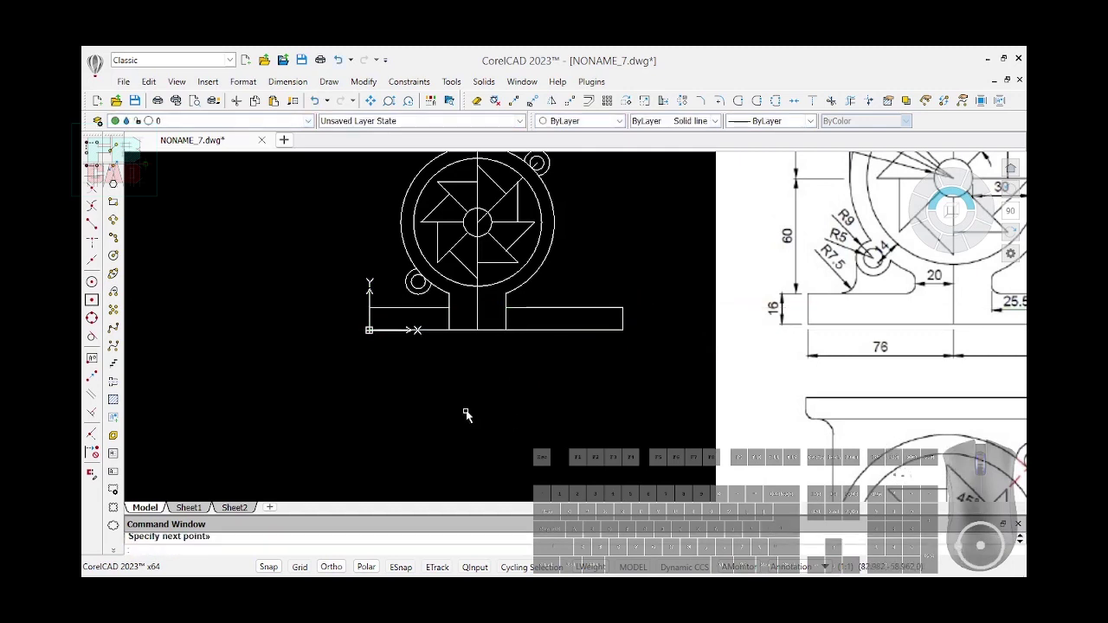
Trim the portions of both support lines that run inside the base, keeping the centre line
scroll(380, 405, down, 1)
scroll(378, 405, down, 1)
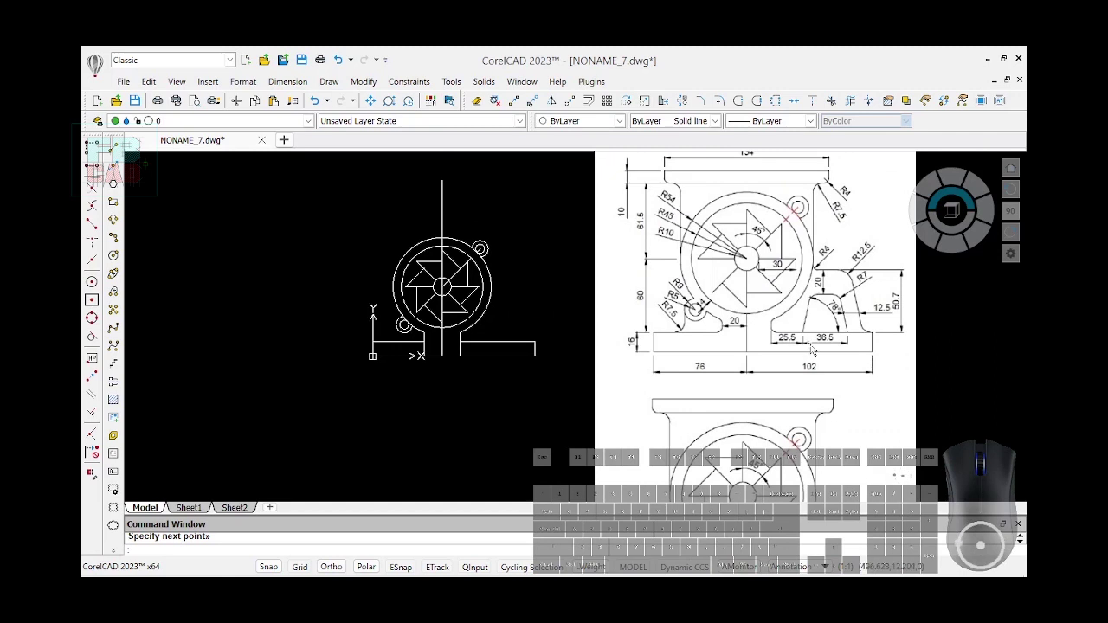
click(91, 205)
scroll(494, 362, up, 2)
drag(486, 355, 405, 353)
scroll(346, 363, down, 2)
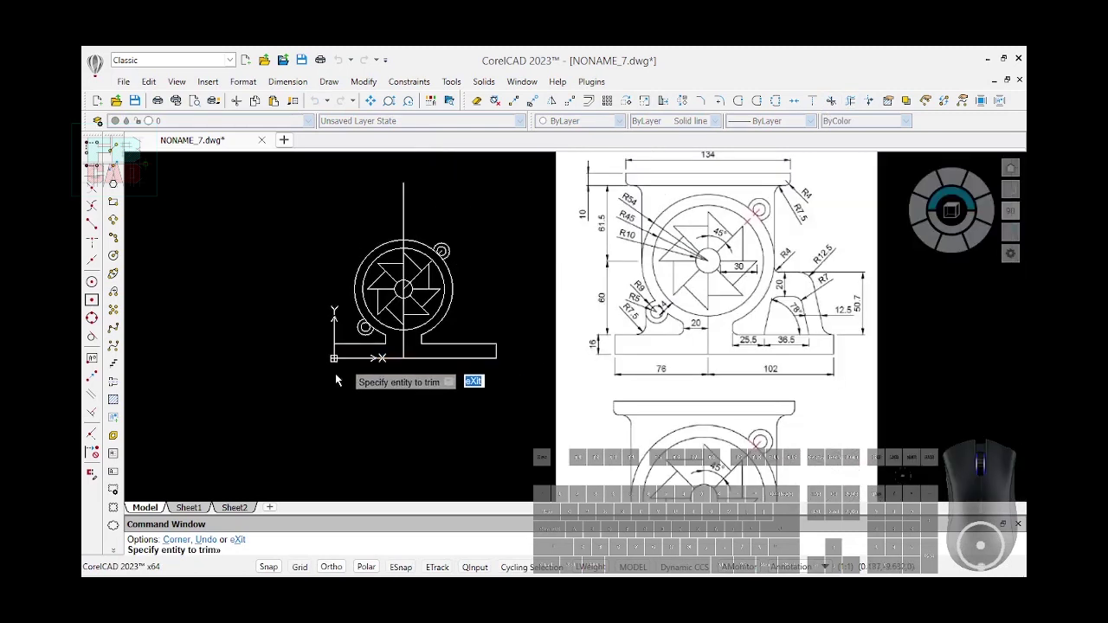
click(620, 562)
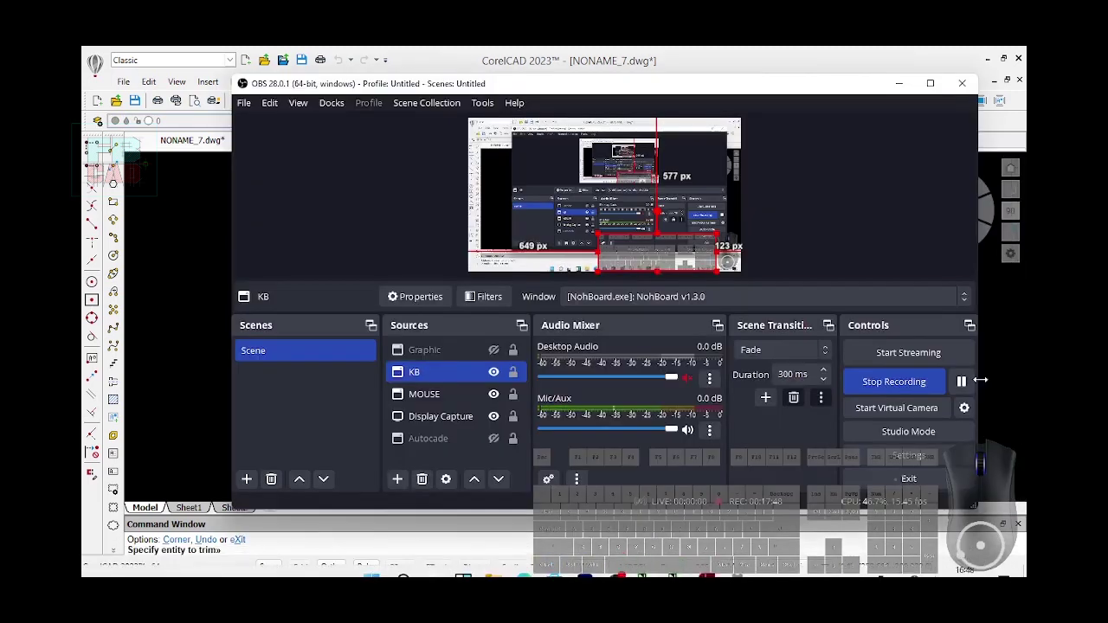
click(797, 63)
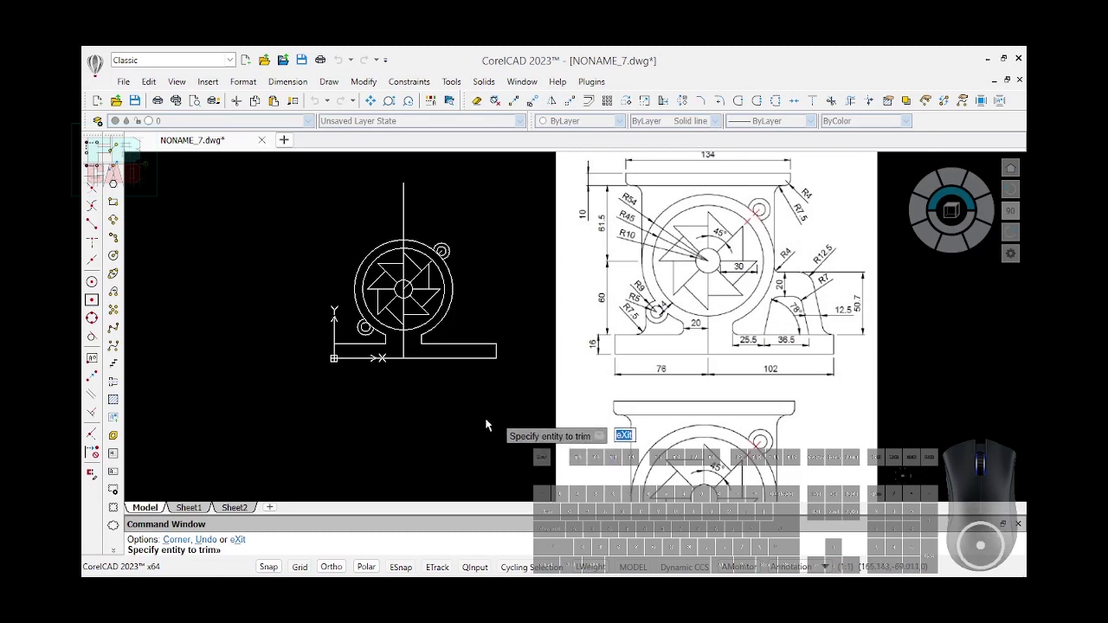
Leave trimming and weld the lines of the base outline into a single entity
scroll(488, 420, up, 1)
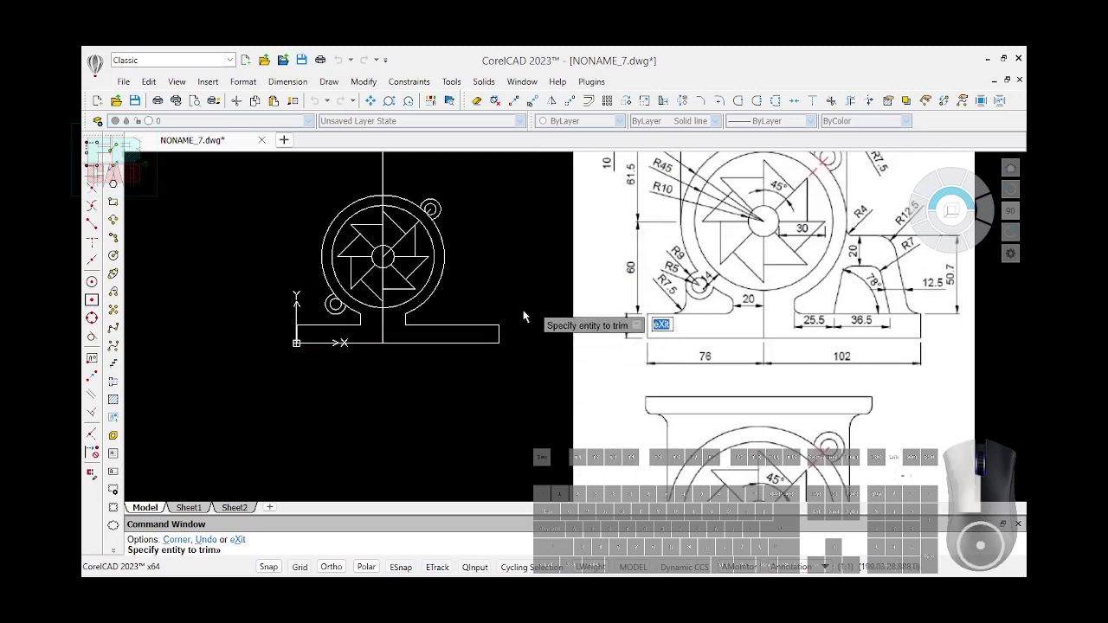
key(Escape)
click(261, 318)
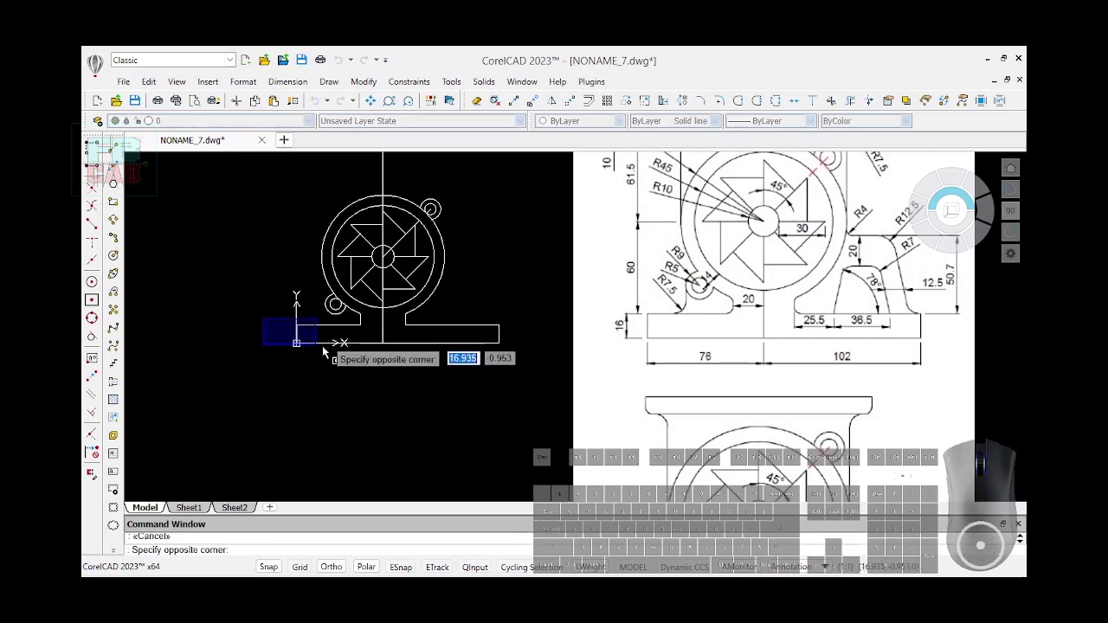
click(516, 368)
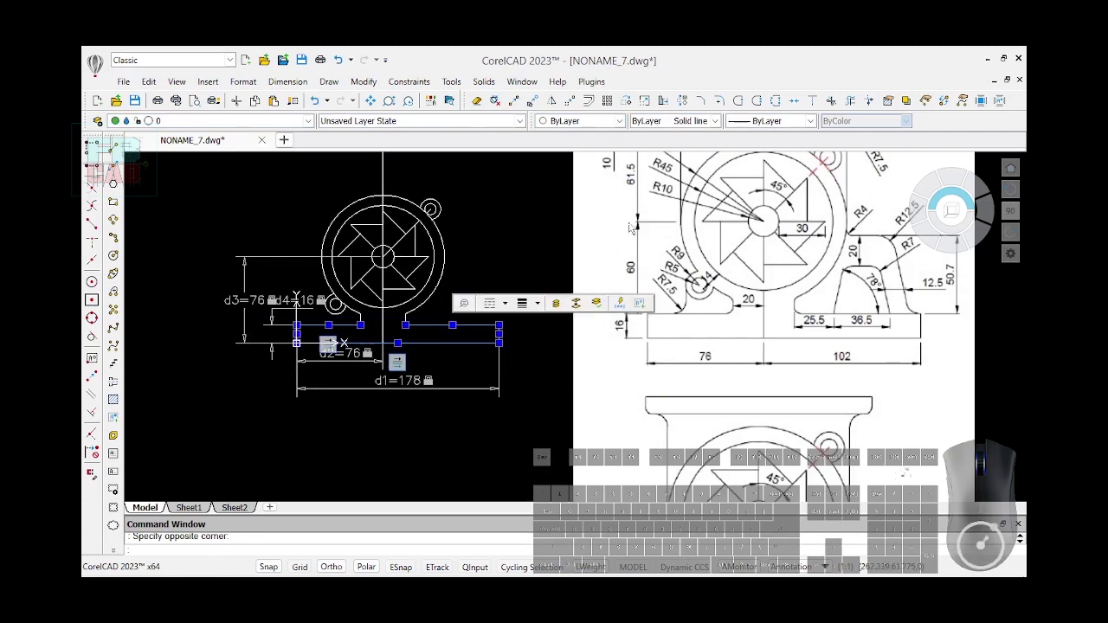
click(799, 105)
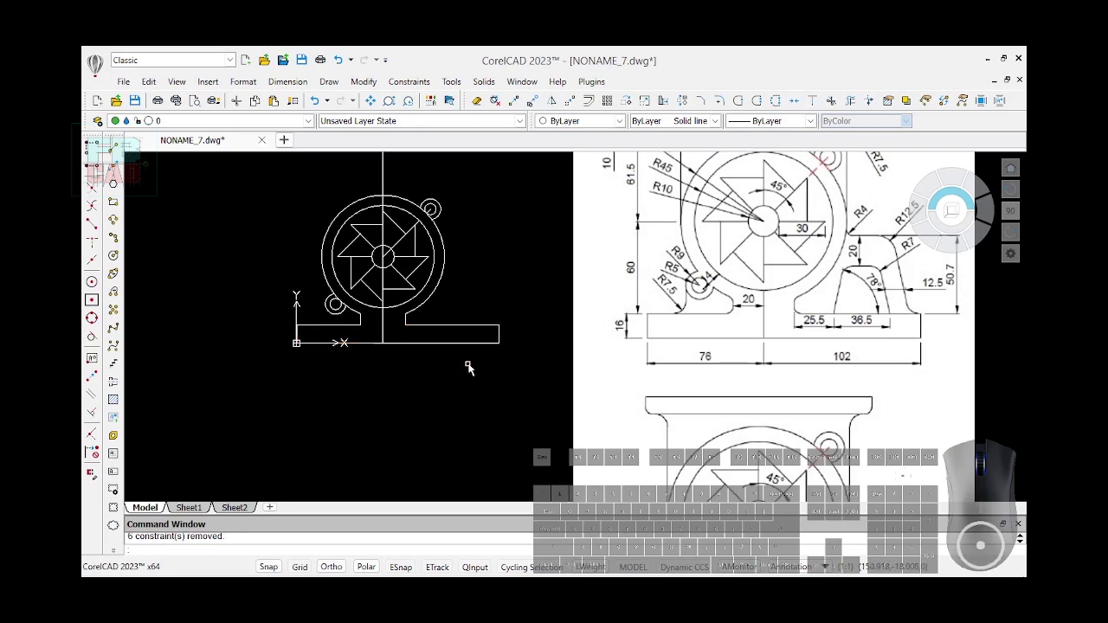
Fillet the corner between the support's right side and the base's upper edge with radius 4
scroll(468, 368, down, 1)
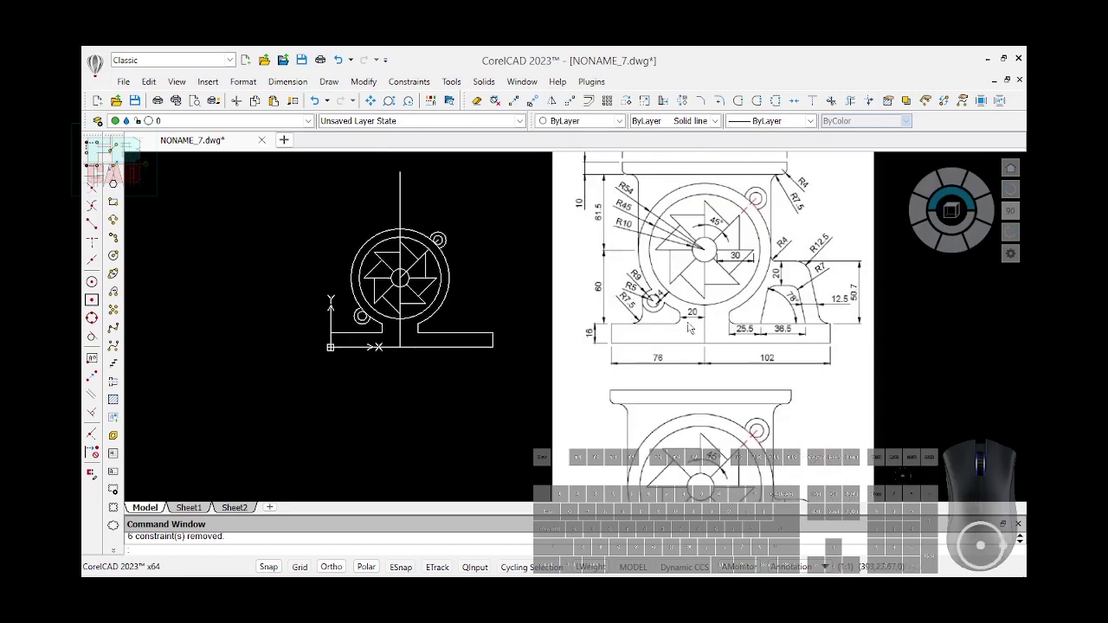
scroll(682, 313, down, 1)
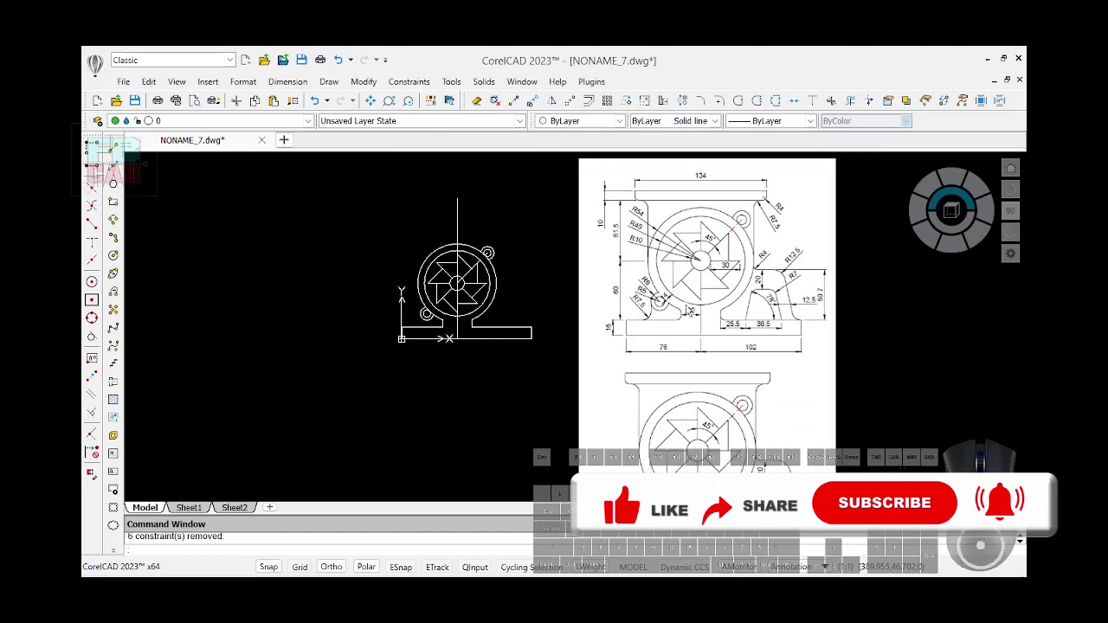
scroll(684, 315, down, 2)
scroll(726, 445, up, 5)
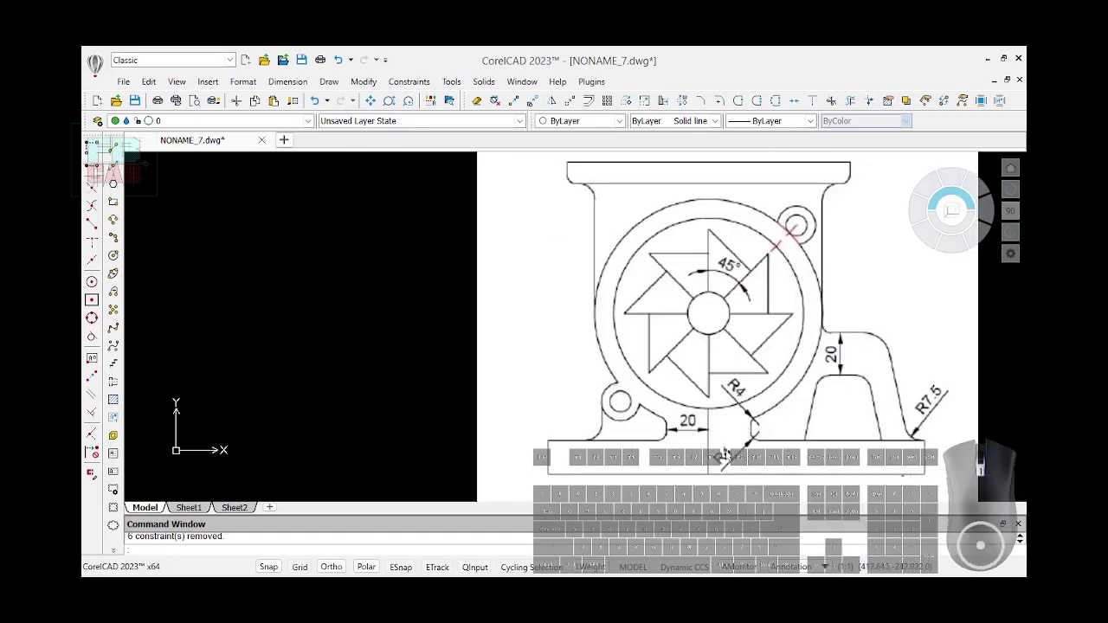
scroll(725, 445, down, 3)
scroll(444, 222, up, 3)
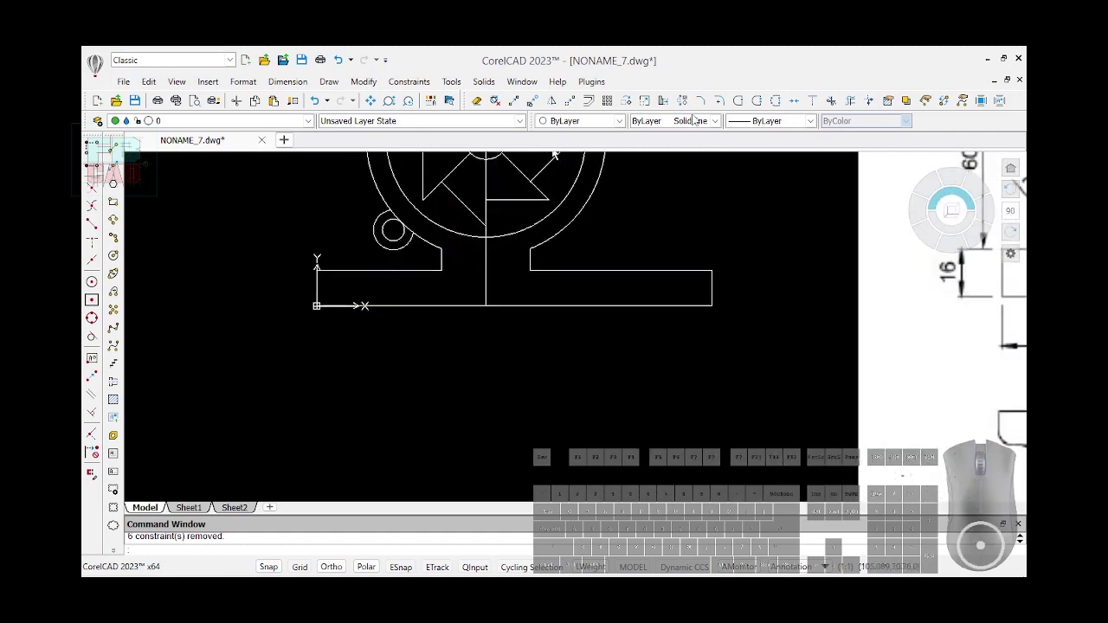
click(723, 101)
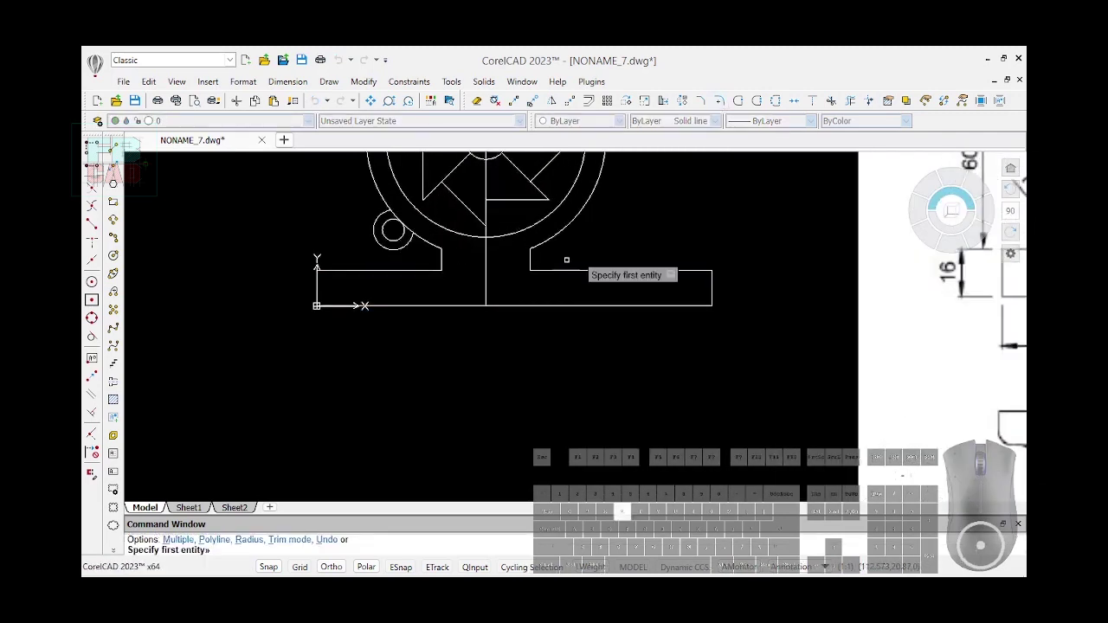
text(R)
key(Return)
text(4)
key(Return)
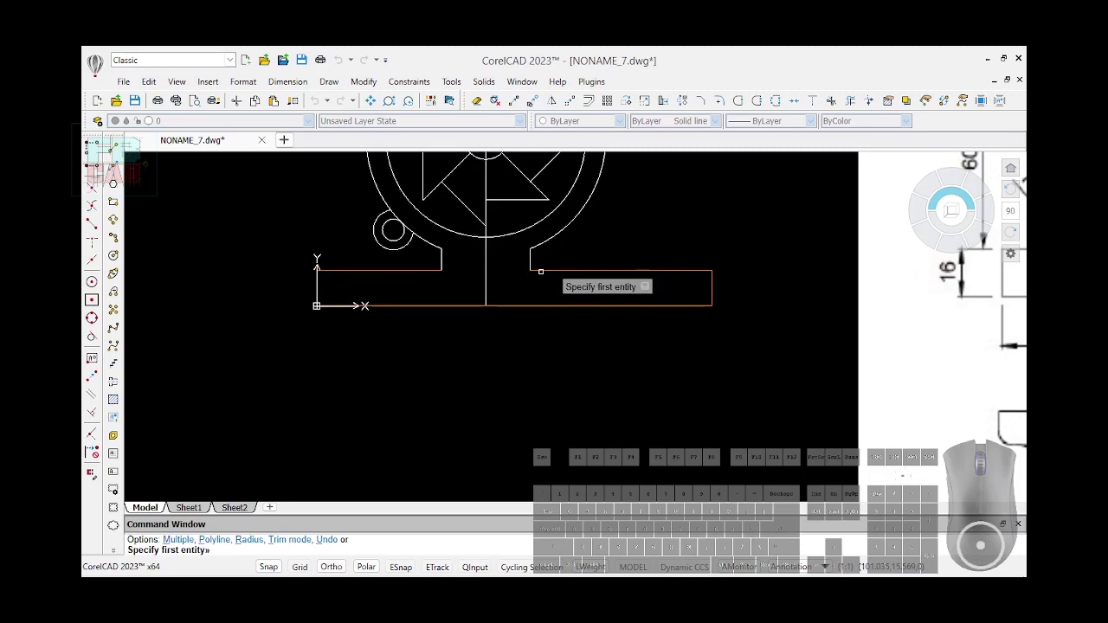
click(543, 271)
click(531, 261)
click(531, 260)
click(531, 260)
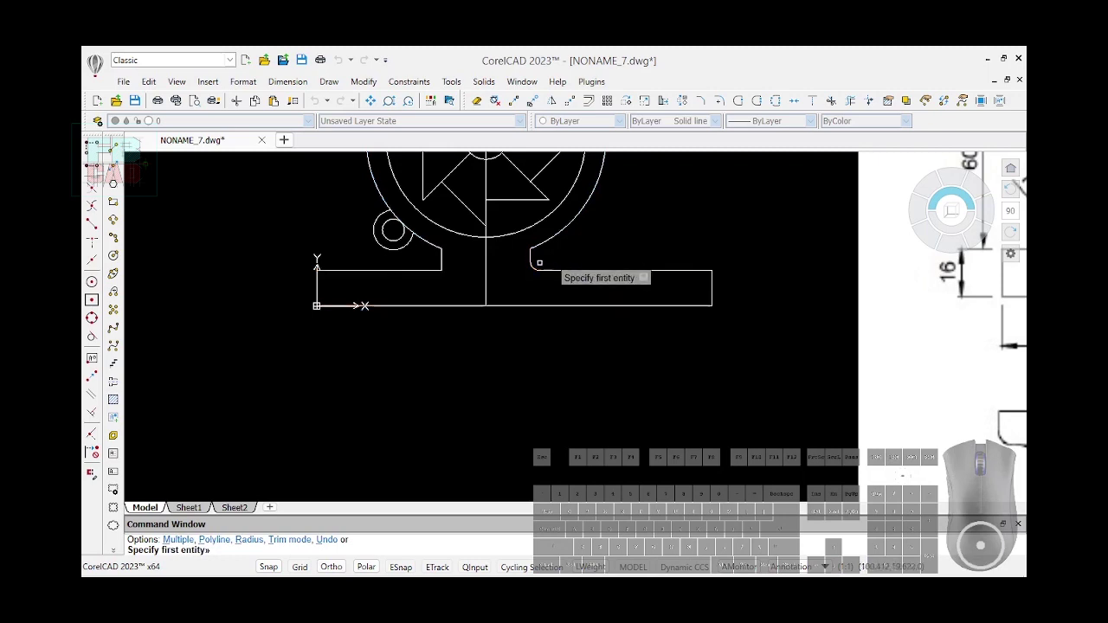
Try filleting the support's right side with the outer circle, and round the support's left corner with the base at radius 4
click(530, 257)
click(533, 248)
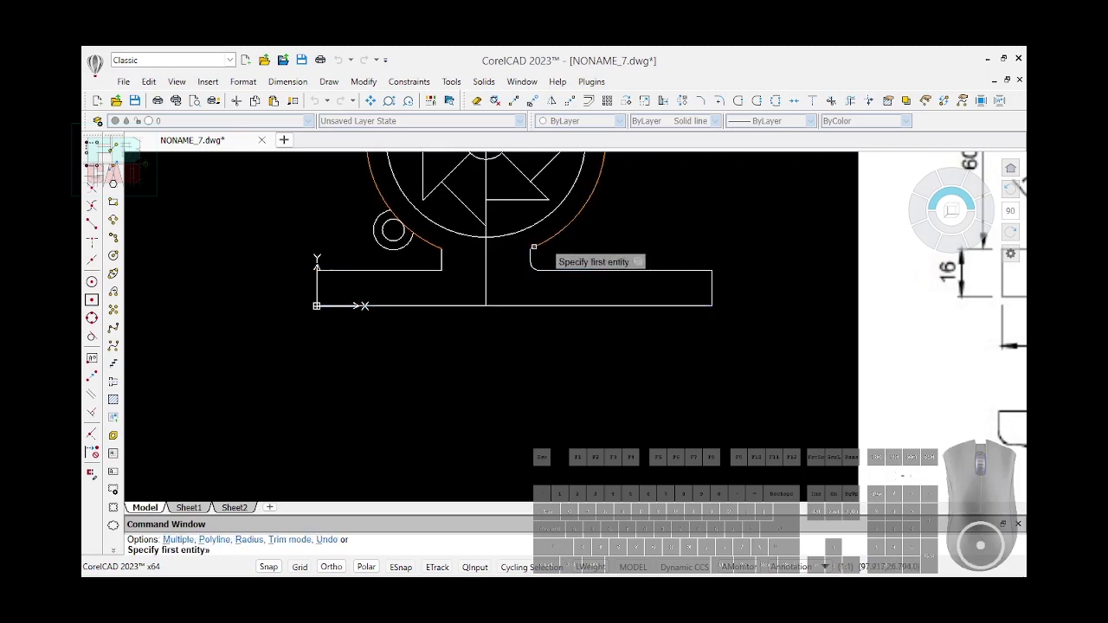
click(441, 262)
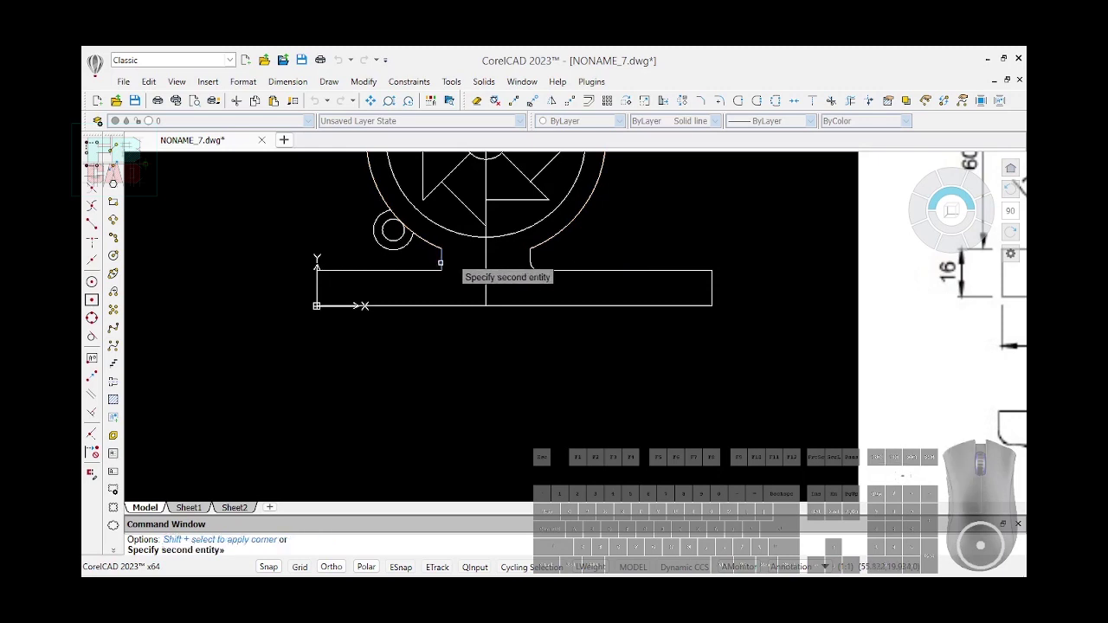
click(434, 270)
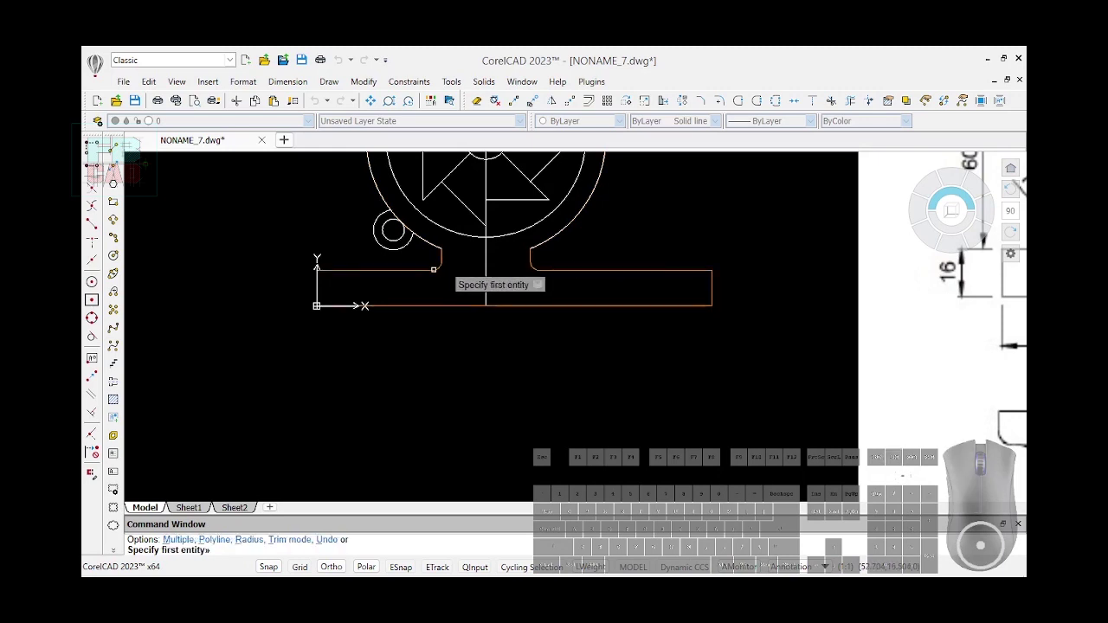
Try again to fillet the support's right side with the outer housing circle at radius 4
scroll(459, 290, down, 1)
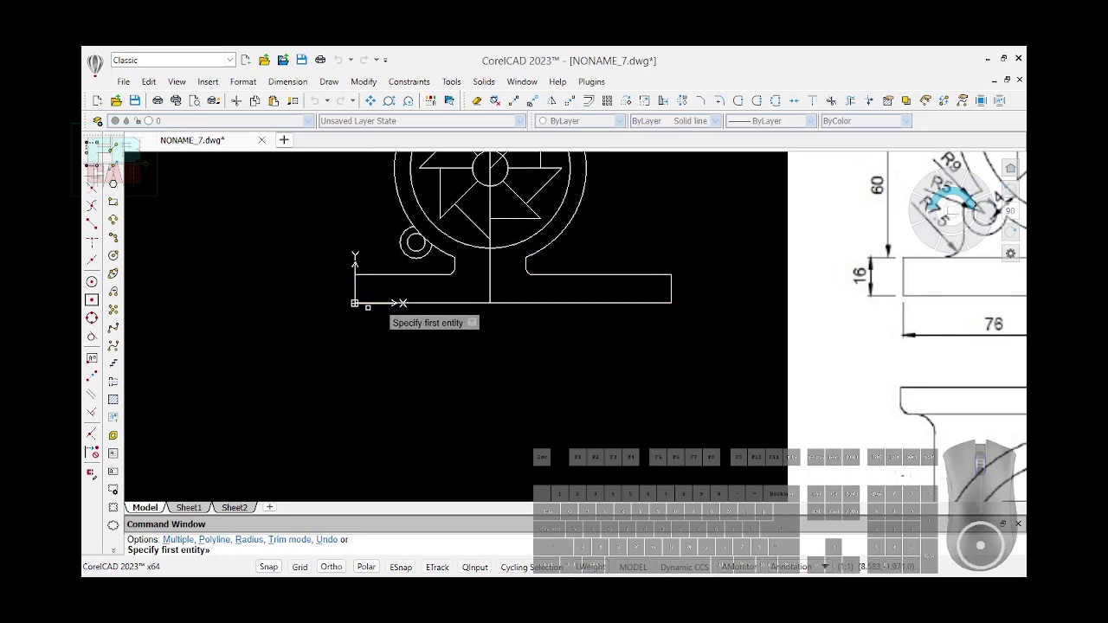
scroll(367, 305, down, 2)
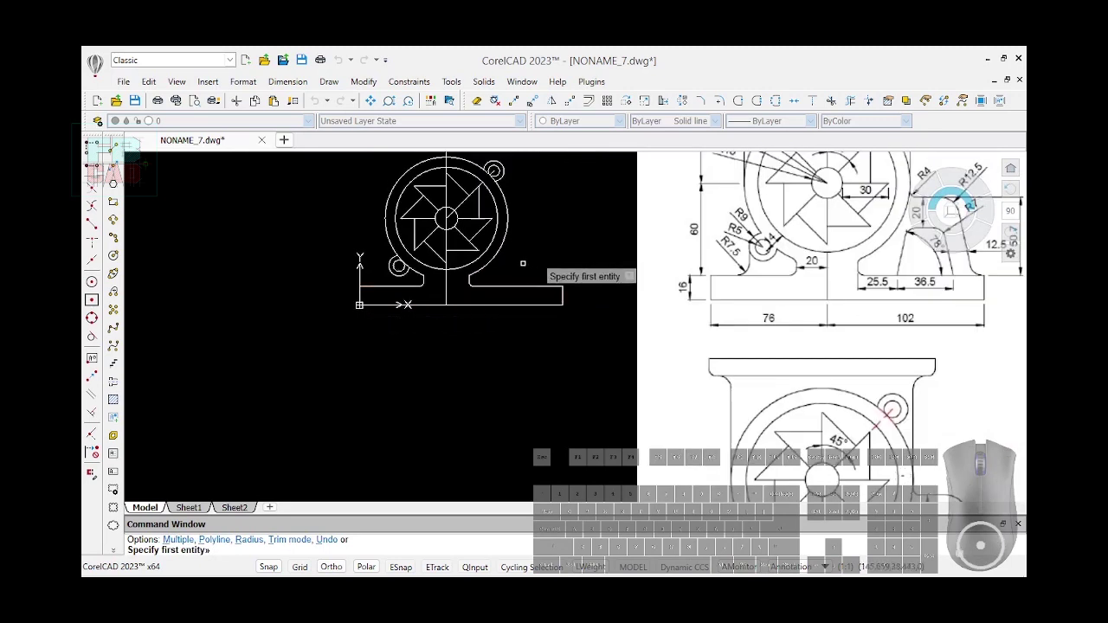
scroll(503, 268, up, 4)
click(439, 291)
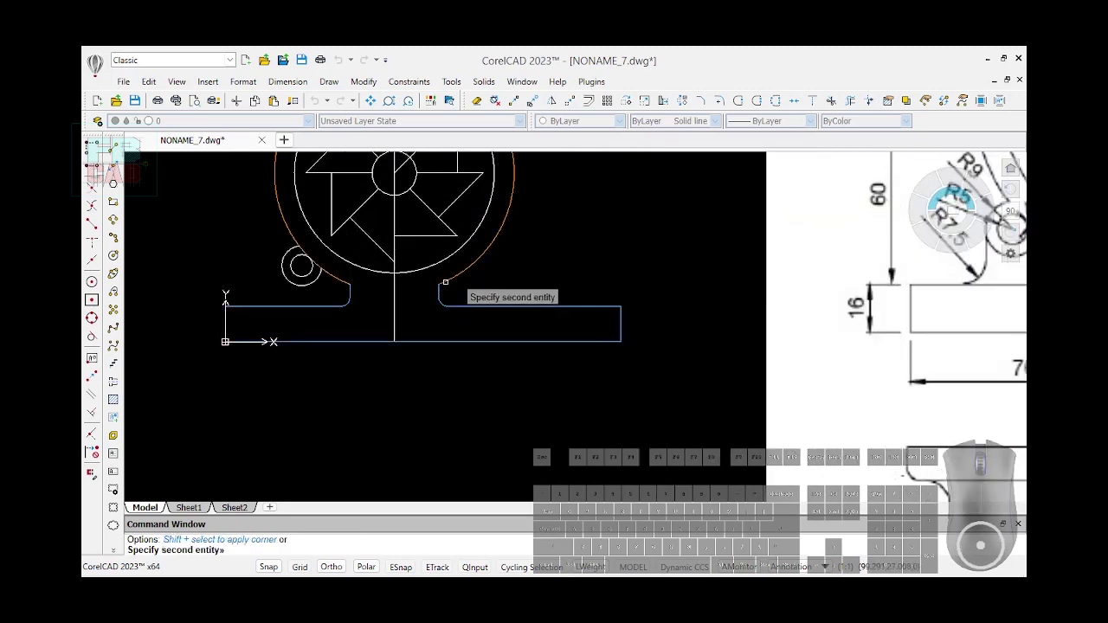
click(439, 291)
scroll(441, 285, up, 4)
scroll(443, 284, down, 6)
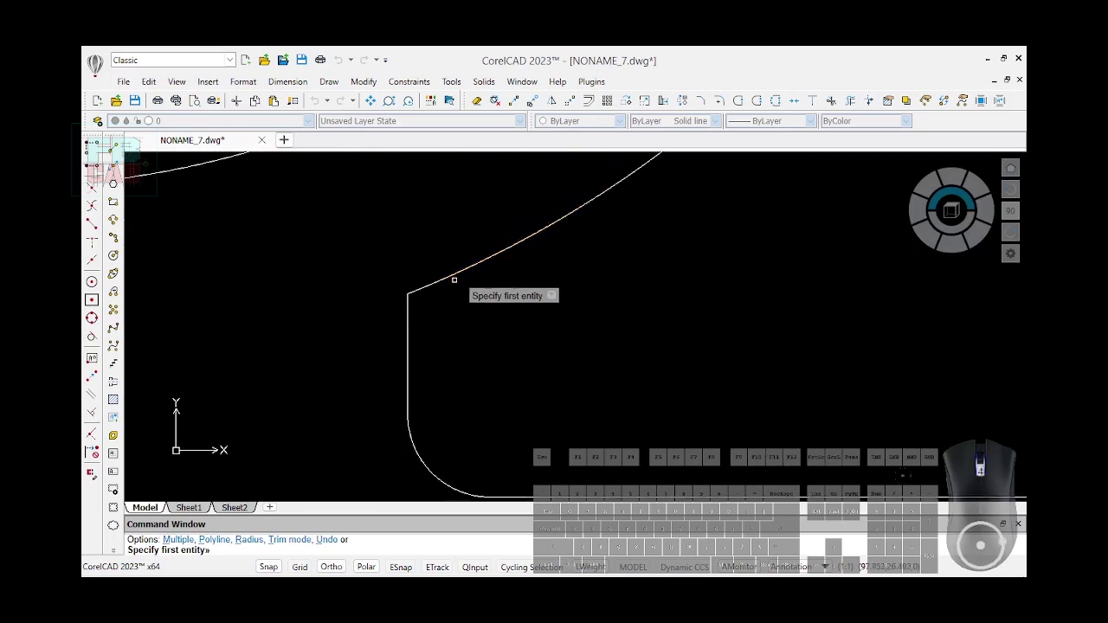
Draw a circle of radius 4 just outside the support's right side, above the base
click(112, 255)
scroll(438, 292, up, 1)
scroll(438, 292, up, 1)
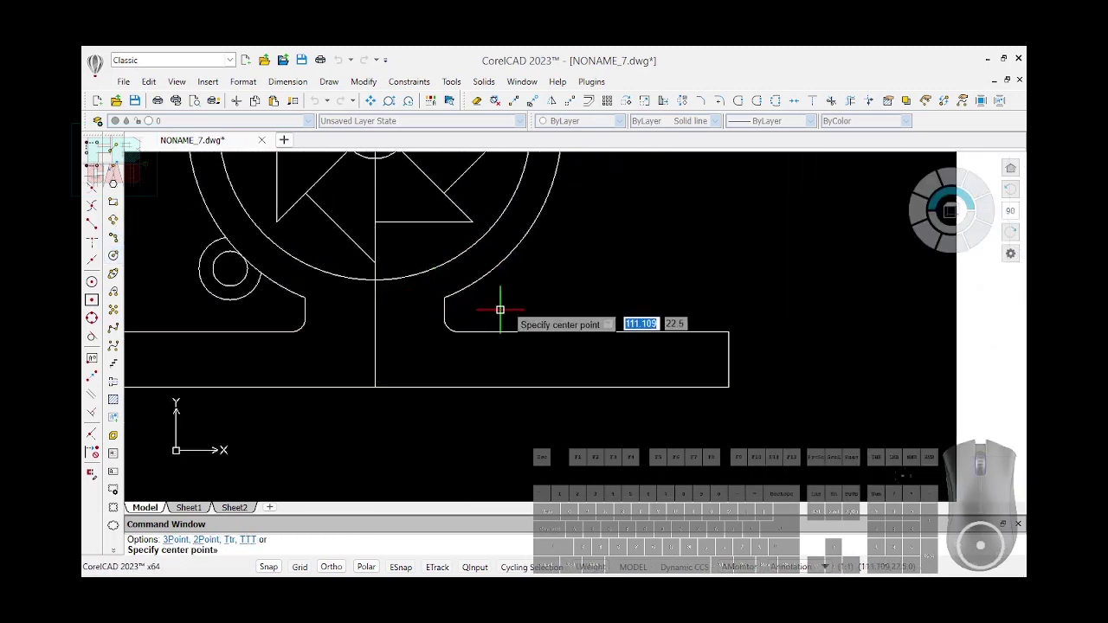
click(520, 306)
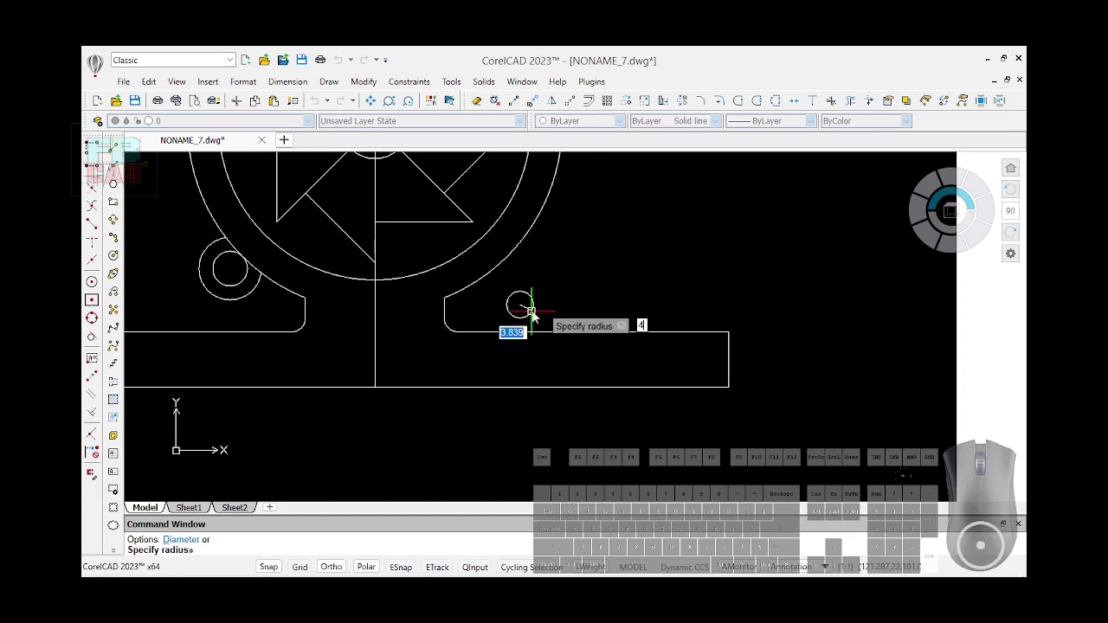
text(4)
key(Return)
Add a radius dimensional constraint of 4 to the new circle beside the support
text(DCR)
key(Return)
click(530, 312)
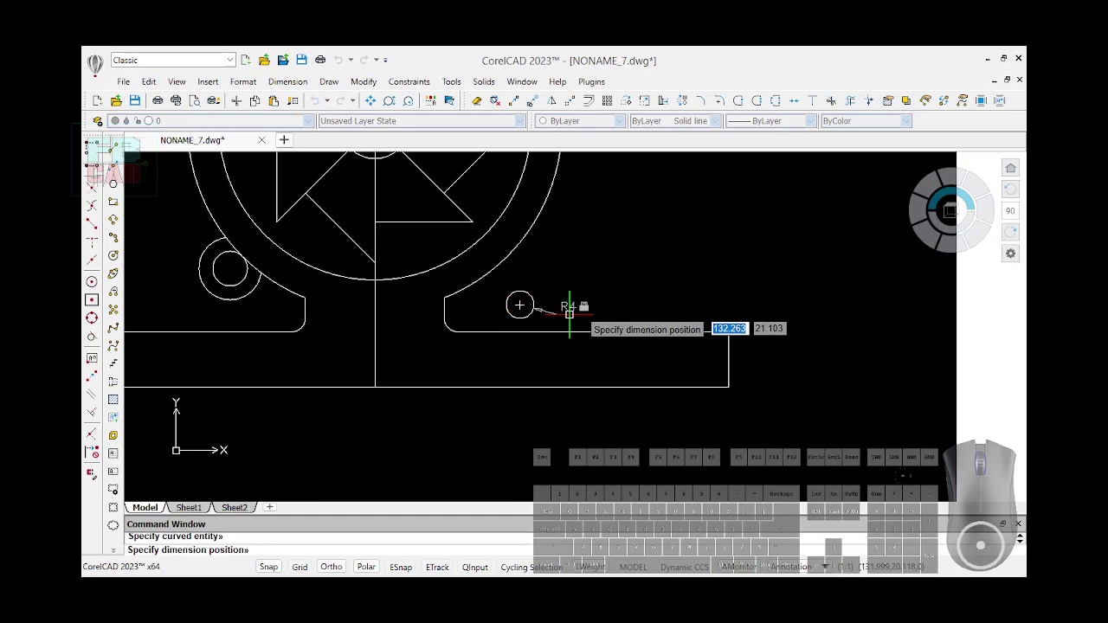
click(569, 313)
key(Return)
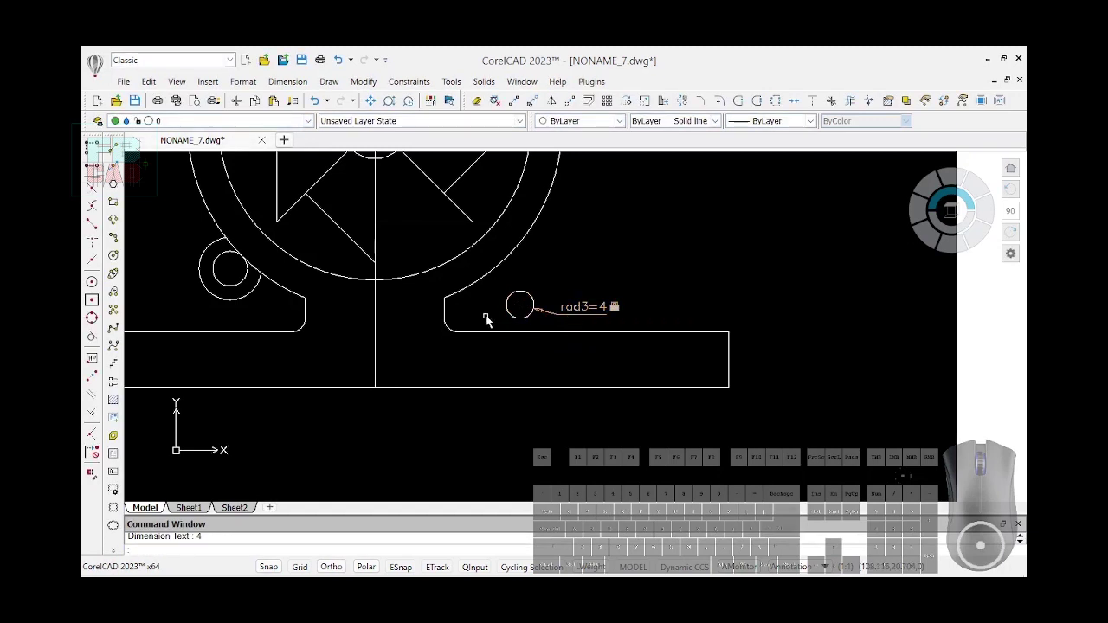
Apply a tangent constraint between the support's right side and the radius 4 circle
text(GCTANGENT)
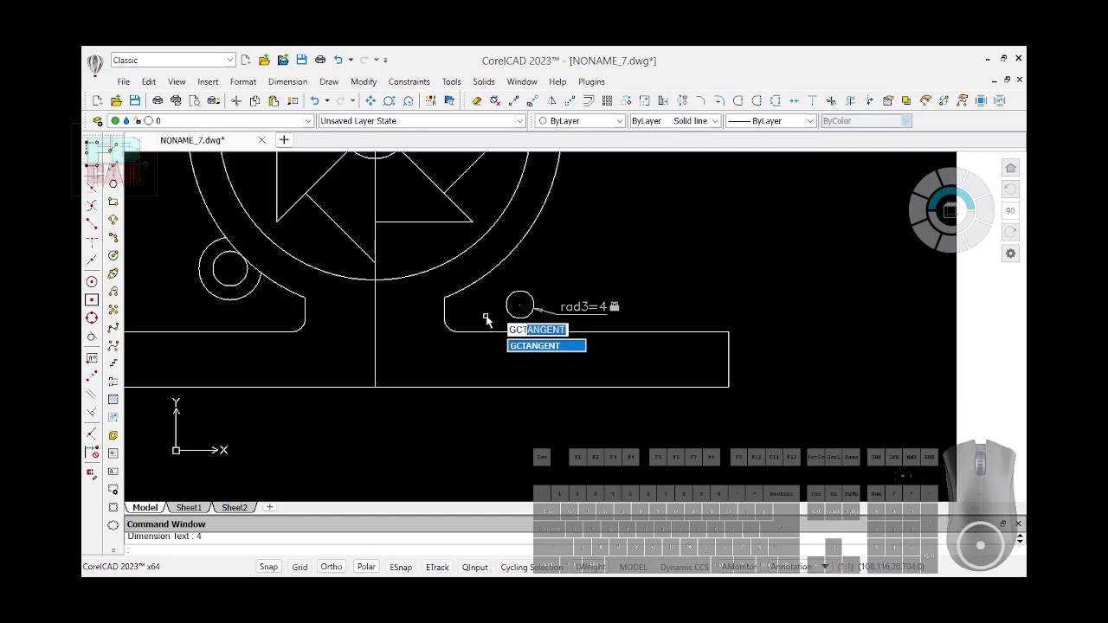
key(Return)
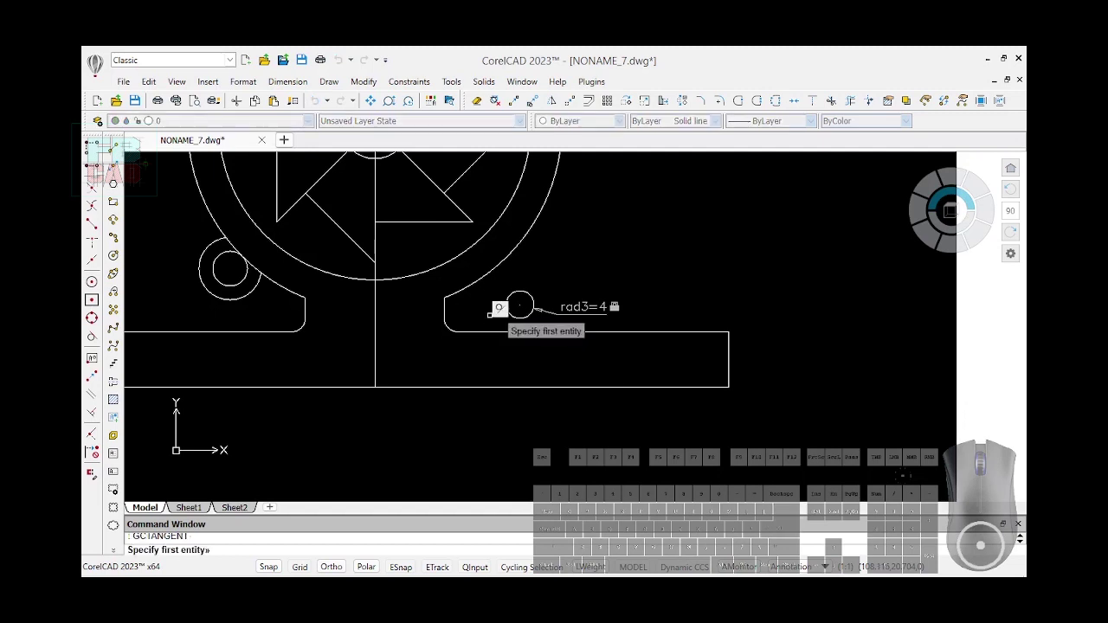
click(444, 308)
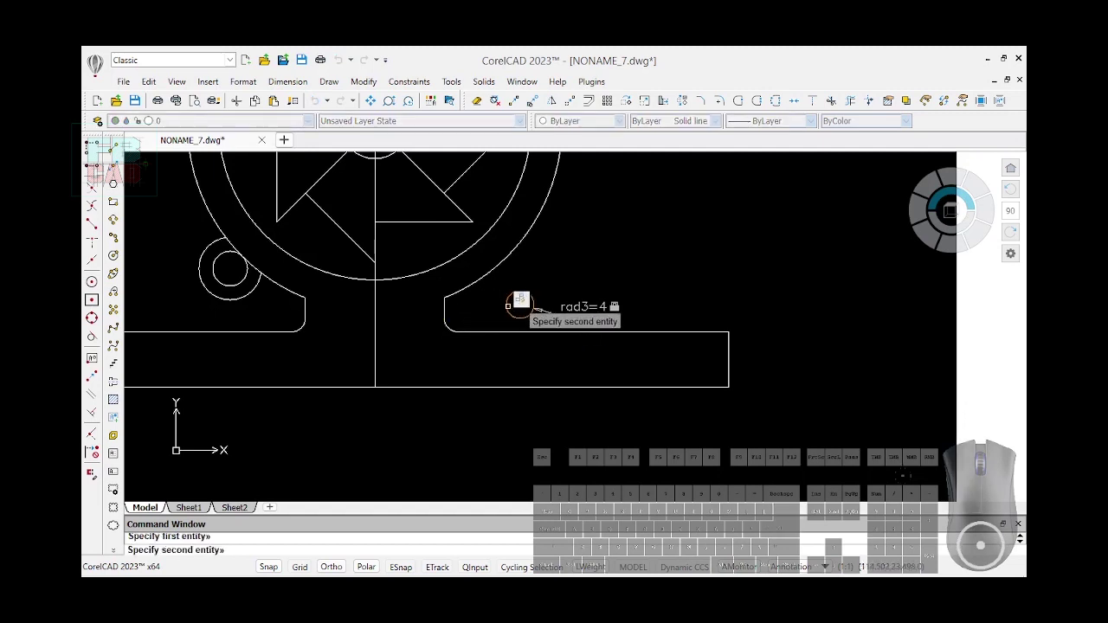
click(511, 311)
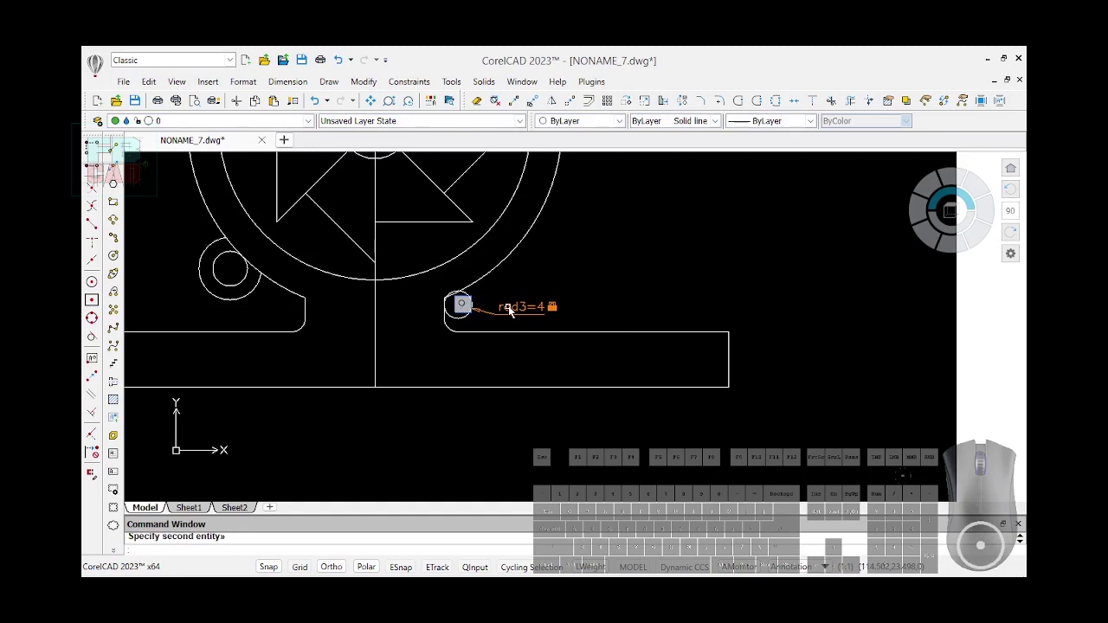
scroll(455, 316, up, 2)
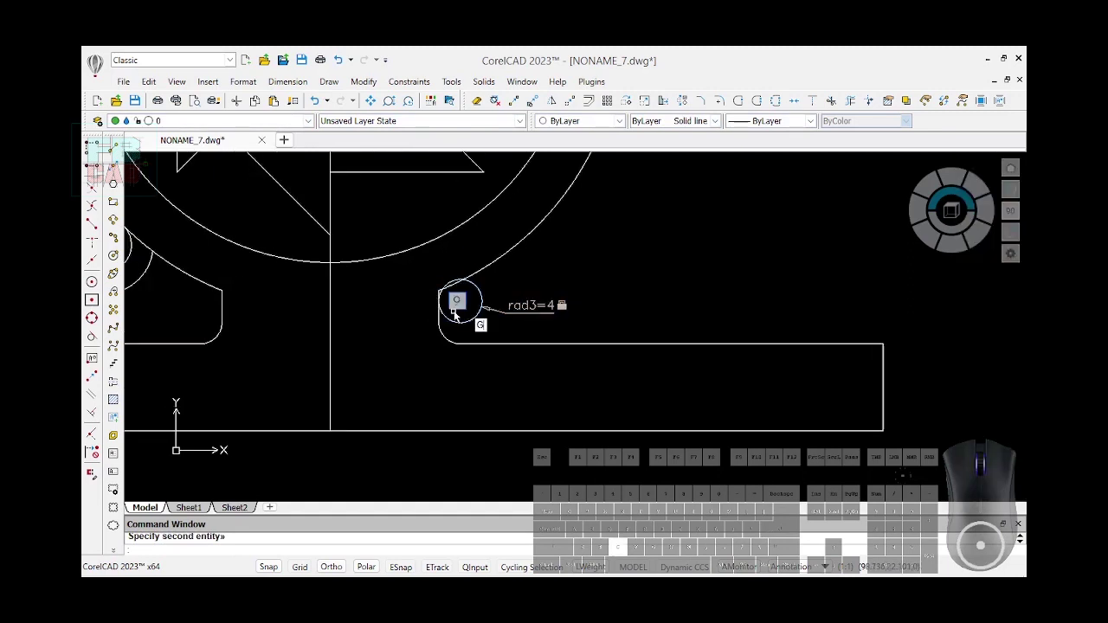
Apply a fix constraint to the support's right side and constrain that side vertically
key(Return)
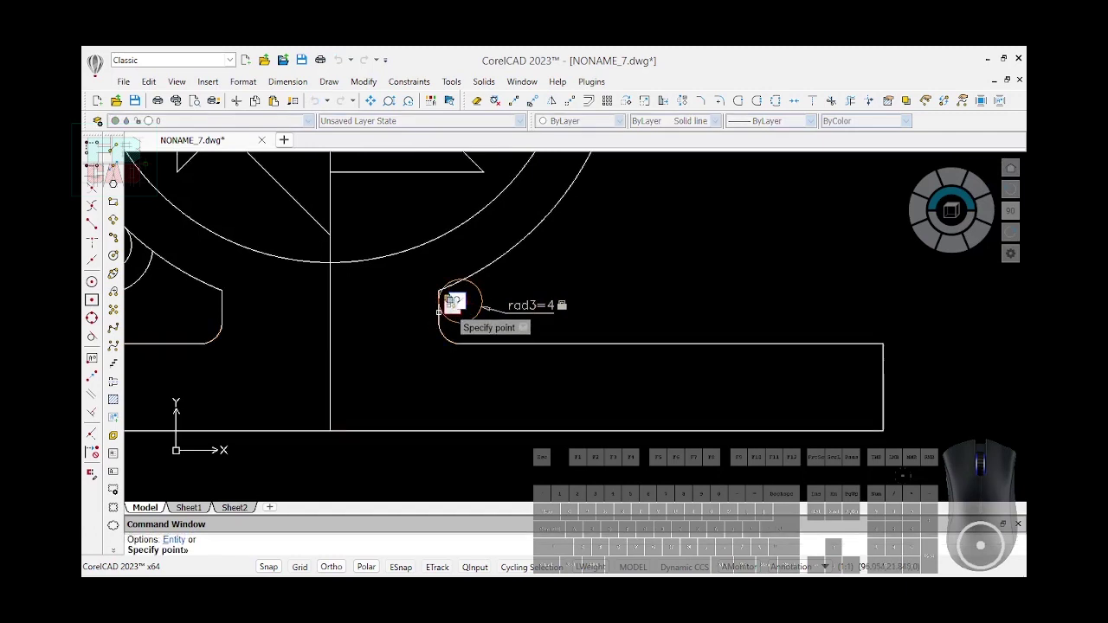
scroll(439, 317, up, 4)
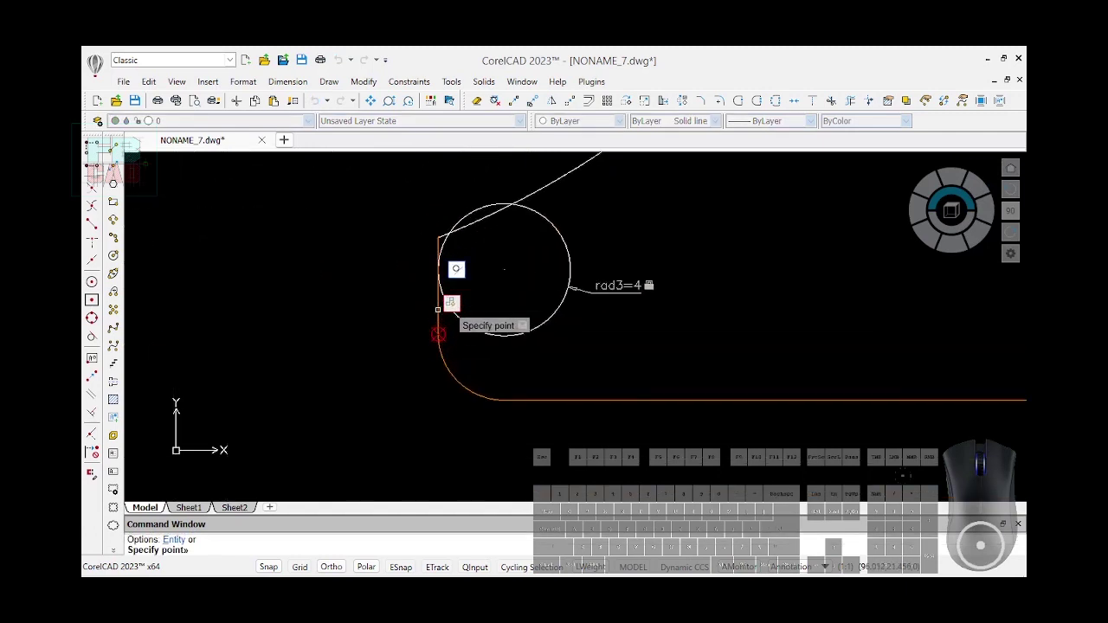
click(439, 310)
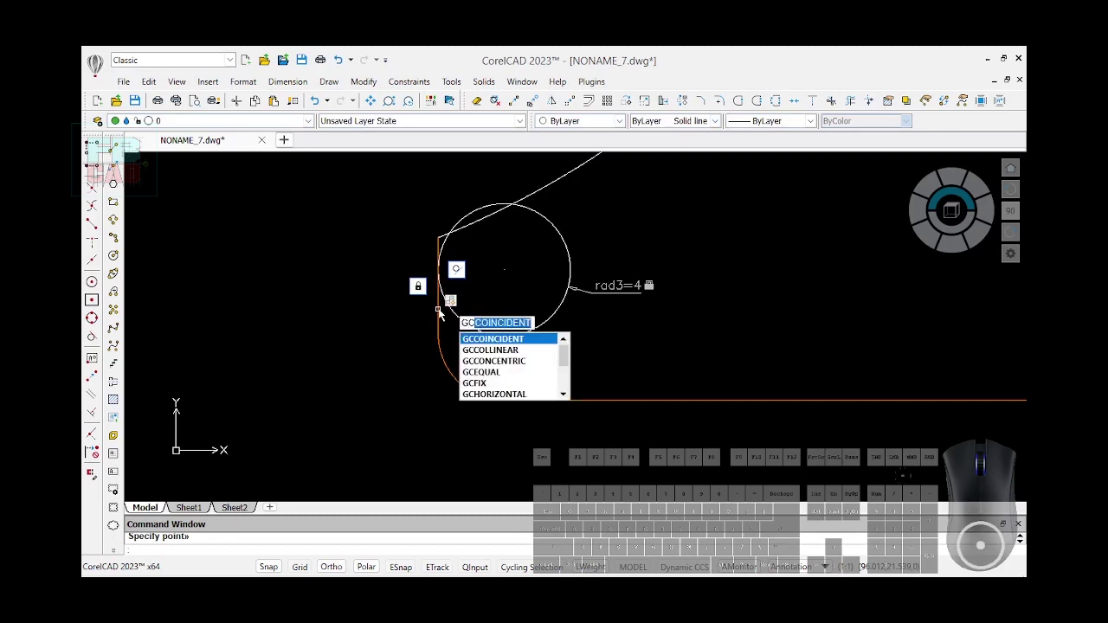
key(Return)
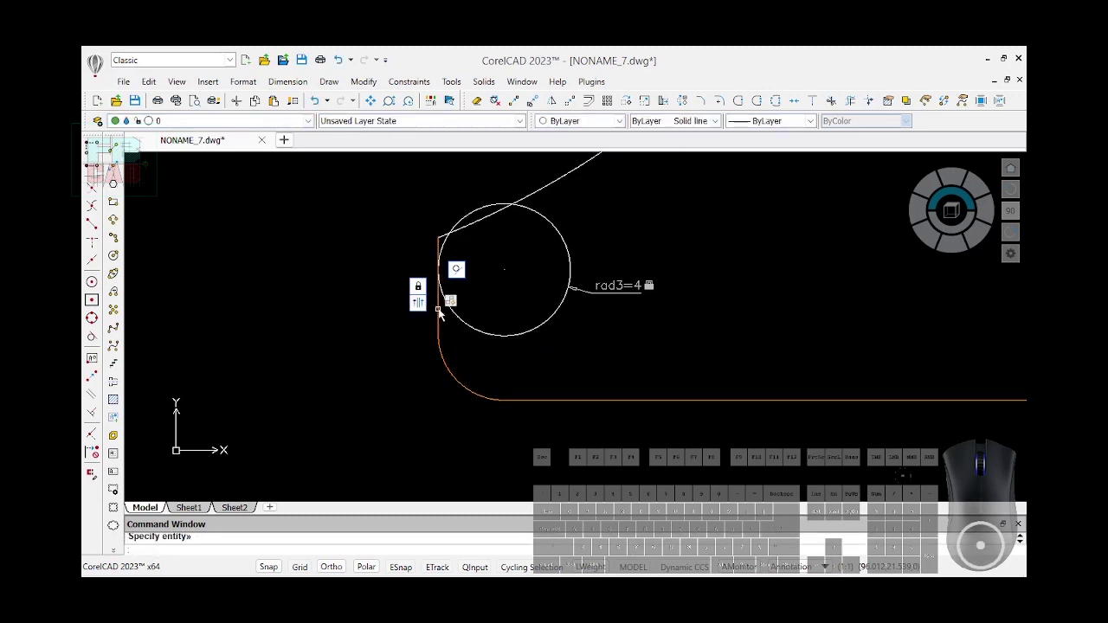
scroll(439, 312, down, 5)
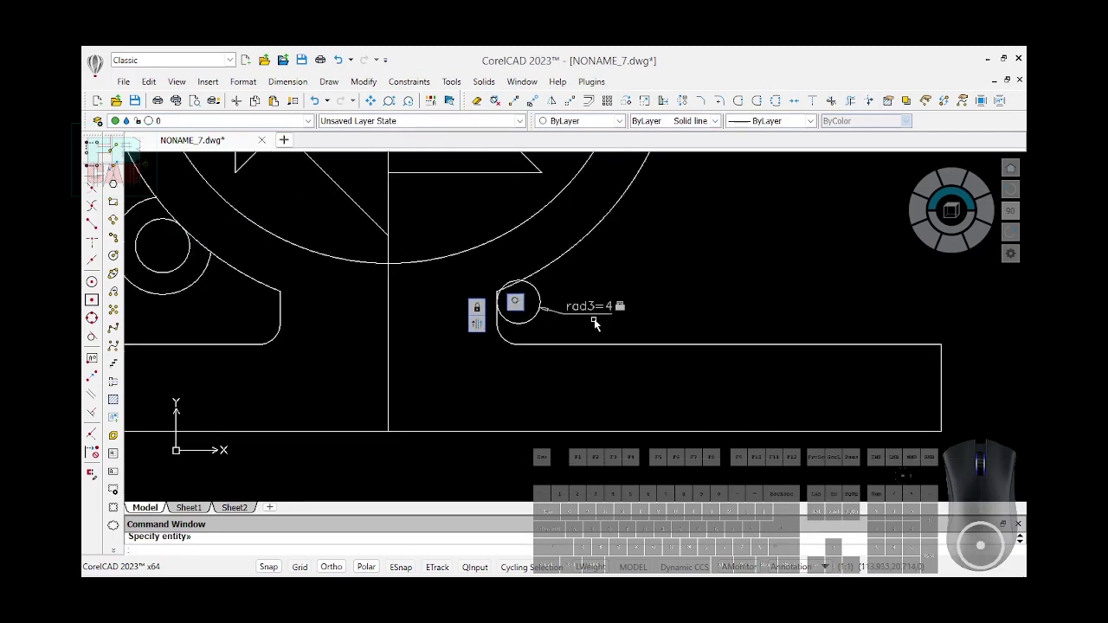
Apply a tangent constraint between the outer housing circle and the radius 4 circle
text(c)
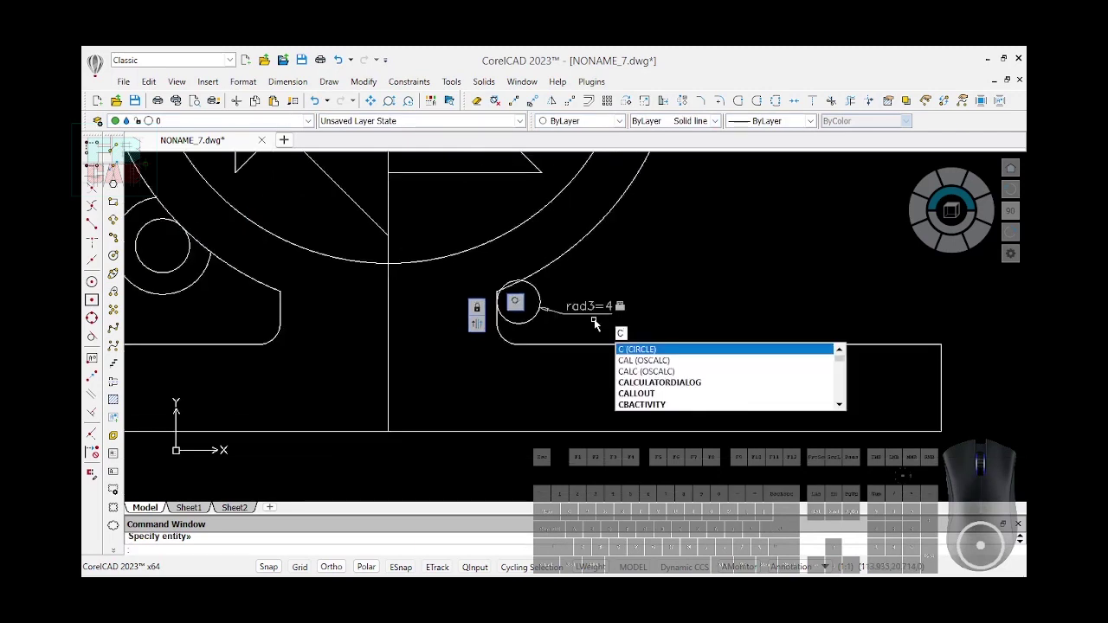
key(BackSpace)
text(GCT)
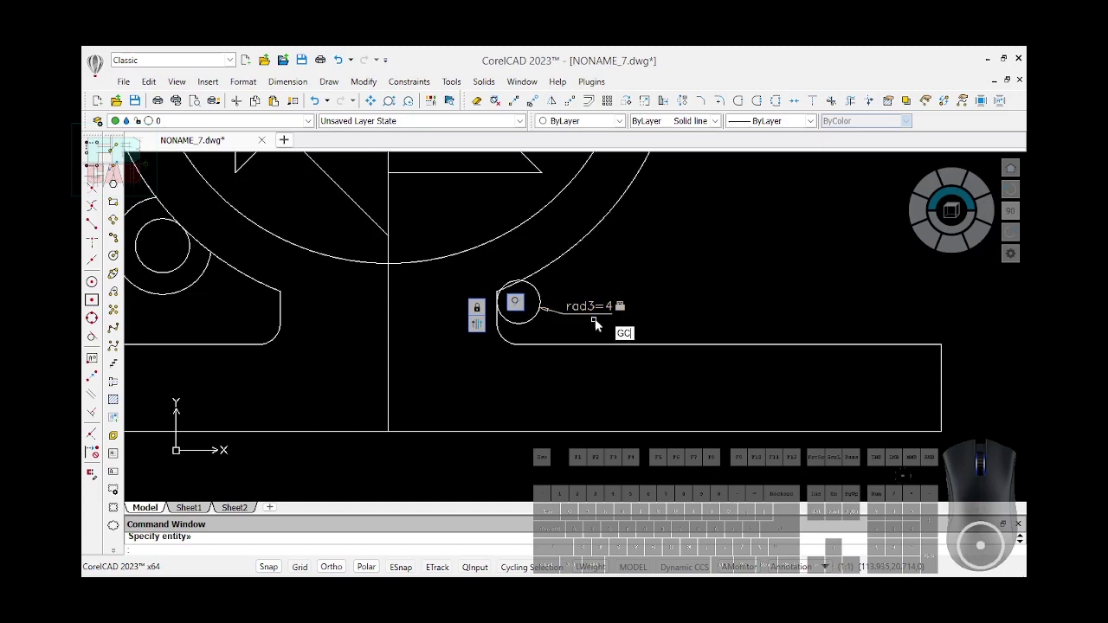
key(Return)
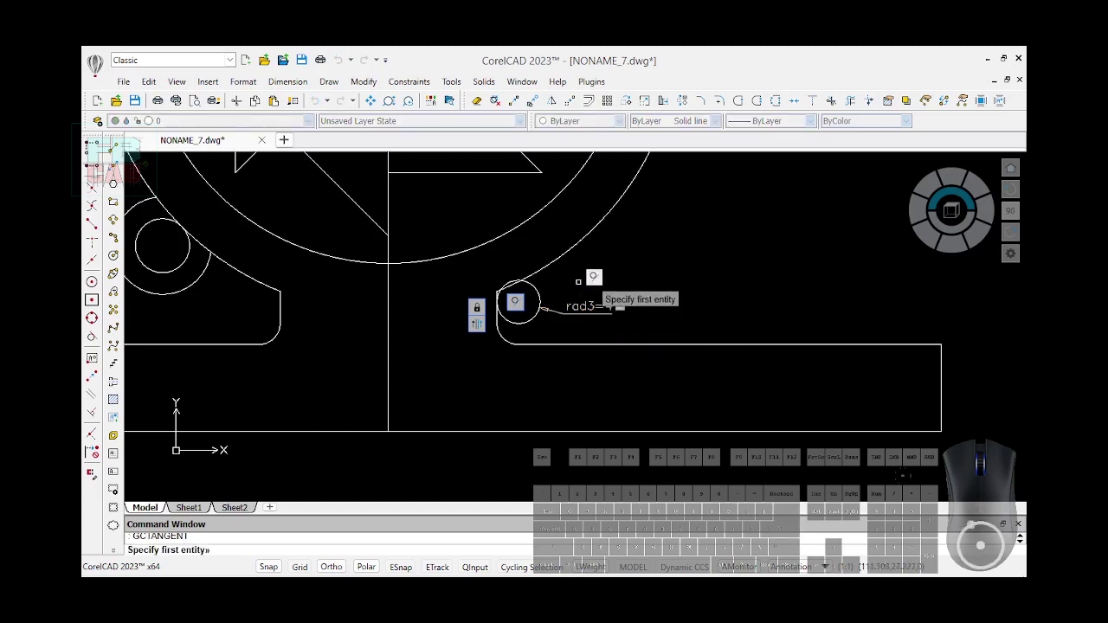
click(563, 256)
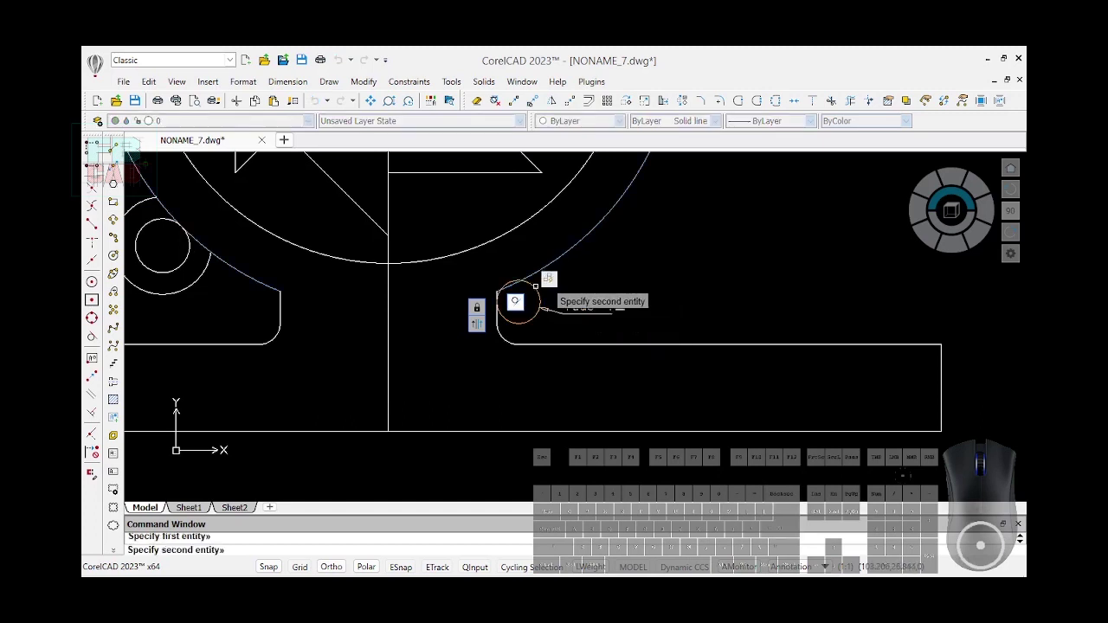
scroll(631, 290, down, 1)
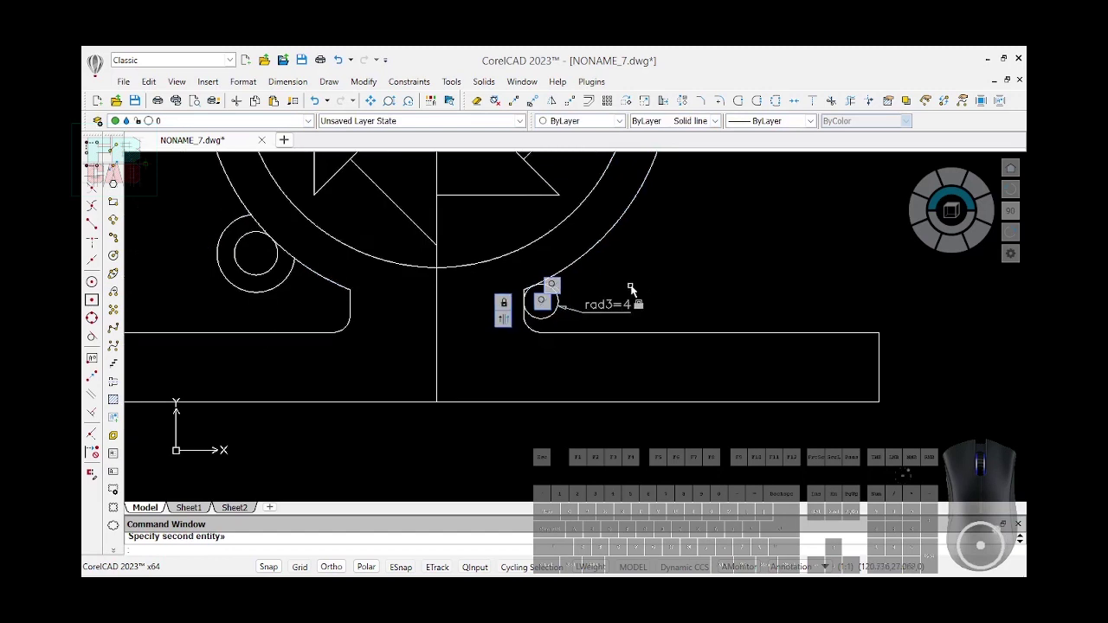
Power-trim the radius 4 circle and the leftover corner so only the rounded junction remains on the support's right side
click(813, 100)
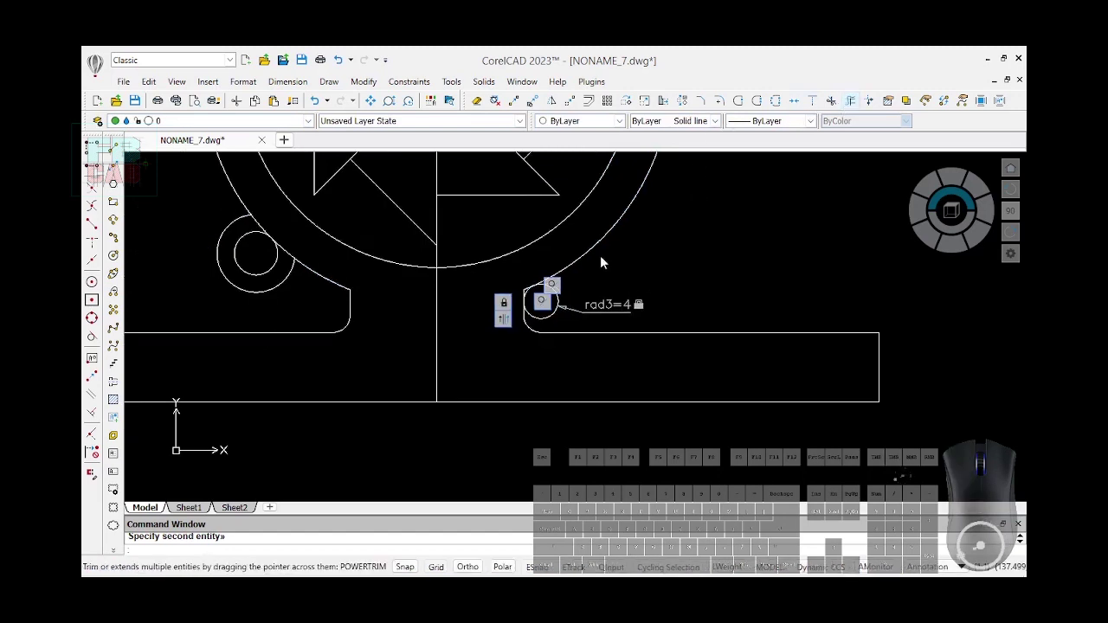
scroll(554, 282, up, 4)
scroll(488, 301, up, 4)
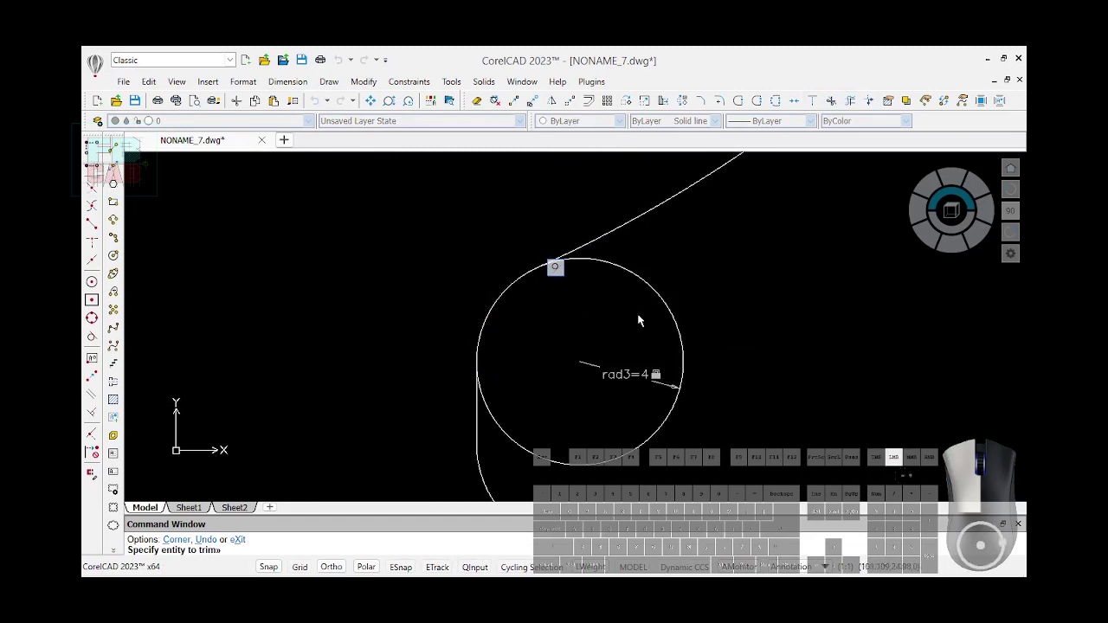
drag(641, 317, 711, 309)
scroll(712, 308, down, 2)
scroll(667, 338, down, 4)
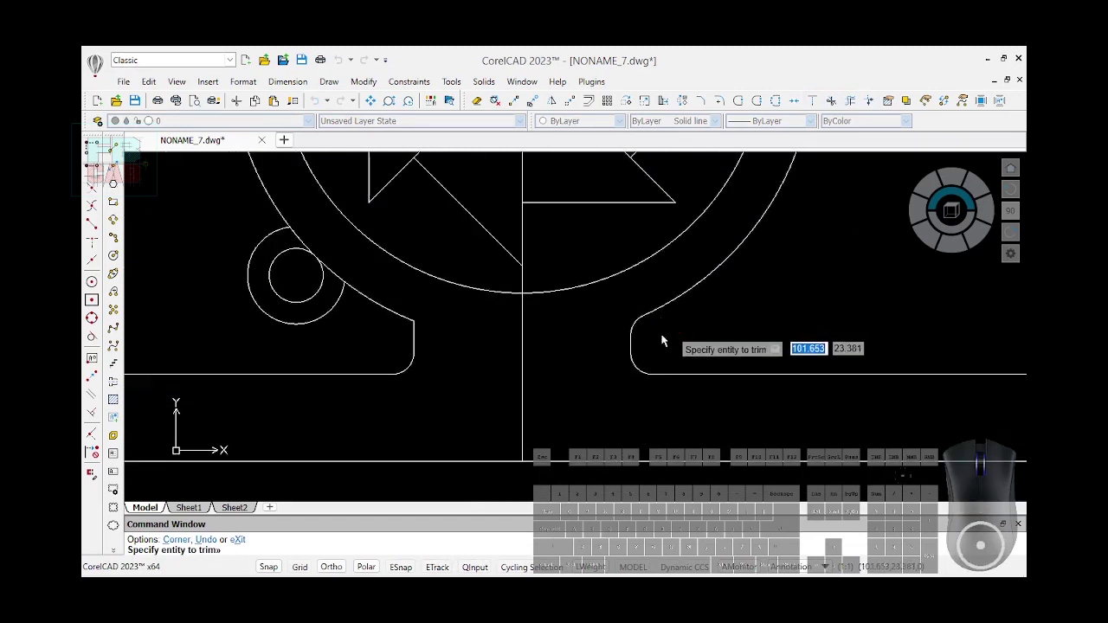
Mirror the radius 4 junction arc about the vertical centre line, keeping the original
click(552, 100)
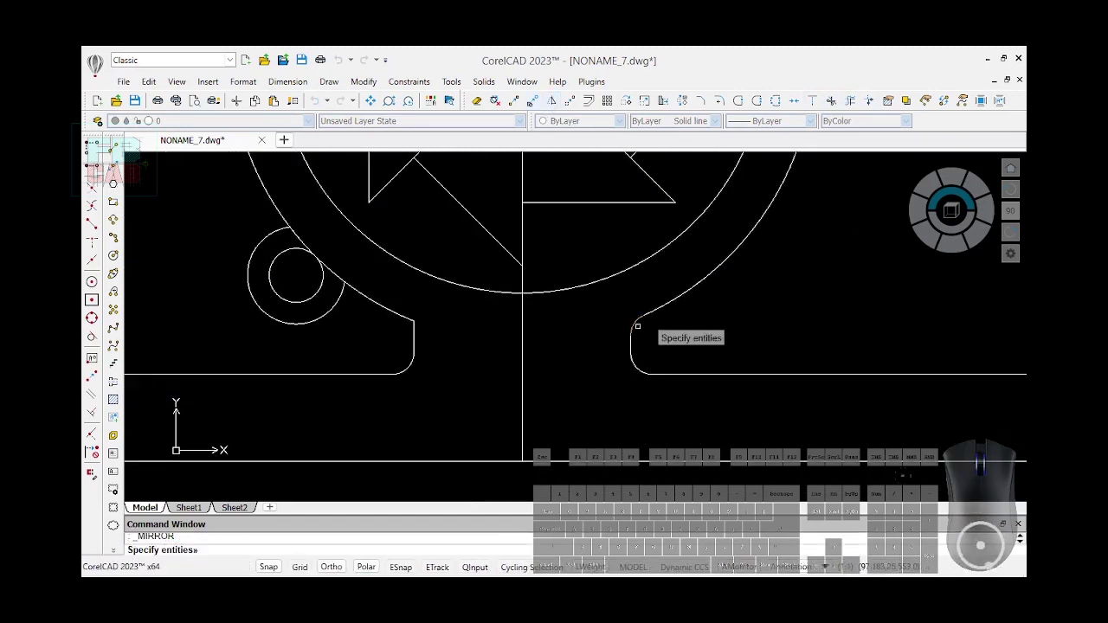
click(633, 329)
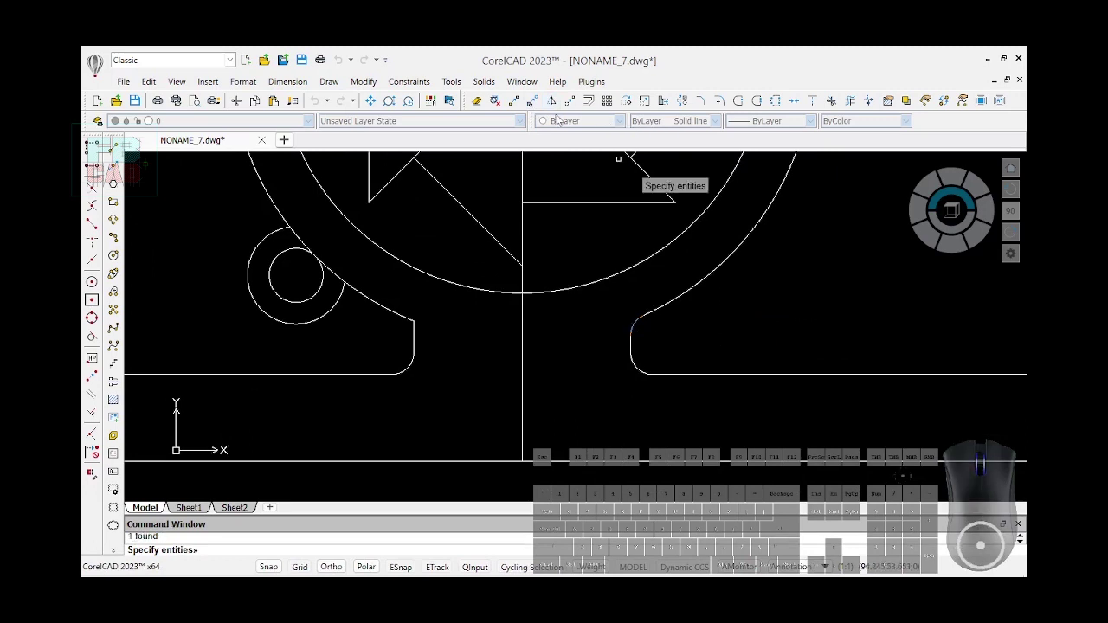
key(Return)
click(522, 461)
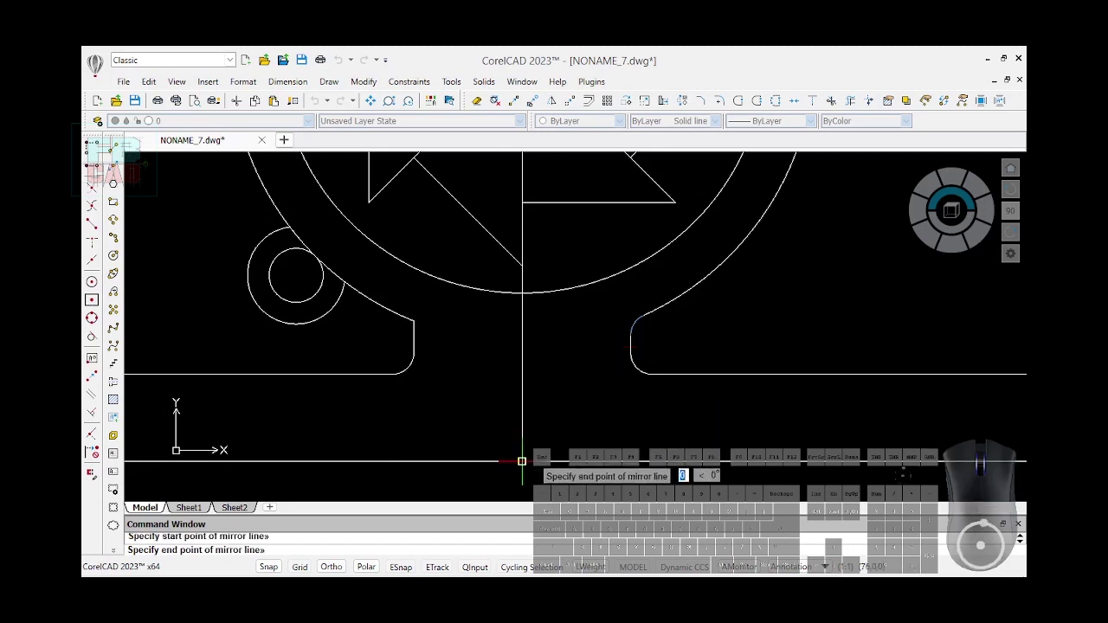
click(522, 292)
key(Return)
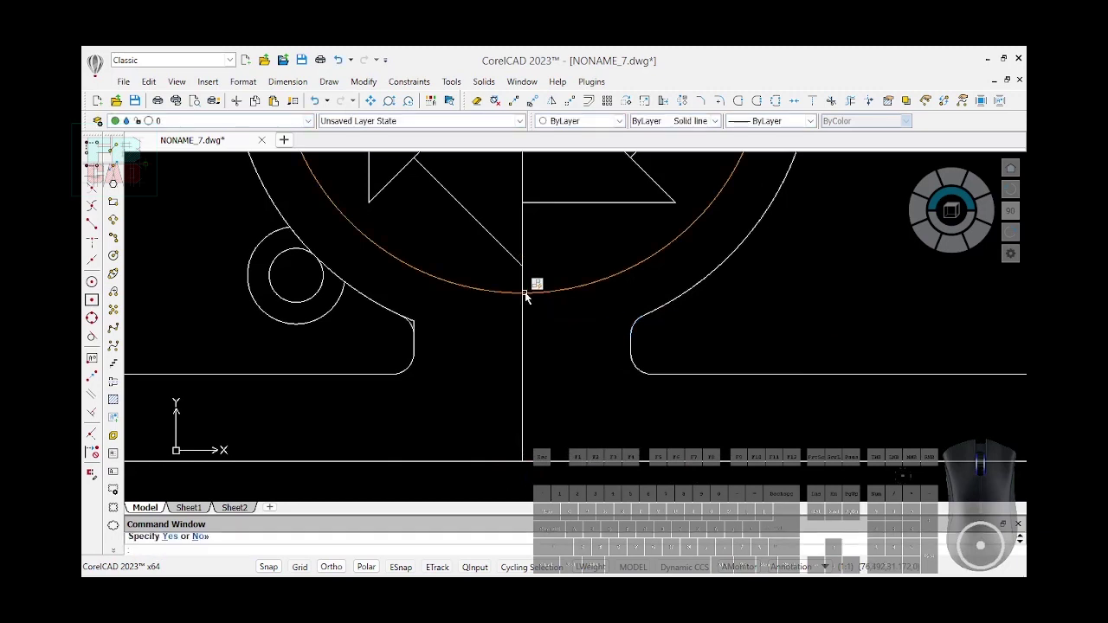
Trim the sharp corner outside the mirrored arc at the support's left junction with the outer circle
scroll(420, 313, up, 6)
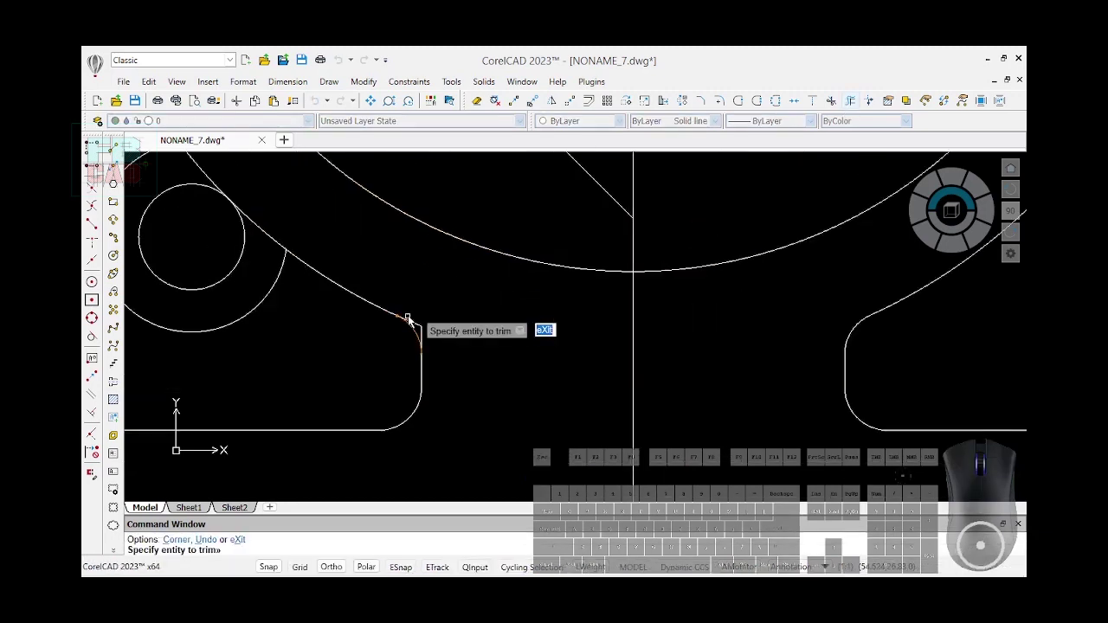
scroll(445, 322, down, 5)
scroll(379, 405, down, 4)
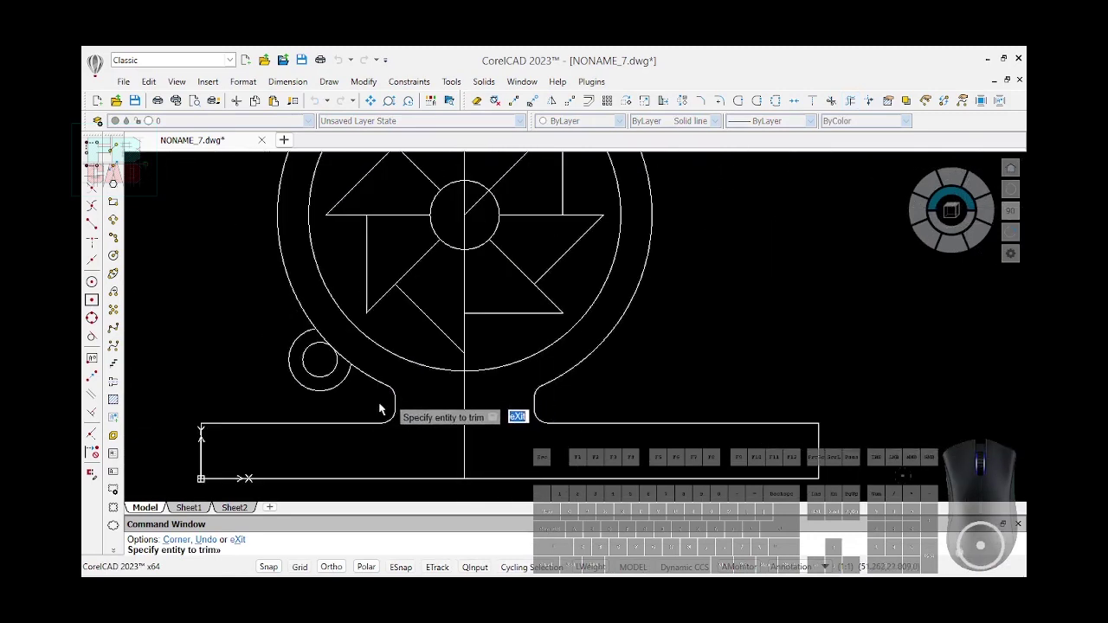
key(Escape)
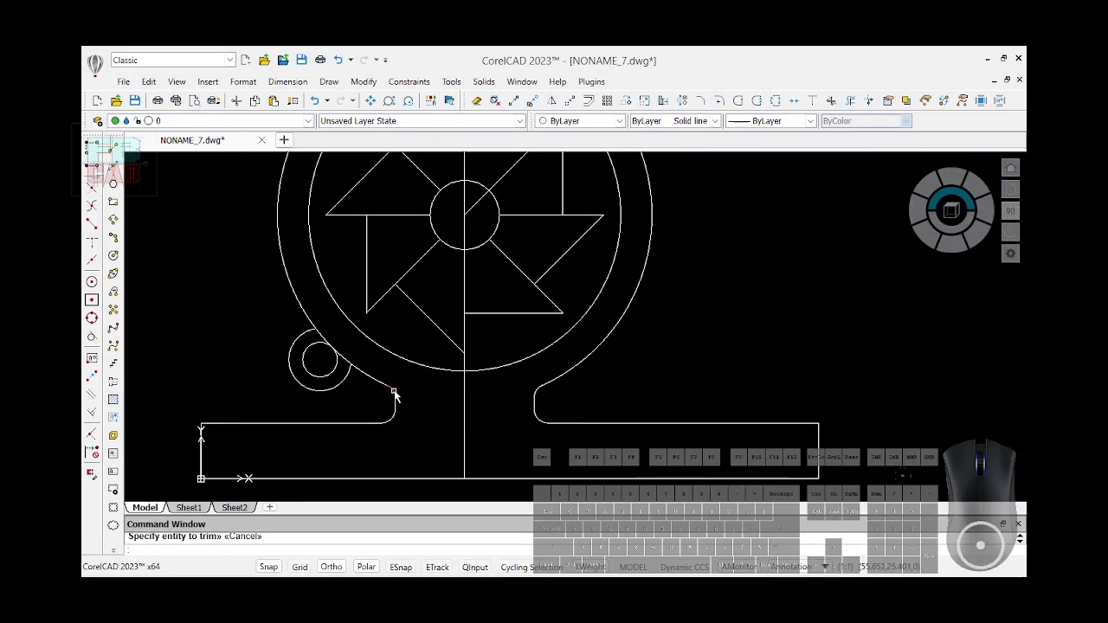
Weld the left and right radius 4 junction arcs to the base outline polyline
click(395, 390)
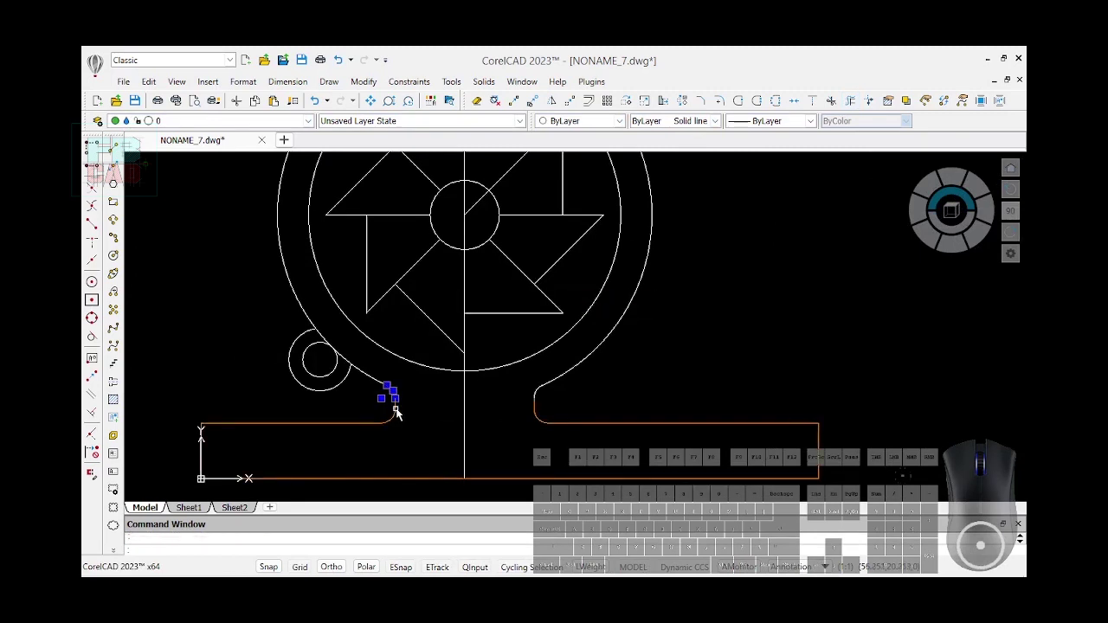
shift+click(395, 413)
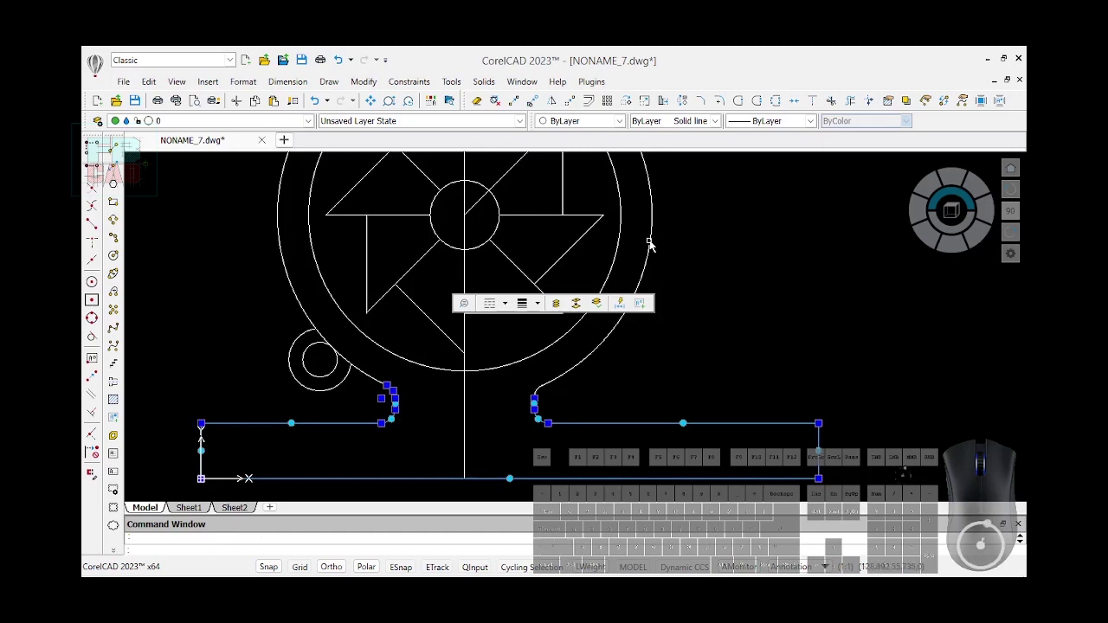
click(795, 101)
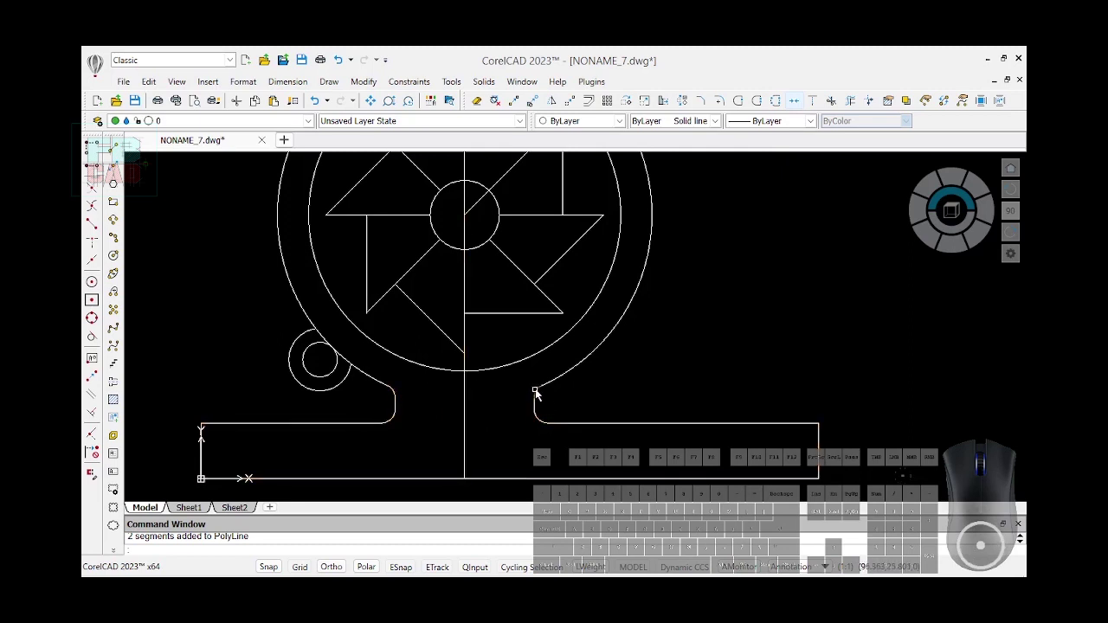
click(535, 392)
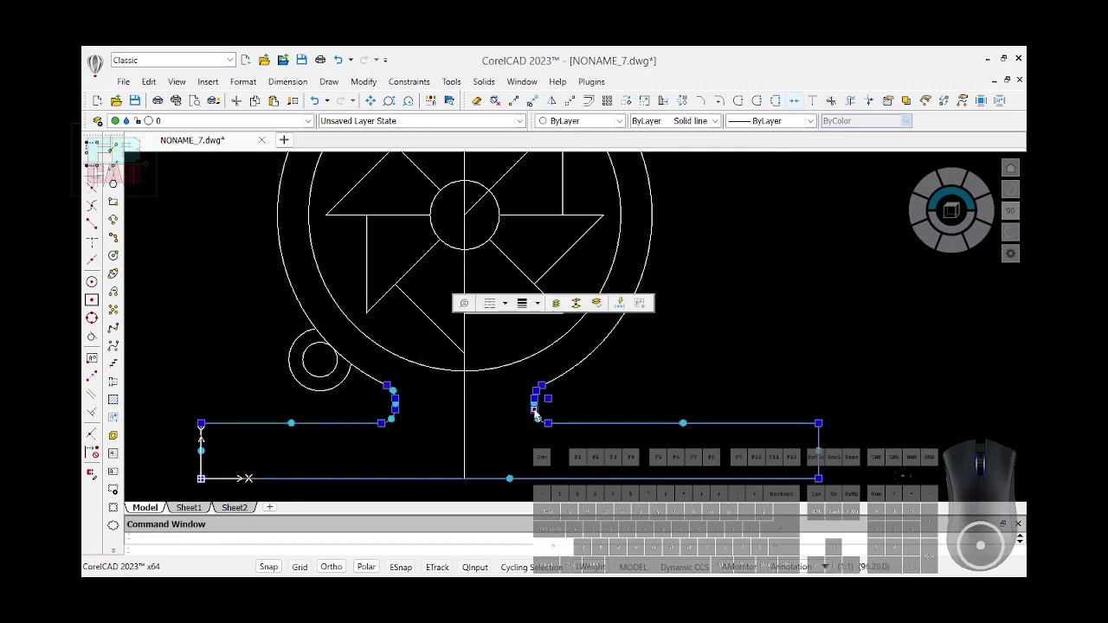
click(795, 102)
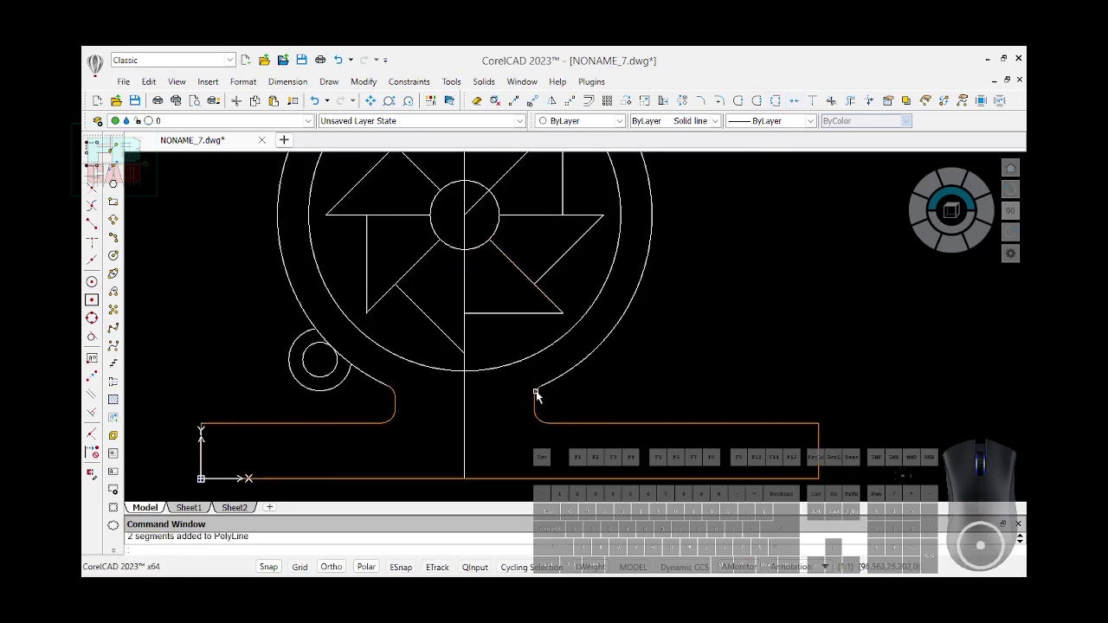
scroll(601, 428, down, 3)
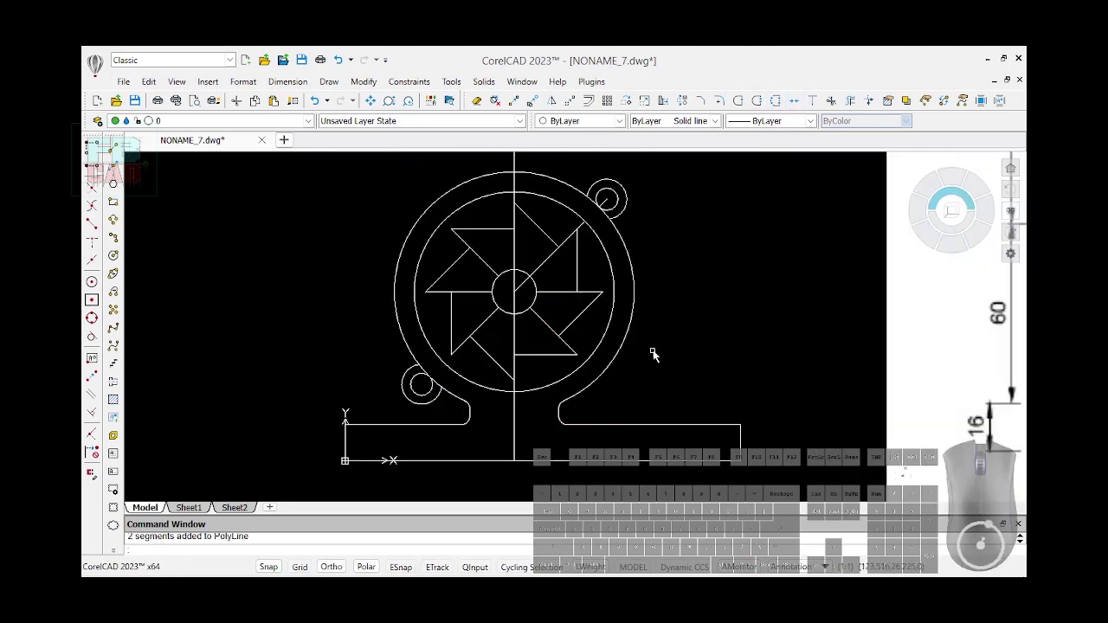
Offset the base outline polyline outward by 50.7
scroll(463, 319, down, 1)
scroll(372, 281, down, 1)
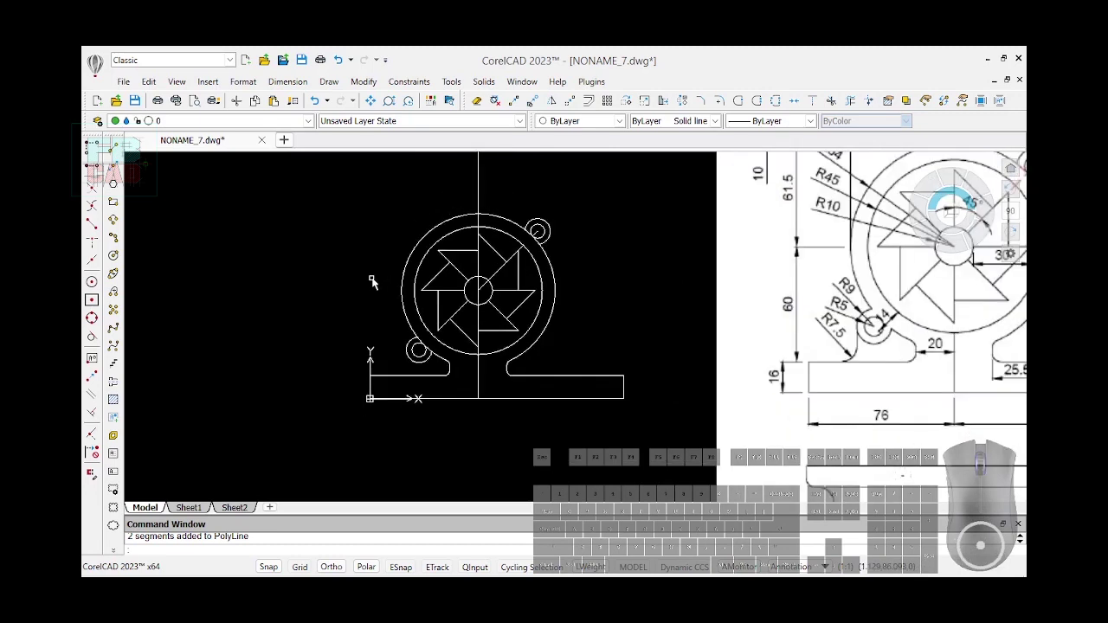
scroll(350, 299, down, 1)
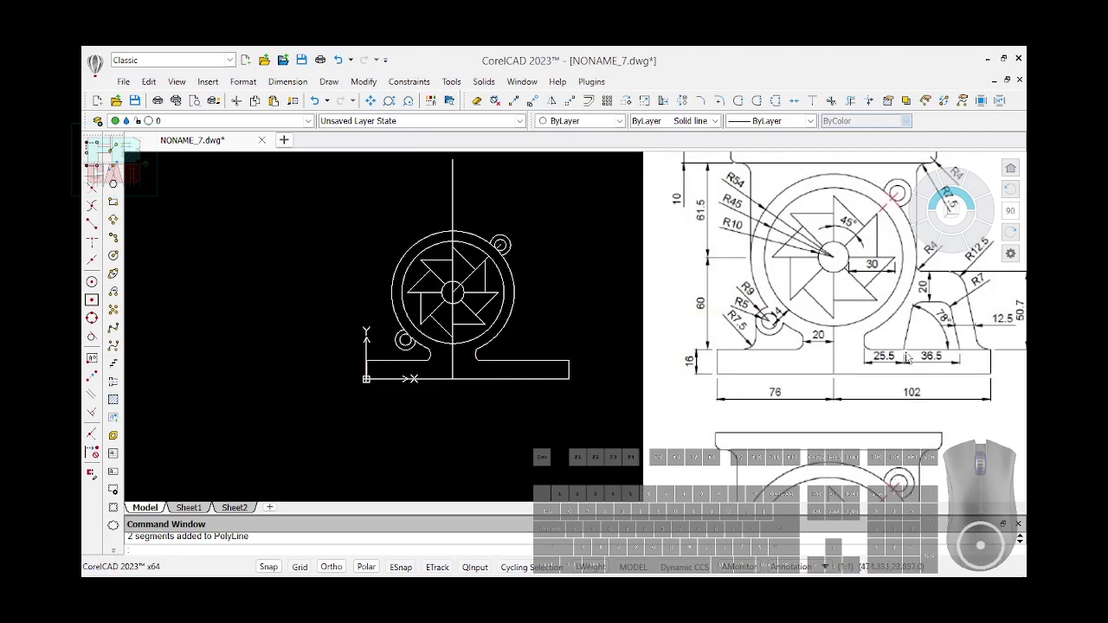
scroll(885, 366, down, 1)
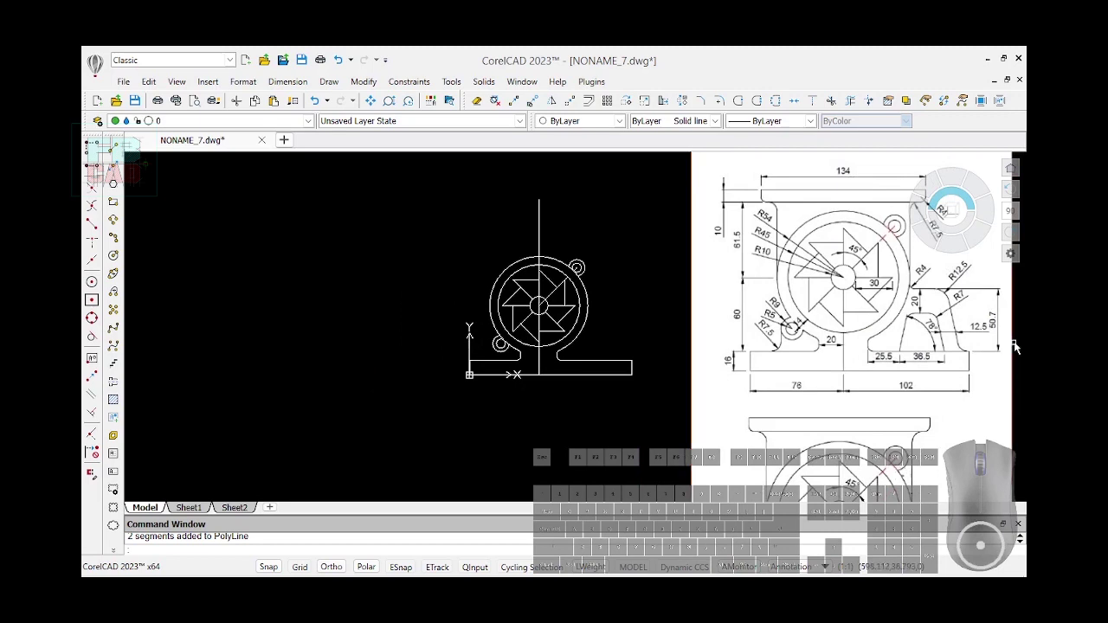
scroll(995, 355, up, 1)
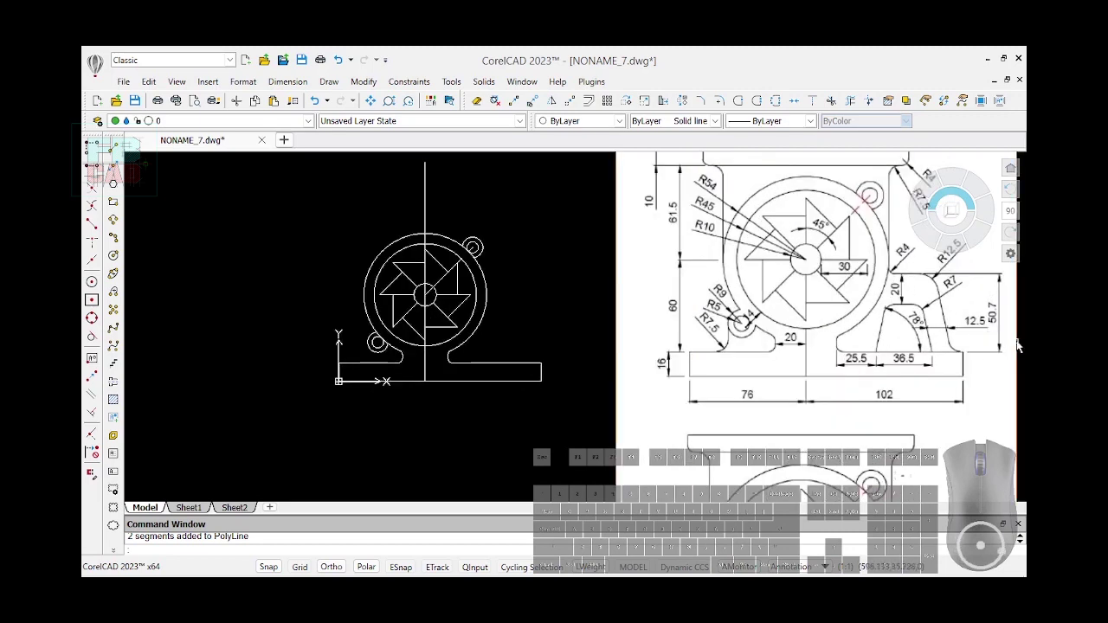
click(590, 100)
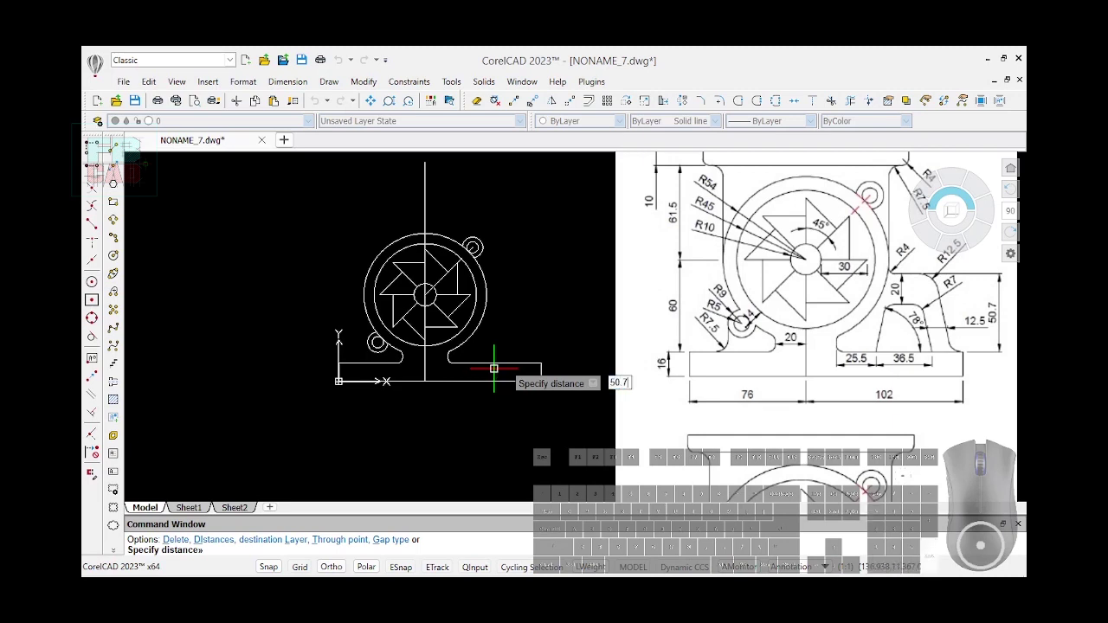
key(Return)
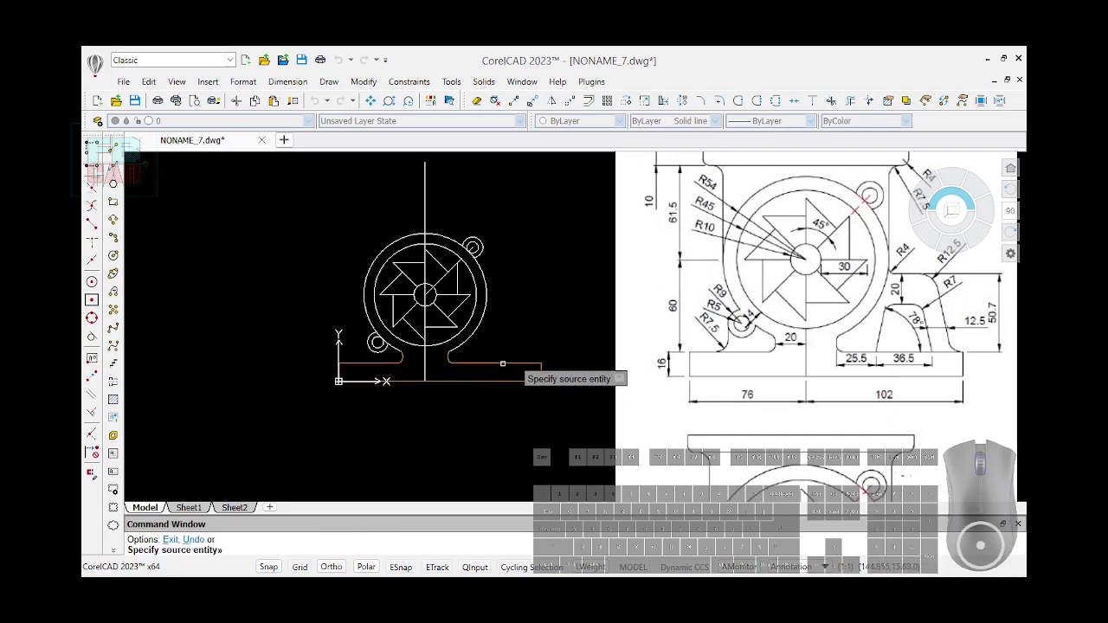
click(502, 364)
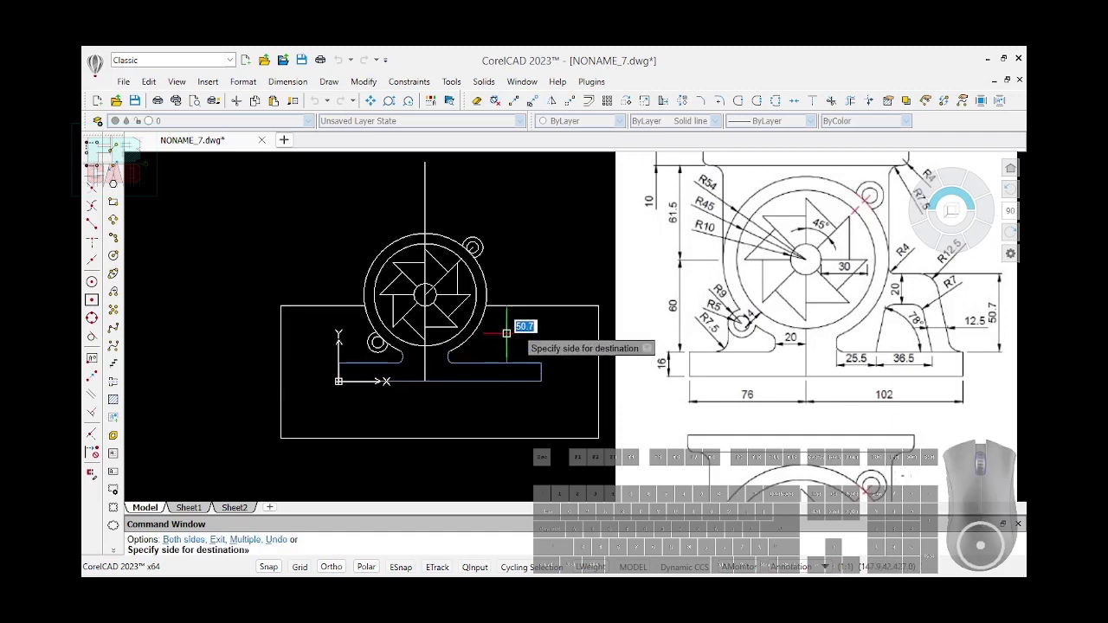
click(507, 332)
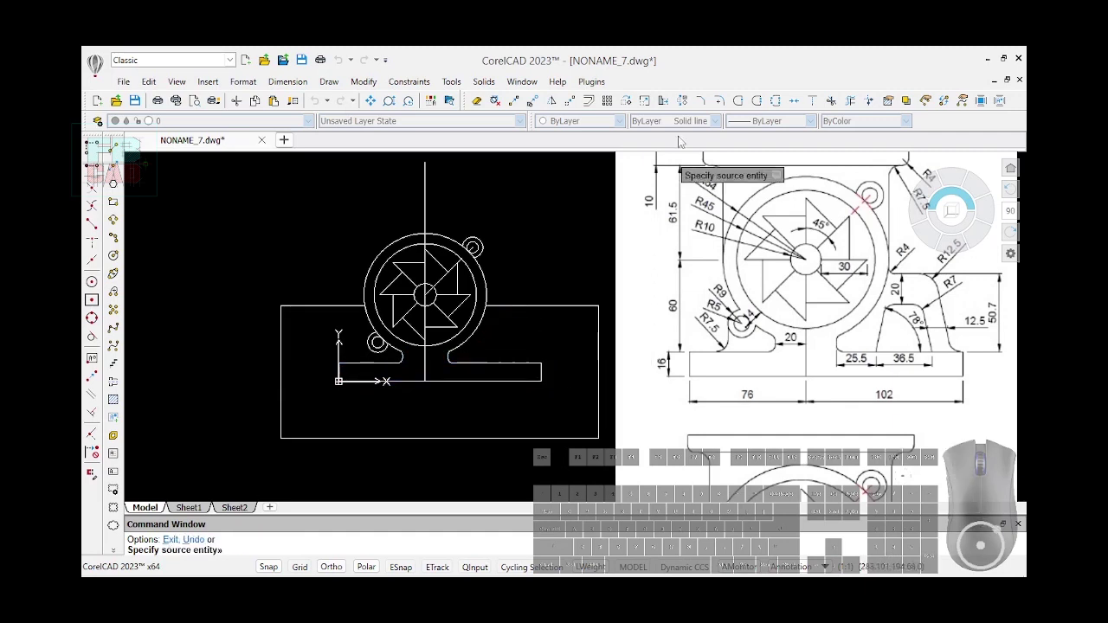
Power-trim the sides and bottom of the offset outline, keeping only its upper horizontal segments
click(851, 100)
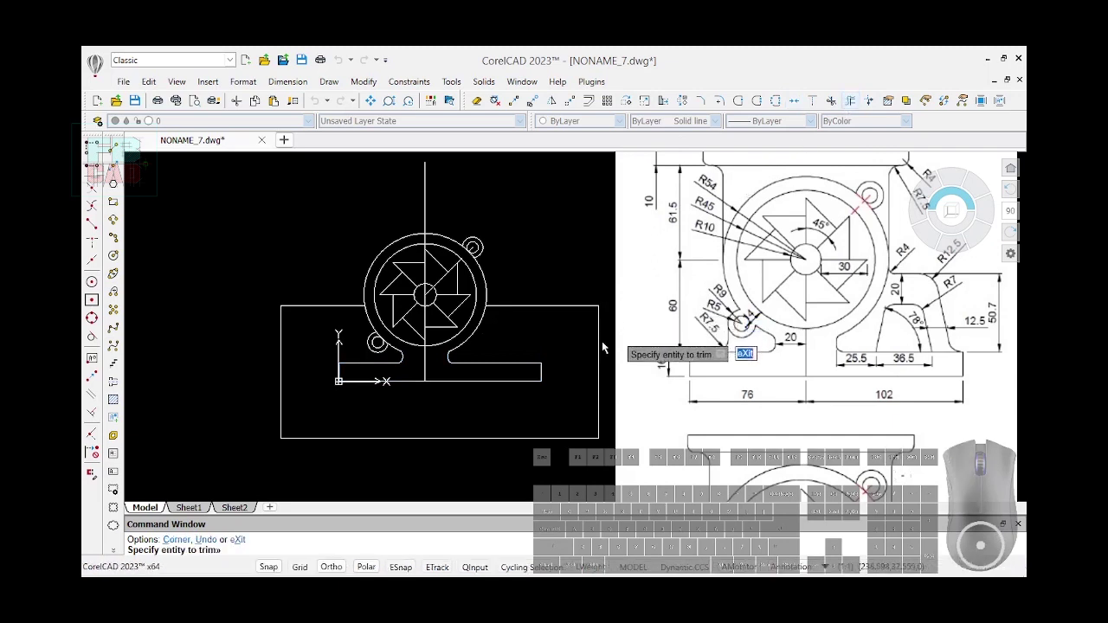
mouse_move(576, 347)
mouse_down()
mouse_move(601, 355)
mouse_move(558, 431)
mouse_move(535, 448)
mouse_move(316, 410)
mouse_move(247, 418)
mouse_up()
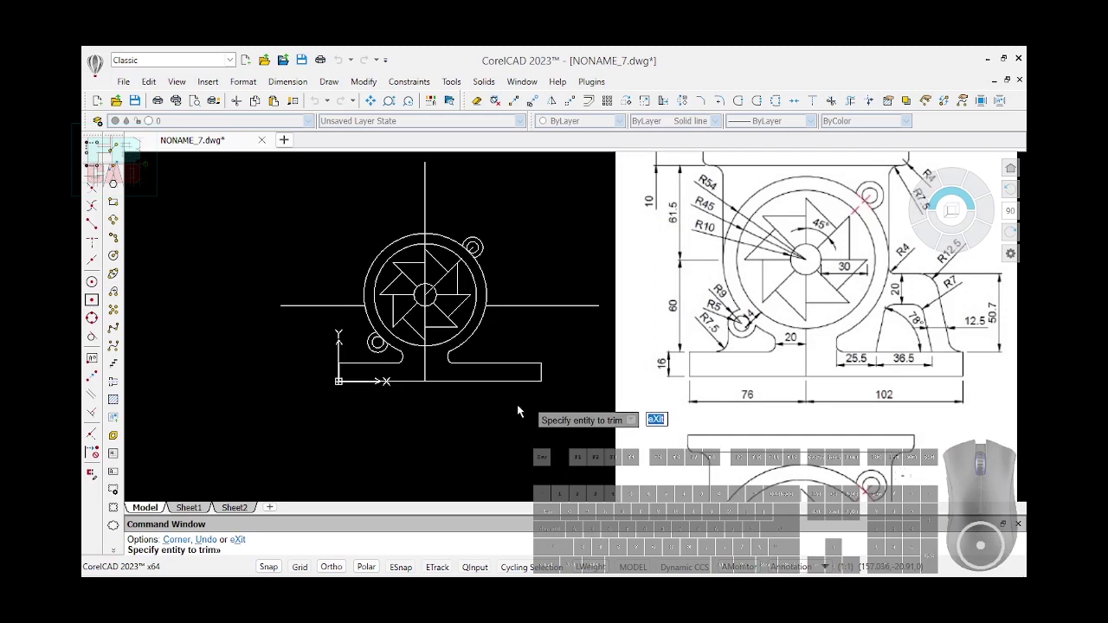
text(dcl)
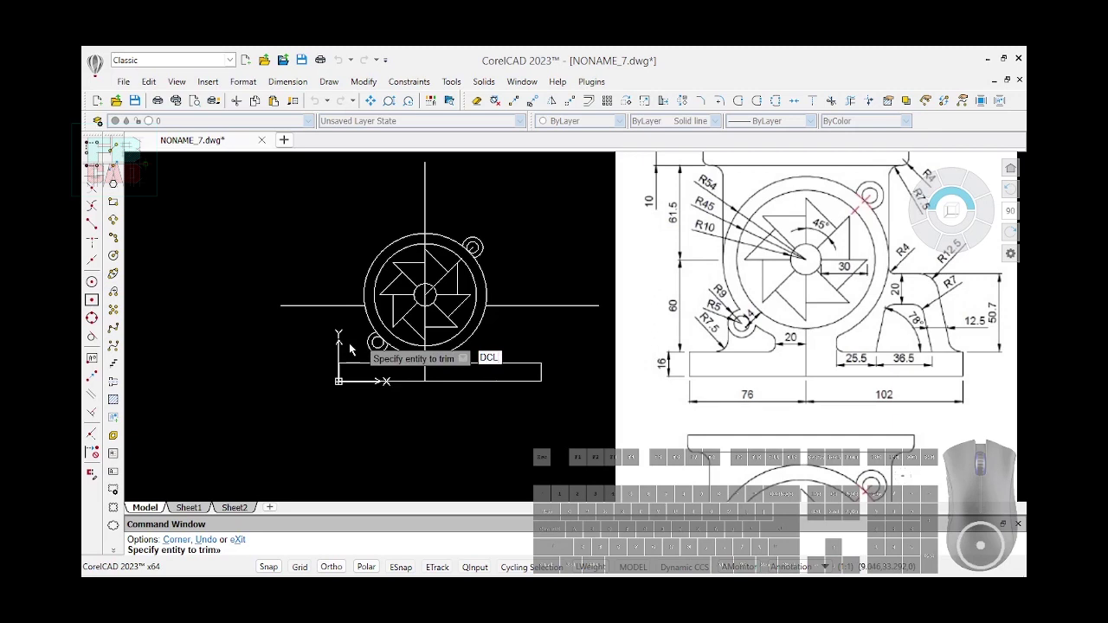
key(Return)
key(Escape)
Add a linear dimensional constraint of 50.7 between the base's upper right corner and the offset line above it
text(dcl)
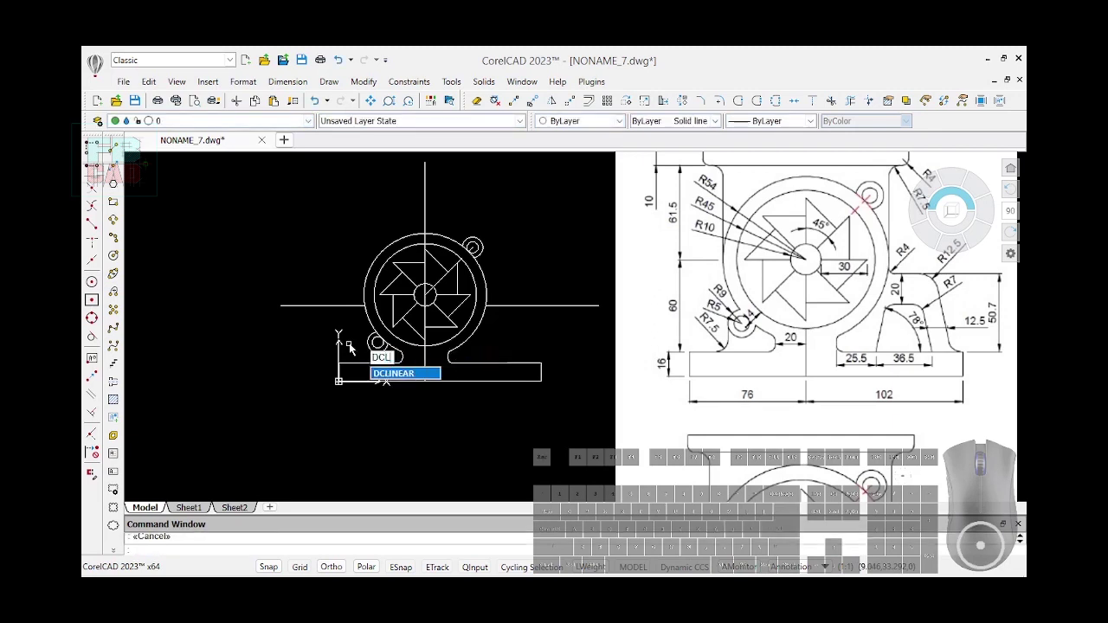
key(Return)
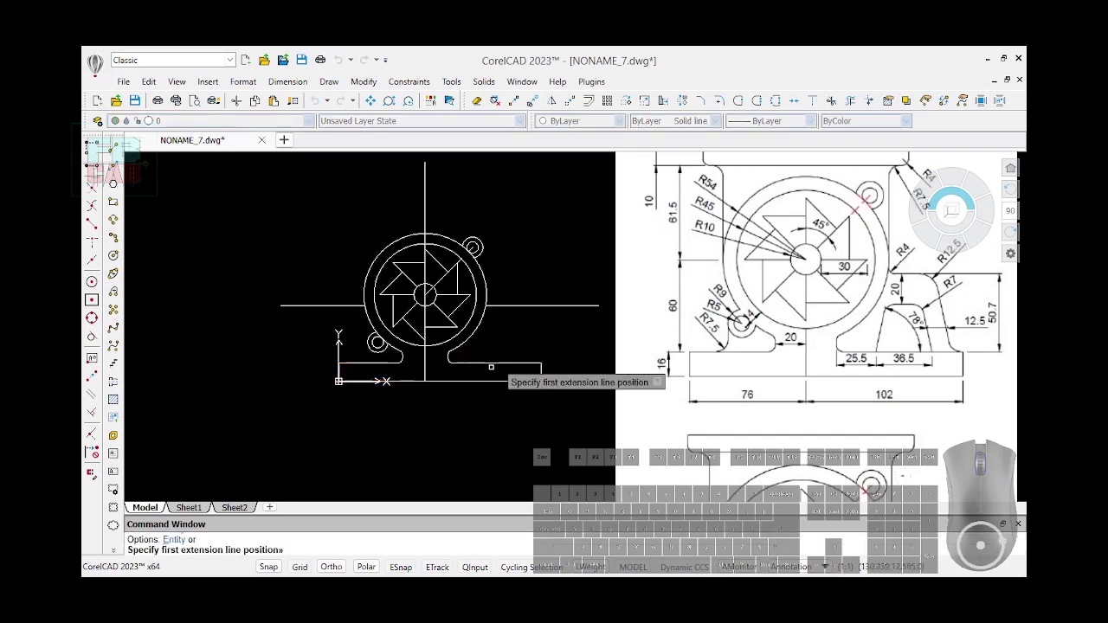
click(540, 365)
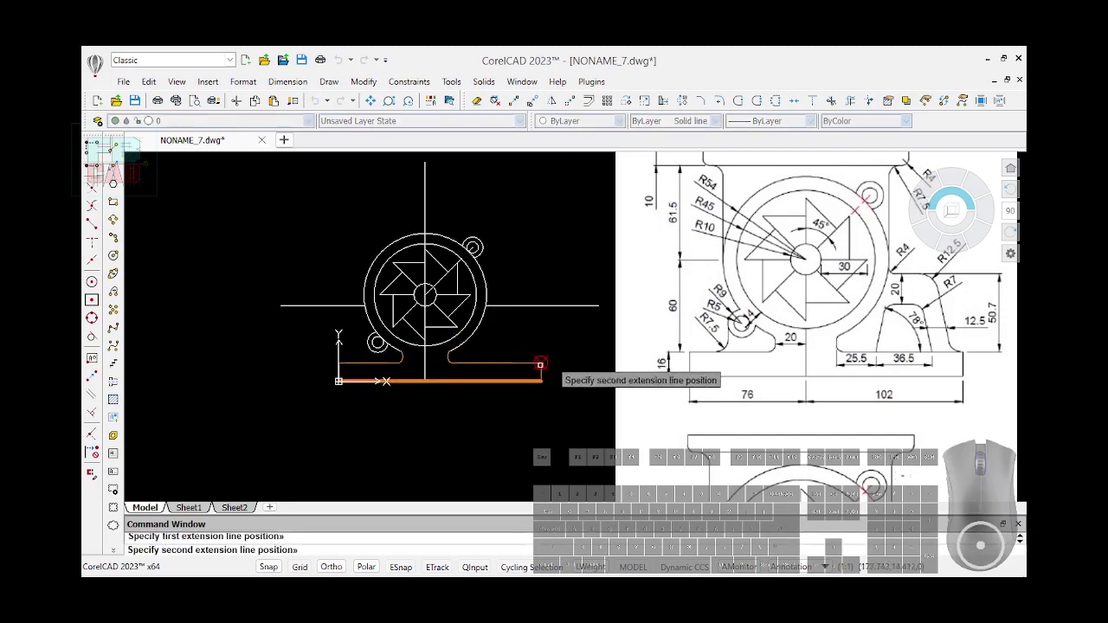
click(542, 306)
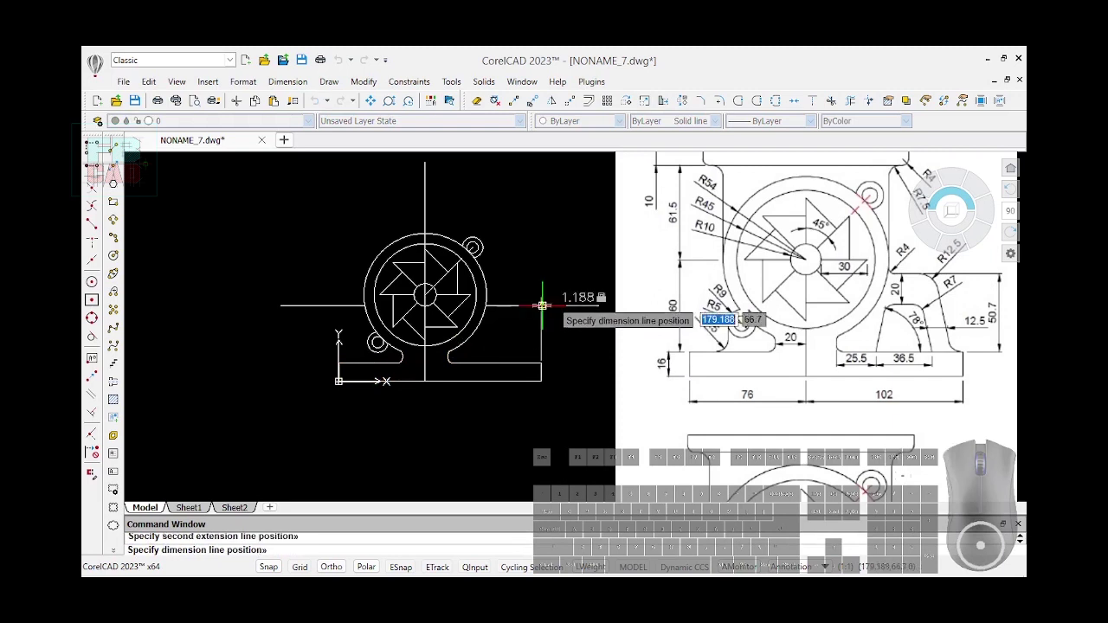
click(589, 342)
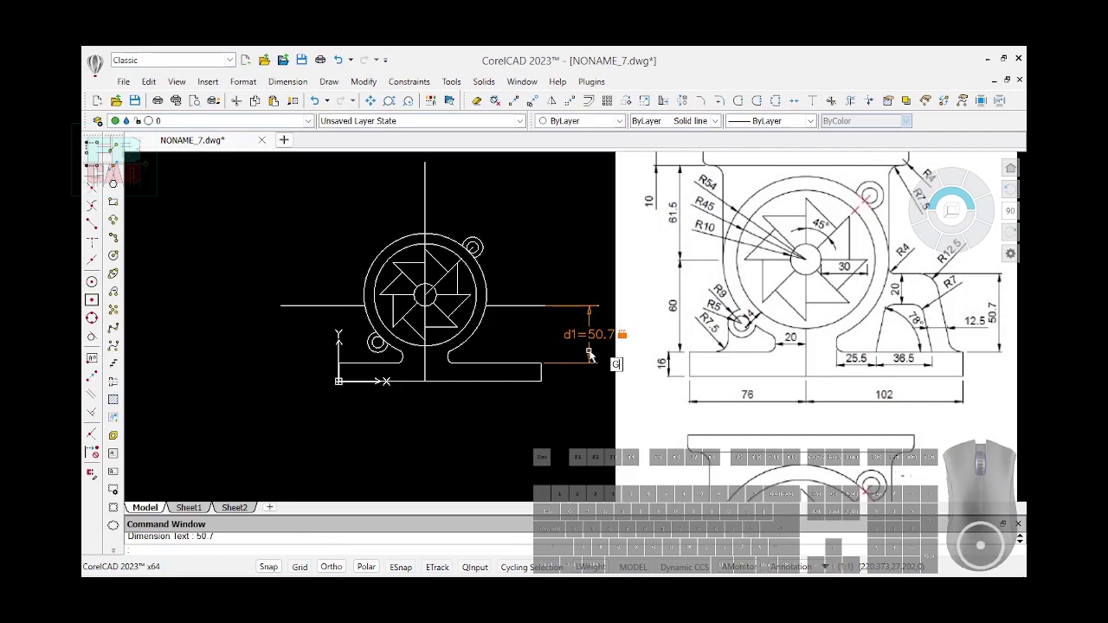
Apply horizontal and fix geometric constraints to the offset line right of the housing circle
text(dcv)
key(Return)
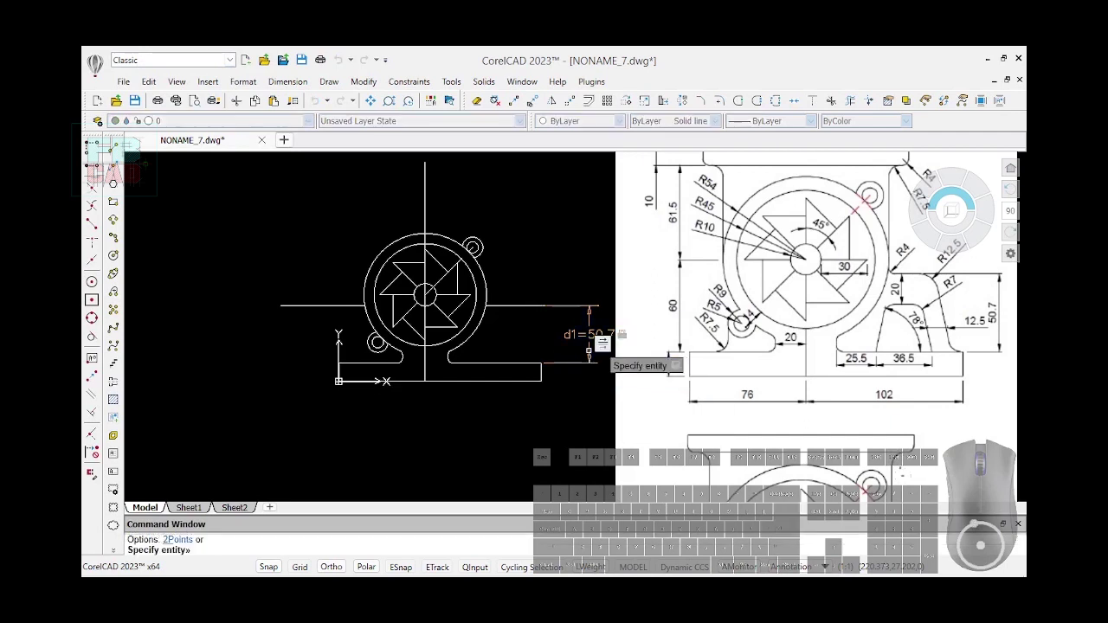
click(542, 306)
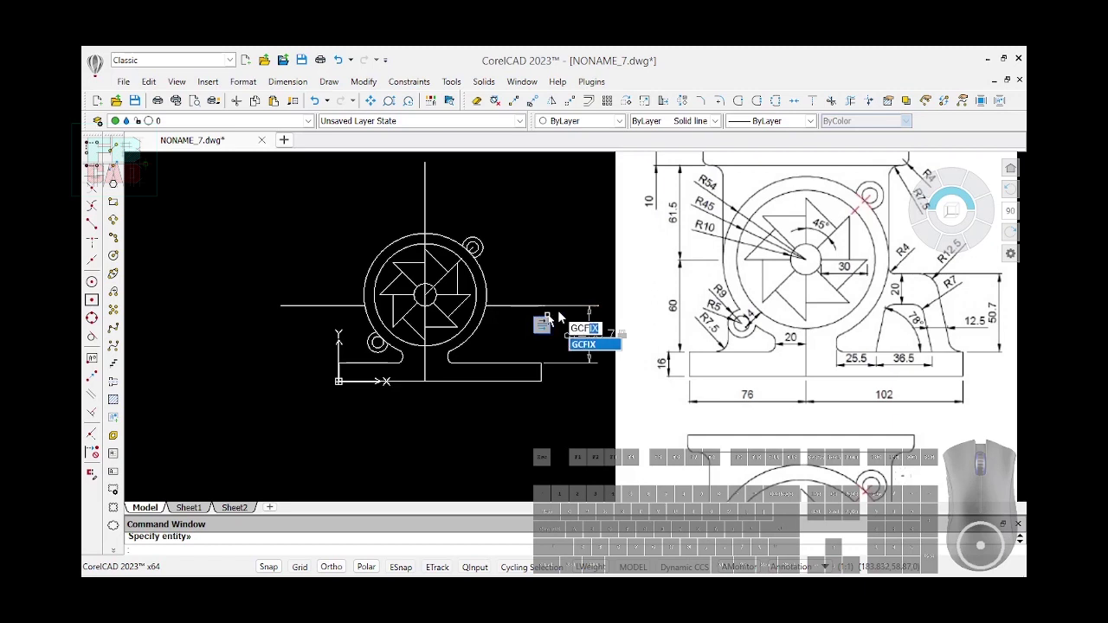
click(558, 308)
click(555, 298)
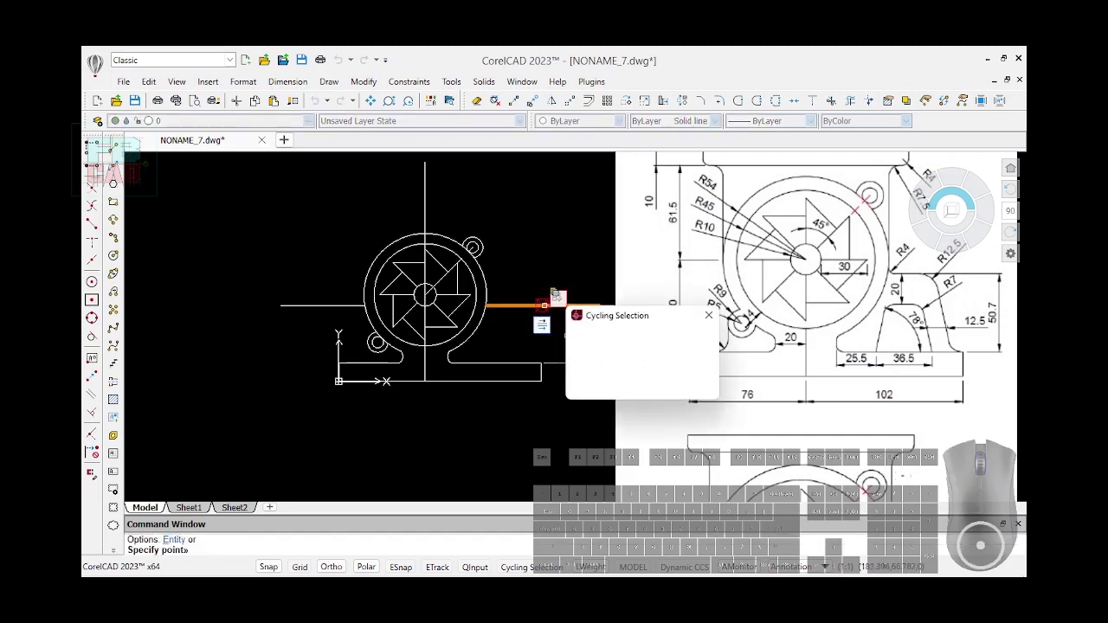
click(606, 338)
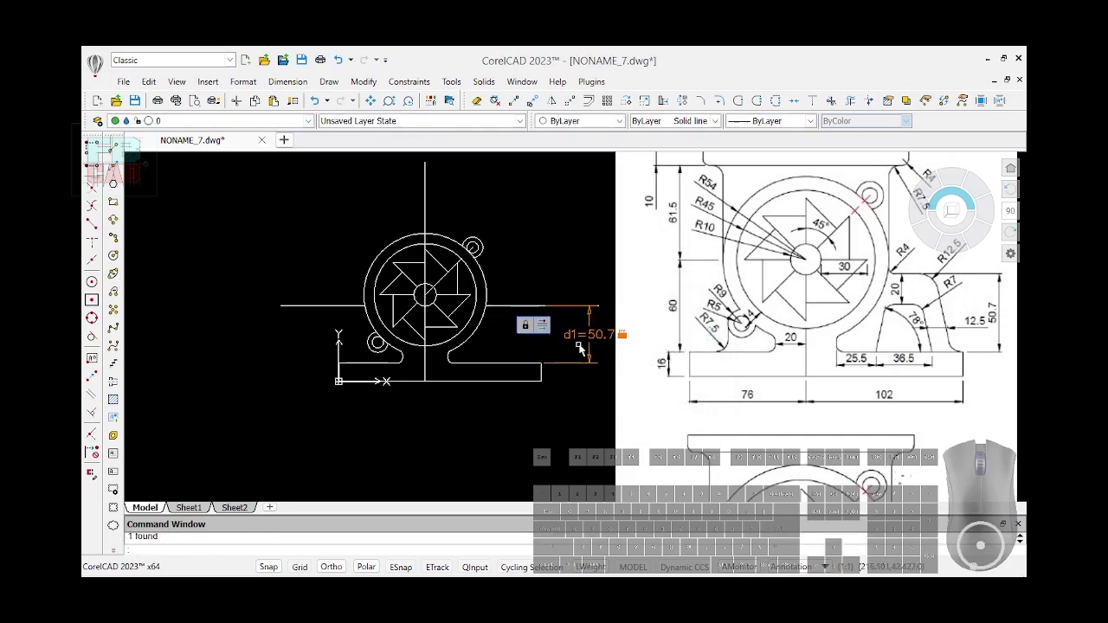
Hide all dynamic dimensions and all constraint icons in the drawing
click(408, 81)
mouse_move(490, 164)
click(556, 182)
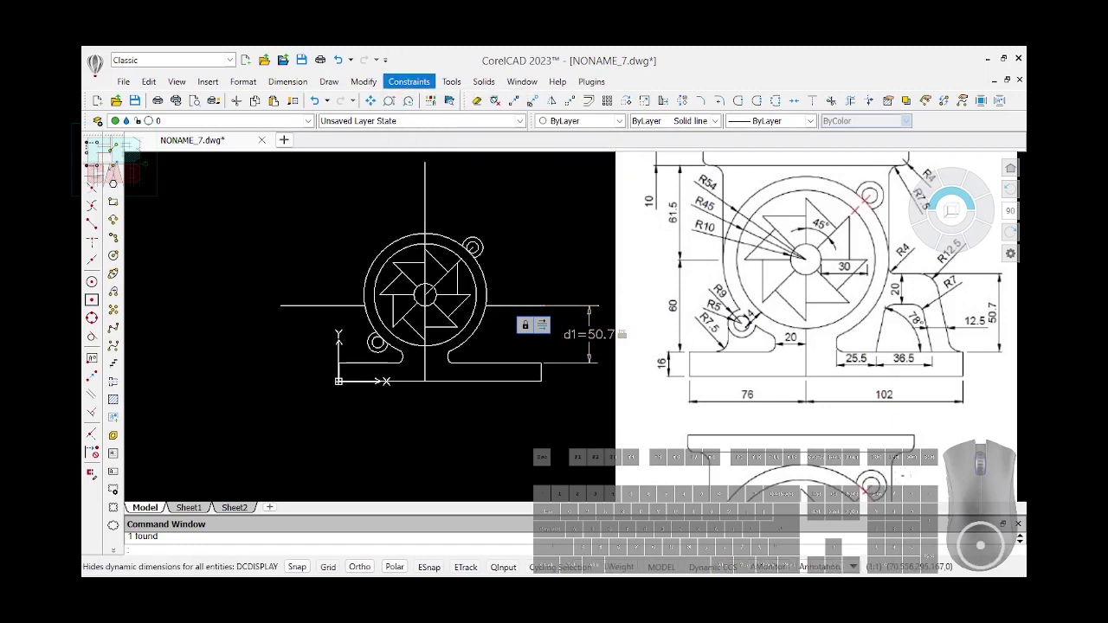
click(417, 84)
mouse_move(468, 115)
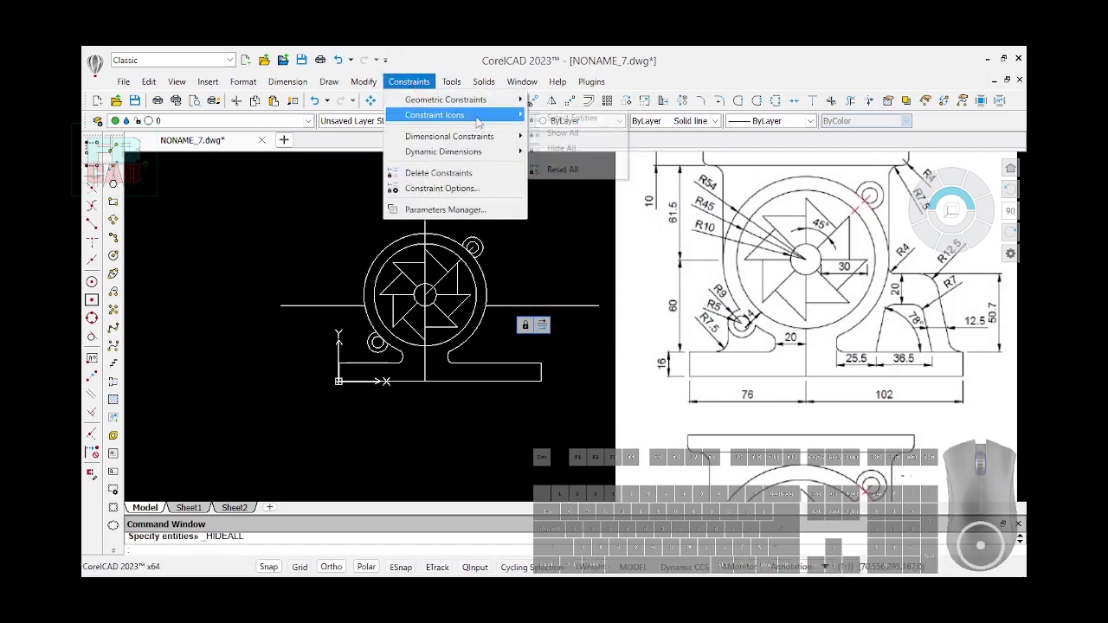
click(554, 151)
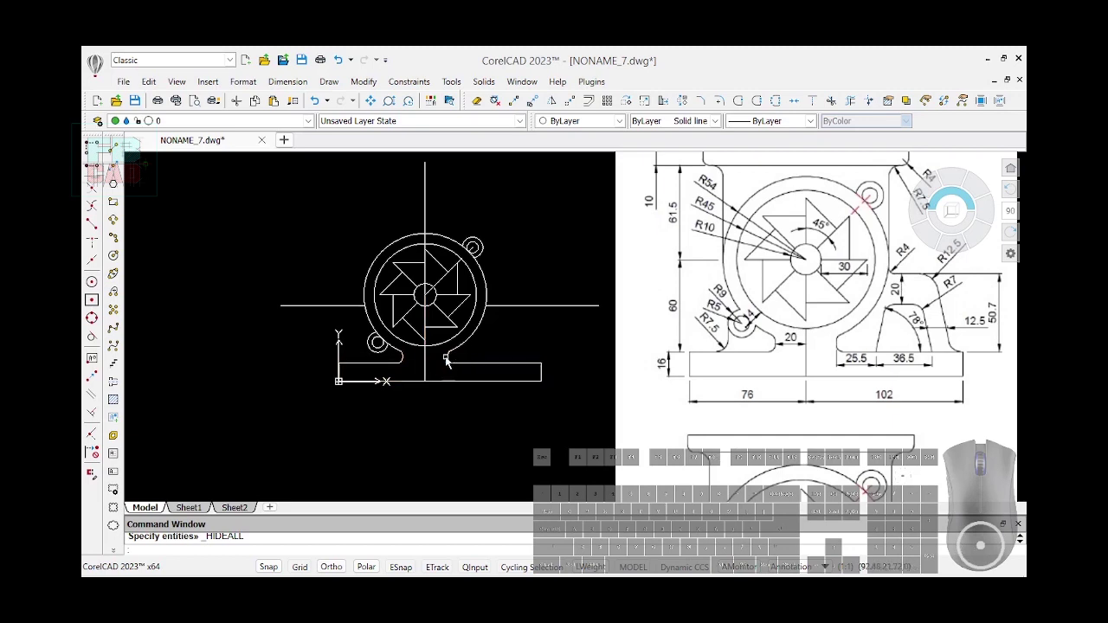
Offset the vertical centre line 20 to the right
click(589, 101)
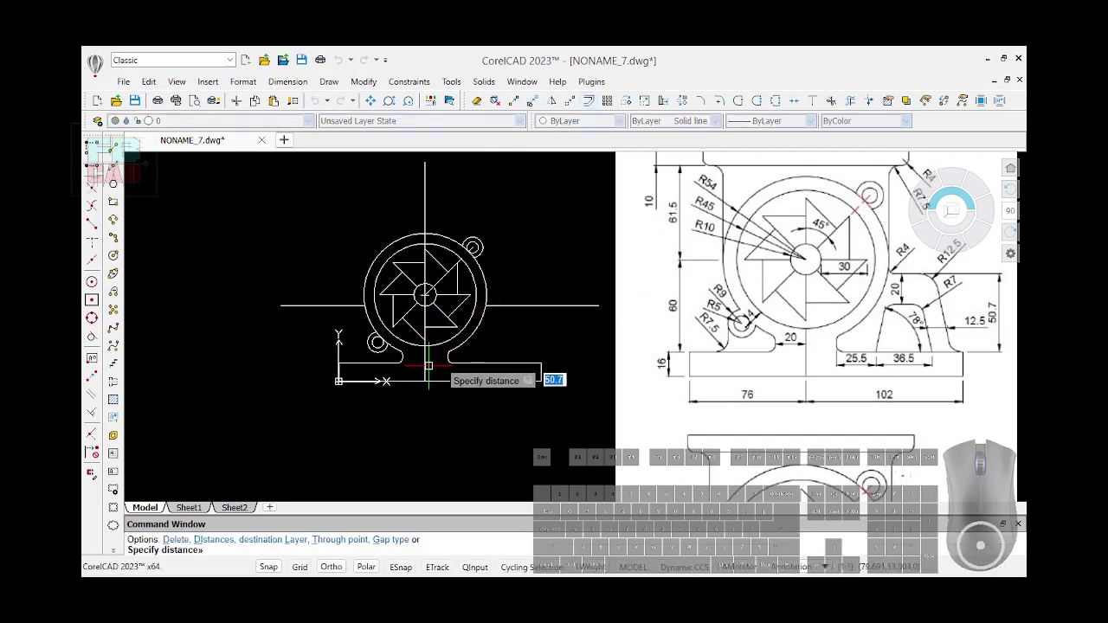
key(Return)
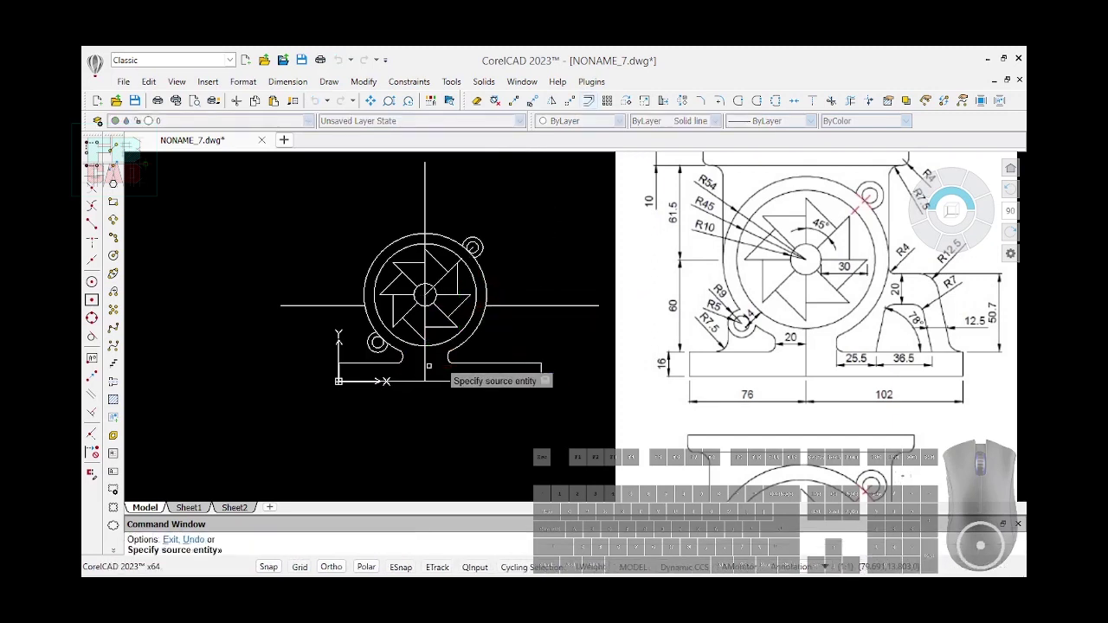
click(426, 364)
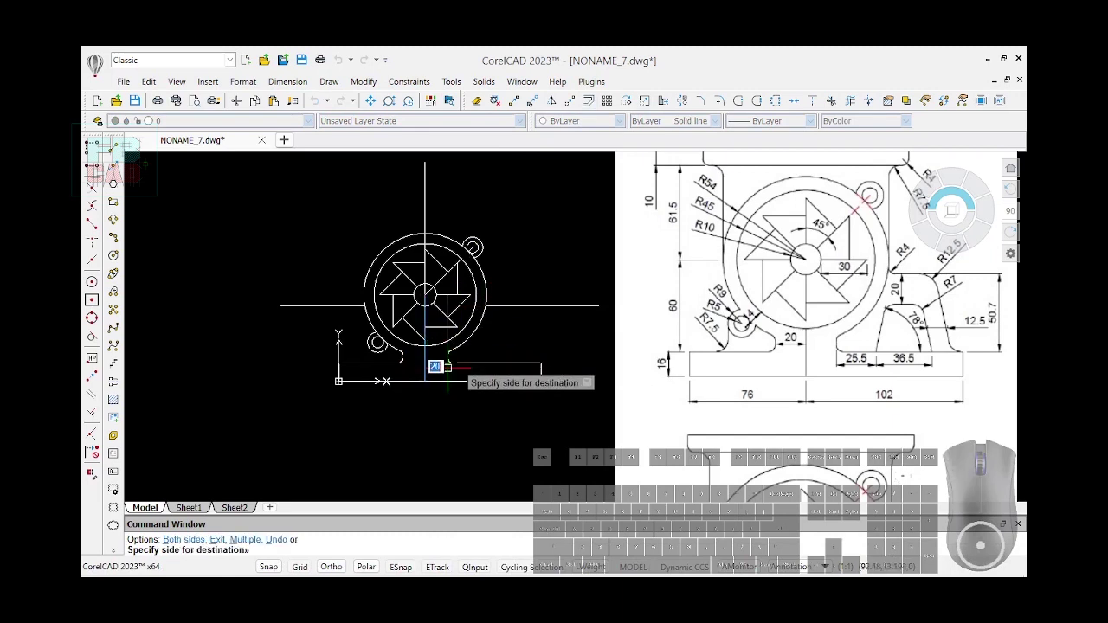
click(454, 374)
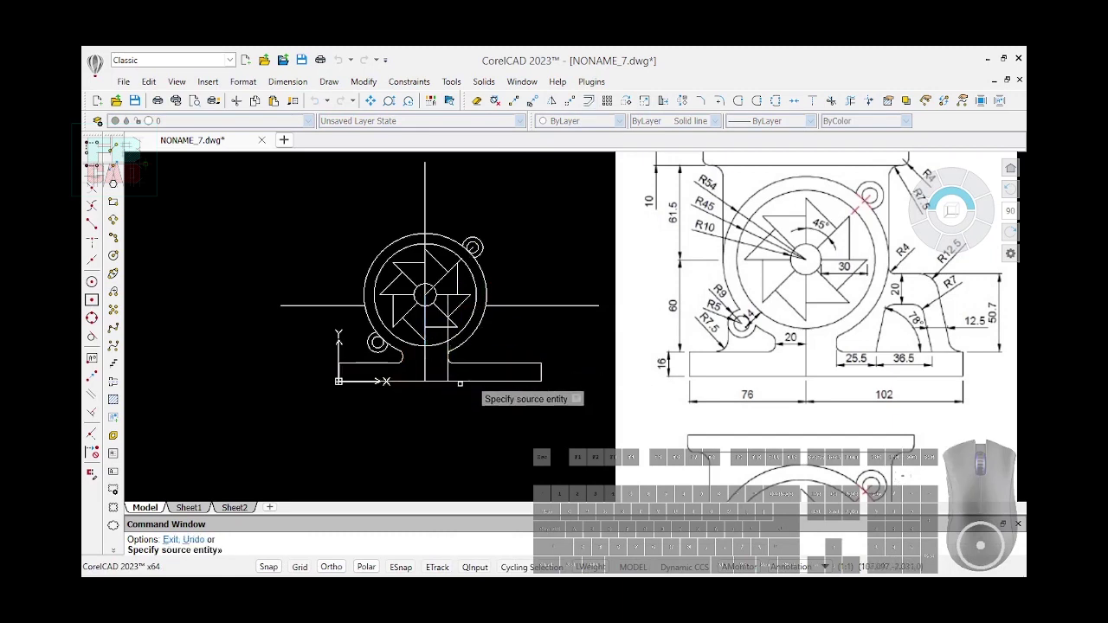
key(Return)
key(Return)
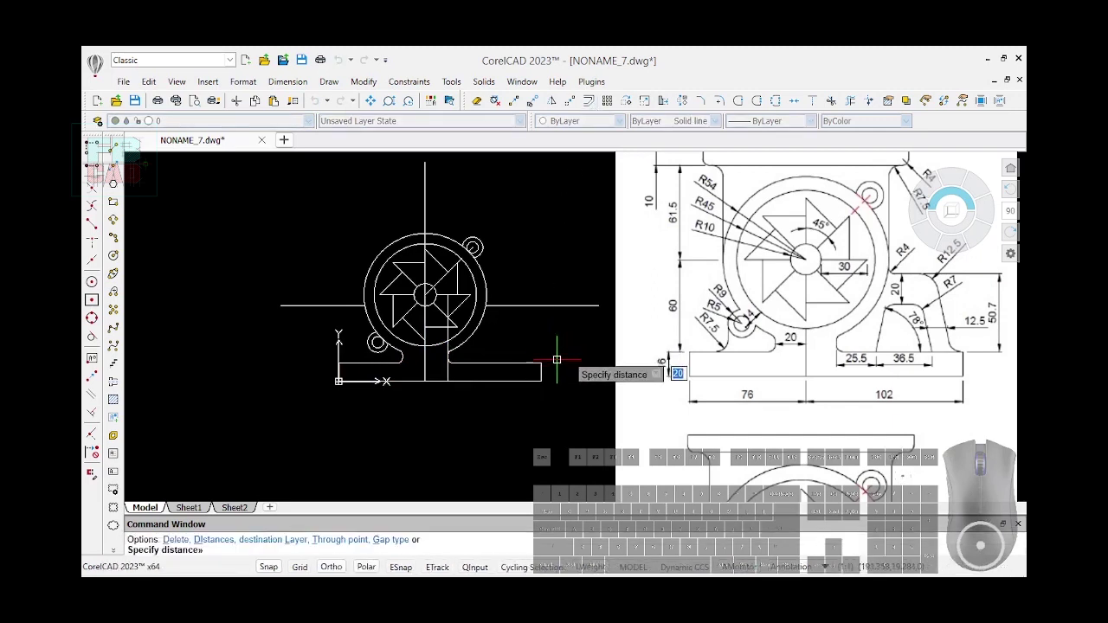
Offset the vertical line 20 mm right of the centreline by 25.5 to the right
text(16)
key(Return)
click(447, 371)
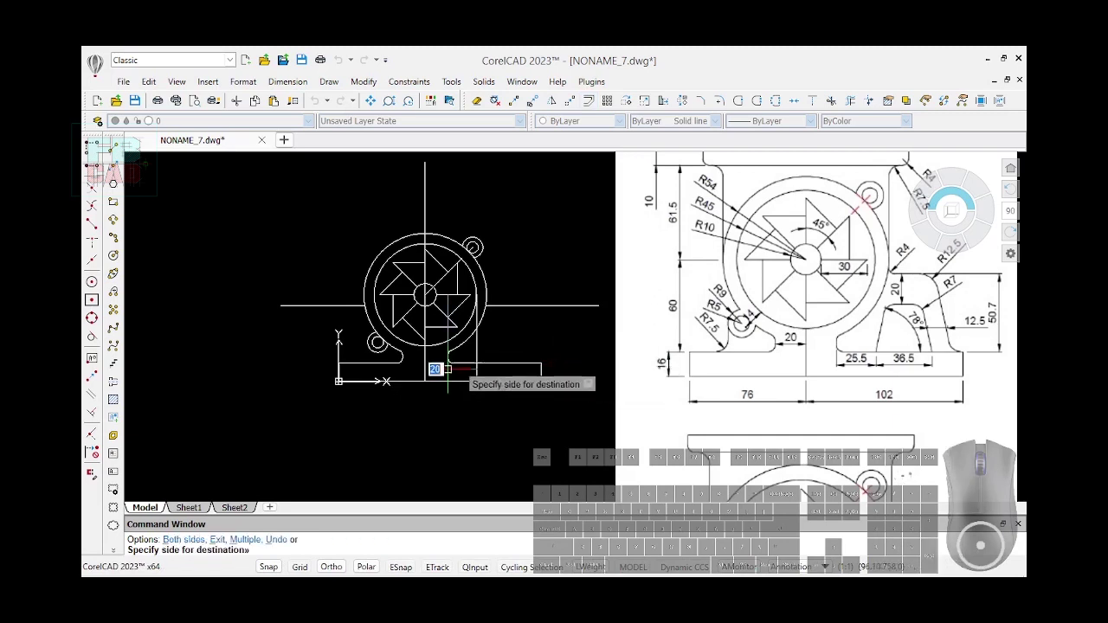
click(481, 371)
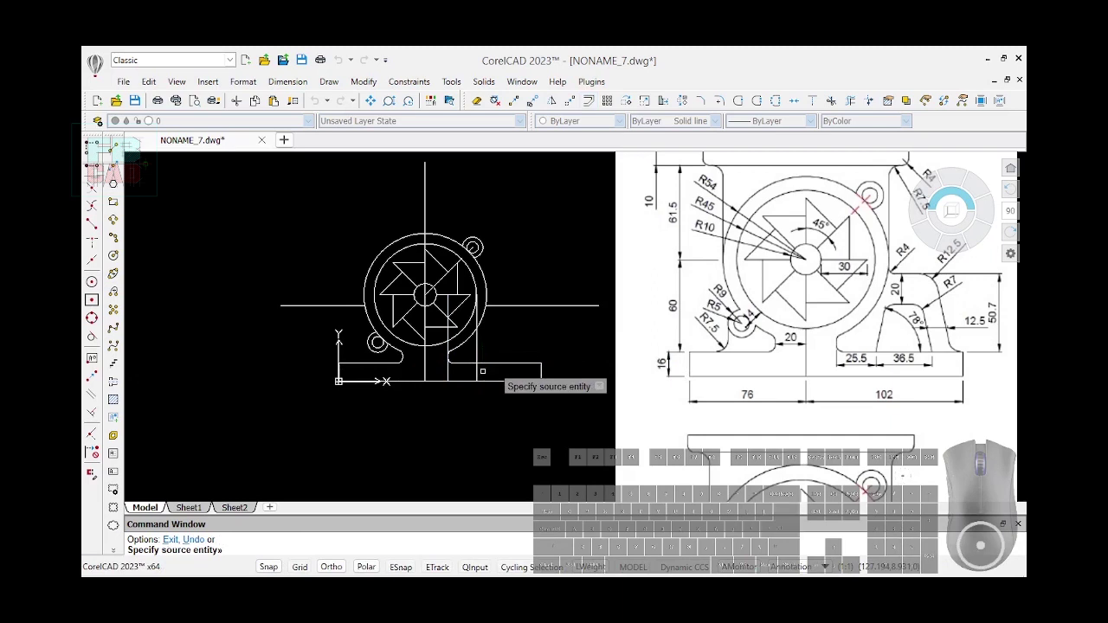
key(Escape)
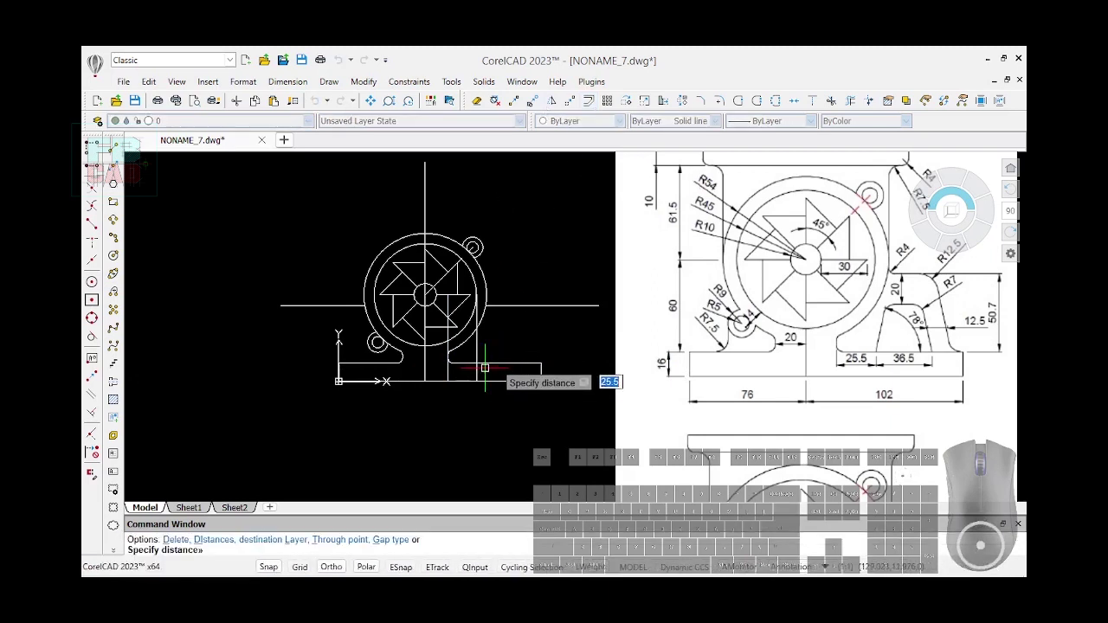
Offset the newly created vertical line by 36.5 to the right
text(36.5)
key(Return)
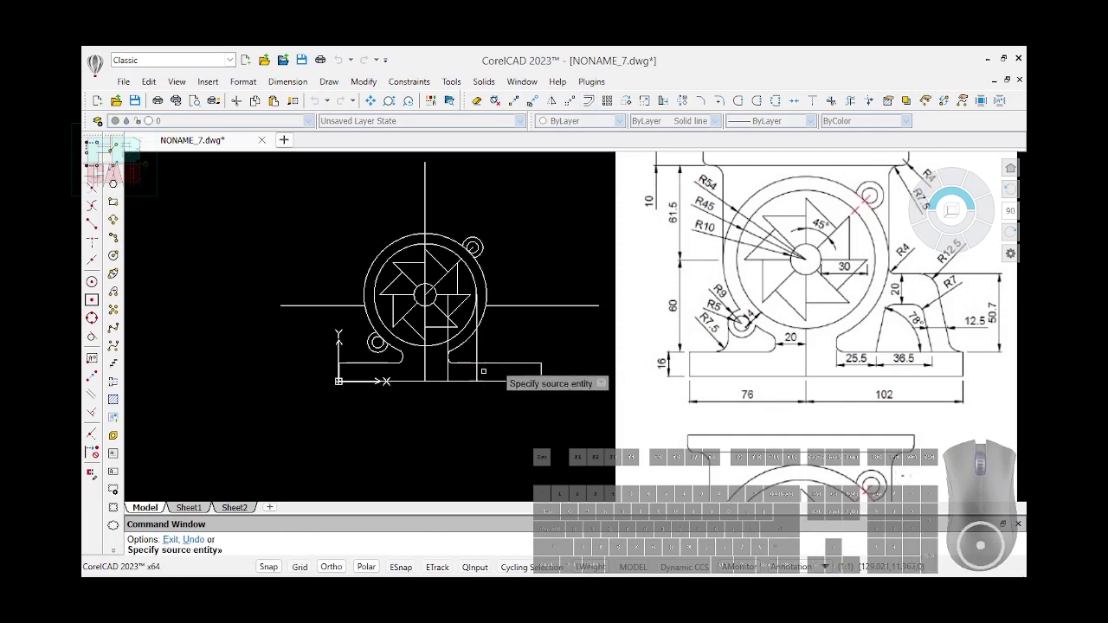
click(476, 379)
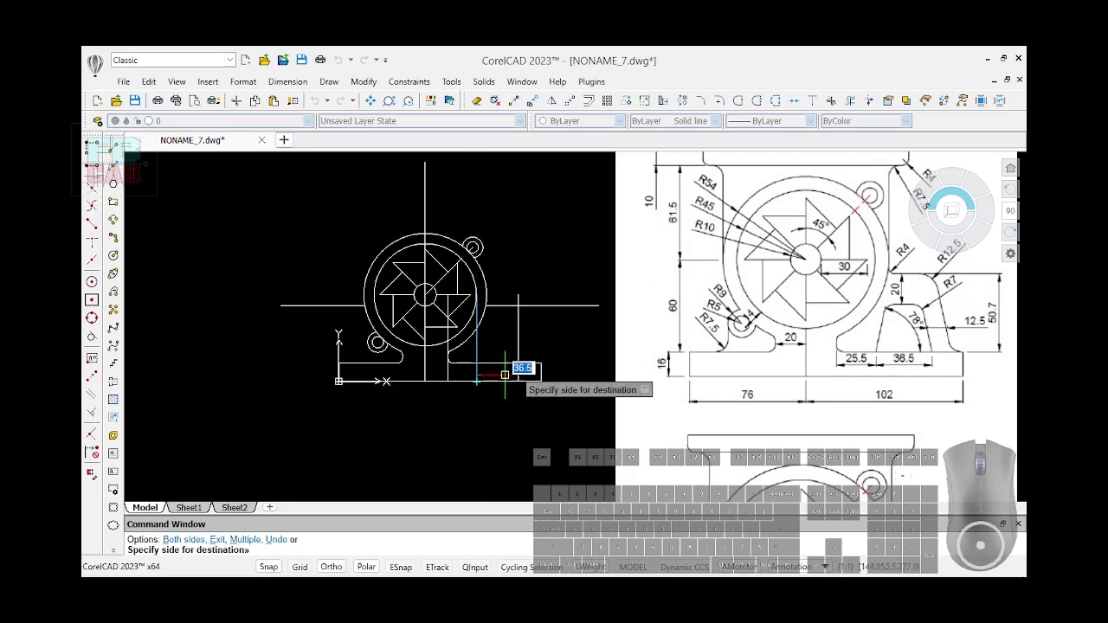
click(508, 374)
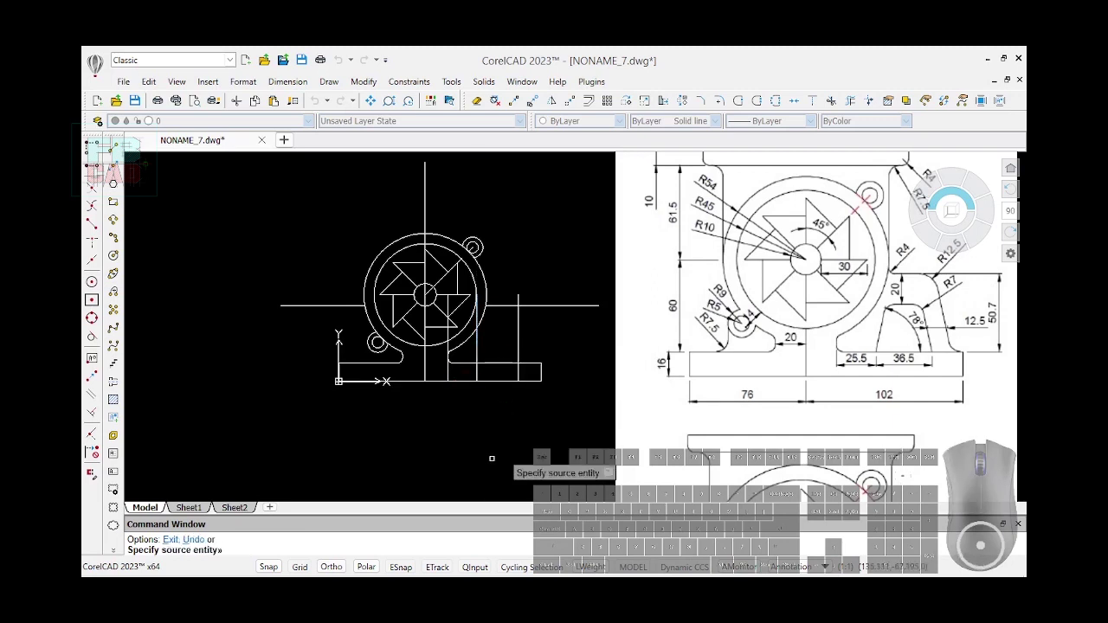
Trim the two offset vertical lines above the base's upper edge, keeping the segments inside the base
click(853, 97)
scroll(554, 346, up, 1)
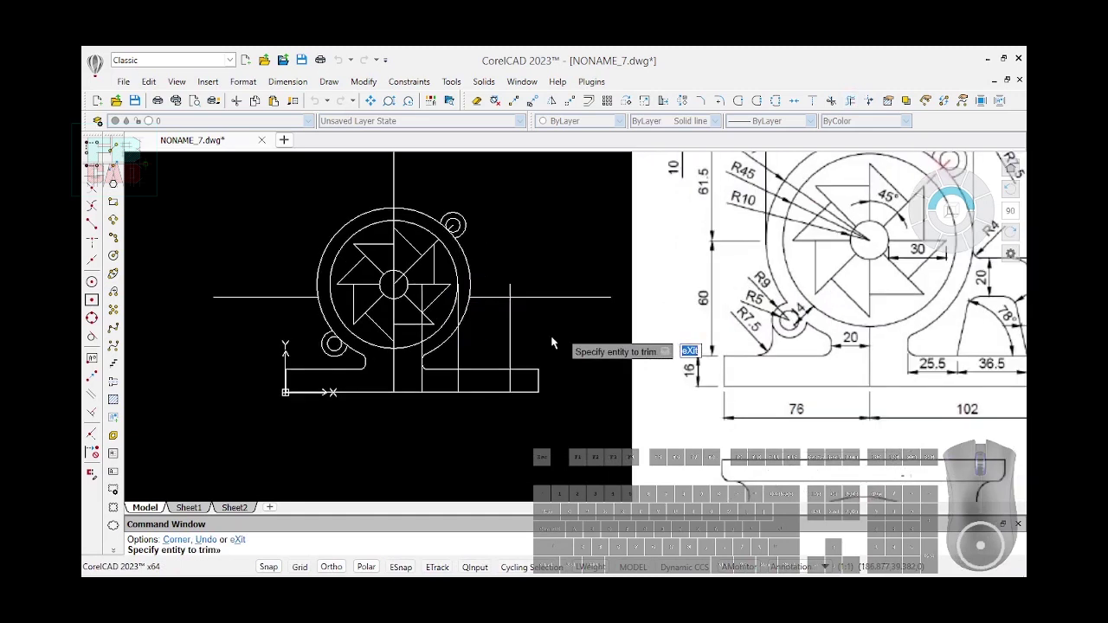
scroll(537, 347, down, 1)
click(510, 348)
click(469, 351)
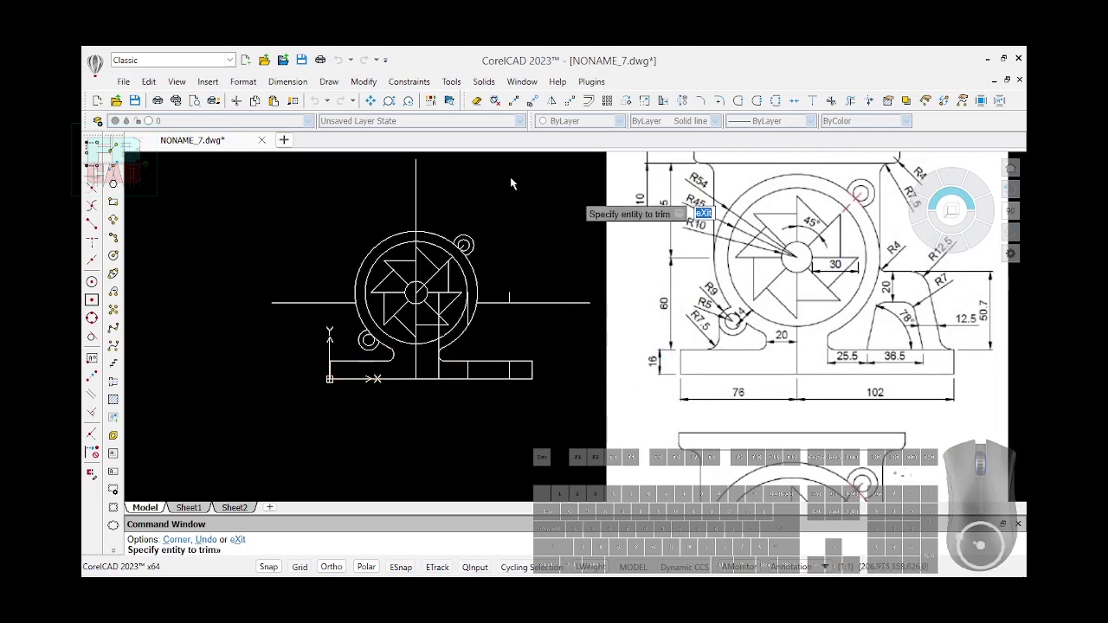
Draw a line at 78° from where the first offset vertical meets the base's upper edge
click(112, 152)
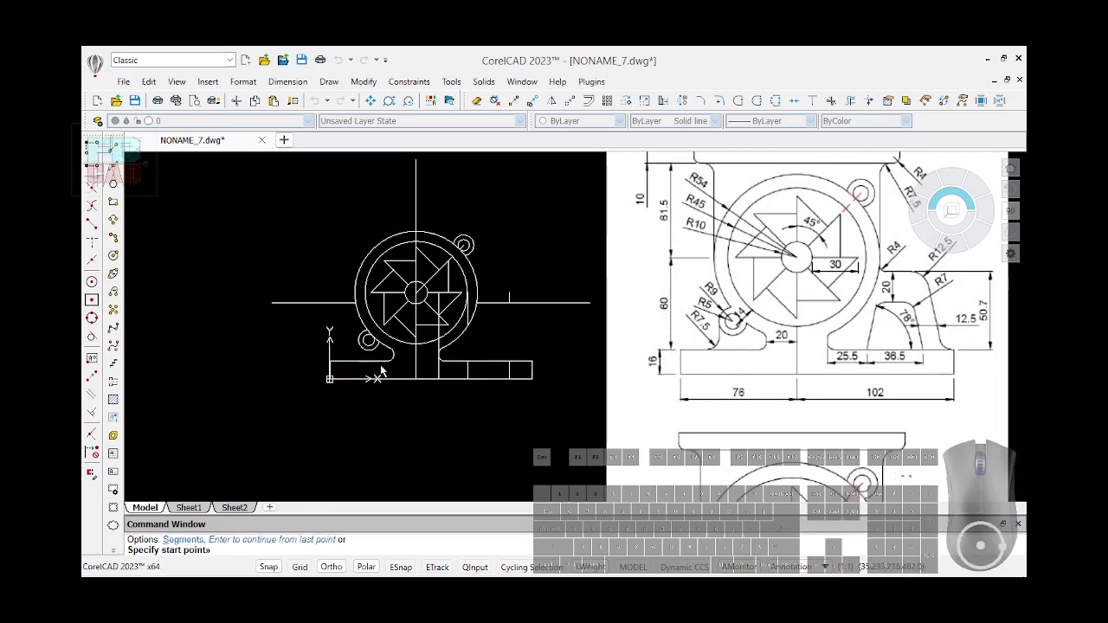
click(467, 360)
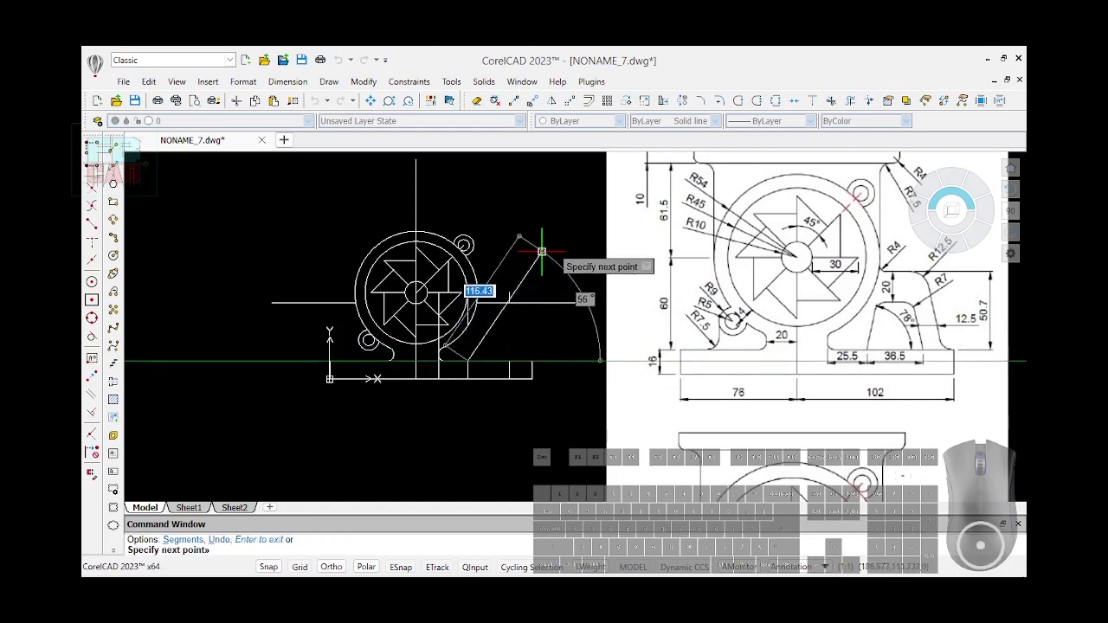
key(Tab)
text(78)
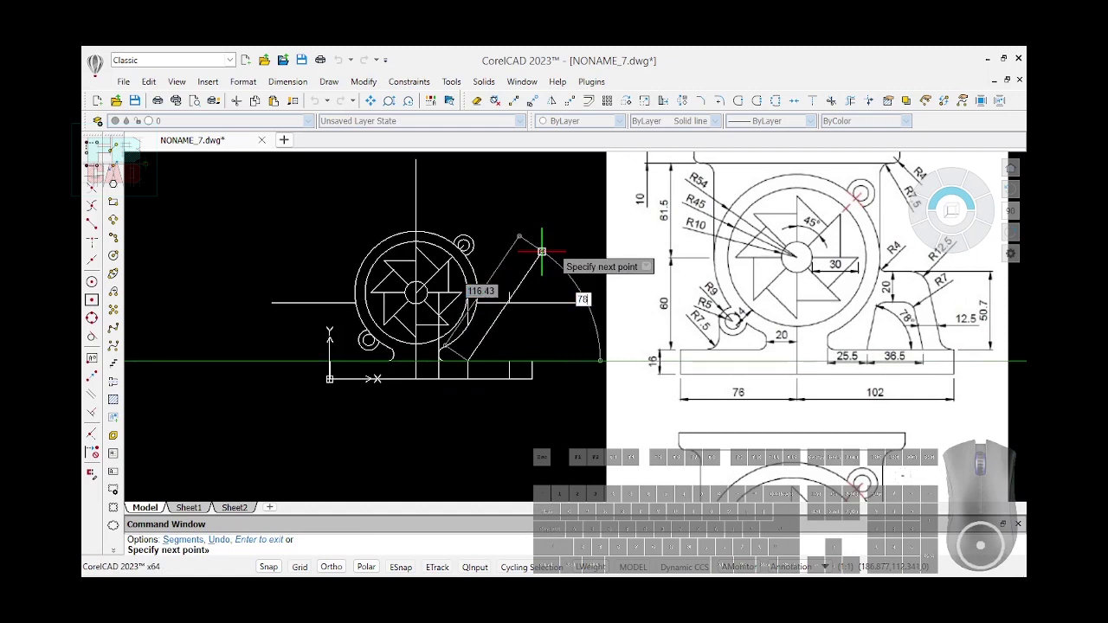
key(Return)
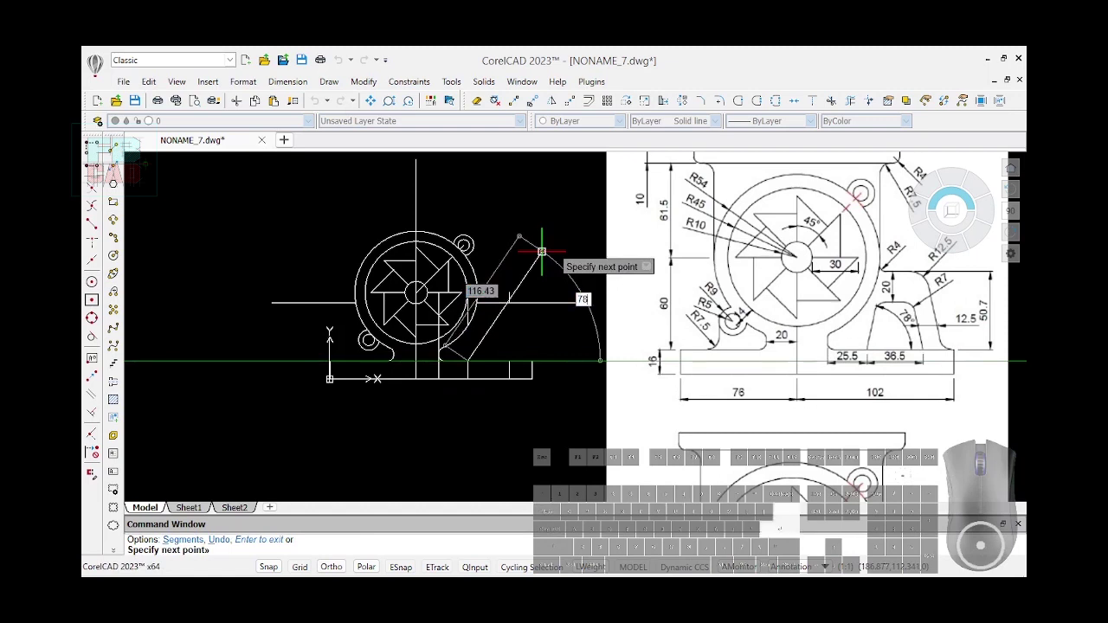
key(Return)
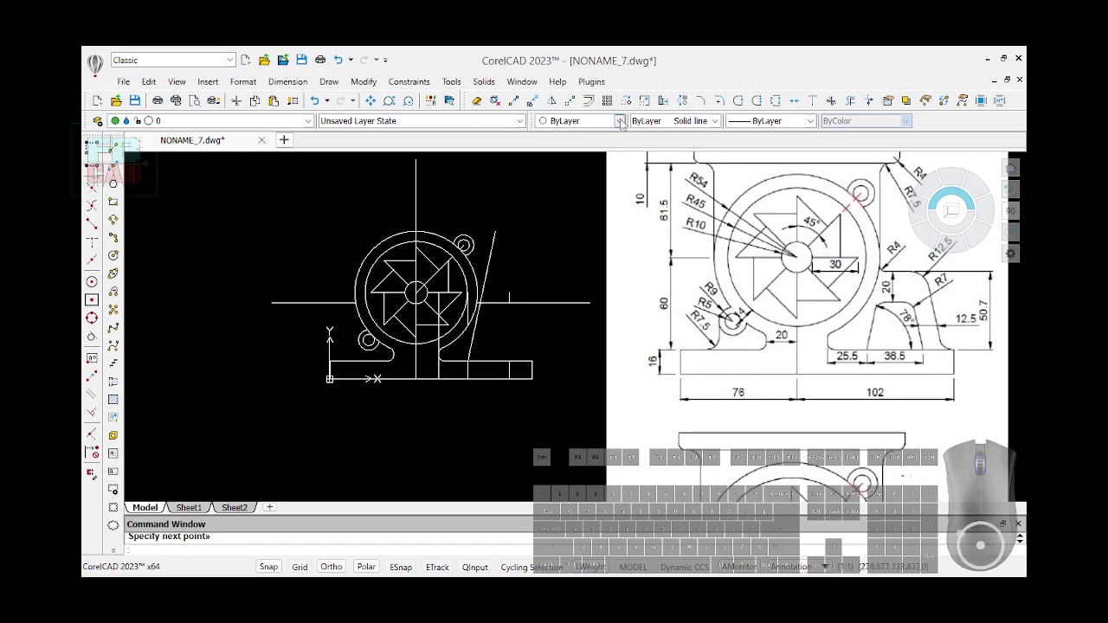
Offset the horizontal line right of the housing circle downward by 20
click(590, 101)
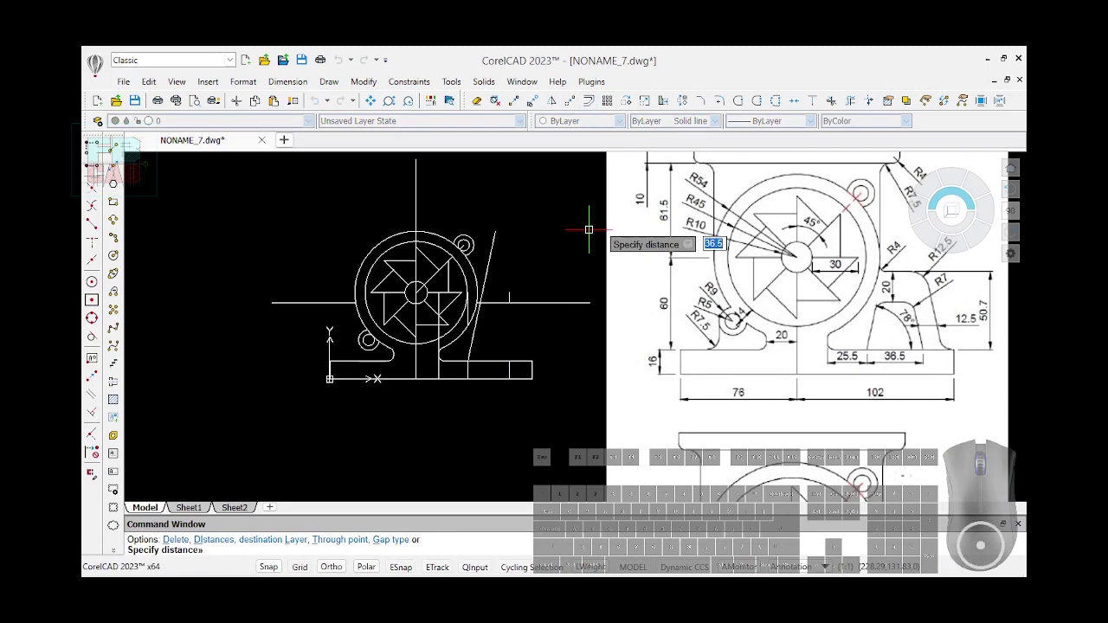
key(Return)
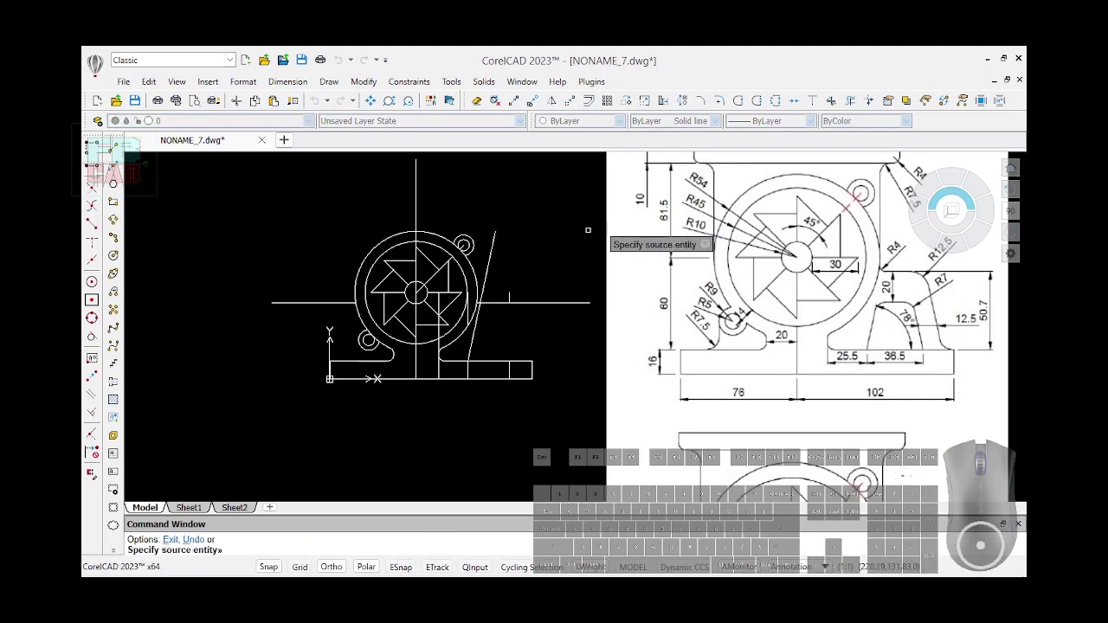
click(532, 303)
click(529, 322)
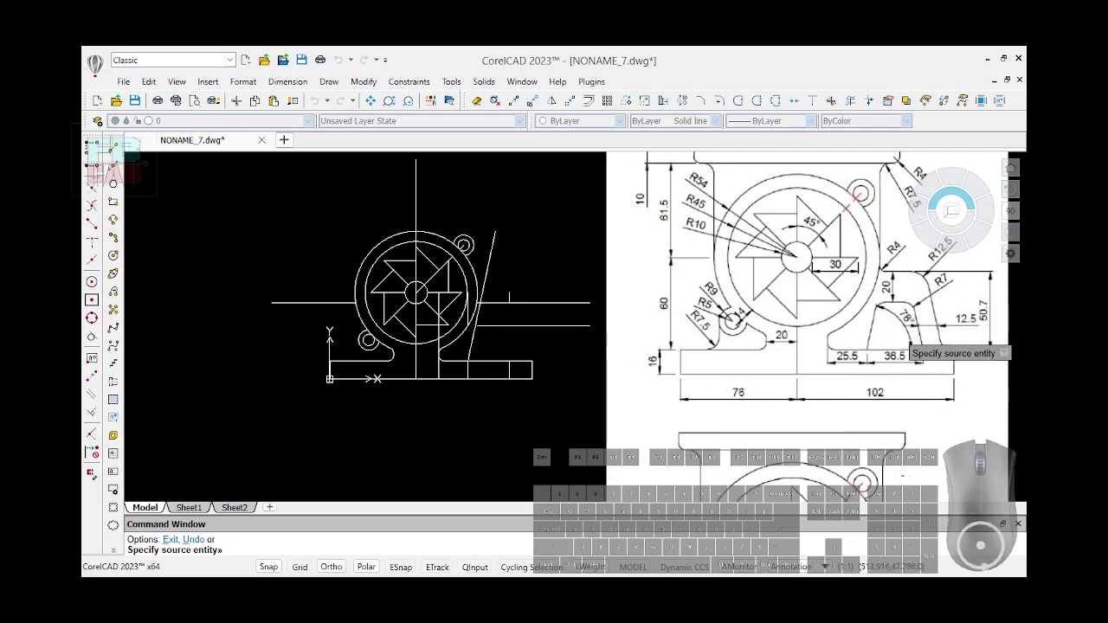
Apply a coincident constraint between the short base vertical's upper endpoint and the slanted line's lower endpoint
text(DC)
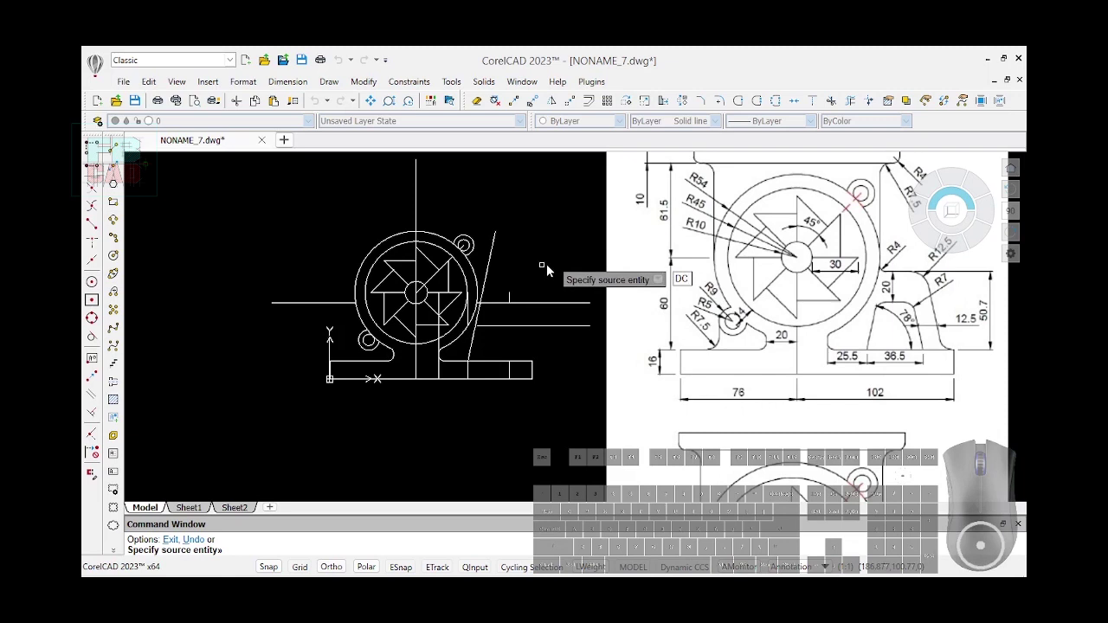
key(Escape)
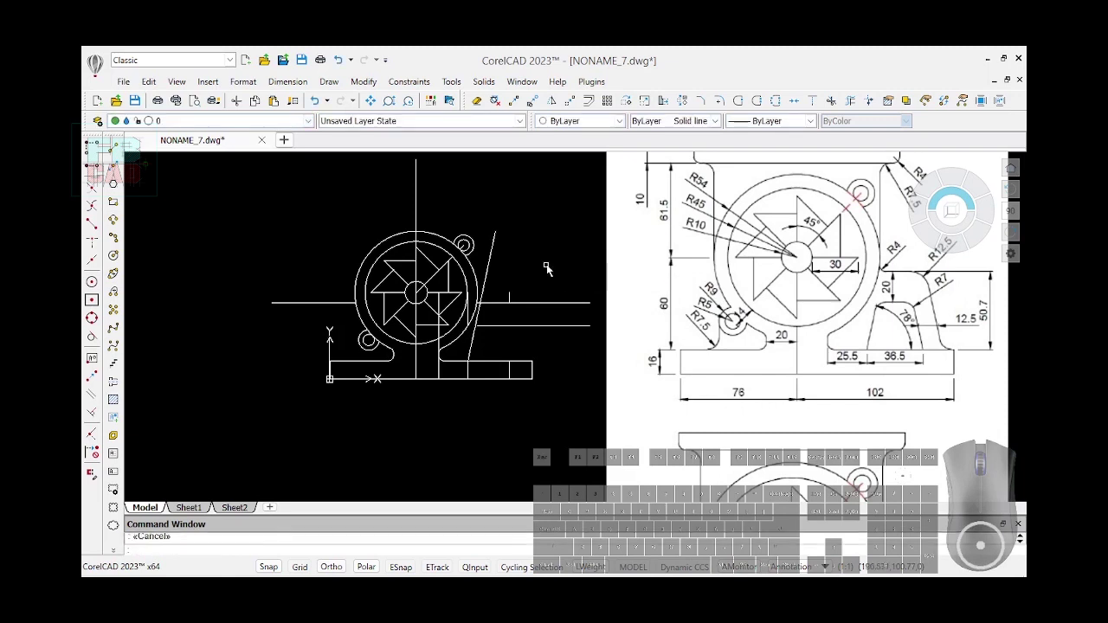
text(GCC)
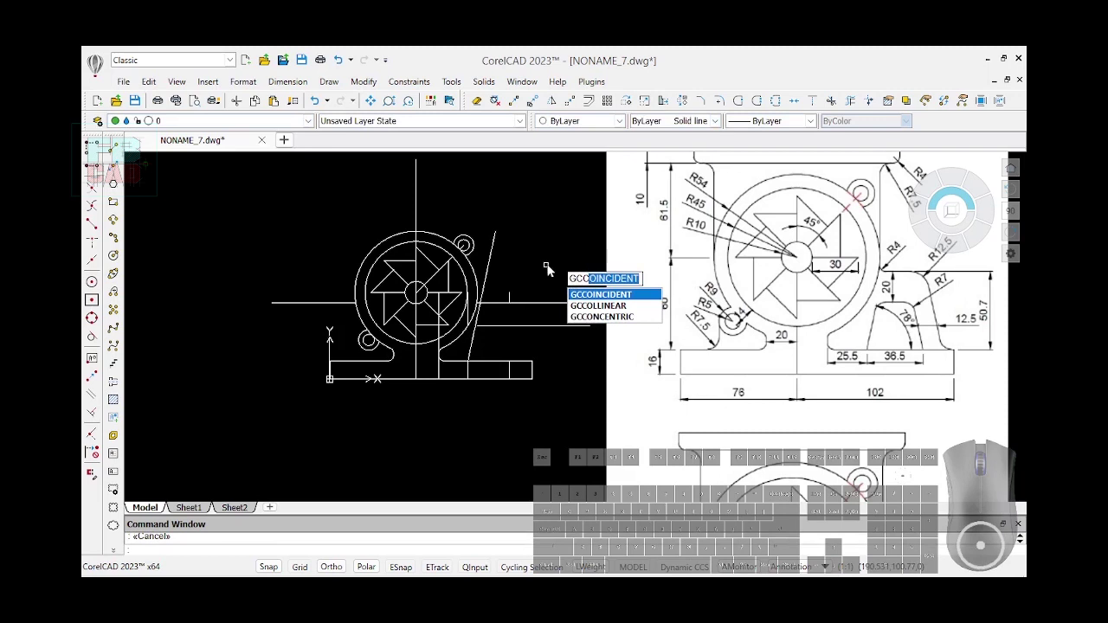
key(Return)
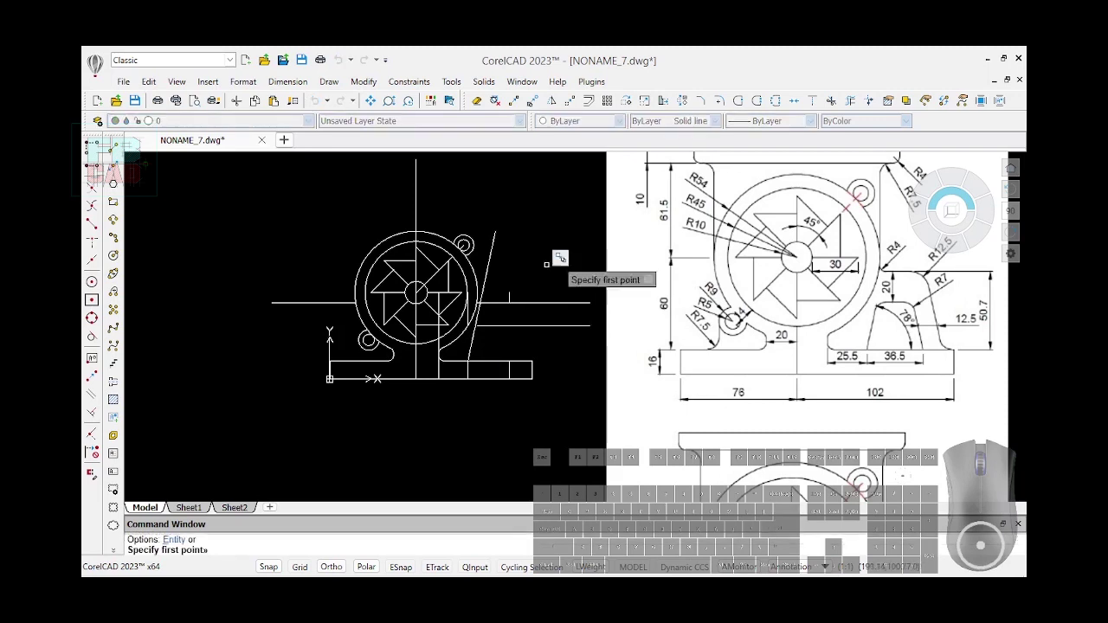
scroll(478, 362, up, 4)
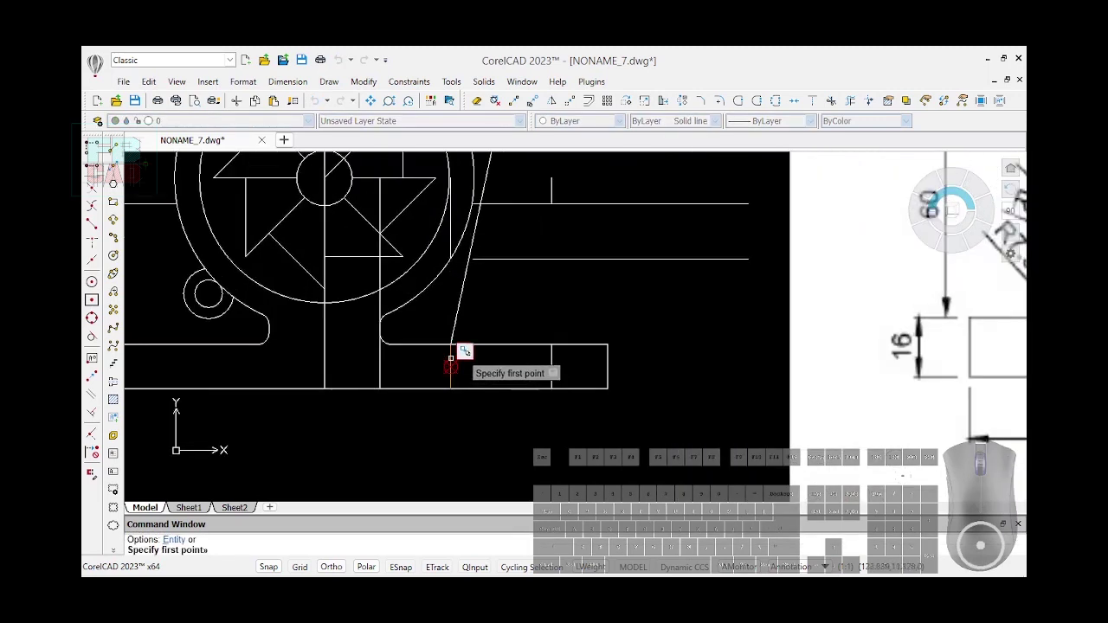
click(452, 352)
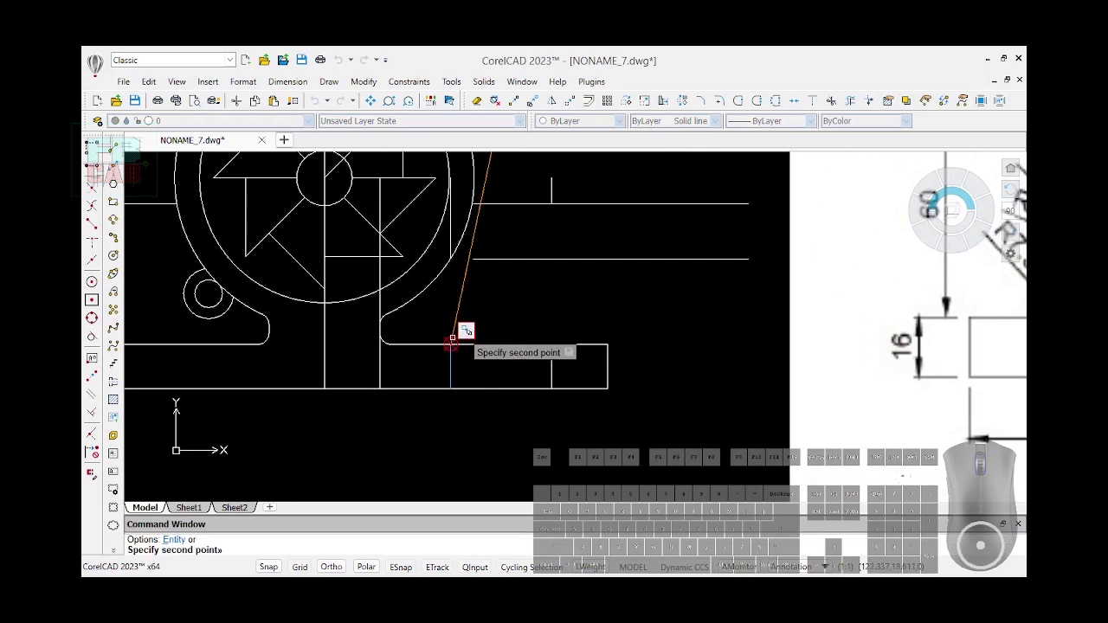
click(452, 339)
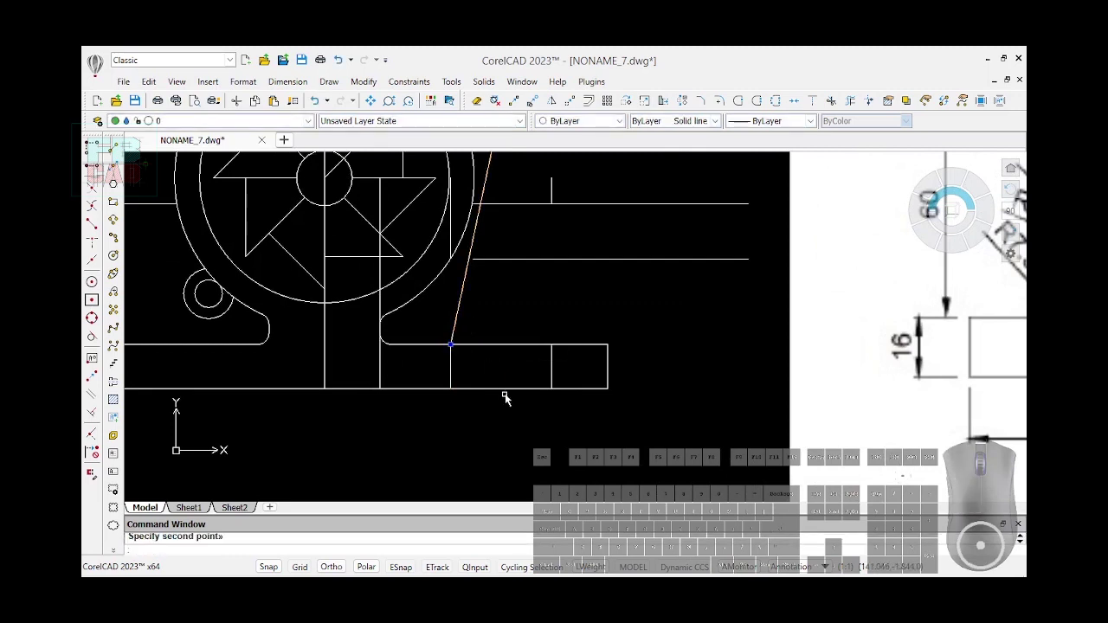
Apply a vertical constraint to the short base line below the slanted line and fix its upper endpoint
text(GCVERTICAL)
key(Return)
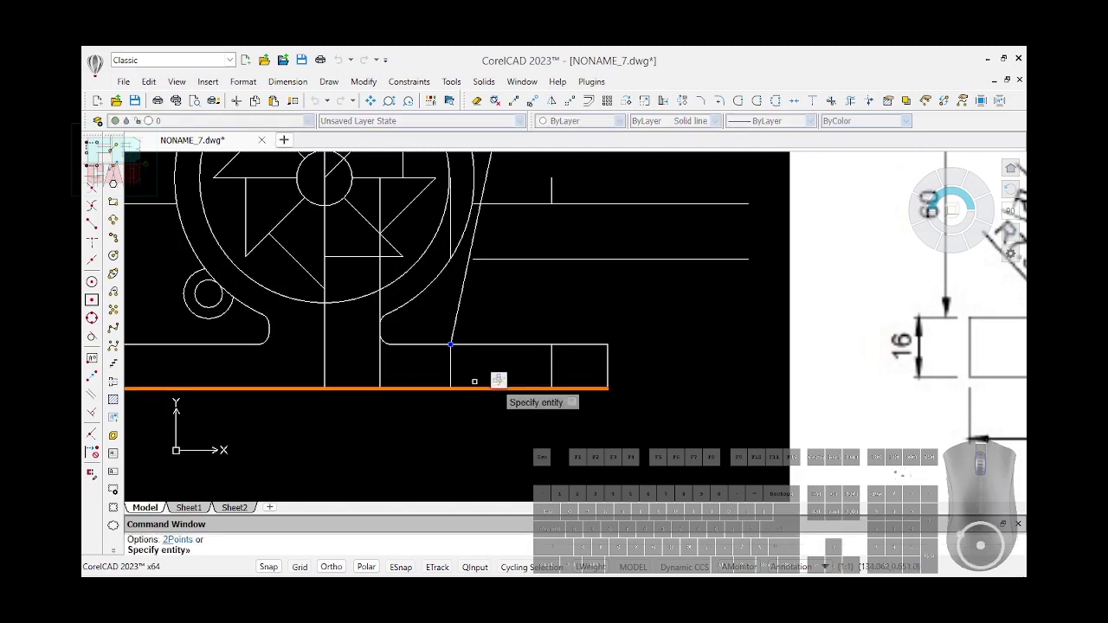
click(451, 368)
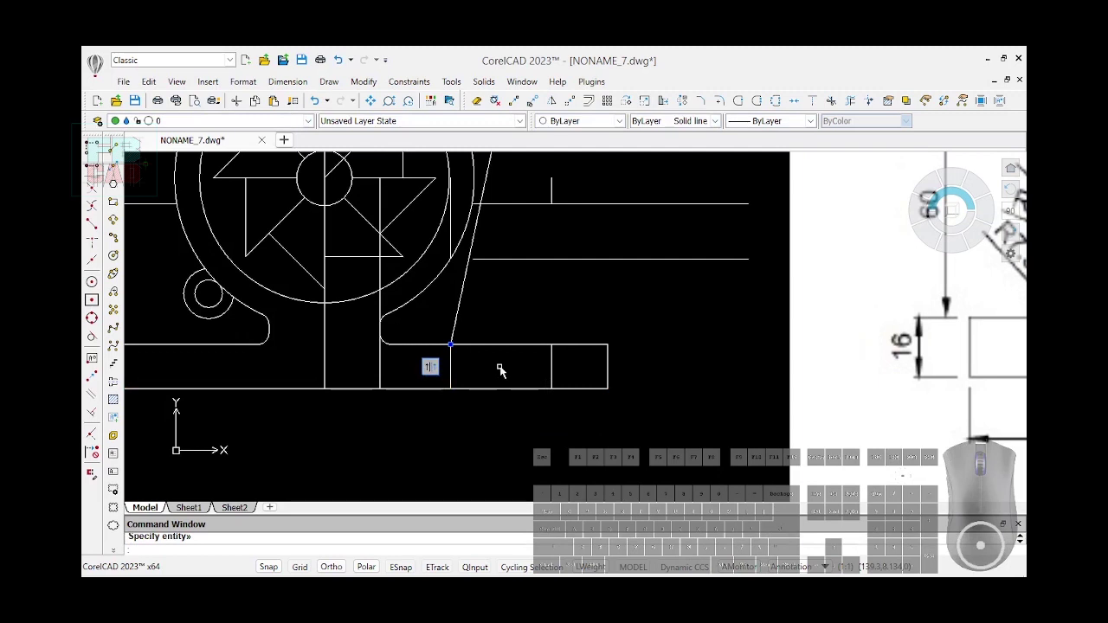
text(GCF)
key(Return)
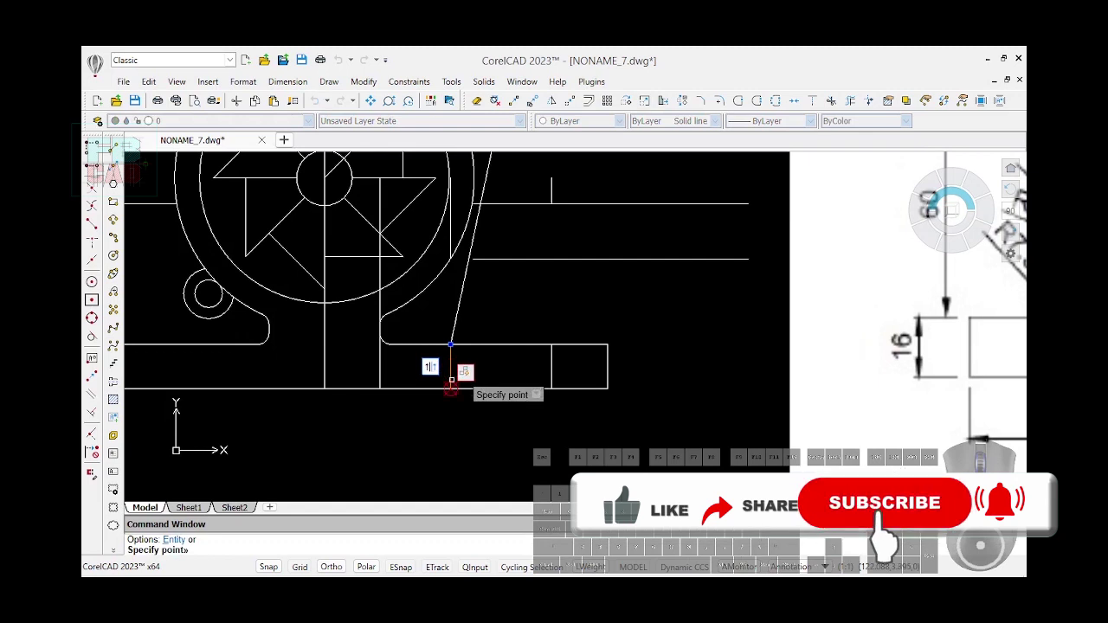
click(450, 347)
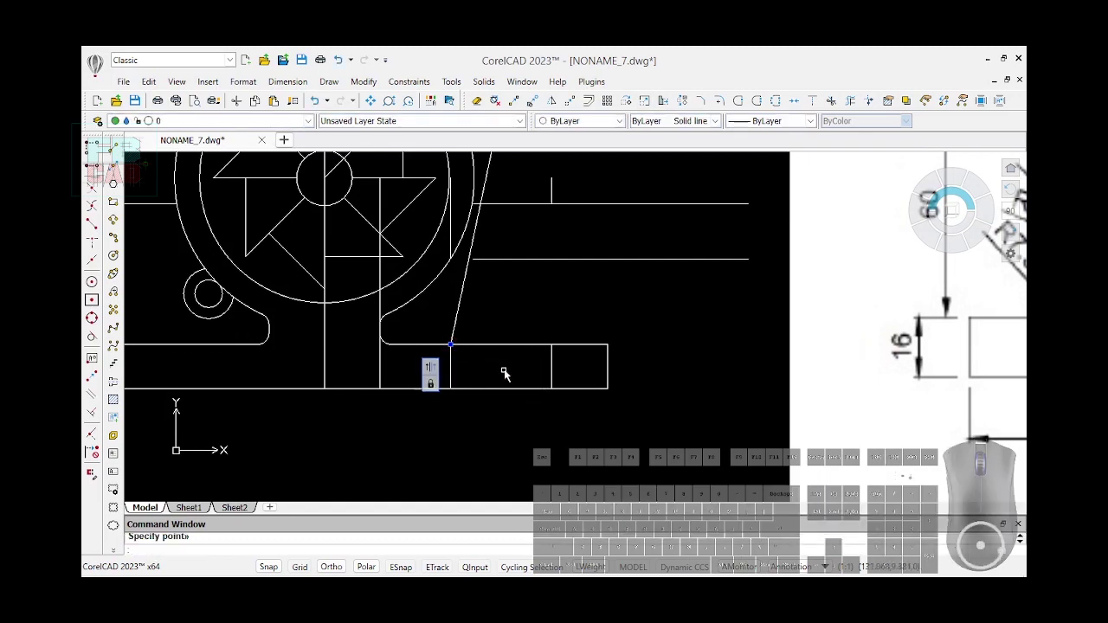
Add a 78° angular dimensional constraint between the slanted line and the base's upper edge
scroll(506, 377, down, 2)
text(DCAN)
key(Return)
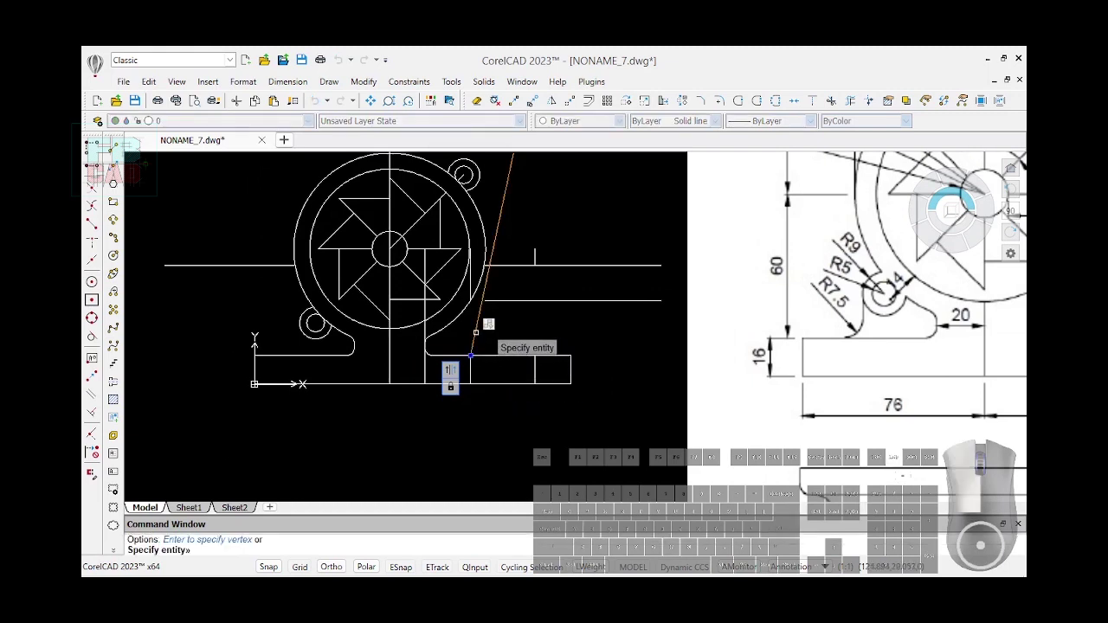
click(476, 336)
click(489, 355)
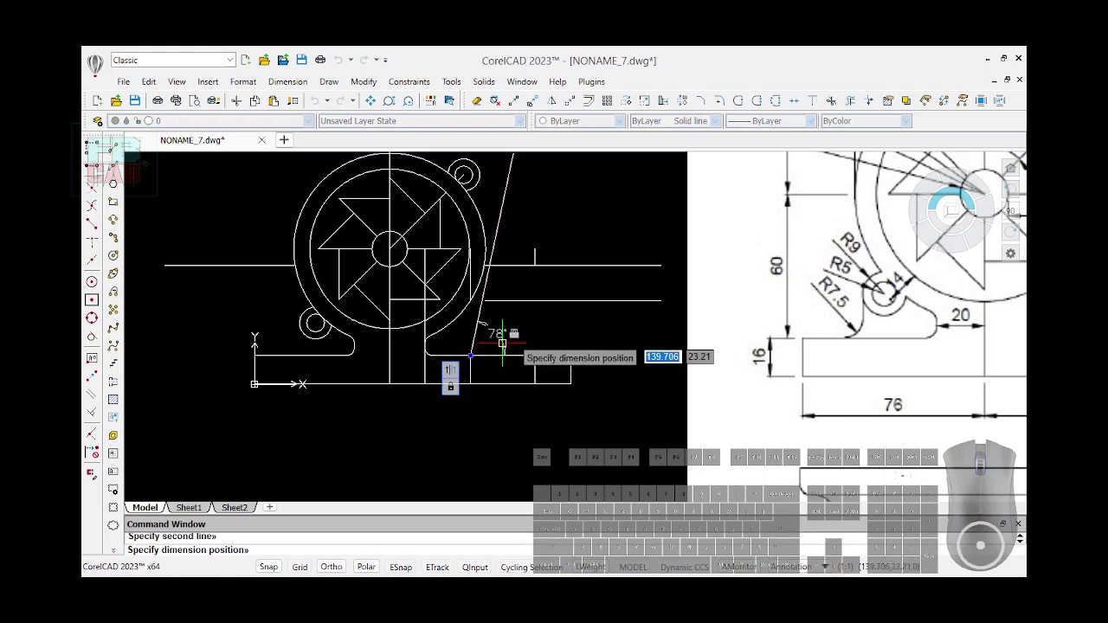
scroll(503, 343, down, 2)
scroll(496, 344, up, 3)
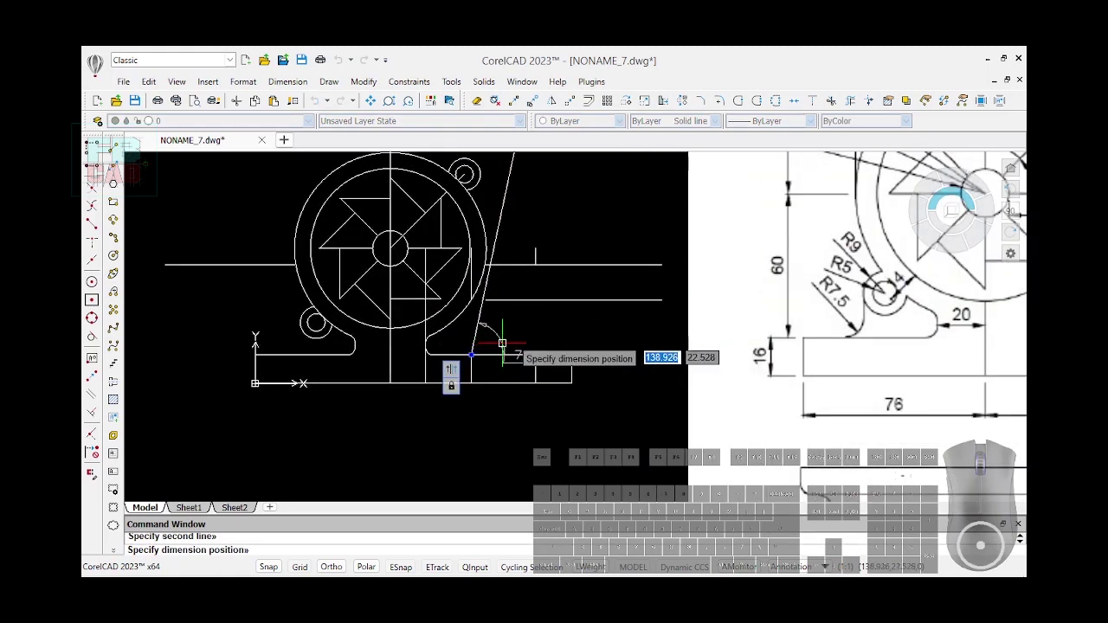
click(508, 332)
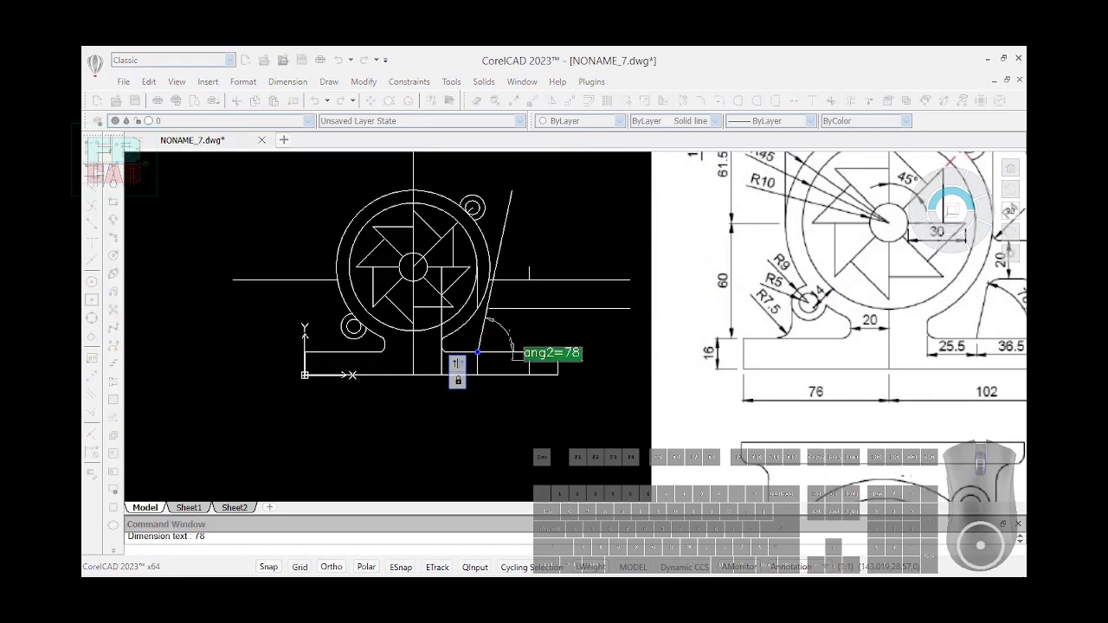
scroll(508, 332, up, 3)
scroll(507, 331, down, 2)
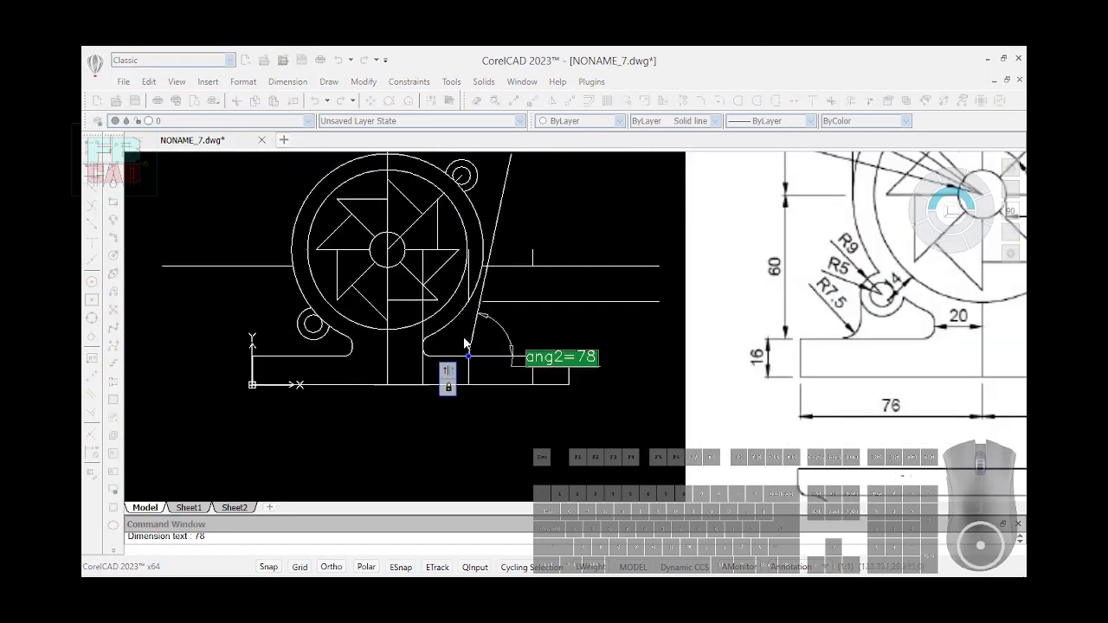
scroll(533, 290, down, 1)
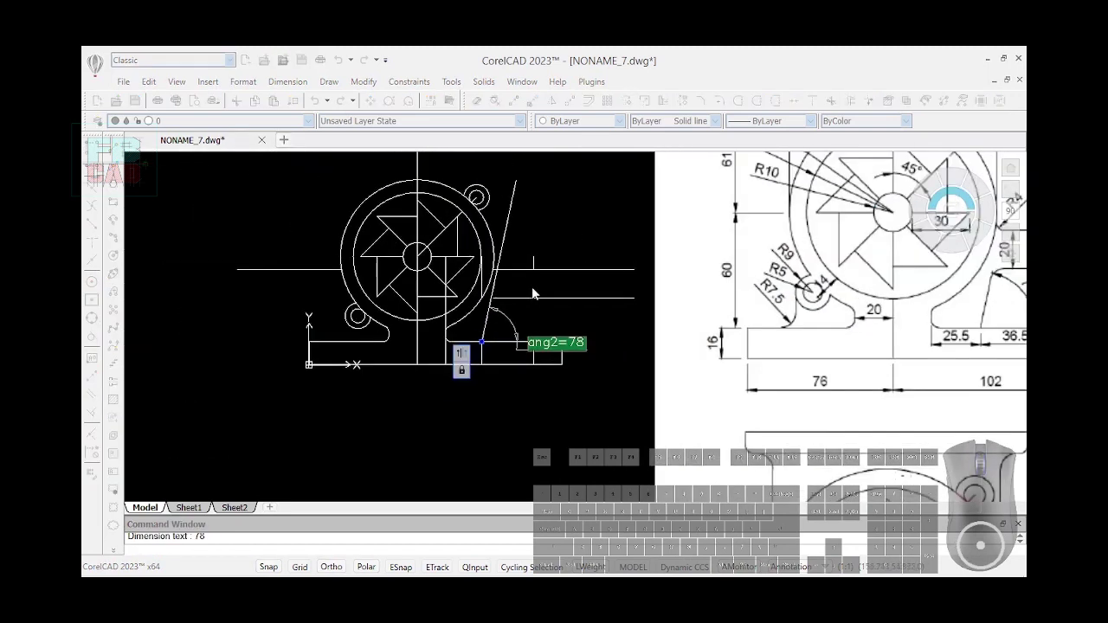
key(Return)
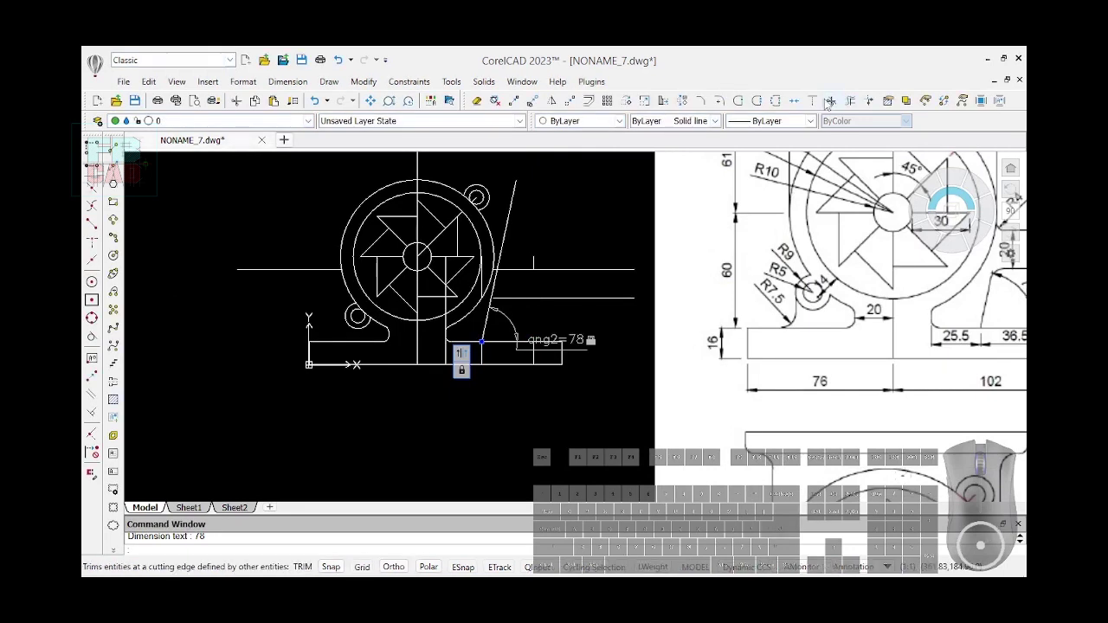
Extend the lower horizontal line right of the housing circle to meet the 78° slanted line
click(814, 102)
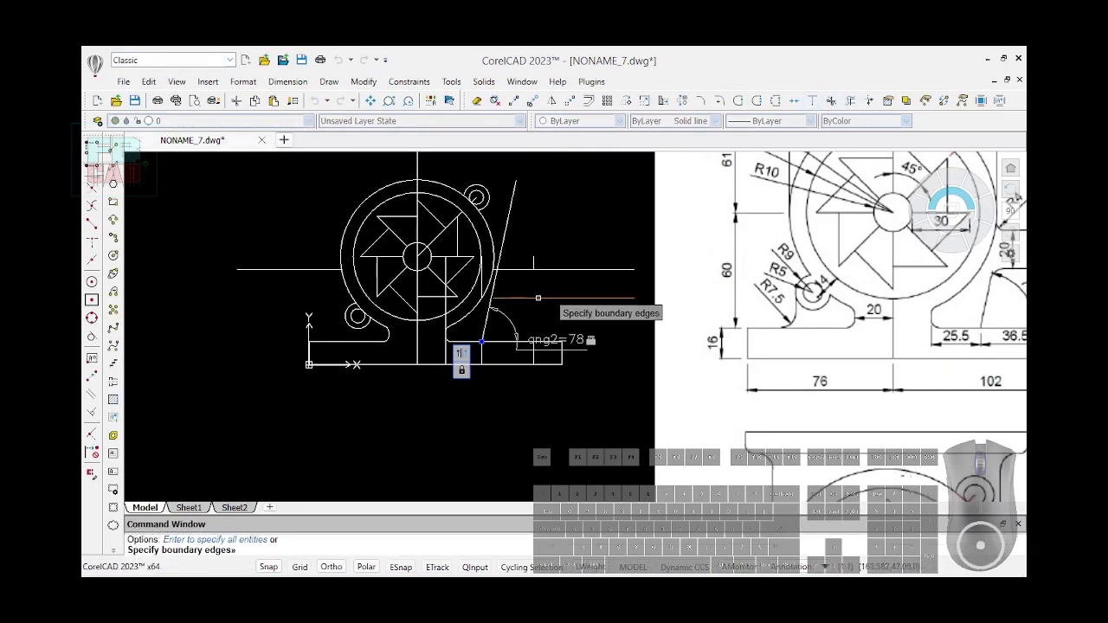
click(492, 295)
click(510, 298)
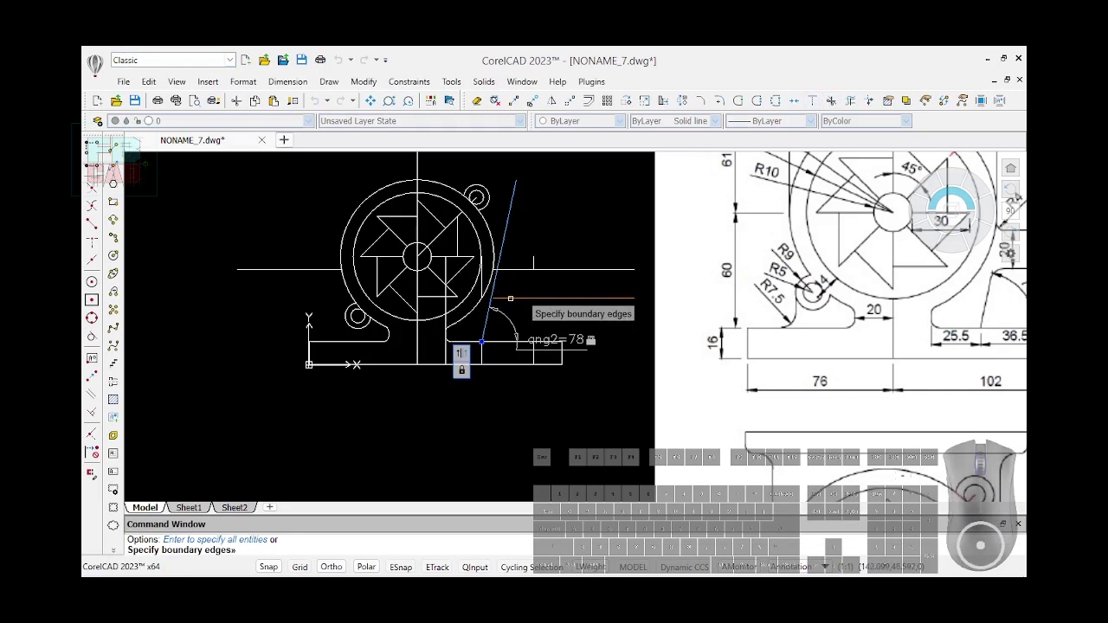
right_click(508, 298)
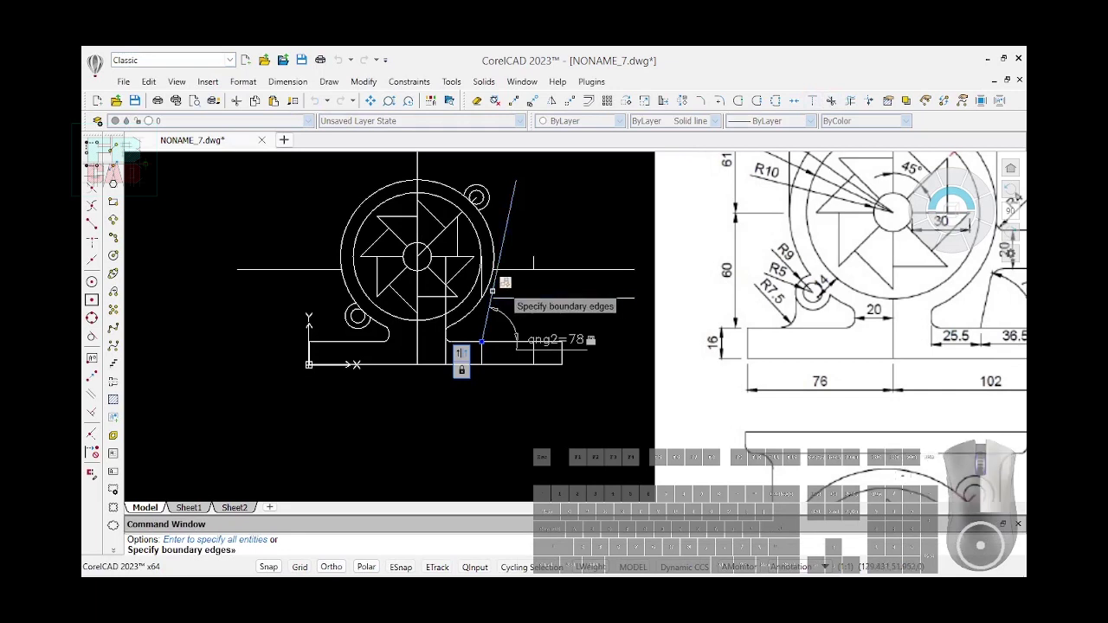
right_click(503, 300)
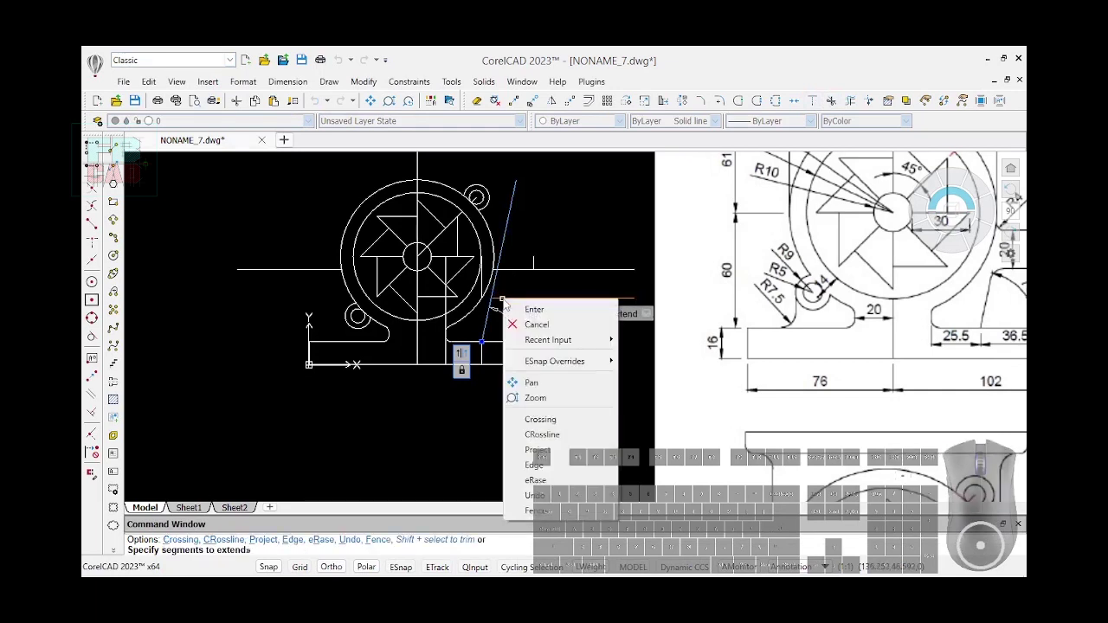
click(569, 310)
Examine the dimensions and shape of the right support in the reference drawing and compare them with the model
scroll(443, 302, down, 2)
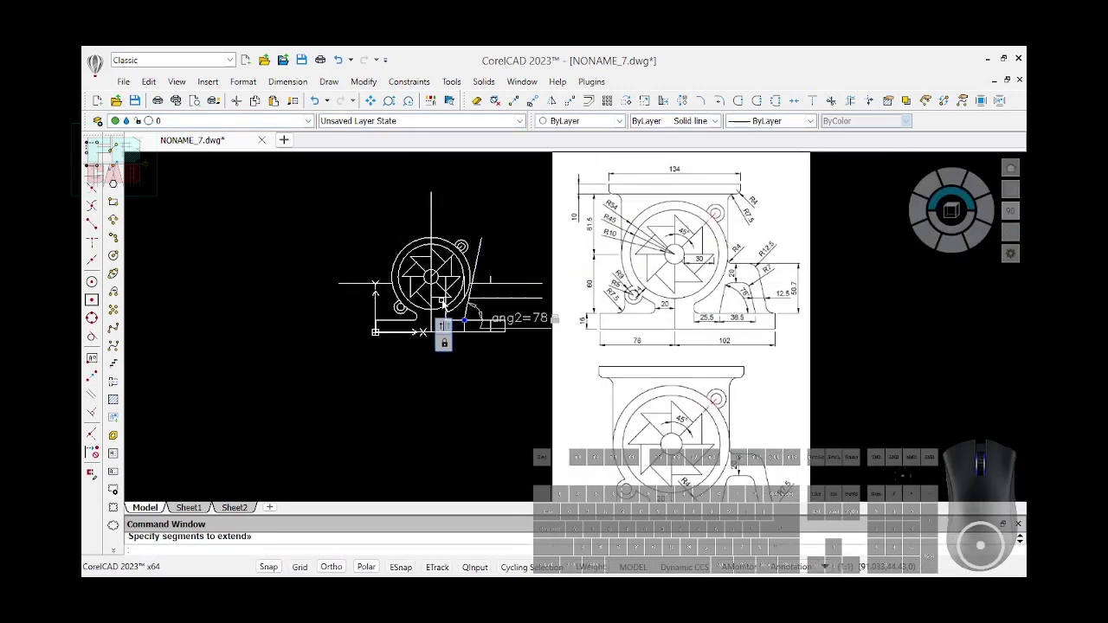
scroll(662, 323, down, 1)
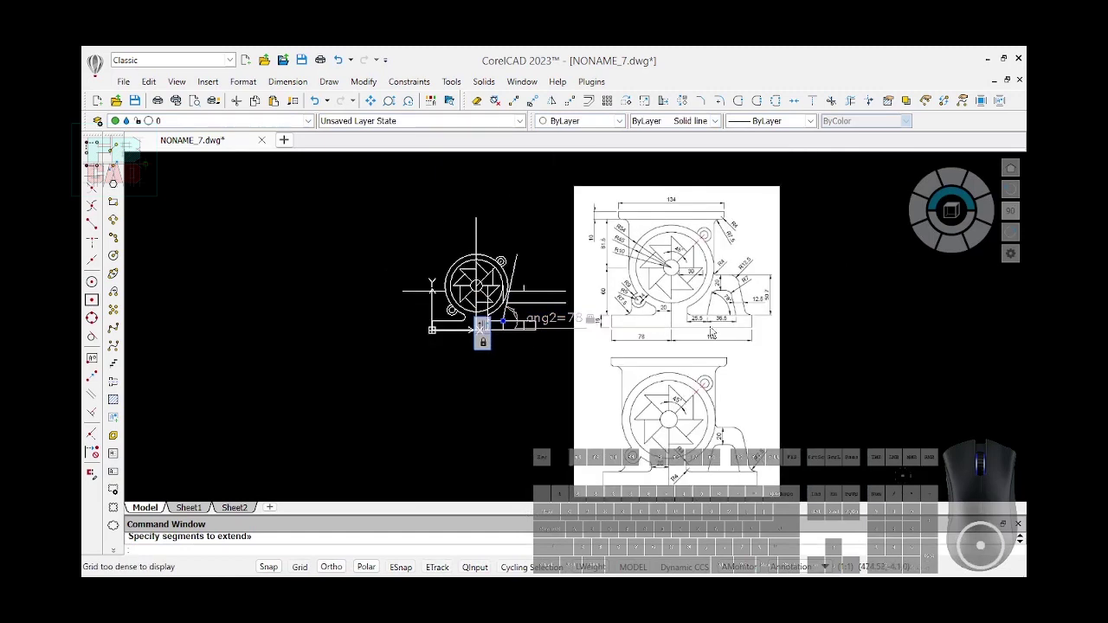
scroll(648, 310, up, 2)
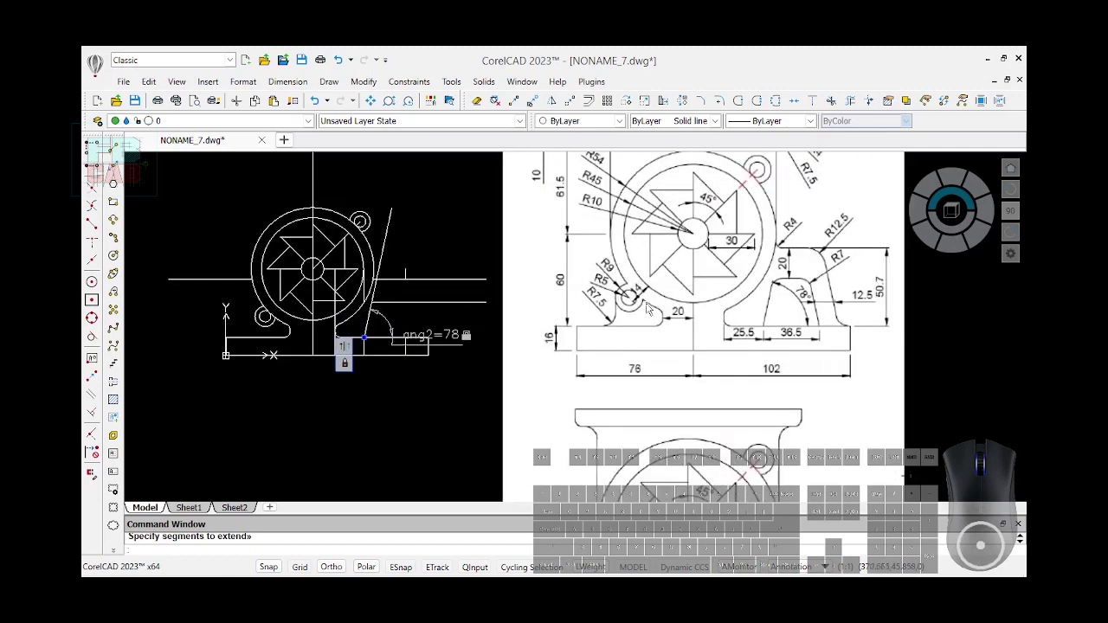
scroll(617, 307, up, 3)
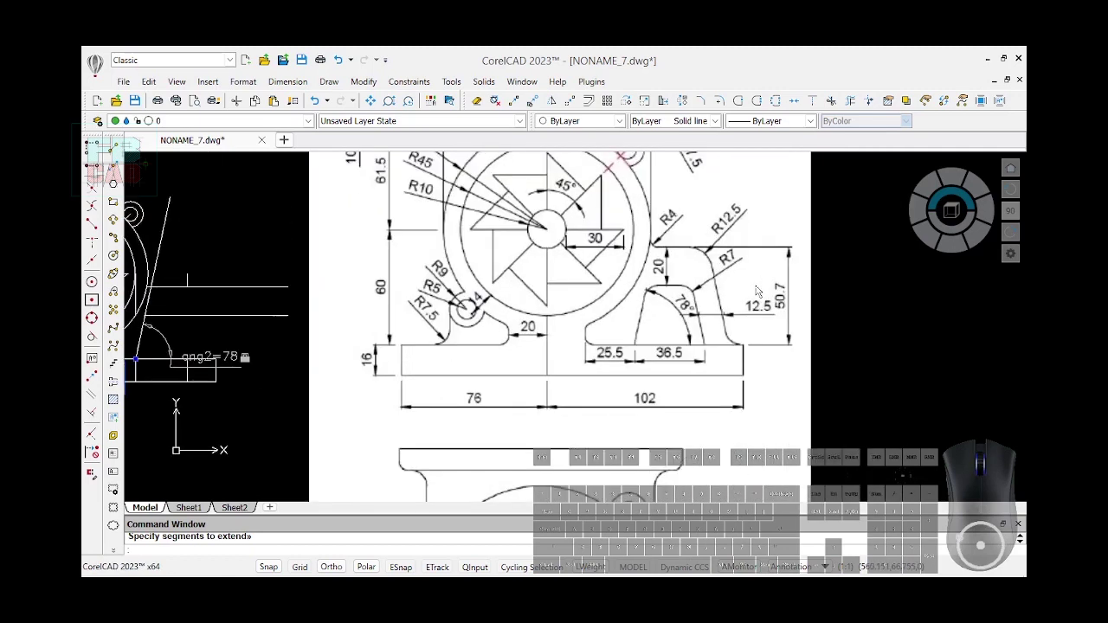
scroll(738, 285, up, 2)
scroll(708, 337, down, 2)
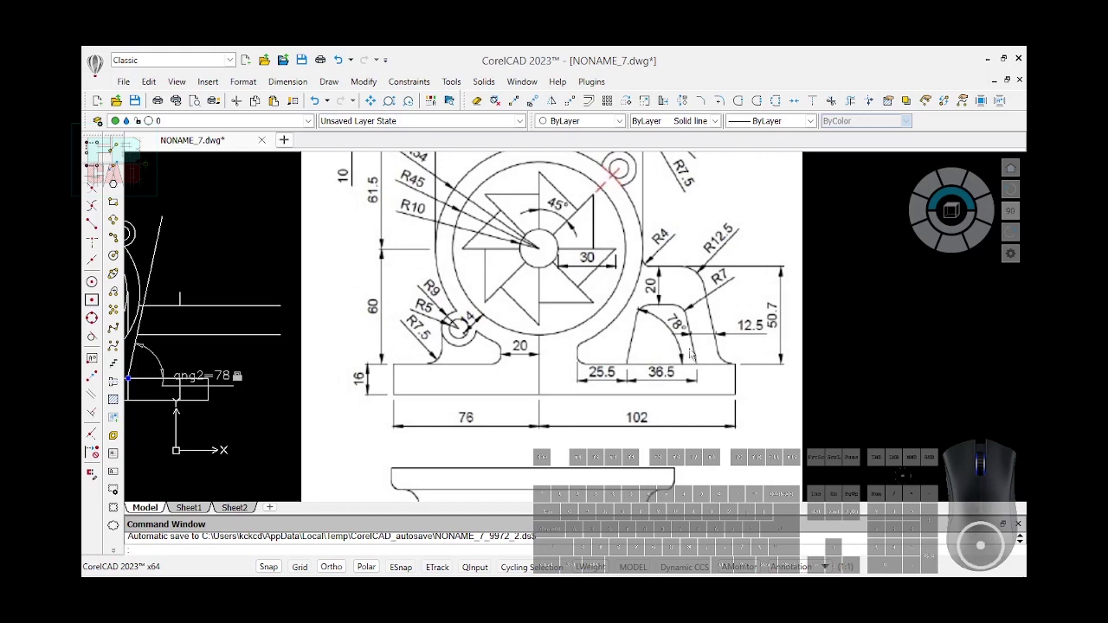
scroll(712, 296, down, 1)
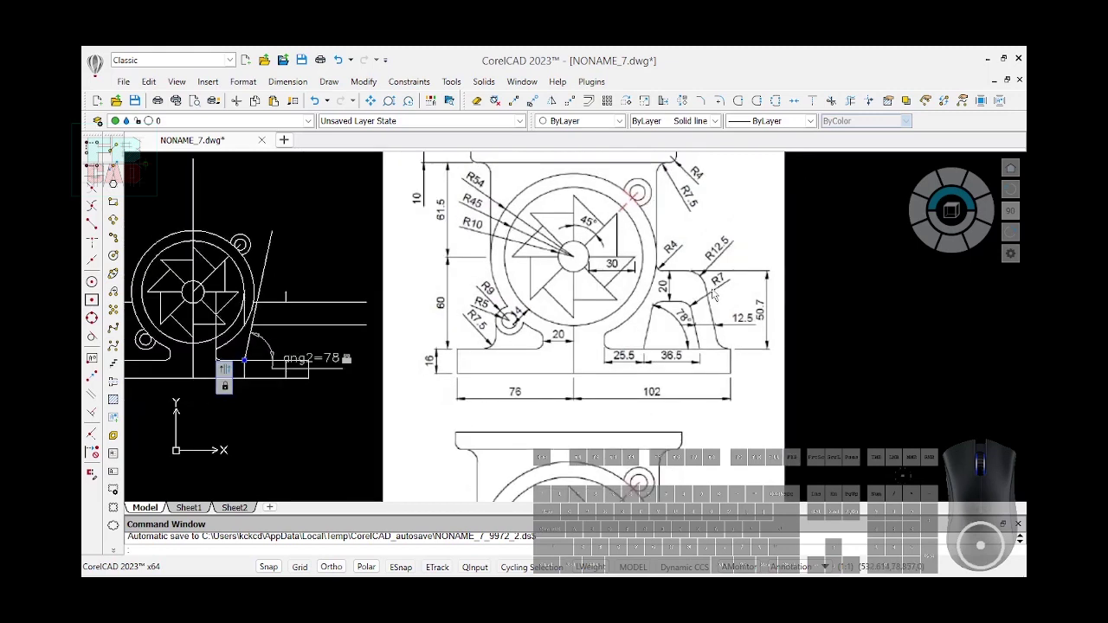
scroll(681, 313, up, 1)
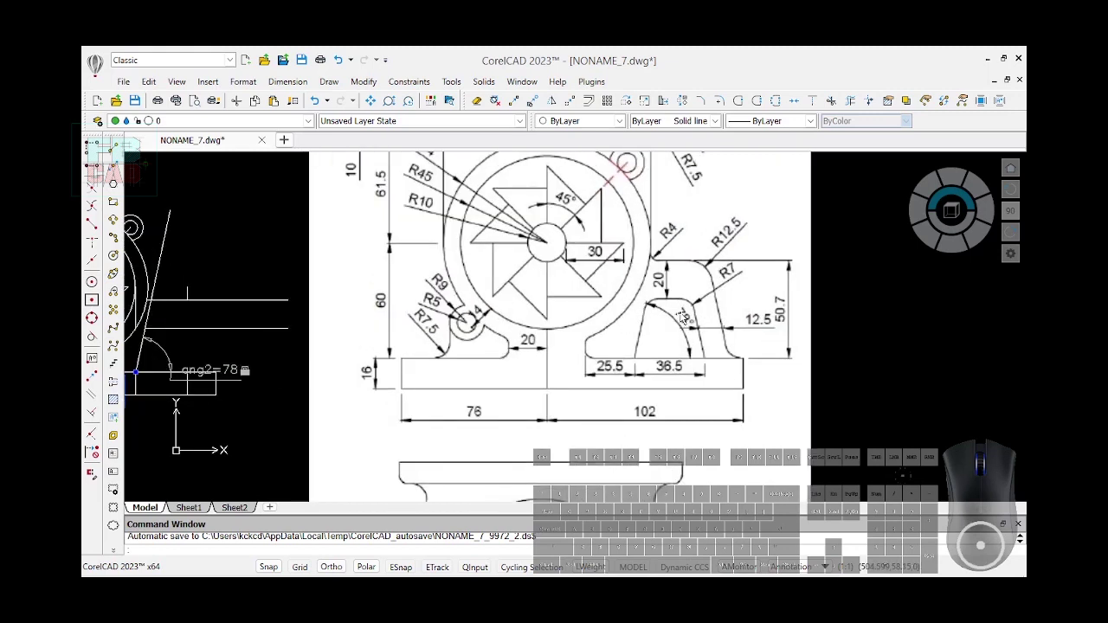
scroll(660, 370, down, 1)
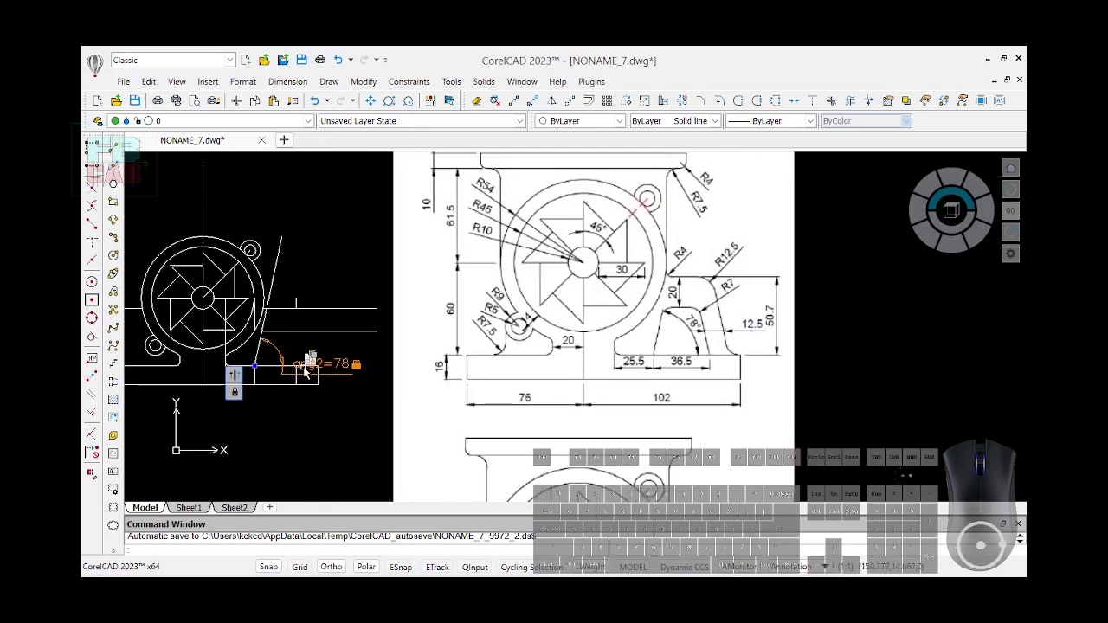
scroll(708, 359, up, 1)
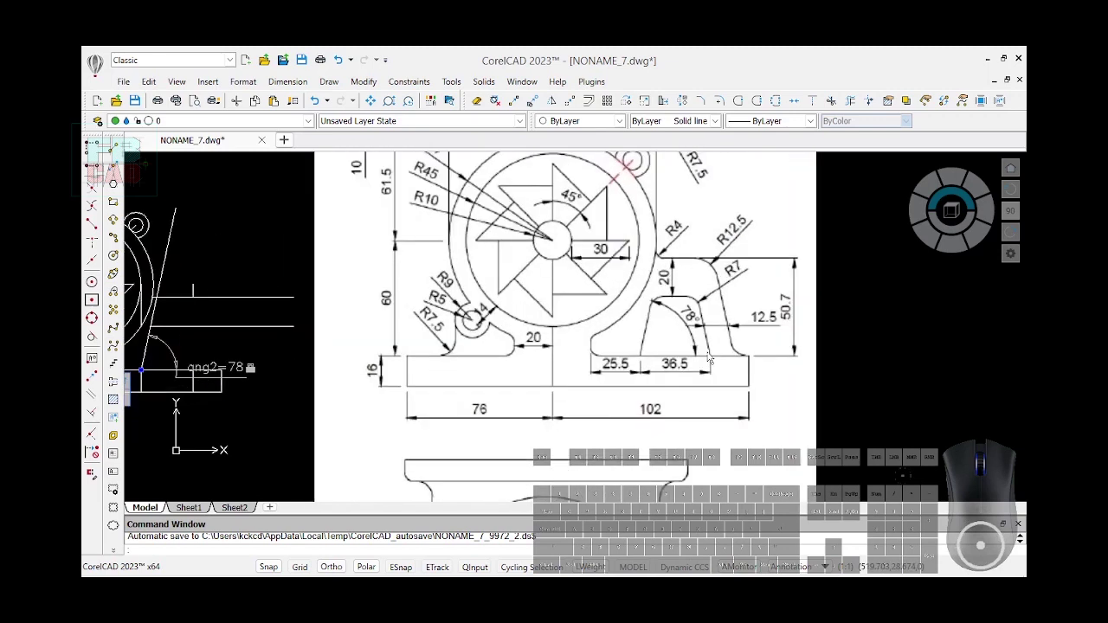
scroll(709, 359, up, 1)
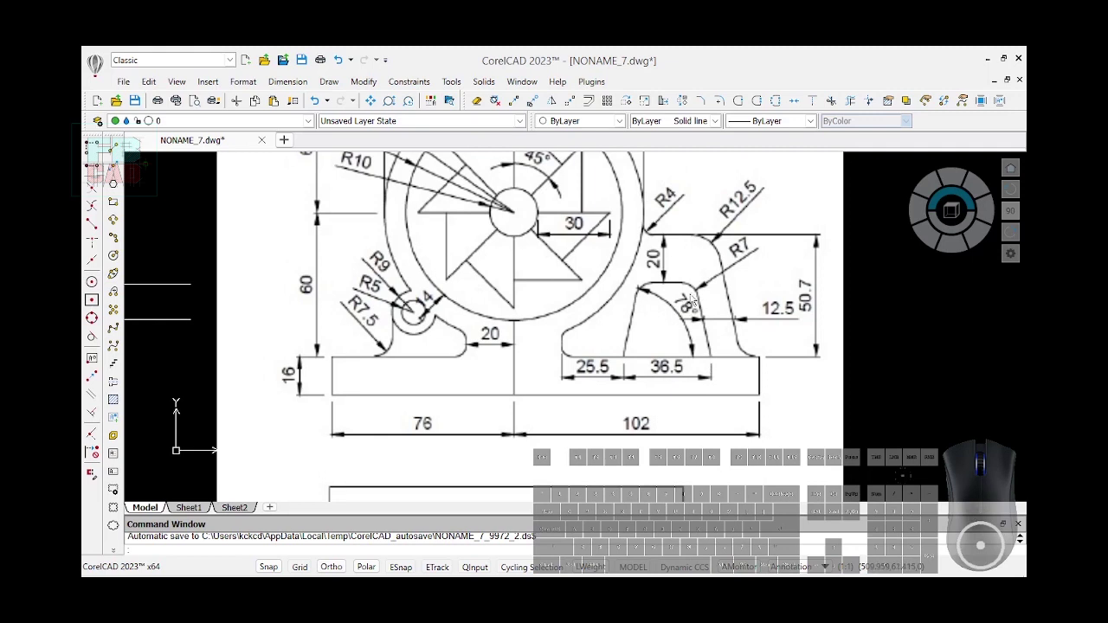
scroll(691, 299, down, 4)
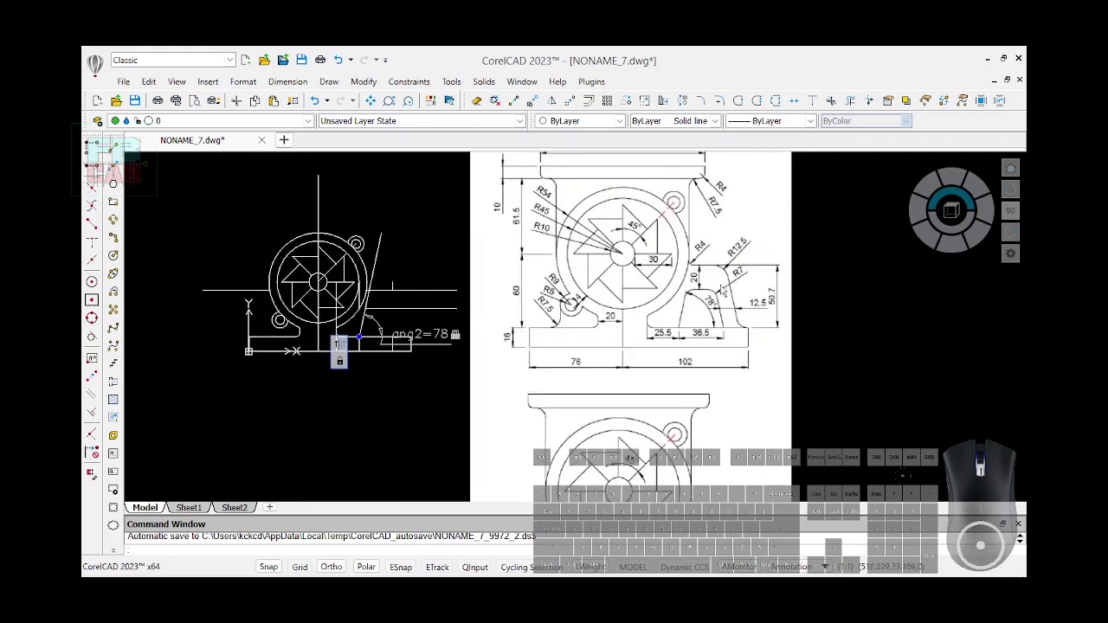
scroll(613, 295, up, 3)
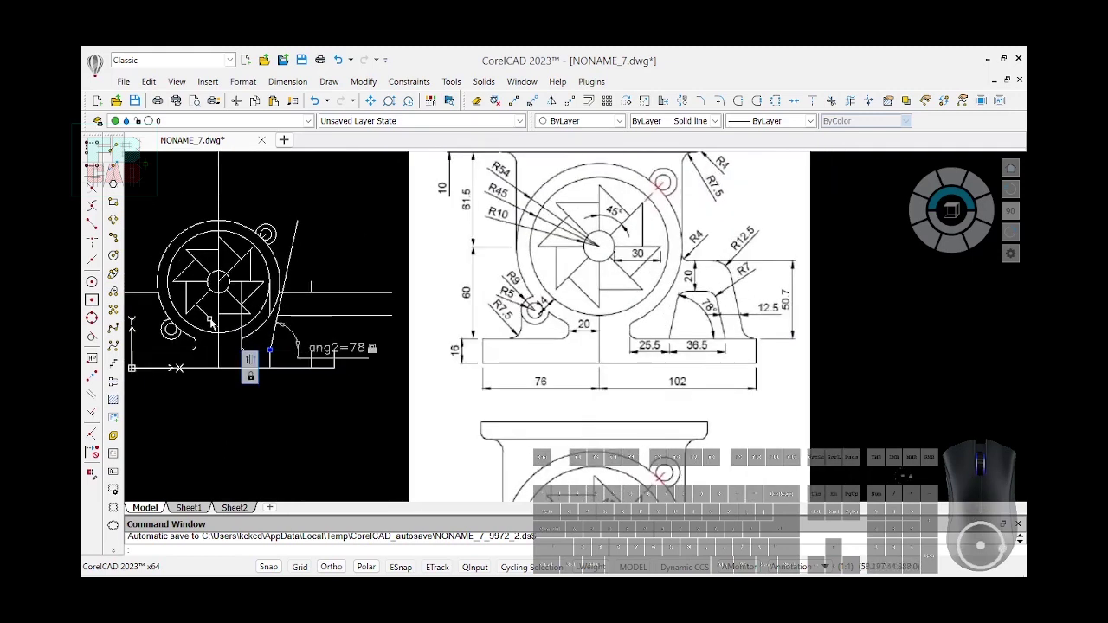
scroll(433, 303, up, 1)
scroll(474, 355, down, 1)
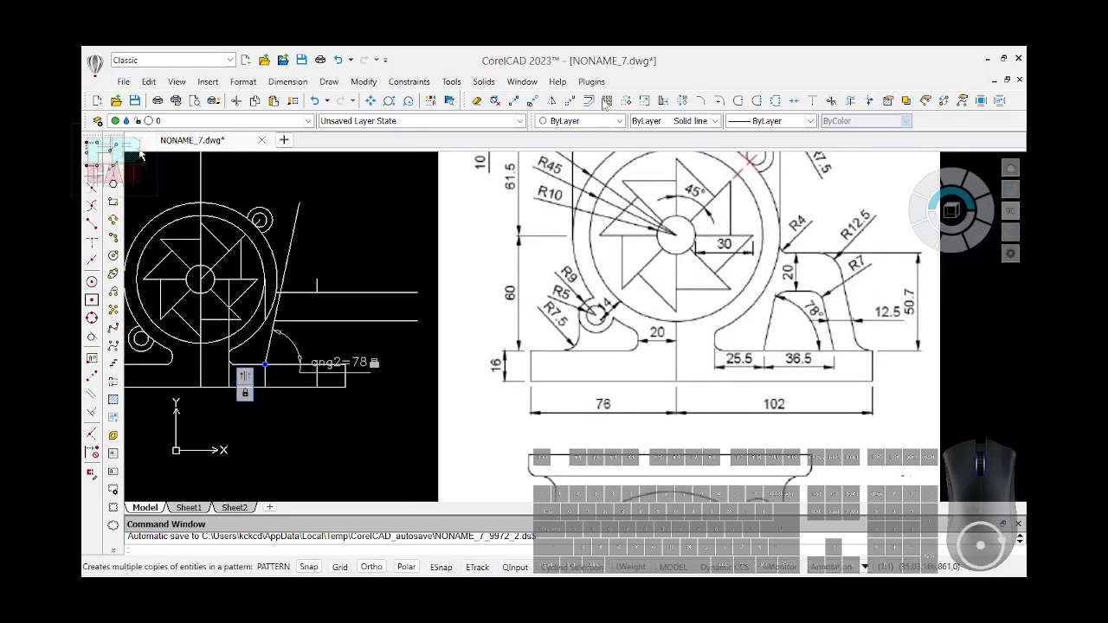
Draw a line from the upper end of the right short base vertical up to the existing slanted line
click(93, 147)
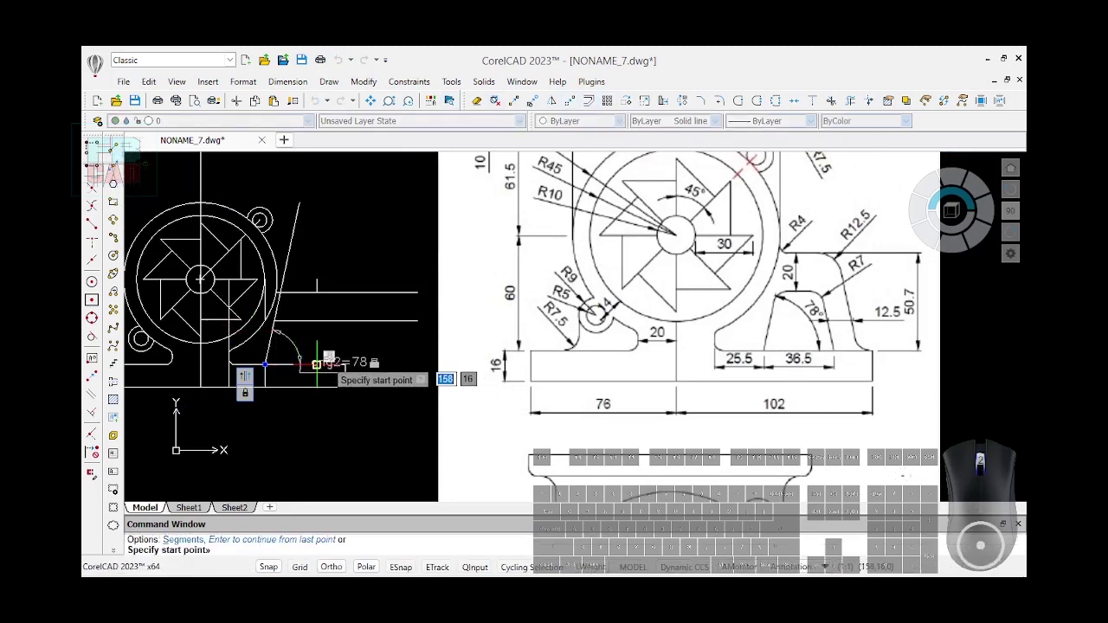
scroll(307, 368, up, 3)
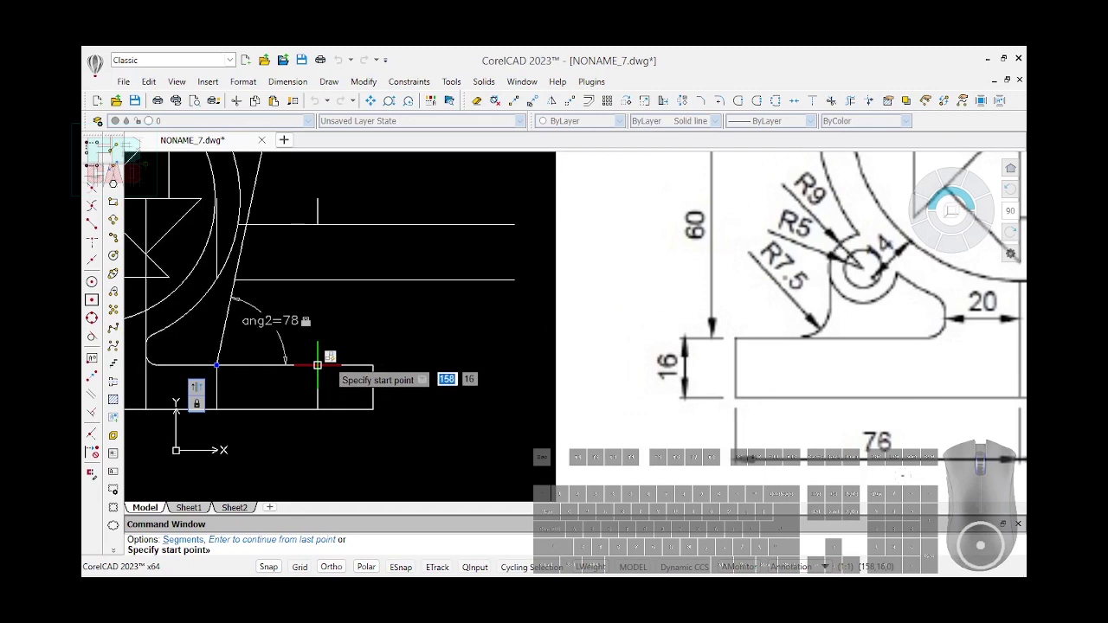
click(318, 365)
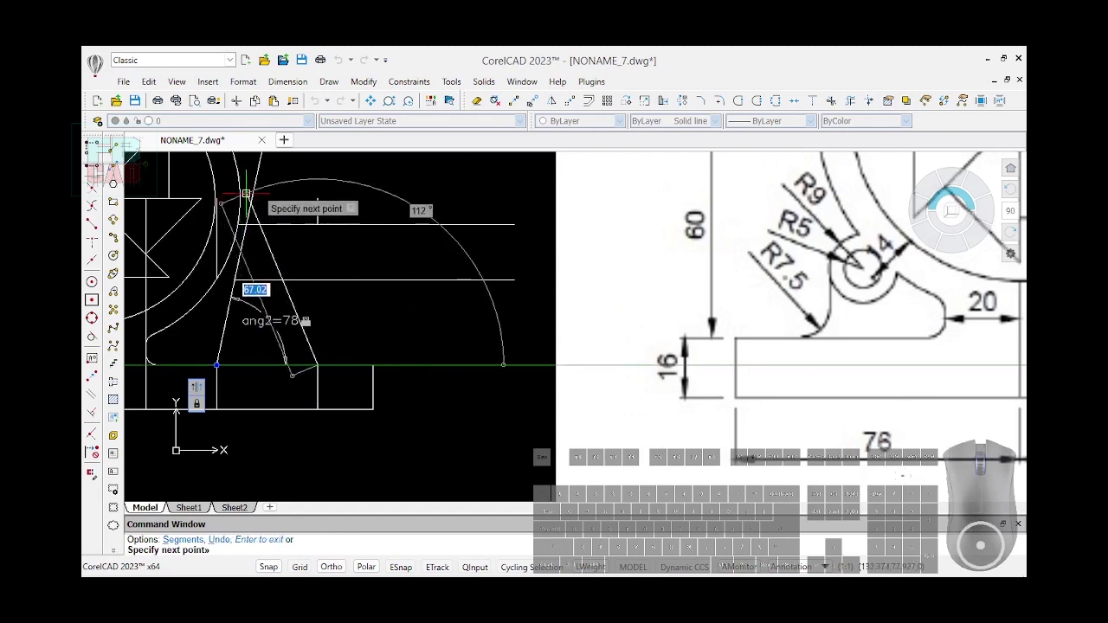
click(251, 192)
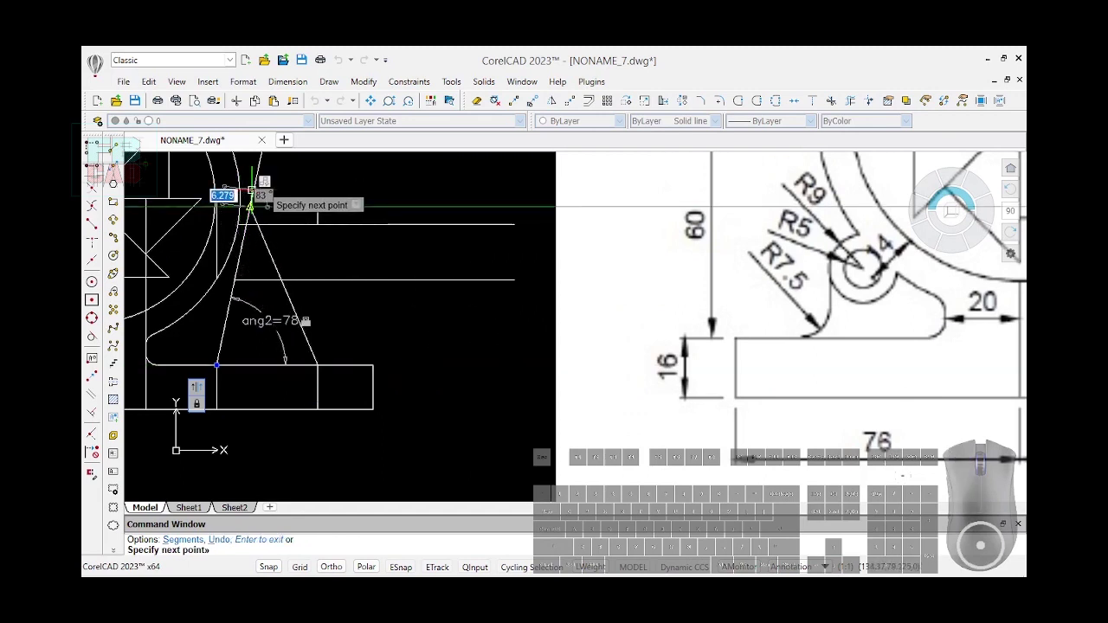
key(Return)
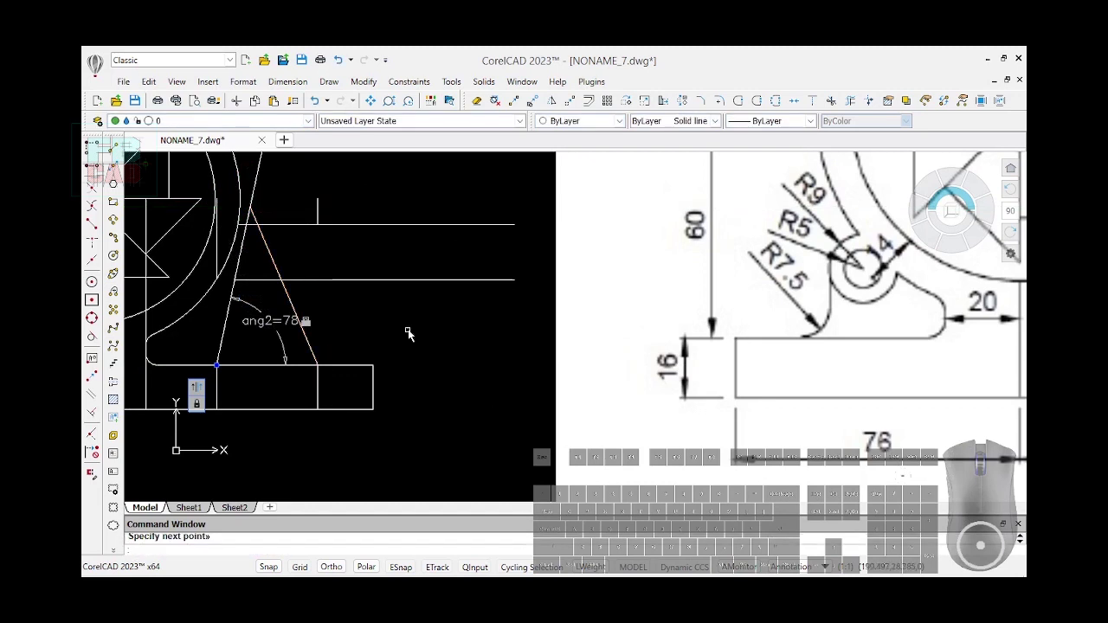
Apply a vertical constraint to the right short base line and fix its upper endpoint
text(gcv)
key(Return)
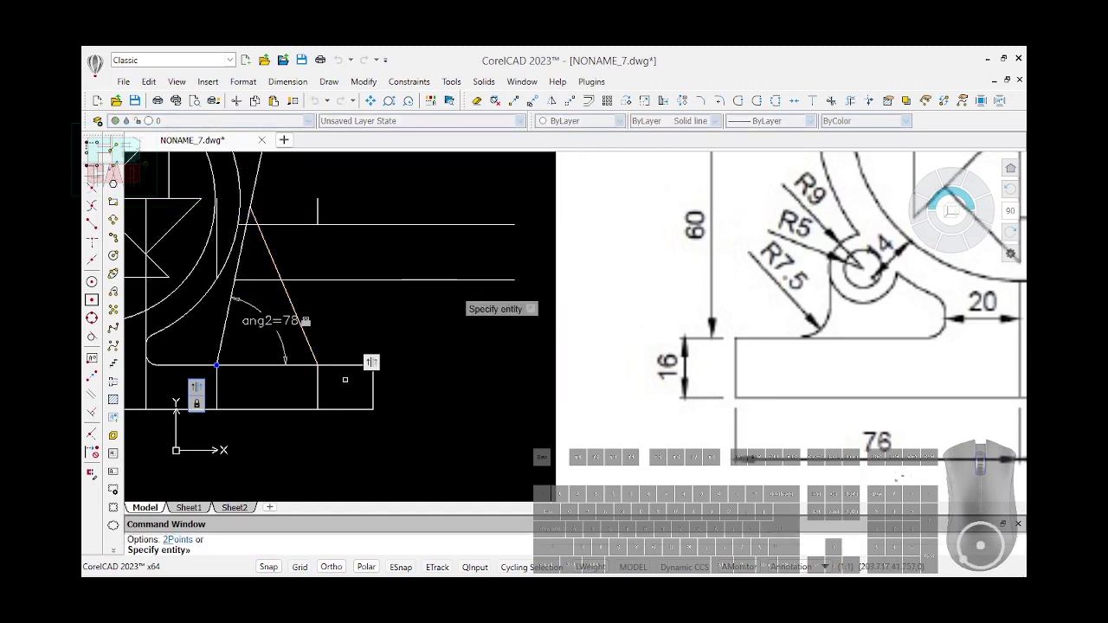
click(319, 396)
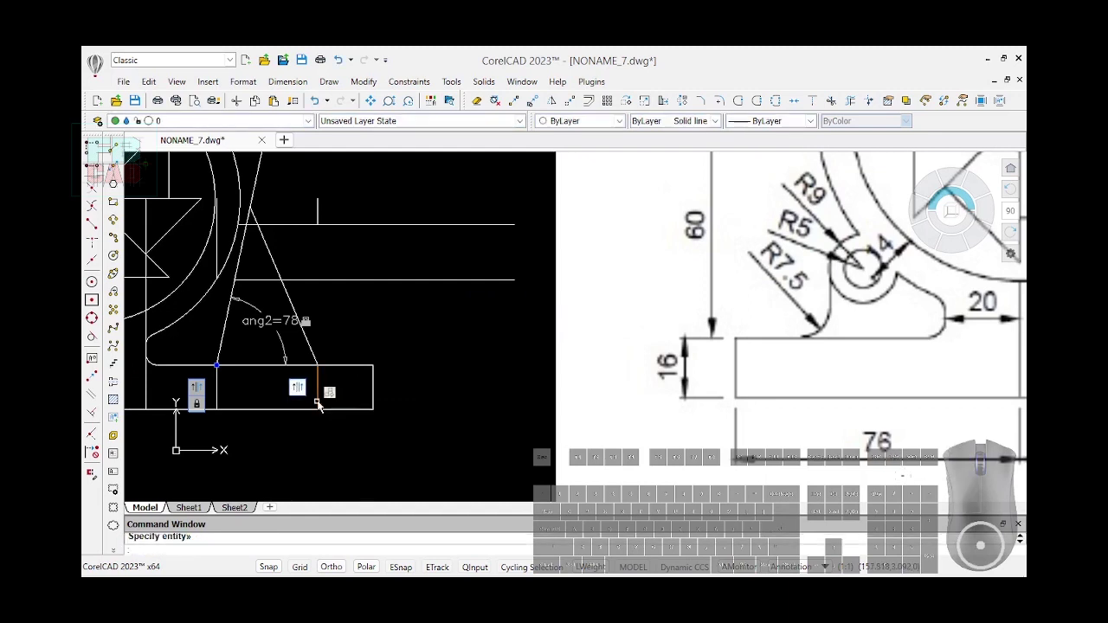
text(gcf)
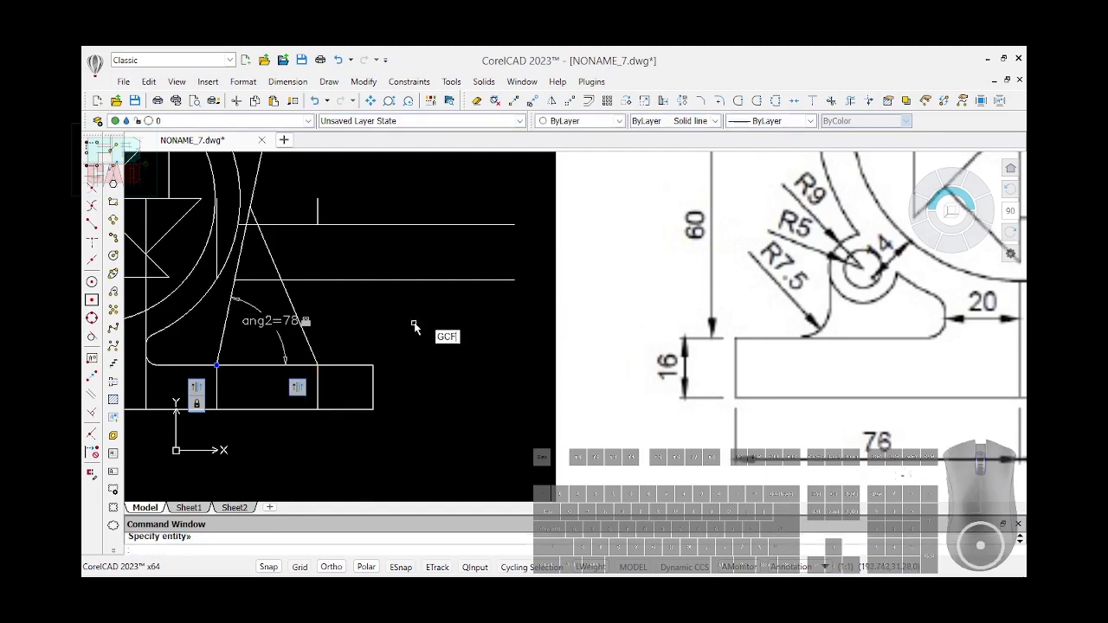
key(Return)
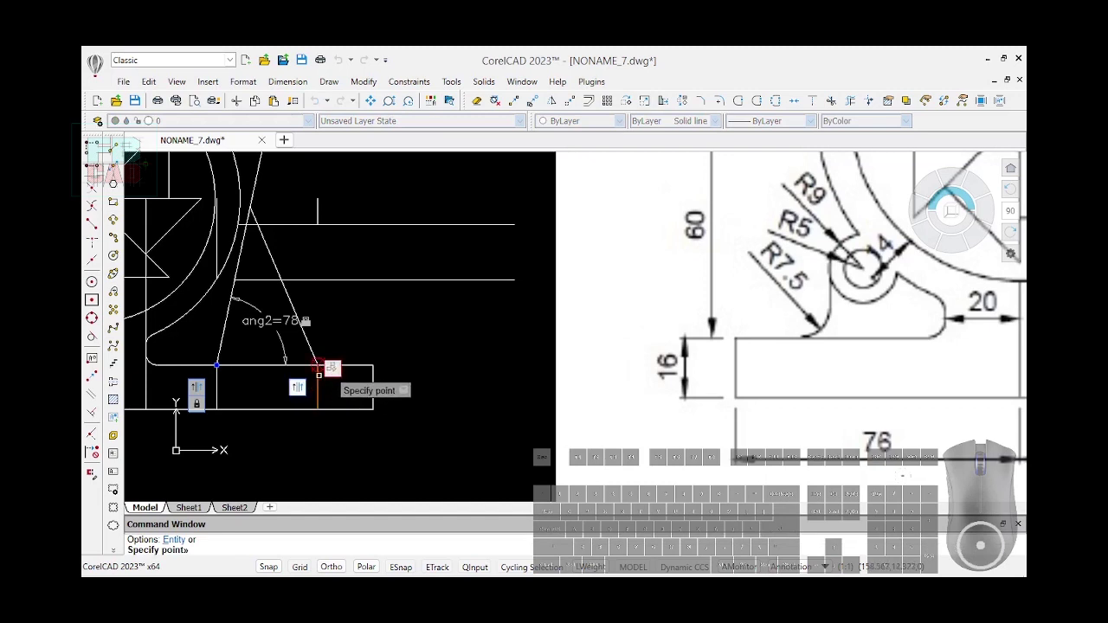
click(319, 375)
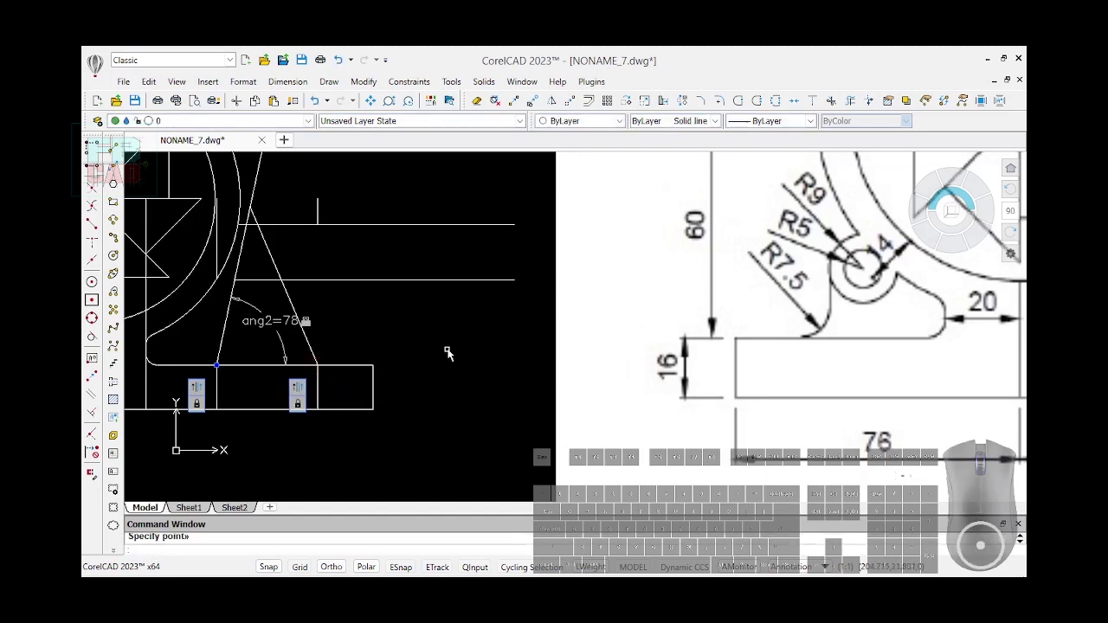
Apply a coincident constraint between the right base vertical's upper endpoint and the new slanted line's lower endpoint
text(g)
key(Return)
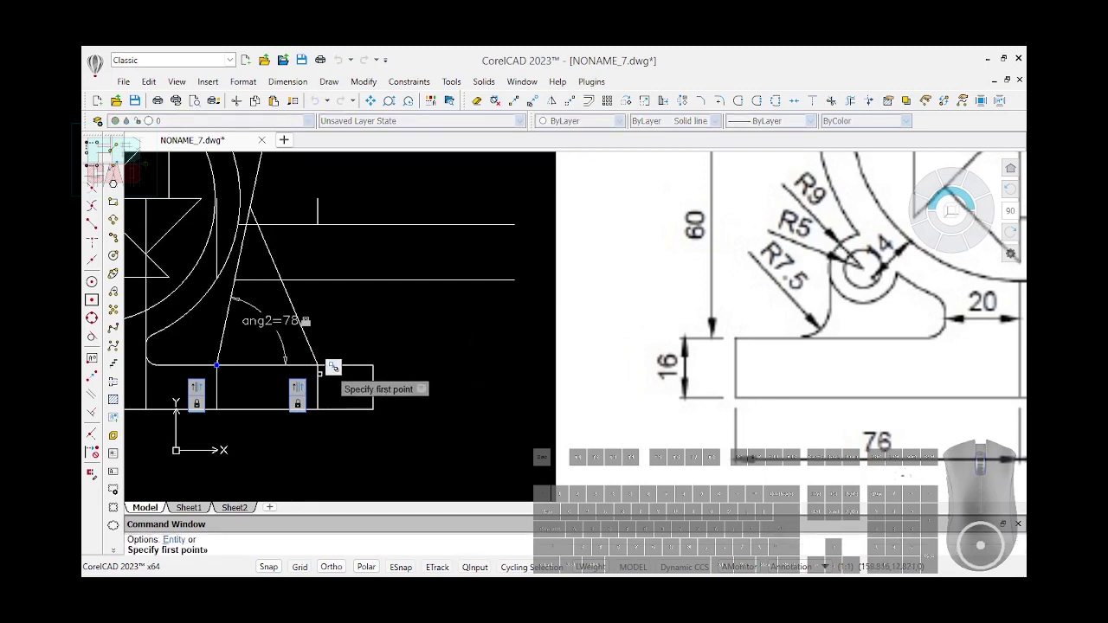
click(314, 356)
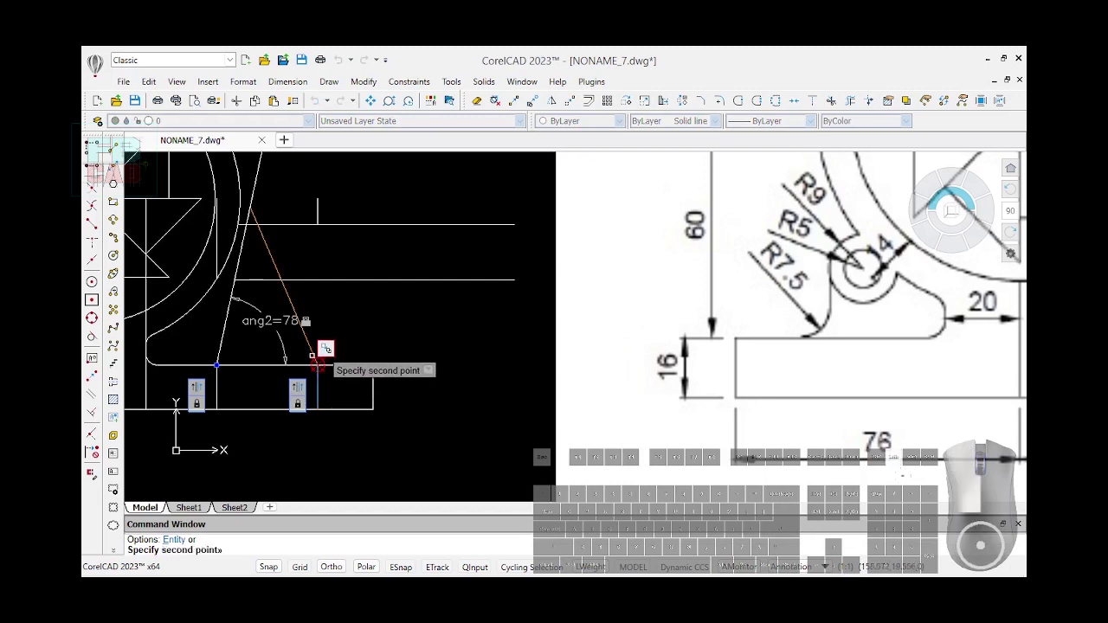
click(323, 348)
Try to constrain the angle between the right slanted line and the base's upper edge to 78 degrees, and undo it
scroll(509, 355, down, 2)
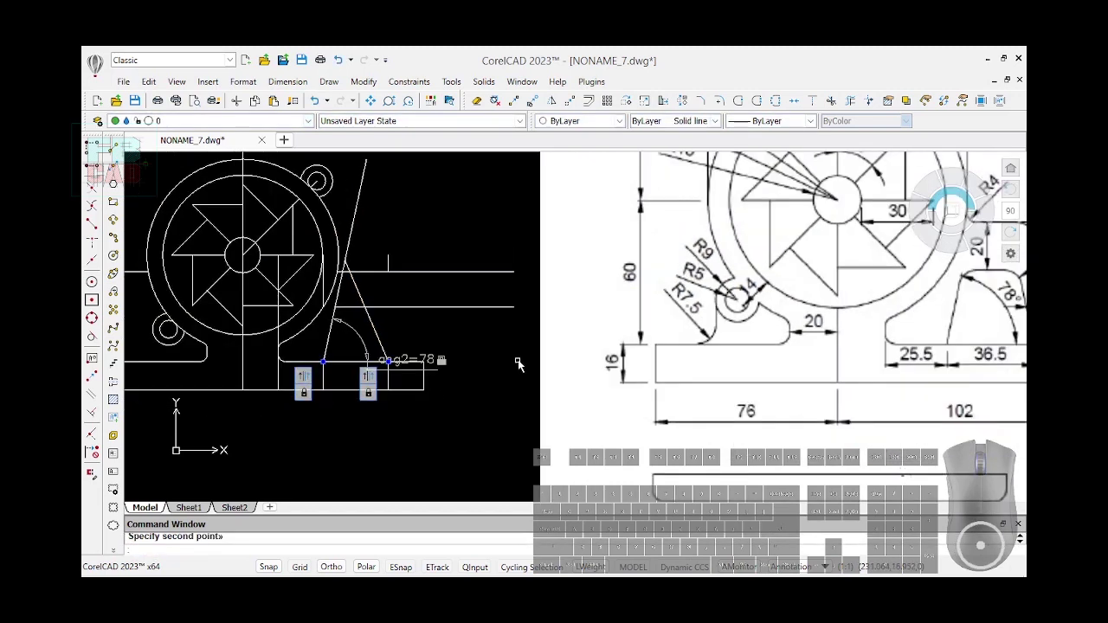
text(AL)
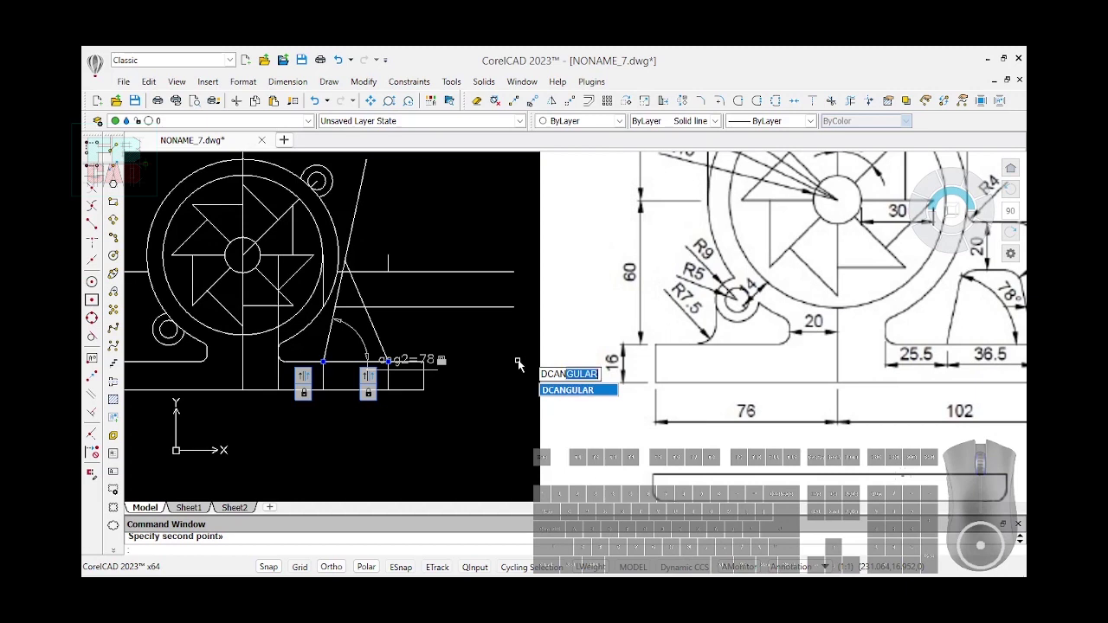
key(Return)
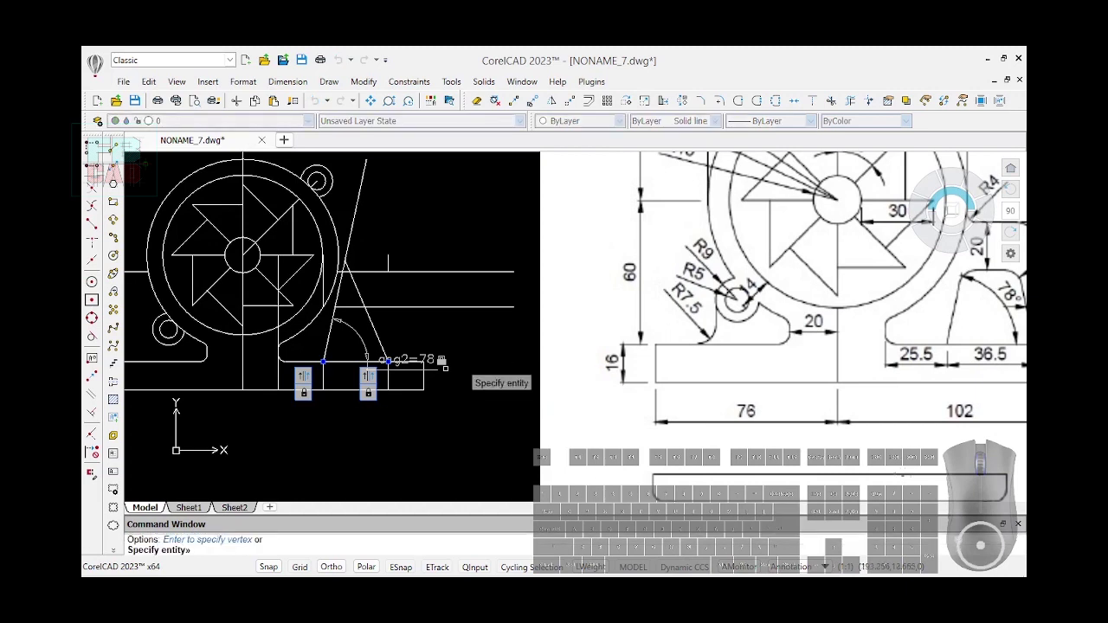
click(377, 340)
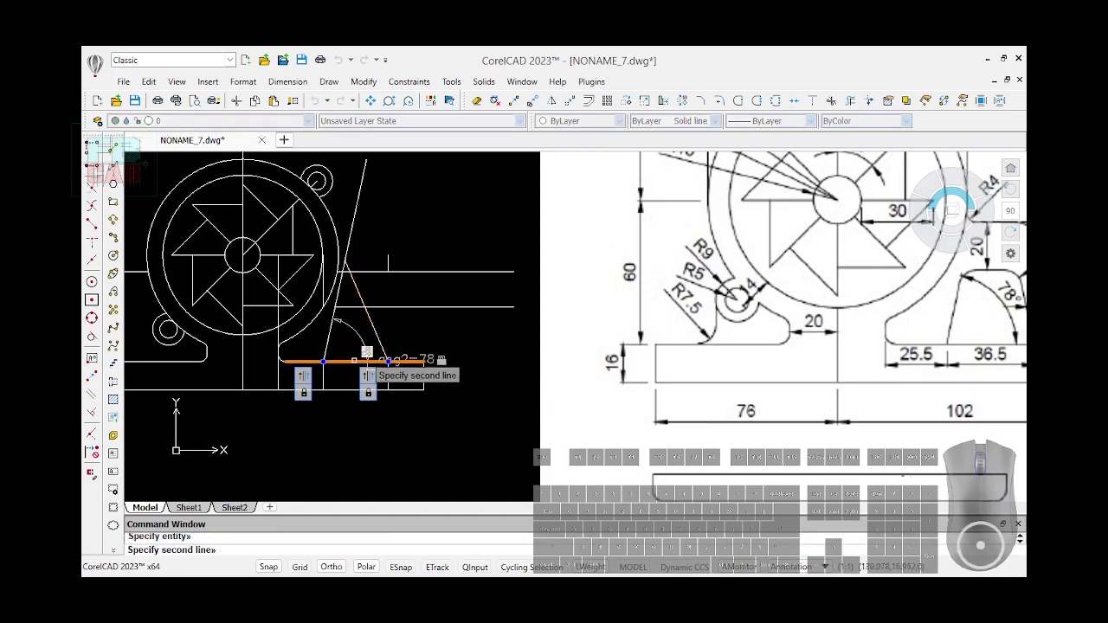
click(367, 355)
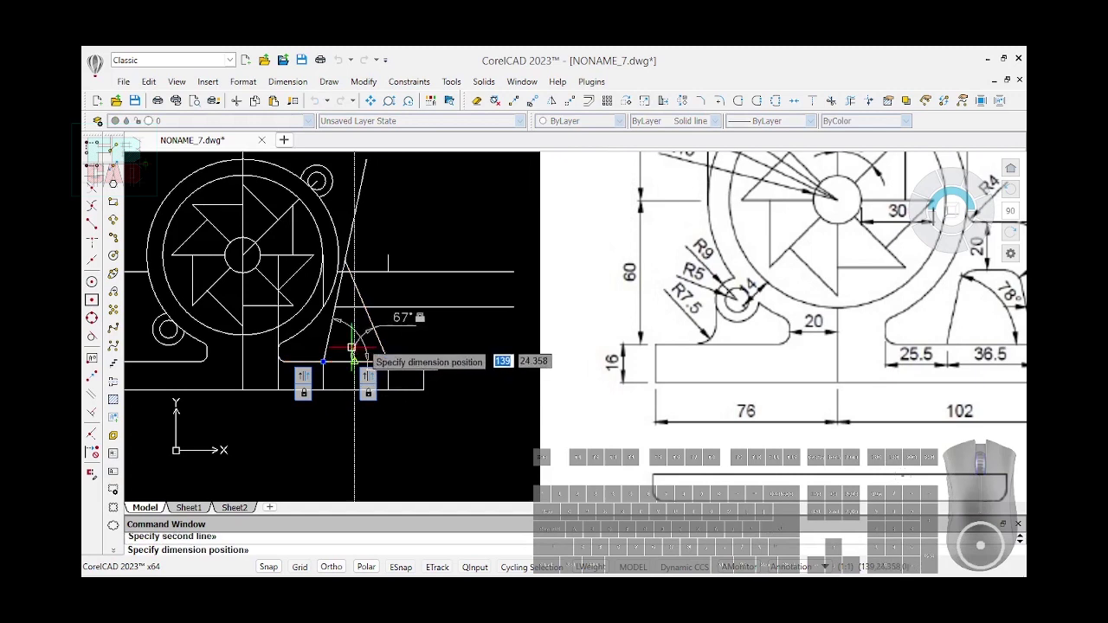
click(347, 345)
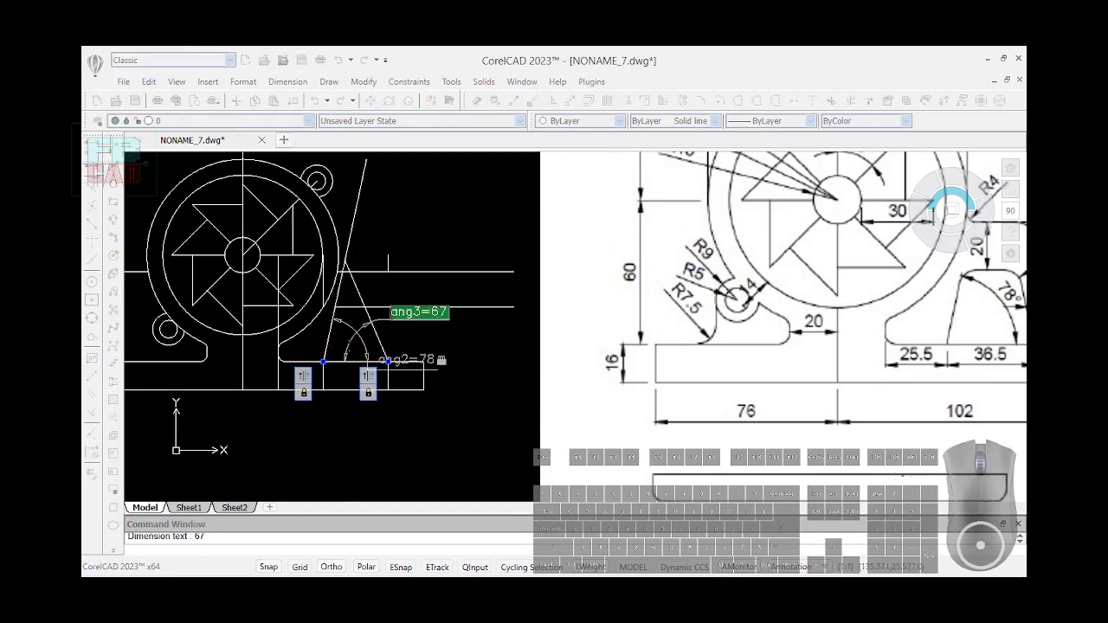
text(78)
key(Return)
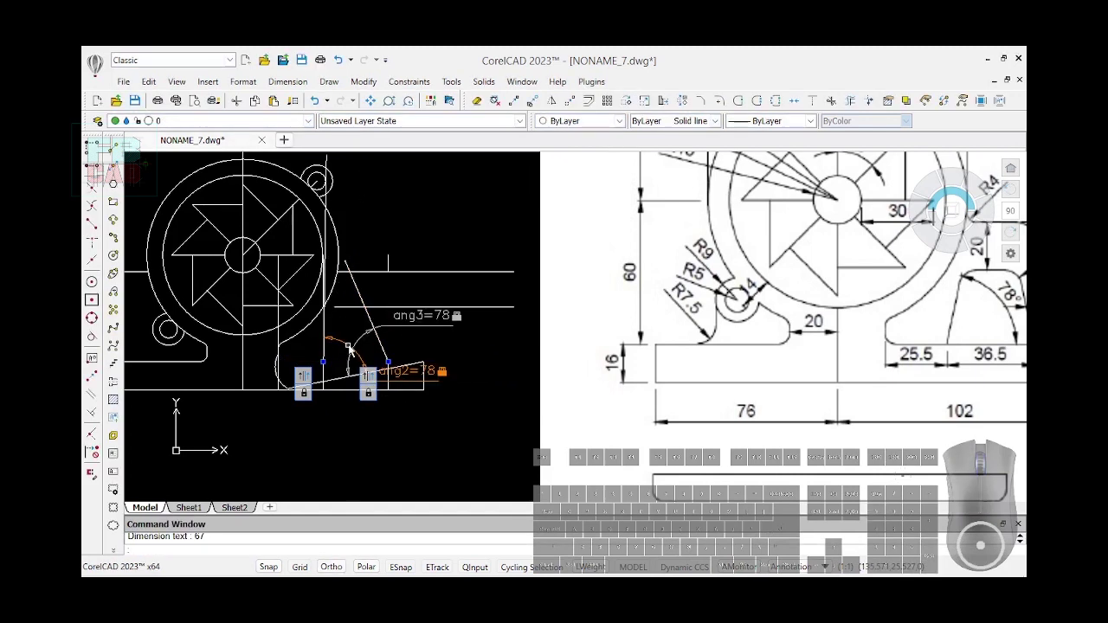
key(ctrl+z)
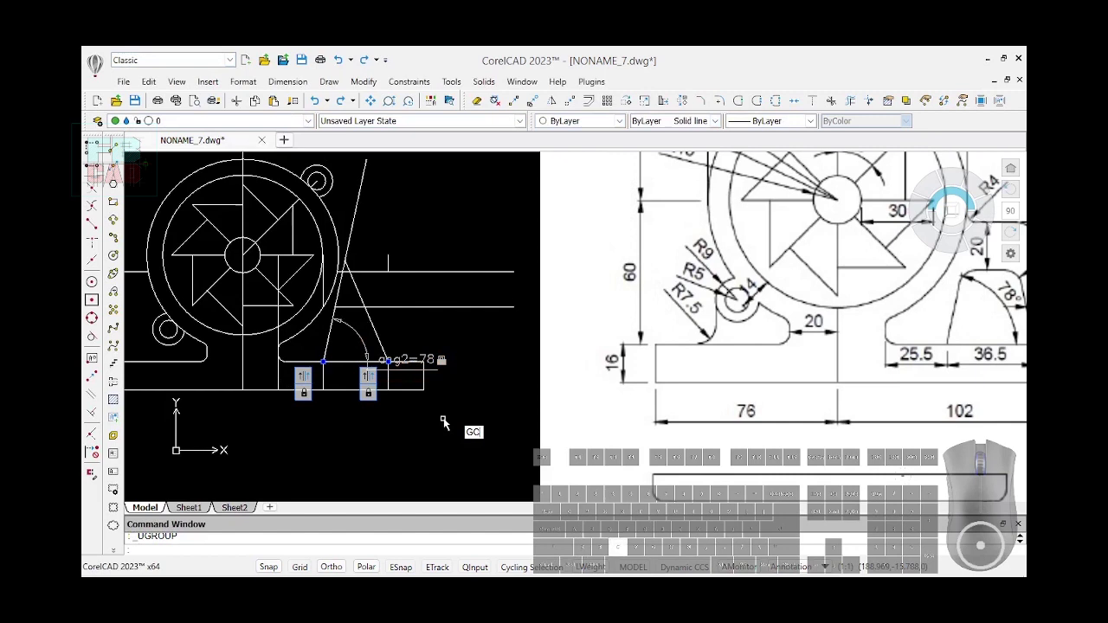
Apply a horizontal constraint to the base's upper edge on the right side and fix a point on that edge
text(CH)
key(Return)
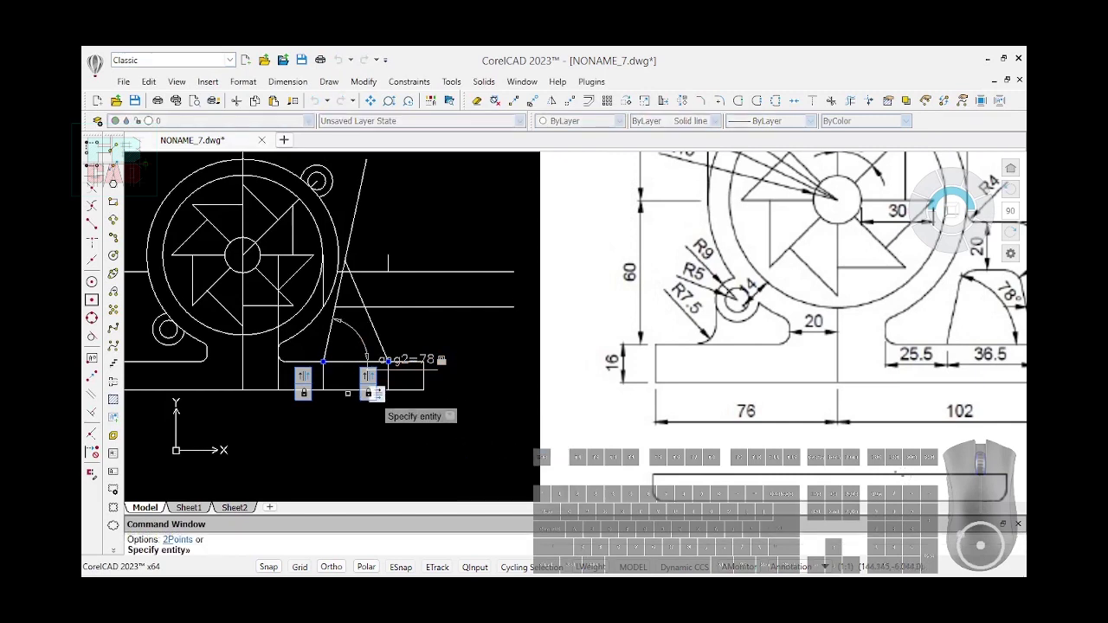
click(342, 361)
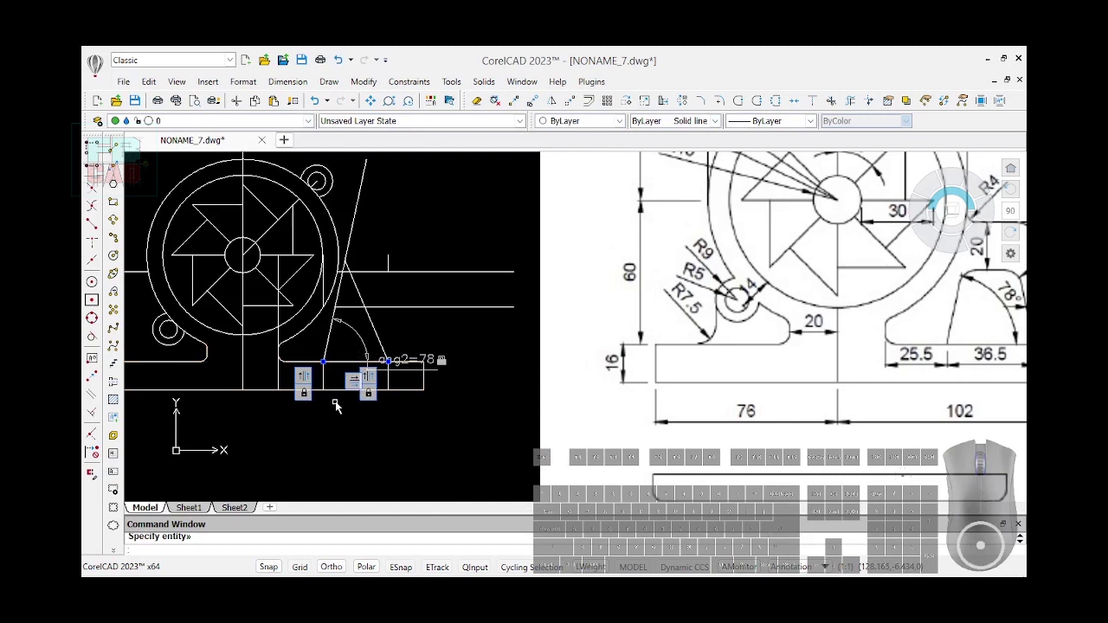
text(gcfix)
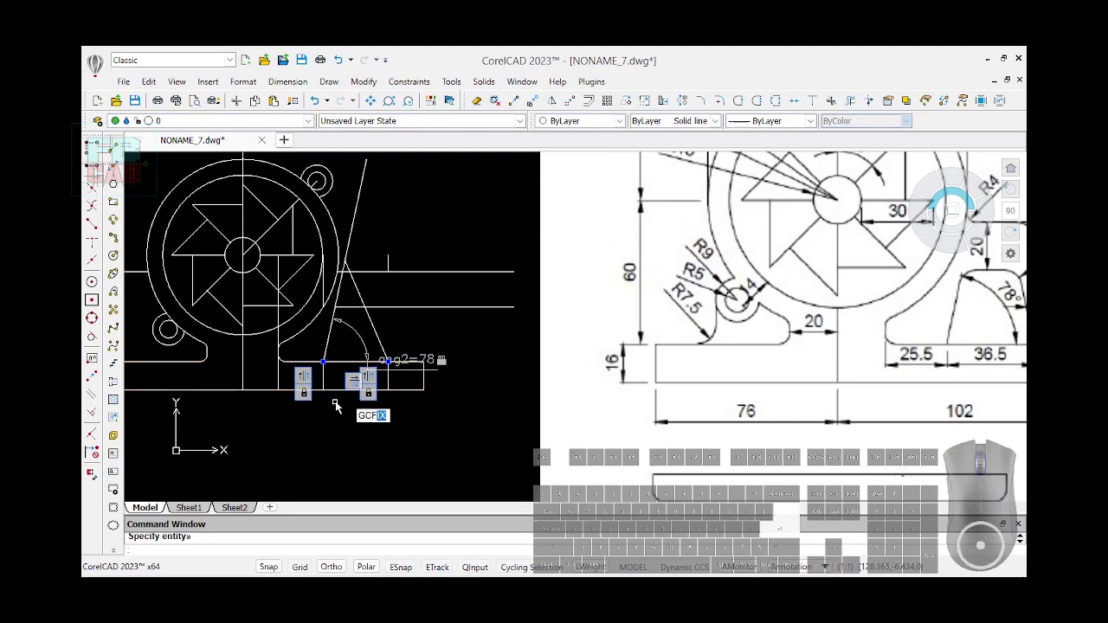
key(Return)
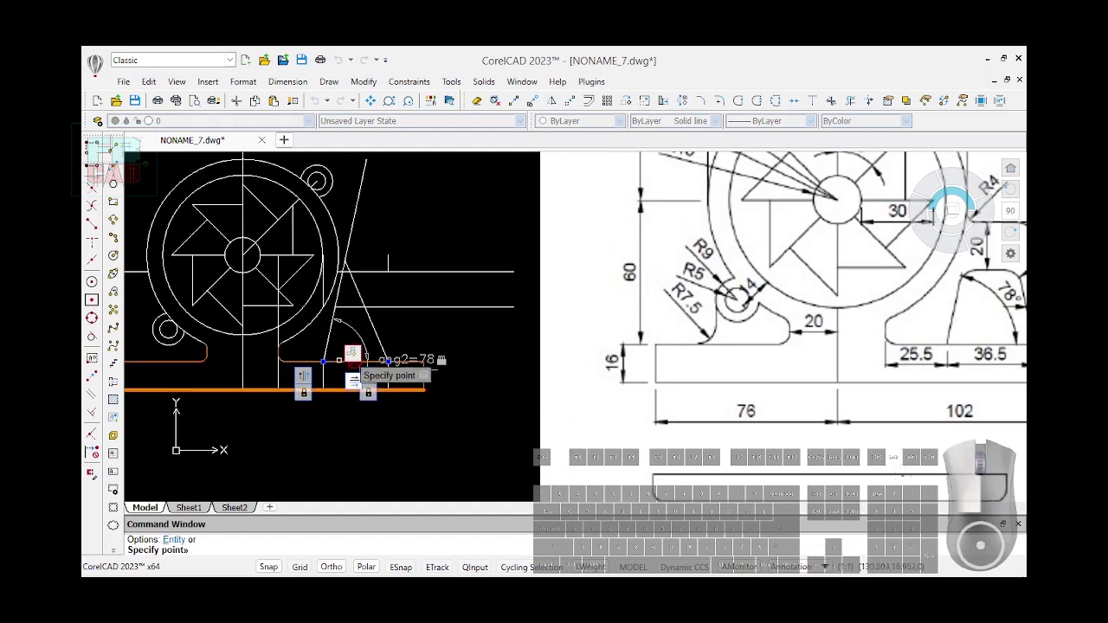
click(341, 364)
Add an angular constraint of 78 degrees between the base's upper edge and the right slanted line
text(DCANGULAR)
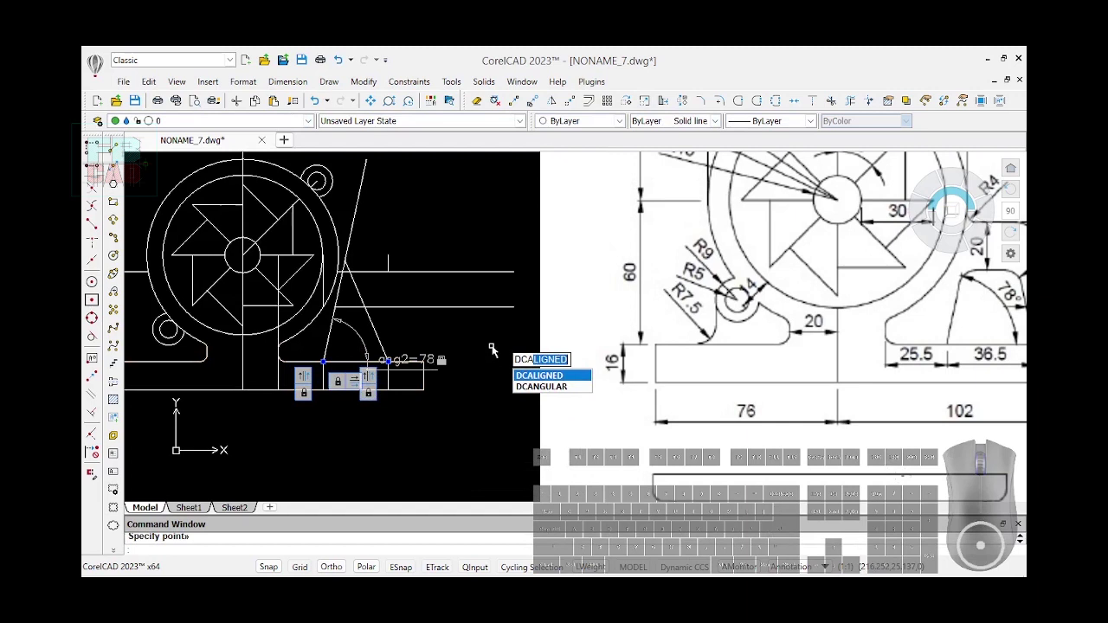
key(Return)
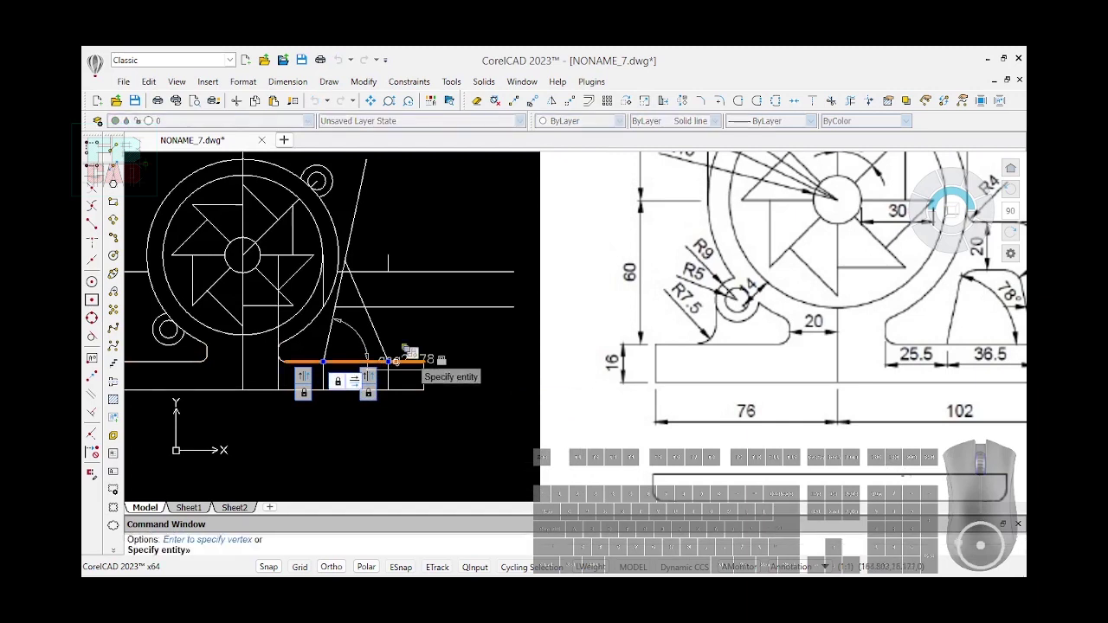
click(368, 361)
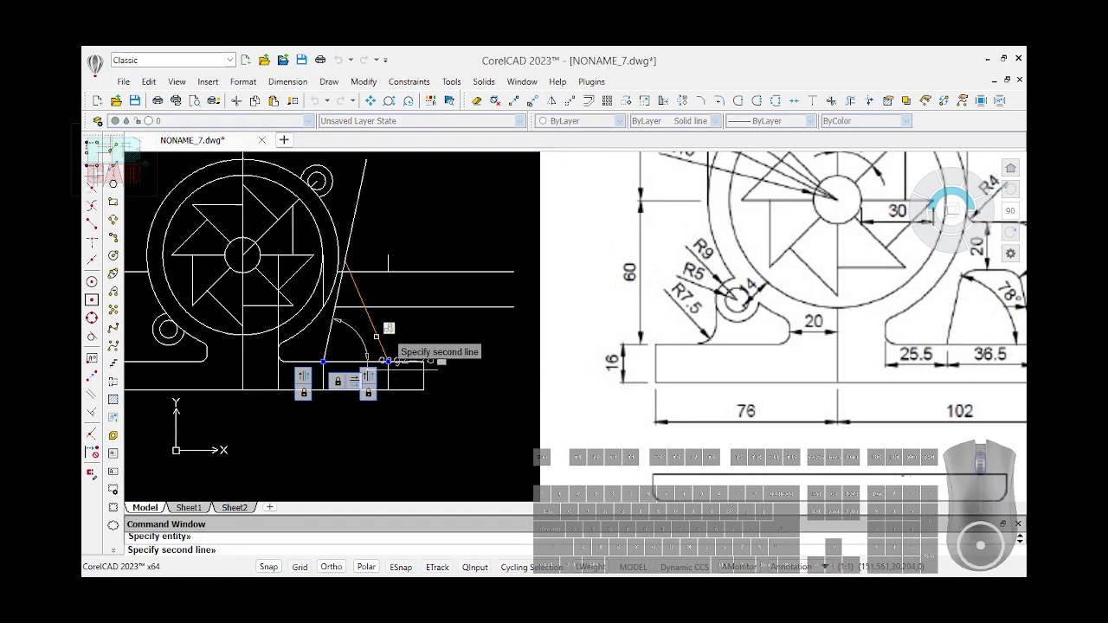
click(377, 336)
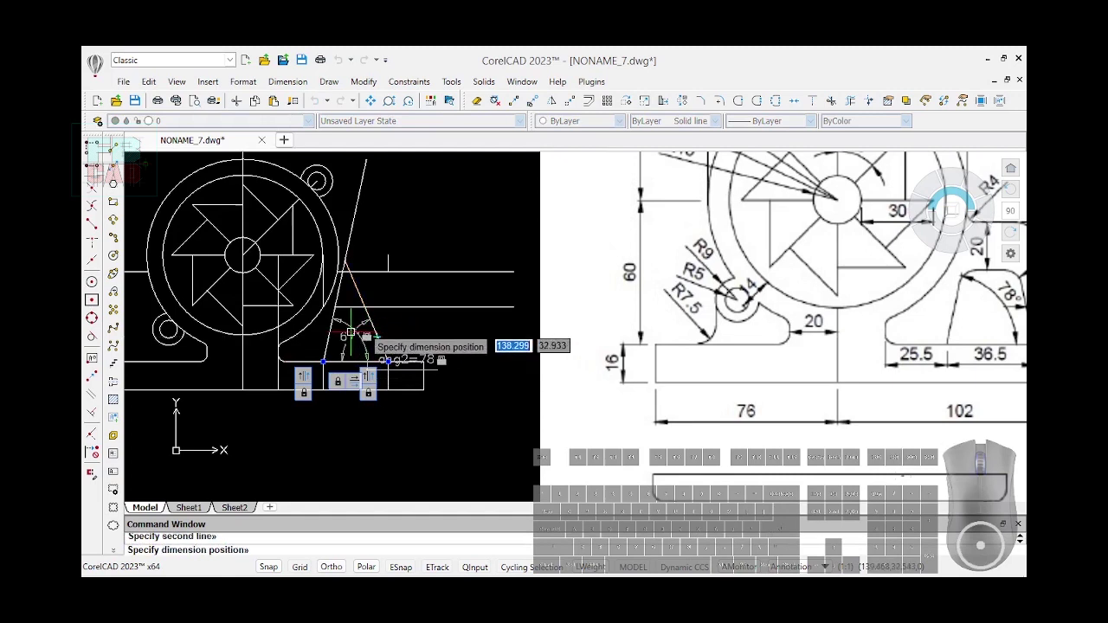
click(350, 332)
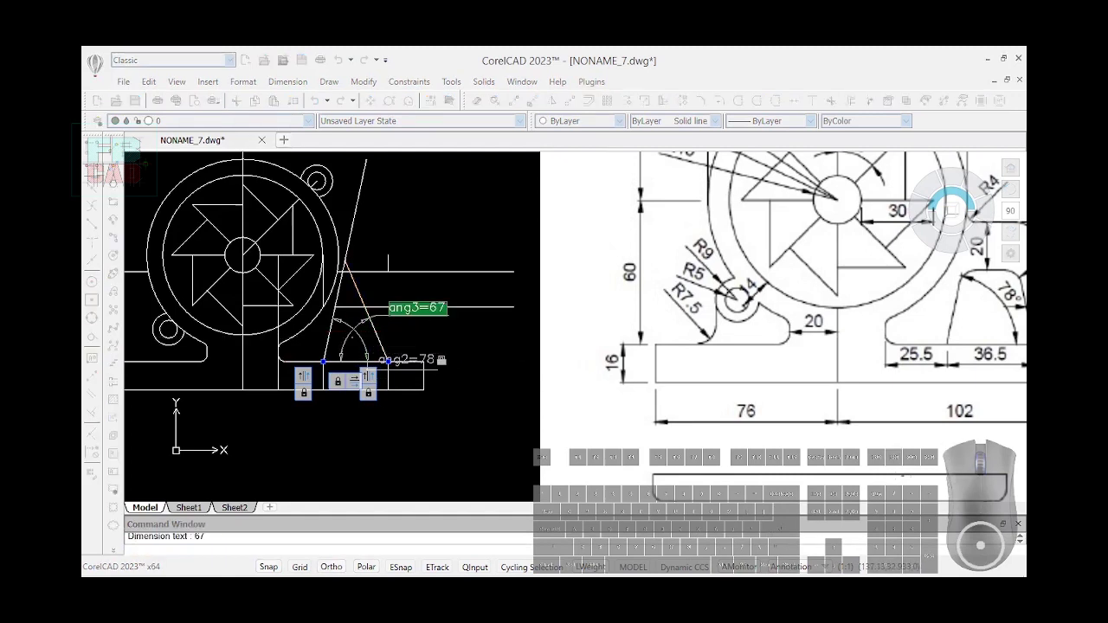
text(78)
key(Return)
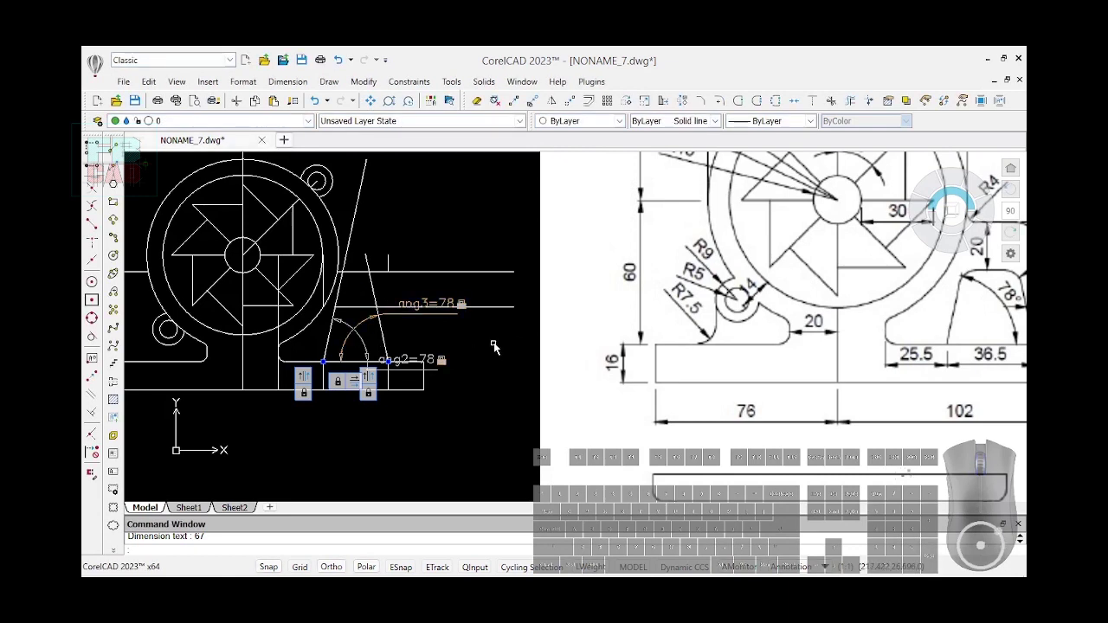
Hide all geometric constraint icons and all dynamic dimensions in the drawing
click(409, 81)
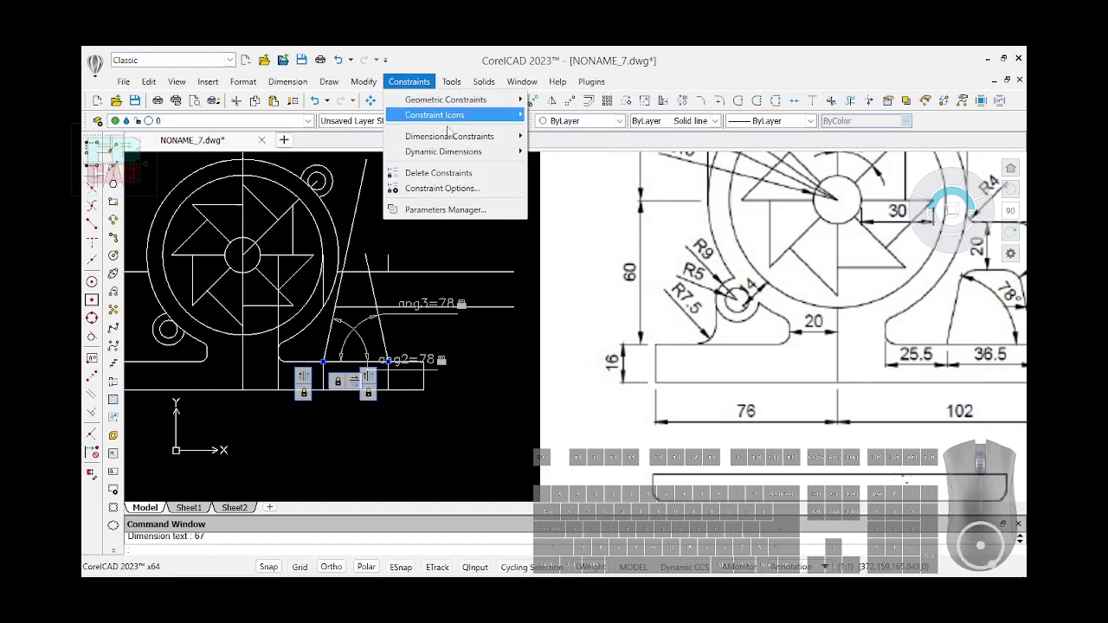
mouse_move(472, 121)
click(564, 146)
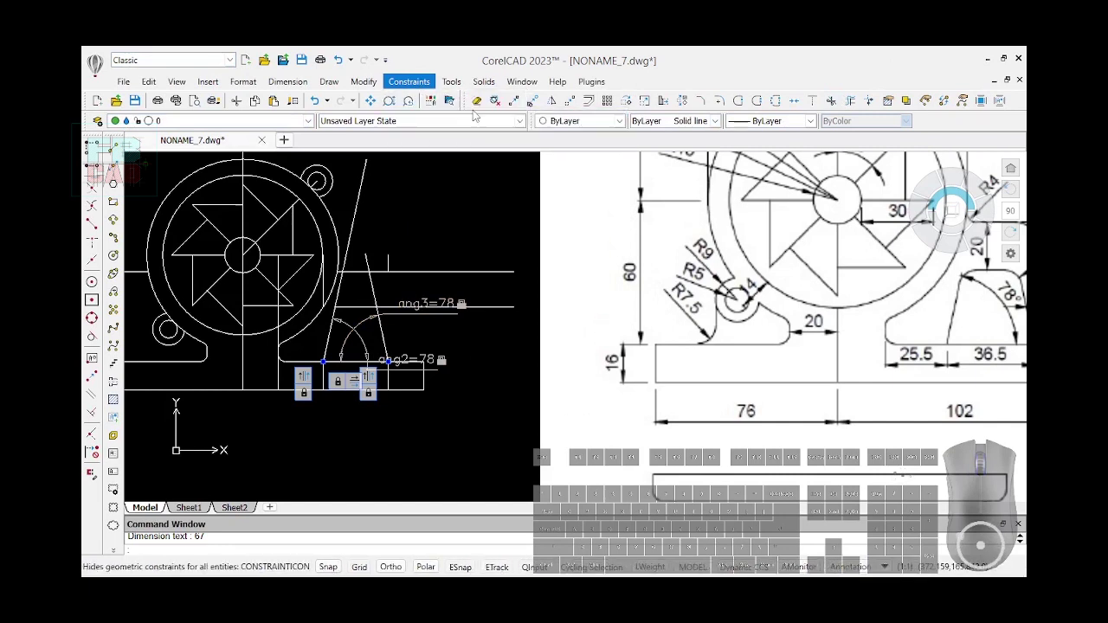
click(409, 82)
mouse_move(504, 154)
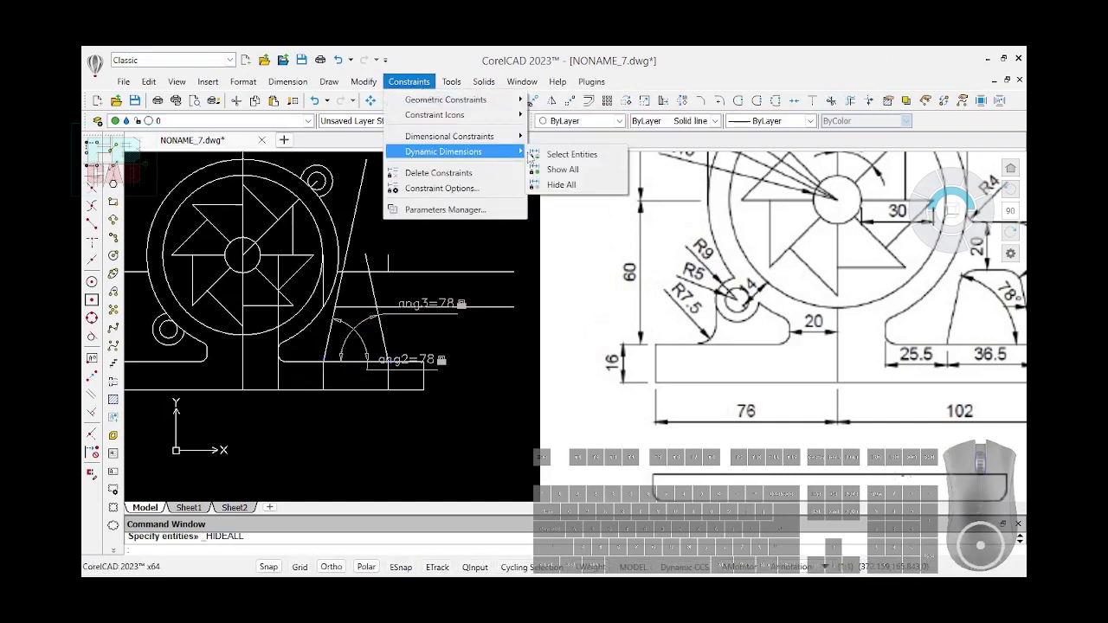
click(560, 185)
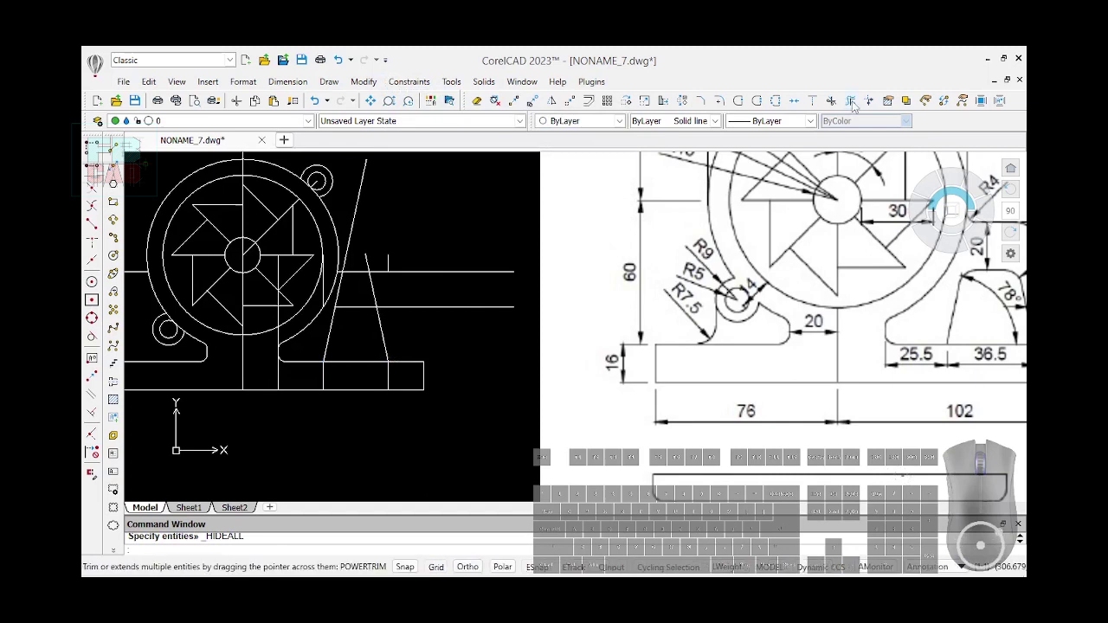
Trim the two slanted lines of the right support between the two long horizontal lines
scroll(398, 295, up, 2)
drag(403, 284, 320, 289)
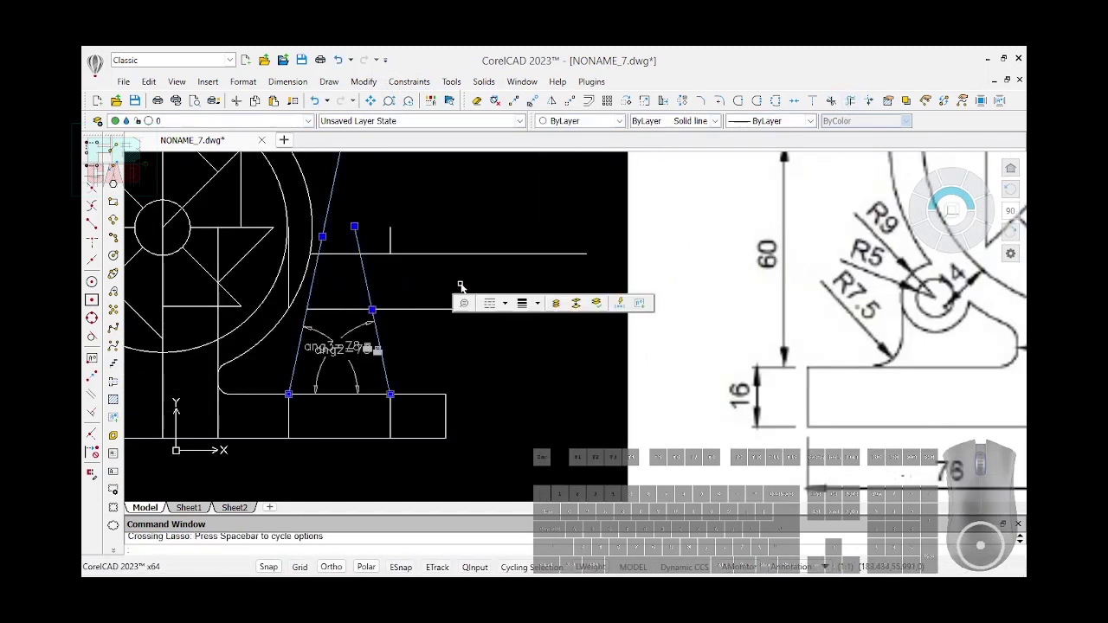
click(700, 100)
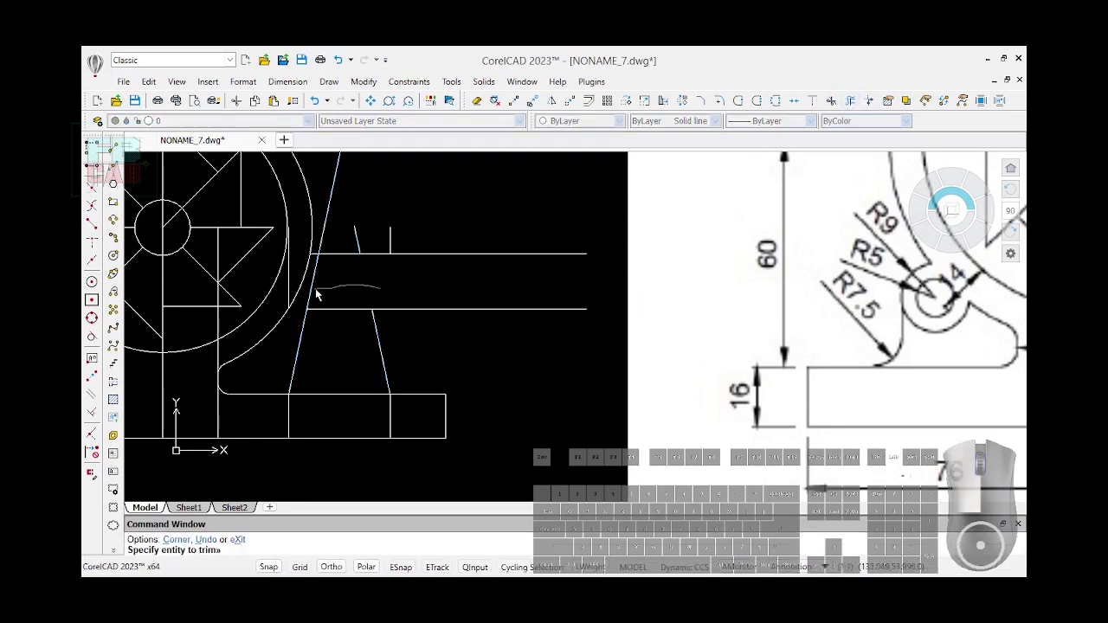
Delete the leftover slanted line pieces and the short vertical line above the upper horizontal line
click(477, 101)
mouse_move(422, 232)
mouse_down()
mouse_move(368, 232)
mouse_move(323, 198)
mouse_up()
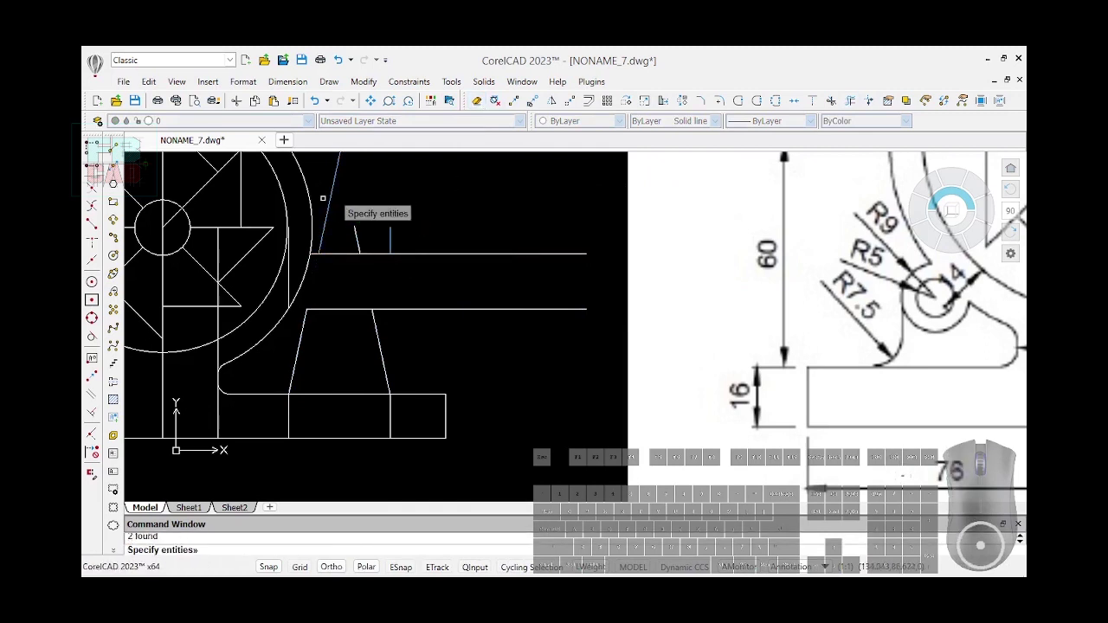
key(Return)
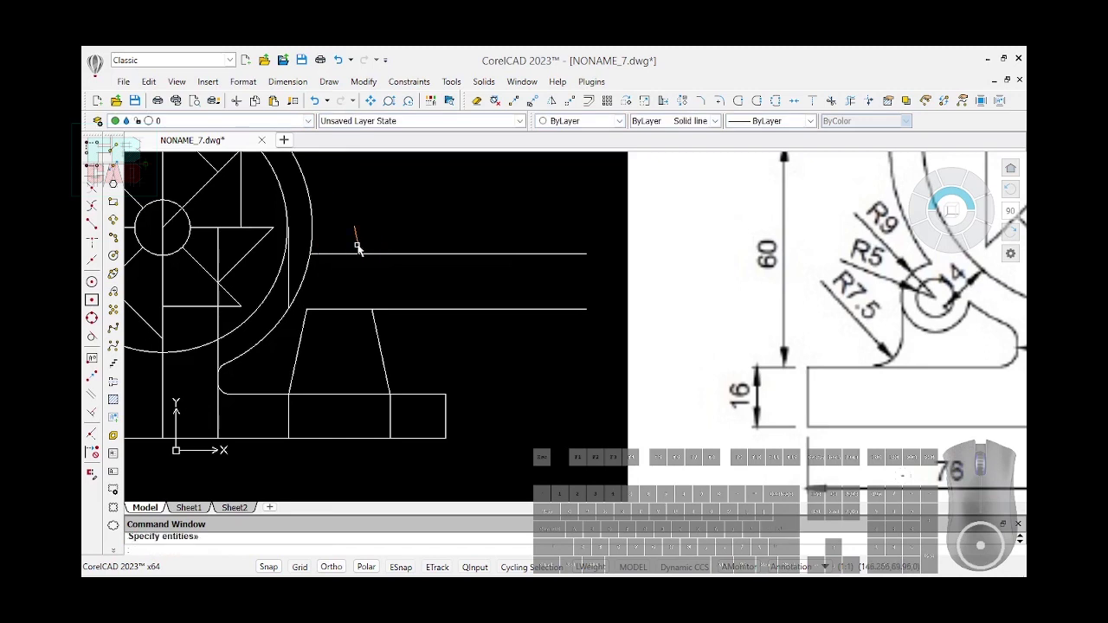
click(356, 246)
key(Delete)
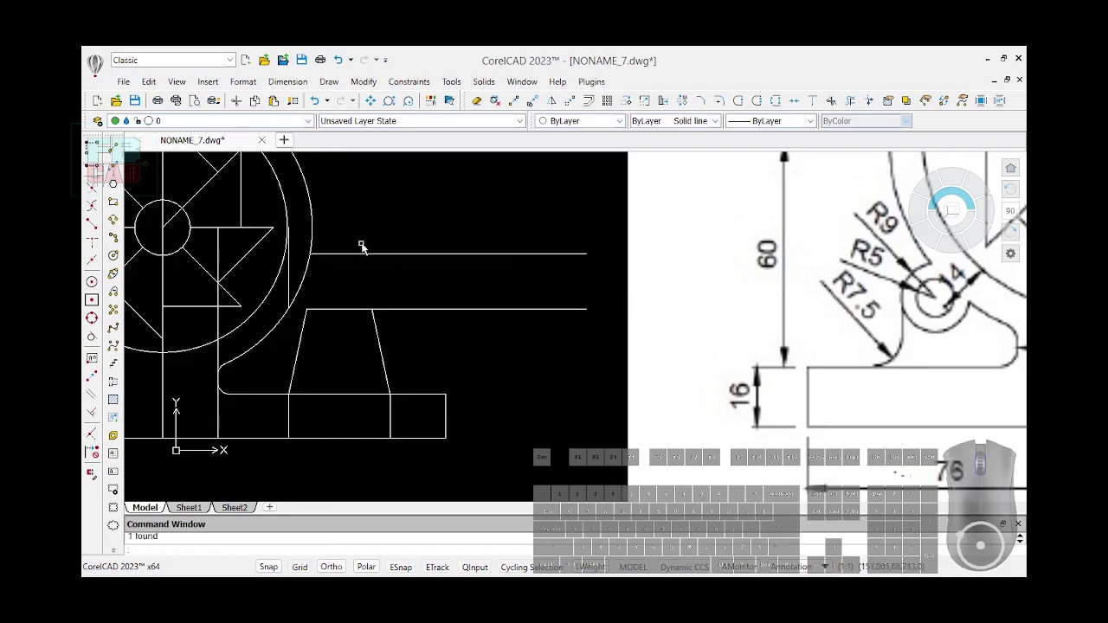
Undo the deletion of the leftover pieces and the trimming of the two slanted lines
scroll(362, 247, down, 2)
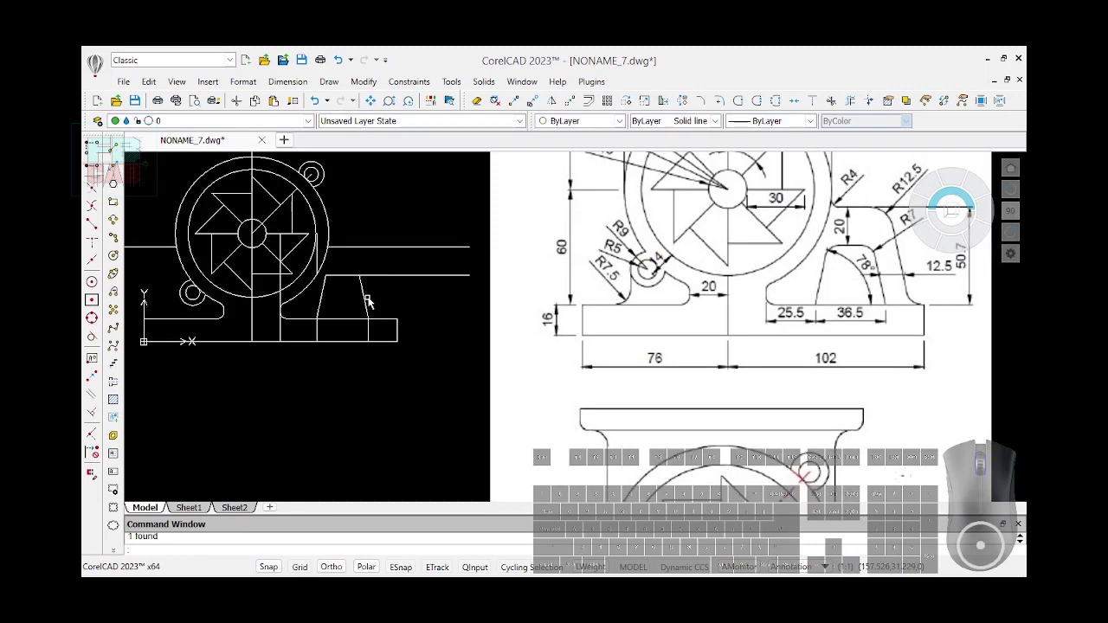
key(ctrl+z)
key(ctrl+z)
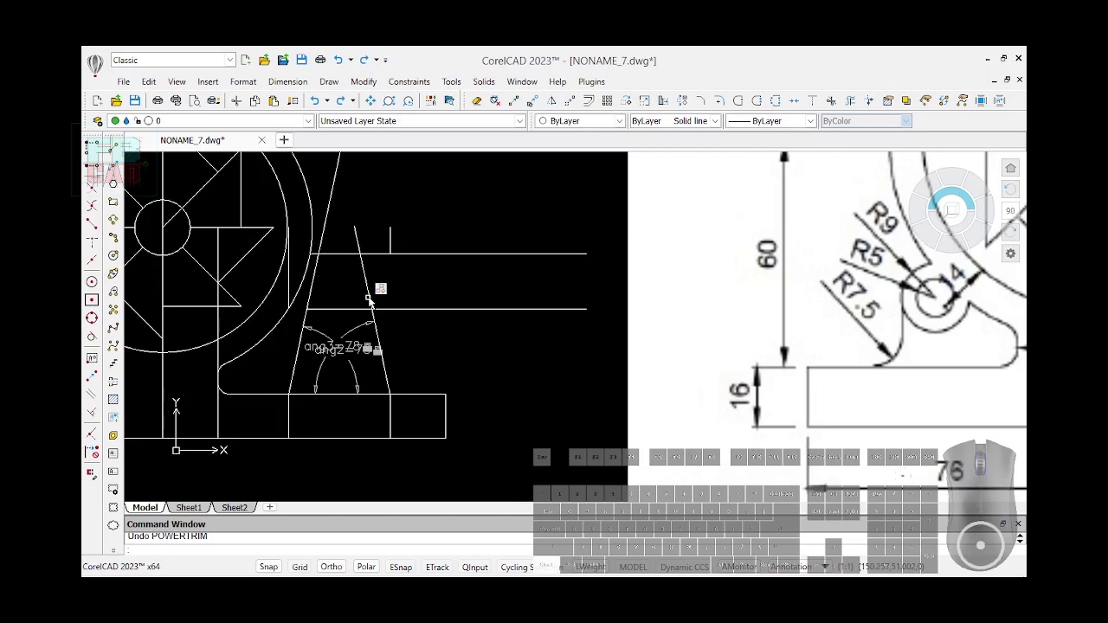
Offset the right slanted line of the support outward by 12.5
scroll(373, 298, down, 2)
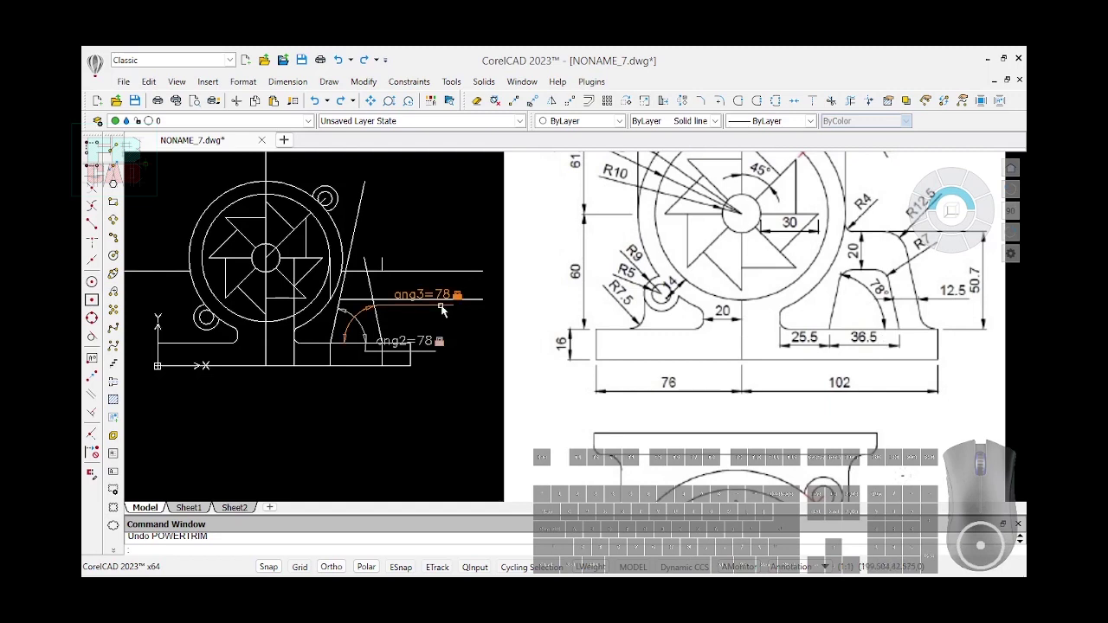
click(588, 101)
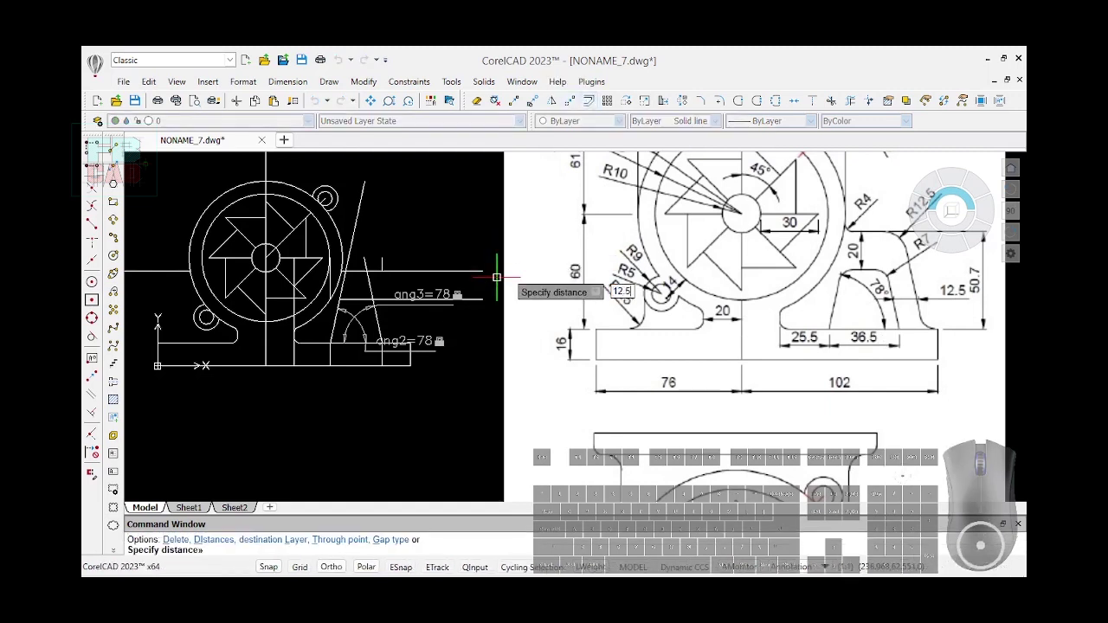
key(Return)
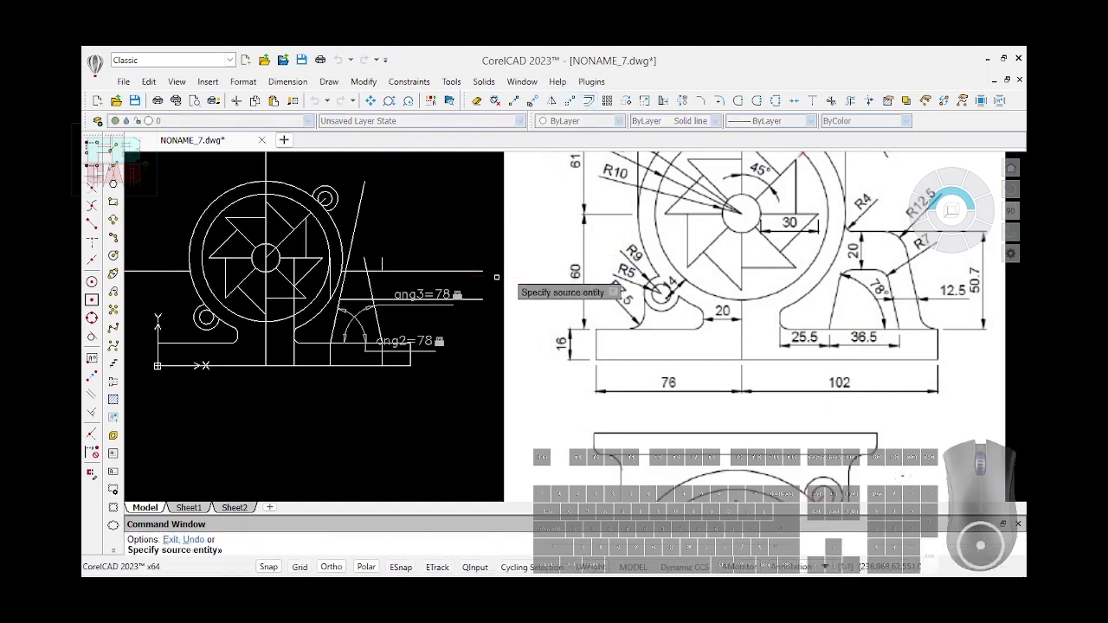
click(374, 317)
click(396, 317)
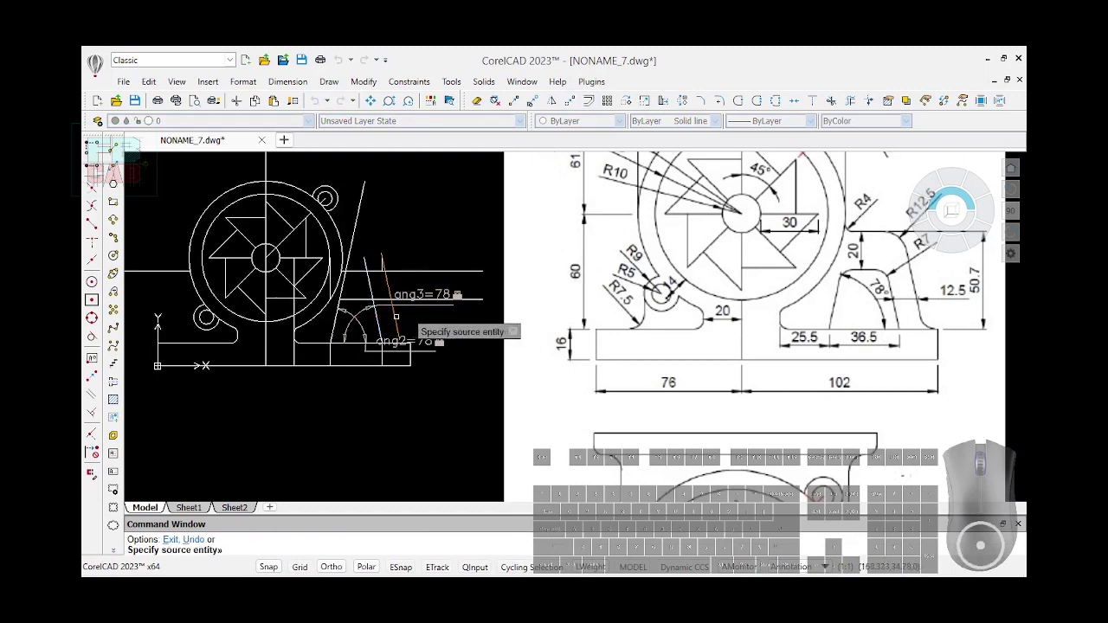
scroll(437, 348, up, 5)
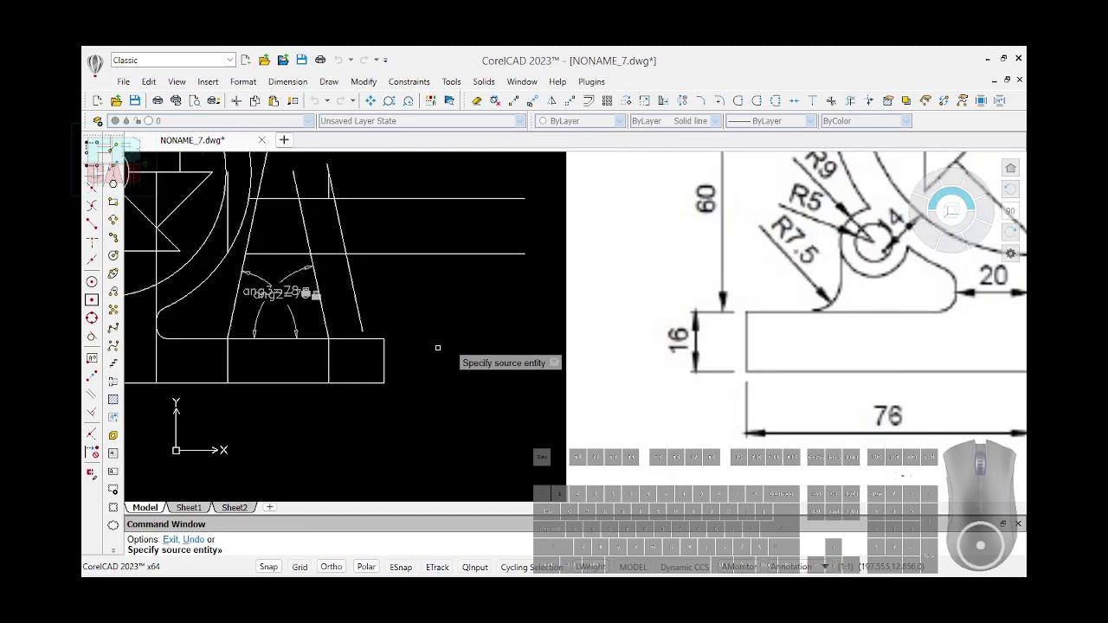
scroll(438, 348, down, 5)
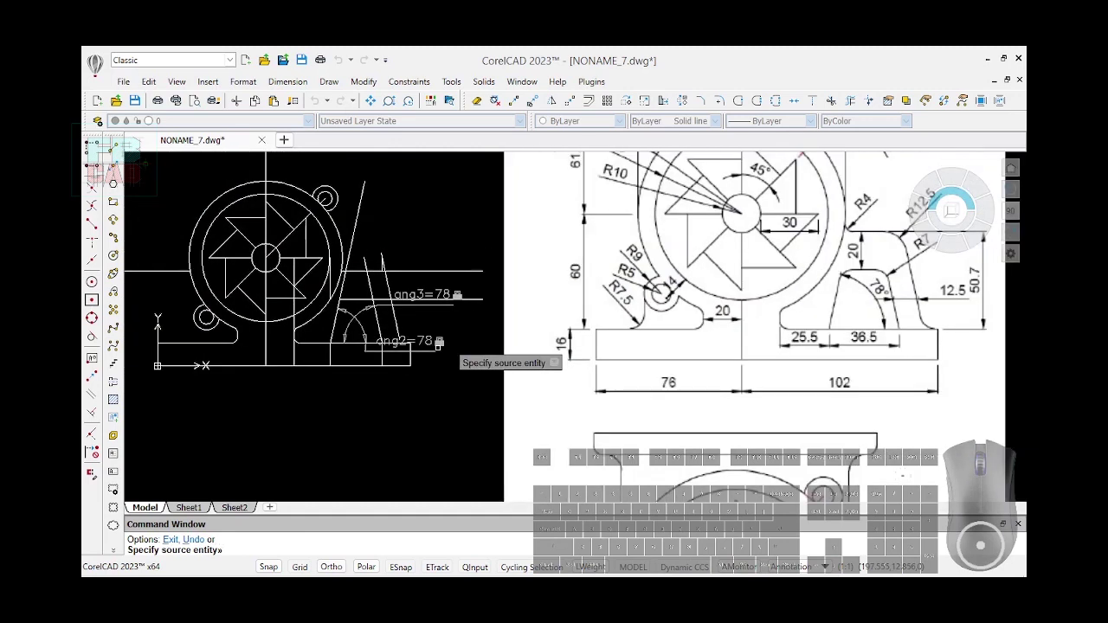
Extend the right support's outer slanted line down to the top edge of the base
click(819, 101)
scroll(421, 314, up, 4)
right_click(361, 382)
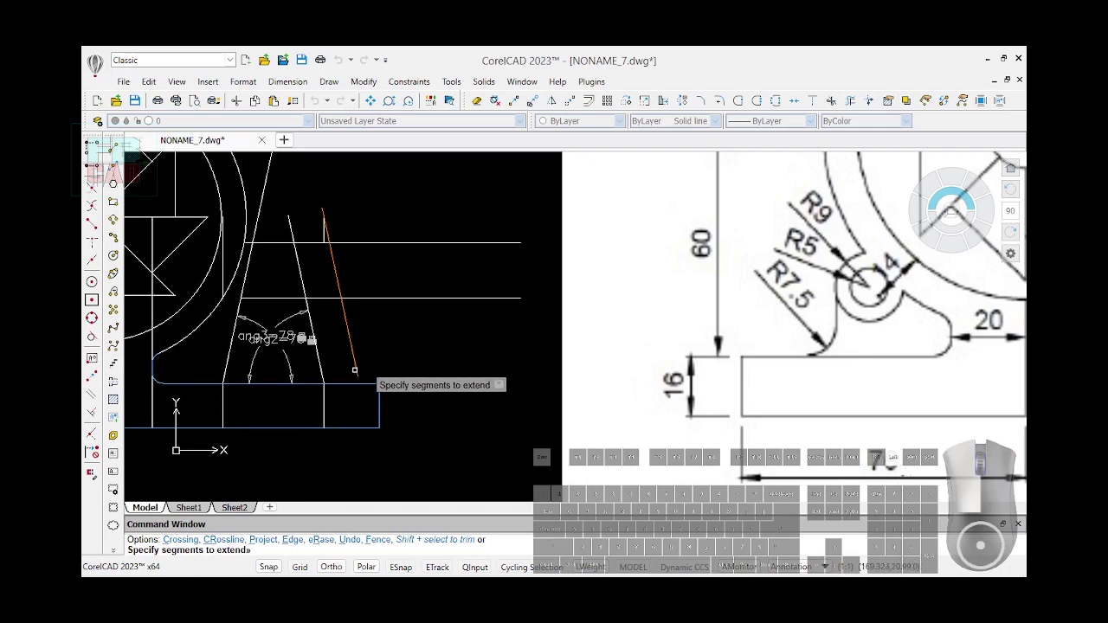
scroll(368, 381, down, 2)
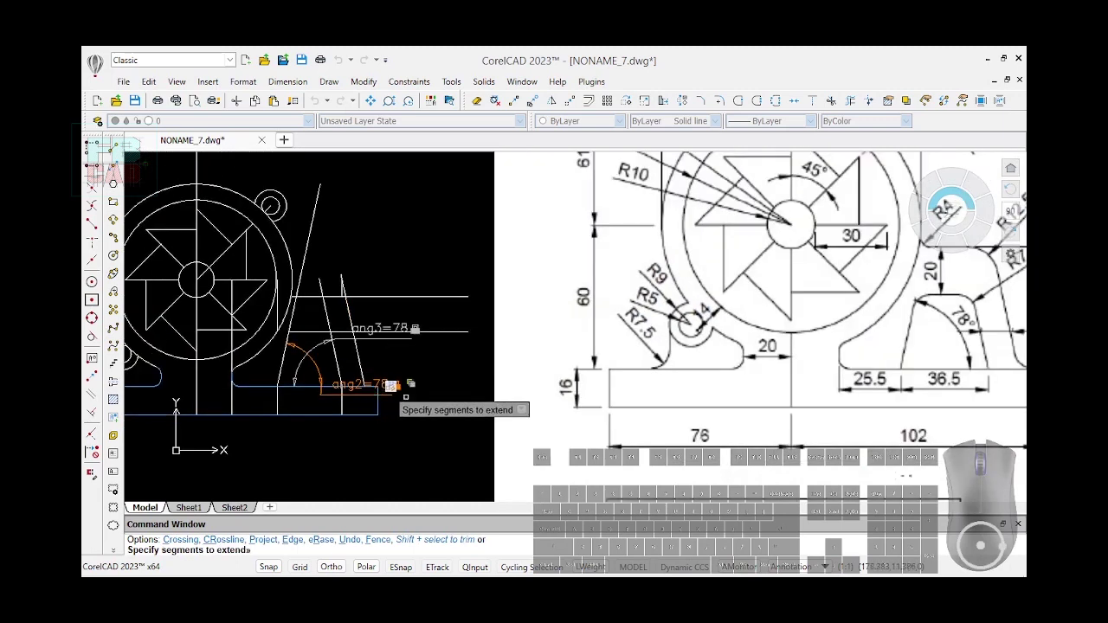
scroll(372, 387, down, 2)
scroll(365, 381, up, 2)
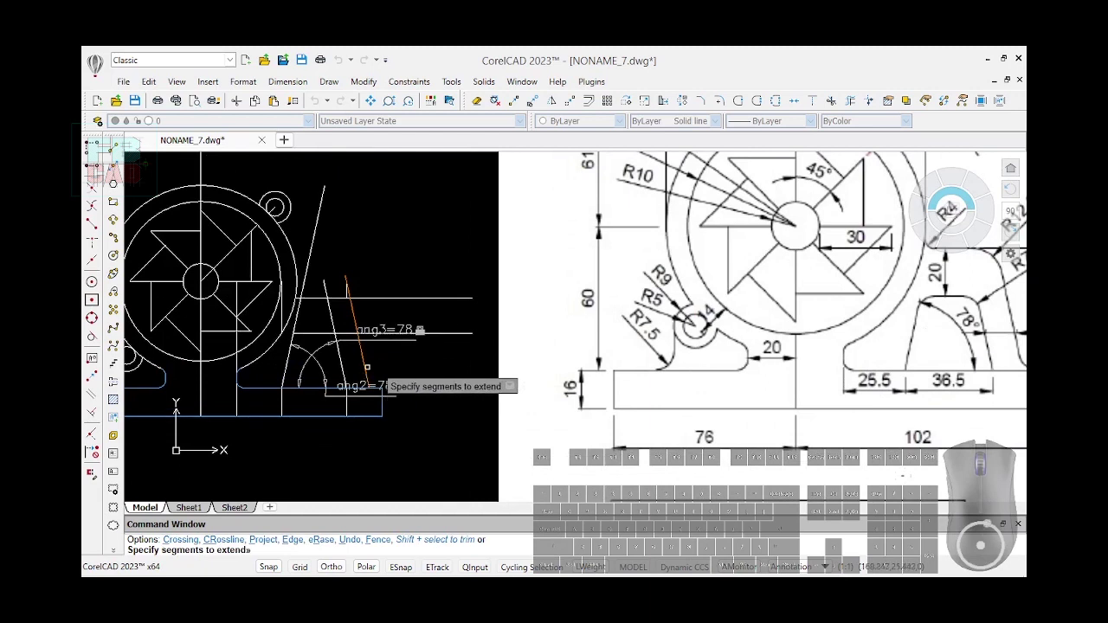
scroll(369, 356, up, 1)
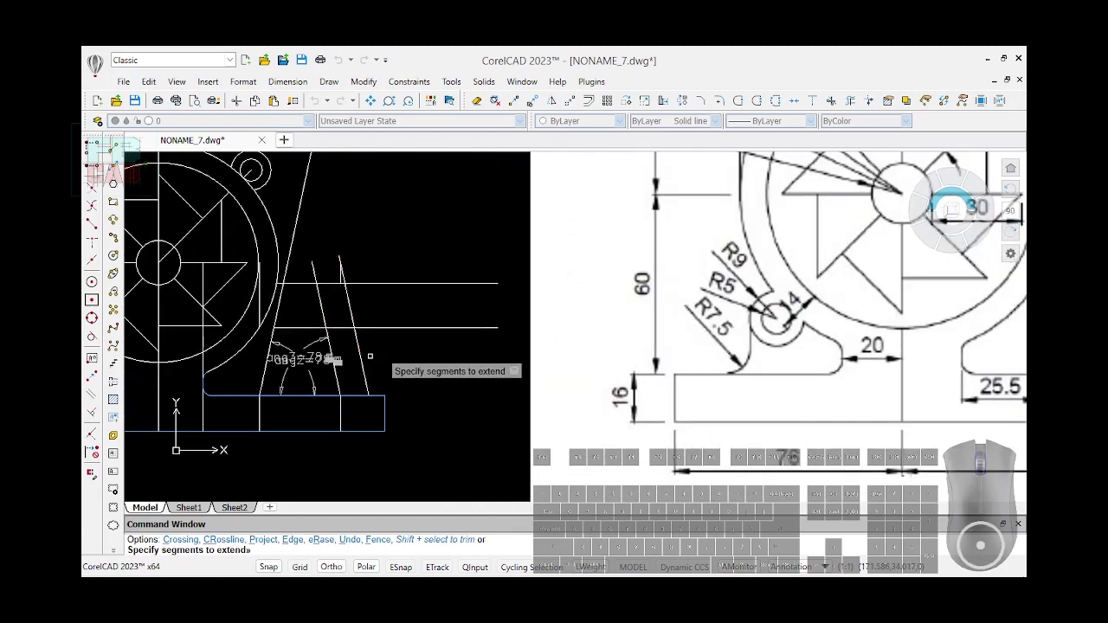
text(DCL)
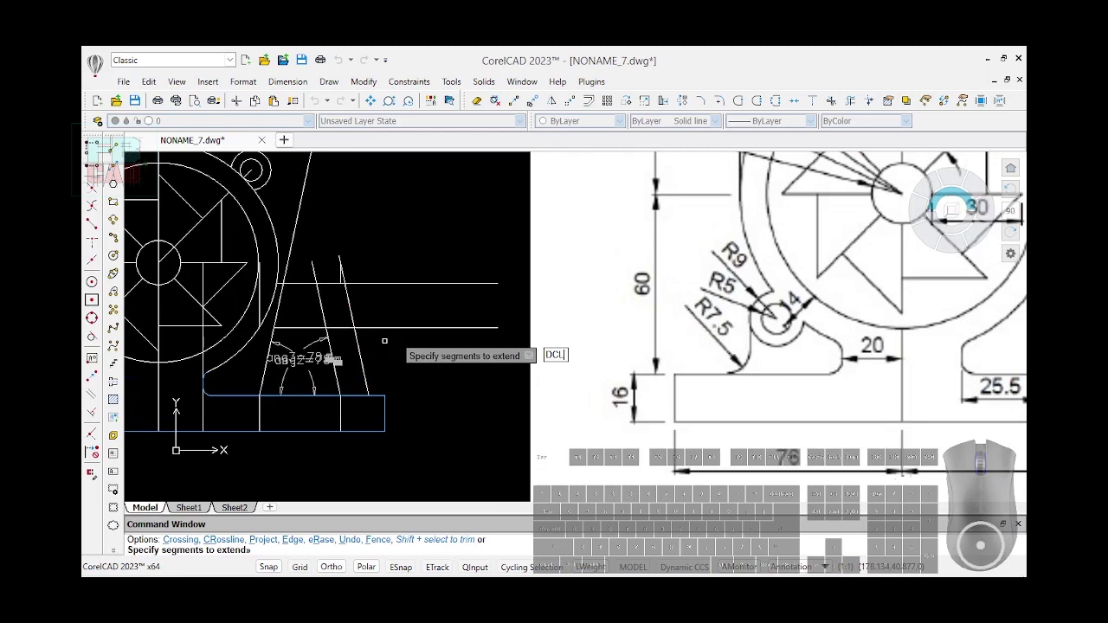
key(Escape)
text(DCL)
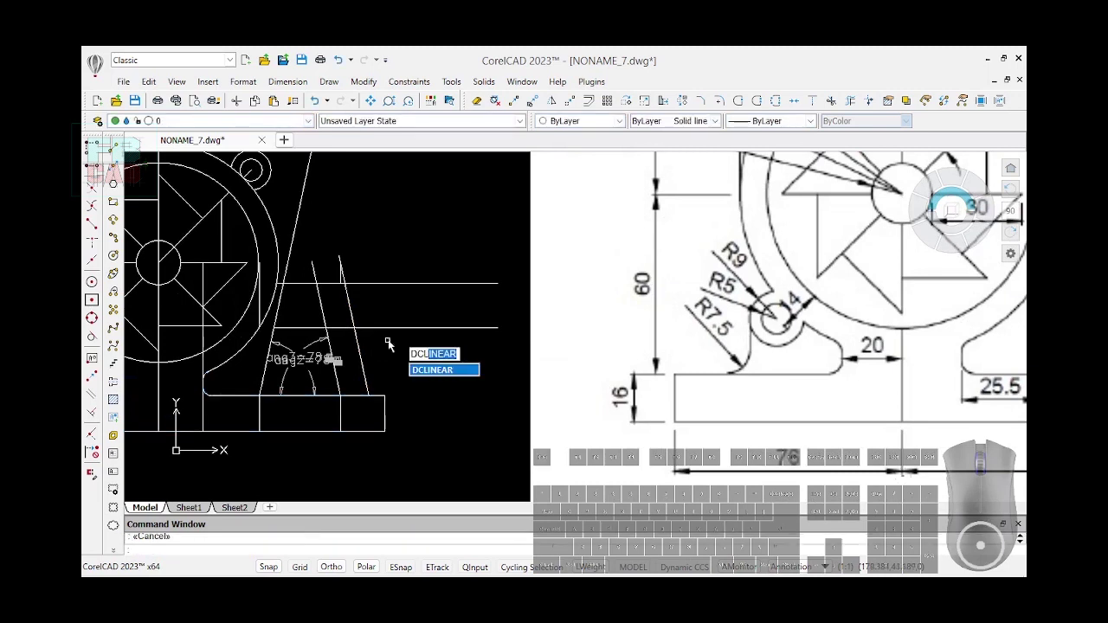
key(Return)
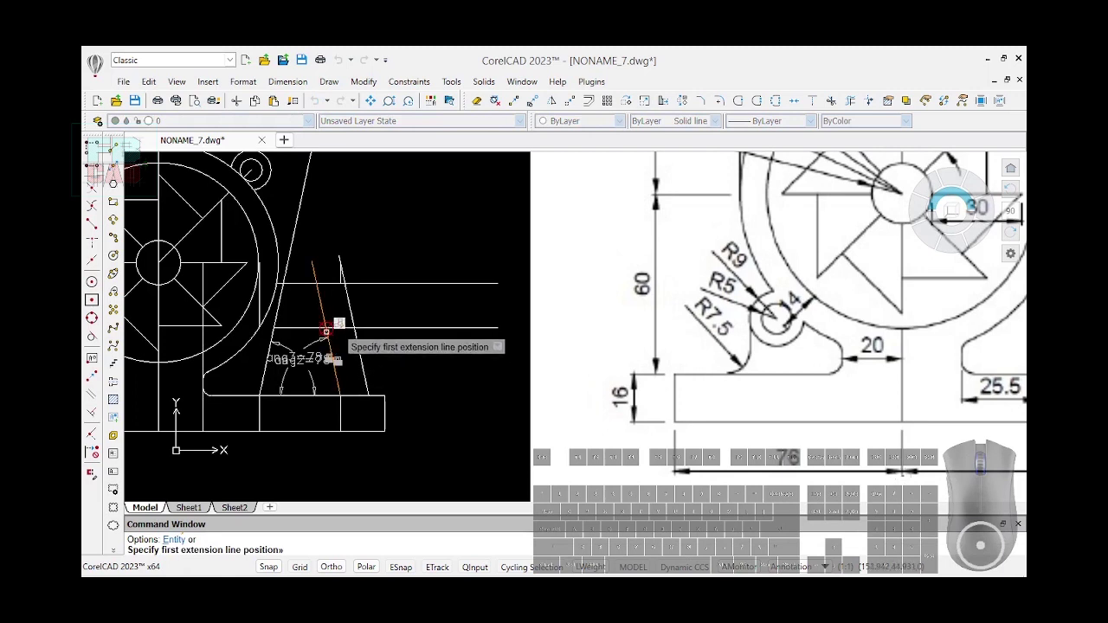
click(327, 331)
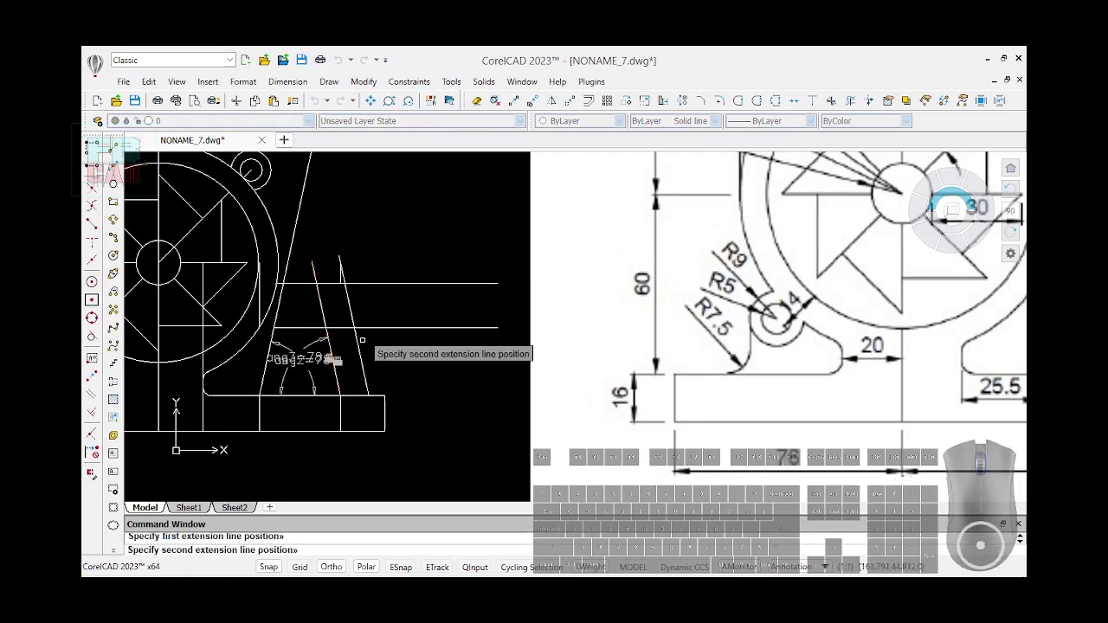
click(340, 395)
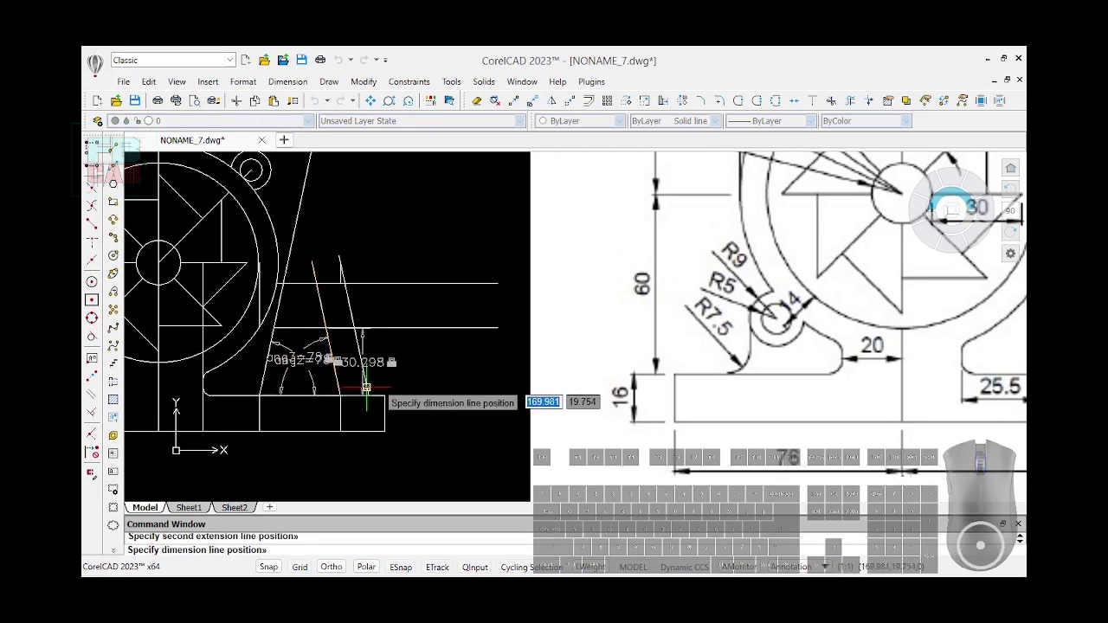
click(365, 388)
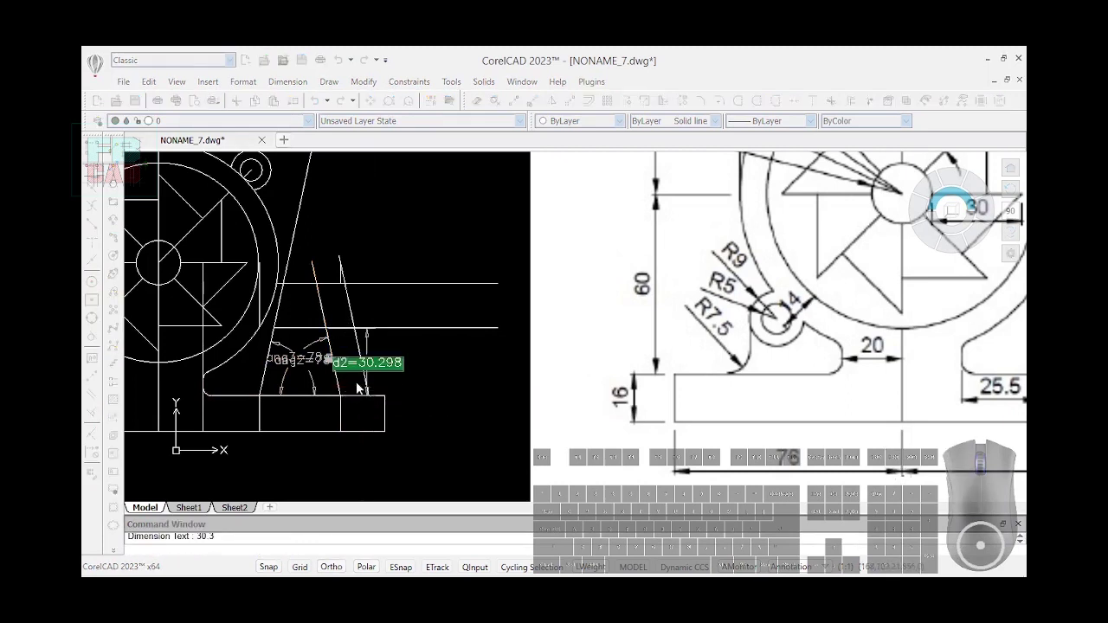
key(Escape)
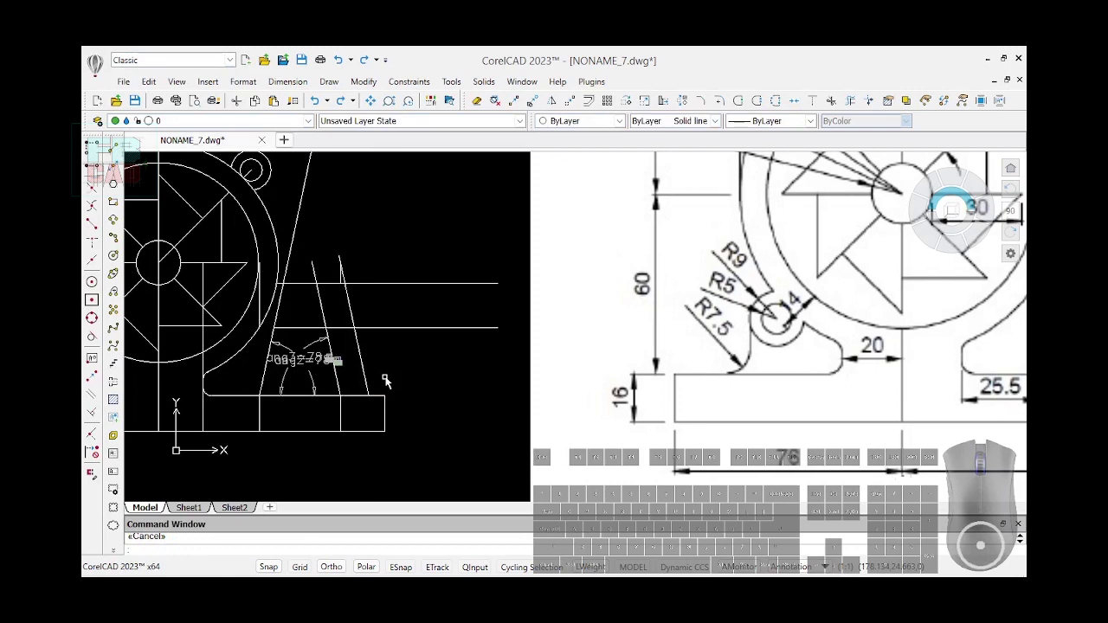
Add a horizontal linear dimensional constraint of 12.5 between the lower ends of the inner and outer right slanted lines
text(DIMLI)
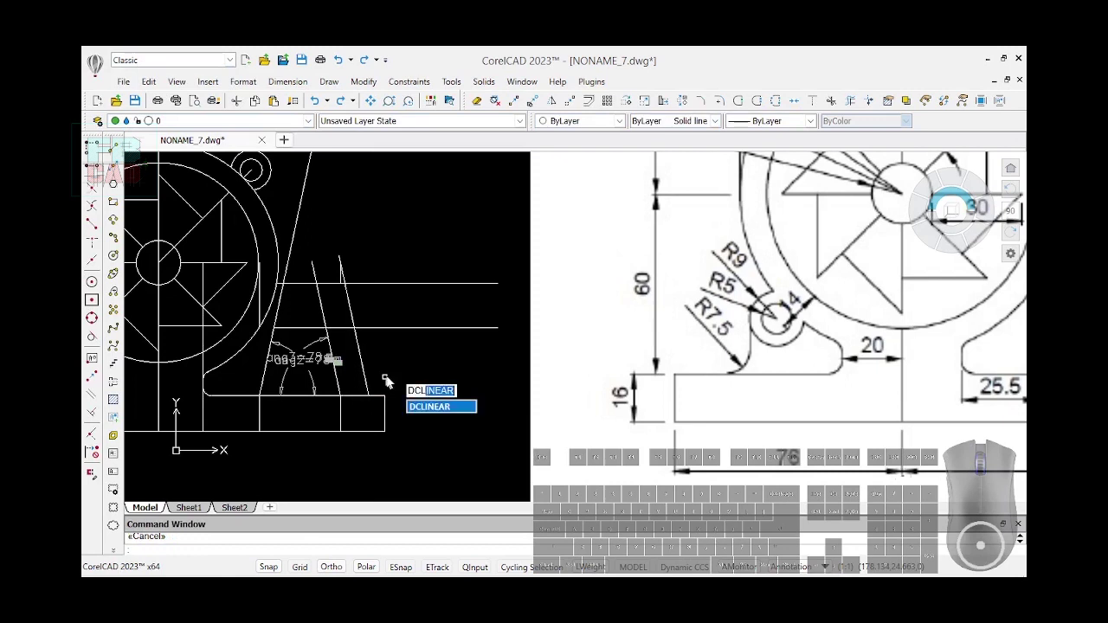
key(Return)
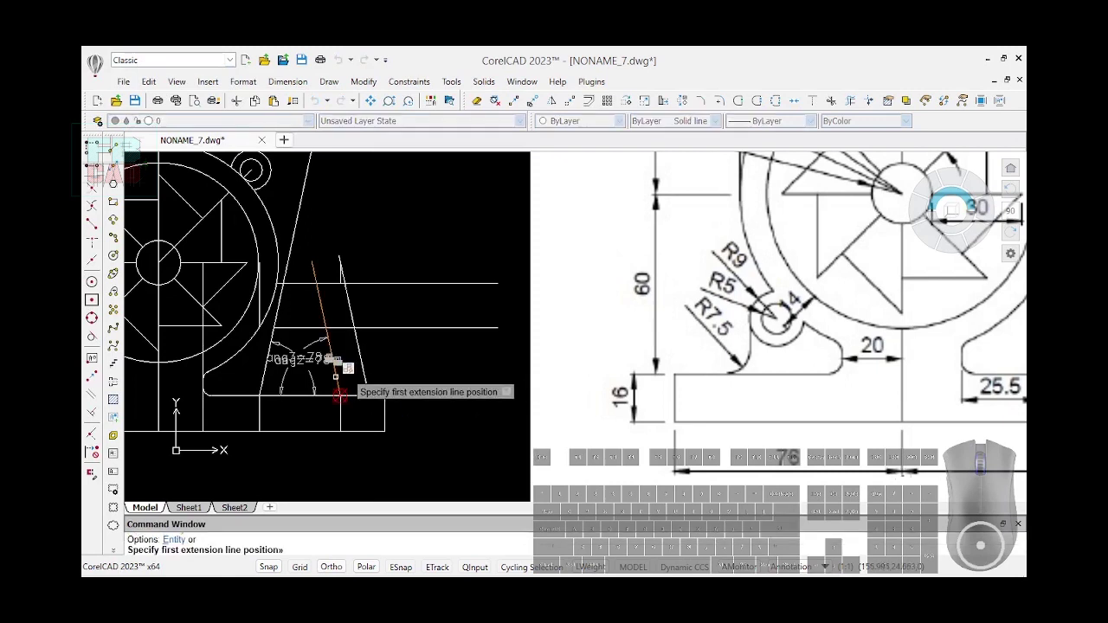
click(336, 378)
click(367, 392)
scroll(363, 416, down, 2)
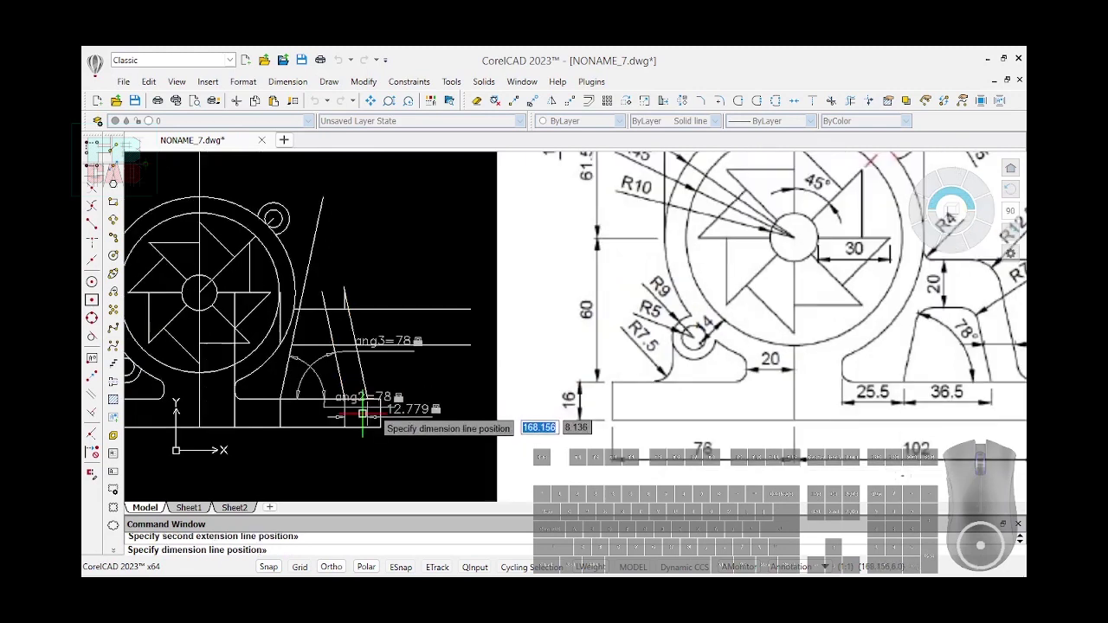
scroll(363, 415, up, 1)
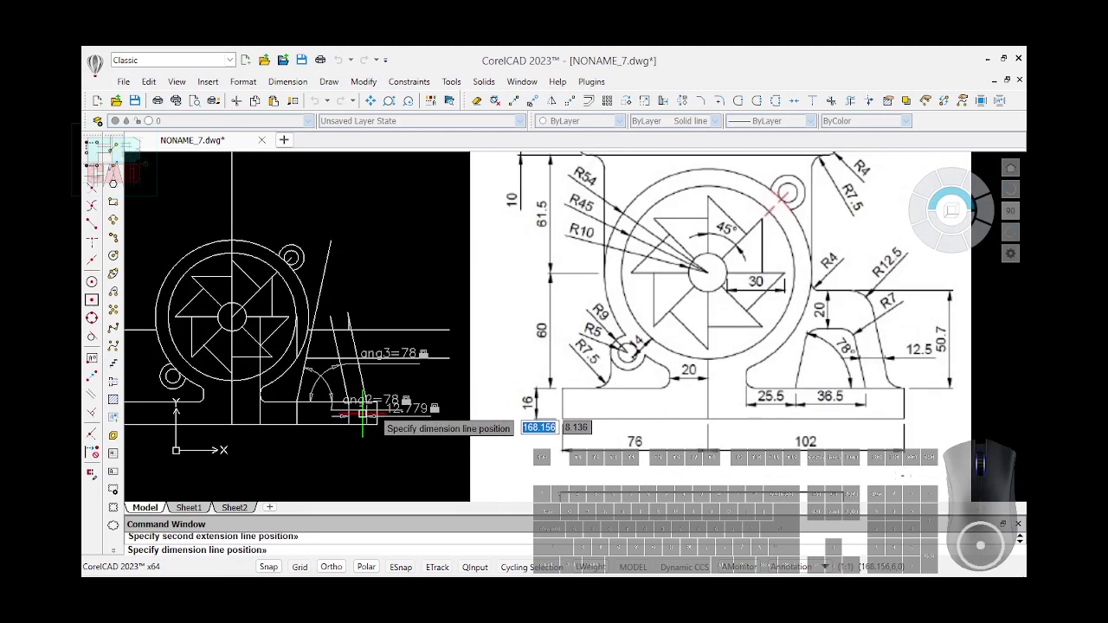
click(363, 416)
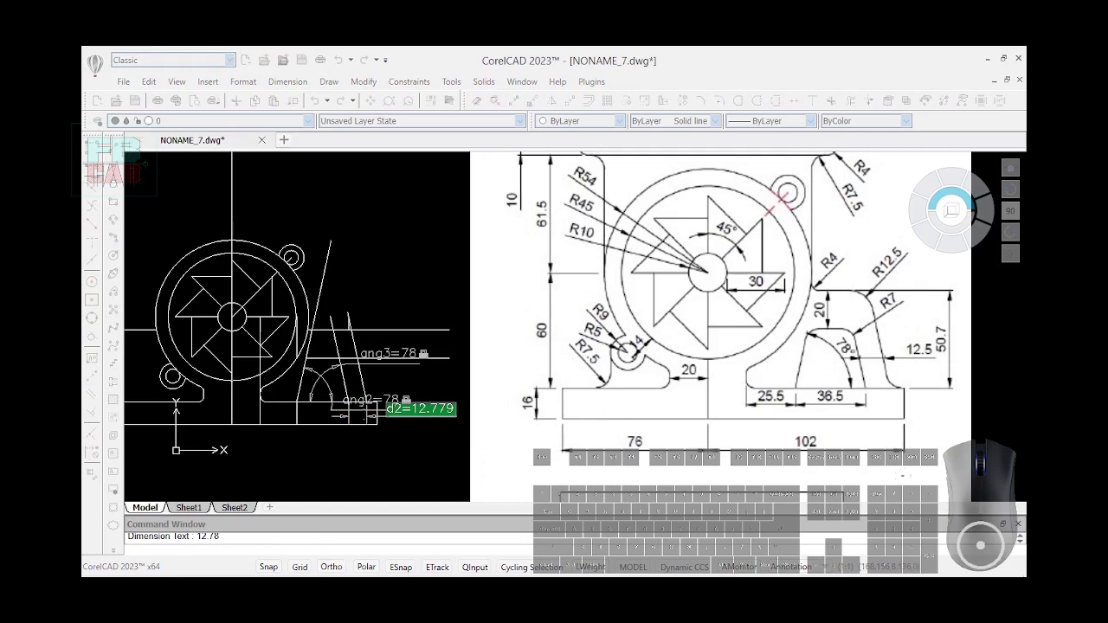
text(12.5)
key(Return)
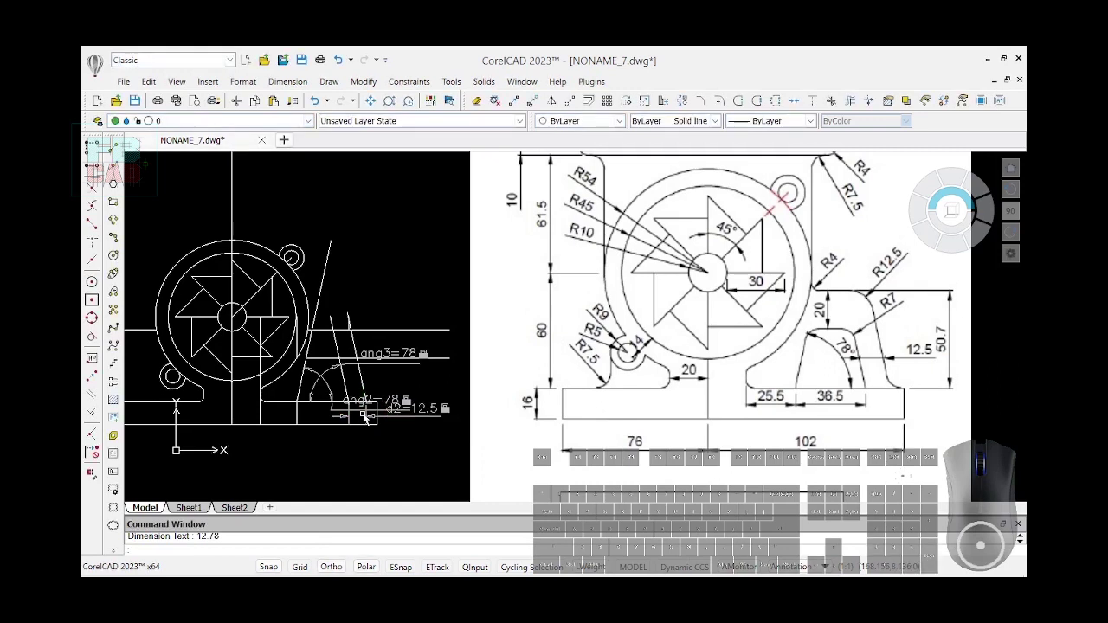
Constrain the outer slanted line of the right support parallel to the inner right slanted line
scroll(363, 416, up, 3)
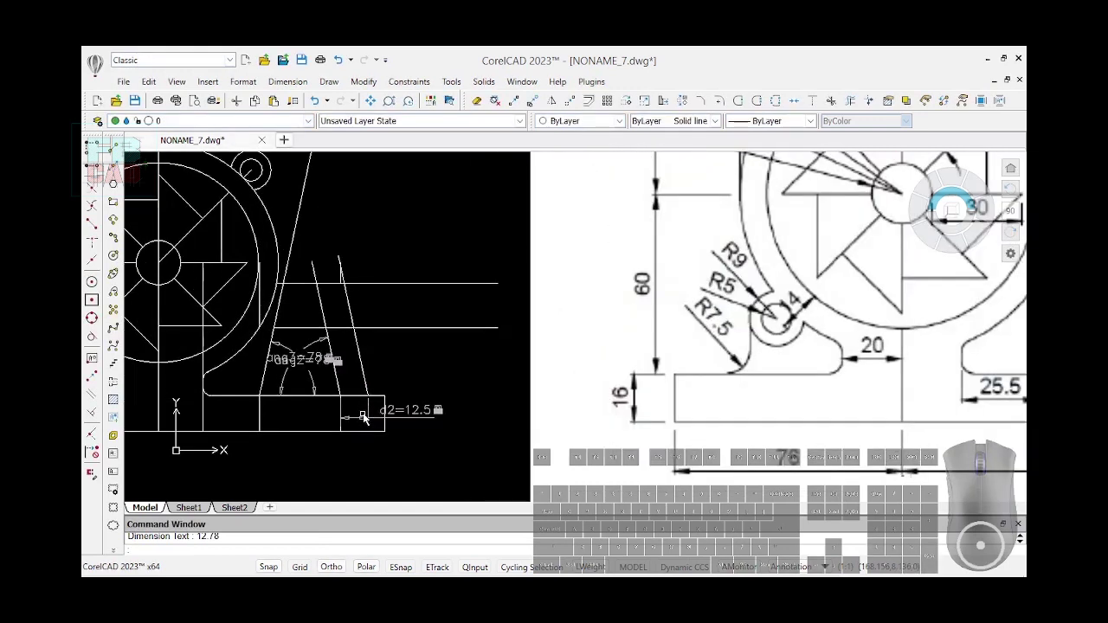
text(GCPARALLEL)
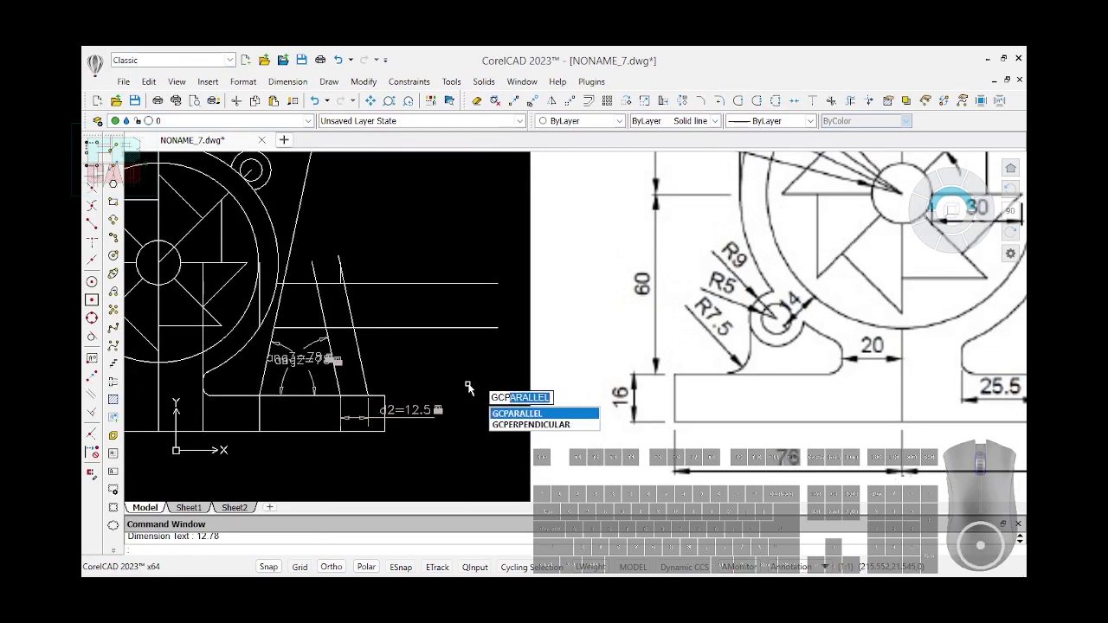
key(Return)
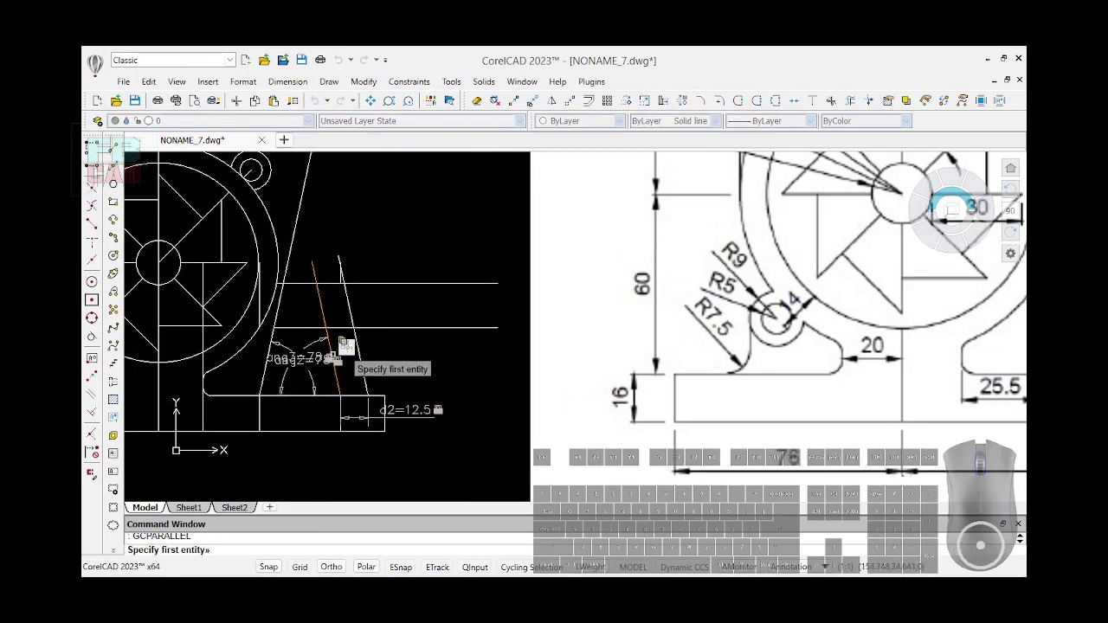
click(336, 355)
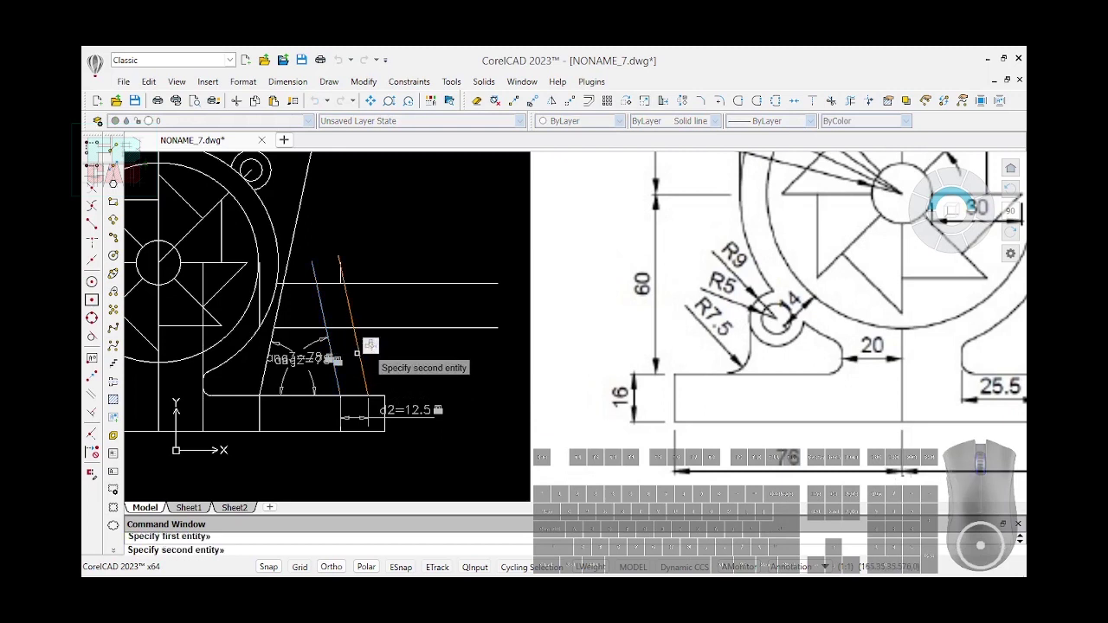
click(358, 355)
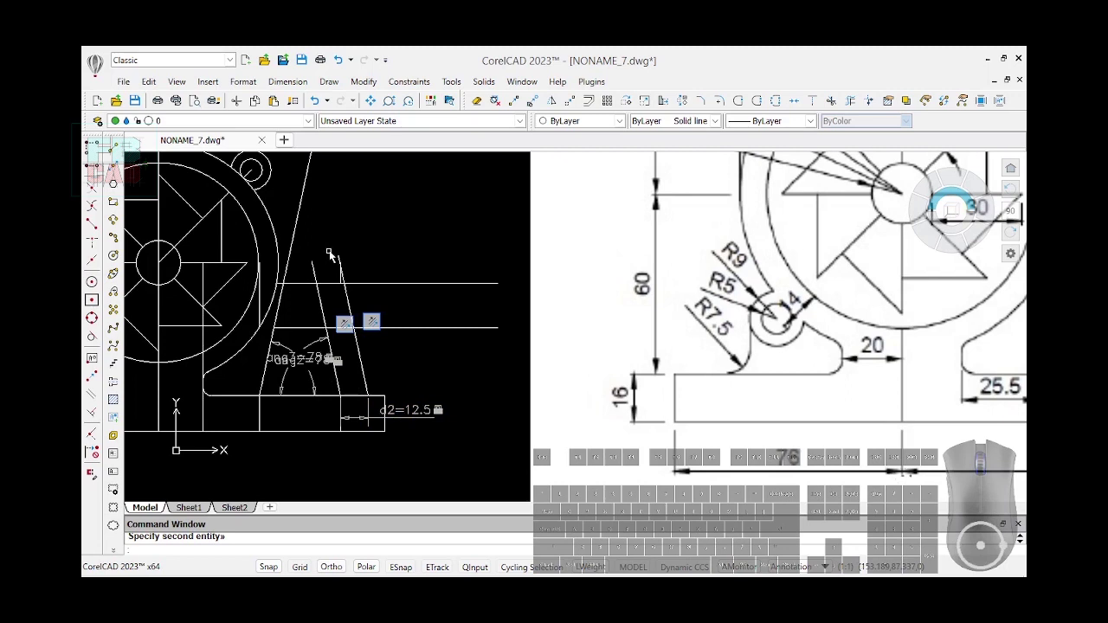
Hide all dynamic dimensions and all geometric constraint icons in the drawing
scroll(458, 379, down, 3)
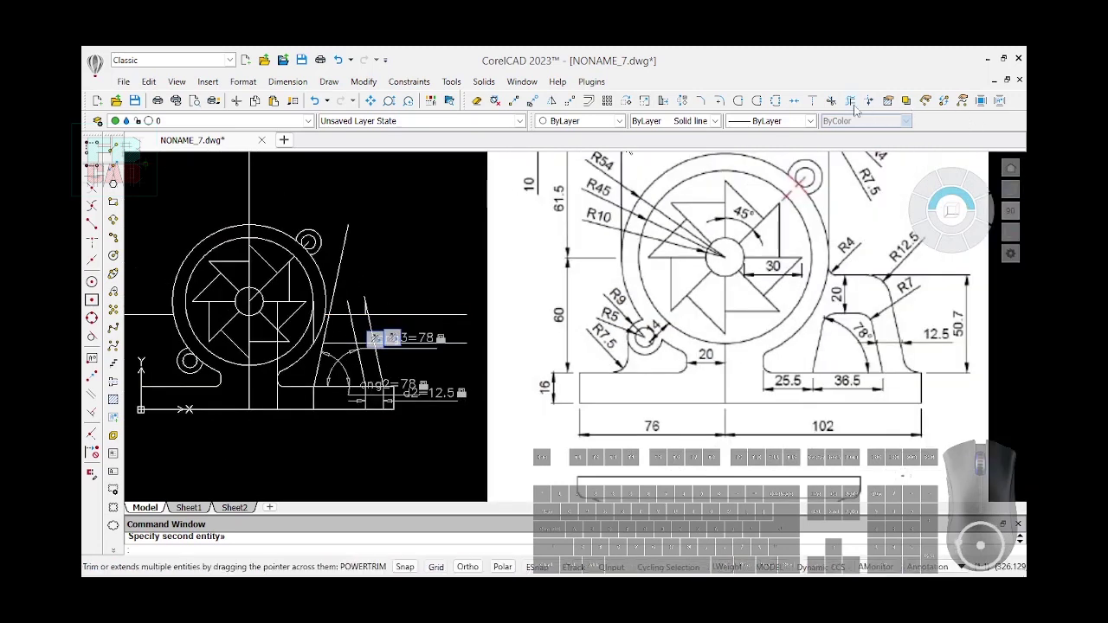
click(409, 81)
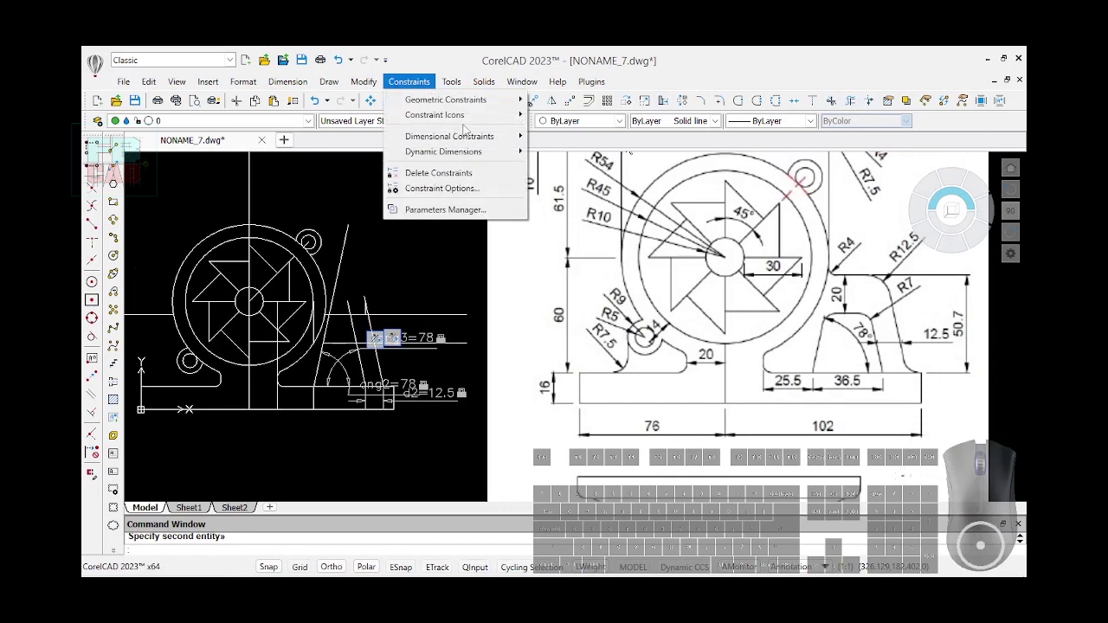
mouse_move(489, 151)
click(562, 185)
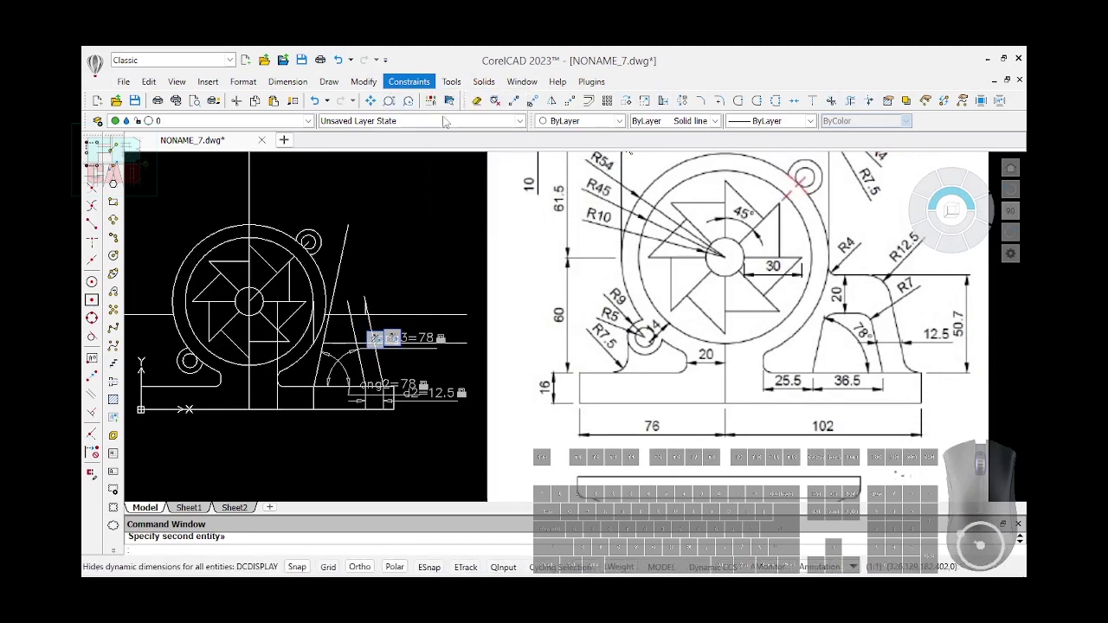
click(409, 81)
mouse_move(482, 122)
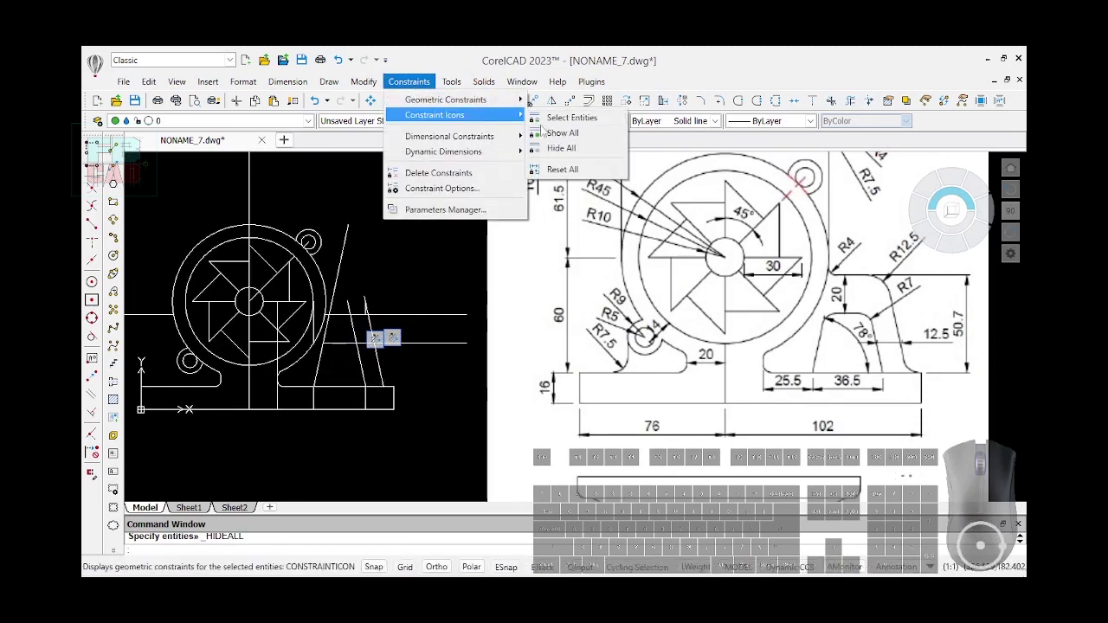
click(567, 147)
Power-trim the two horizontal lines beyond the outer slanted line and the line ends projecting above the support's upper horizontal line
click(852, 101)
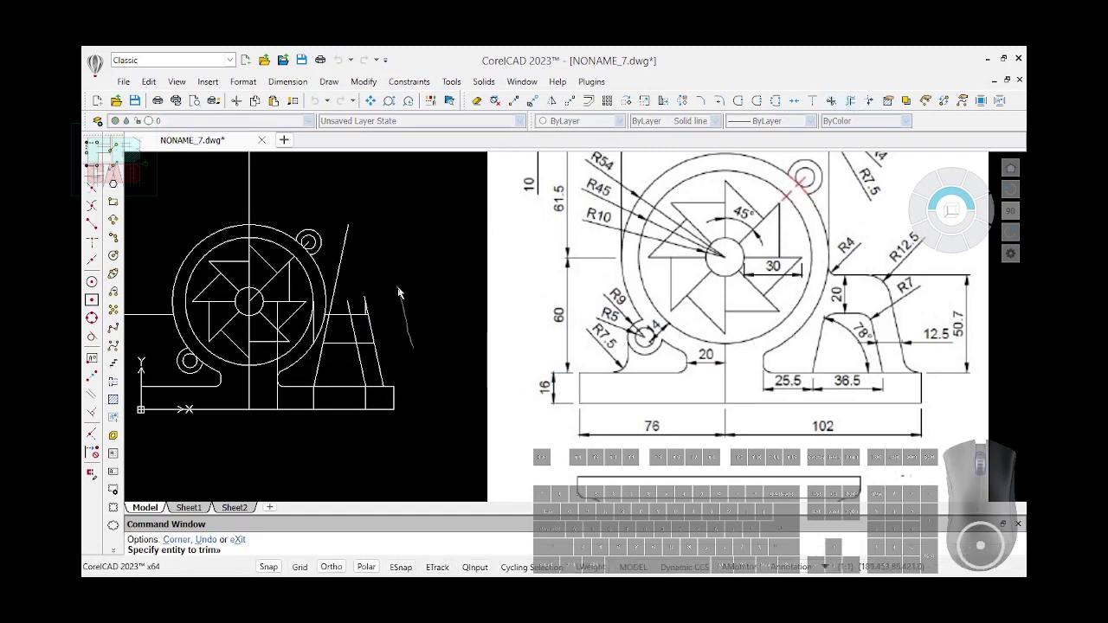
scroll(388, 309, up, 3)
drag(360, 317, 287, 328)
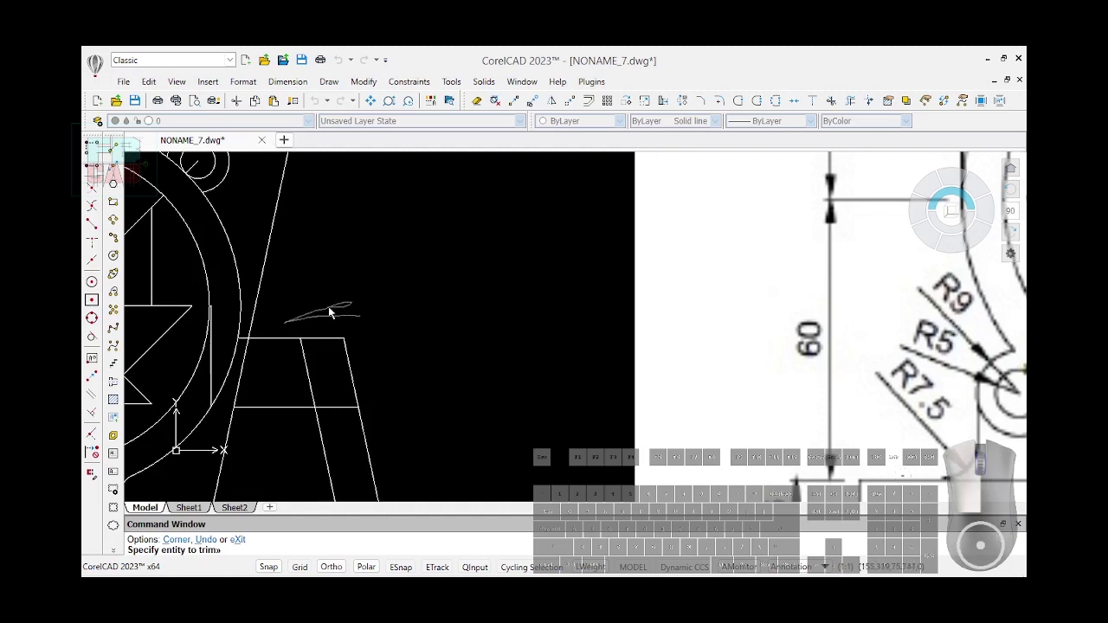
Try to trim the inner right slanted line and the lower horizontal line within the right support
scroll(373, 286, down, 3)
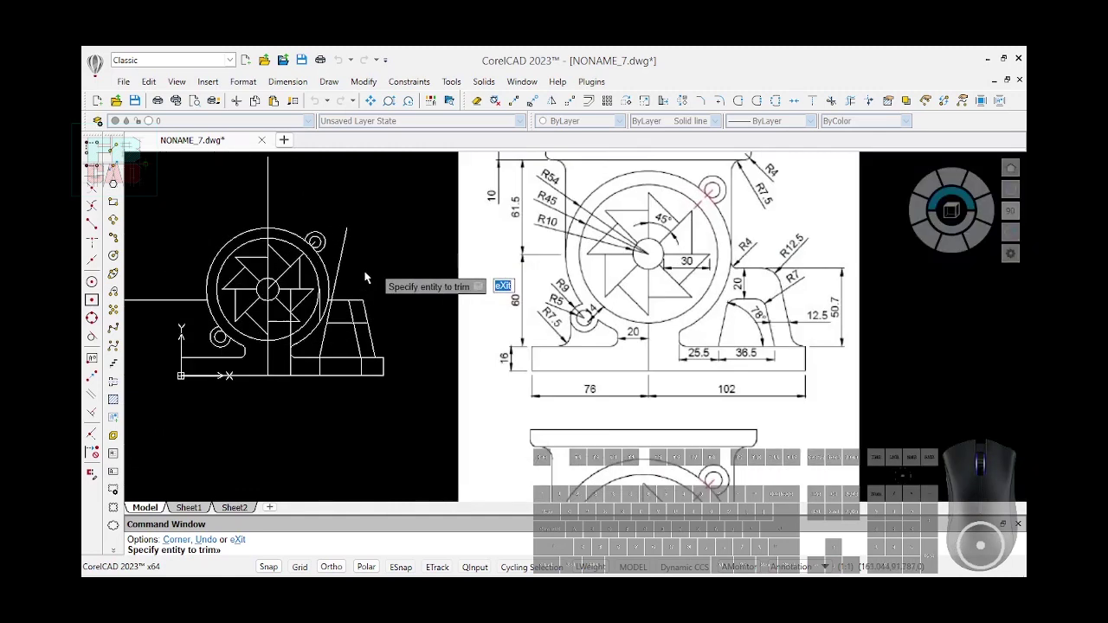
click(341, 318)
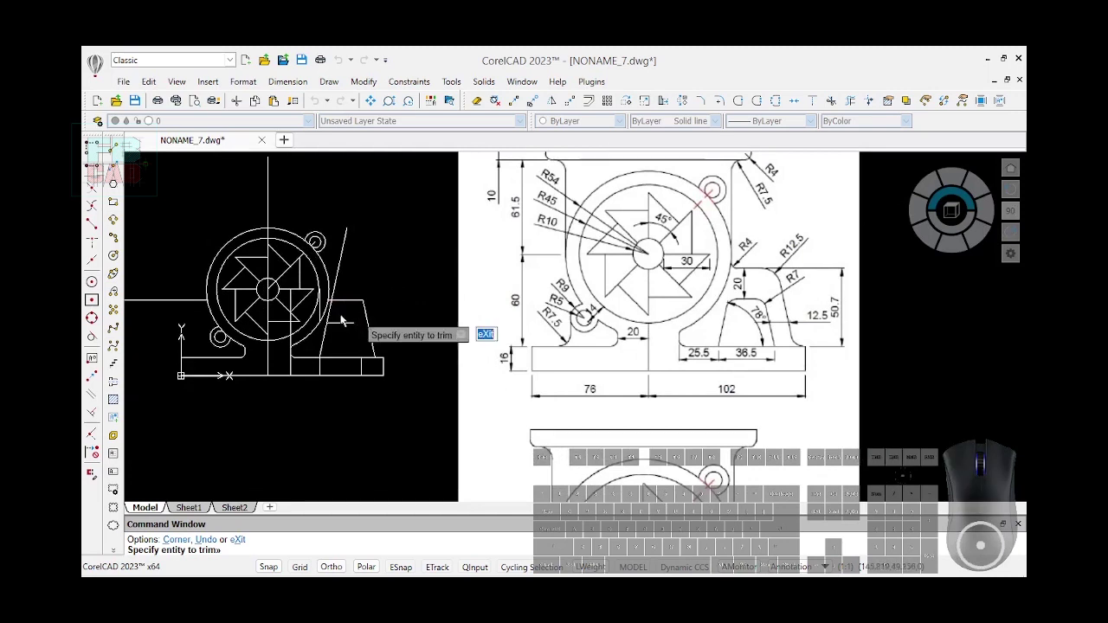
scroll(342, 316, up, 2)
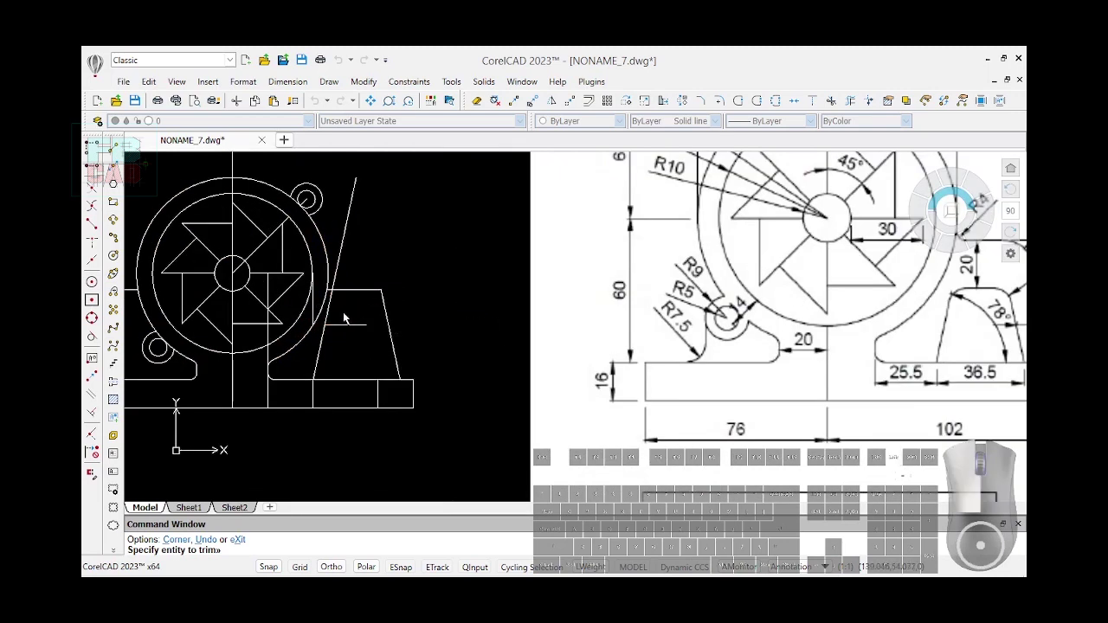
click(327, 322)
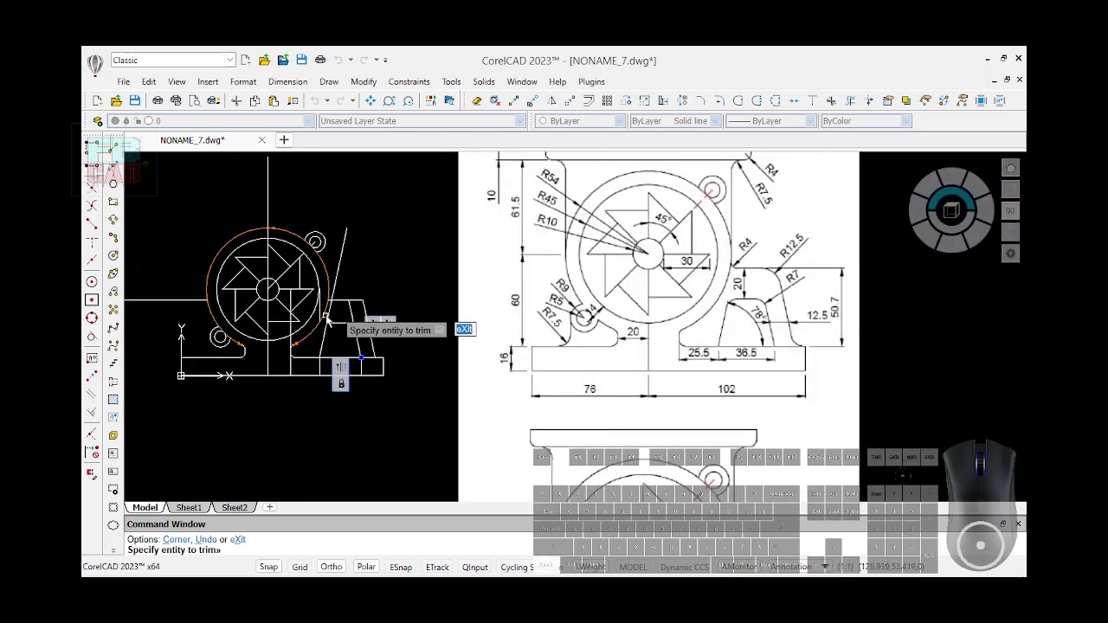
Trim the support's inner opening, removing both slanted pieces between the horizontal lines and the lower horizontal line's overhang
scroll(328, 319, up, 3)
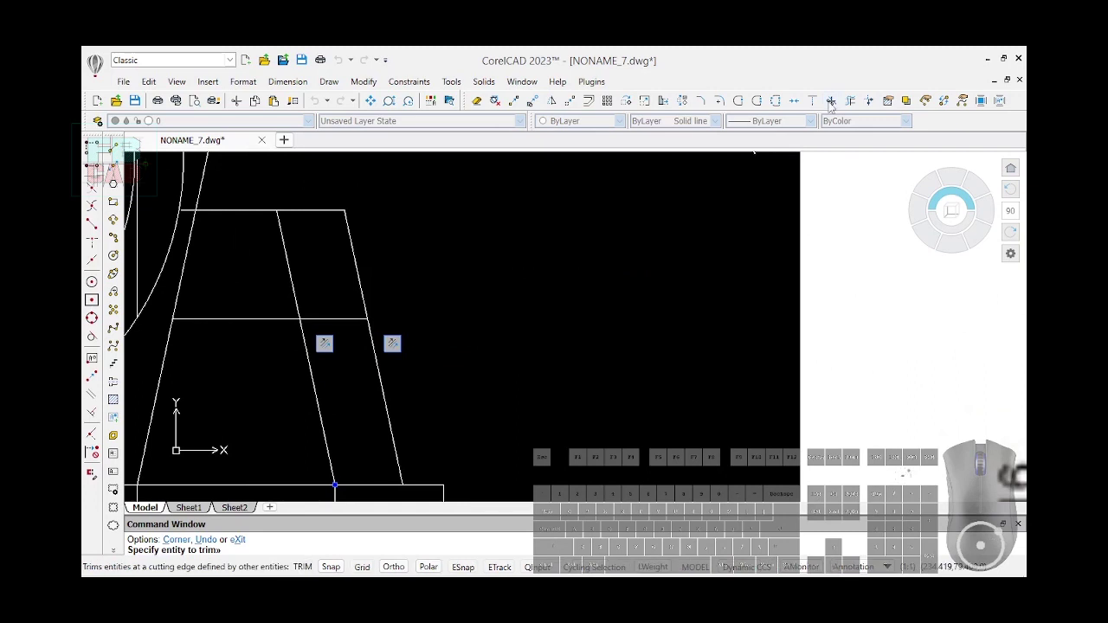
click(292, 286)
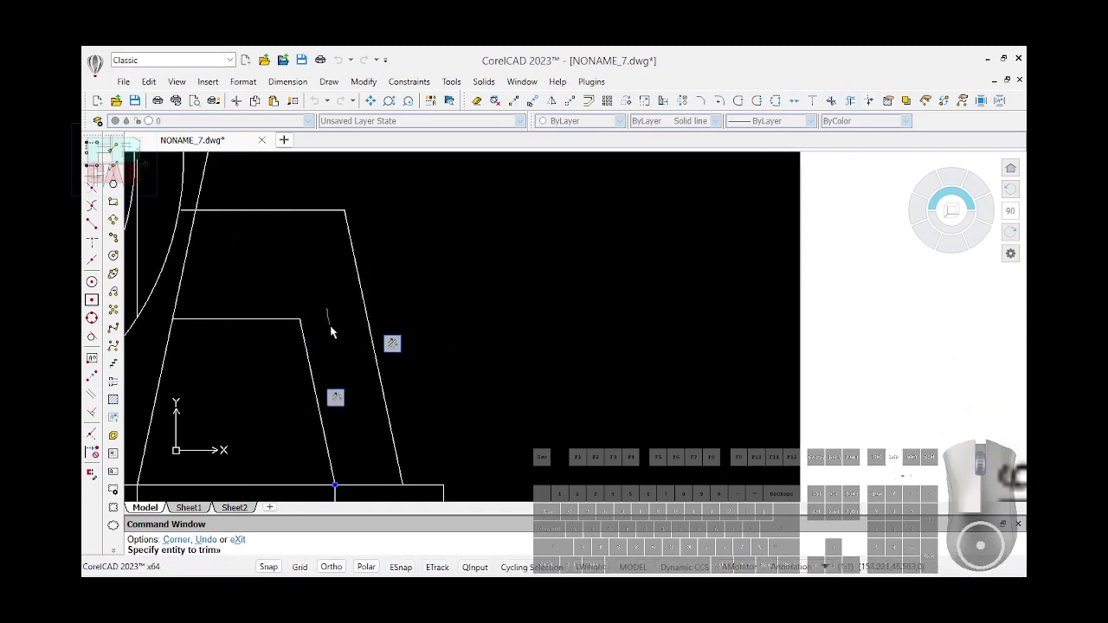
click(179, 291)
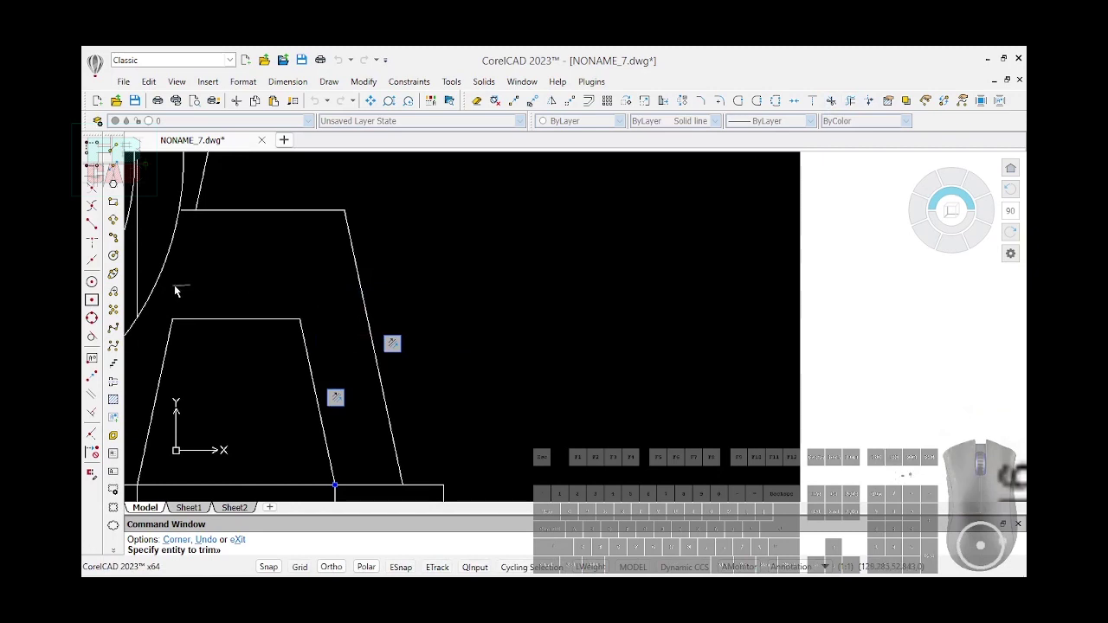
Fillet both upper corners of the right support's inner opening with a 7 radius
scroll(177, 291, down, 3)
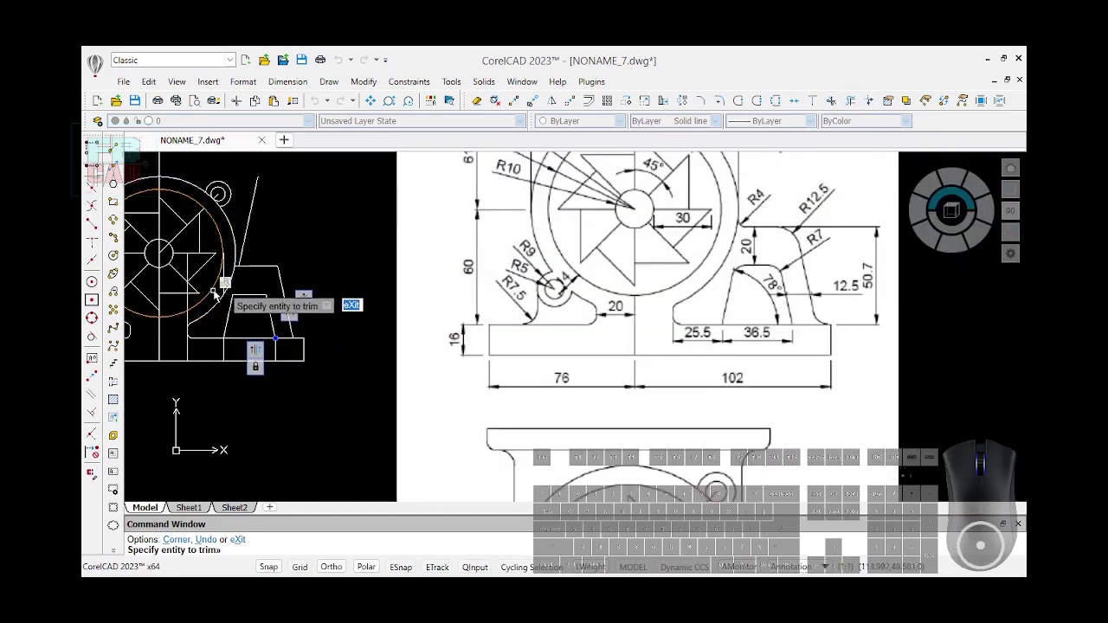
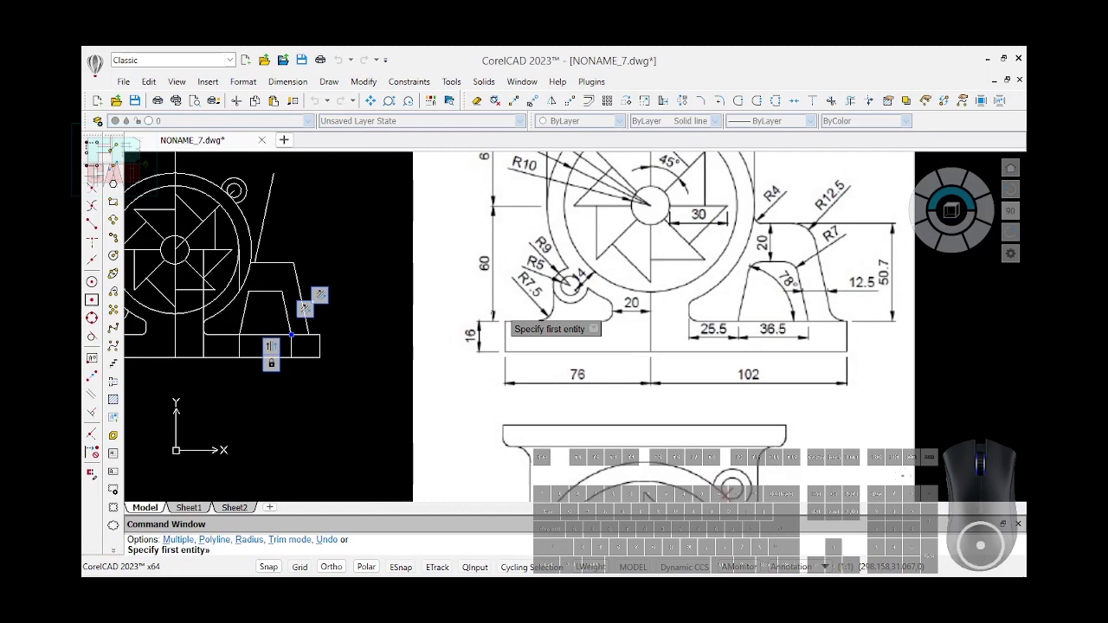
key(Return)
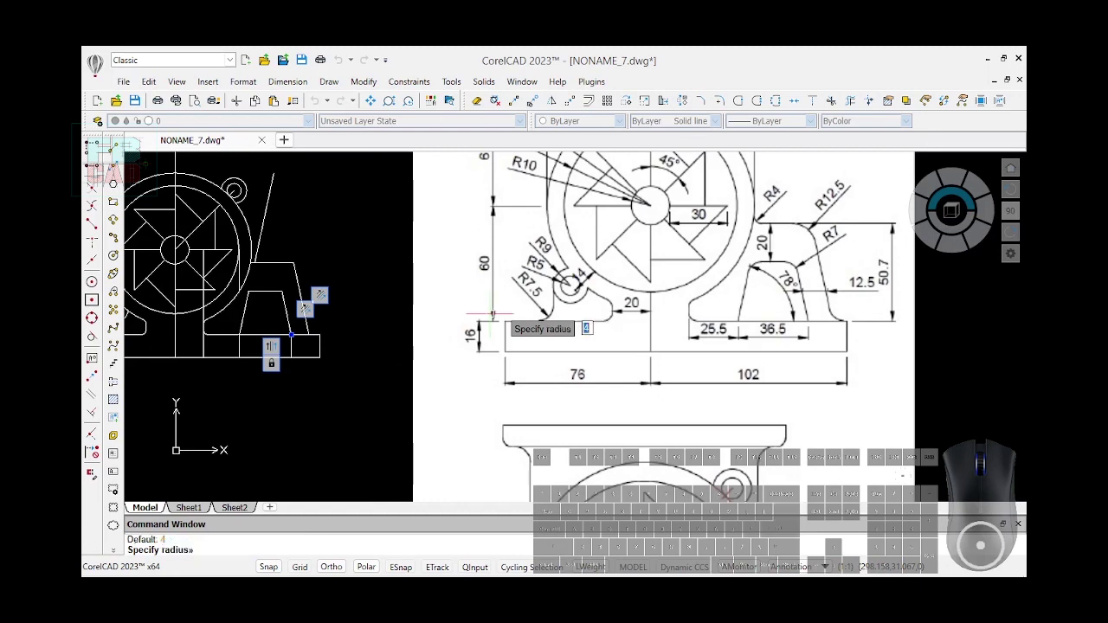
text(7)
key(Return)
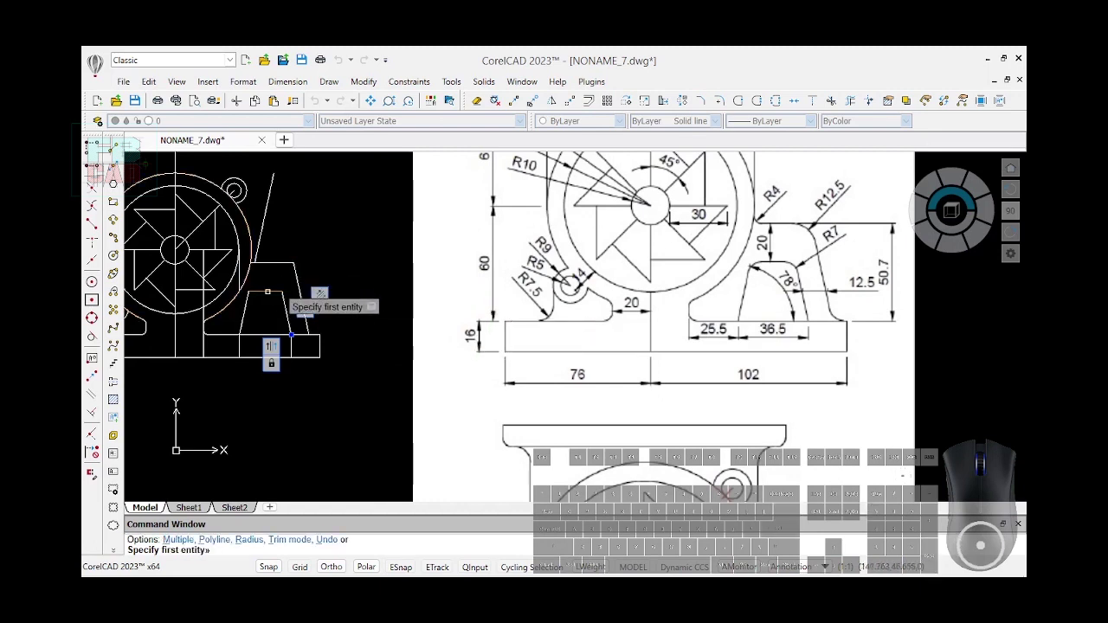
click(286, 307)
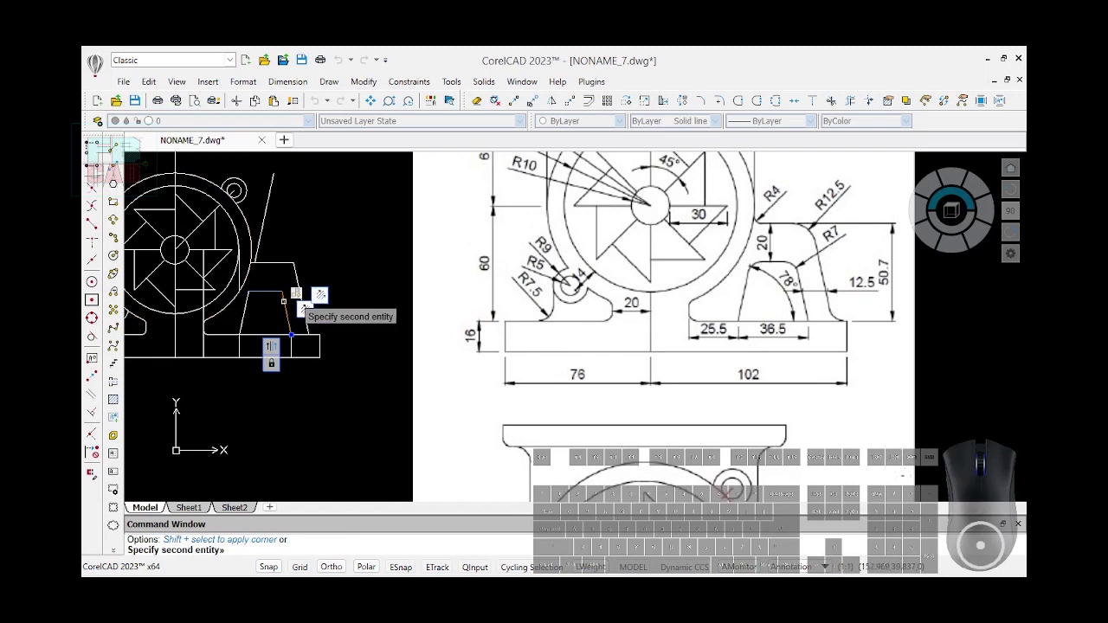
click(284, 302)
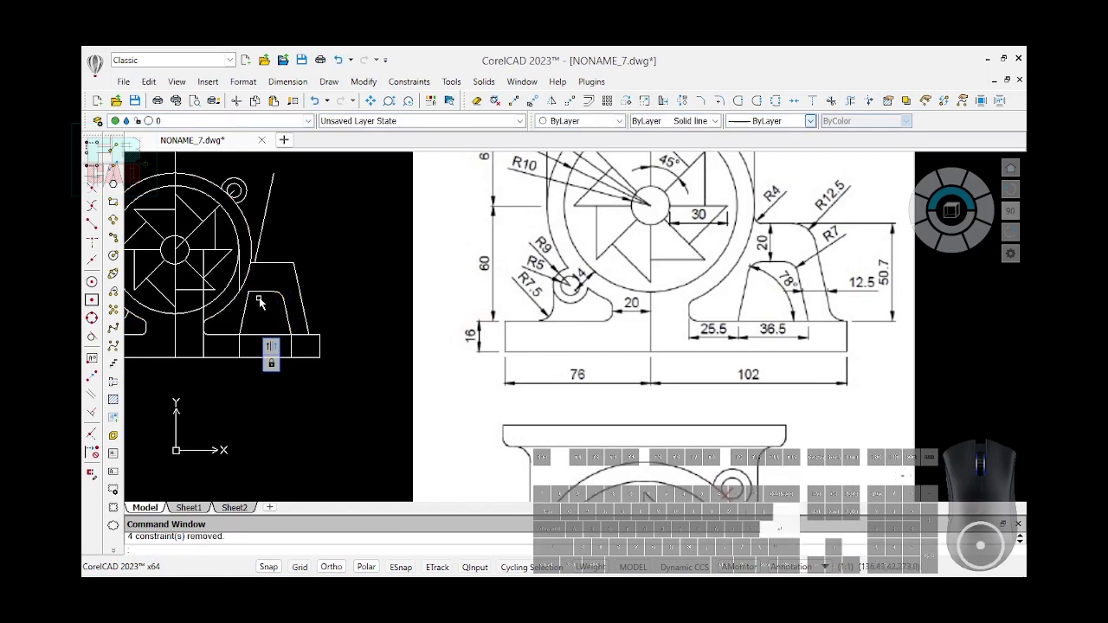
key(Return)
click(258, 293)
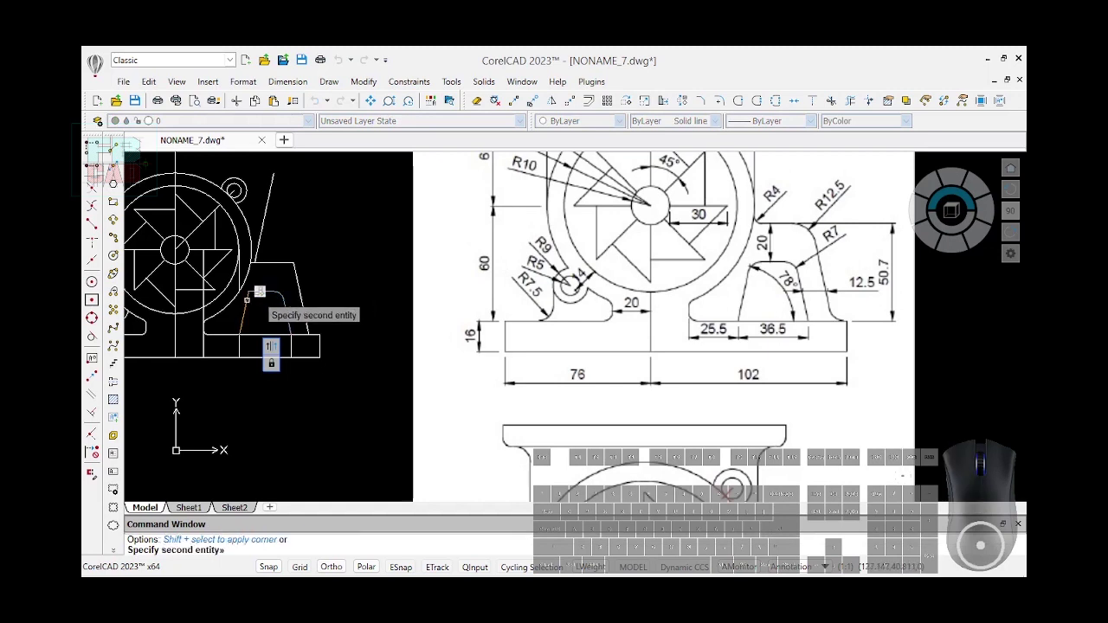
click(267, 292)
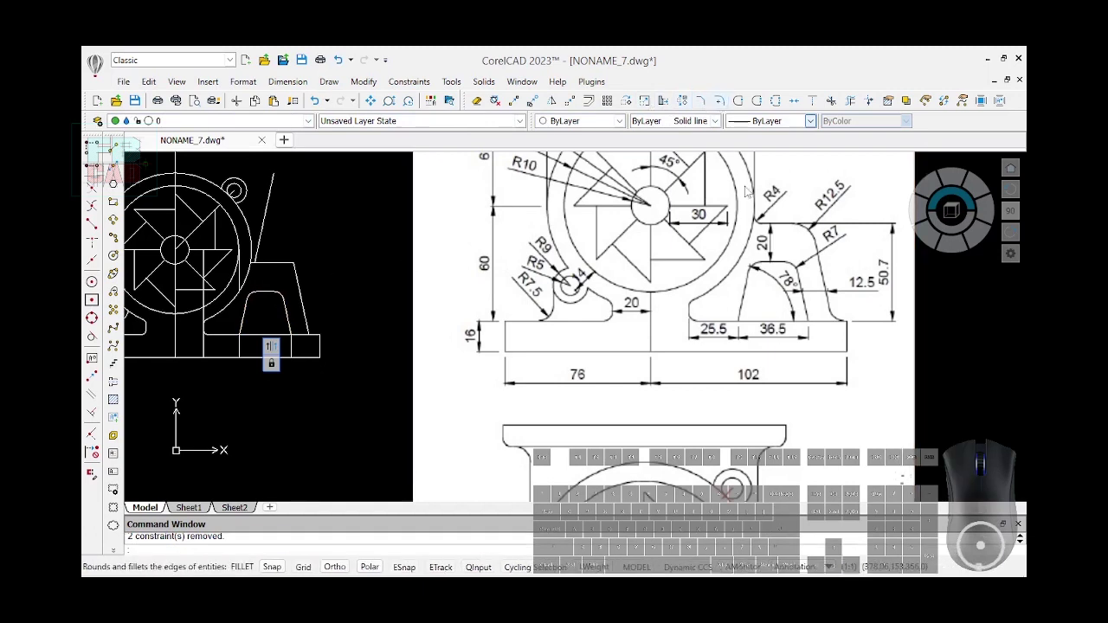
Fillet the corner between the support's upper horizontal line and its outer slanted line with a 12.5 radius
click(719, 100)
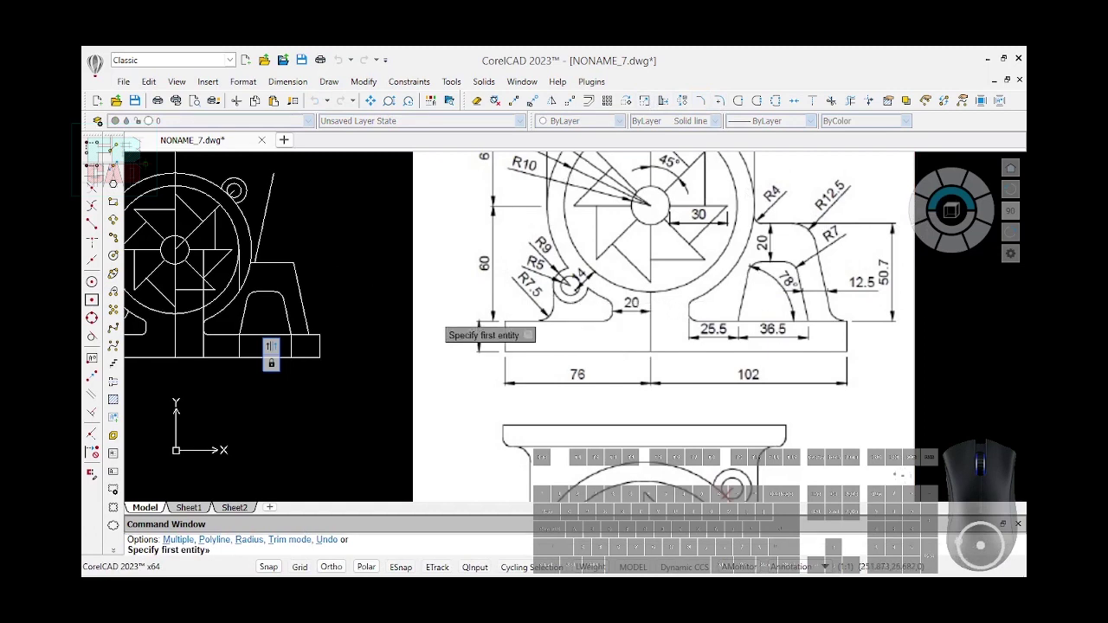
text(R)
key(Return)
text(12)
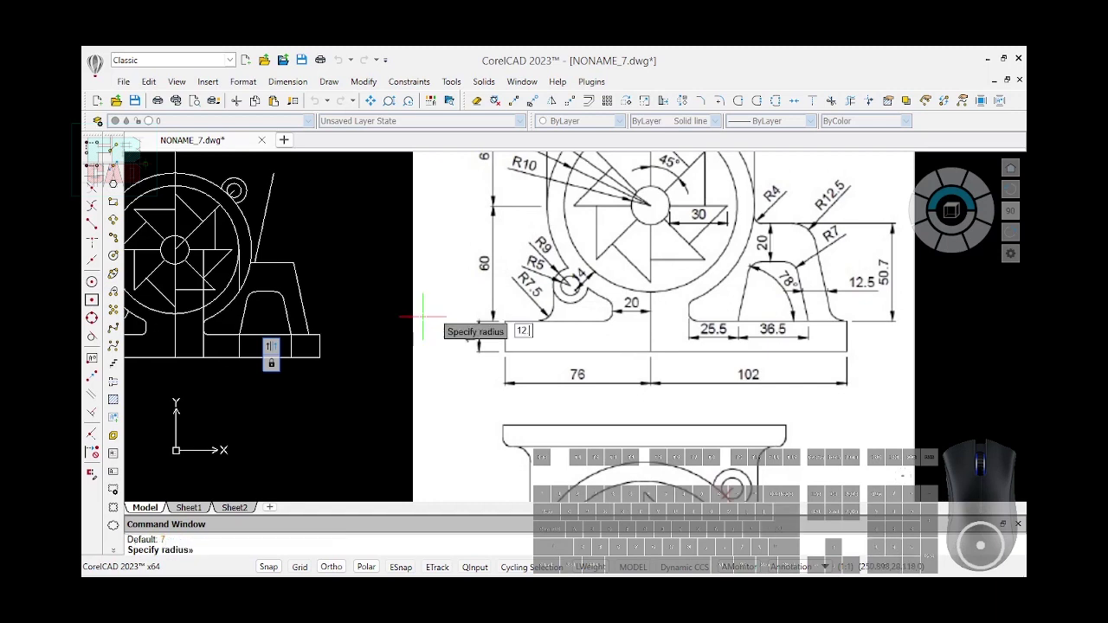
text(.5)
key(Return)
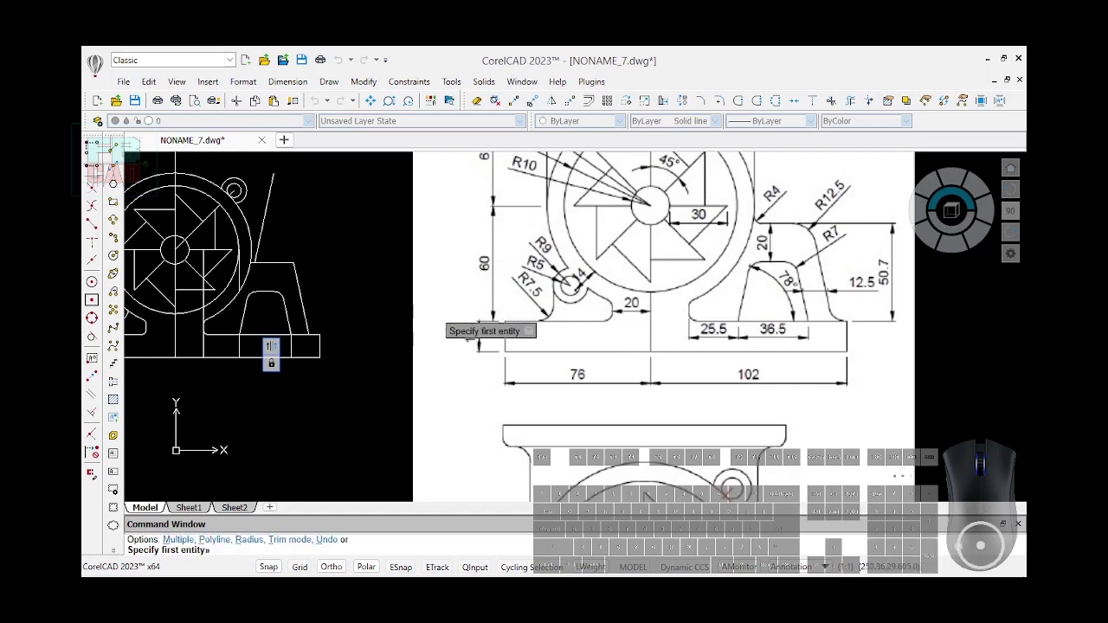
click(278, 261)
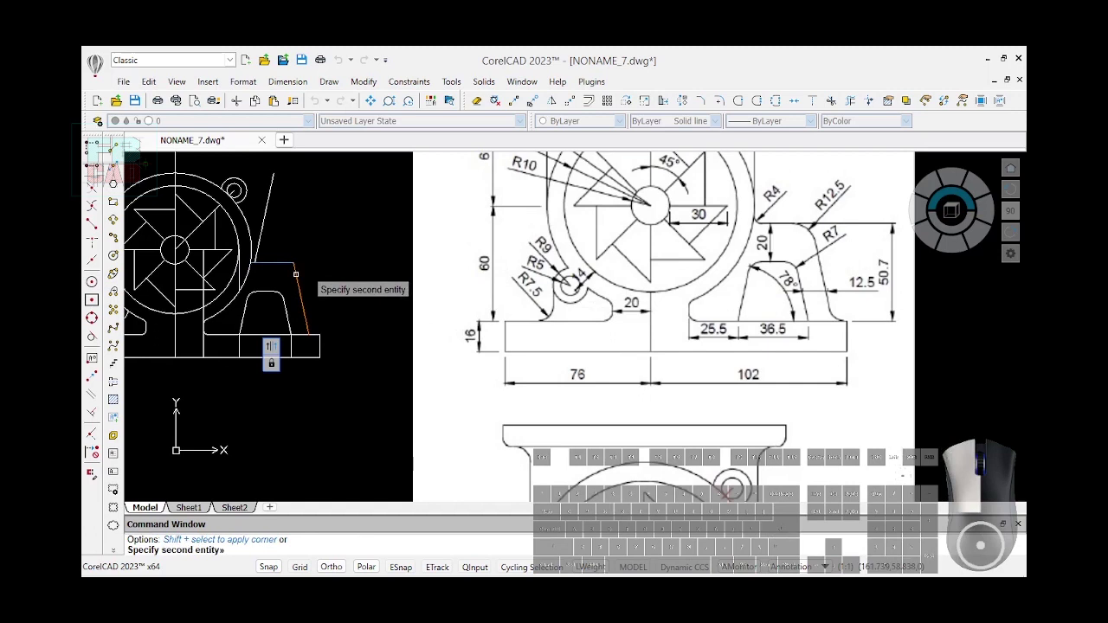
click(295, 274)
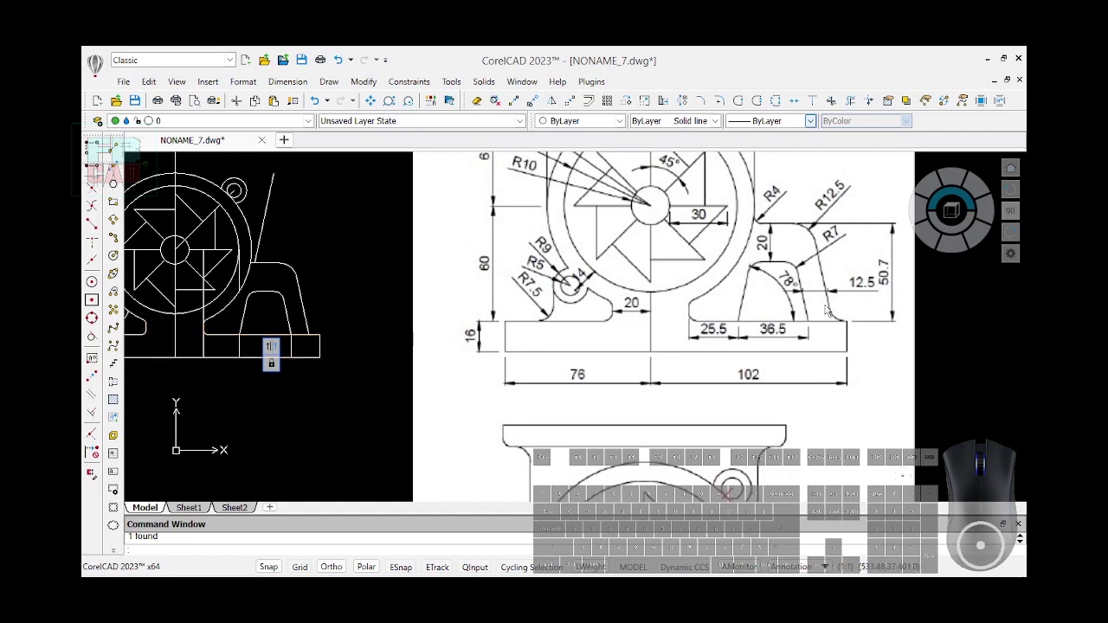
Draw a circle of radius 7.5 just outside the support's outer slanted line, above the right end of the base
scroll(827, 311, down, 4)
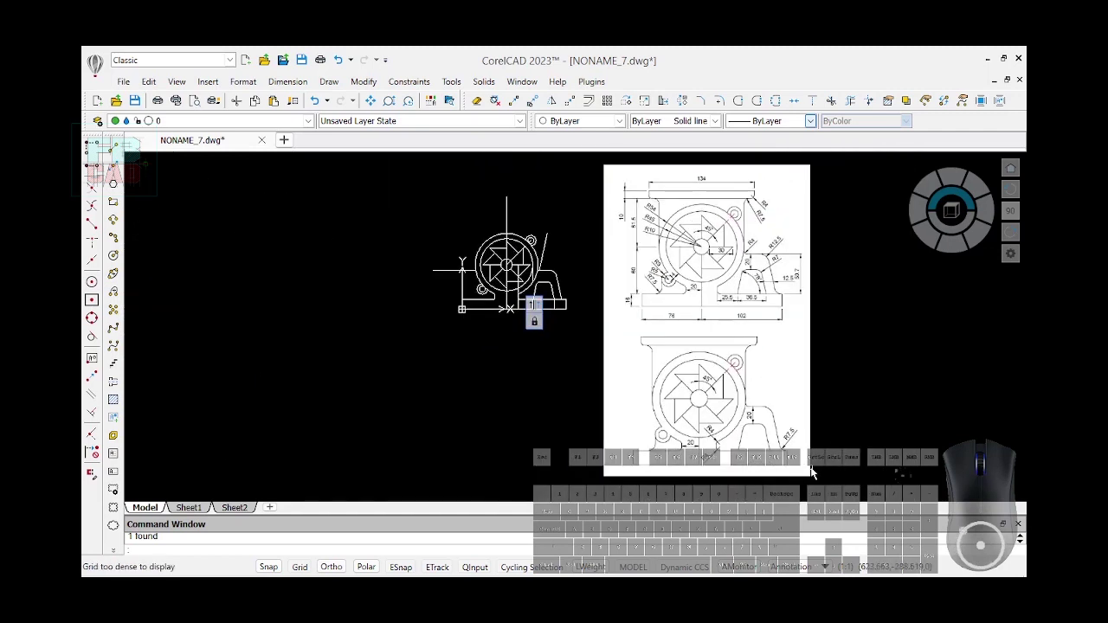
scroll(812, 472, up, 5)
scroll(778, 428, down, 1)
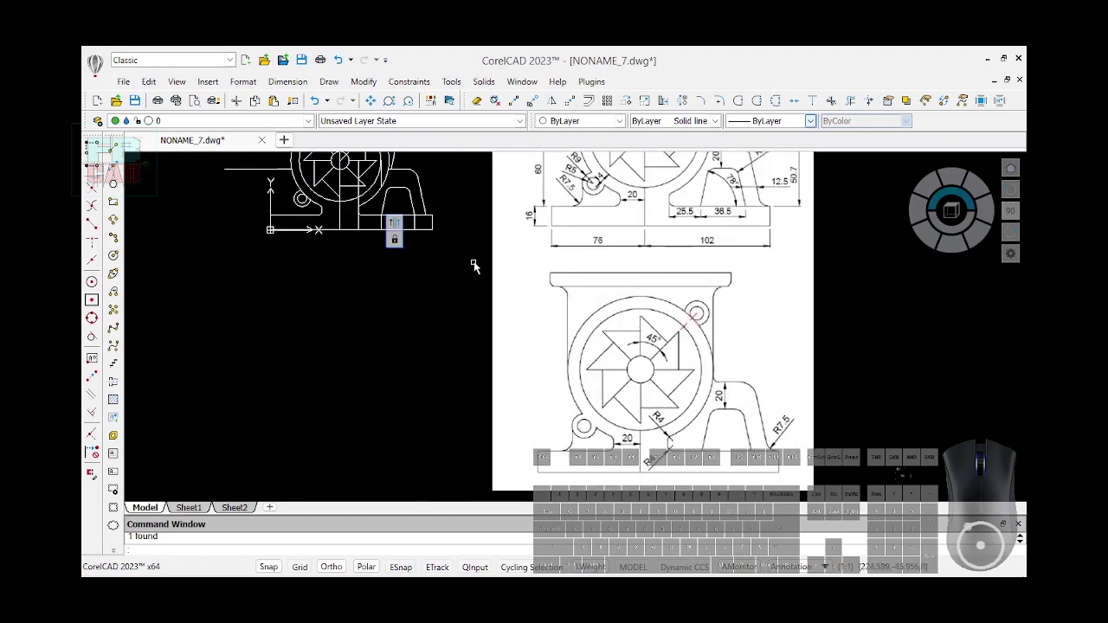
scroll(426, 213, up, 3)
click(113, 255)
click(446, 200)
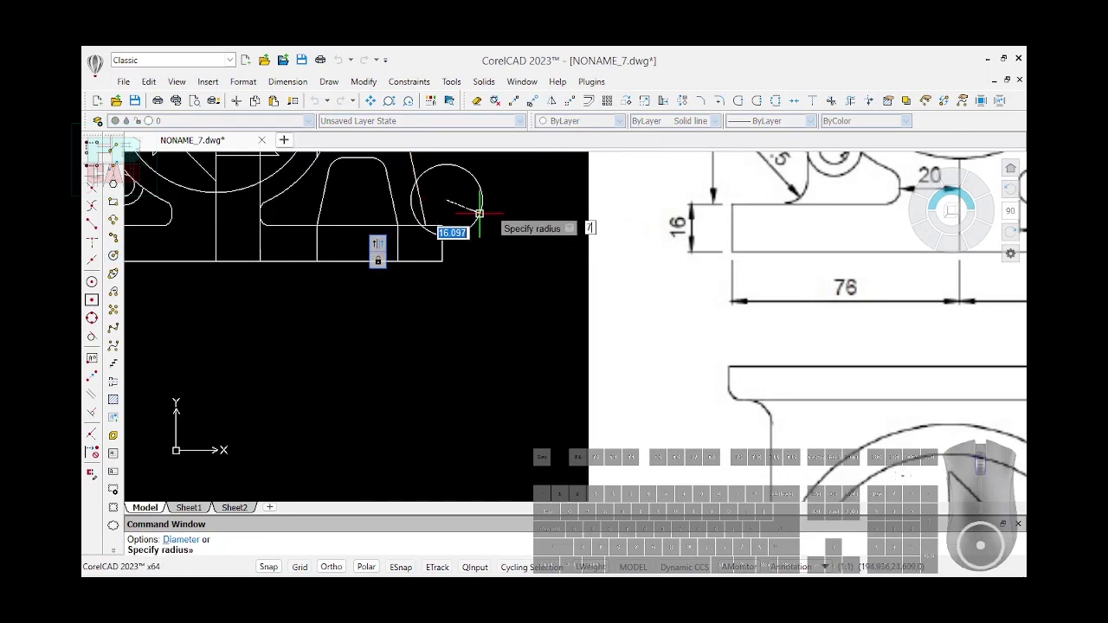
key(Return)
Add a radial dimensional constraint of 7.5 to the circle beside the support's foot
text(DCRADIAL)
key(Return)
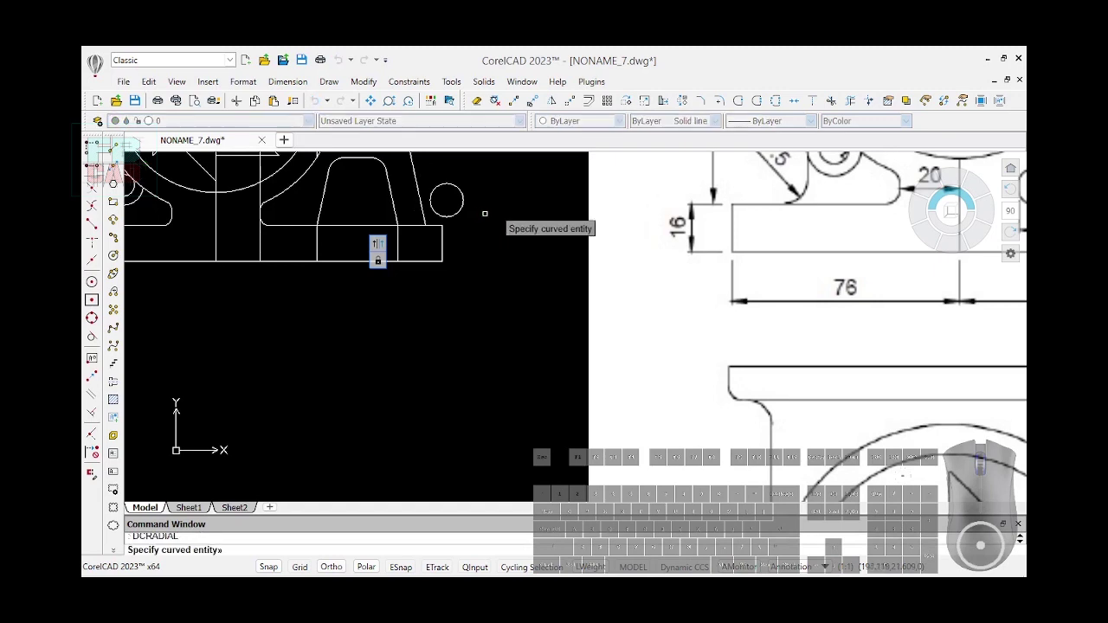
click(463, 205)
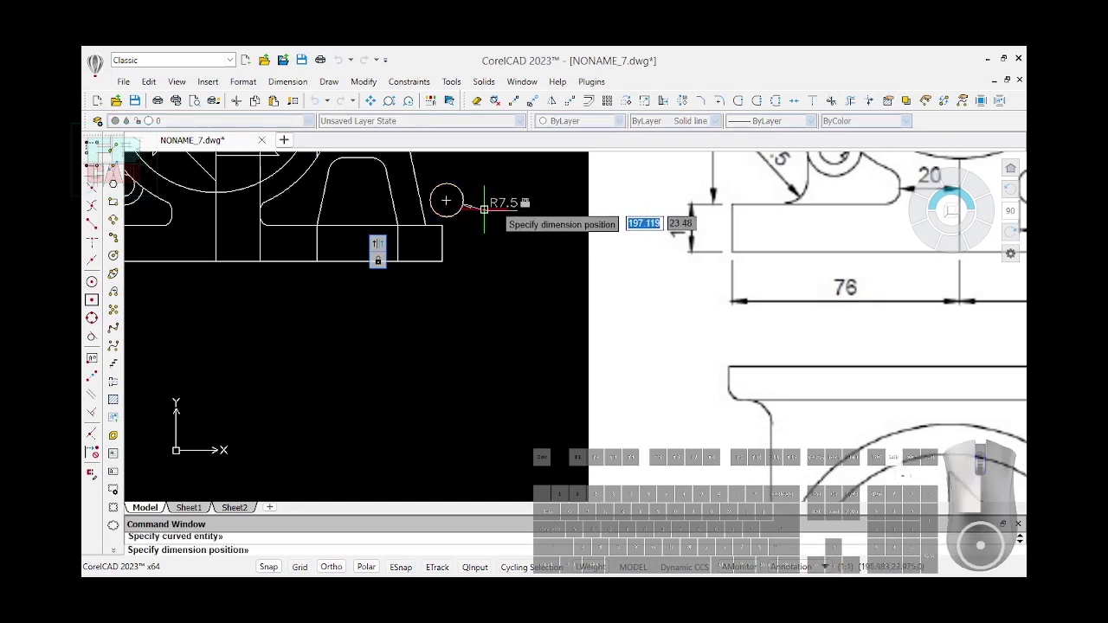
click(479, 209)
key(Return)
Make the 7.5 radius circle tangent to the base's upper line and to the support's outer slanted line
text(GCT)
key(Return)
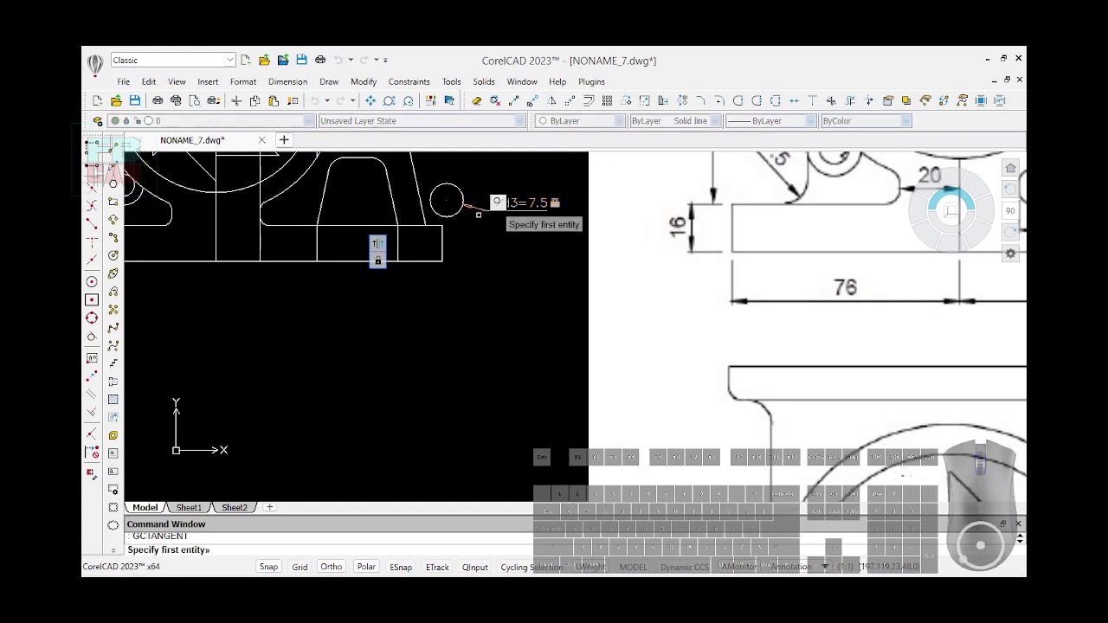
click(440, 224)
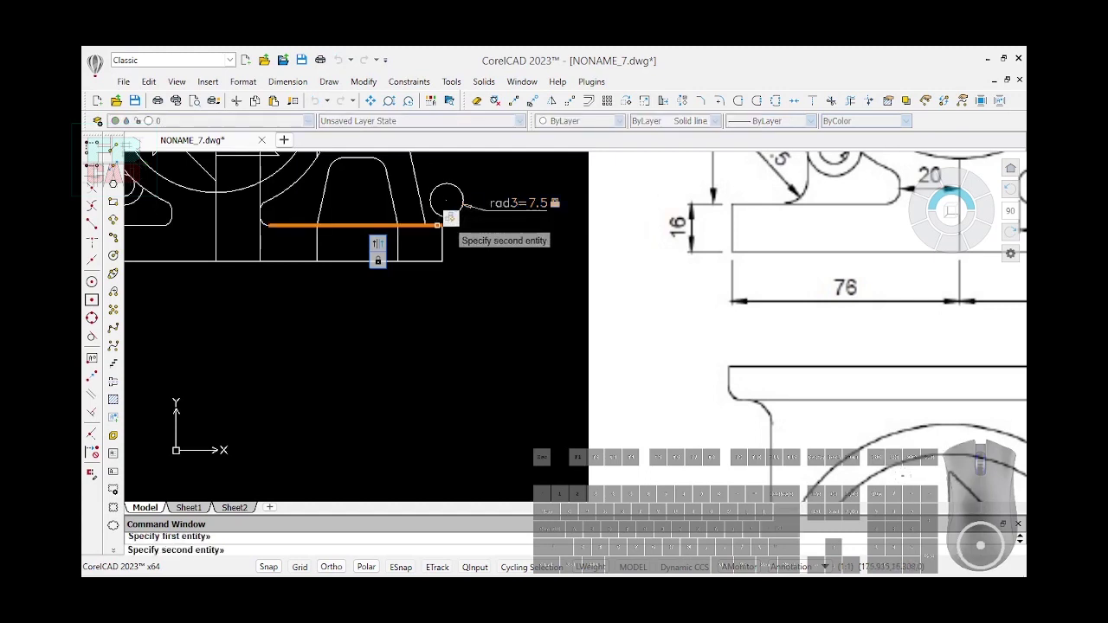
click(444, 218)
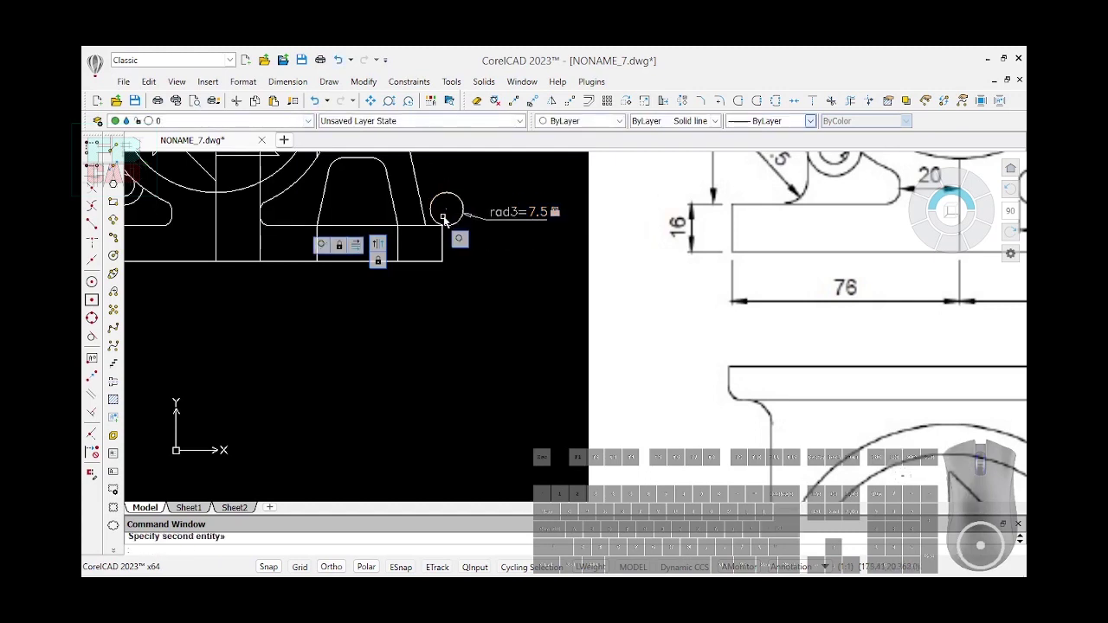
key(Return)
click(441, 222)
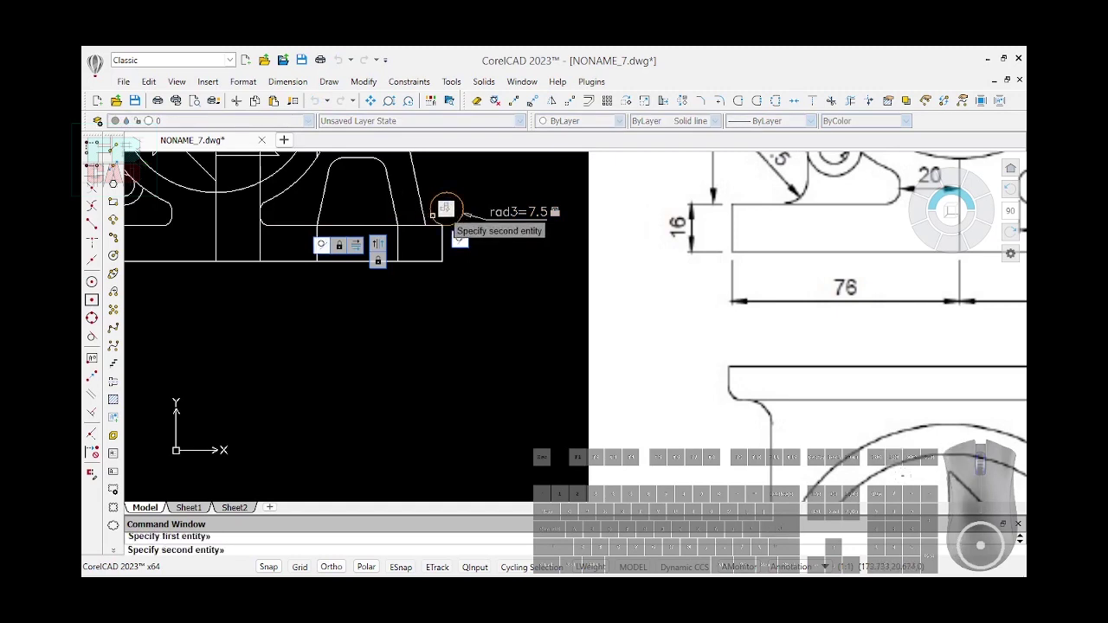
click(446, 211)
Power-trim the circle and the slanted line's lower end, leaving only the concave arc between support and base
scroll(511, 321, down, 3)
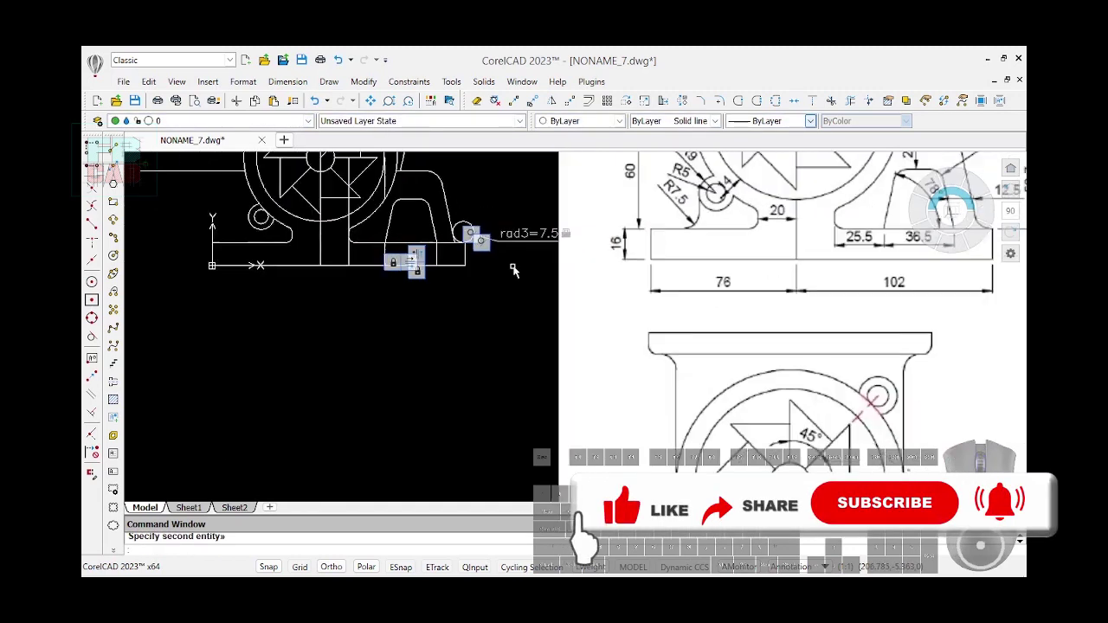
click(851, 100)
scroll(404, 254, up, 3)
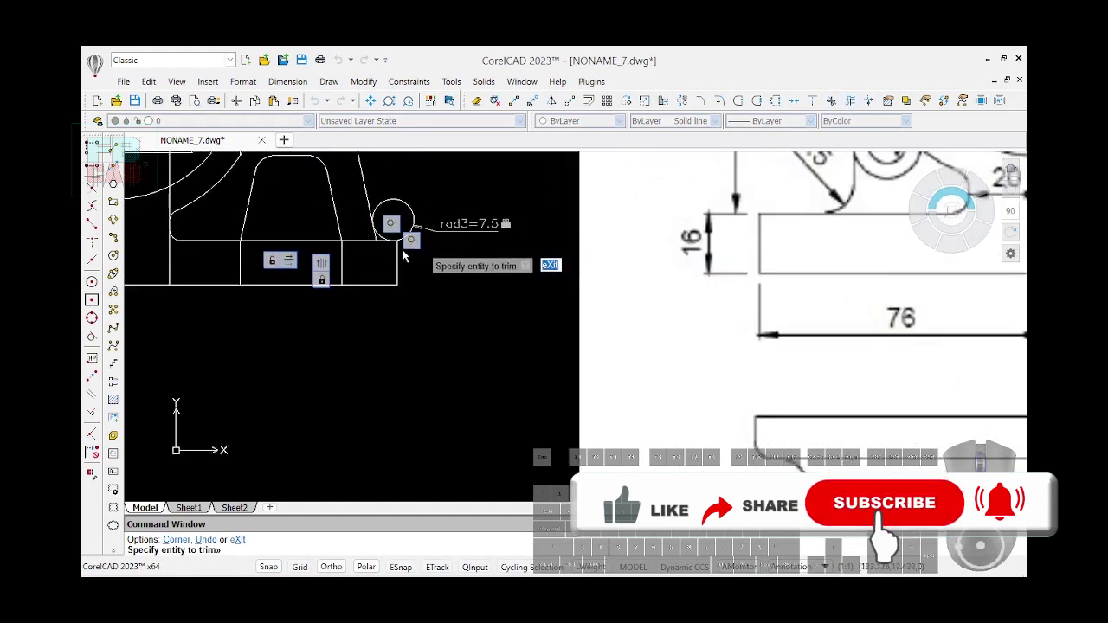
scroll(404, 254, up, 2)
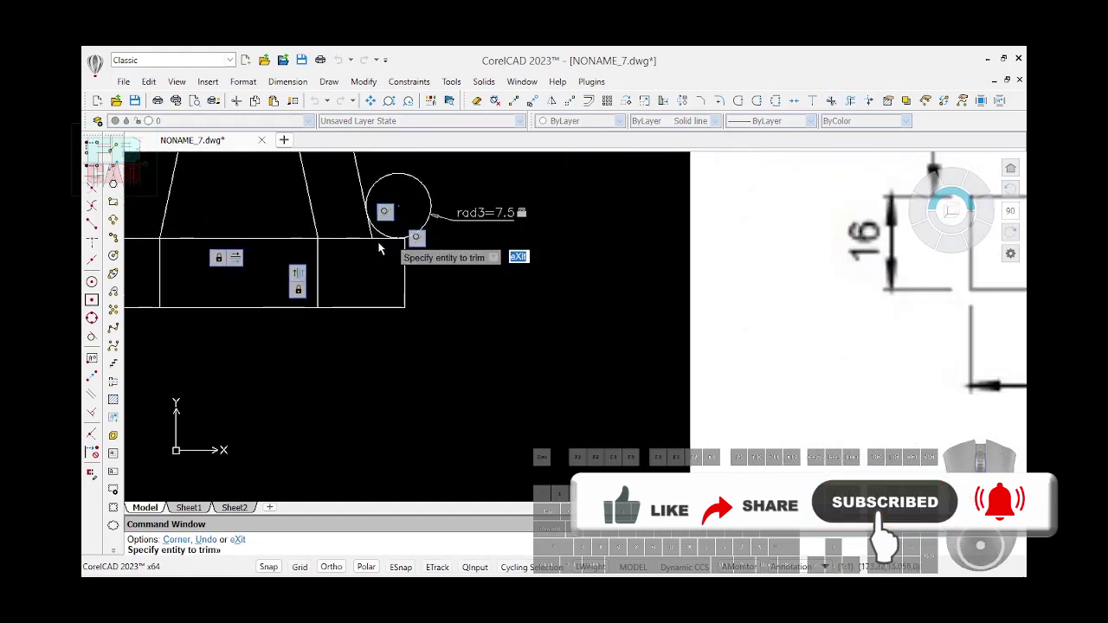
click(425, 223)
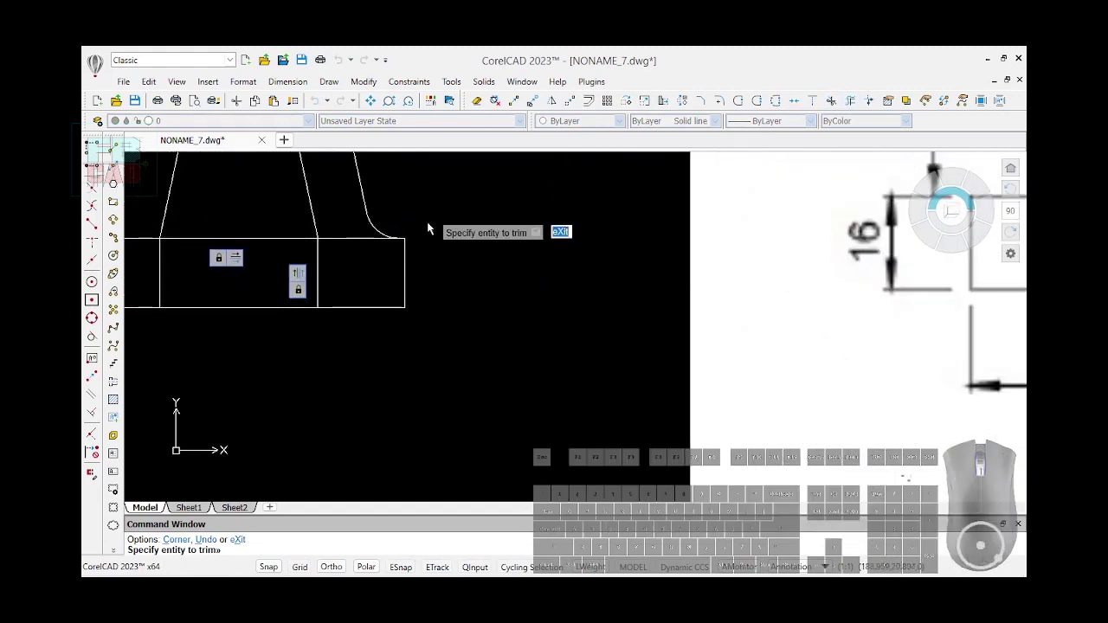
Draw a circle of radius about 6.6 above the support's upper horizontal line, right of the upper slanted line
scroll(508, 292, down, 3)
scroll(450, 260, up, 1)
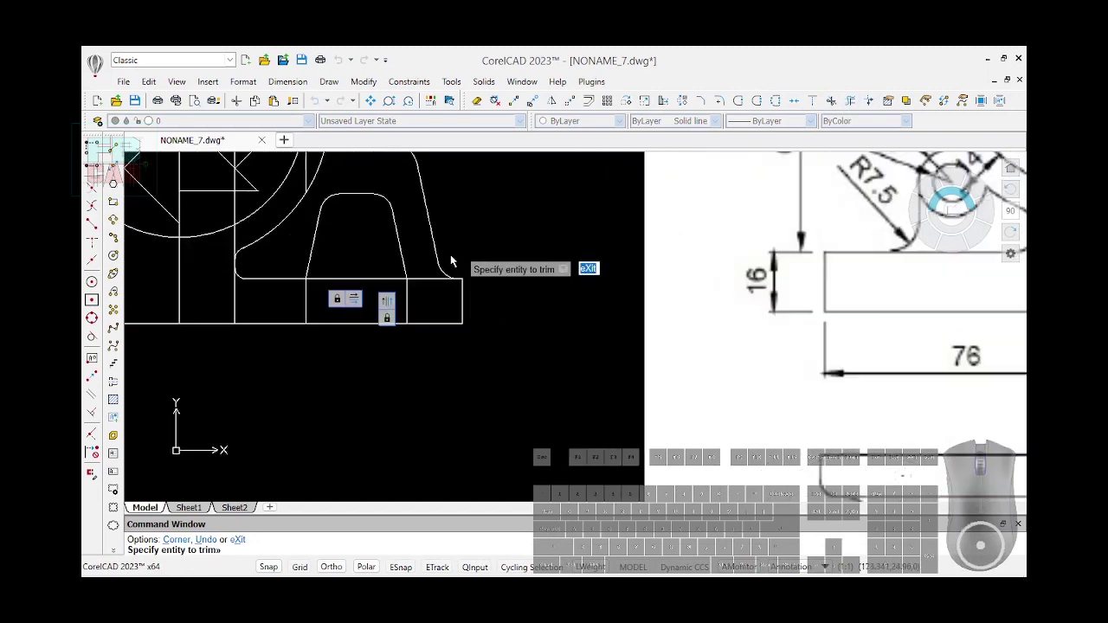
scroll(449, 264, down, 3)
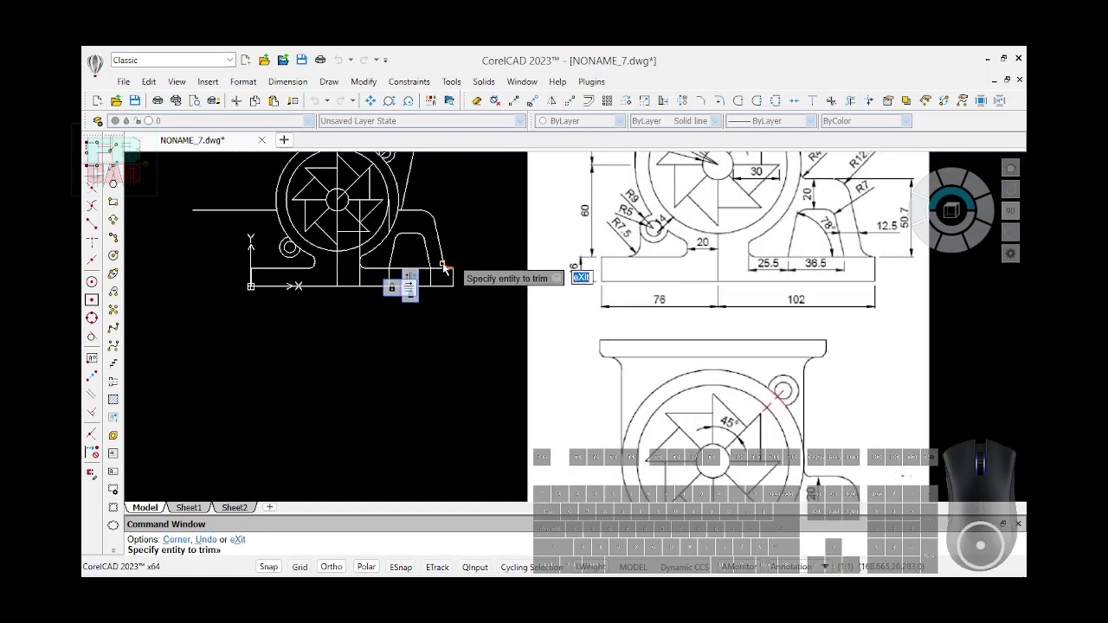
scroll(710, 332, down, 1)
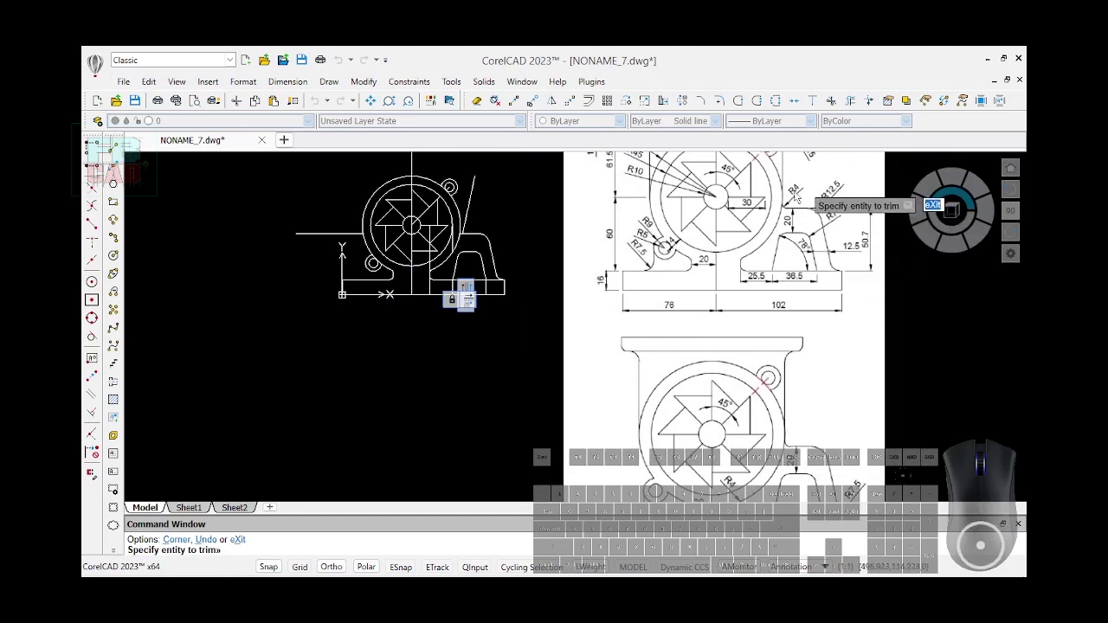
scroll(797, 198, up, 1)
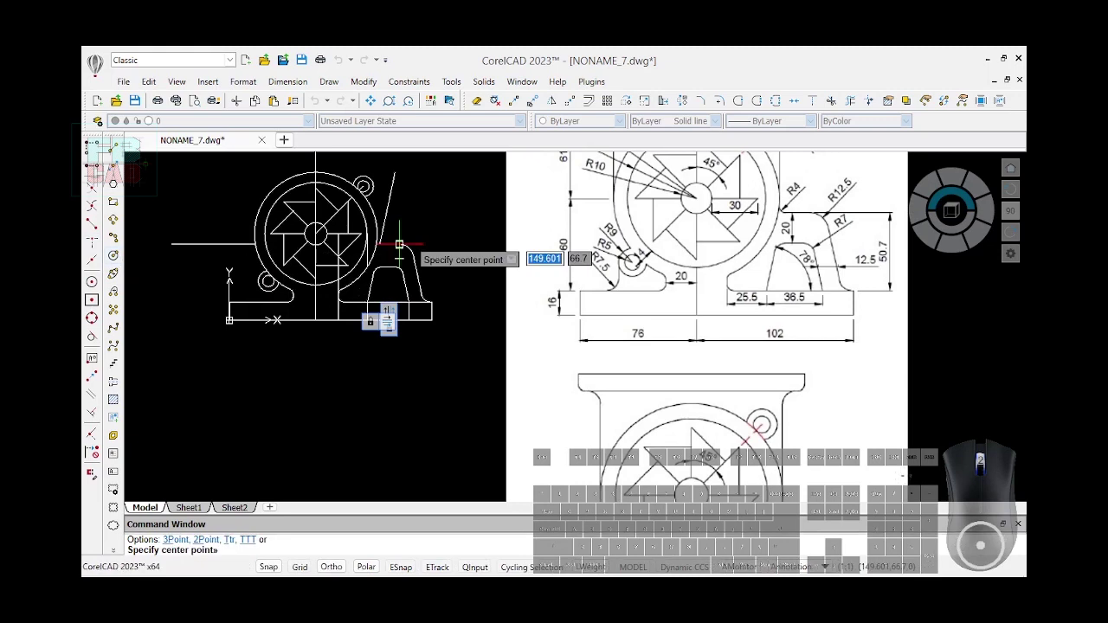
scroll(396, 241, up, 2)
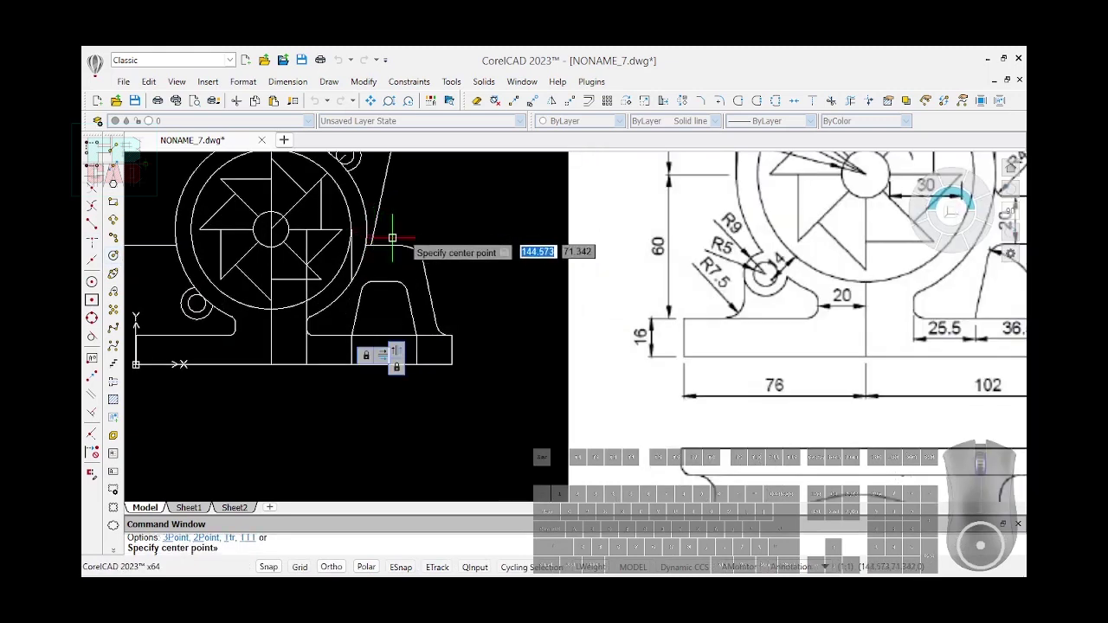
click(391, 238)
click(392, 229)
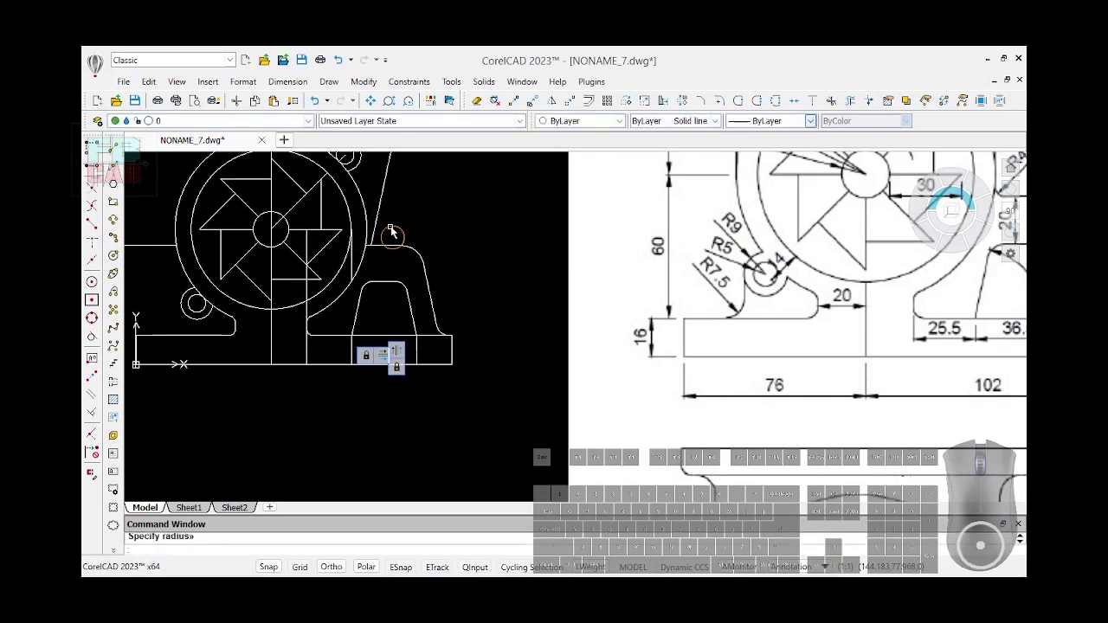
Add a radial dimensional constraint of 4 to the circle above the support's upper horizontal line
key(Return)
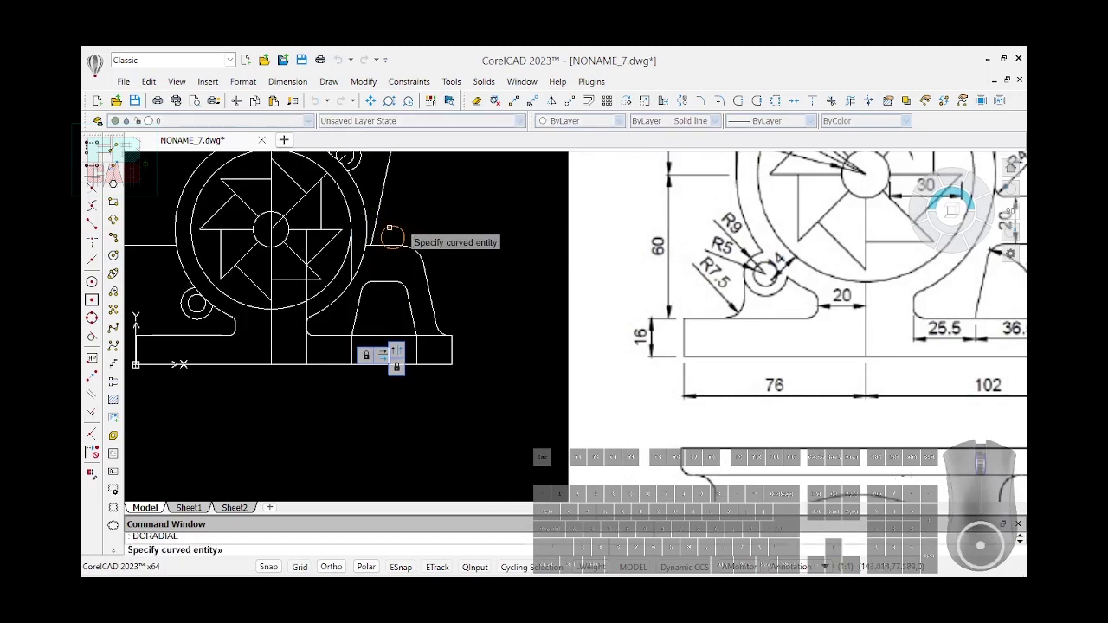
click(400, 230)
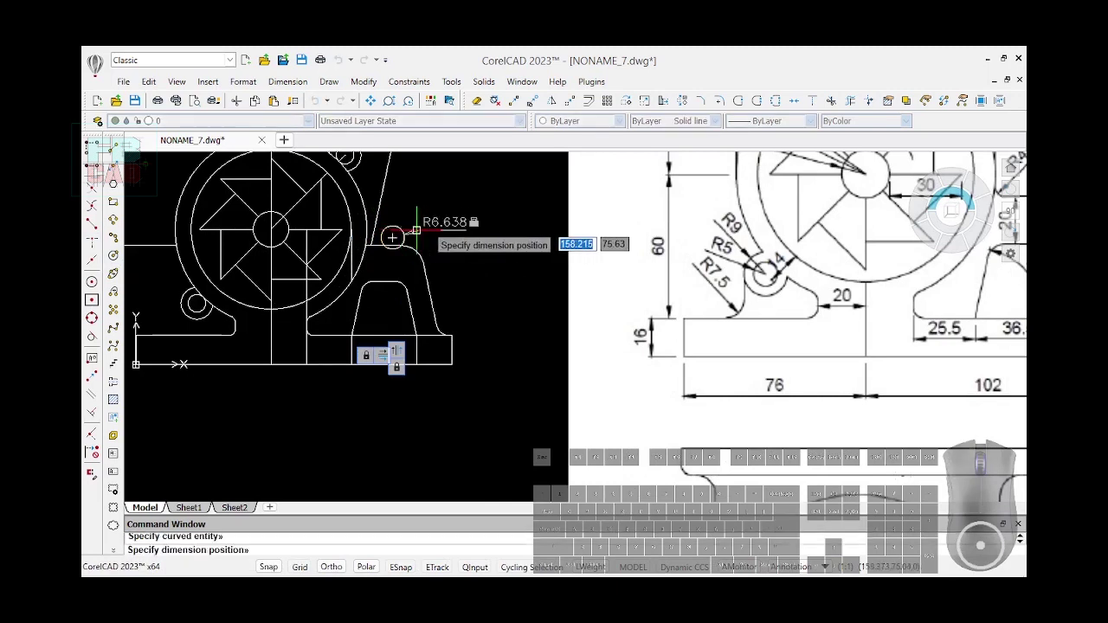
click(396, 234)
text(4)
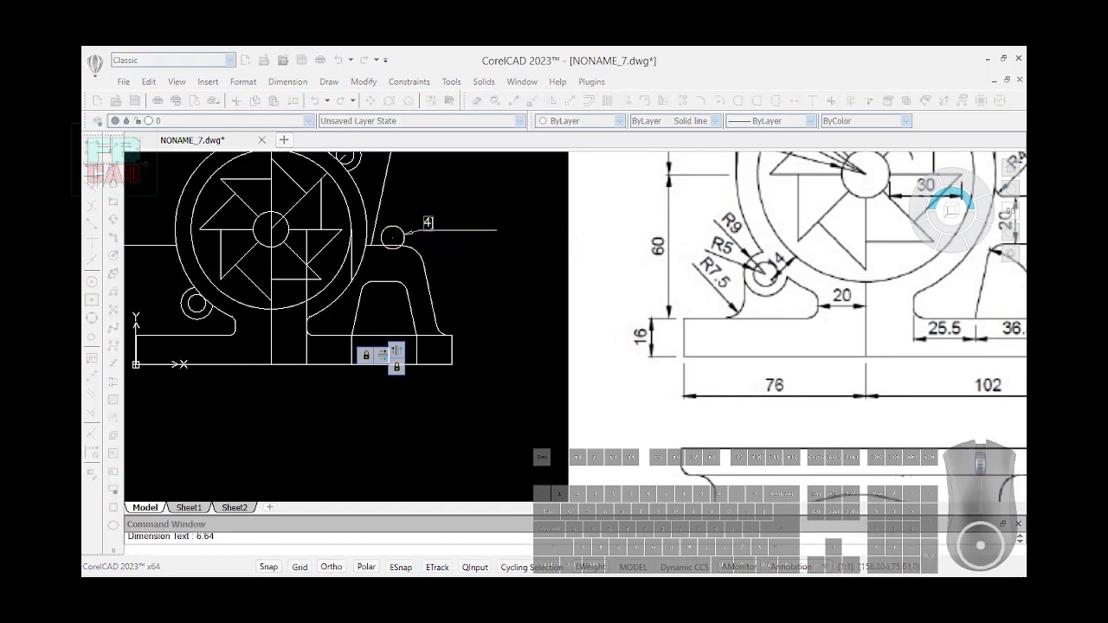
key(Return)
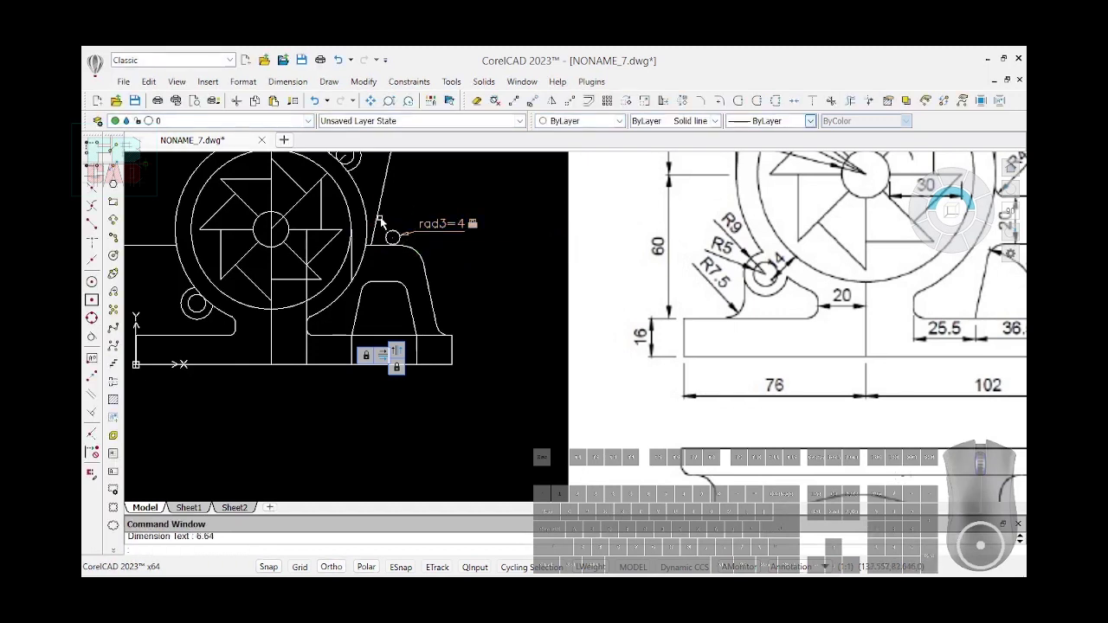
Make the 4 radius circle tangent to the housing's outer arc
text(GCT)
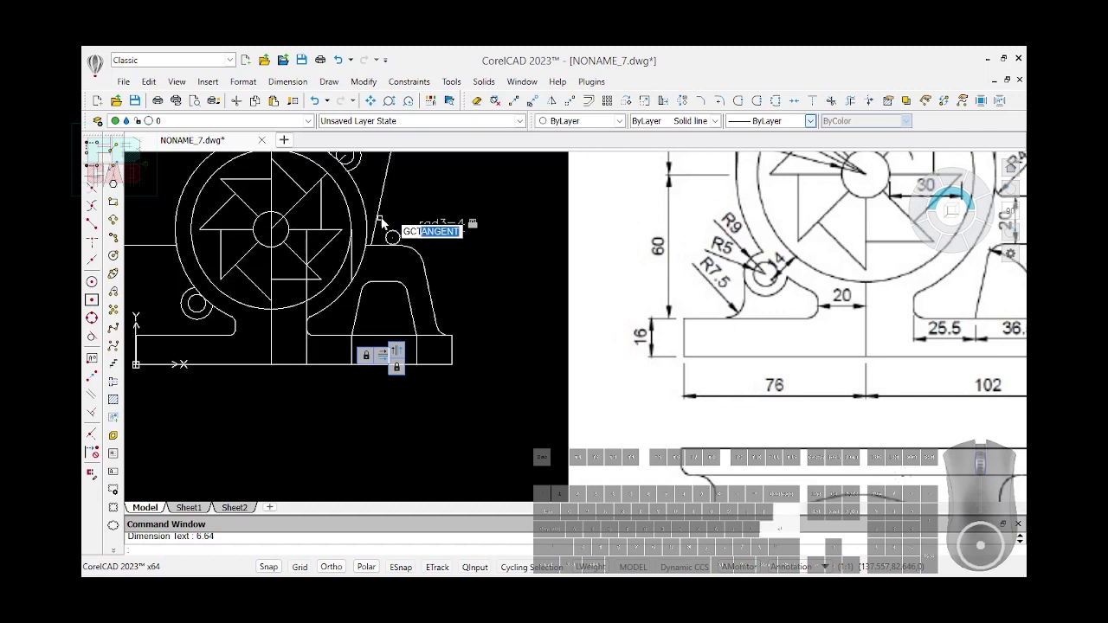
key(Return)
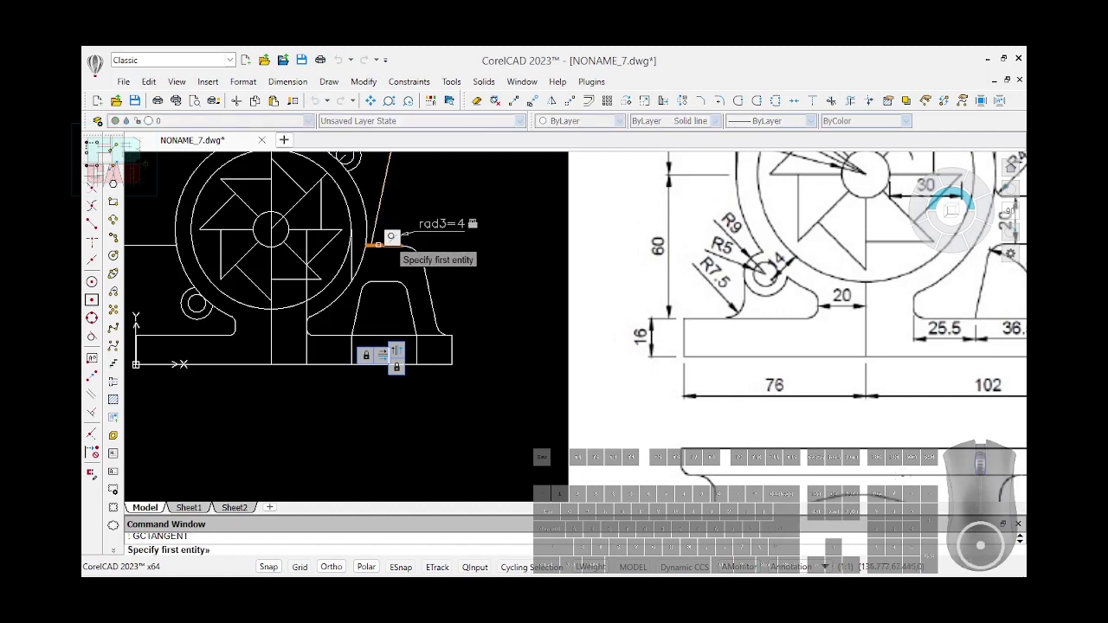
click(389, 237)
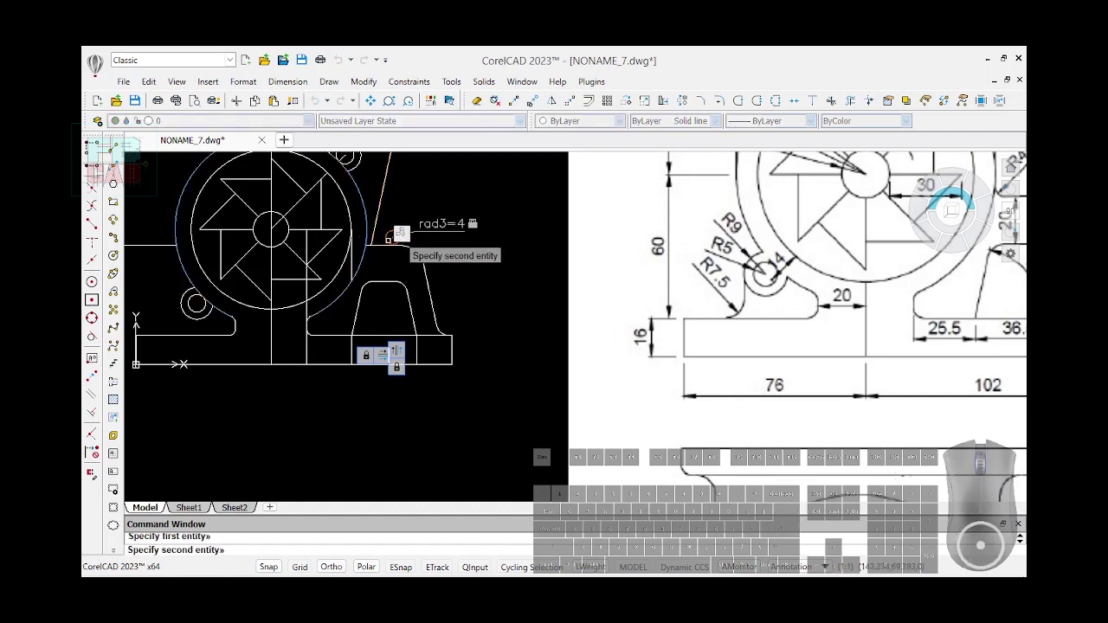
click(389, 240)
Try to make the 4 radius circle tangent to the support's upper horizontal line, and undo the attempt
key(Return)
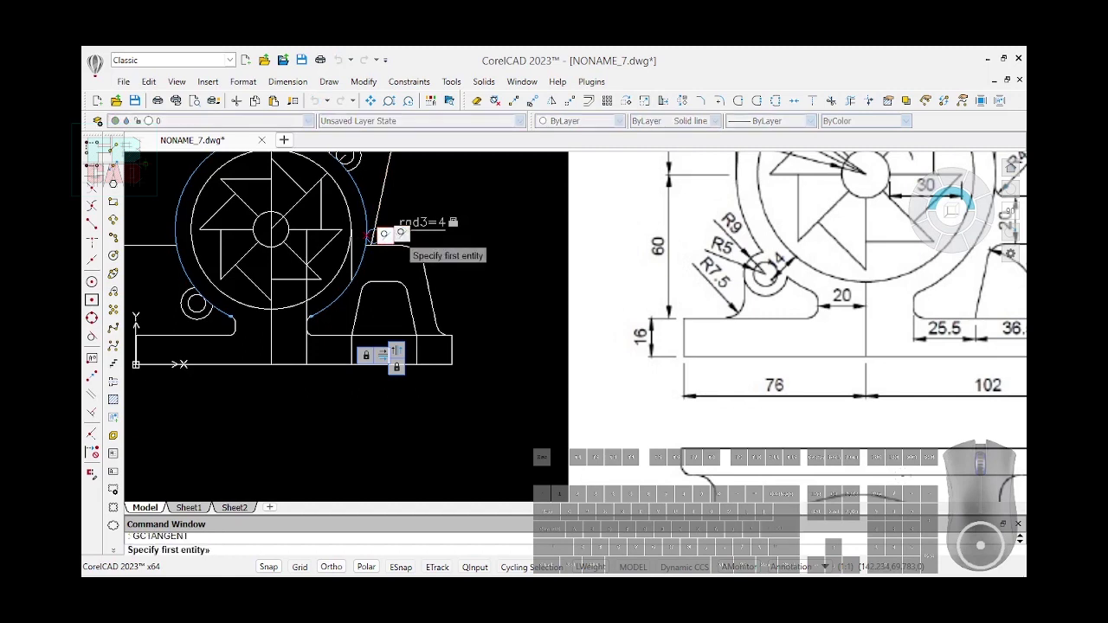
scroll(378, 243, up, 2)
click(380, 233)
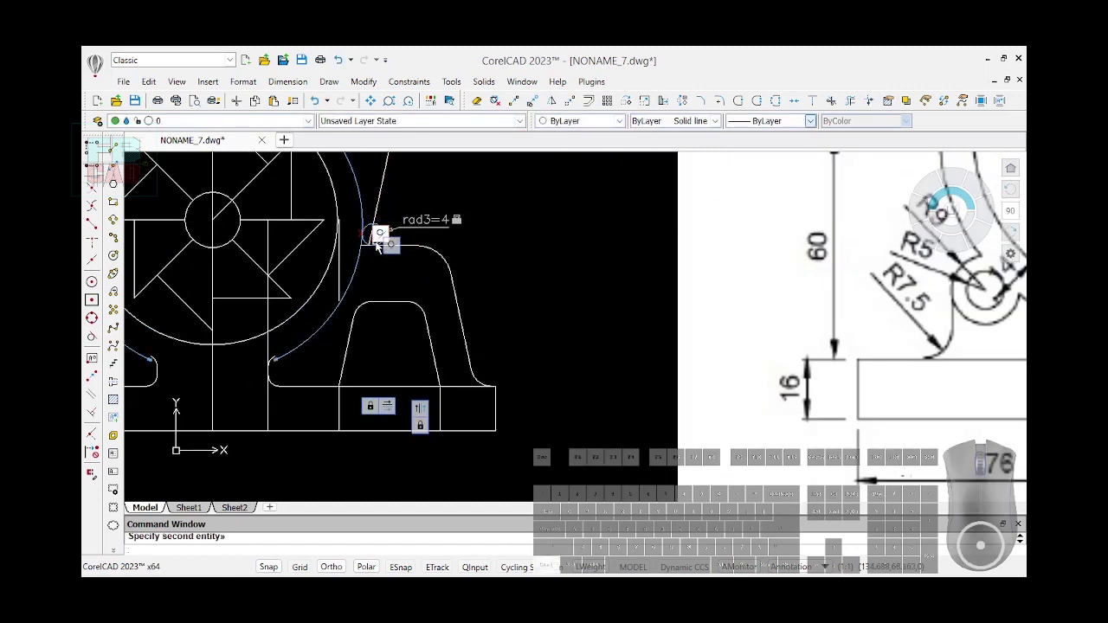
key(ctrl+z)
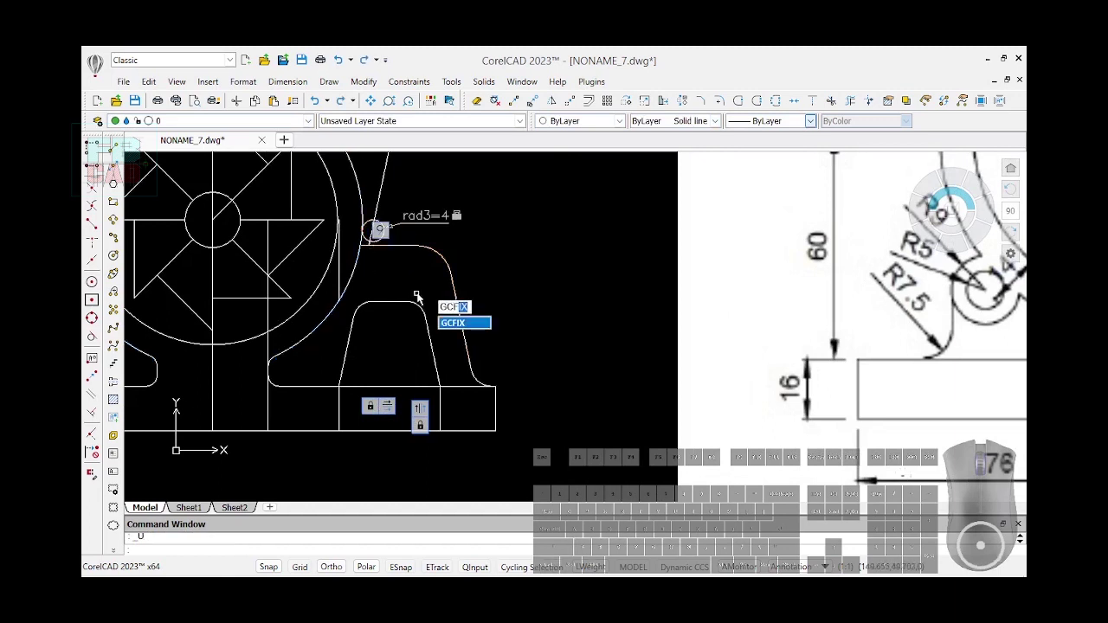
Fix the housing's outer arc and make the 4 radius circle tangent to the support's upper horizontal line
key(Return)
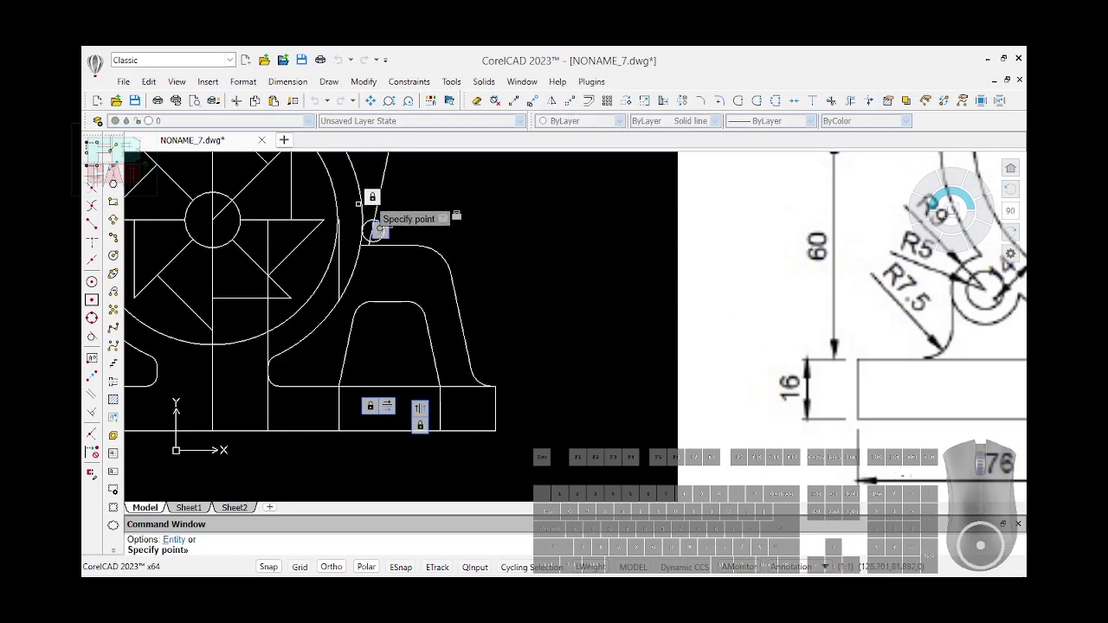
click(363, 204)
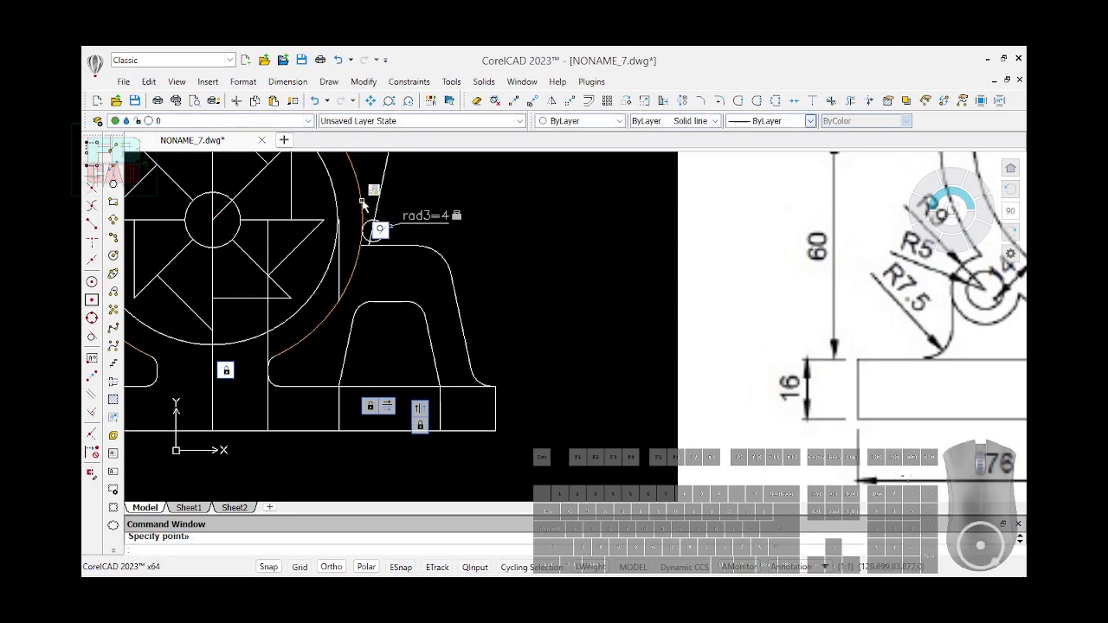
text(GCTANGENT)
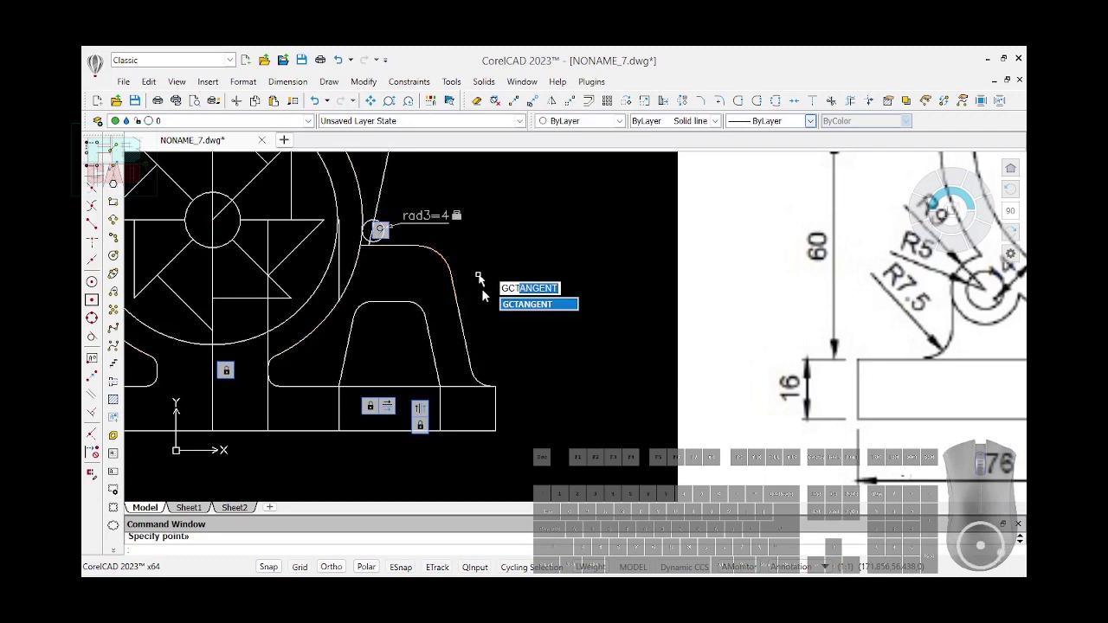
key(Return)
click(381, 234)
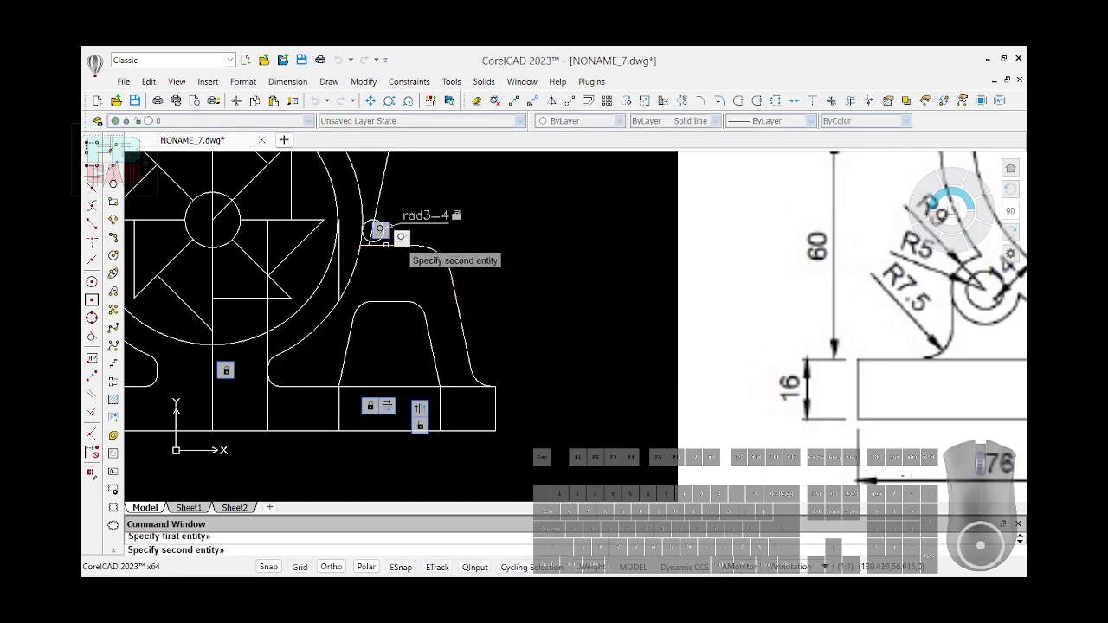
click(386, 241)
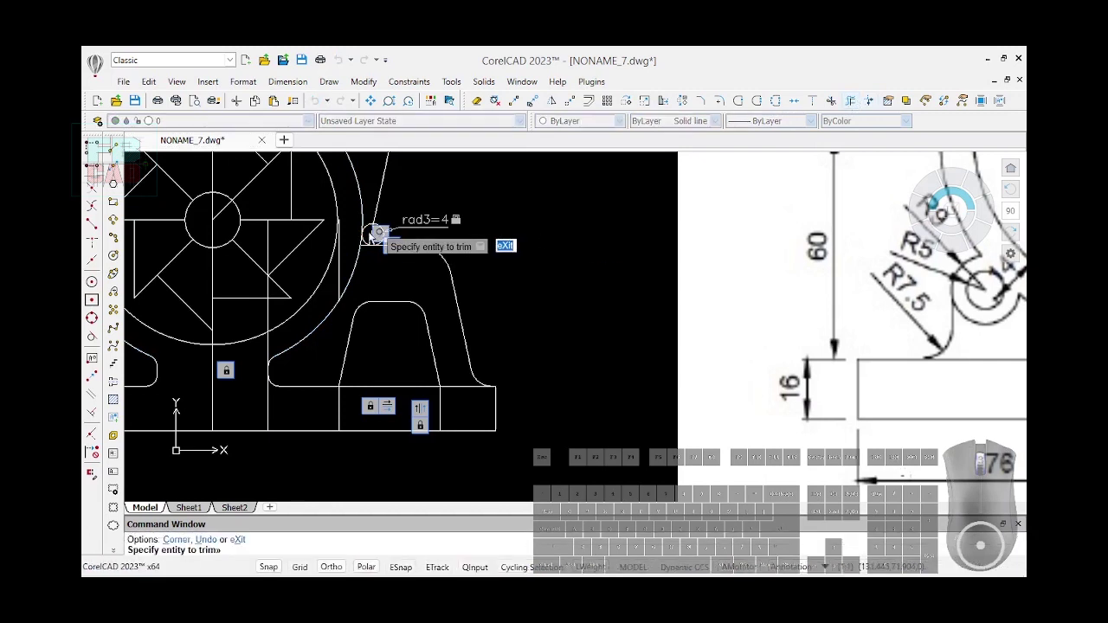
Power-trim the circle, the upper slanted line and the horizontal line's excess end, leaving only the concave arc between housing and support
scroll(373, 238, up, 4)
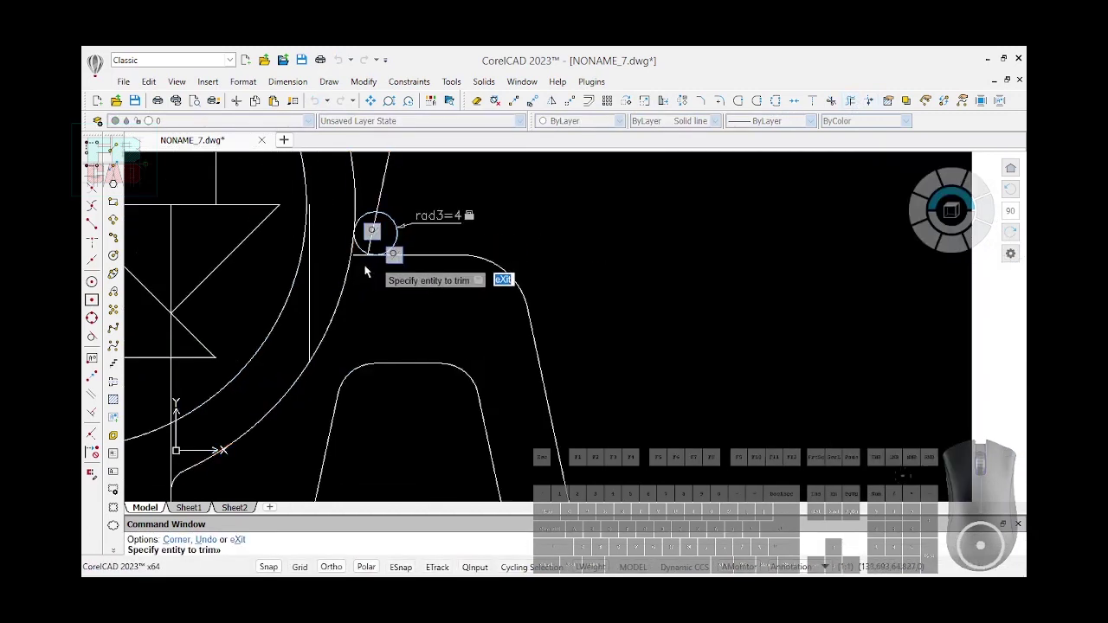
scroll(373, 273, up, 5)
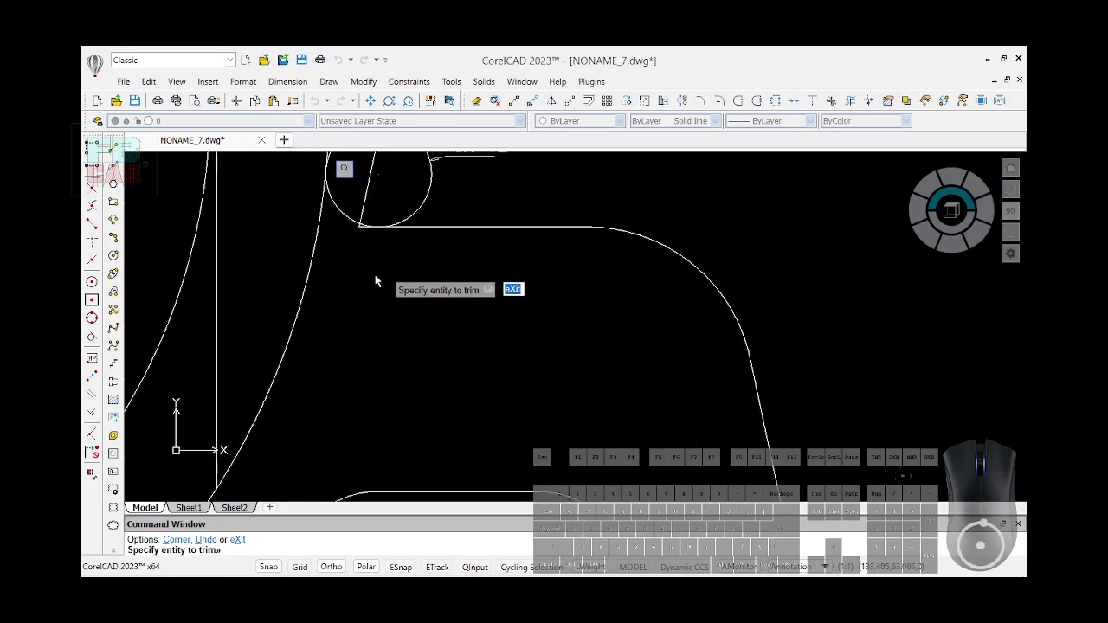
click(360, 240)
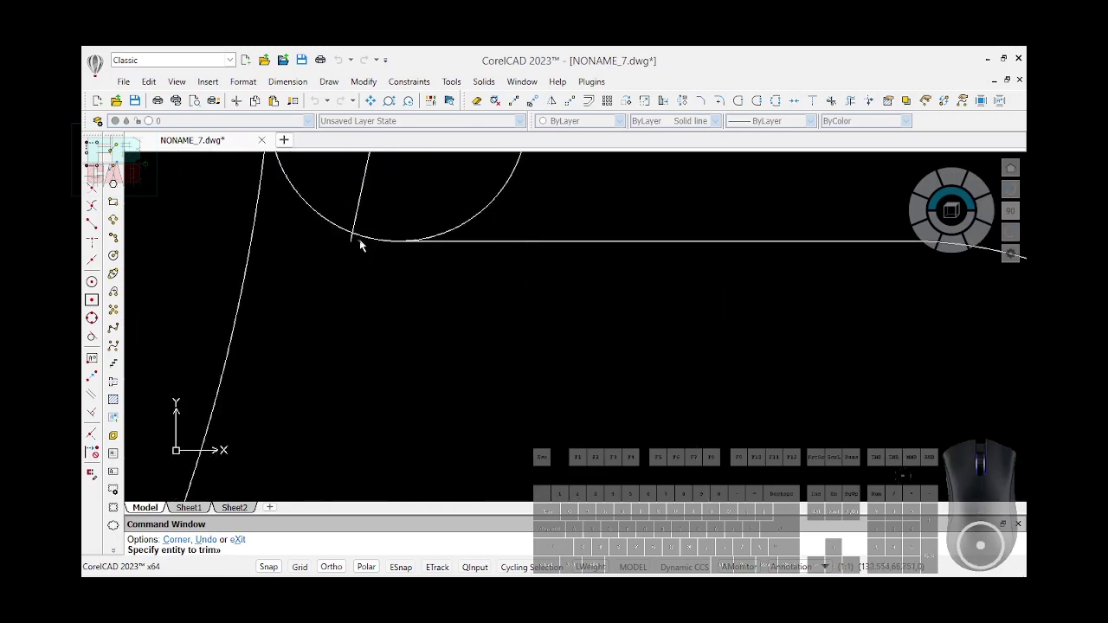
scroll(507, 195, down, 5)
click(468, 200)
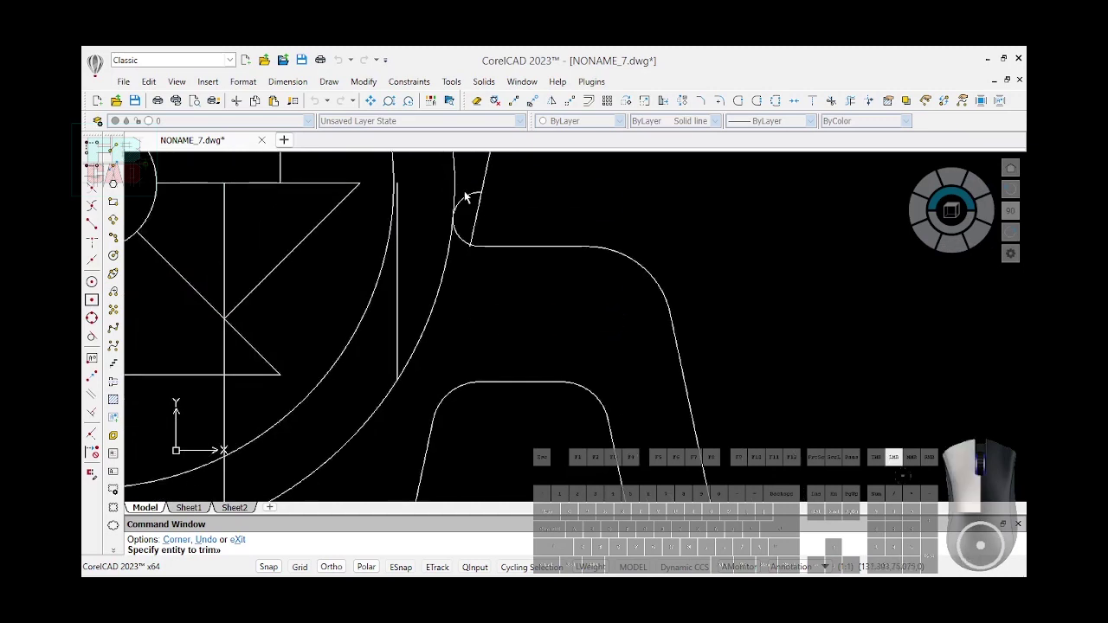
scroll(472, 243, up, 5)
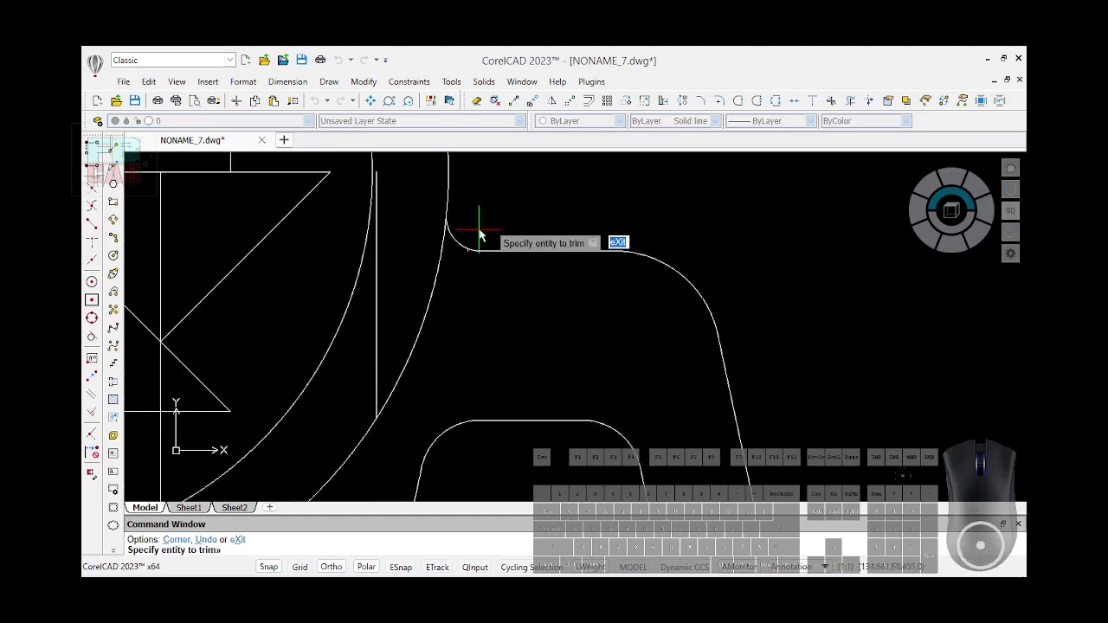
click(471, 290)
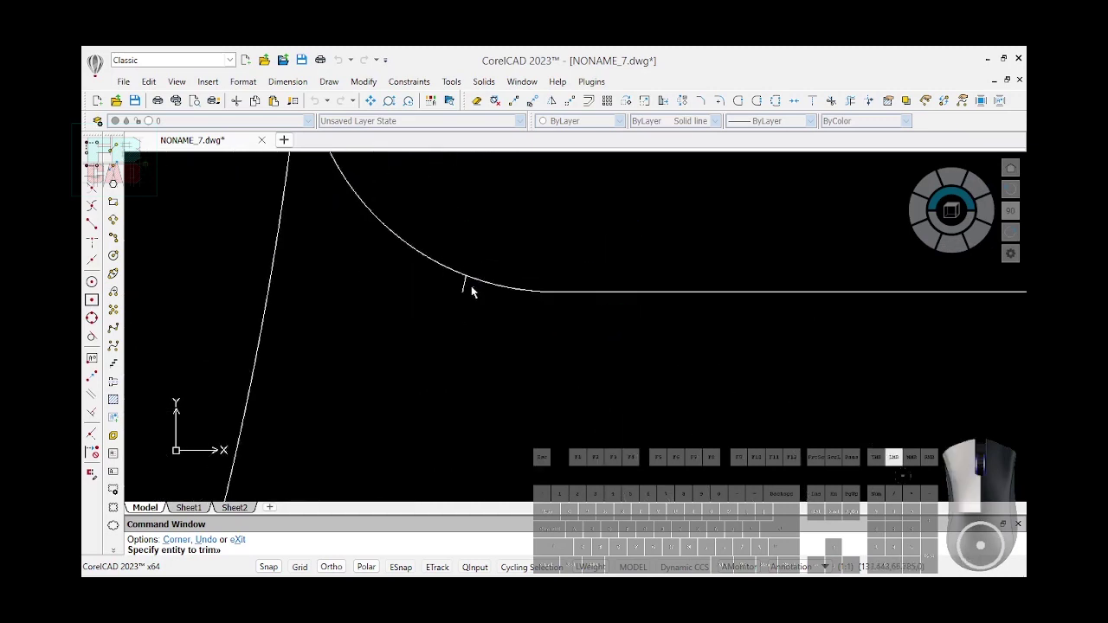
scroll(478, 315, down, 4)
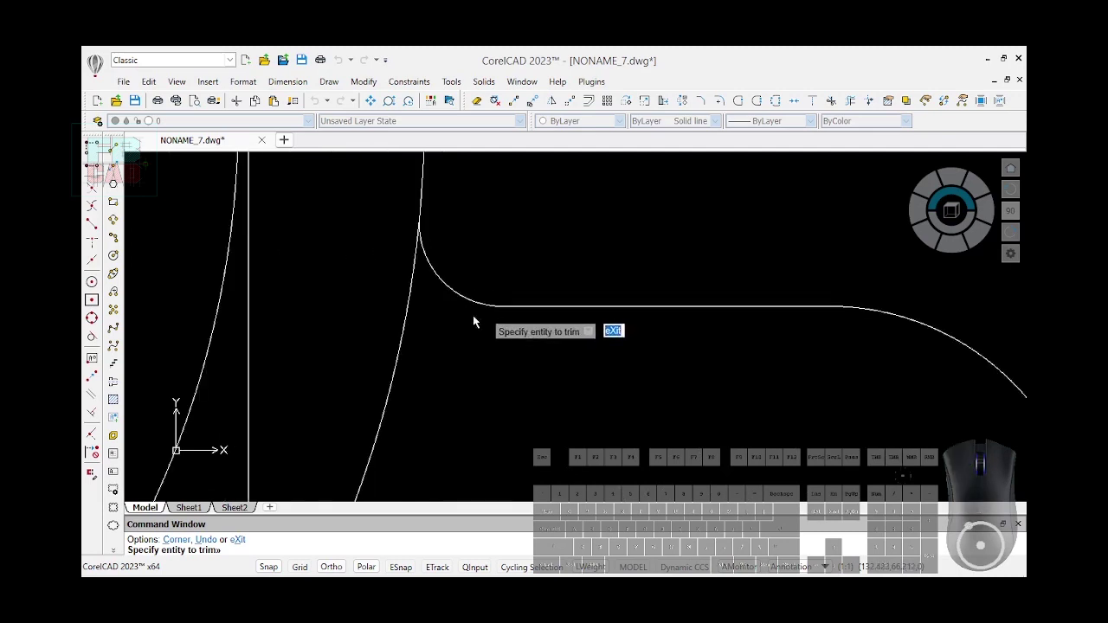
scroll(443, 224, down, 5)
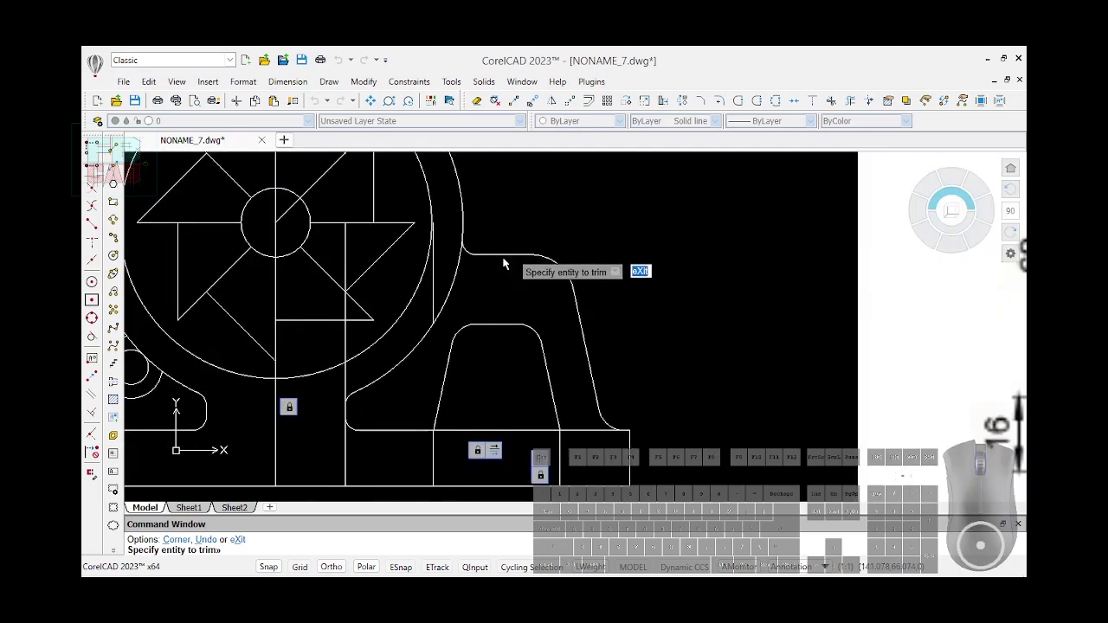
Draw a vertical line about 104 long crossing the left part of the base and extending below it
scroll(558, 305, down, 2)
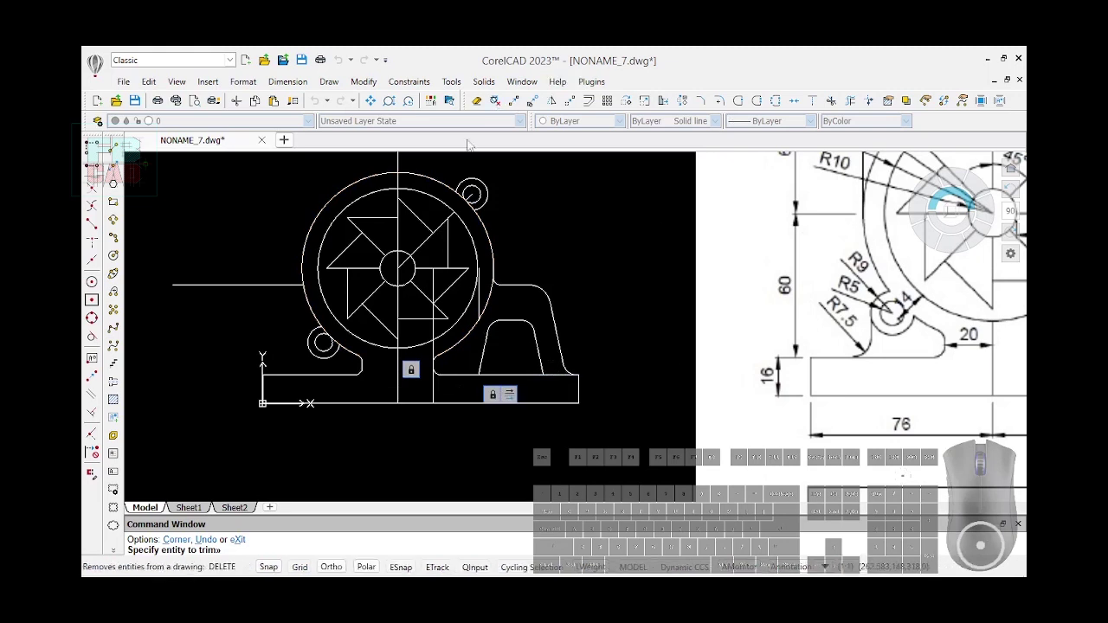
scroll(415, 238, down, 3)
scroll(415, 252, down, 3)
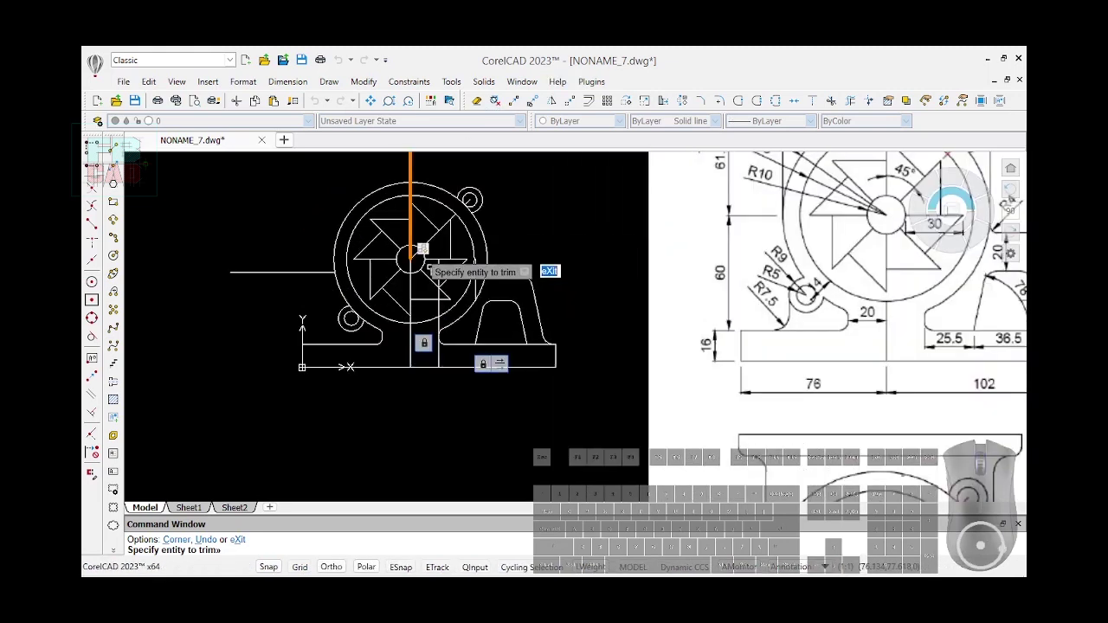
scroll(641, 364, up, 3)
scroll(693, 381, down, 1)
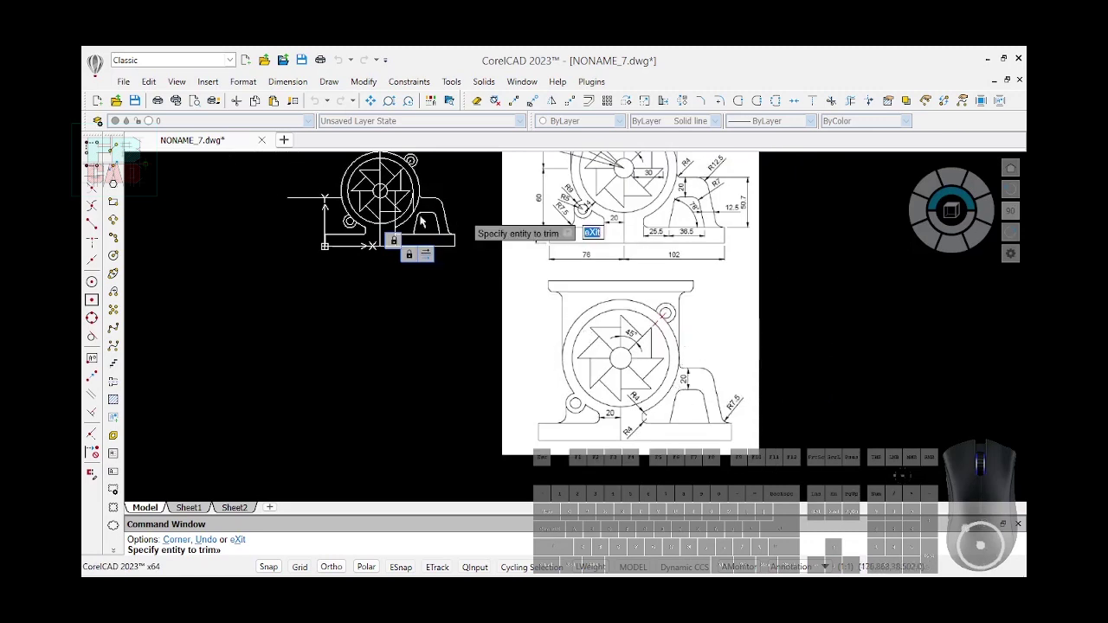
scroll(582, 216, up, 1)
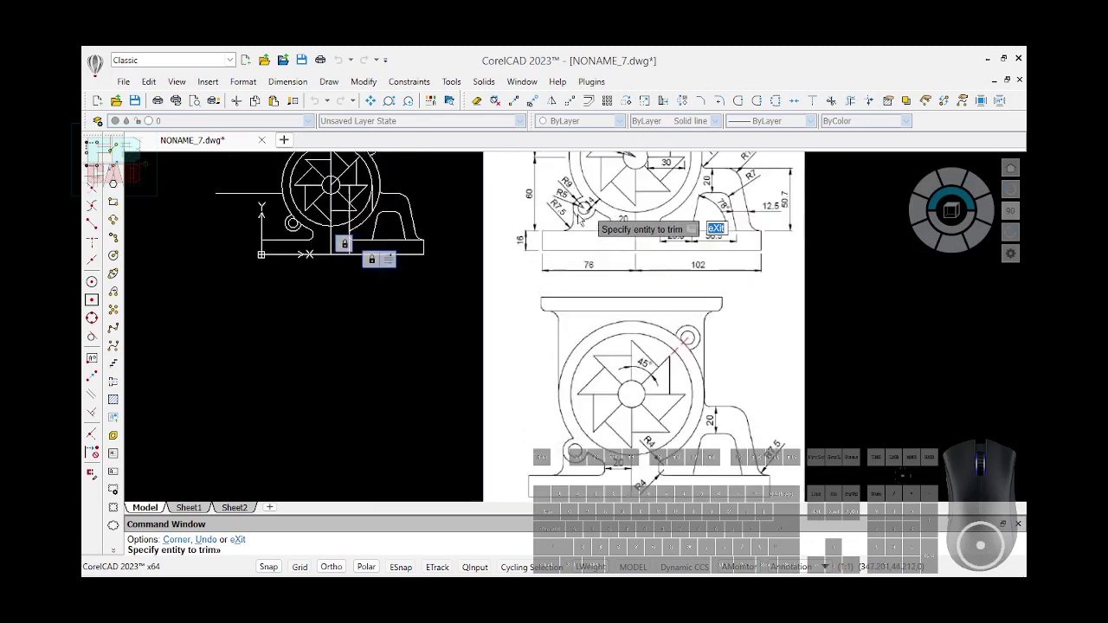
scroll(286, 255, up, 1)
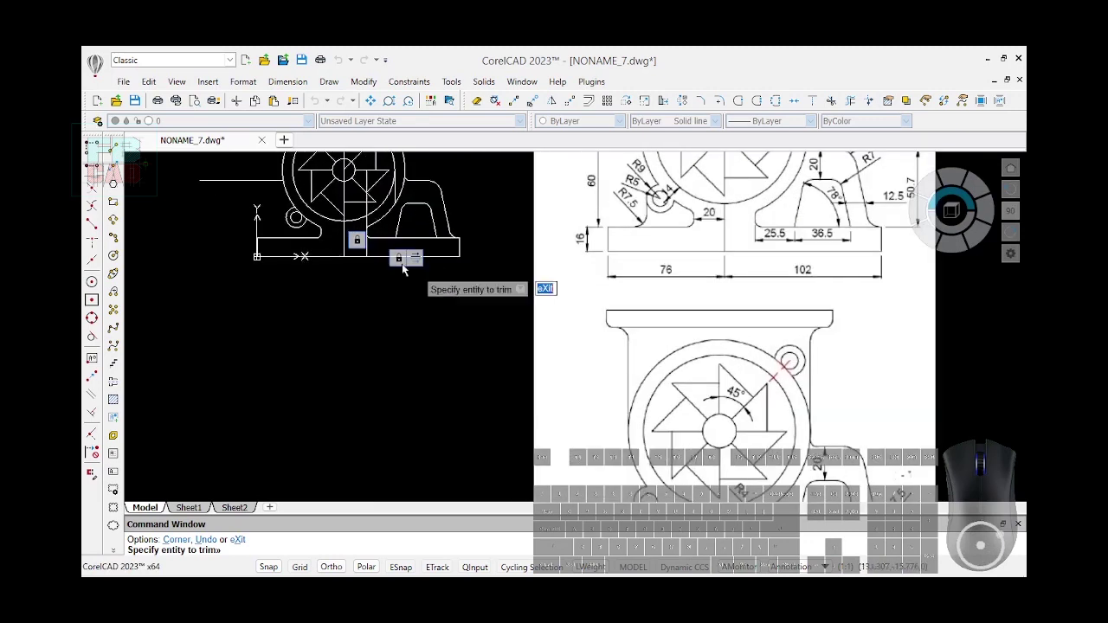
click(114, 154)
click(276, 200)
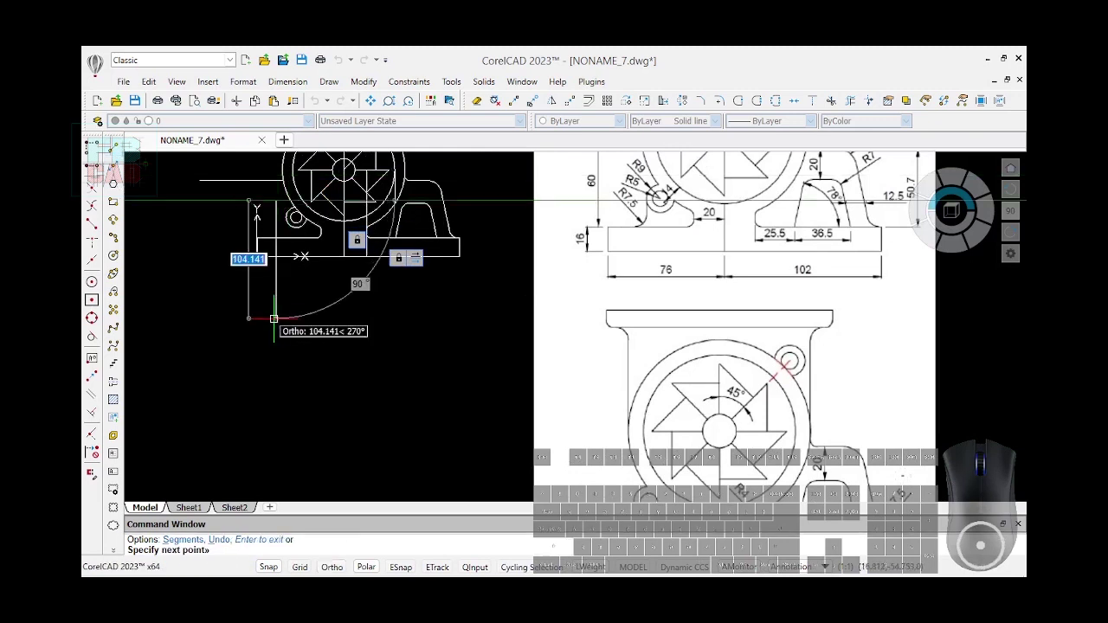
click(276, 319)
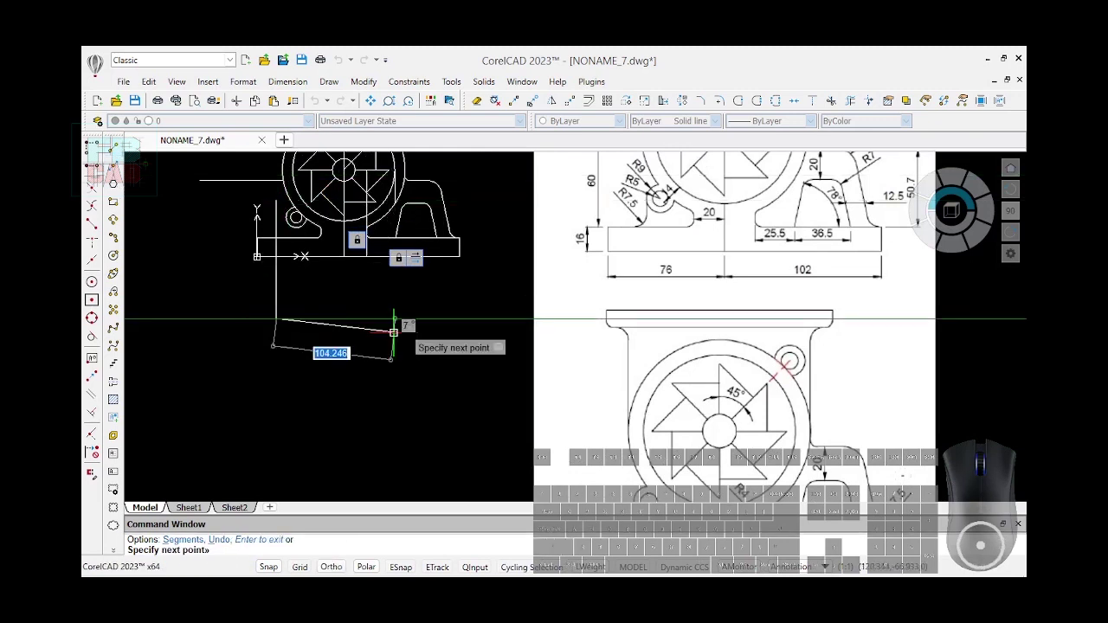
key(Return)
Apply a vertical geometric constraint to the new line through the left part of the base
text(GCVERTICAL)
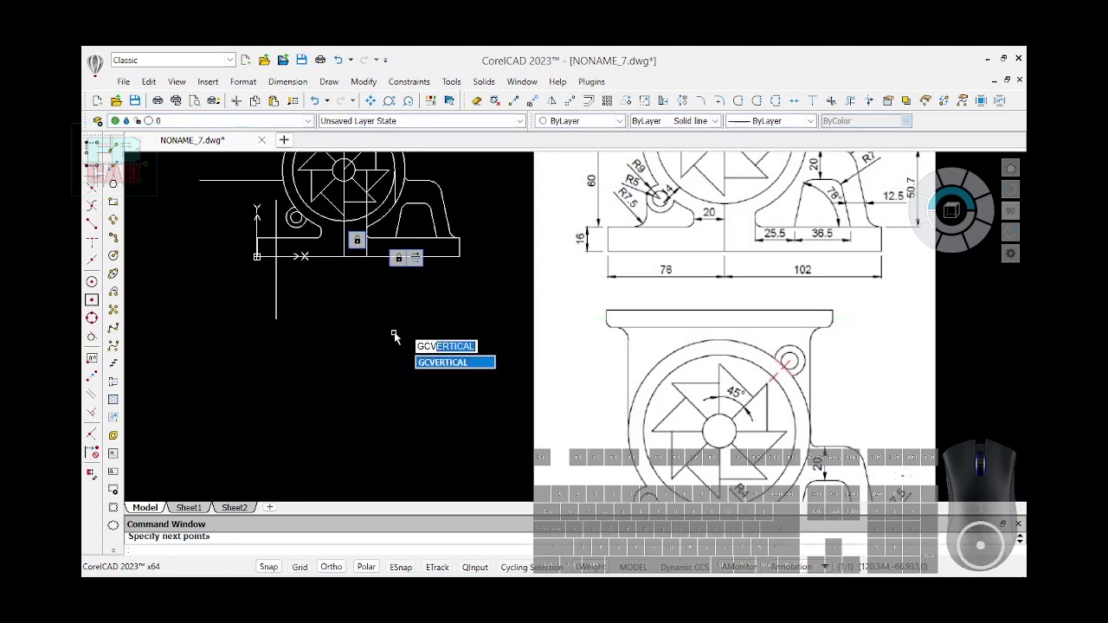
key(Return)
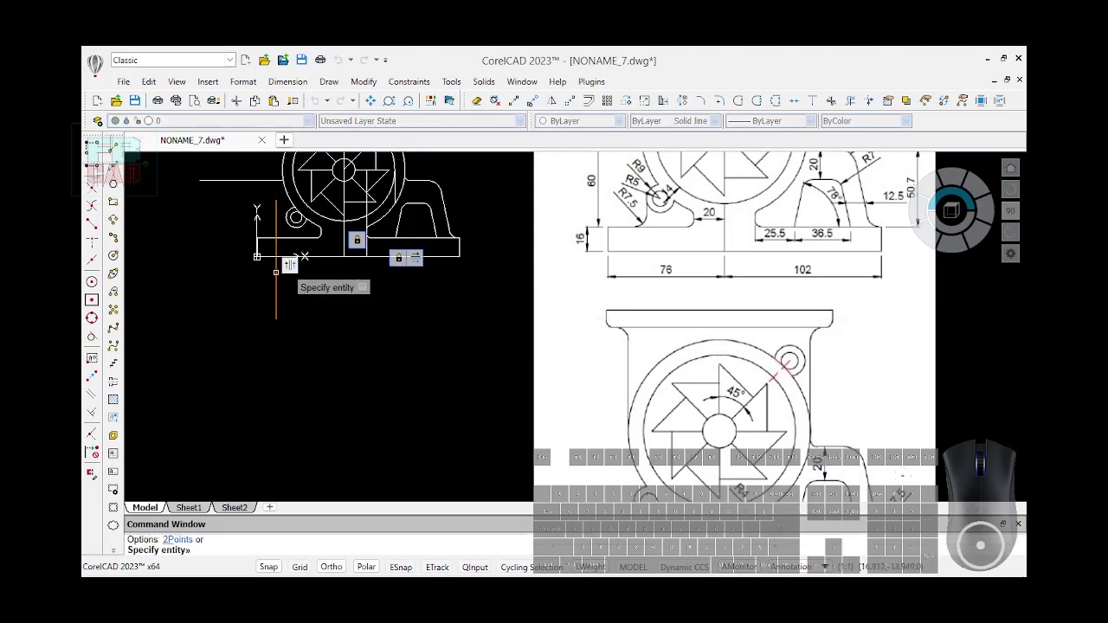
click(274, 267)
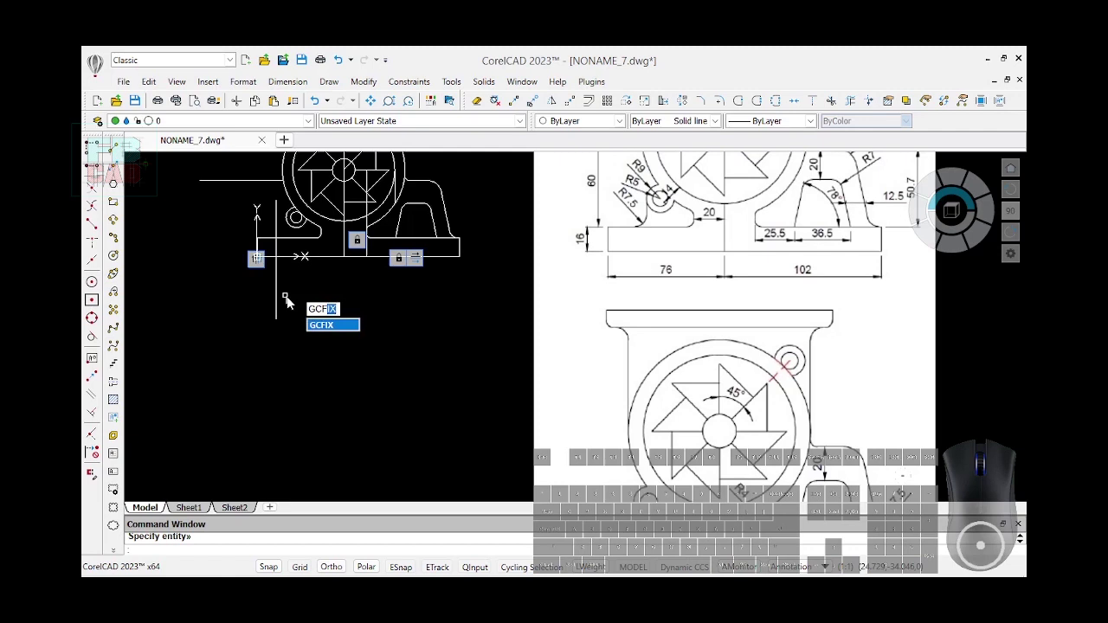
key(Escape)
key(Escape)
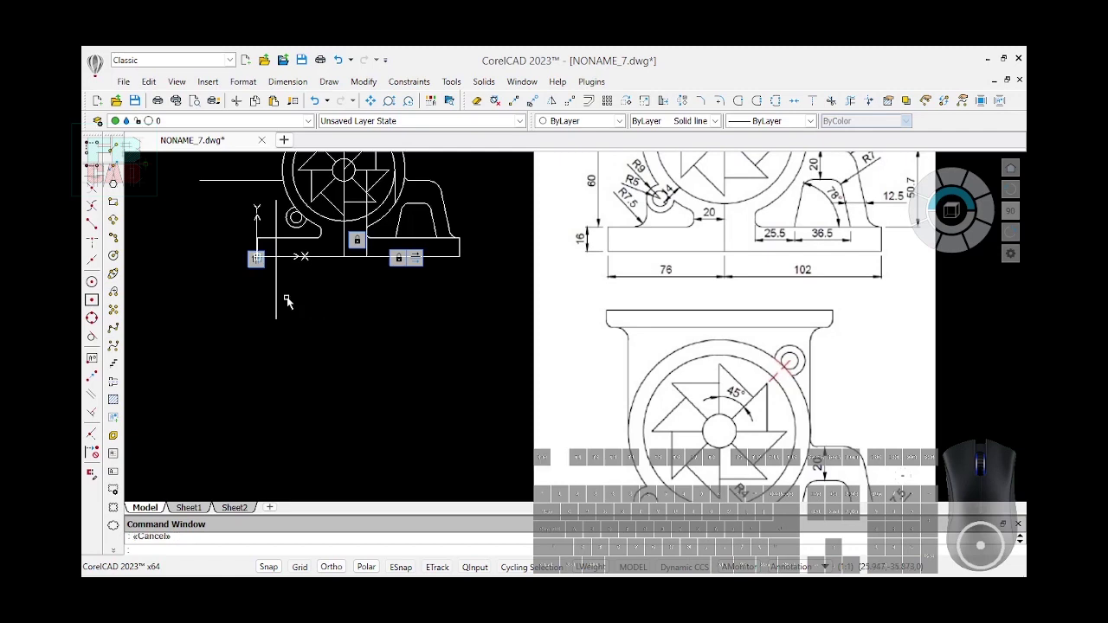
Make the vertical line tangent to the left side of the lower-left lug's outer circle
text(GCT)
key(Return)
scroll(256, 251, up, 3)
click(372, 159)
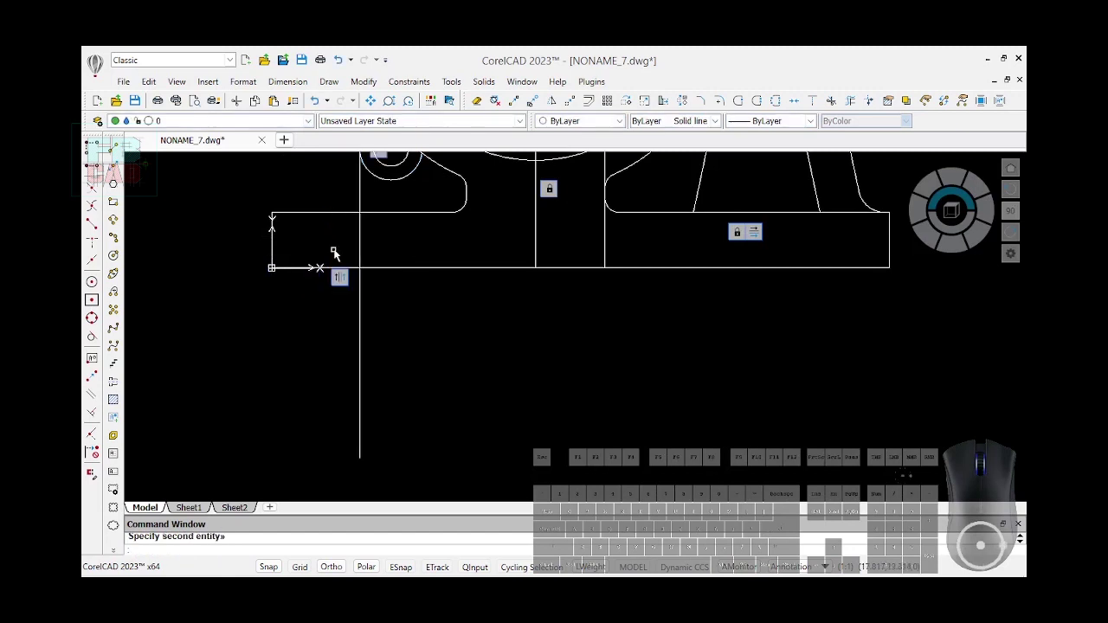
Power-trim the vertical line at the lower-left lug, removing everything below the base's top edge
scroll(324, 301, down, 2)
click(850, 100)
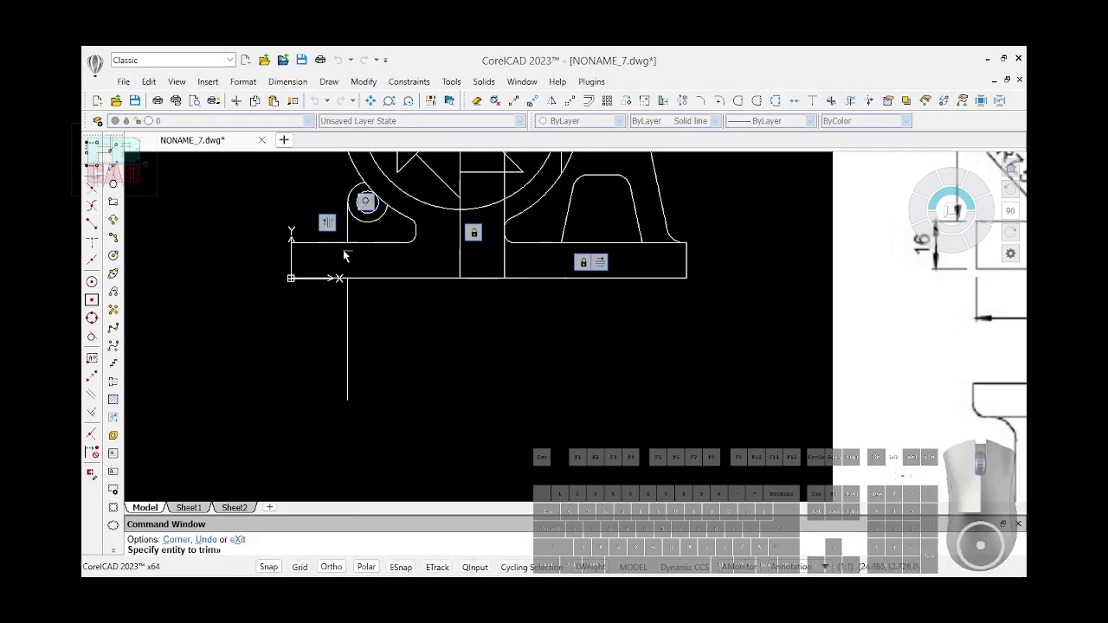
click(347, 301)
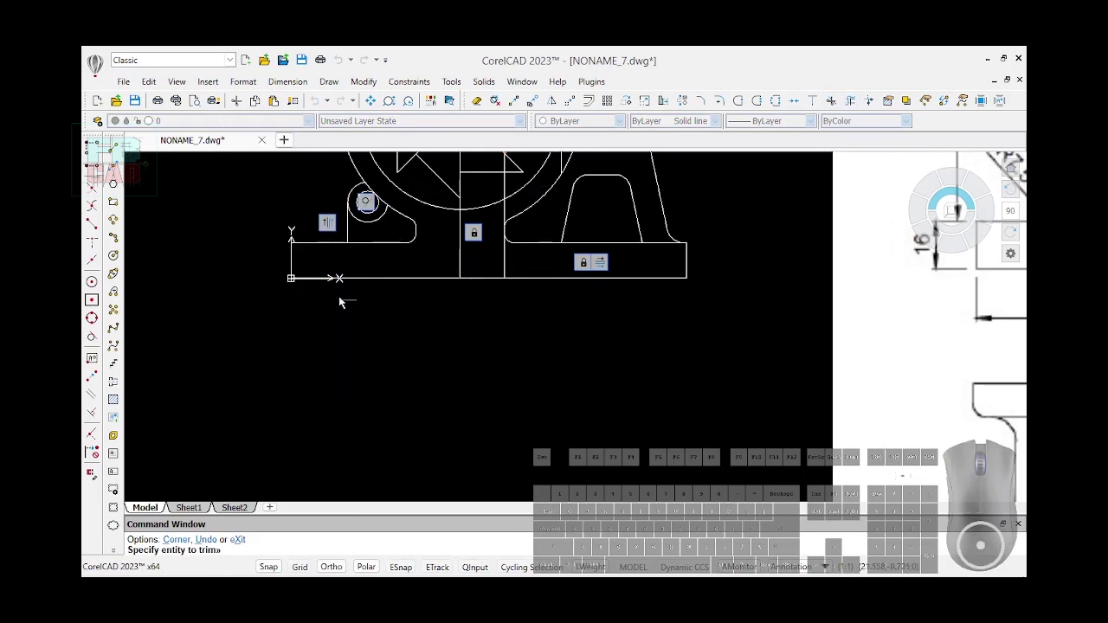
Draw a circle with a radius of about 11.3 just above the base, left of the lower-left lug
click(113, 256)
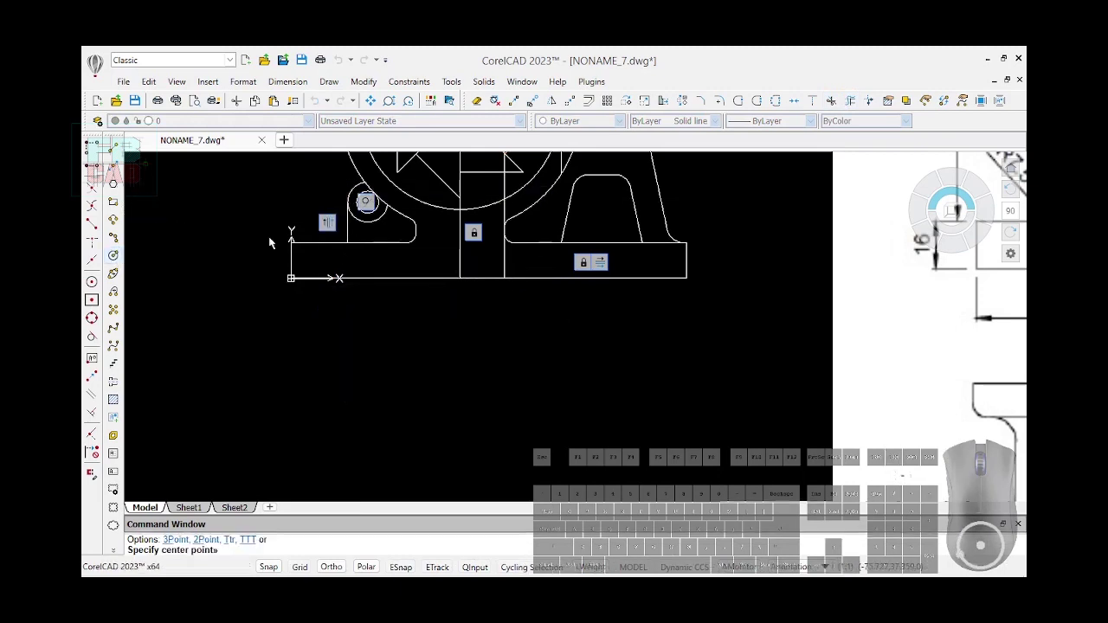
scroll(268, 240, down, 2)
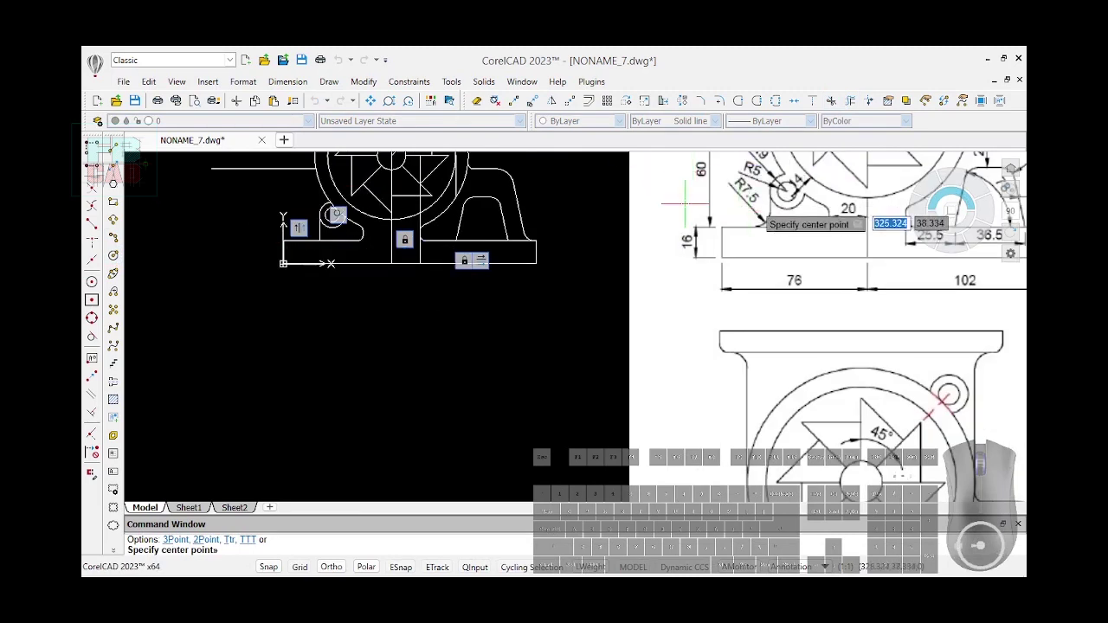
scroll(296, 227, up, 1)
scroll(296, 227, up, 1)
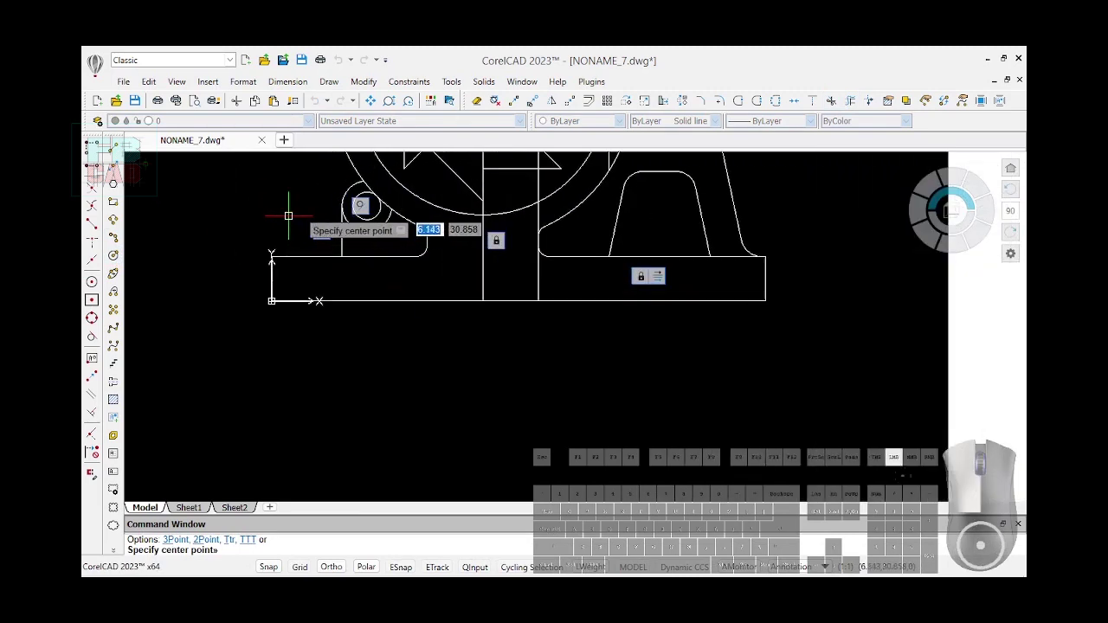
click(288, 215)
click(314, 238)
Add a radial dimensional constraint of 7.5 to the new circle left of the lug
text(DCRADIAL)
key(Return)
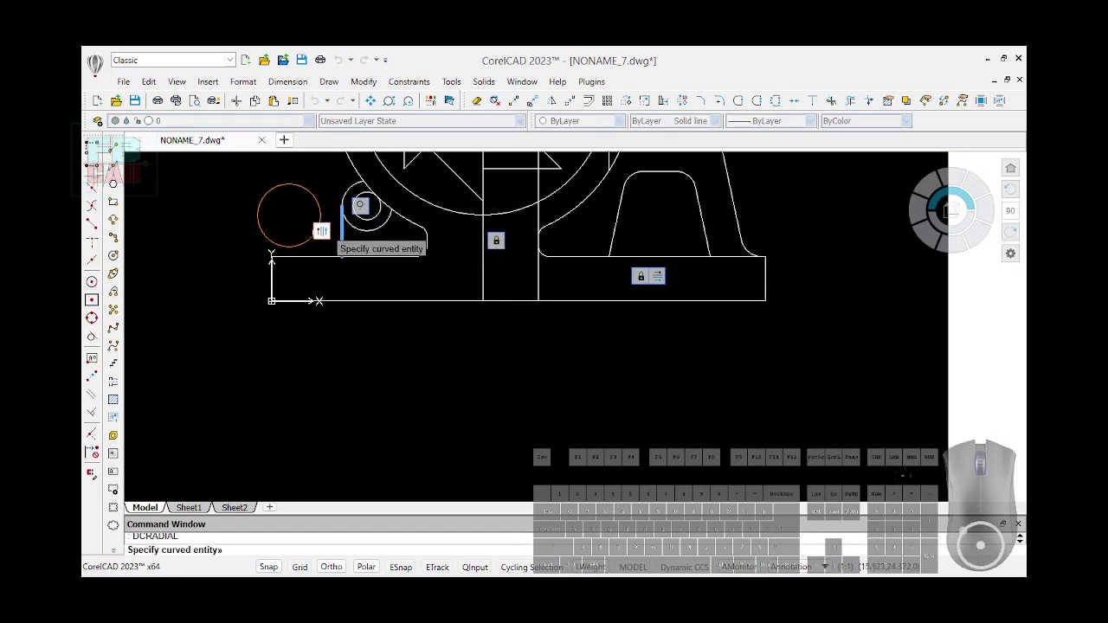
click(259, 211)
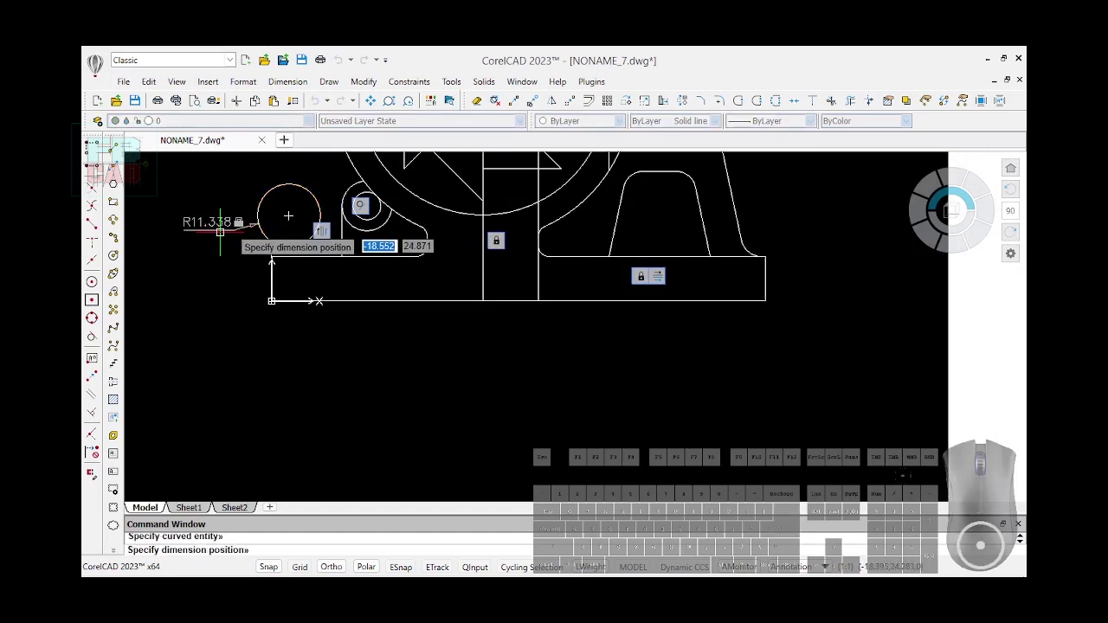
click(220, 232)
text(7.5)
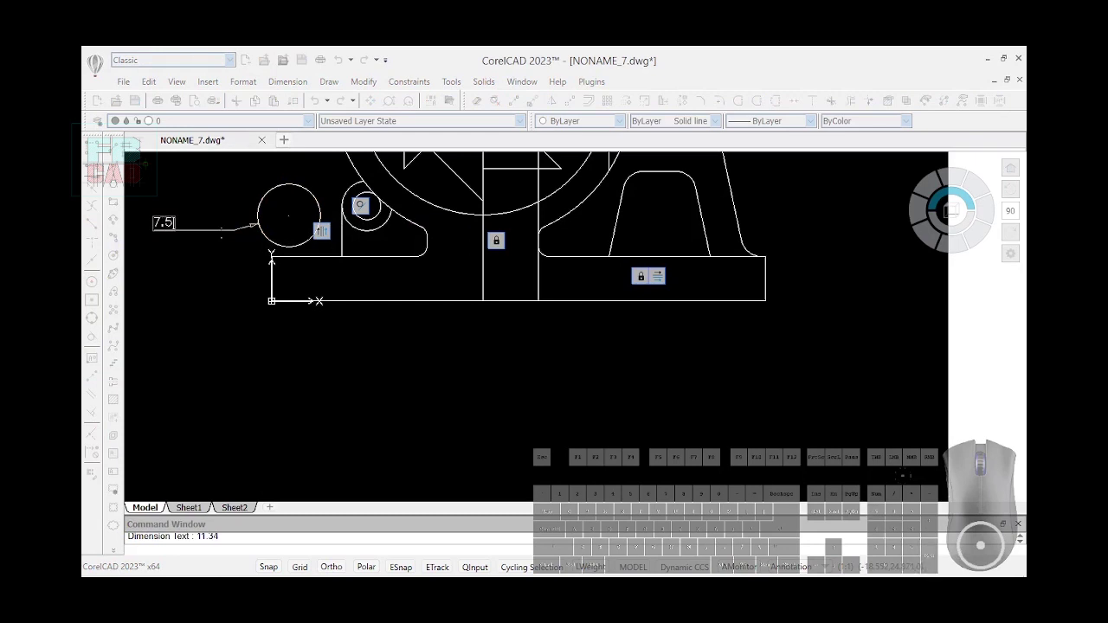
key(Return)
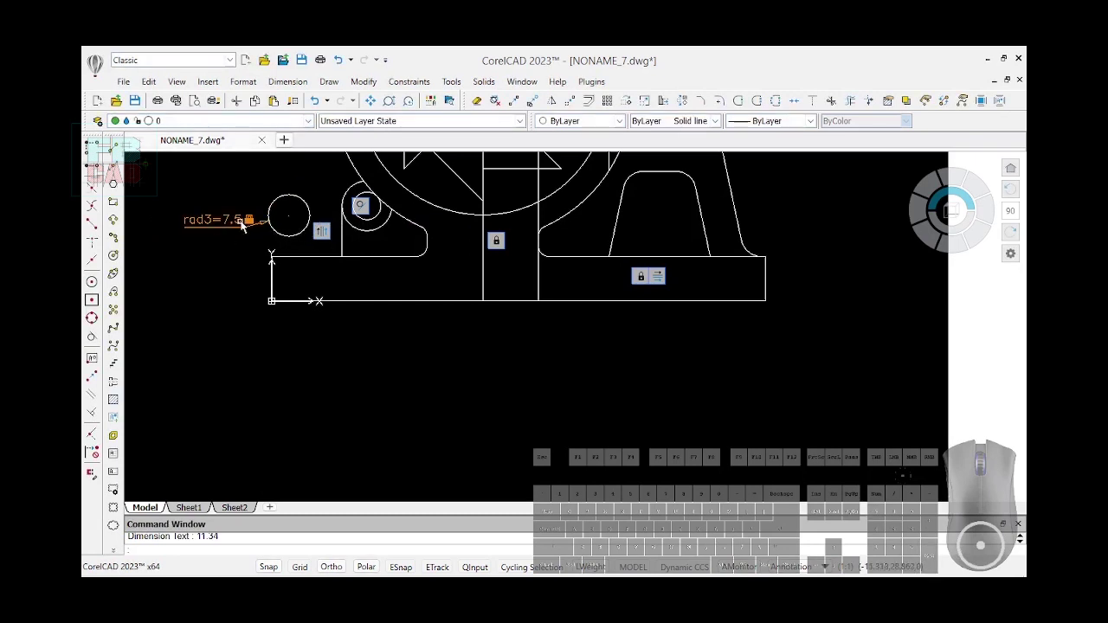
Make the R7.5 circle tangent to the base's top edge and to the lug's vertical line
text(GCTANGENT)
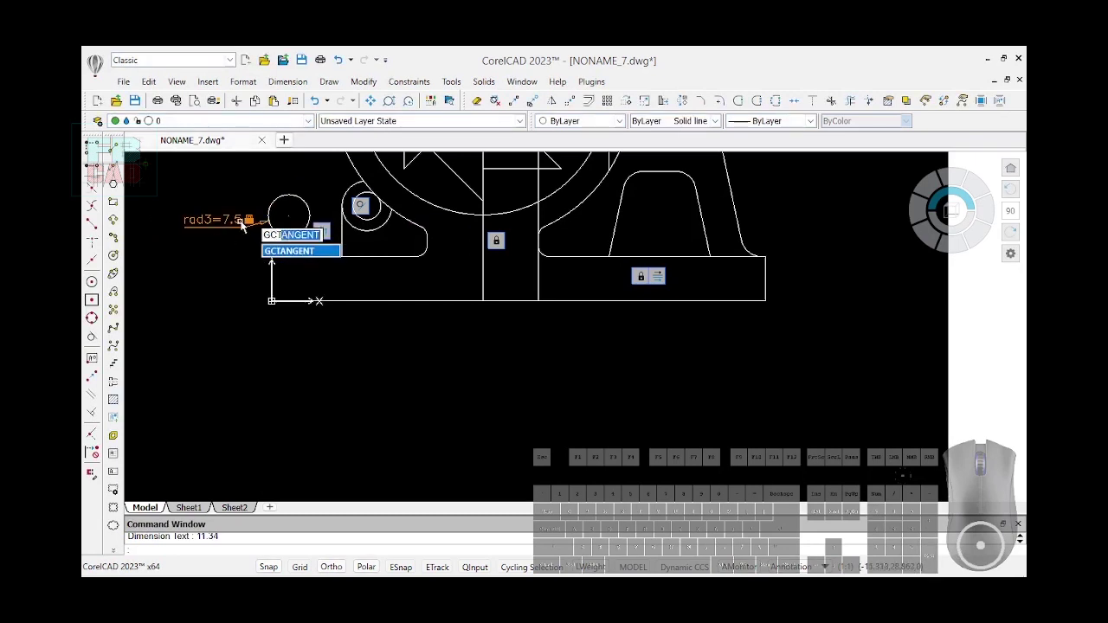
key(Return)
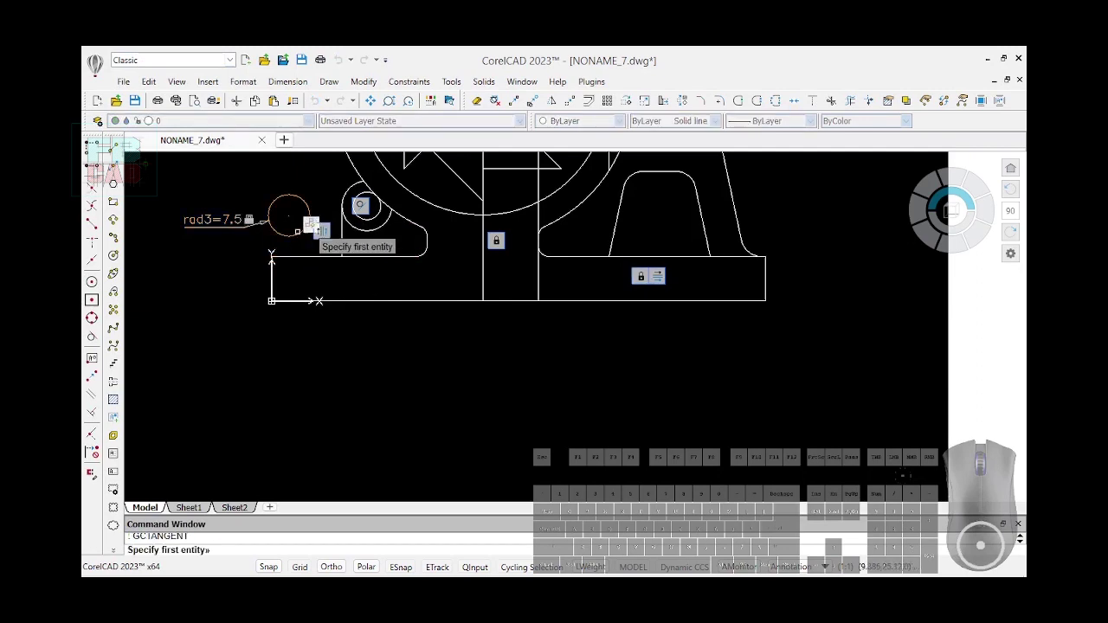
click(305, 256)
click(298, 233)
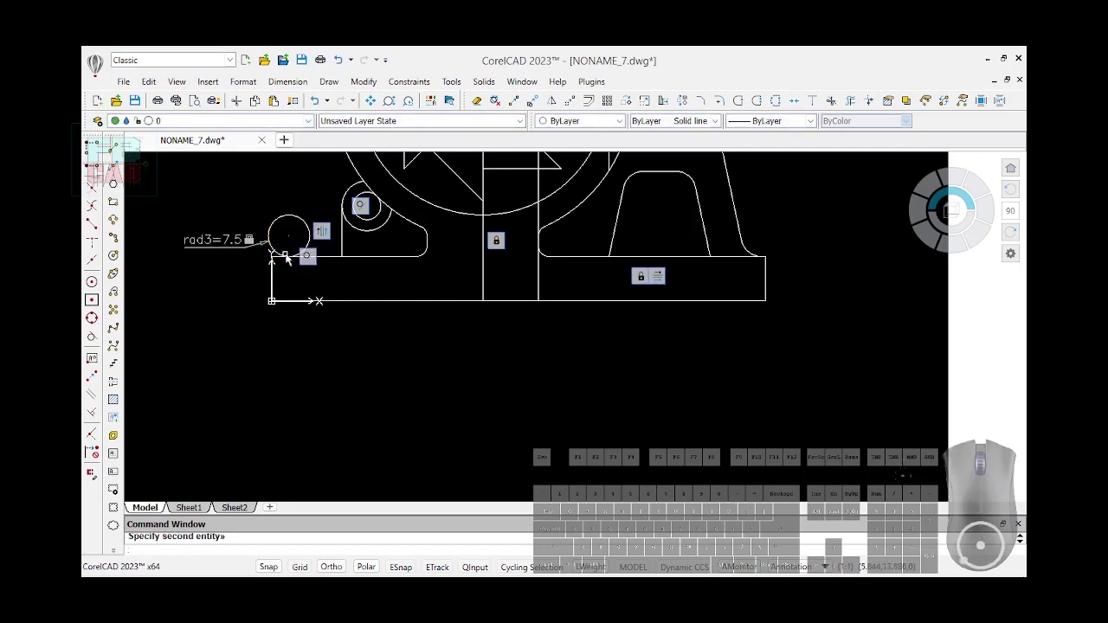
key(Return)
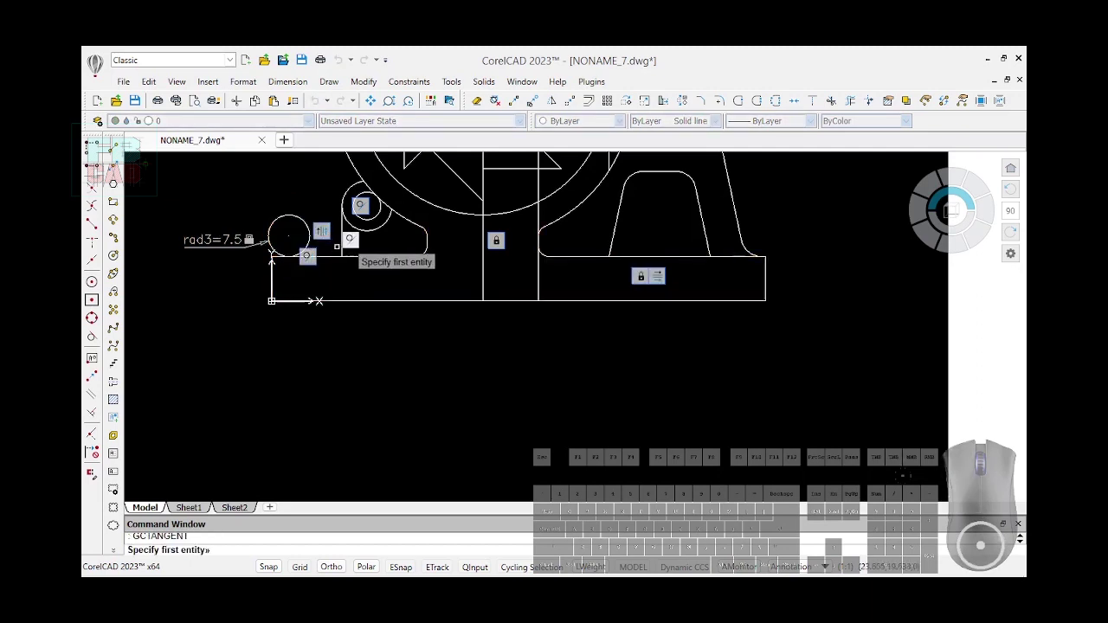
click(343, 240)
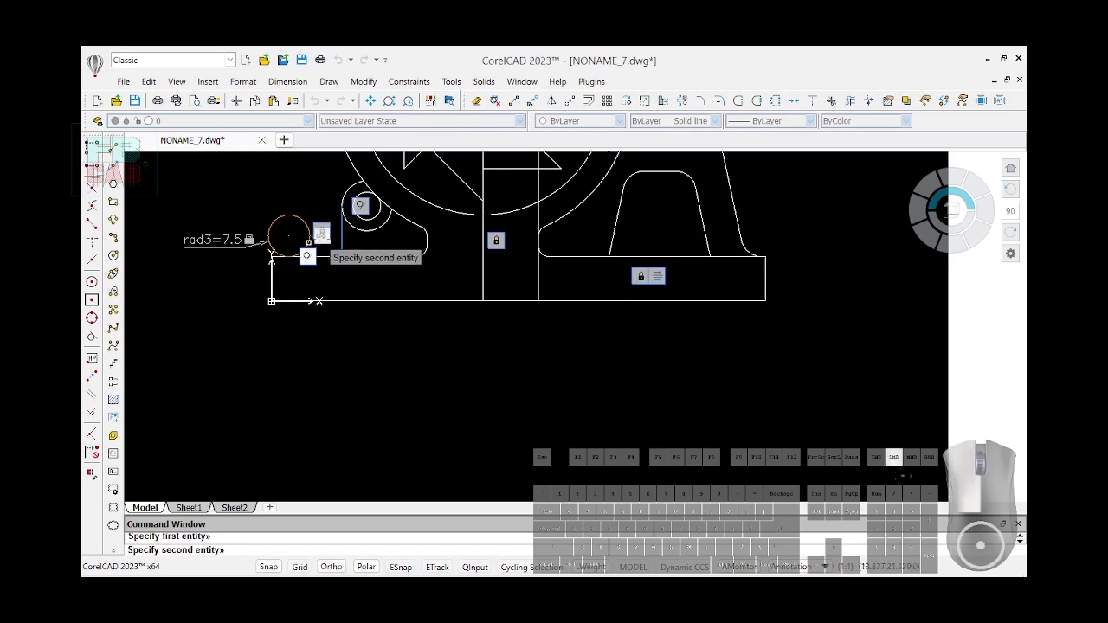
click(308, 243)
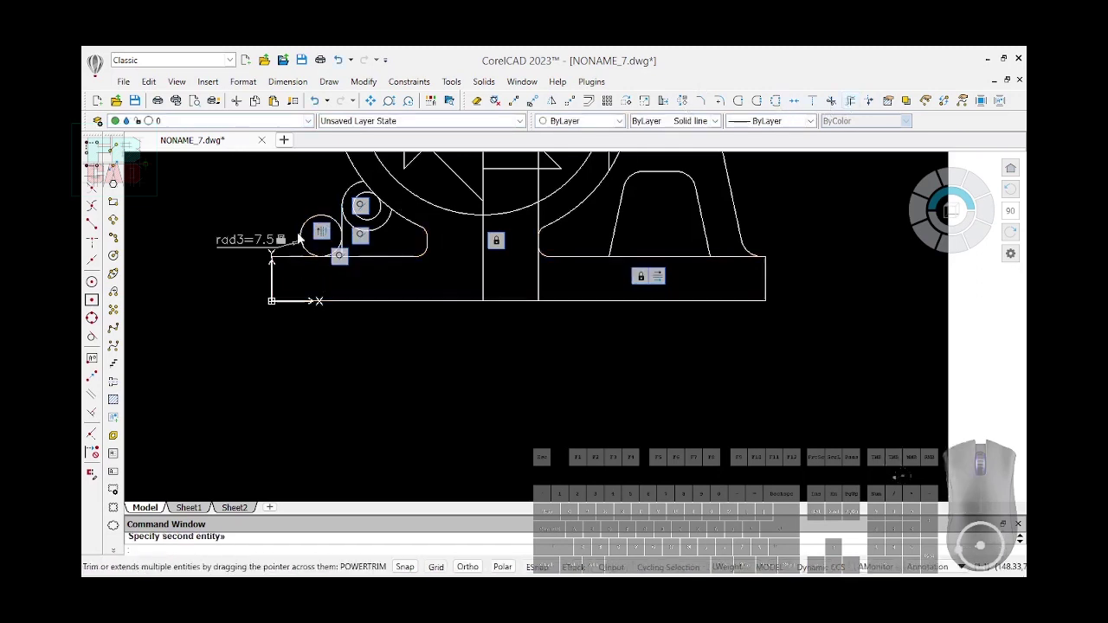
Power-trim the R7.5 circle and the vertical line's lower end, leaving only the rounding between lug and base
click(683, 101)
scroll(318, 252, up, 1)
scroll(319, 252, up, 4)
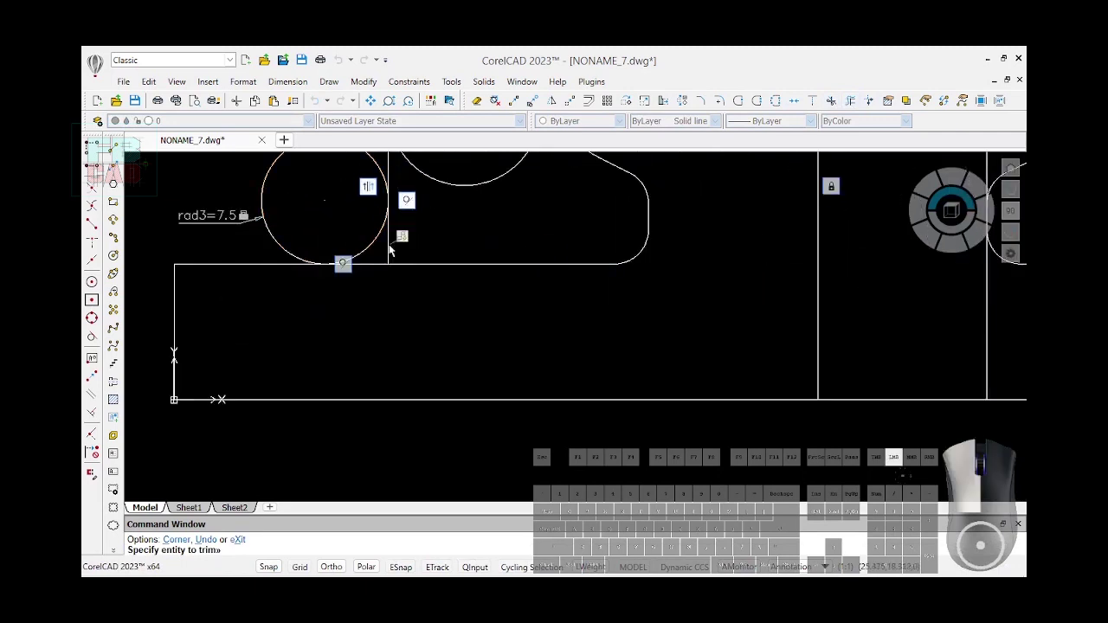
scroll(381, 253, down, 3)
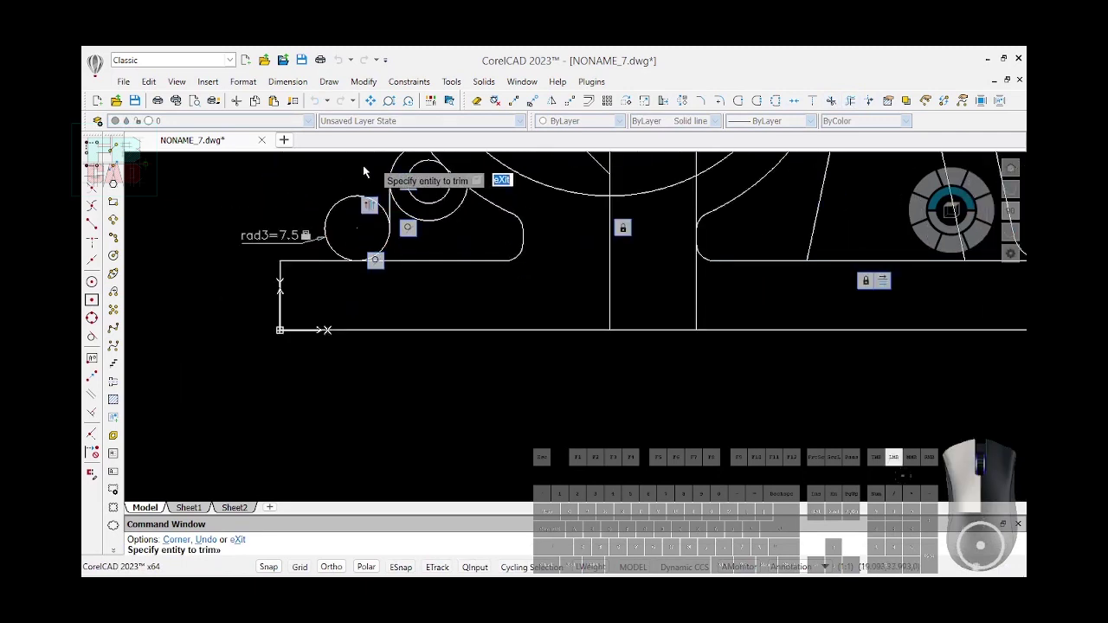
scroll(338, 279, down, 4)
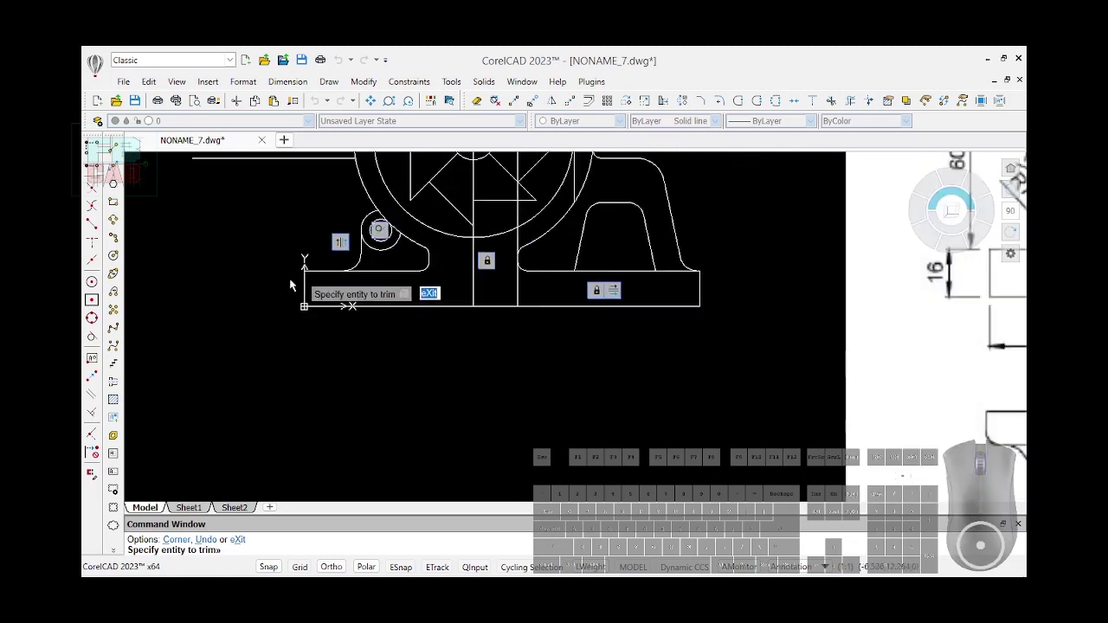
Hide all constraint icons in the drawing
click(408, 82)
mouse_move(459, 115)
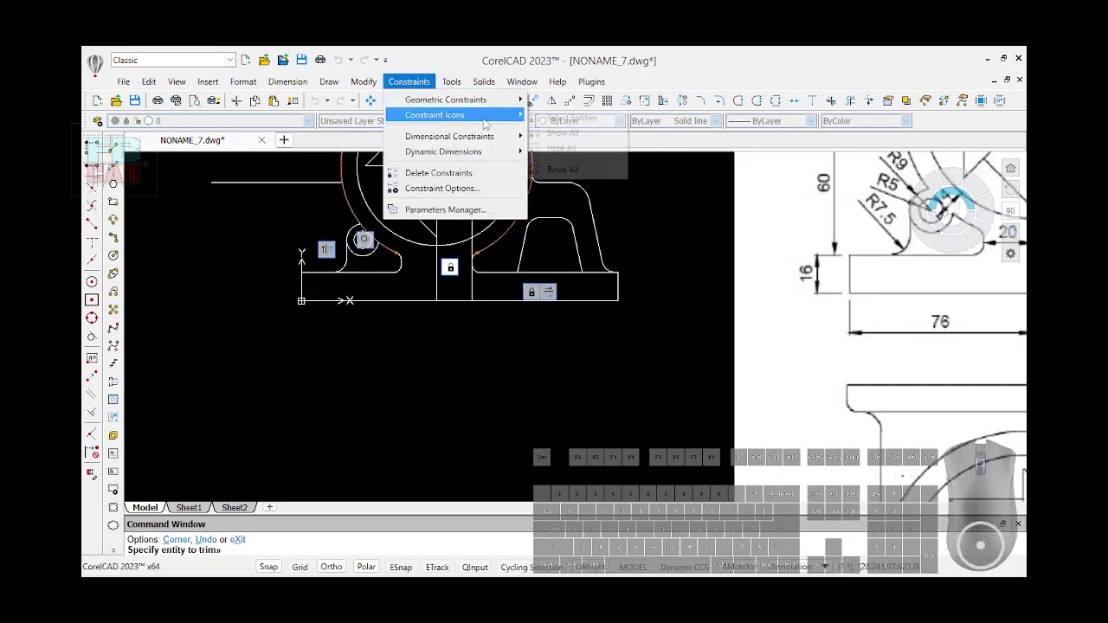
click(575, 155)
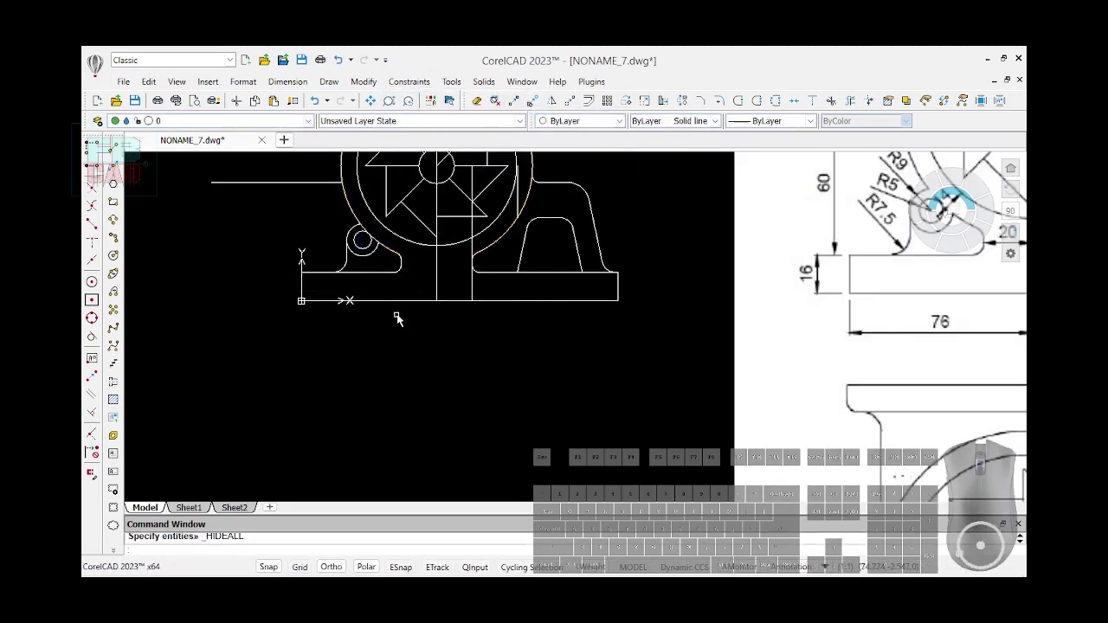
Compare the lower-left lug and the rest of the housing with the dimensioned reference drawing
scroll(298, 300, down, 1)
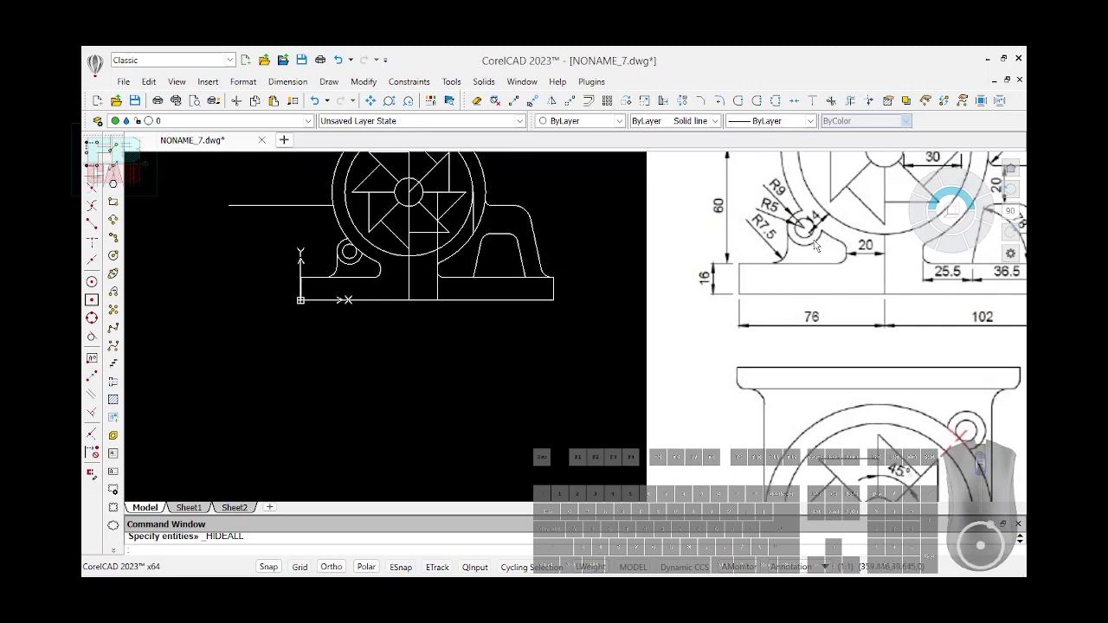
scroll(633, 260, up, 3)
scroll(632, 256, down, 4)
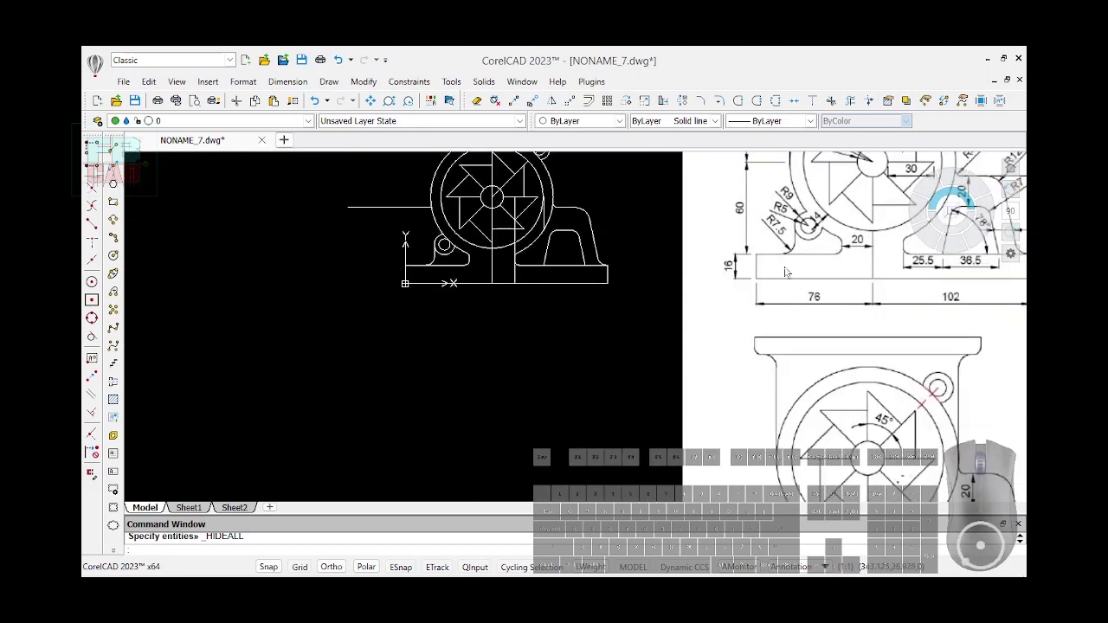
scroll(760, 296, down, 1)
scroll(819, 237, up, 3)
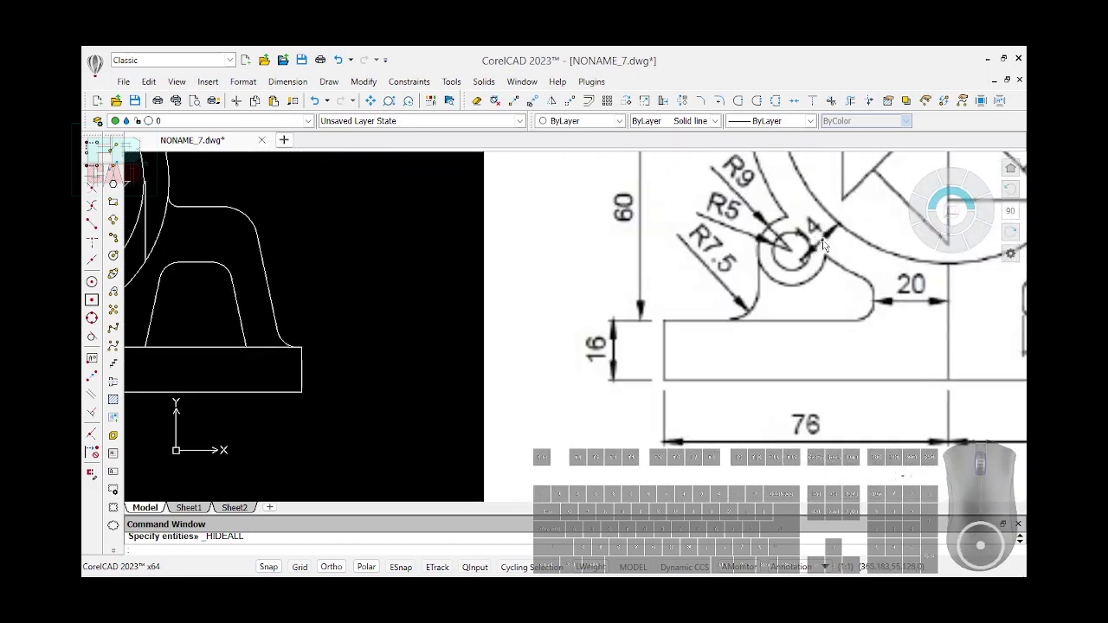
scroll(818, 247, down, 5)
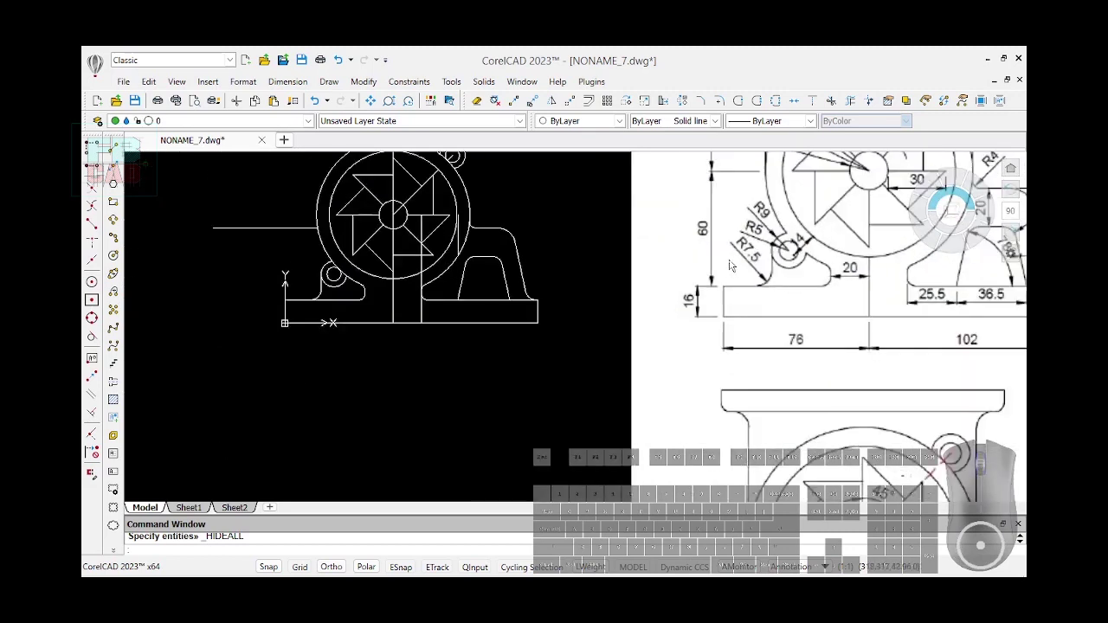
scroll(832, 192, up, 4)
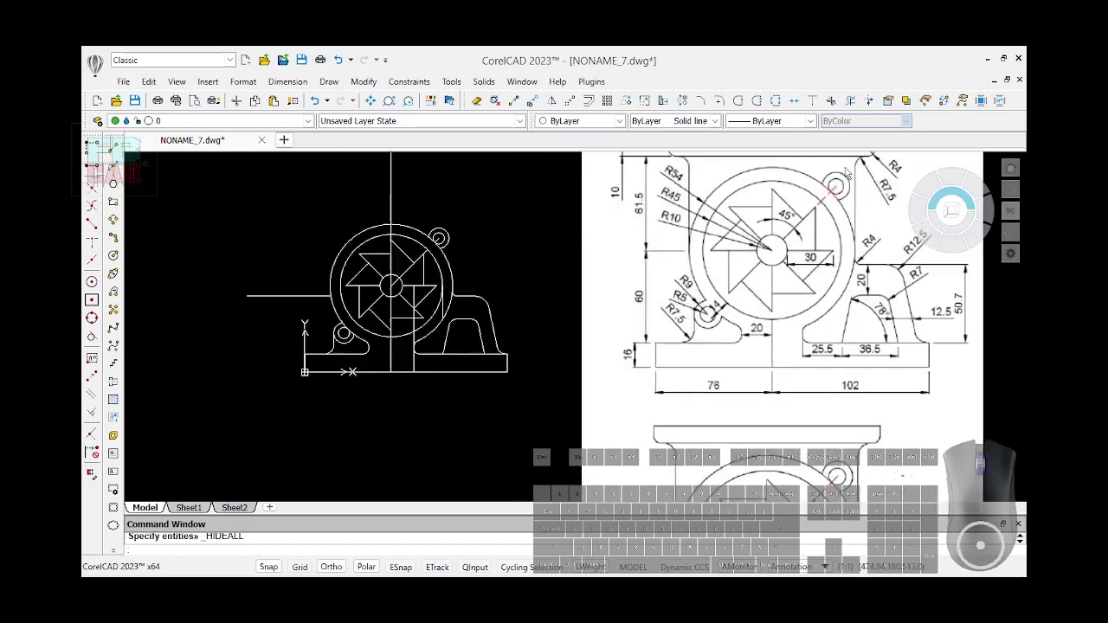
scroll(844, 200, down, 2)
scroll(675, 239, down, 1)
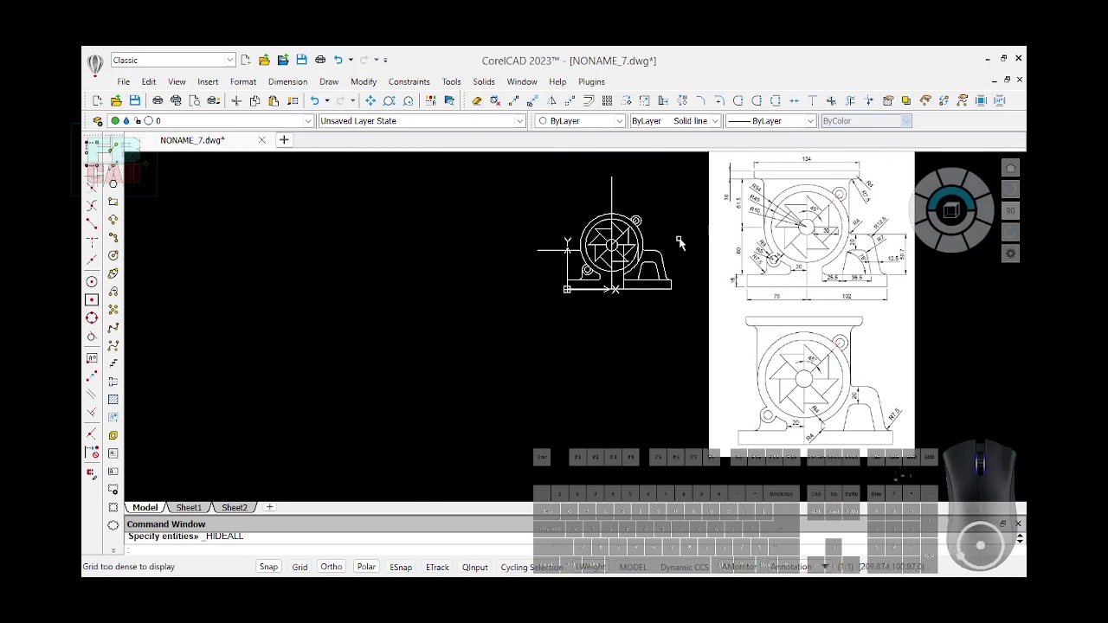
scroll(631, 259, up, 2)
scroll(574, 249, up, 2)
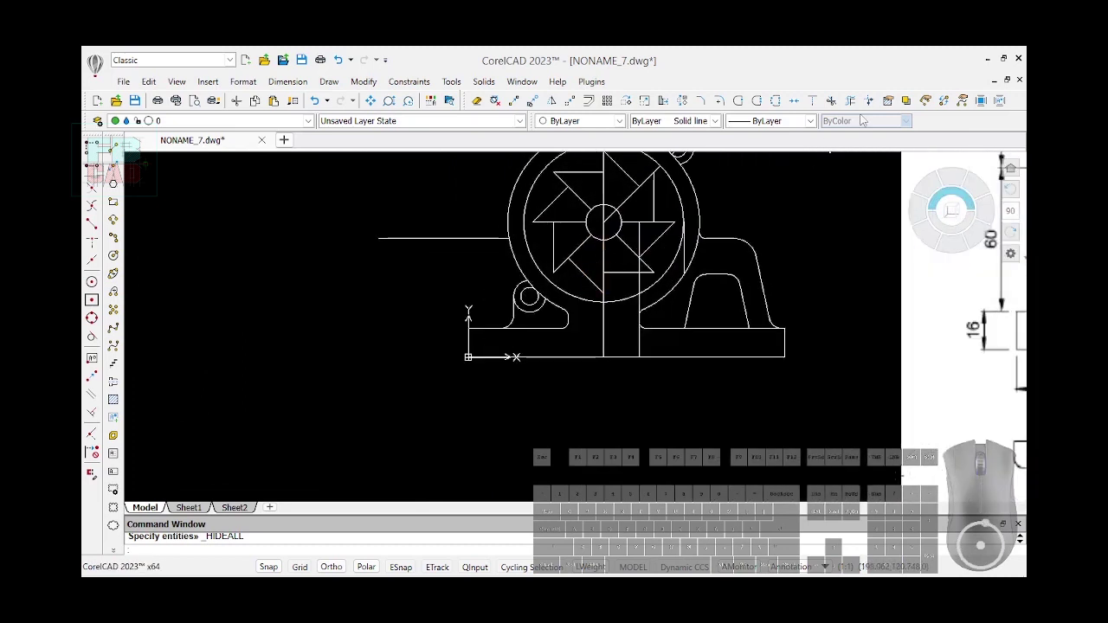
Power-trim the short arc segment where the lower-left lug's outer circle meets the housing circle
scroll(515, 333, up, 2)
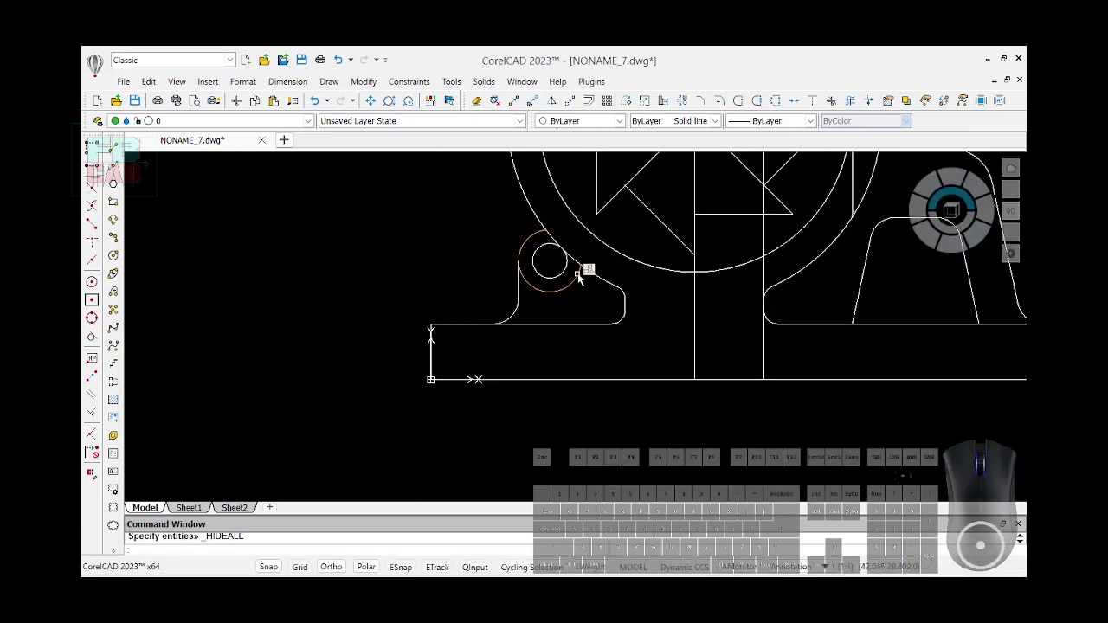
drag(574, 253, 581, 268)
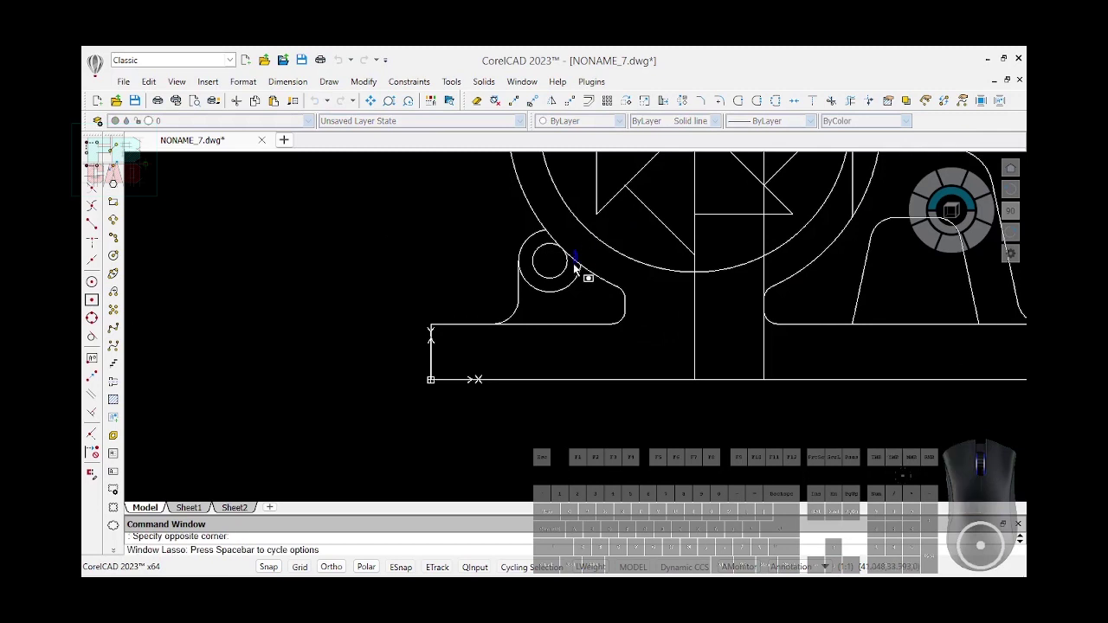
key(Delete)
click(851, 101)
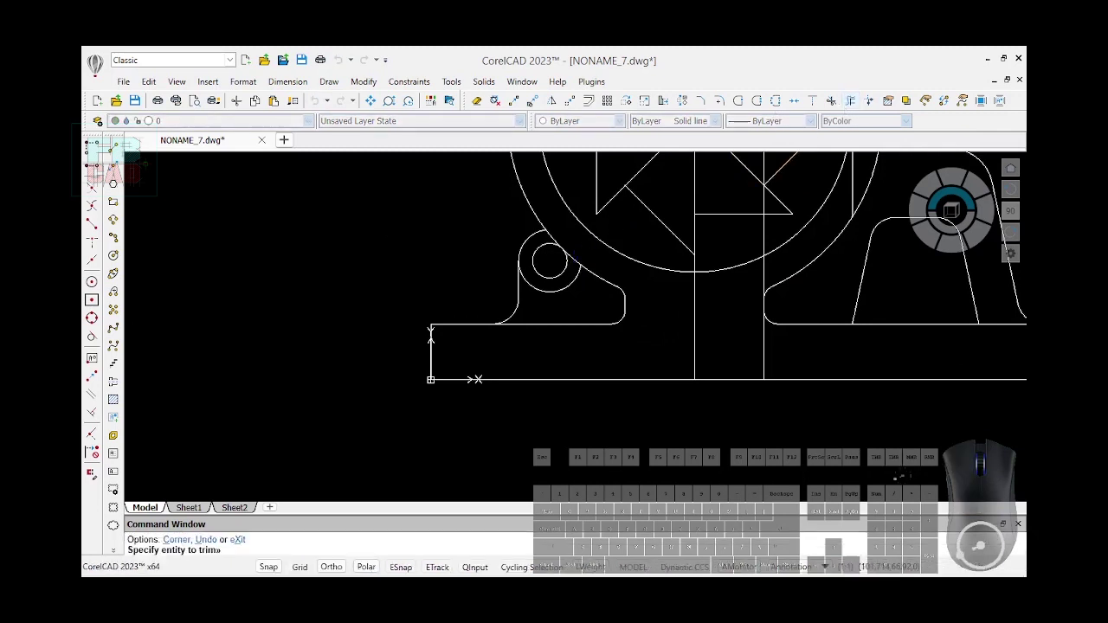
click(573, 262)
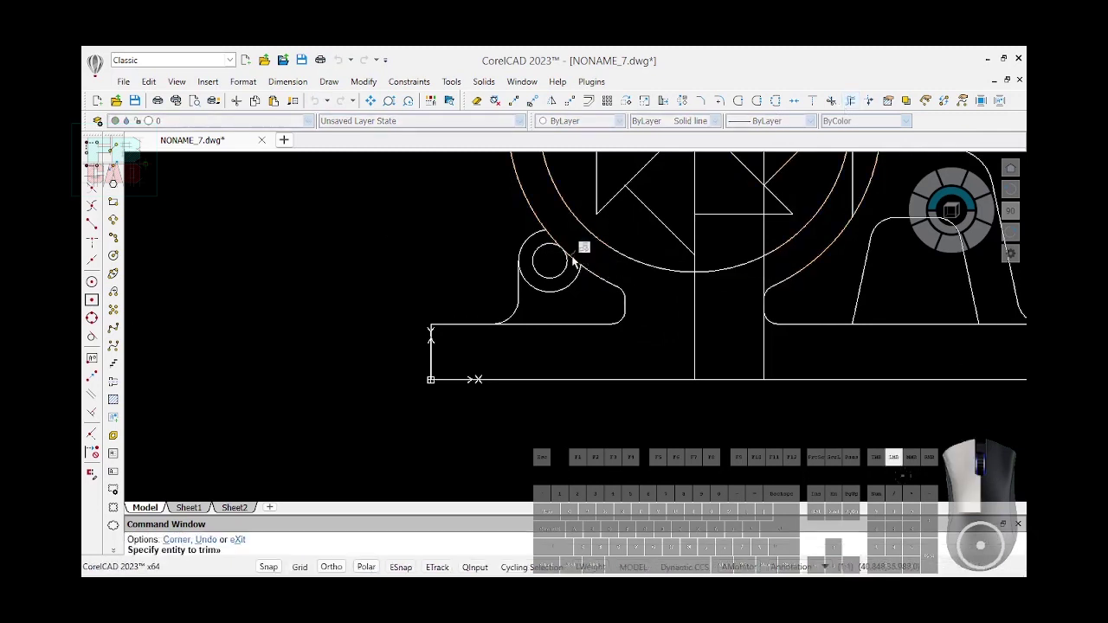
click(567, 227)
scroll(399, 310, down, 5)
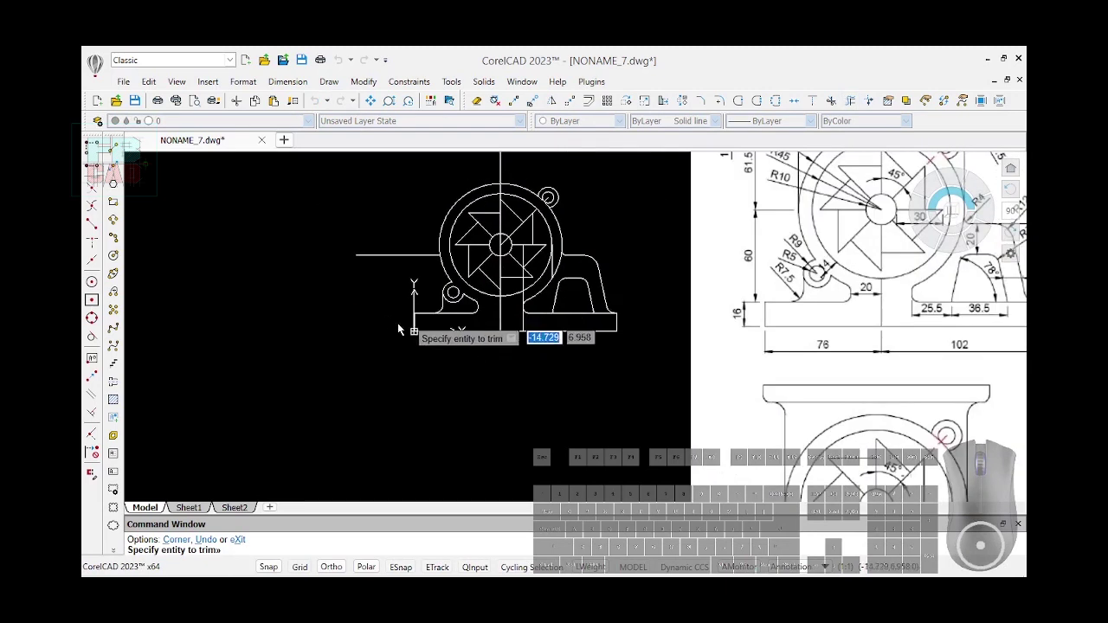
Lengthen the horizontal line on the housing's left side farther outward with Power Trim
scroll(382, 384, down, 2)
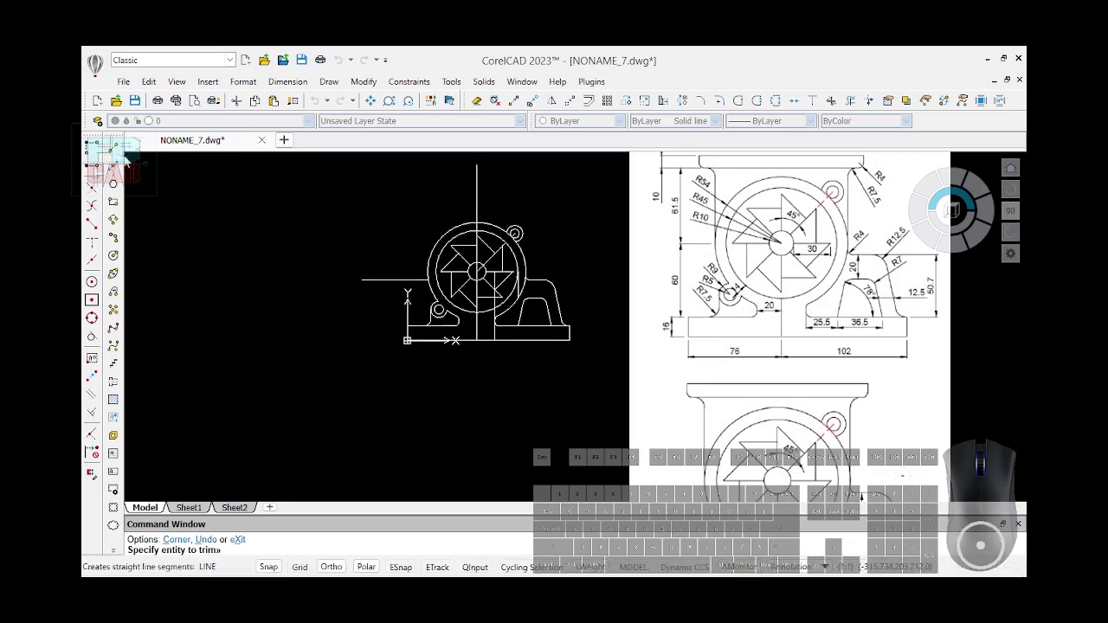
click(371, 282)
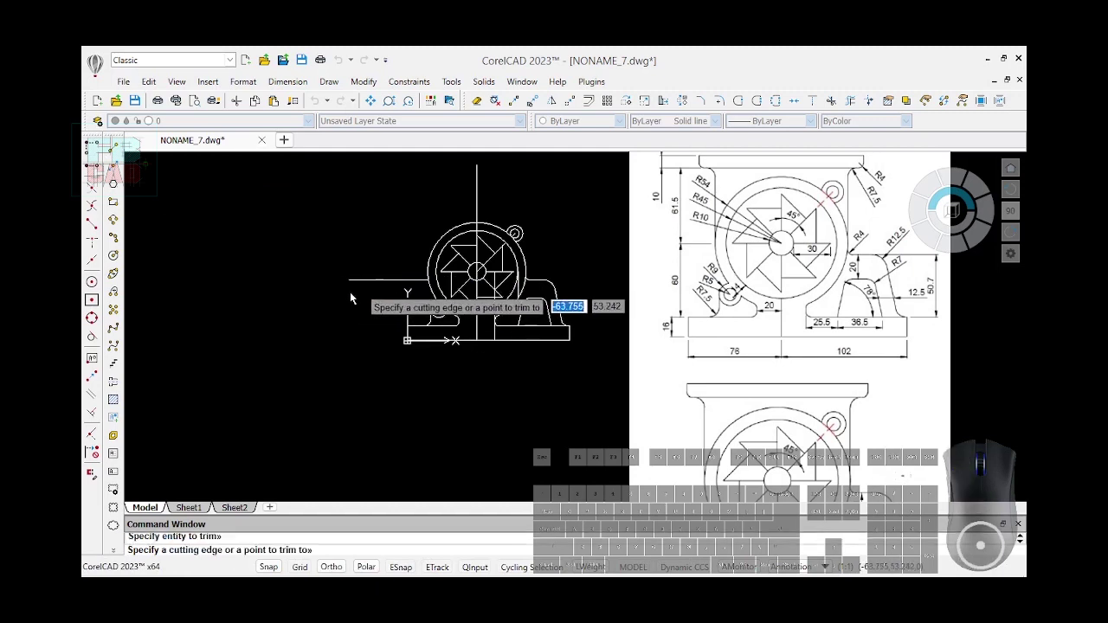
click(256, 275)
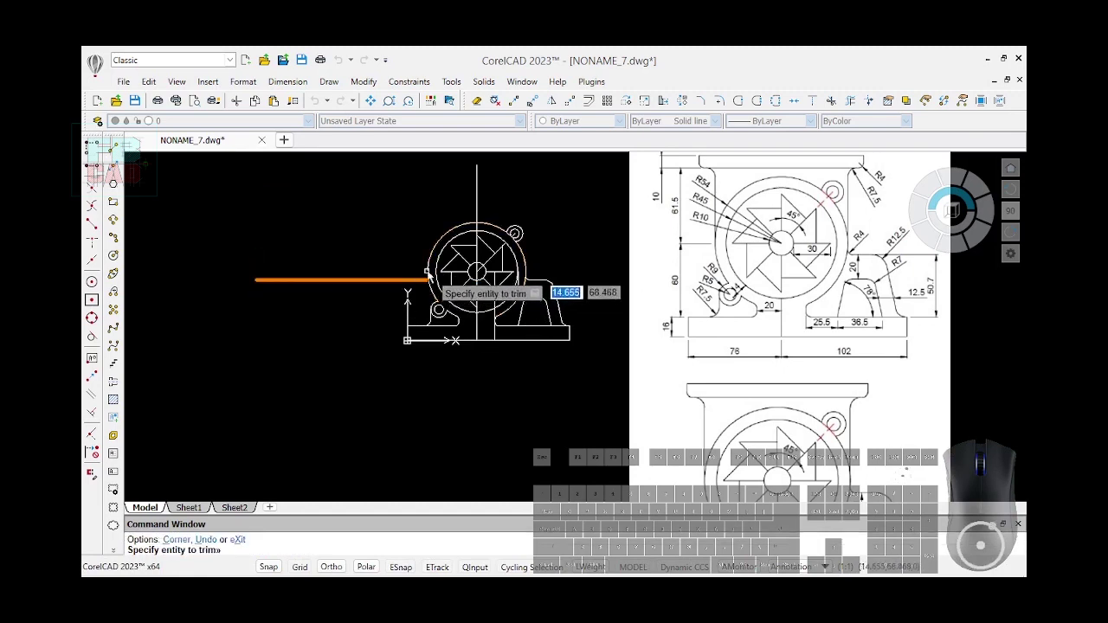
Delete the long horizontal construction line that extends outward from the housing's left side
click(477, 101)
click(379, 282)
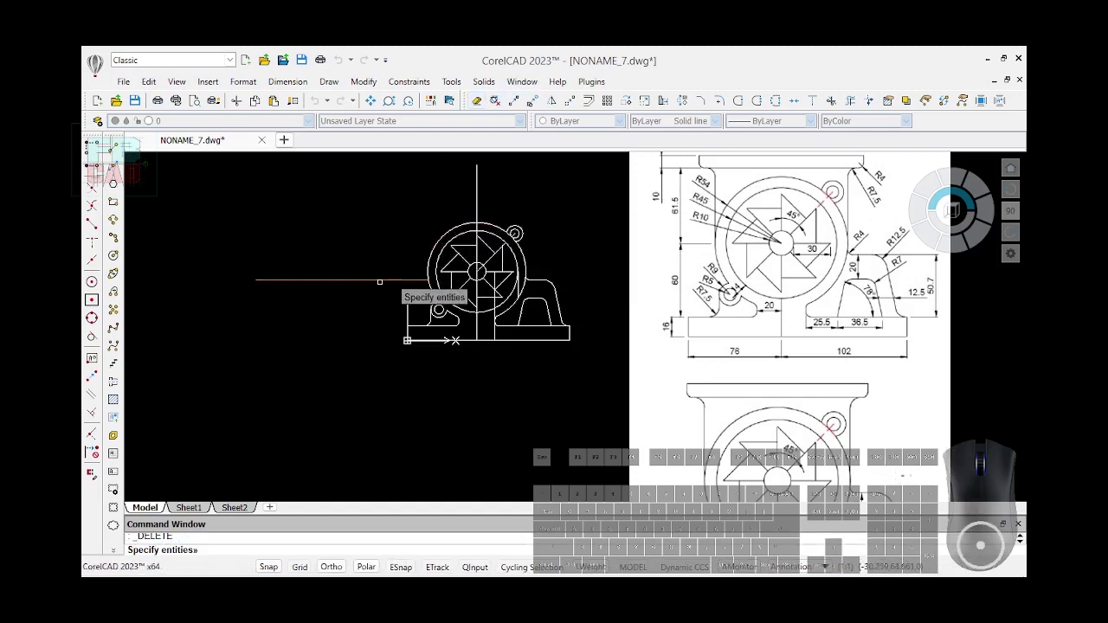
key(Return)
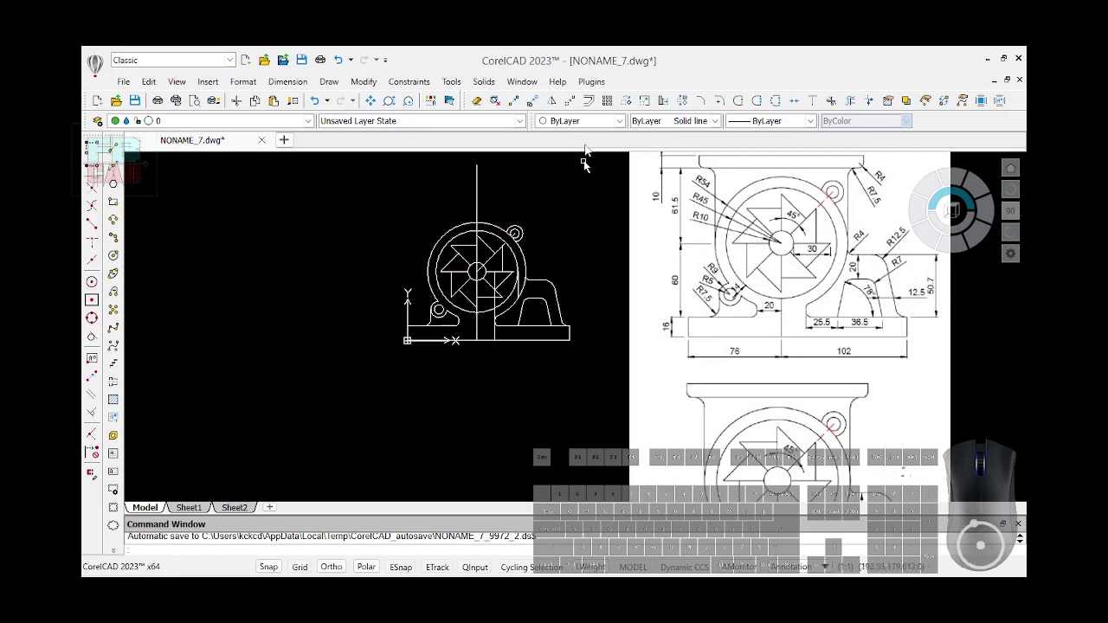
Offset the vertical centre line 54 to its left and right to form the housing's side lines
click(589, 101)
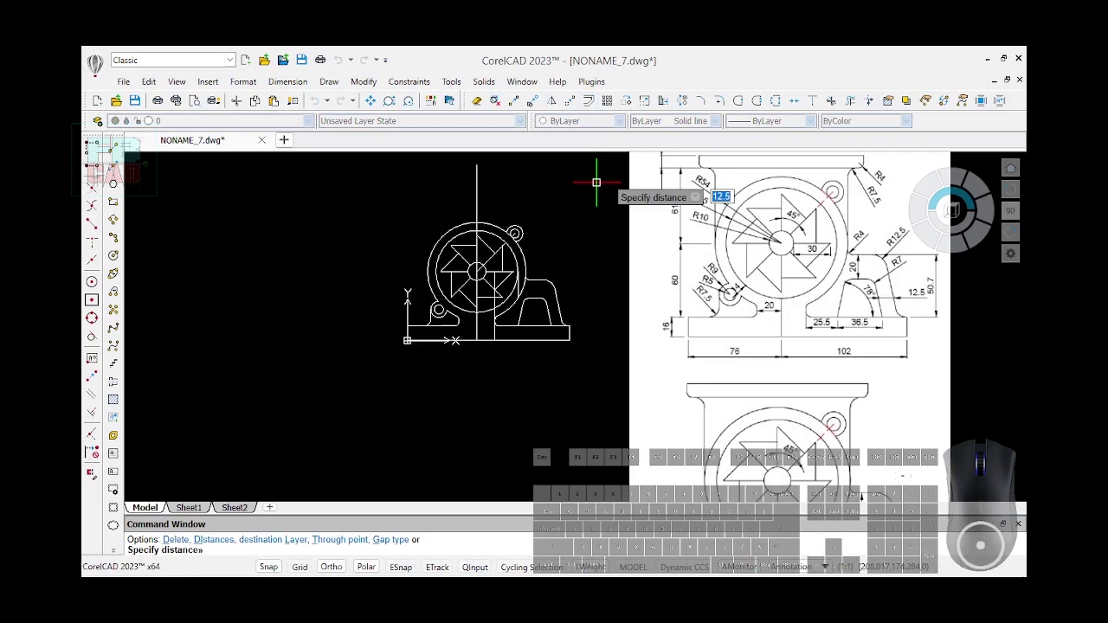
text(54)
key(Return)
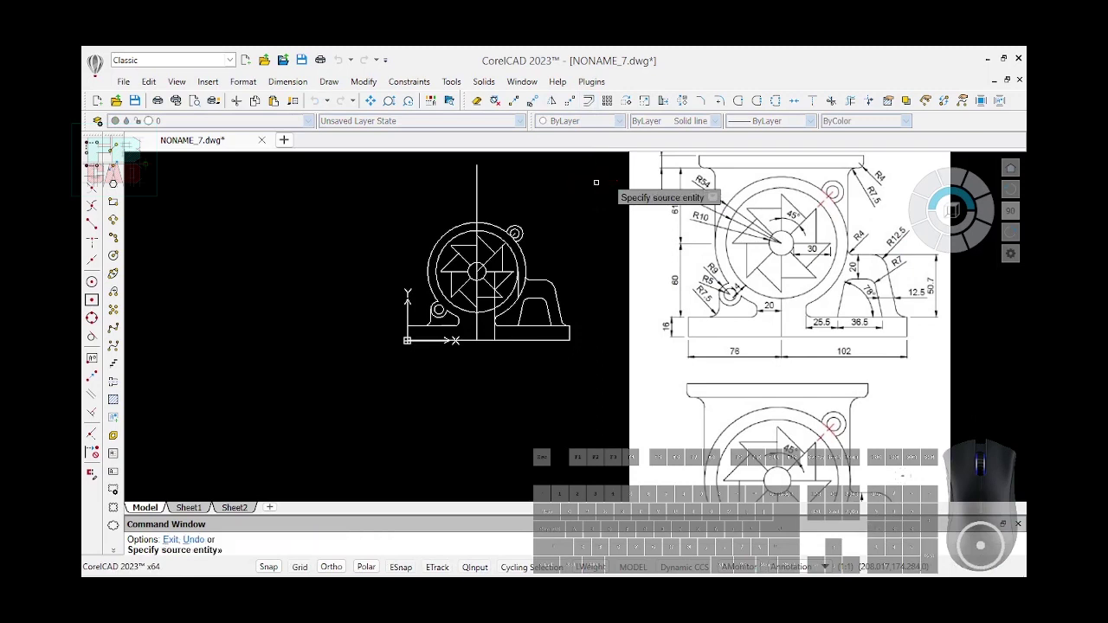
click(468, 218)
click(418, 217)
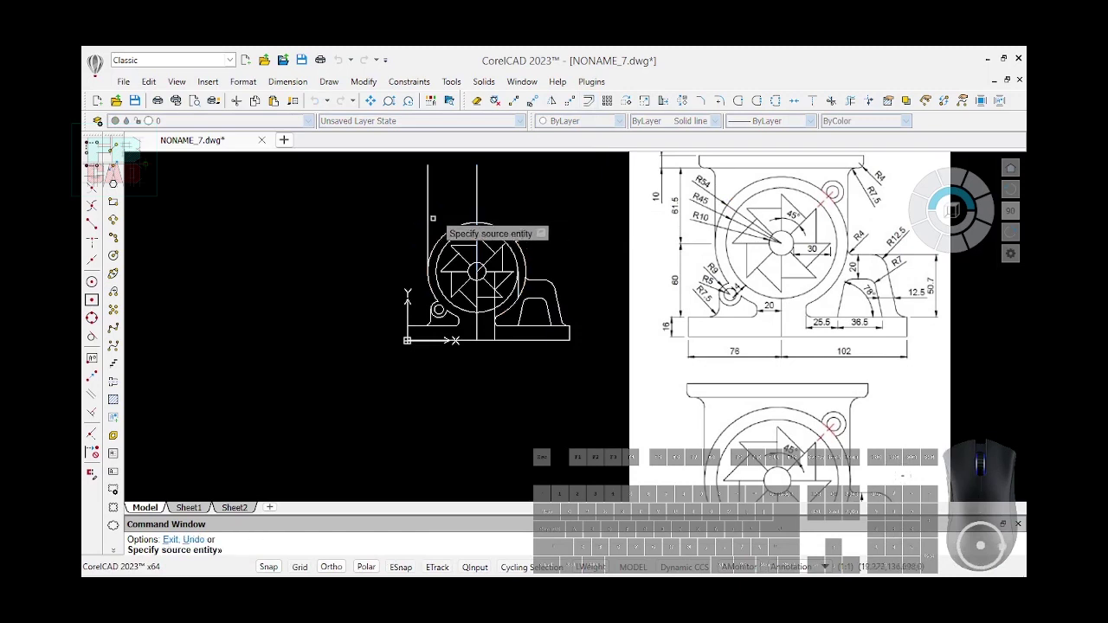
click(477, 206)
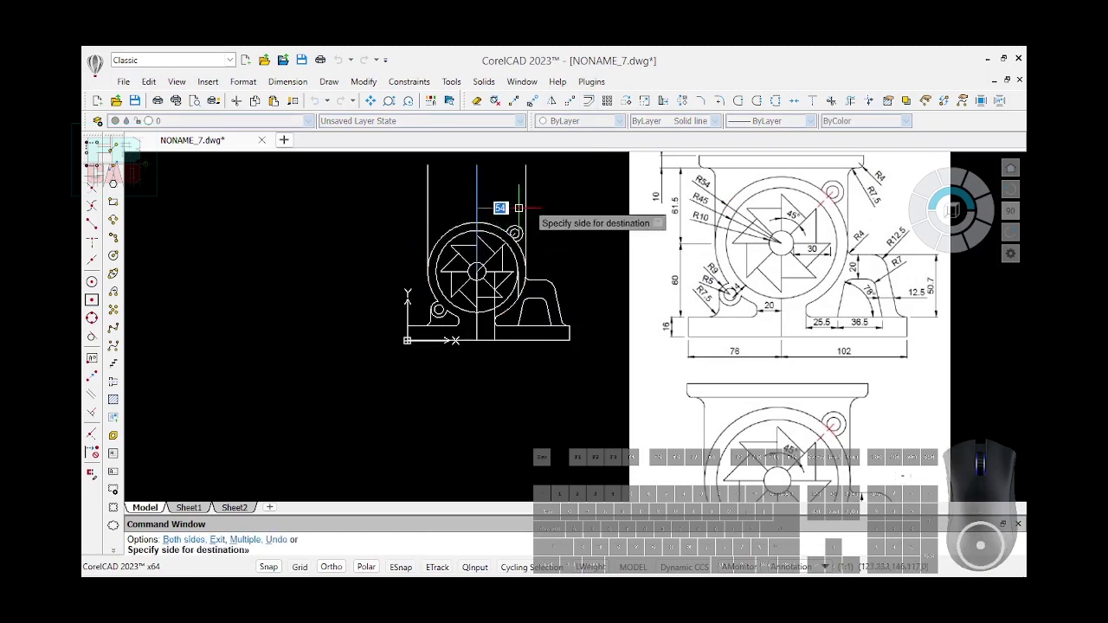
click(519, 207)
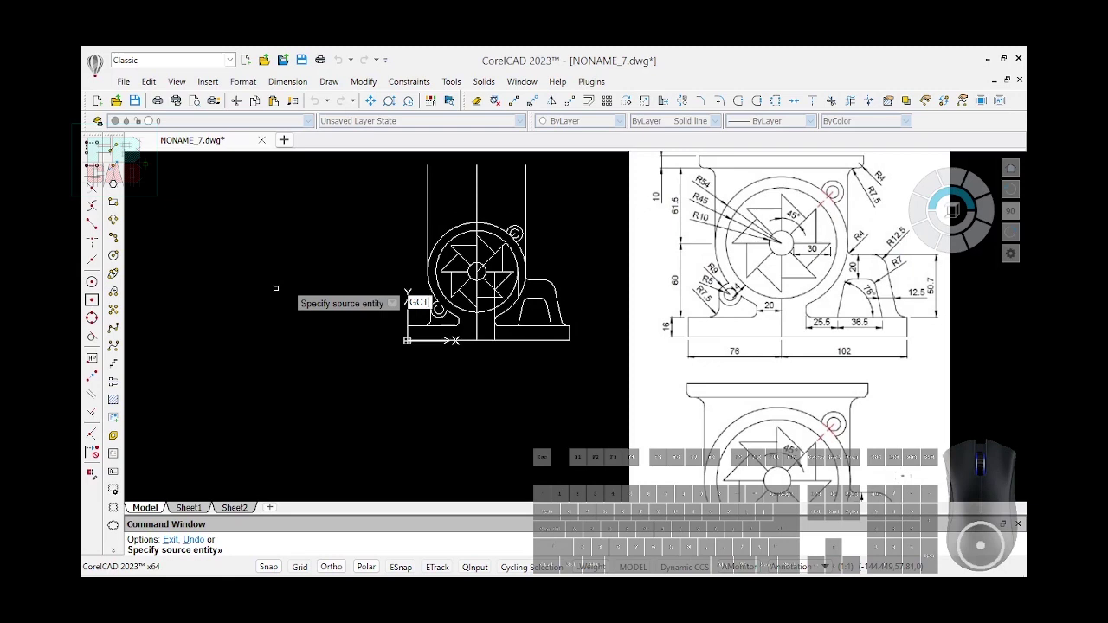
key(Return)
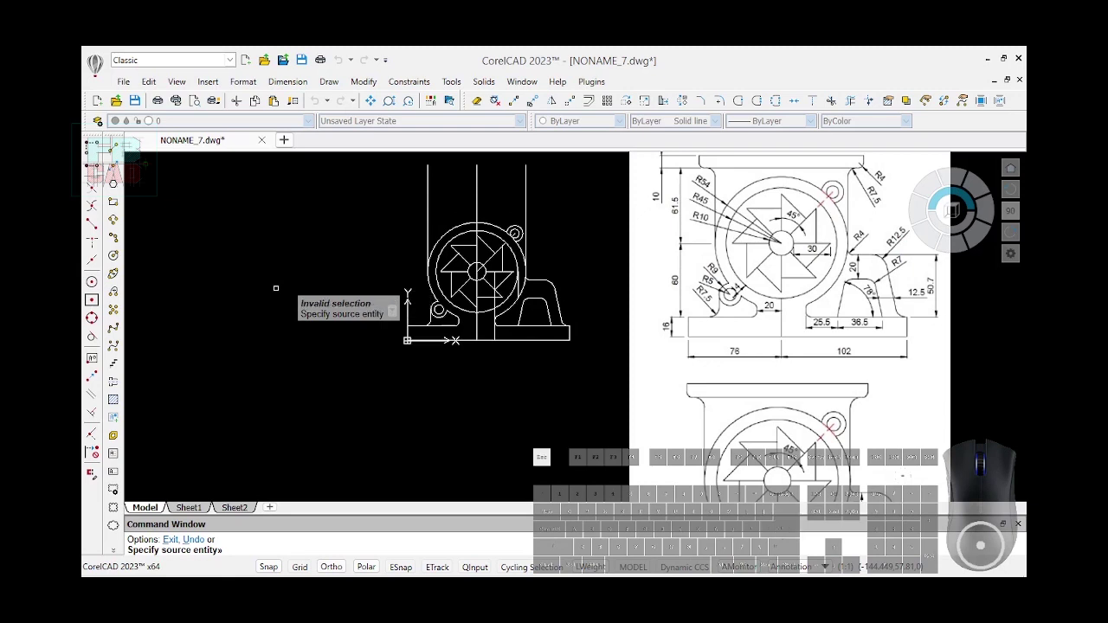
key(Escape)
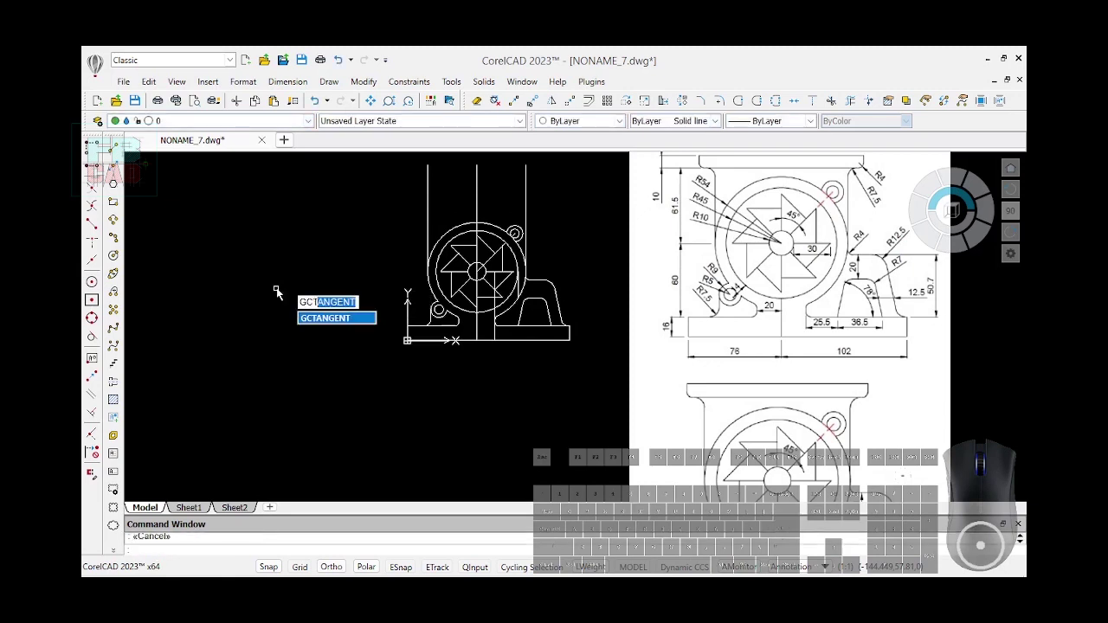
Apply tangent constraints between the outer housing circle and both the left and right vertical side lines
text(GCT)
key(Return)
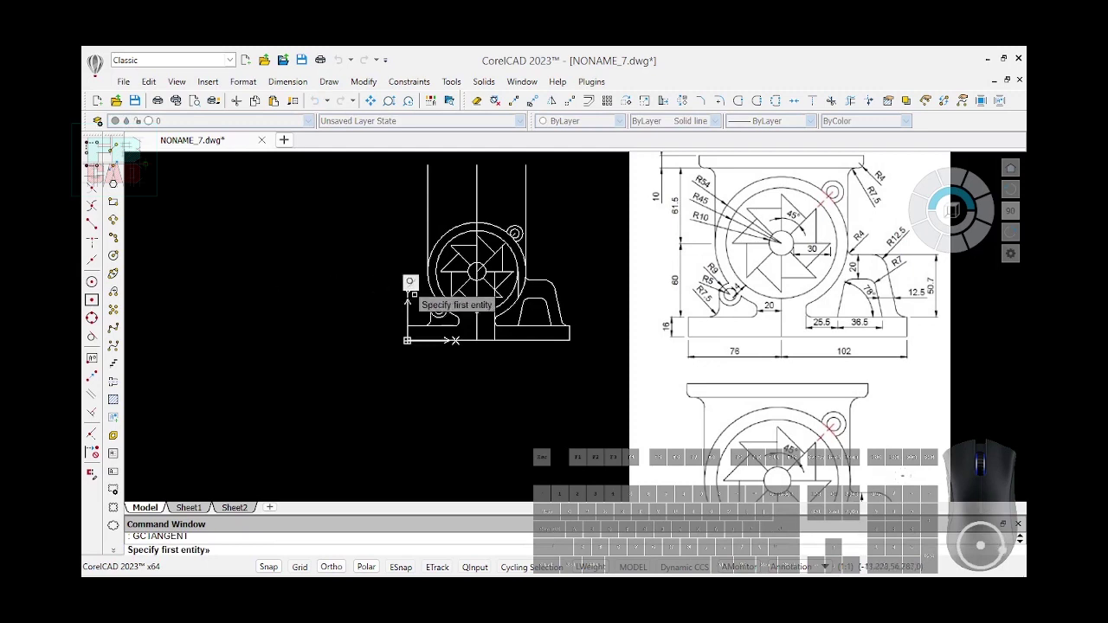
click(438, 275)
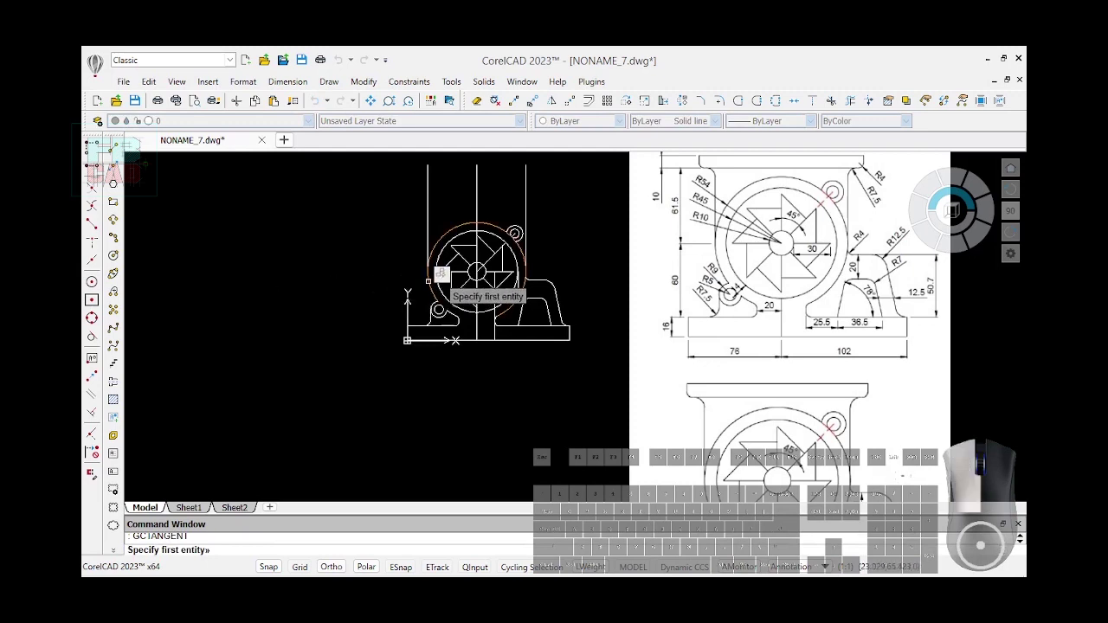
click(439, 234)
click(420, 331)
key(Return)
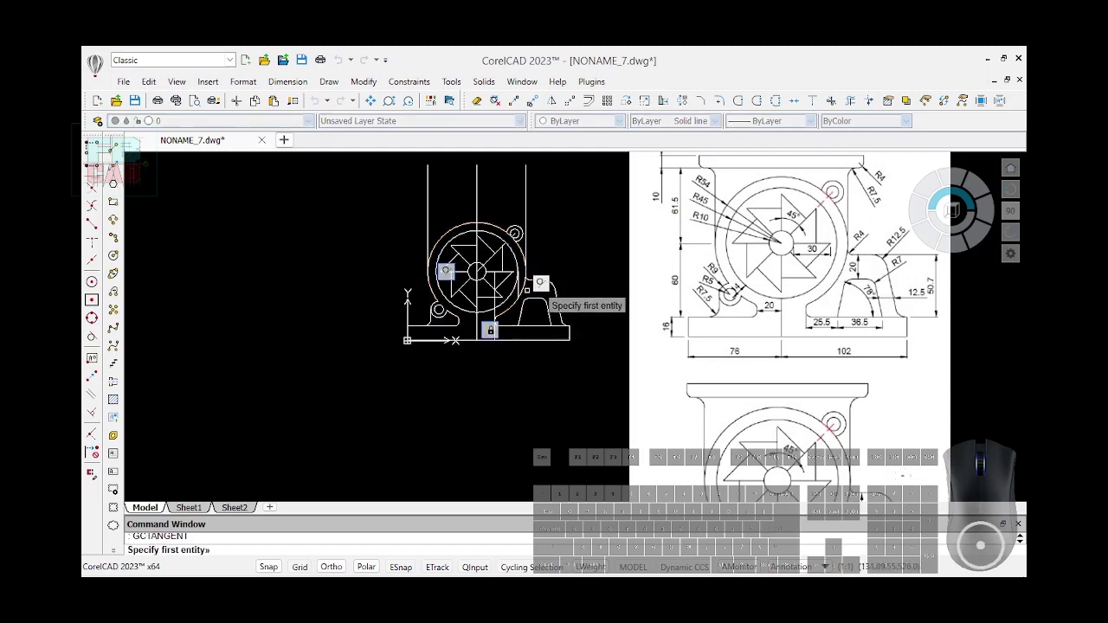
click(524, 287)
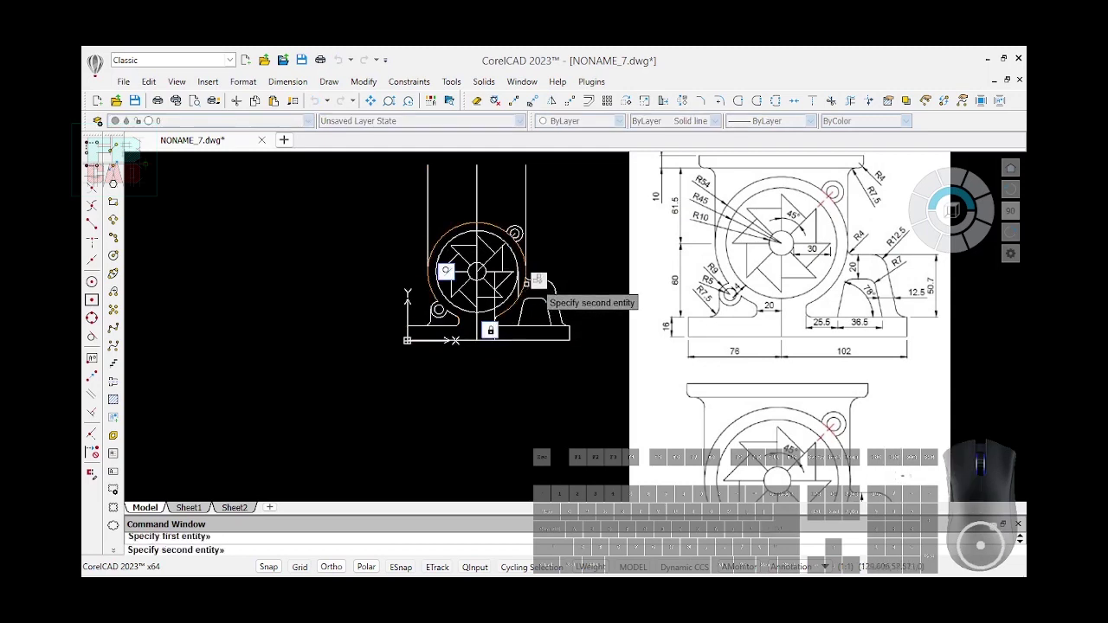
click(524, 210)
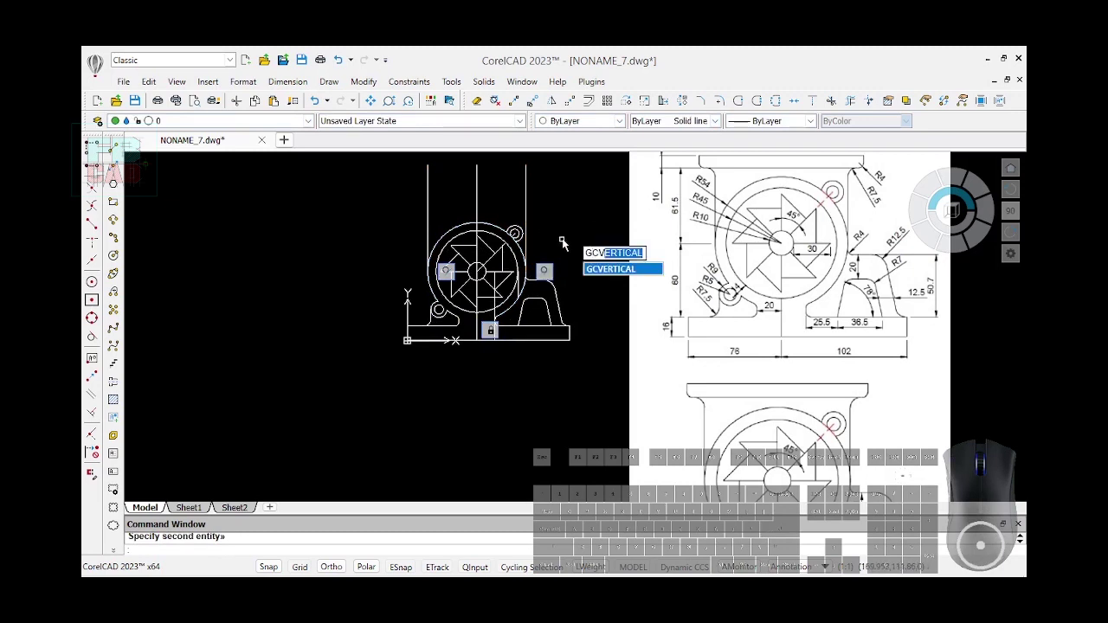
Apply vertical constraints to the right and left side lines of the housing
key(Return)
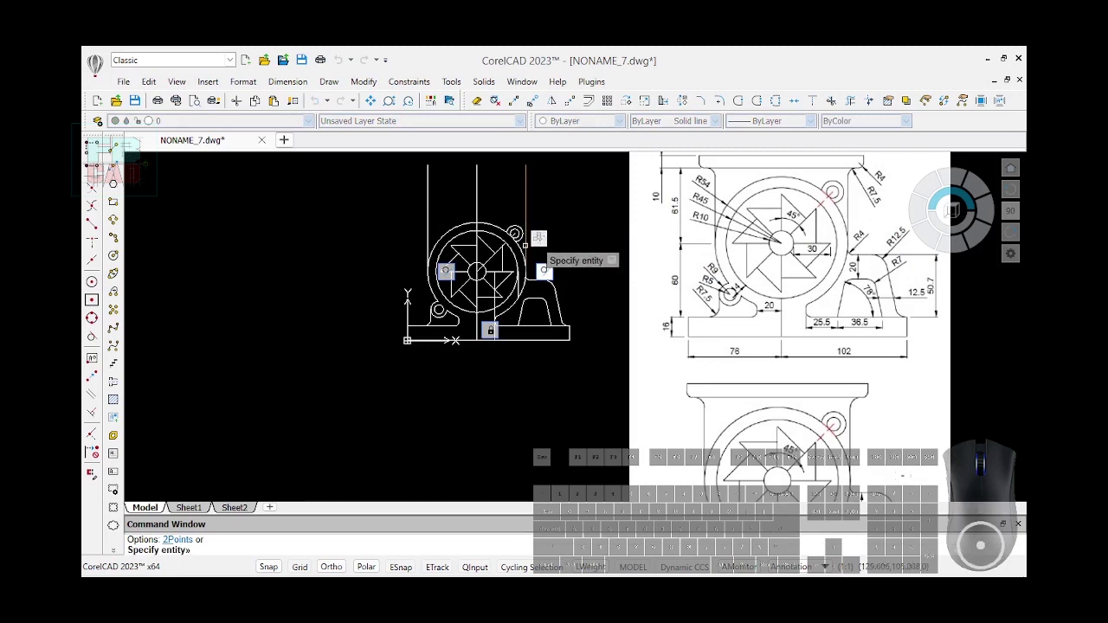
click(525, 248)
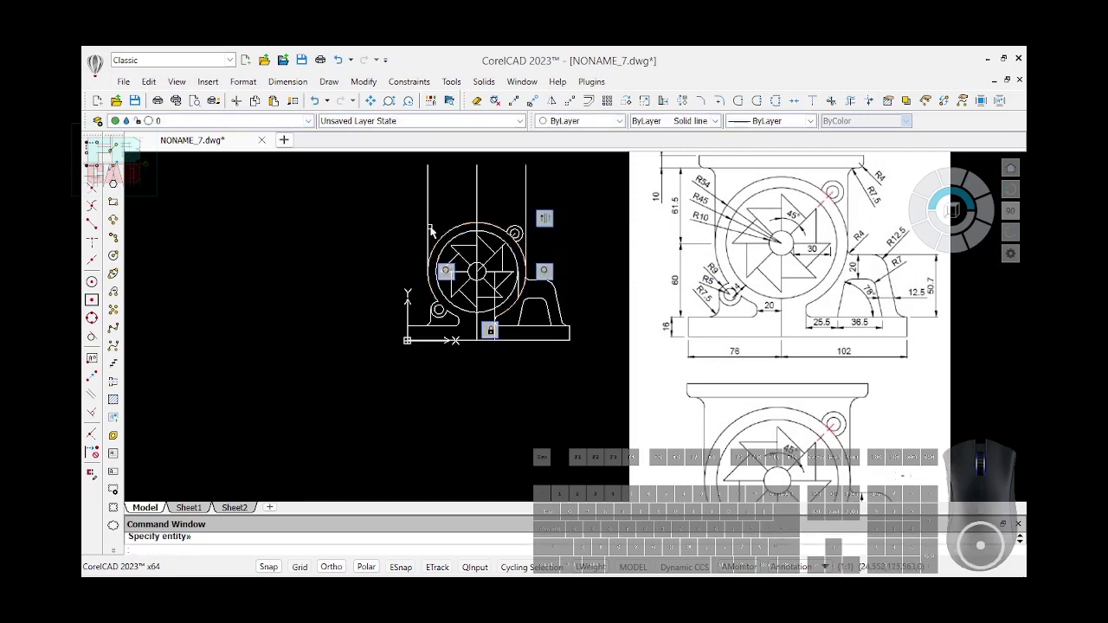
click(428, 232)
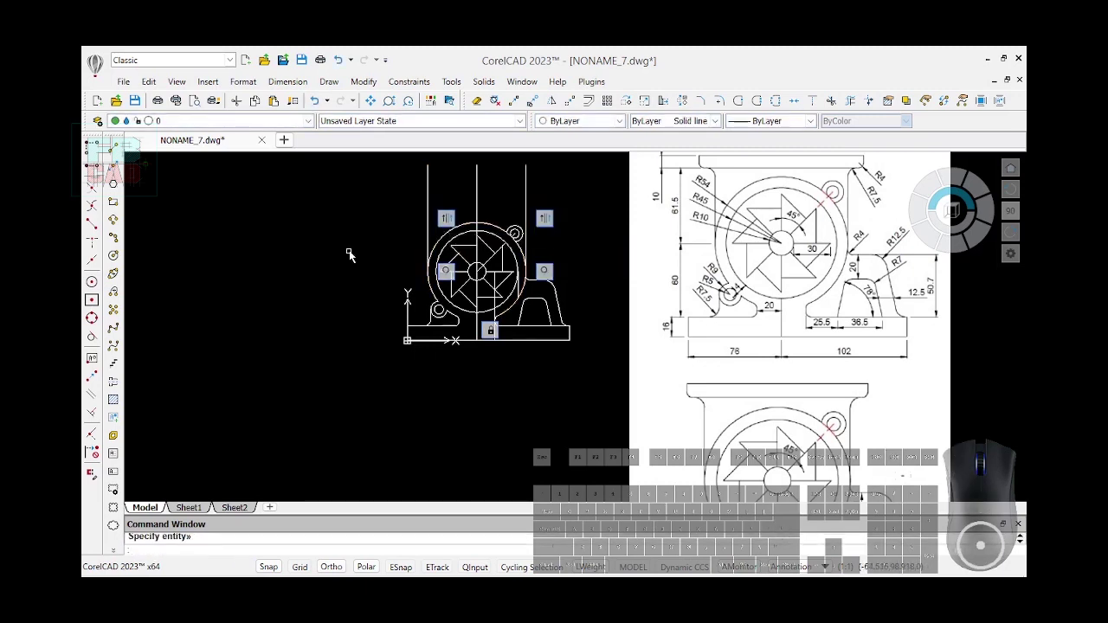
Hide all constraint icons in the drawing
click(408, 81)
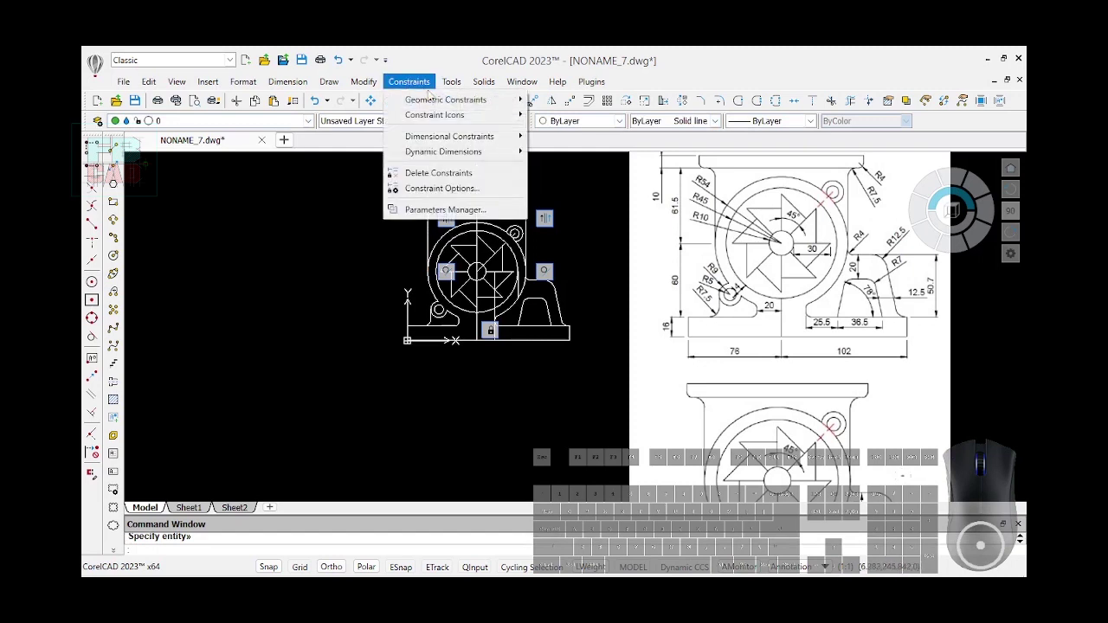
mouse_move(468, 114)
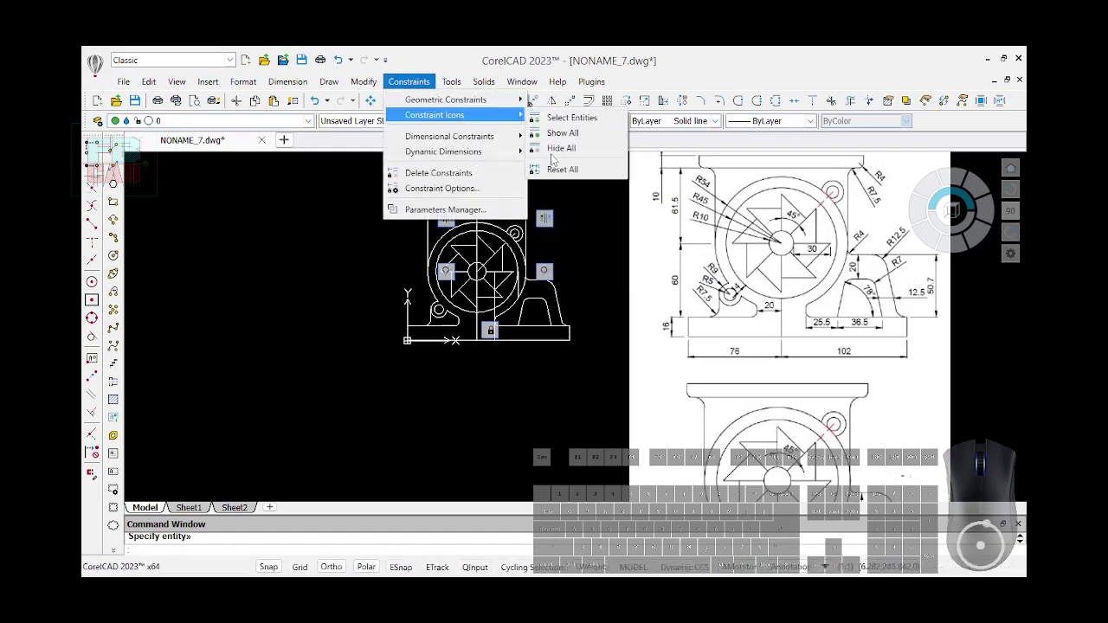
click(552, 149)
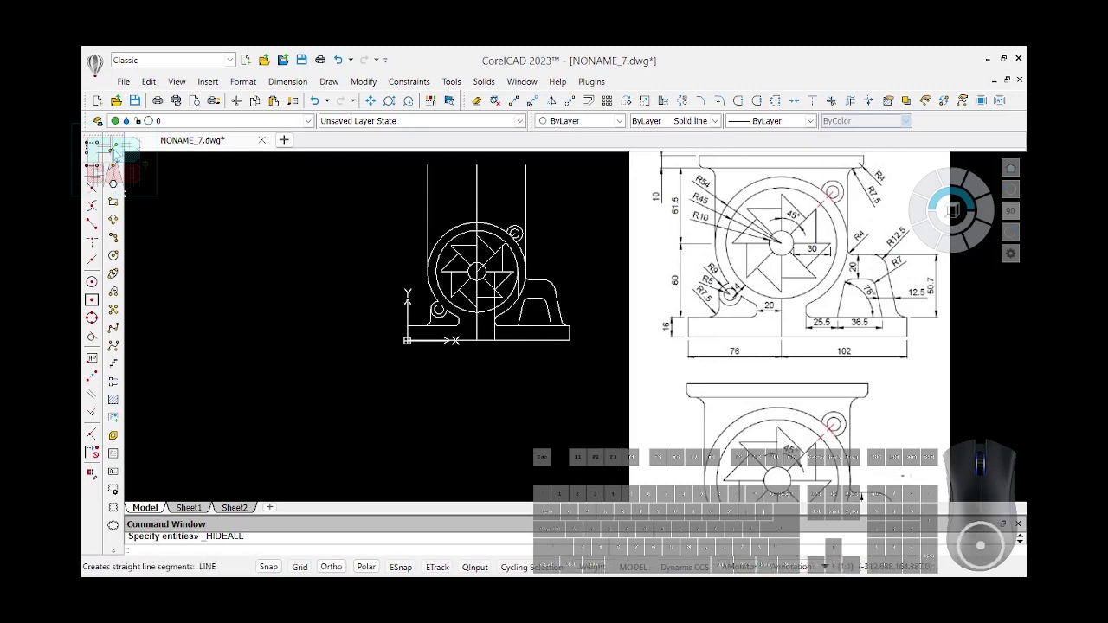
Draw a horizontal line about 316 long, level with the fan hub's centre and extending beyond both sides of the housing
click(91, 222)
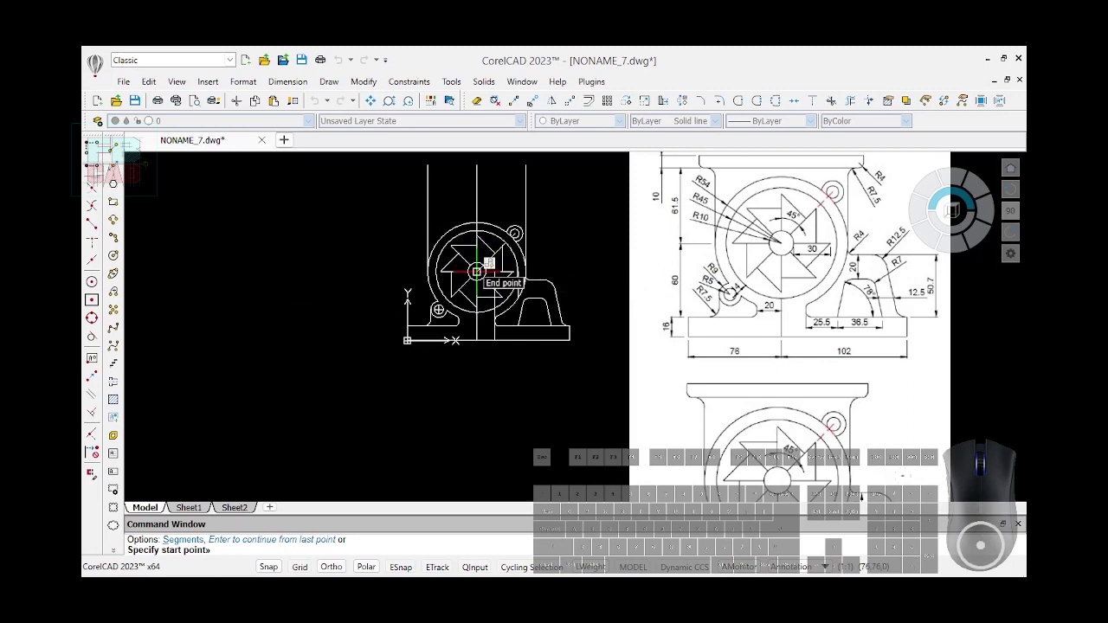
click(314, 272)
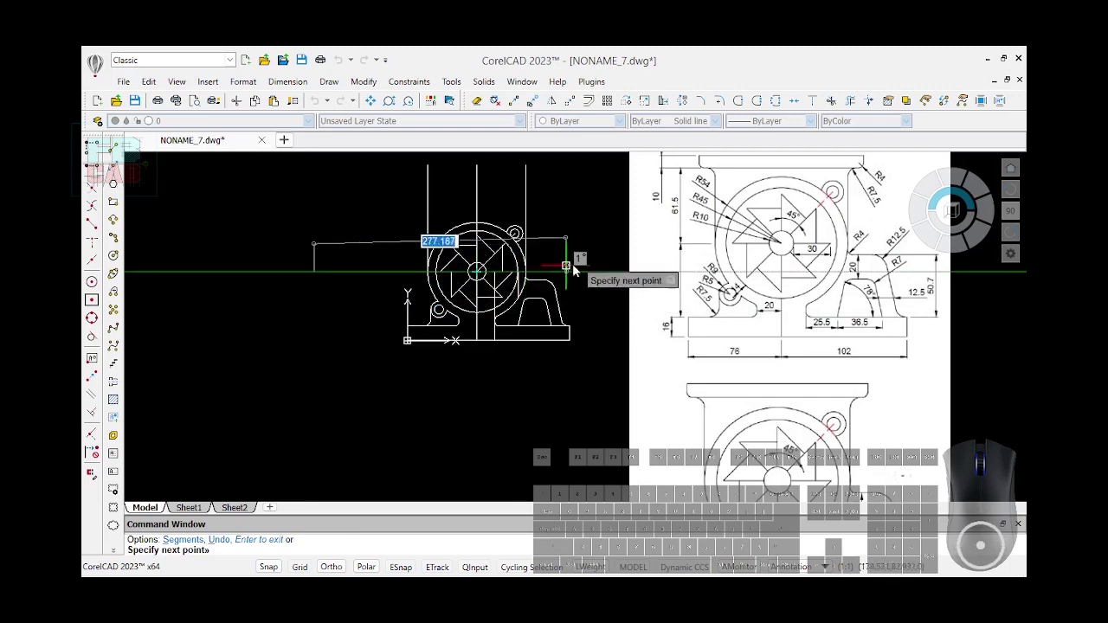
key(shift)
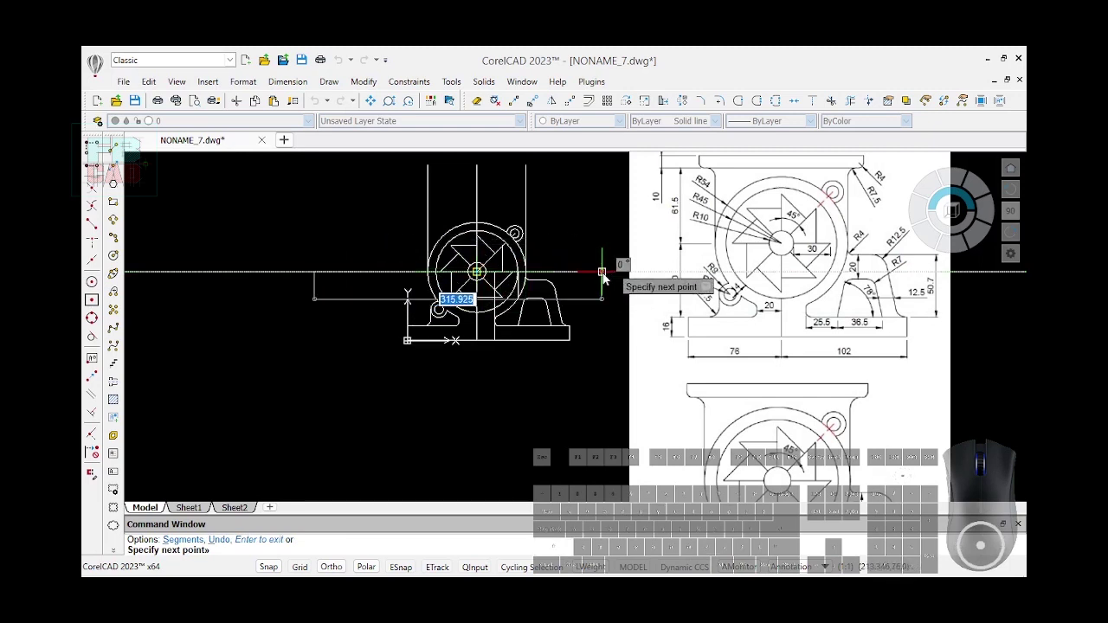
click(603, 273)
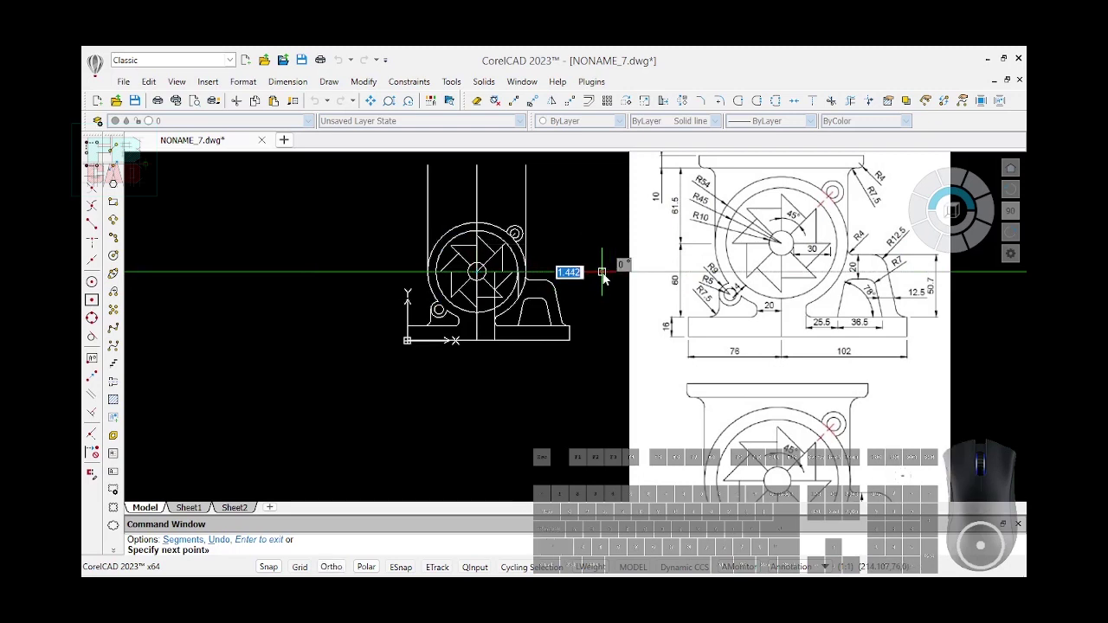
key(Return)
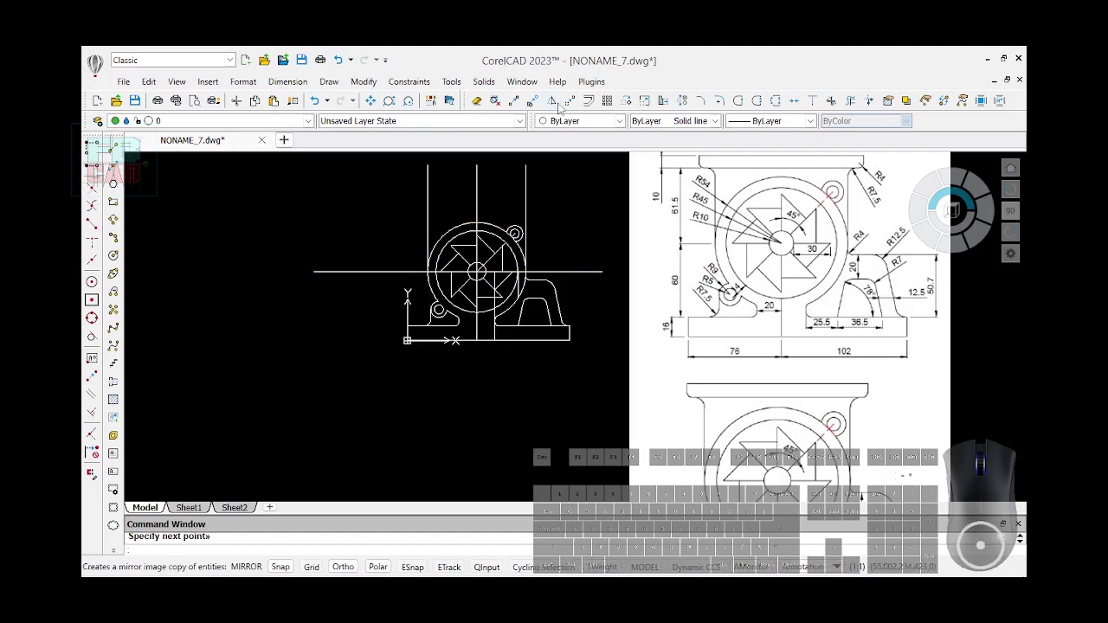
Offset the horizontal centre line 61.5 upward, and offset that copy a further 10 upward for the top flange
click(589, 100)
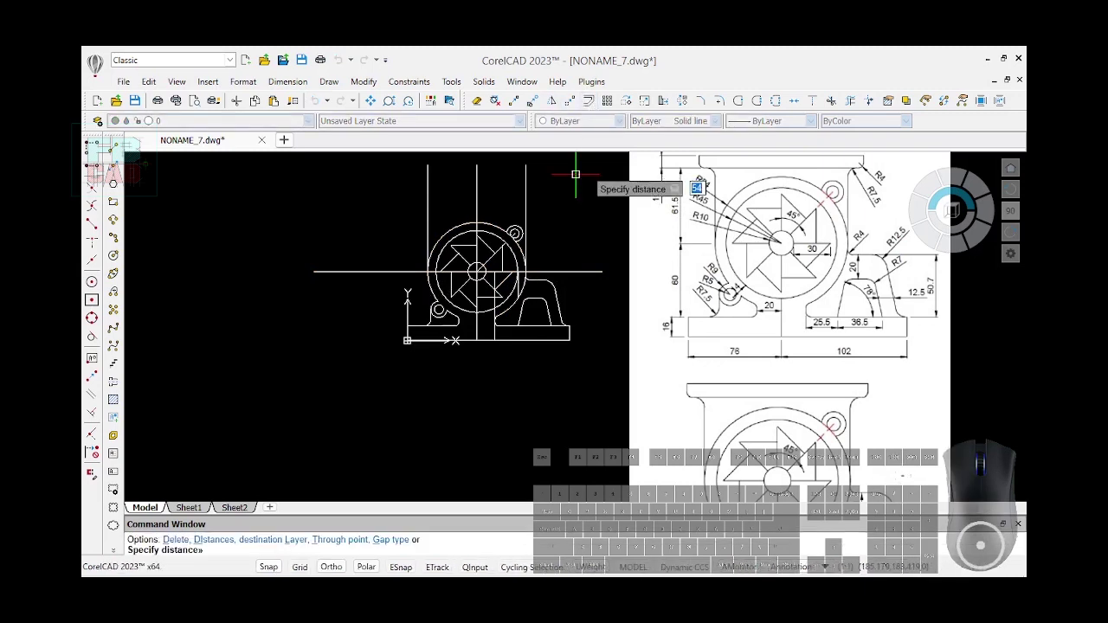
text(61.)
key(Return)
click(381, 272)
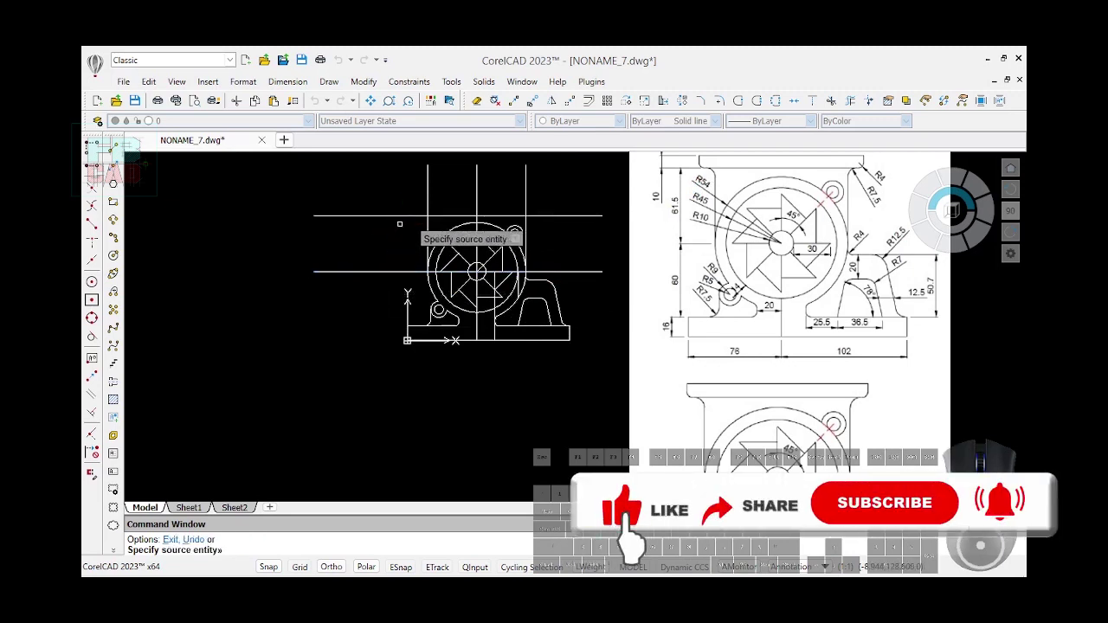
click(399, 216)
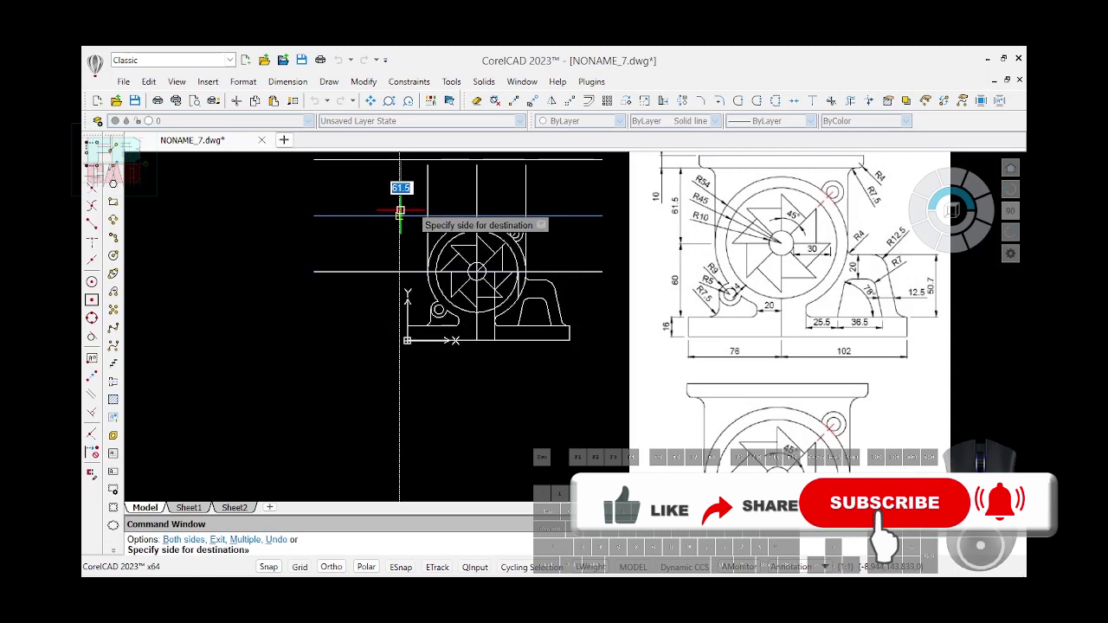
text(10)
key(Return)
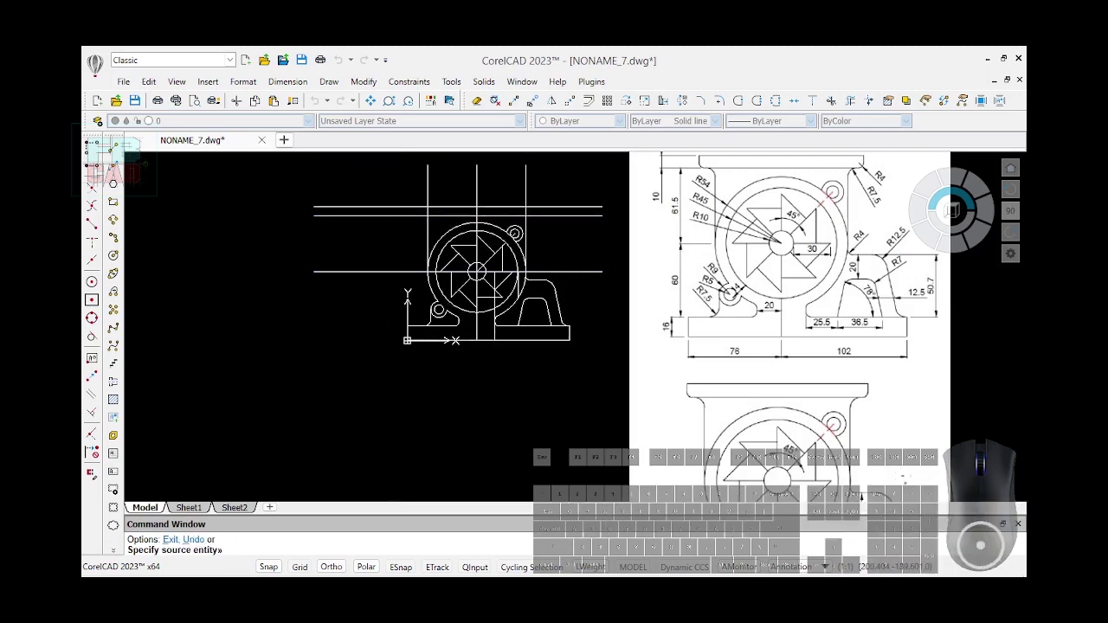
mouse_move(617, 563)
click(658, 452)
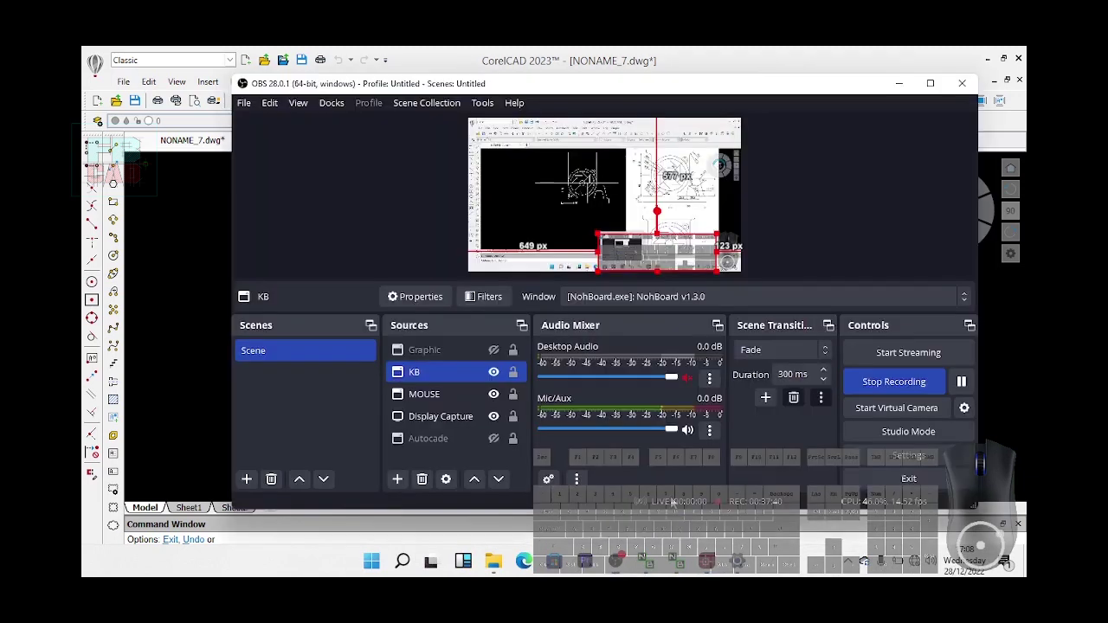
click(962, 383)
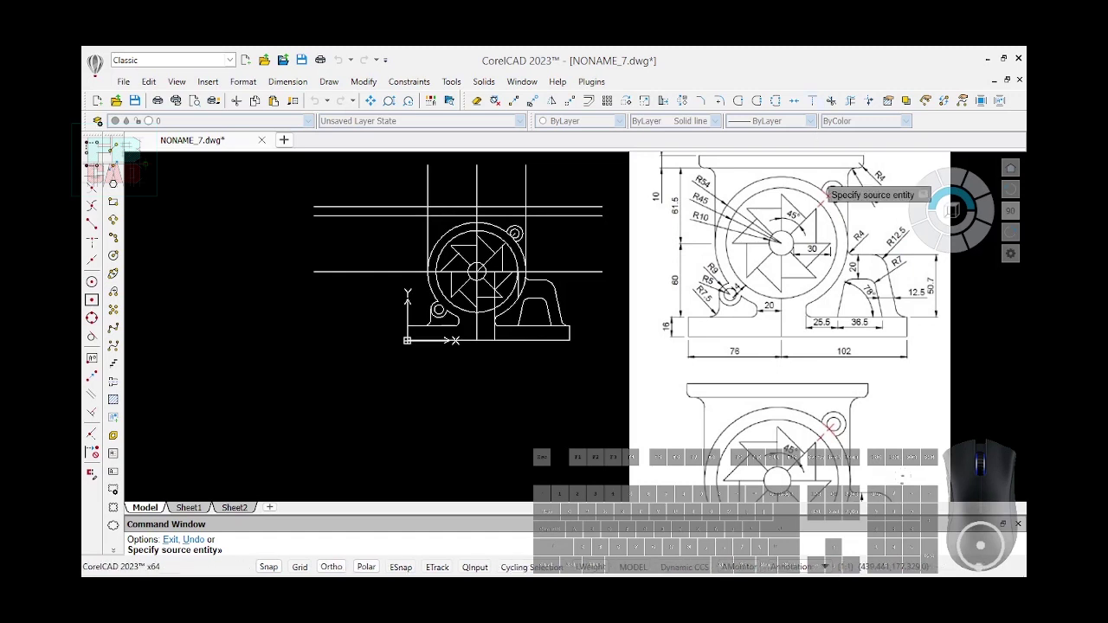
scroll(810, 208, down, 1)
scroll(806, 169, up, 1)
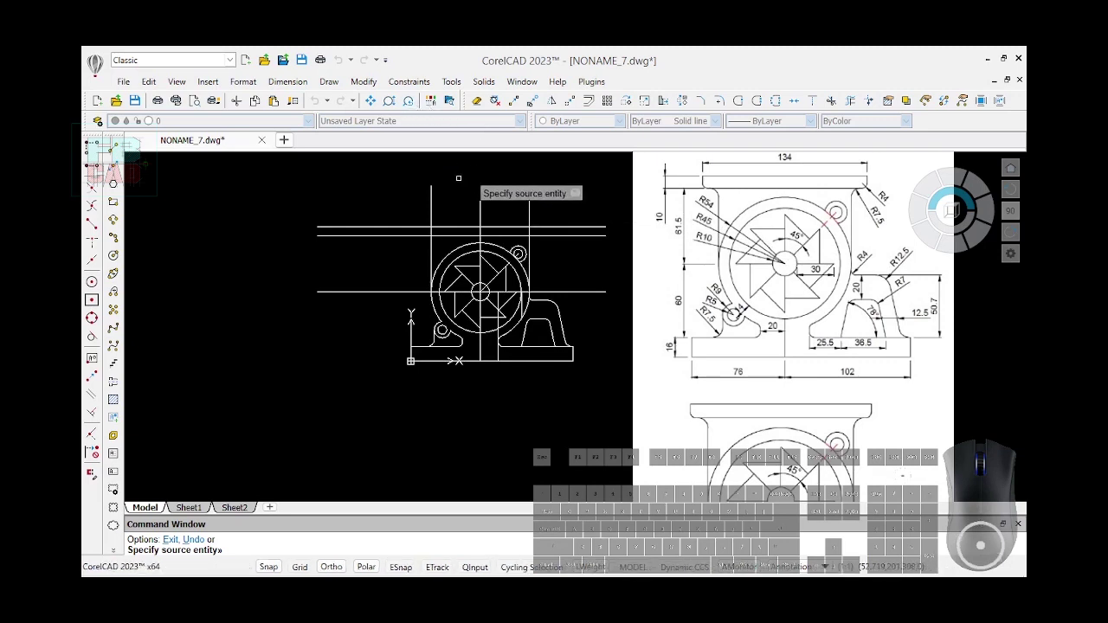
text(GC)
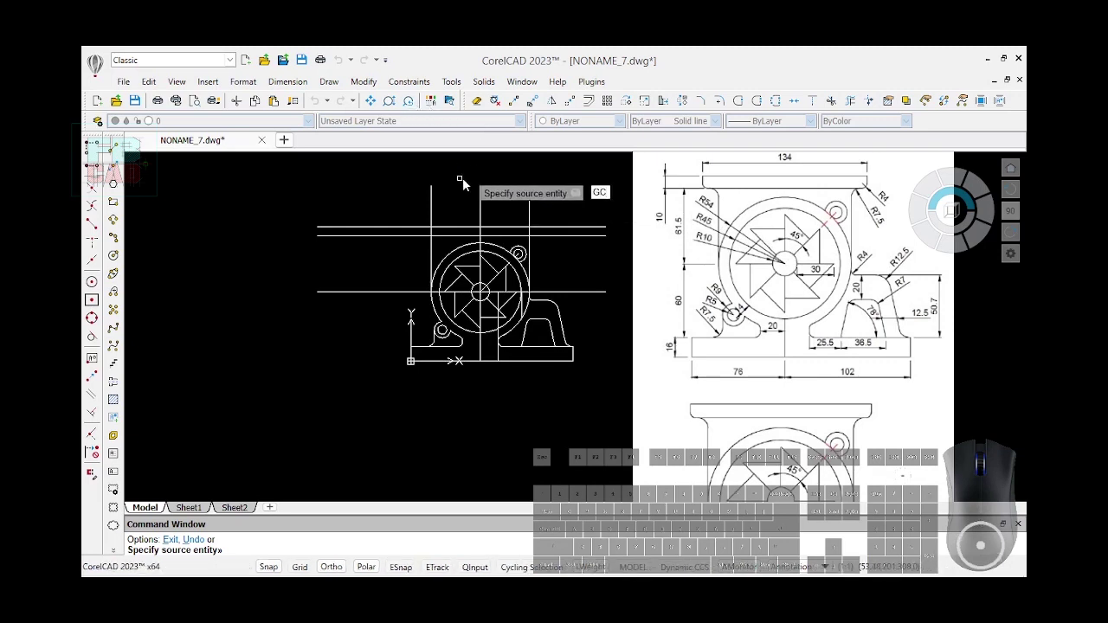
text(SY)
key(BackSpace)
key(BackSpace)
key(BackSpace)
key(BackSpace)
key(Escape)
text(GCY)
key(BackSpace)
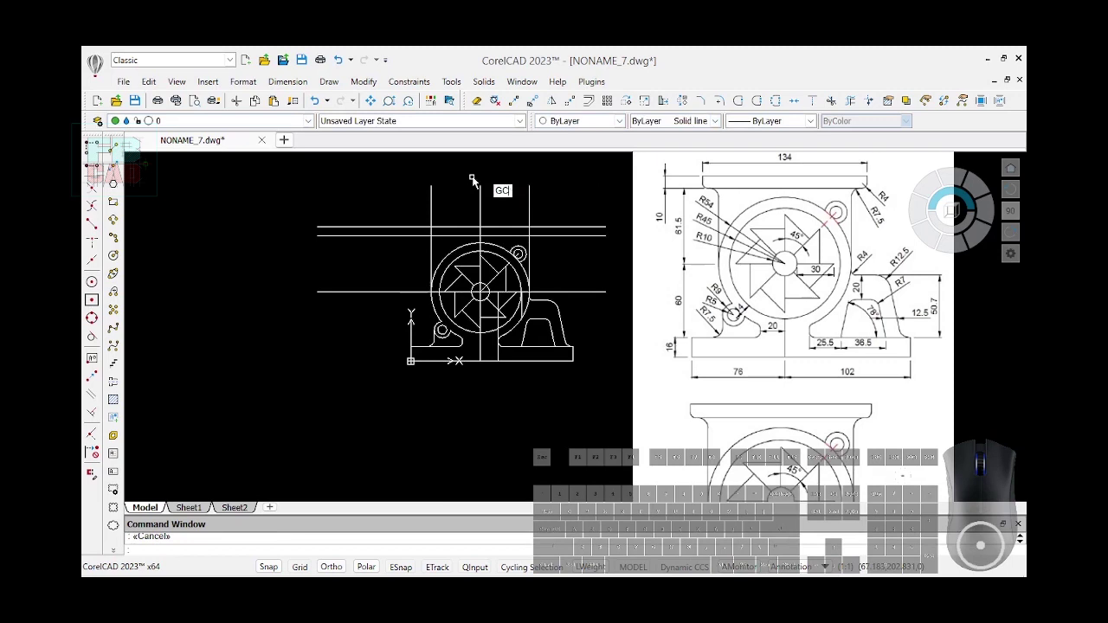
text(SYMMETRIC)
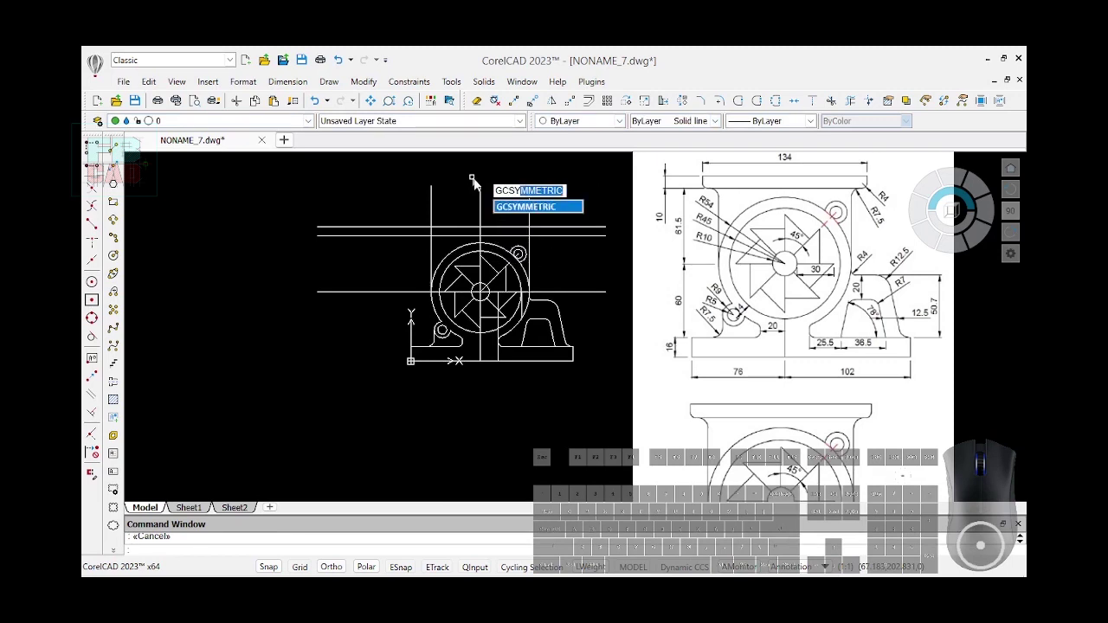
key(Return)
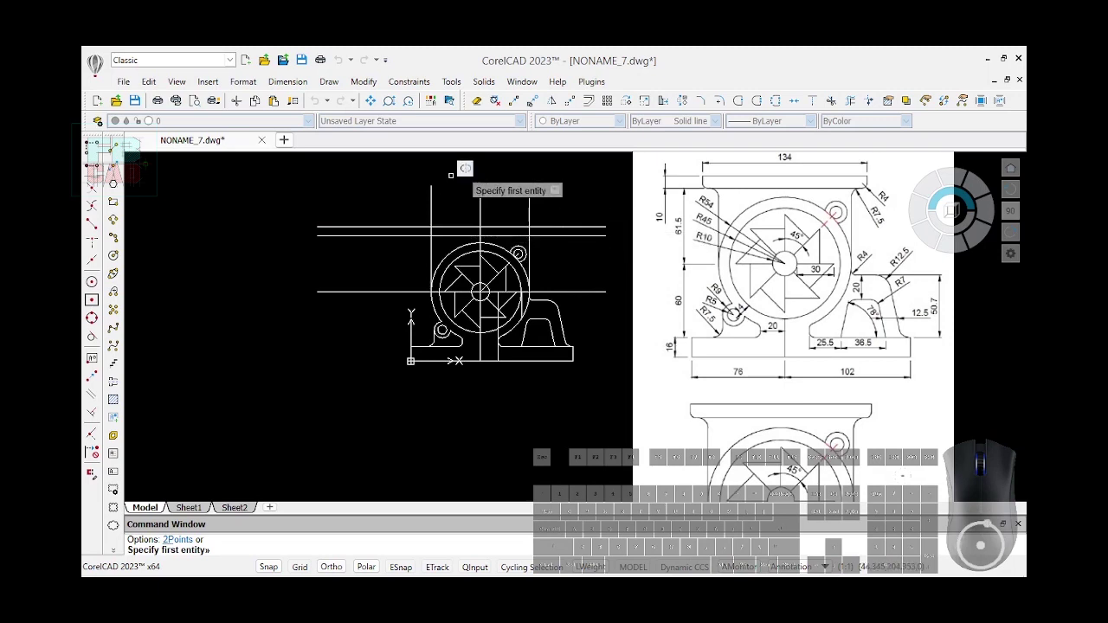
key(Escape)
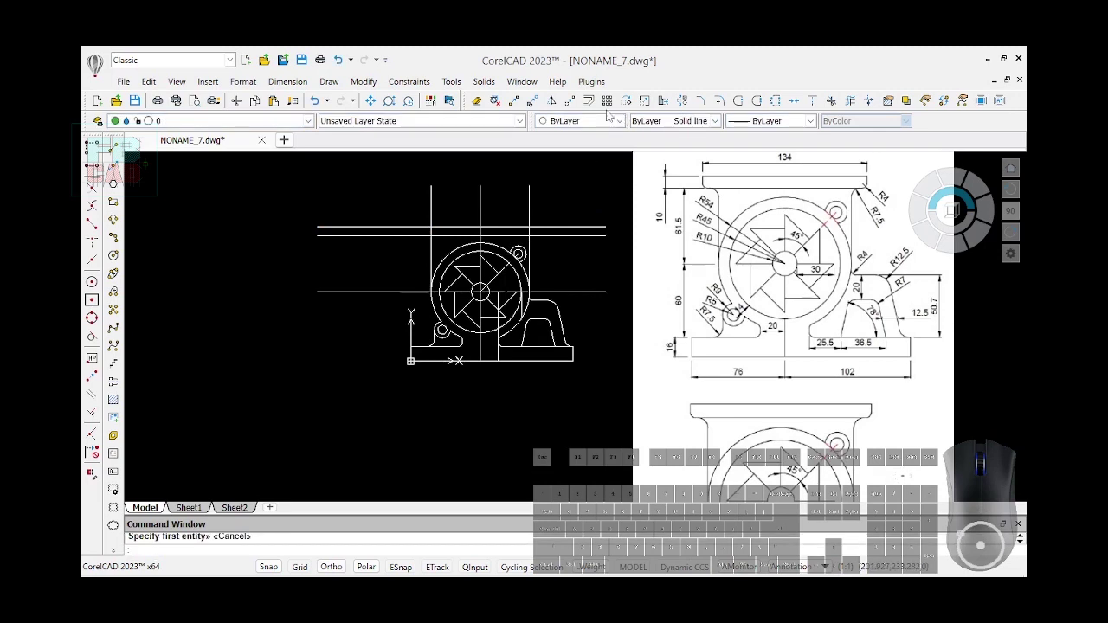
Offset the housing's right and left vertical side lines 10 outward
click(594, 102)
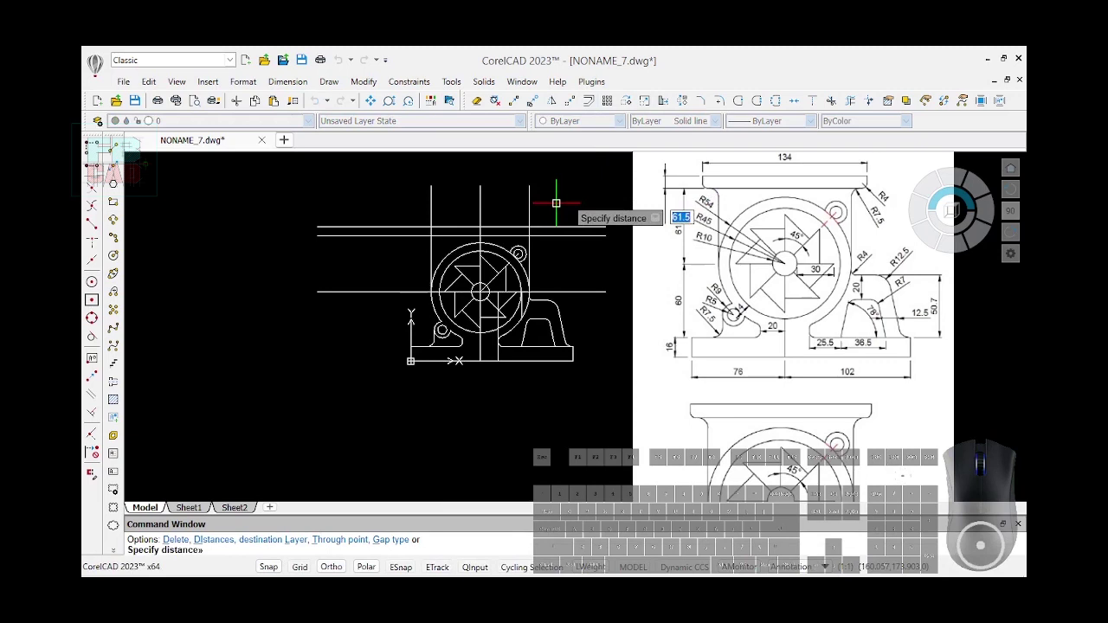
text(10)
key(Return)
click(530, 204)
click(558, 215)
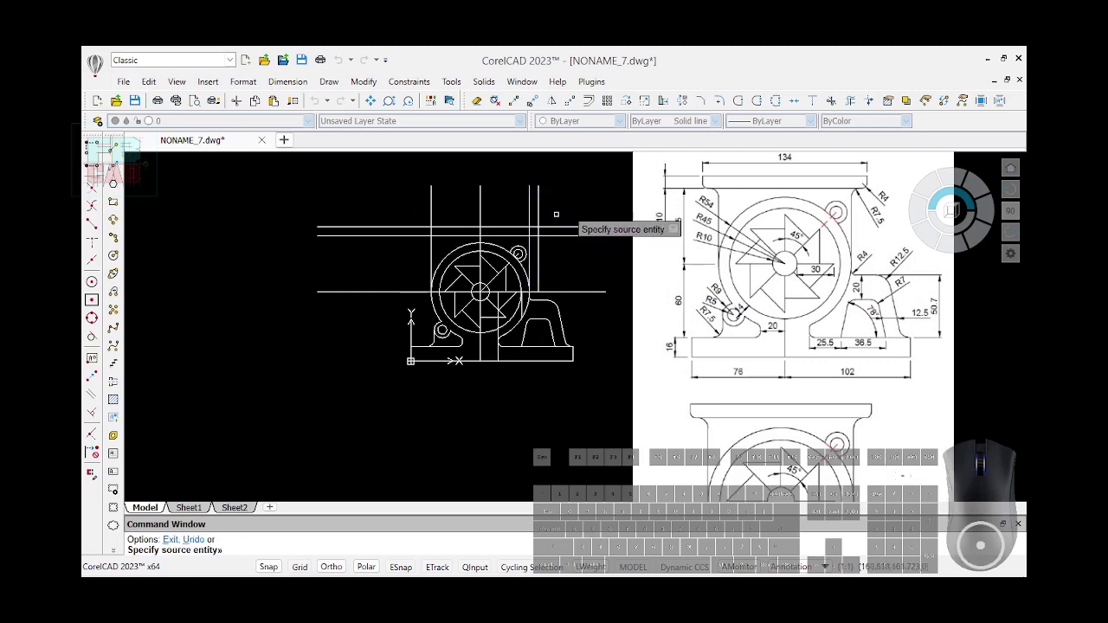
click(431, 206)
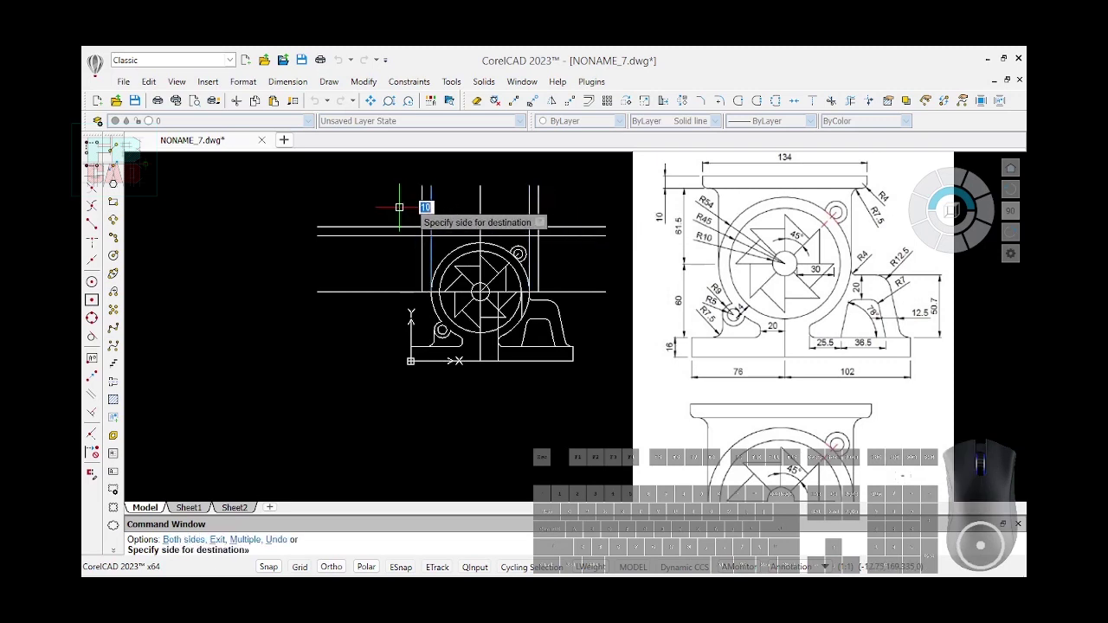
click(399, 208)
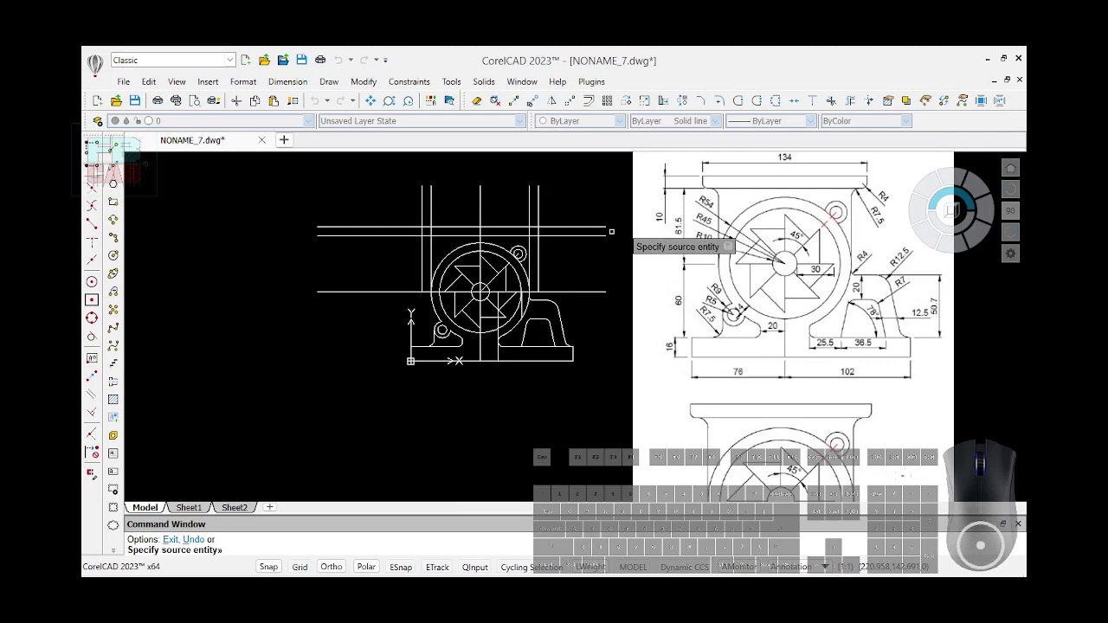
Apply a symmetric constraint to the two outer vertical lines about the housing's vertical centre line
text(GCY)
key(Escape)
text(GCY)
key(BackSpace)
text(S)
key(Down)
key(Return)
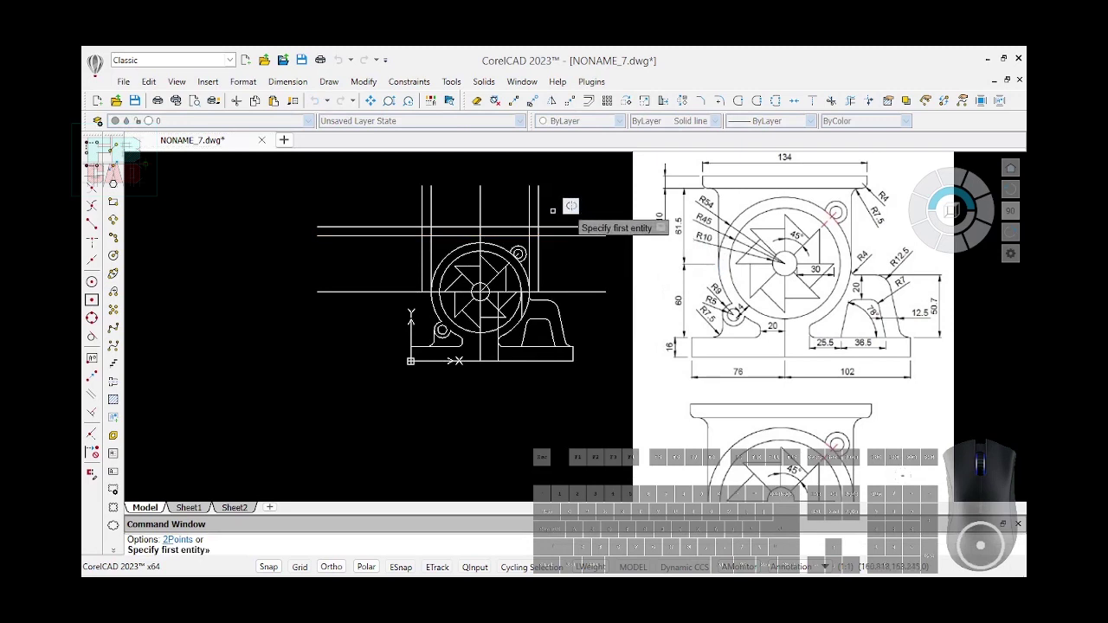
click(539, 208)
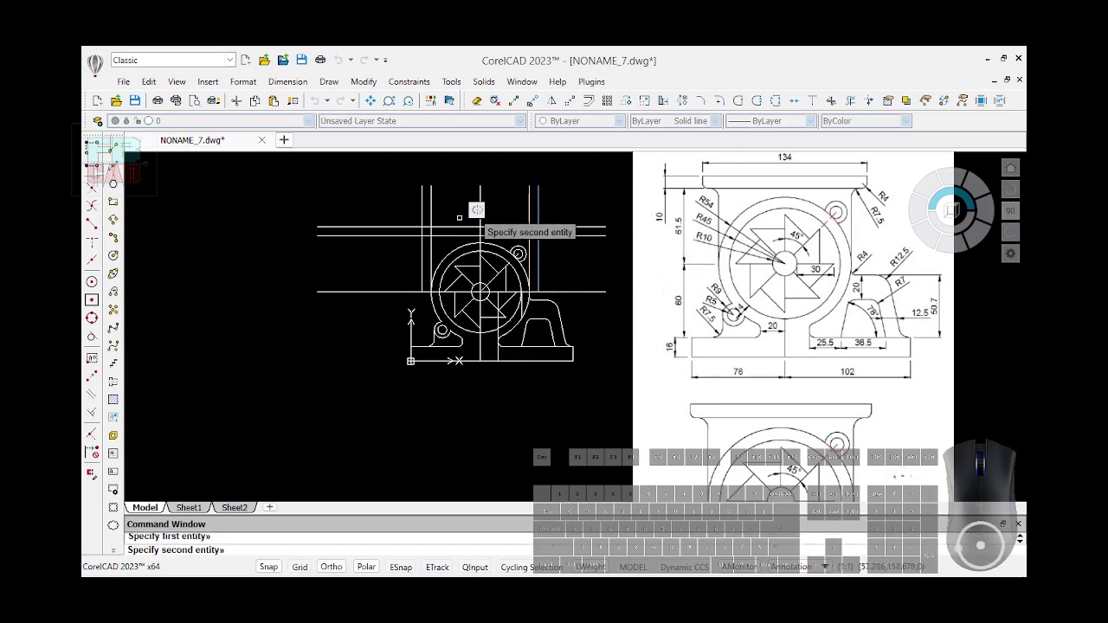
click(421, 215)
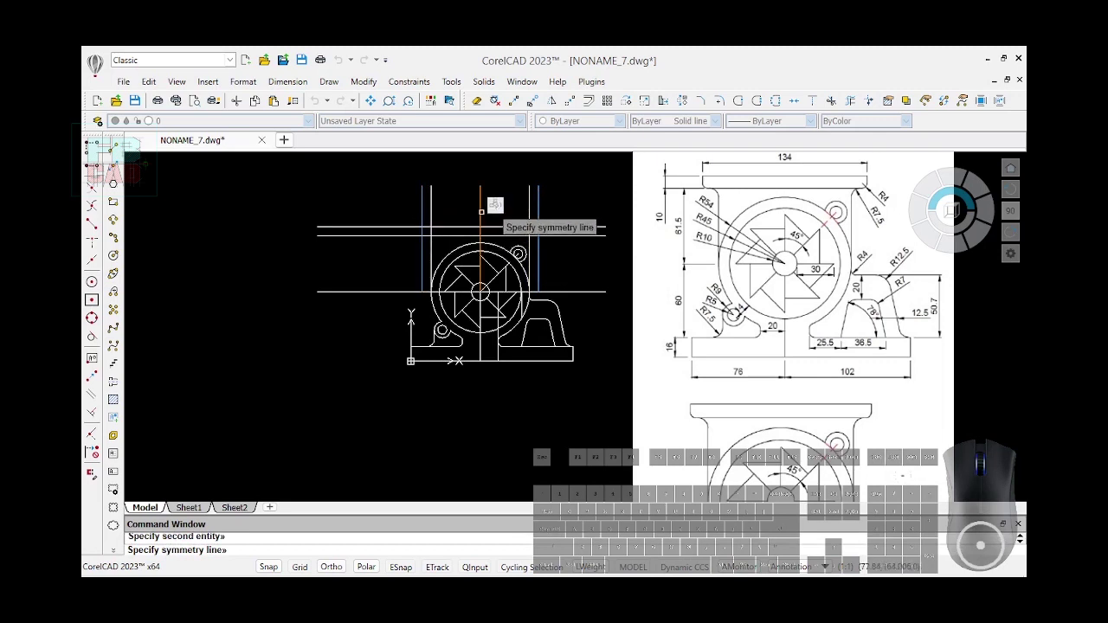
click(482, 211)
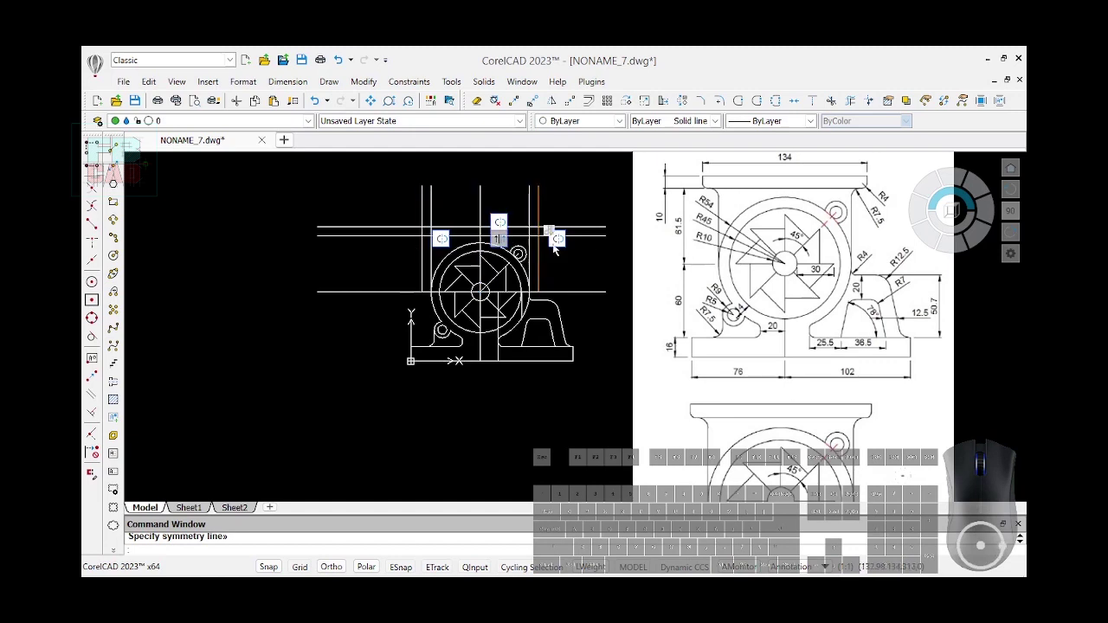
Try a linear dimensional constraint between the two outer vertical lines above the housing, and undo it
text(DCLINEAR)
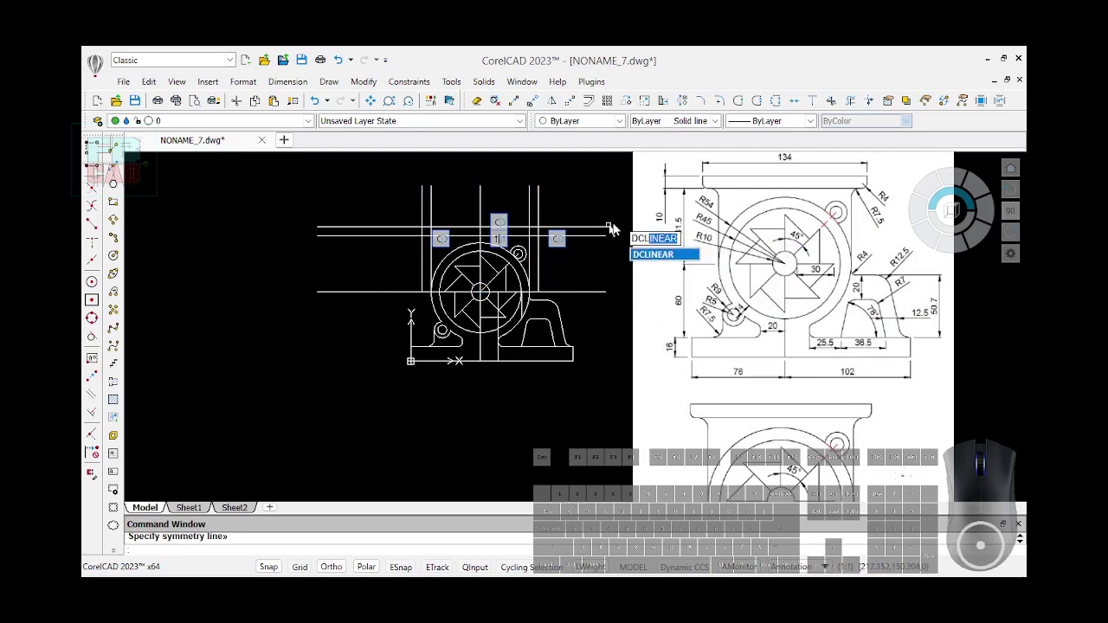
key(Return)
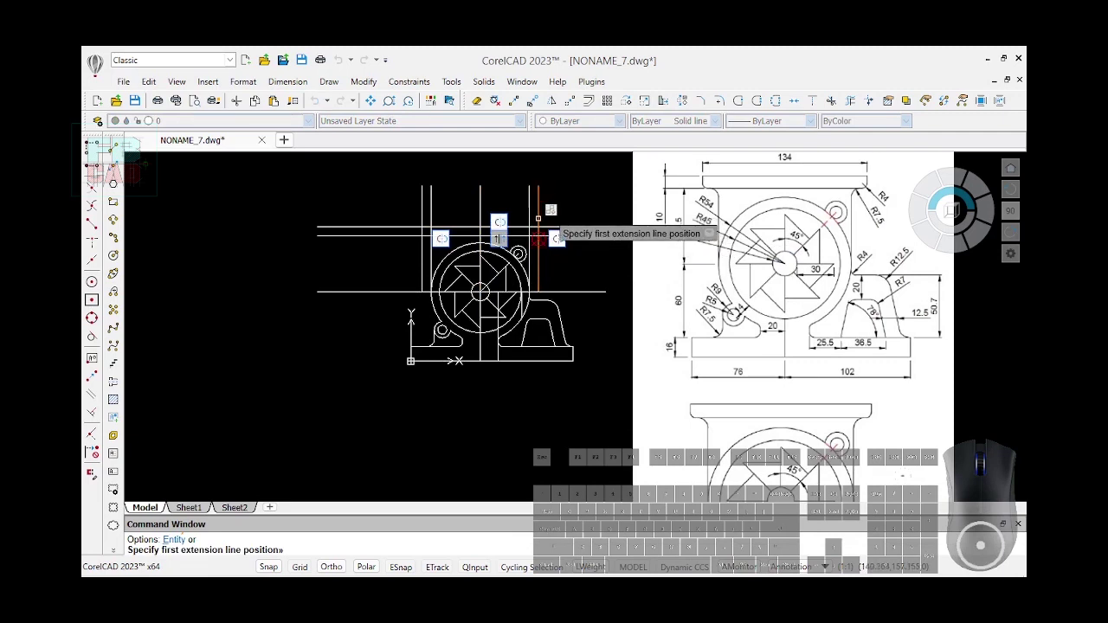
click(538, 218)
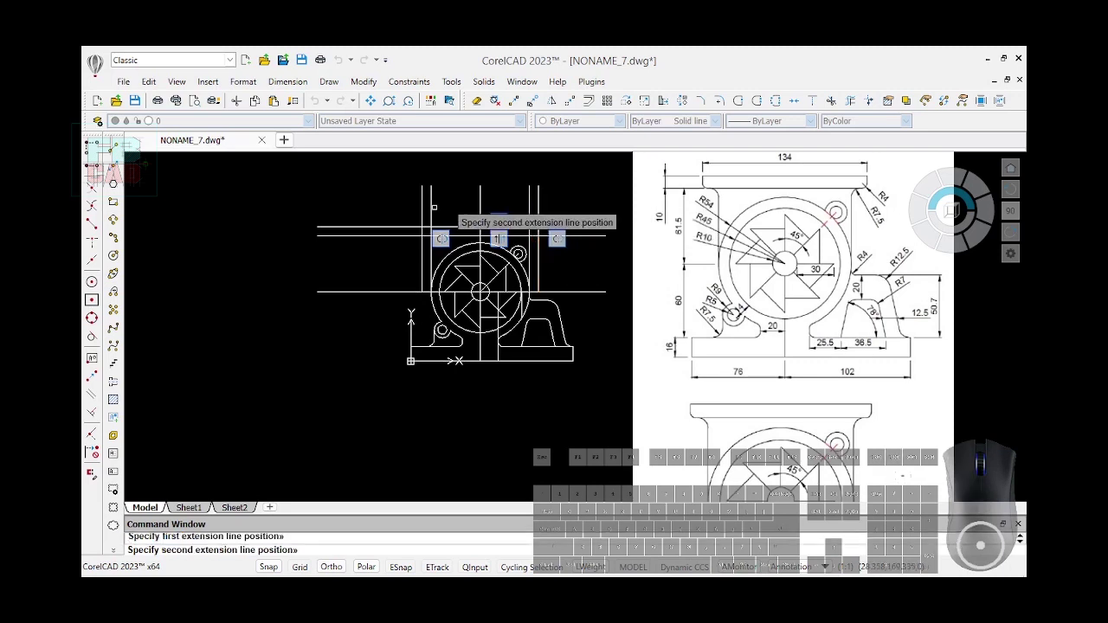
click(422, 186)
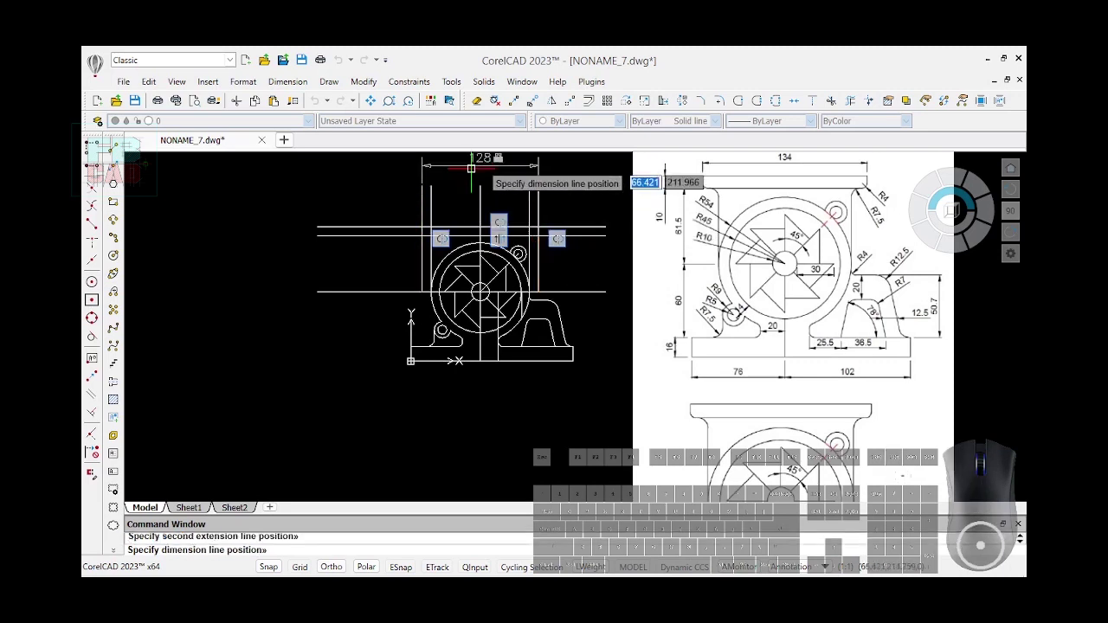
click(471, 168)
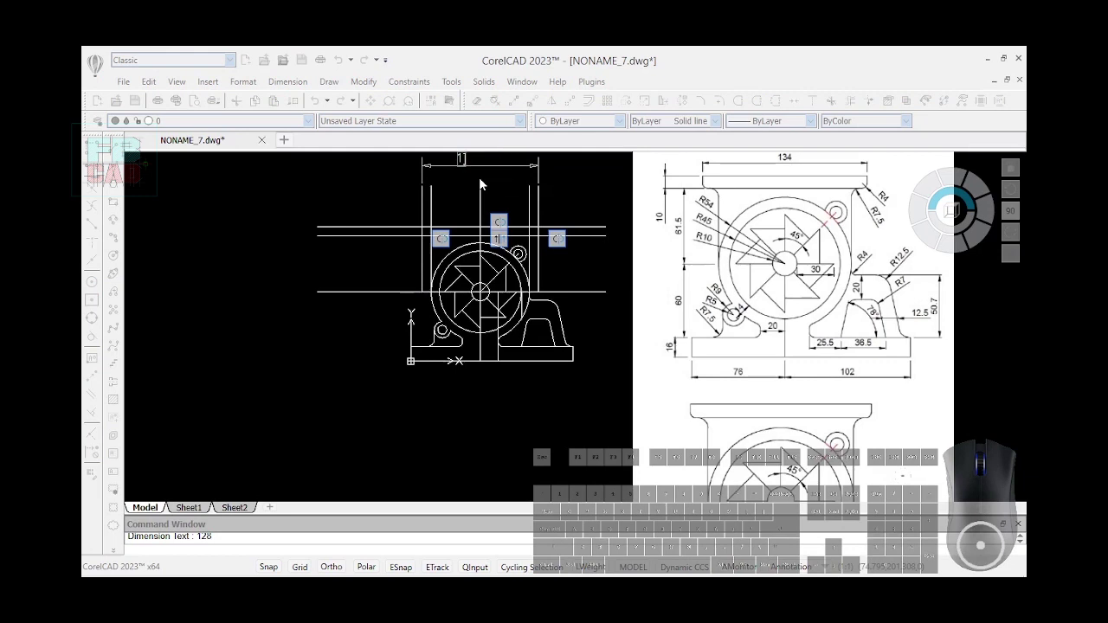
key(Escape)
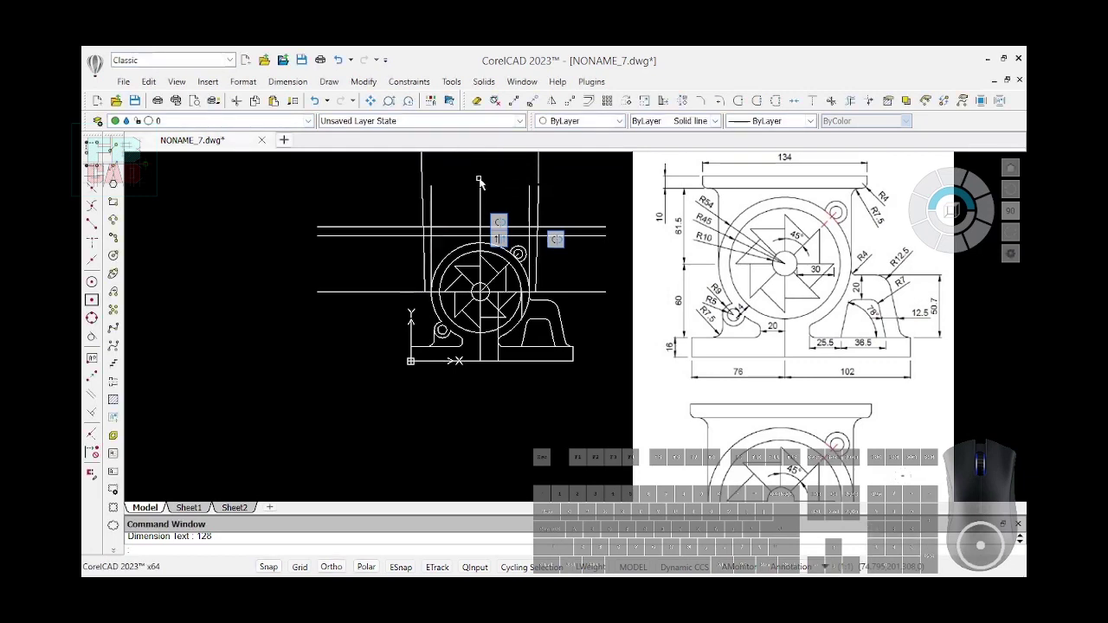
key(ctrl+z)
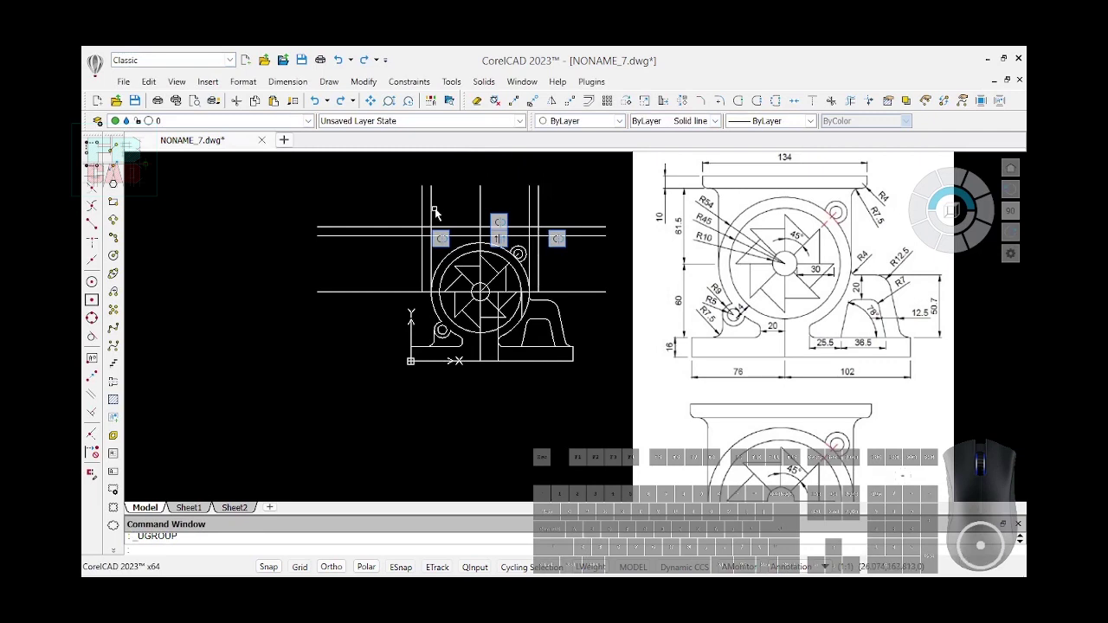
Apply vertical constraints to the right and left outer vertical lines
text(GCV)
key(Return)
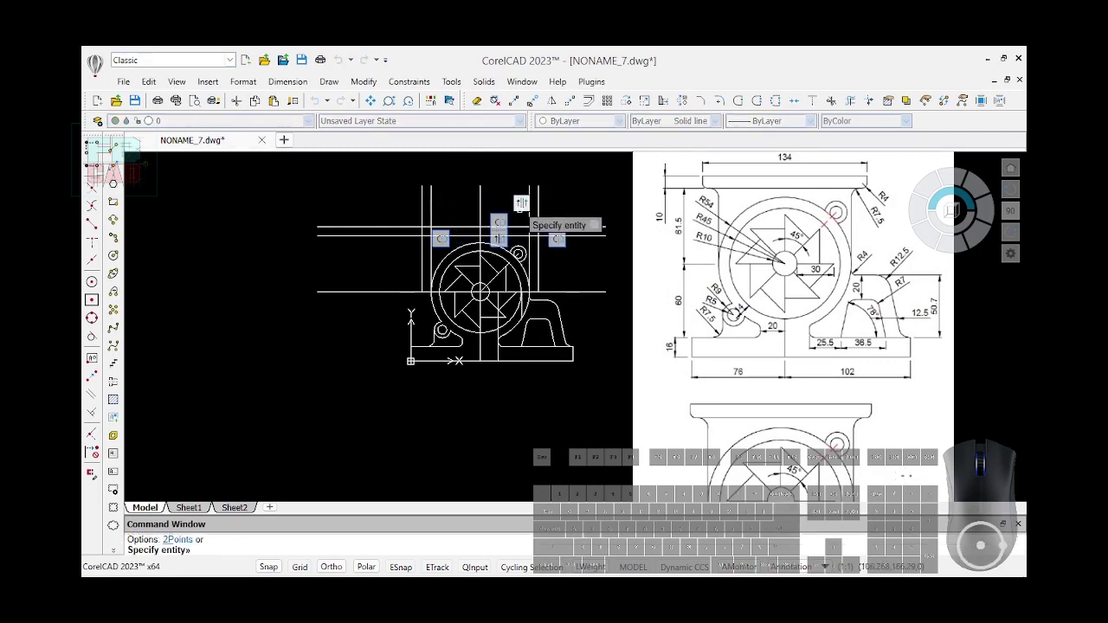
click(539, 211)
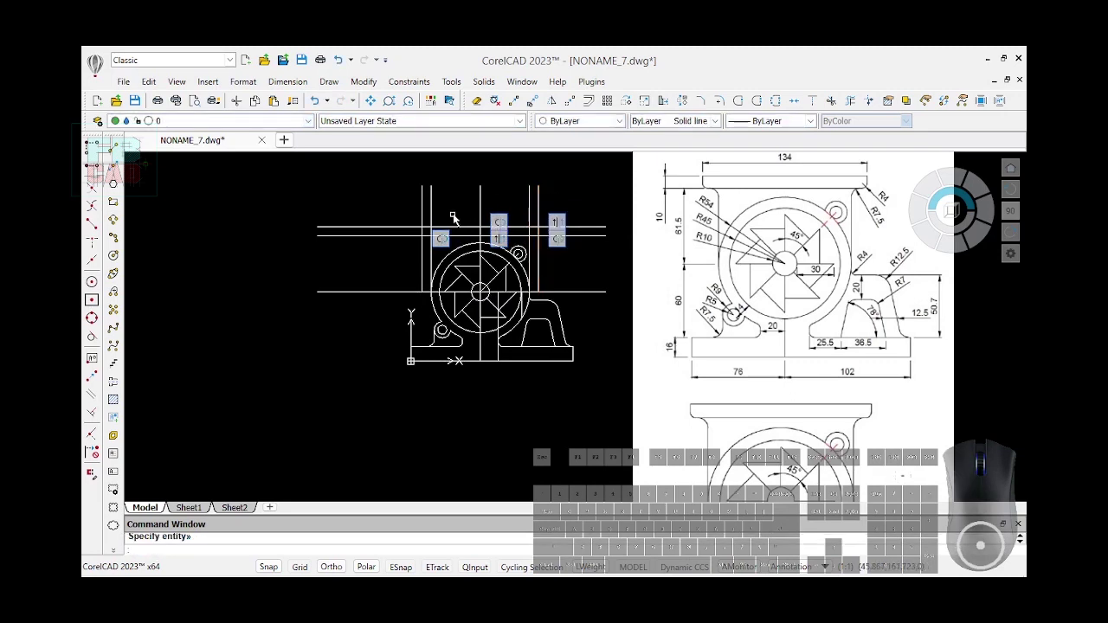
key(Return)
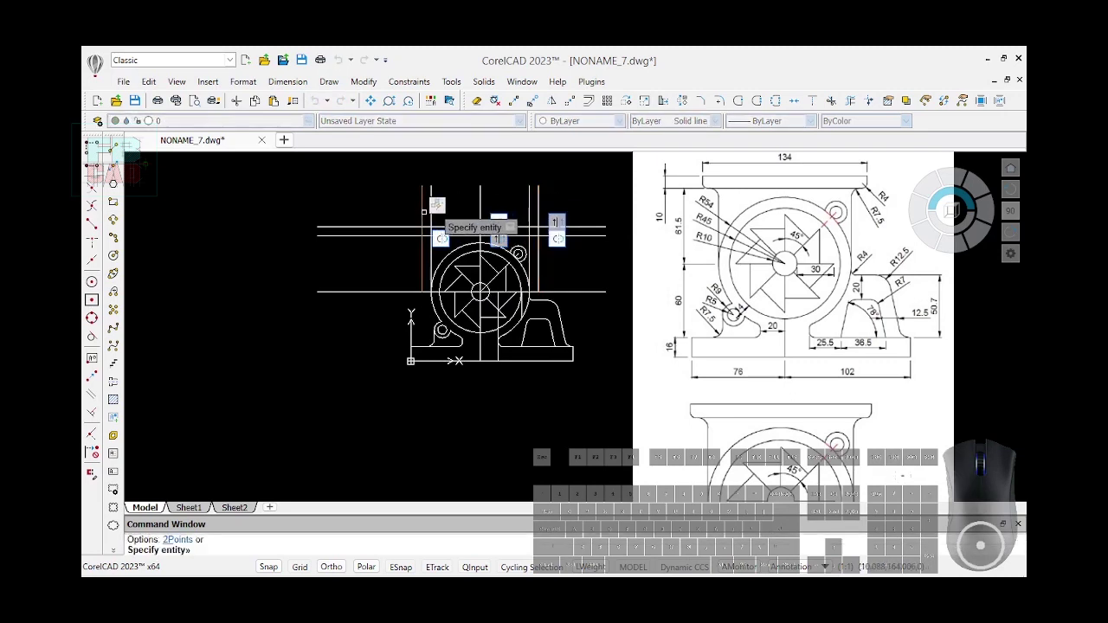
click(421, 211)
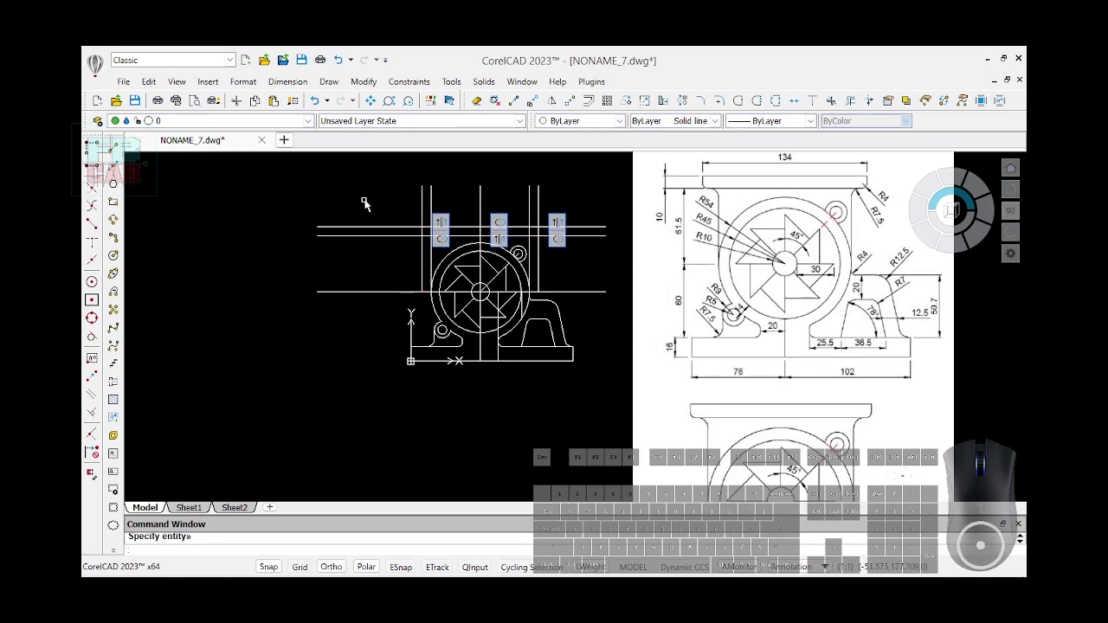
Add a linear dimensional constraint of 134 between the upper ends of the two outer vertical lines
text(DCLINEAR)
key(Return)
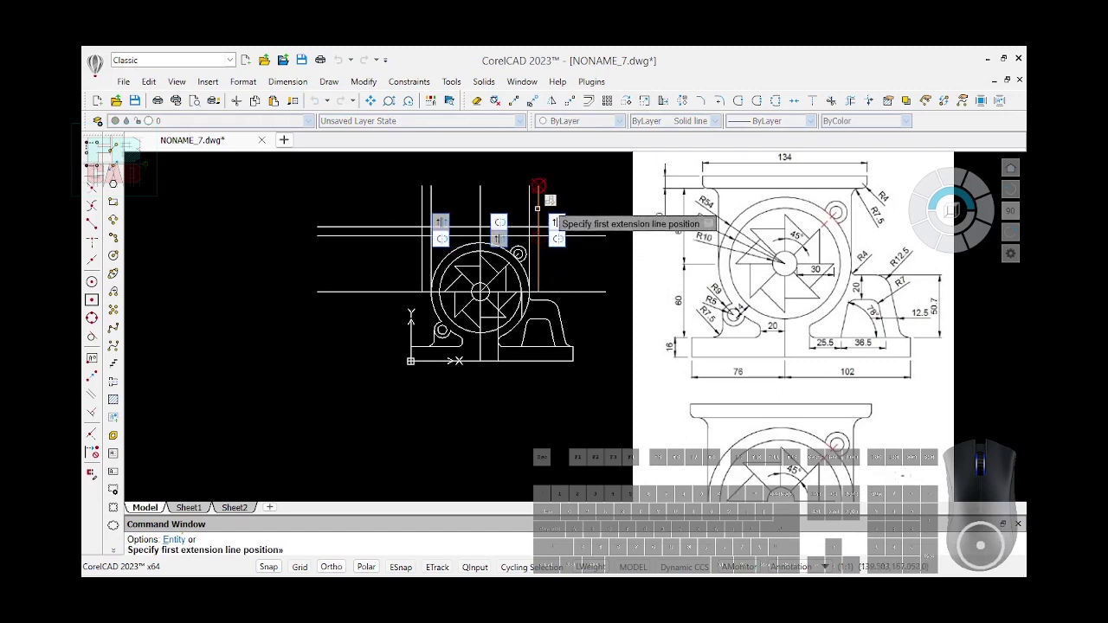
click(538, 208)
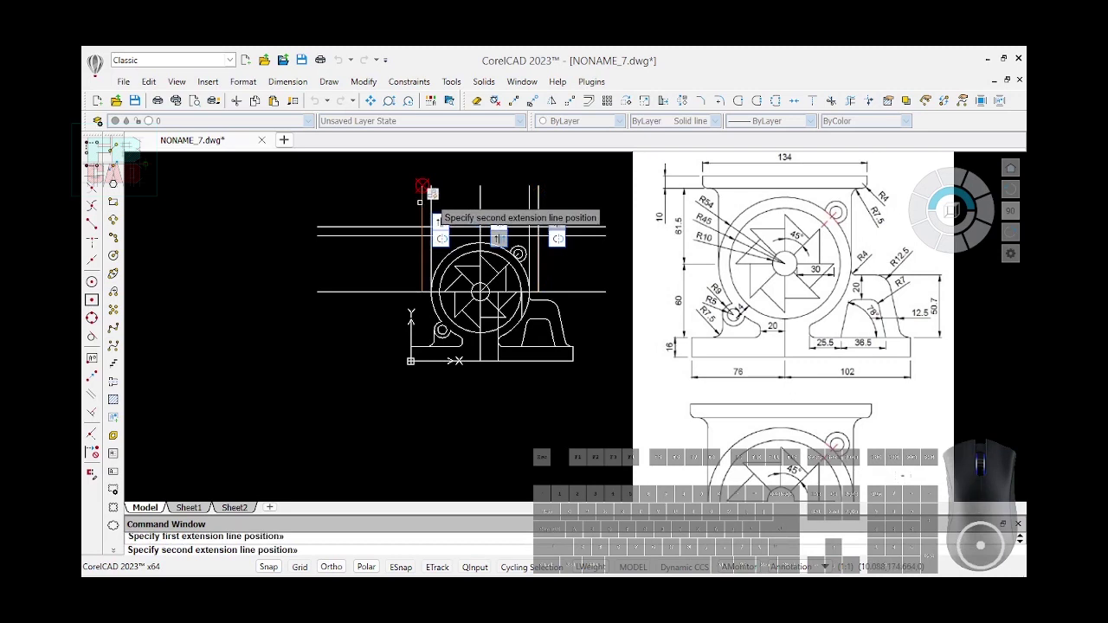
click(422, 185)
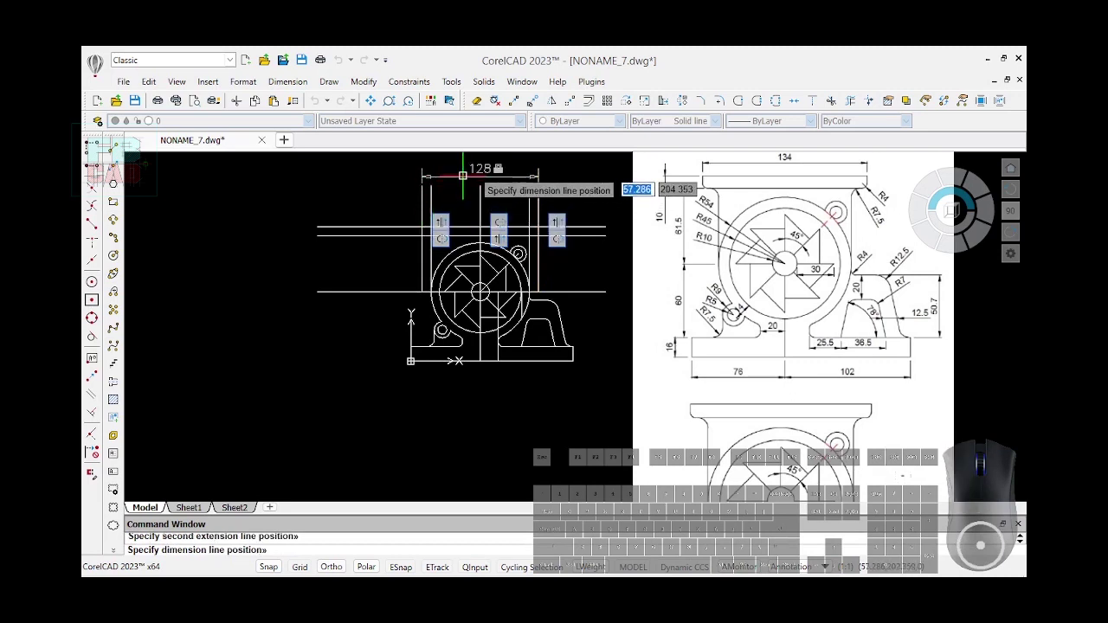
click(464, 176)
text(13)
key(Return)
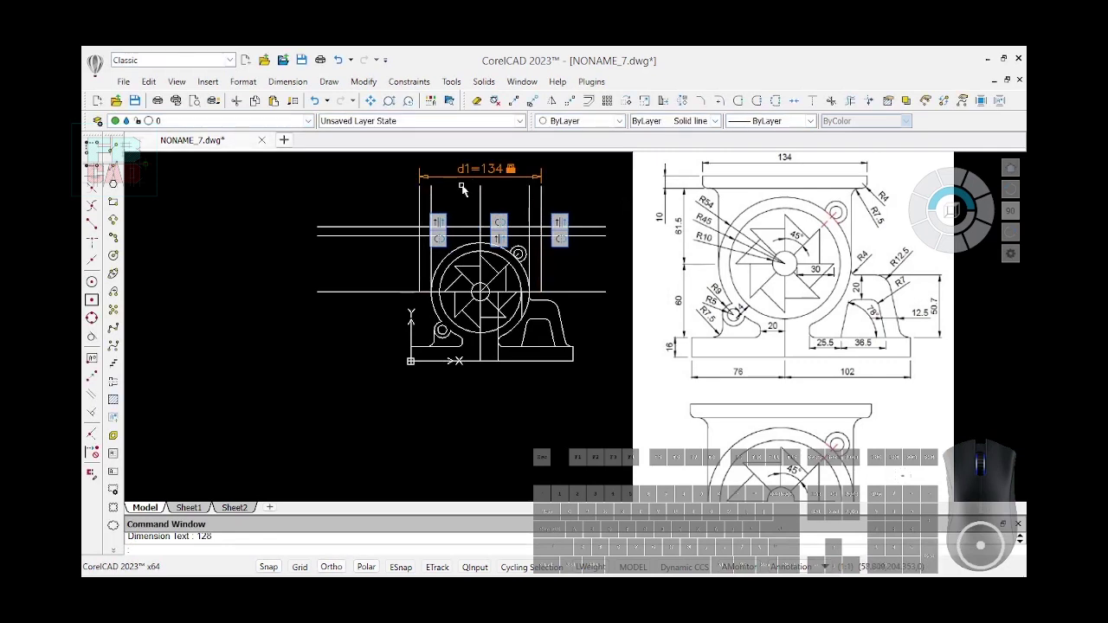
Trim the vertical lines above the flange, the flange line overhangs and the outer vertical lines below it to form the top flange rectangle
click(850, 102)
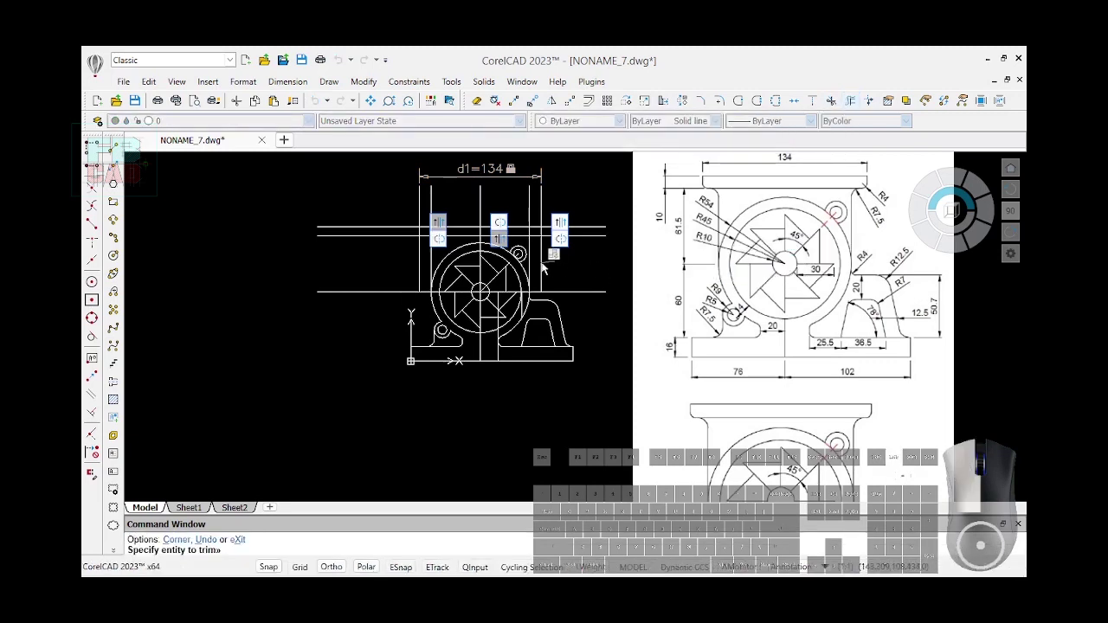
mouse_move(578, 244)
mouse_down()
mouse_move(579, 219)
mouse_move(437, 207)
mouse_move(392, 222)
mouse_move(394, 260)
mouse_move(419, 263)
mouse_up()
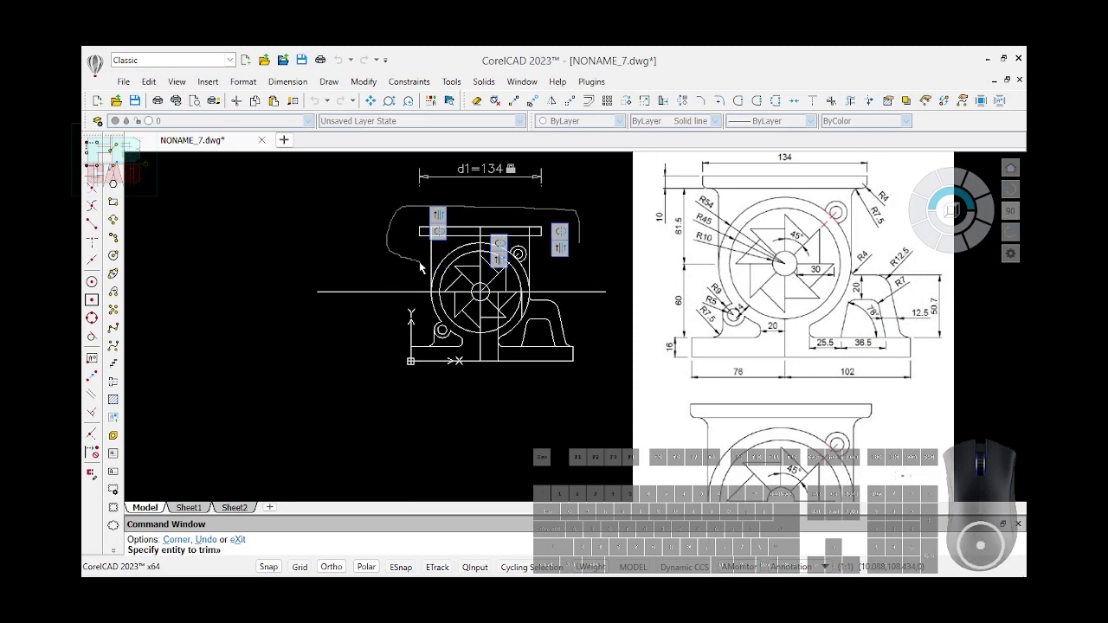
scroll(396, 221, up, 3)
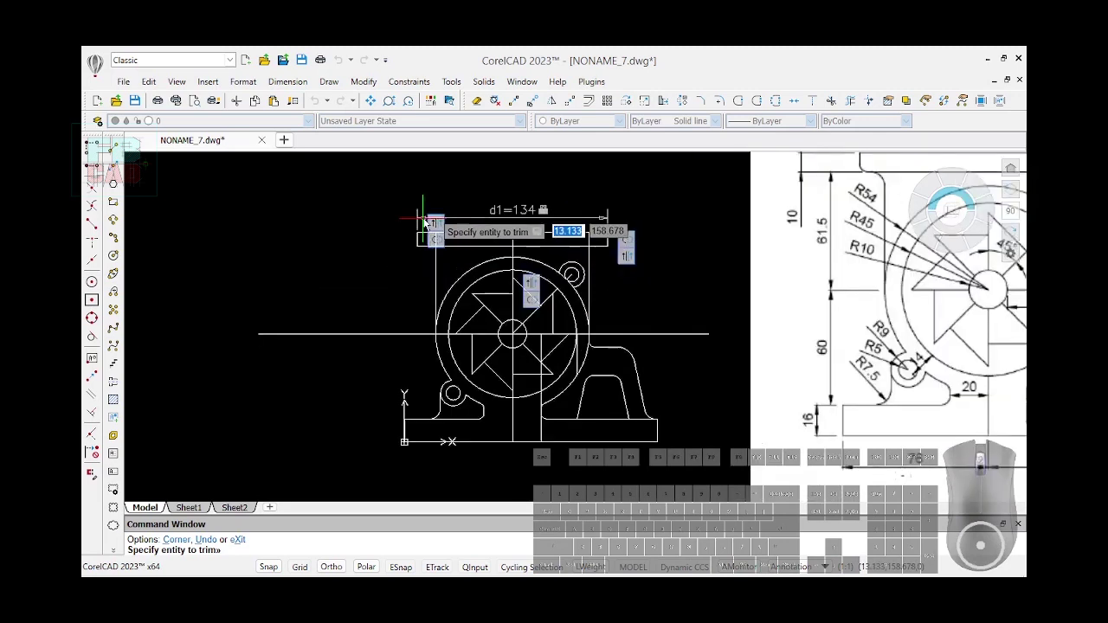
Hide all geometric constraint icons around the finished top flange
scroll(385, 226, down, 2)
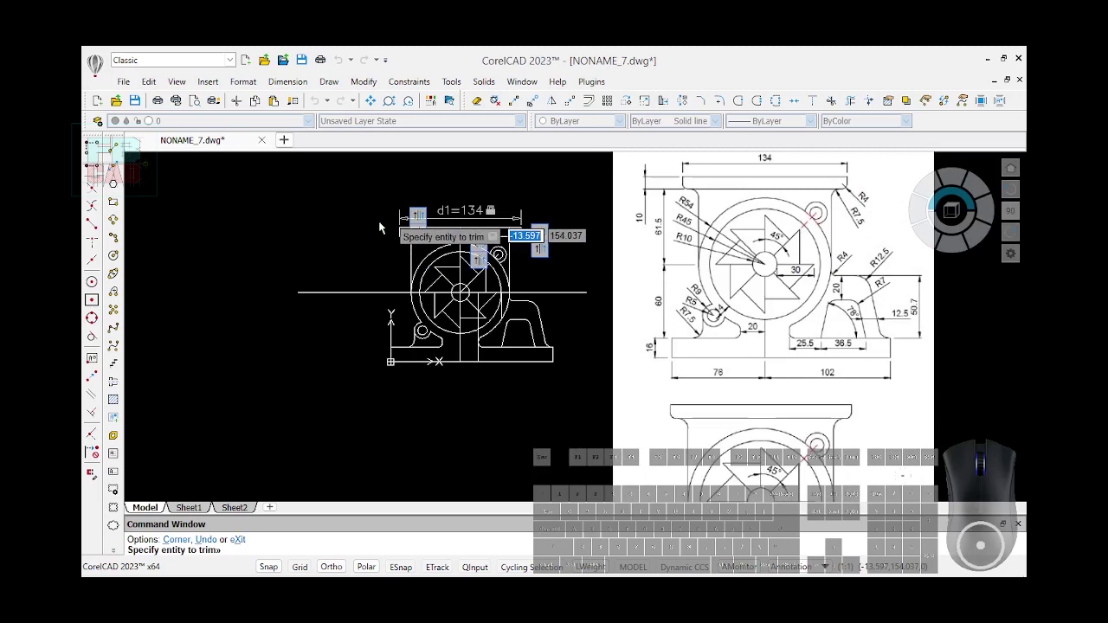
click(415, 83)
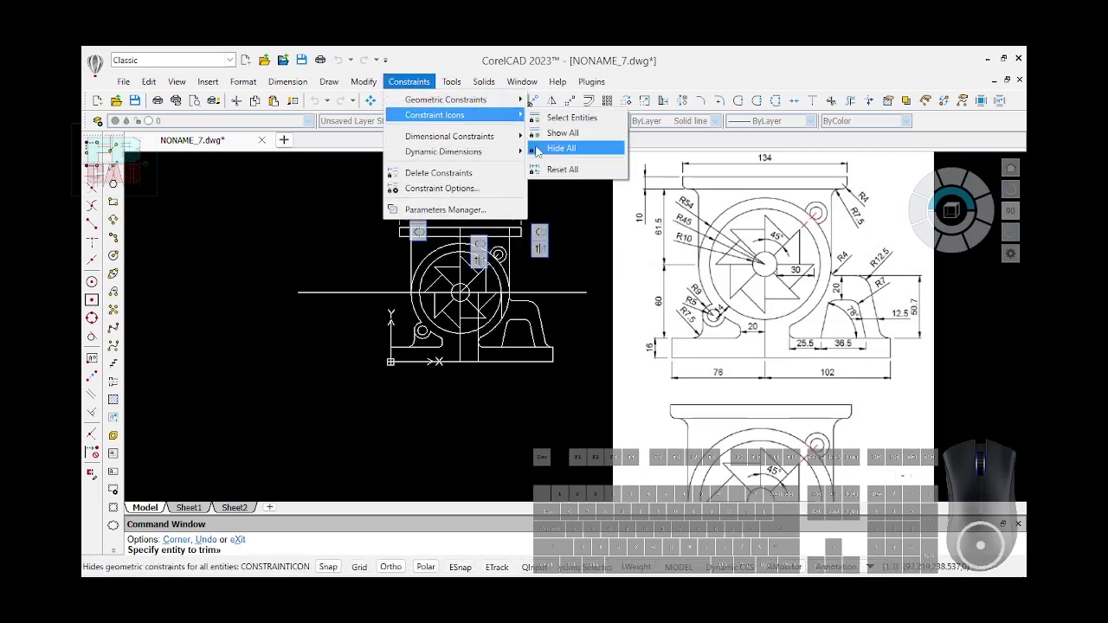
click(533, 148)
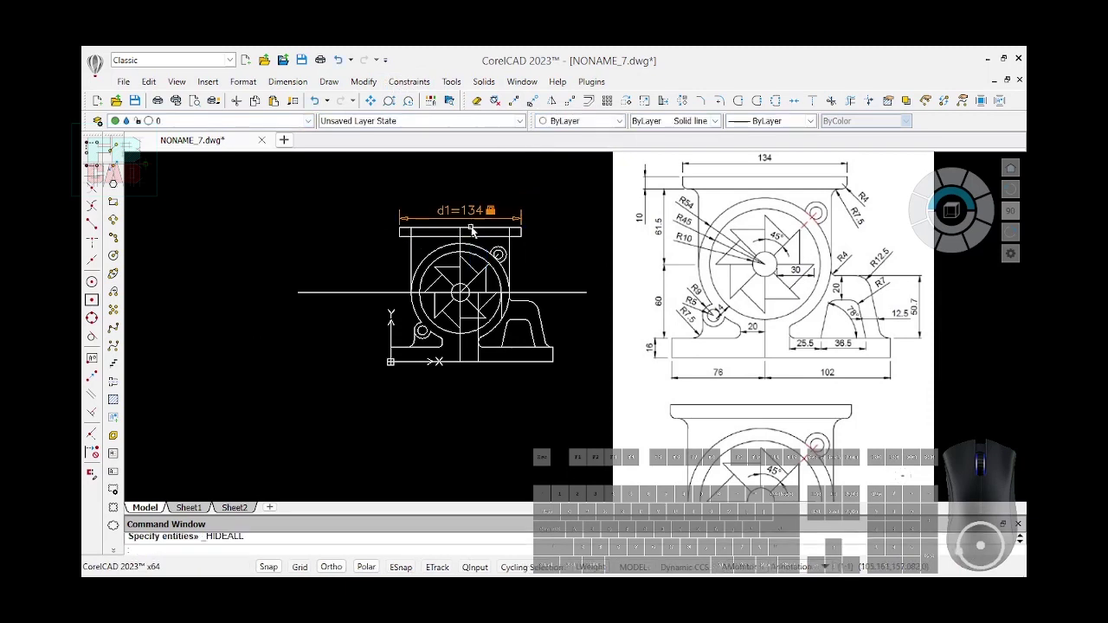
Trim the segments of the housing's vertical lines that run inside the top flange rectangle
scroll(474, 232, up, 3)
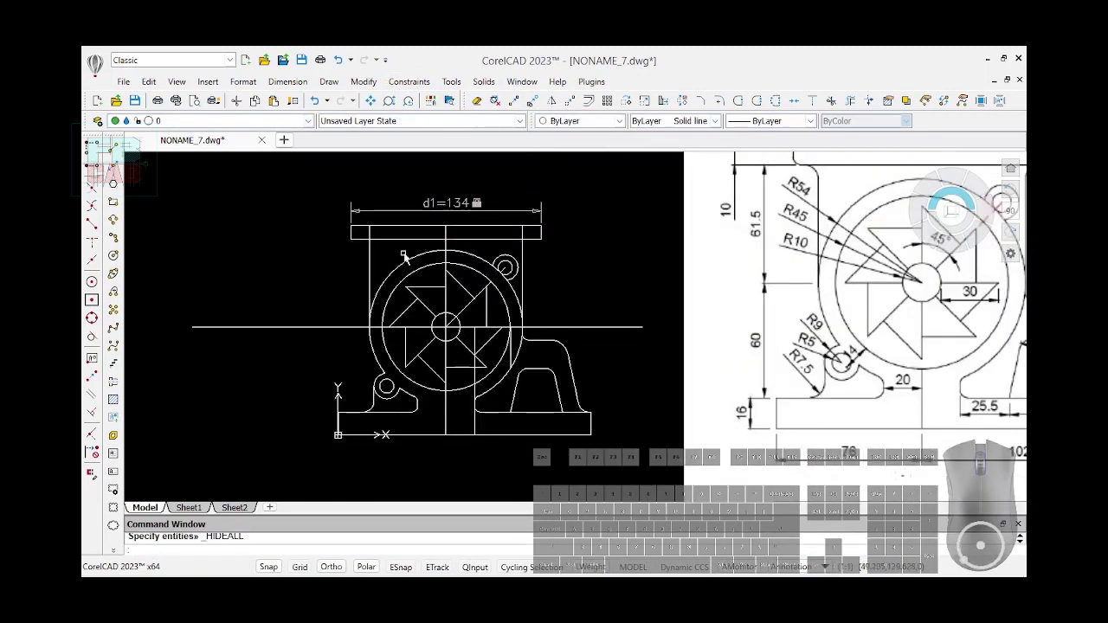
scroll(403, 256, down, 1)
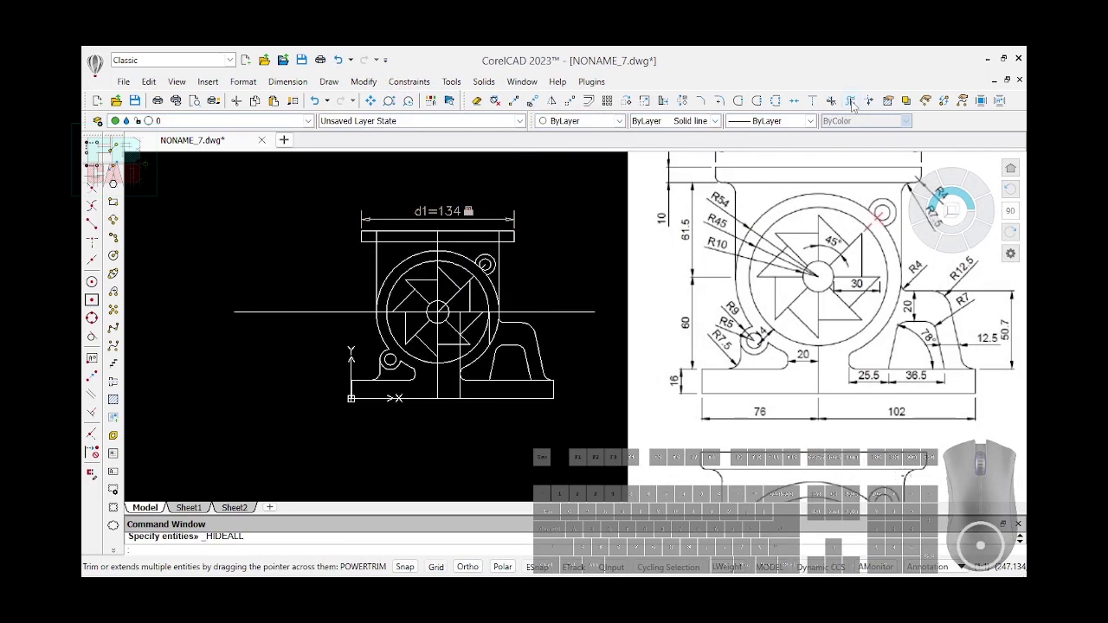
scroll(458, 248, up, 2)
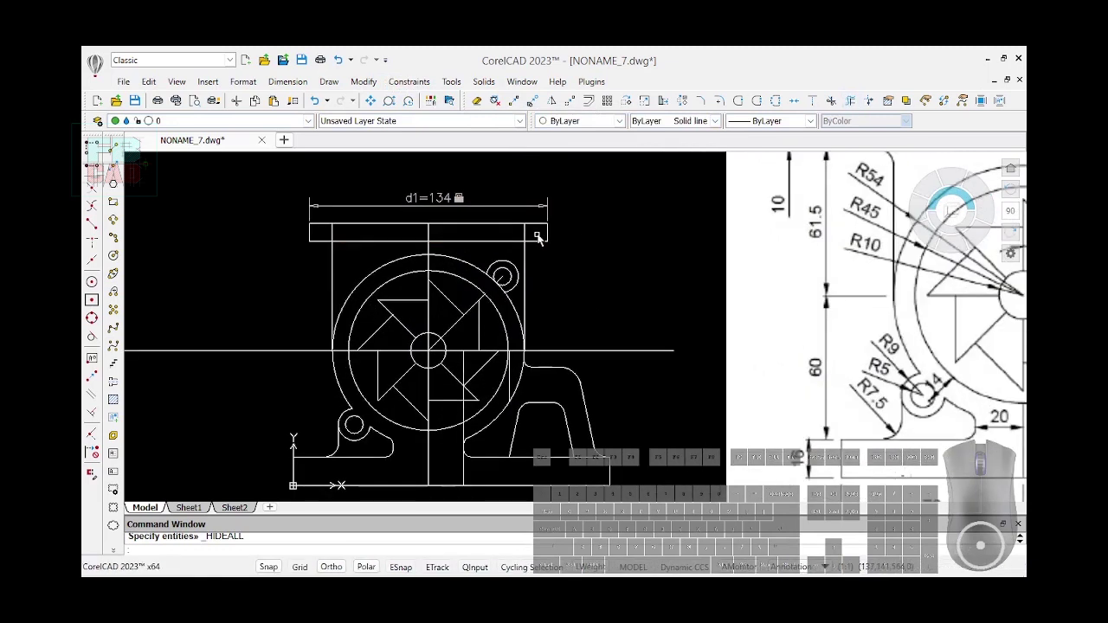
drag(538, 238, 459, 232)
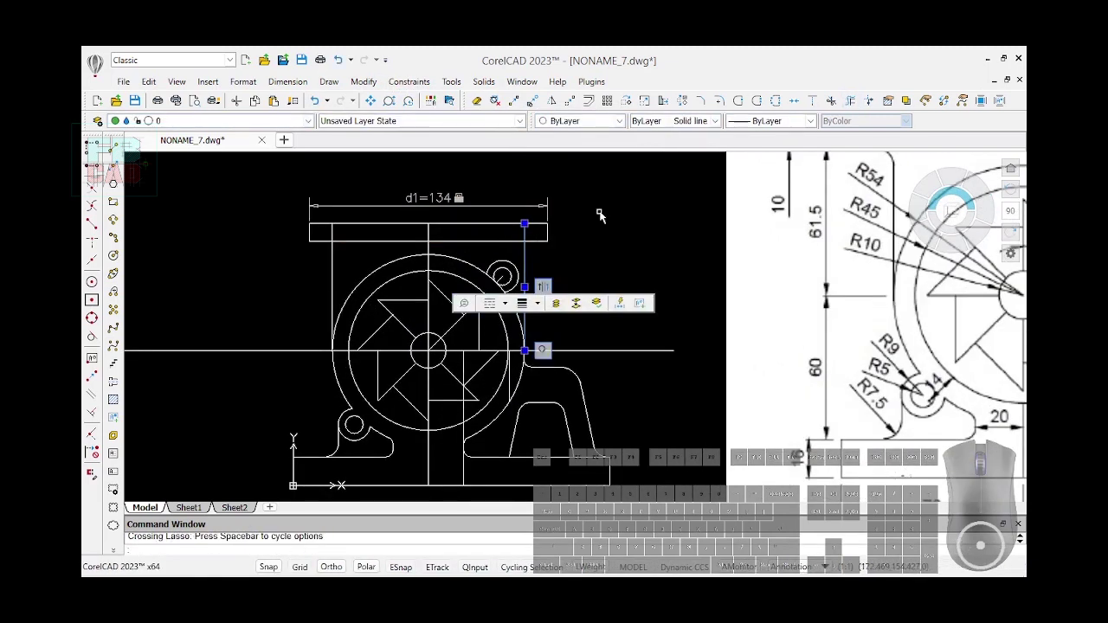
click(850, 100)
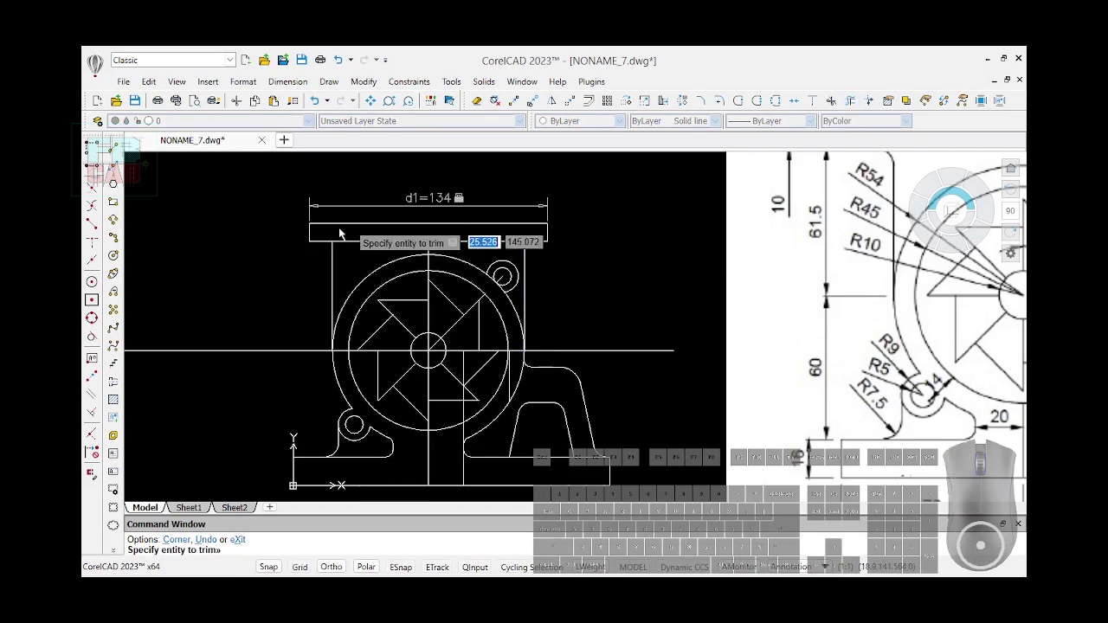
scroll(338, 237, down, 2)
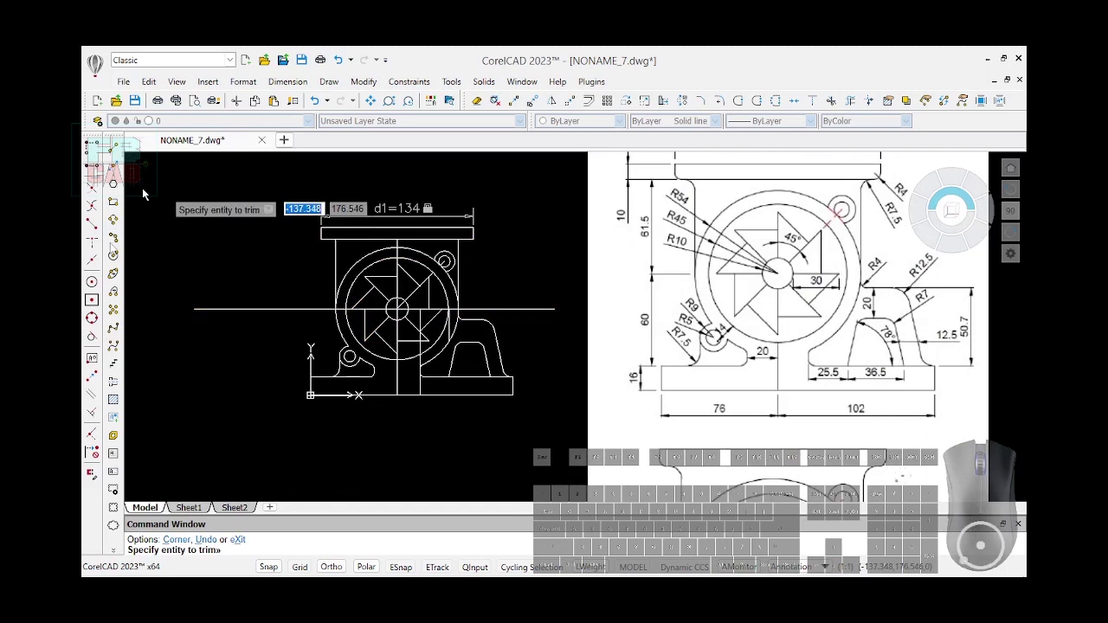
Draw a circle with a radius of about 7.75 beside the right housing wall, just below the top flange
click(114, 256)
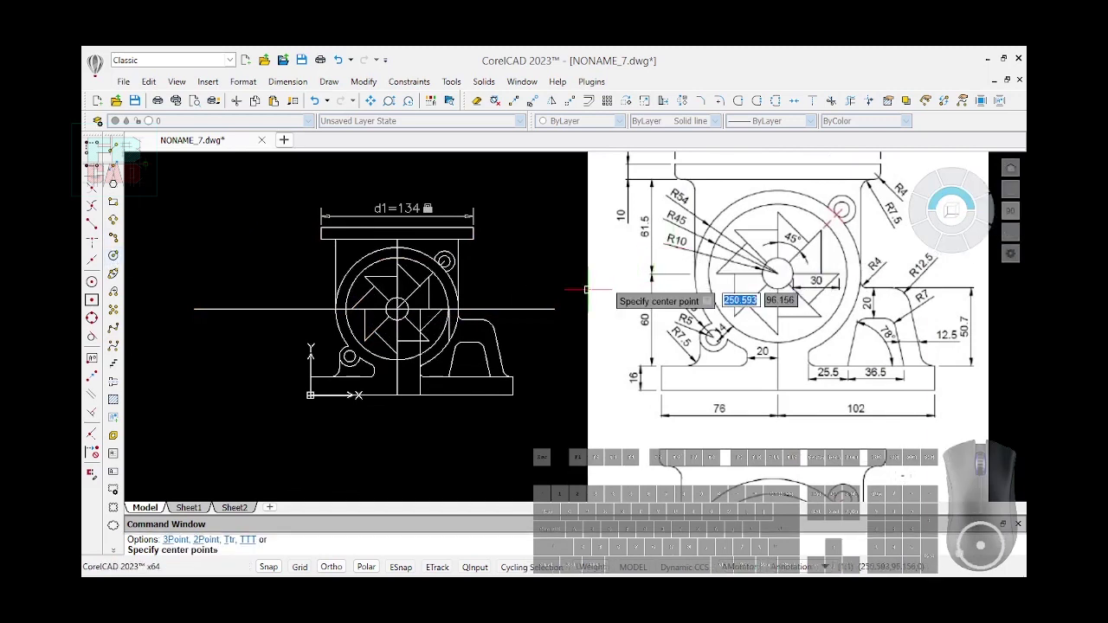
click(469, 251)
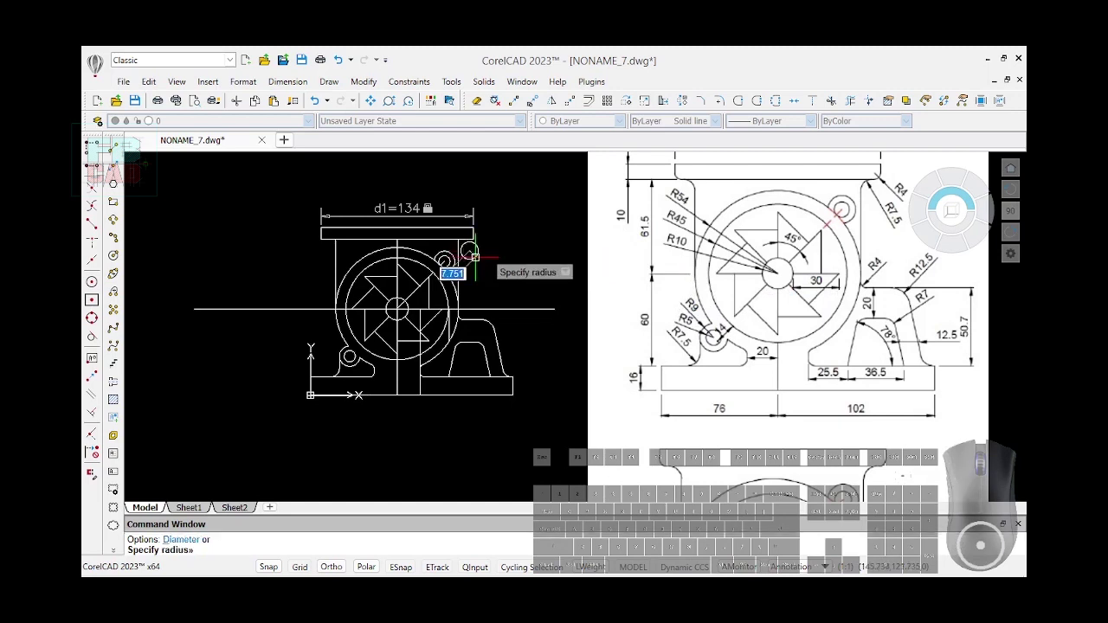
click(475, 257)
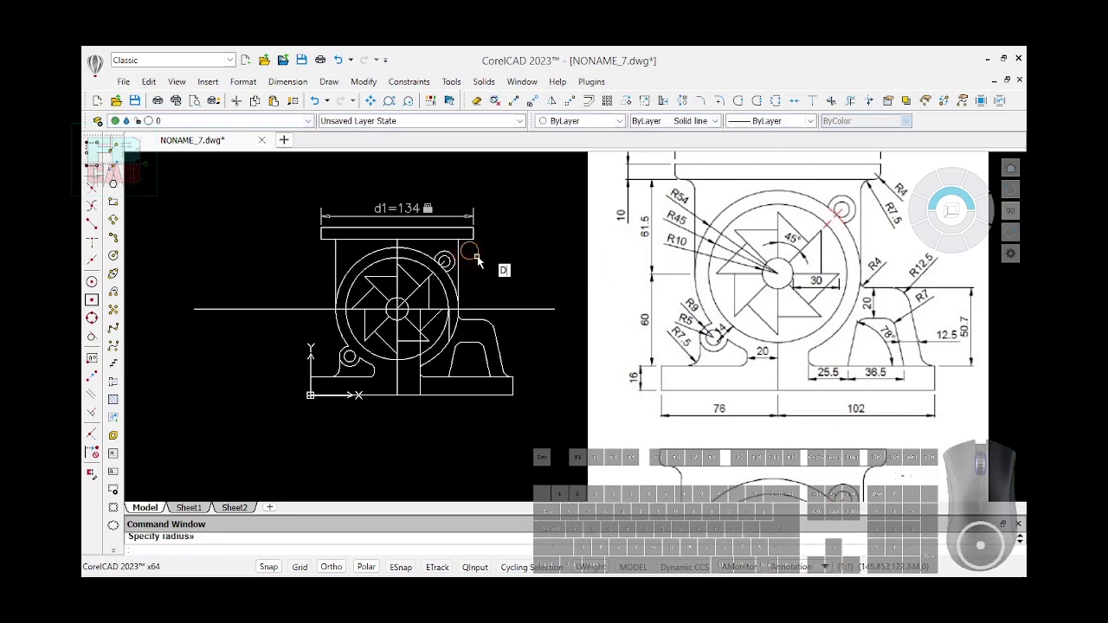
key(Escape)
key(Escape)
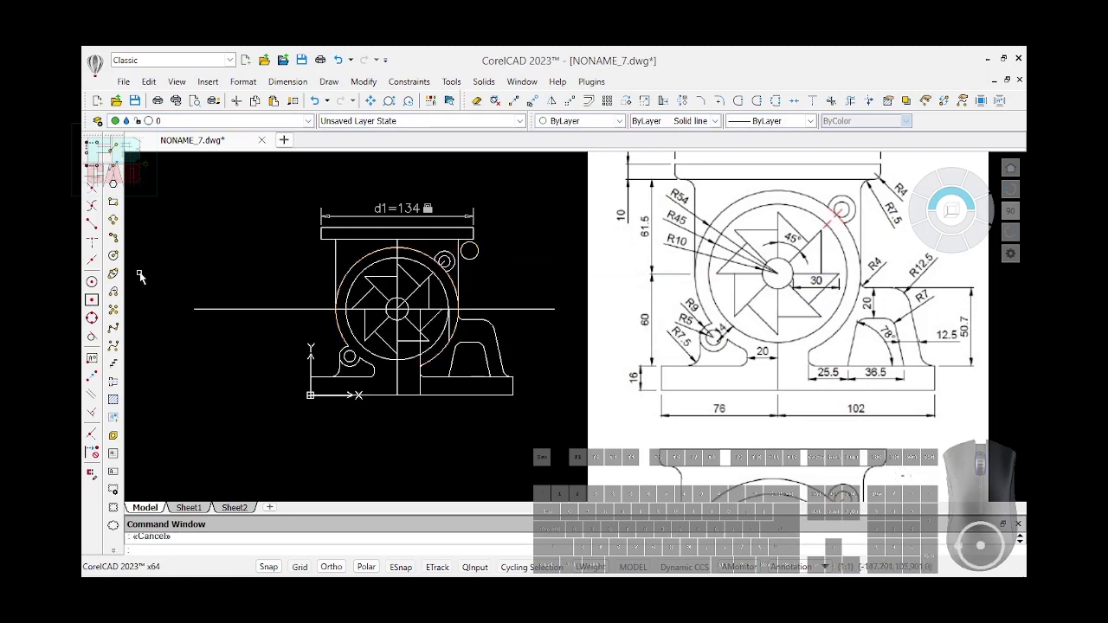
click(119, 273)
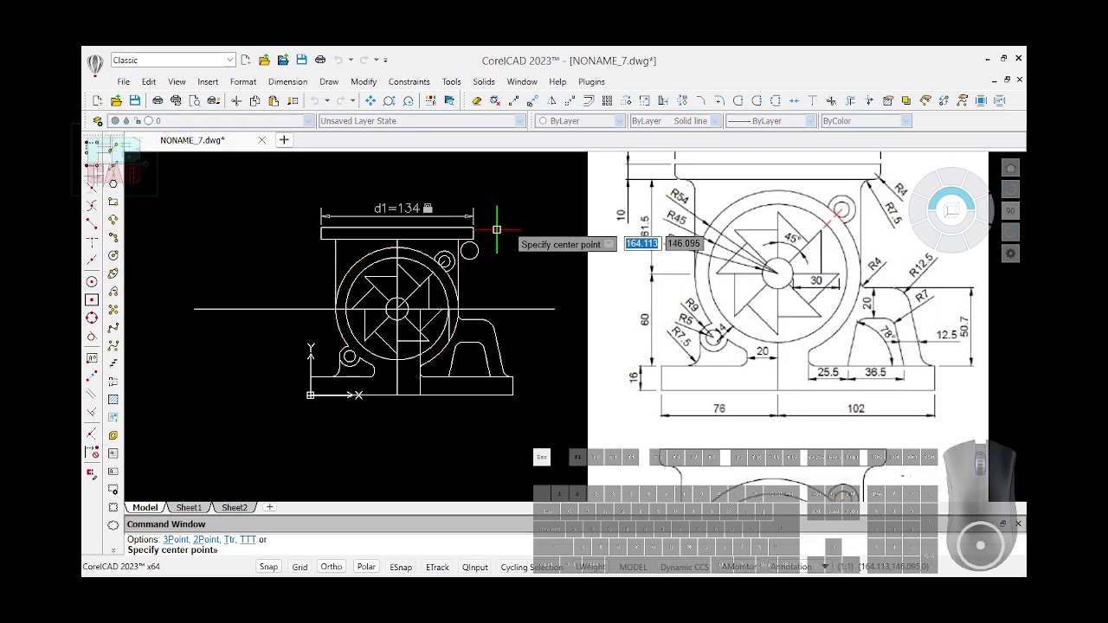
key(Escape)
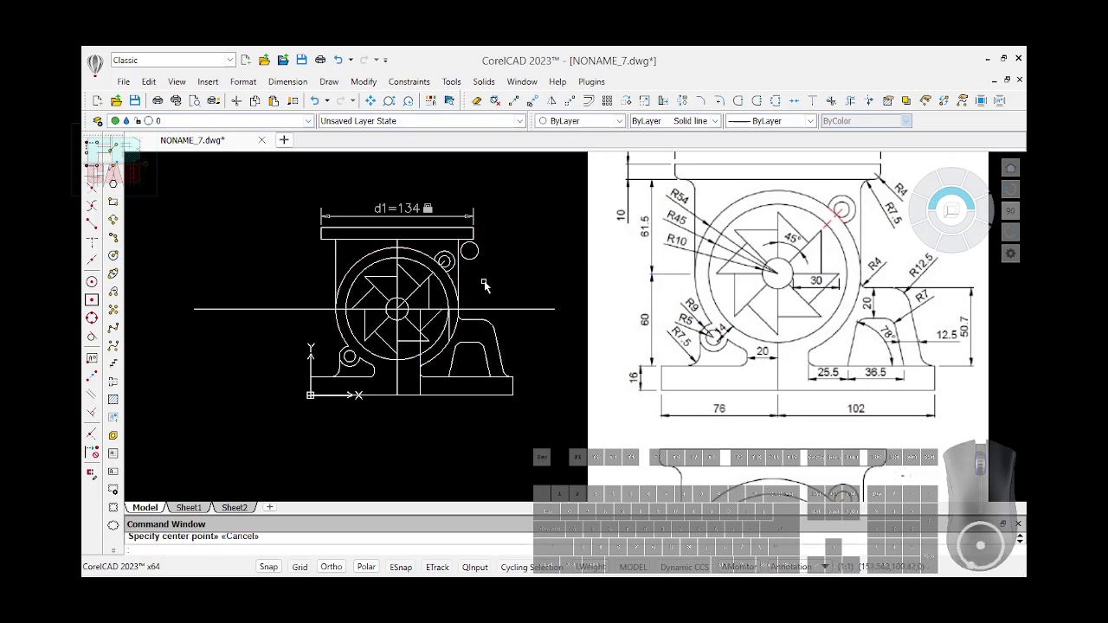
Add a radial dimensional constraint of 7.5 to the new circle below the flange
scroll(485, 278, up, 2)
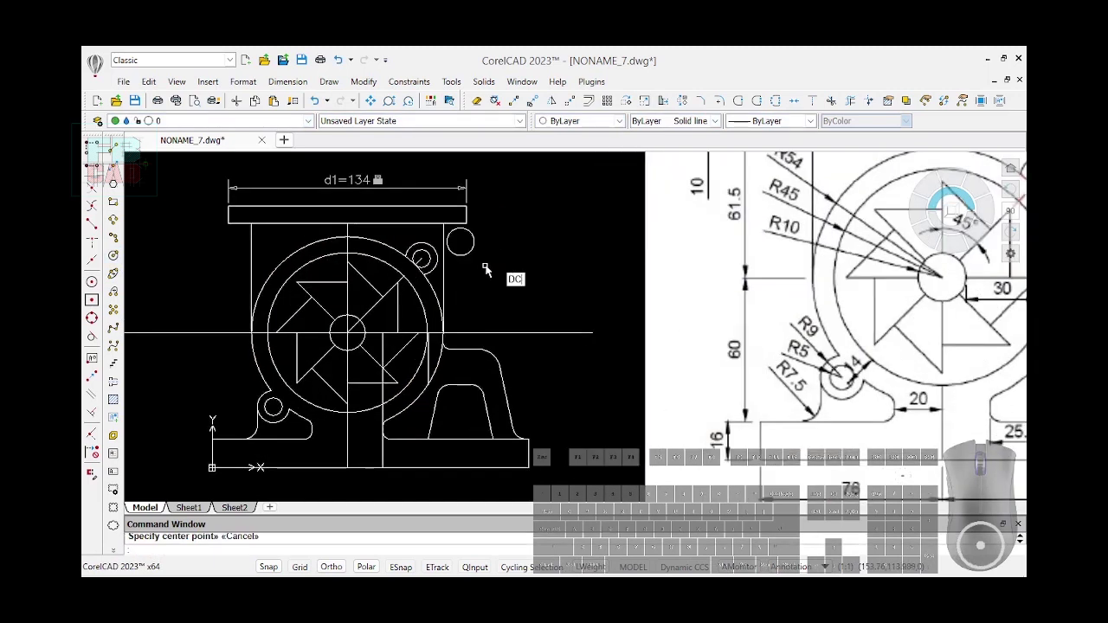
key(Return)
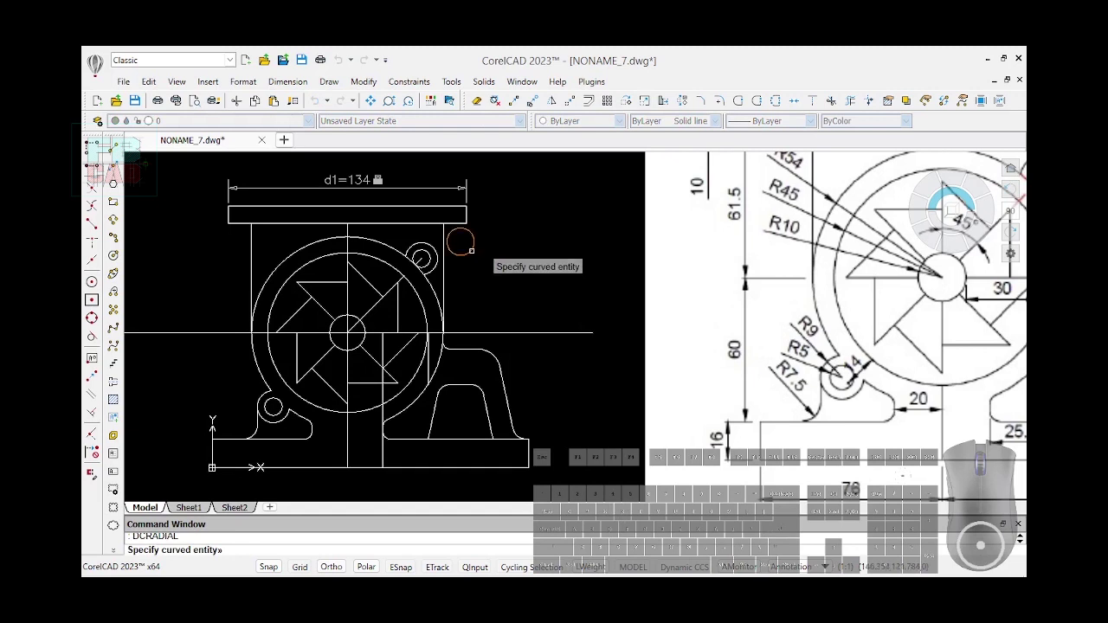
click(472, 251)
click(498, 272)
text(7.5)
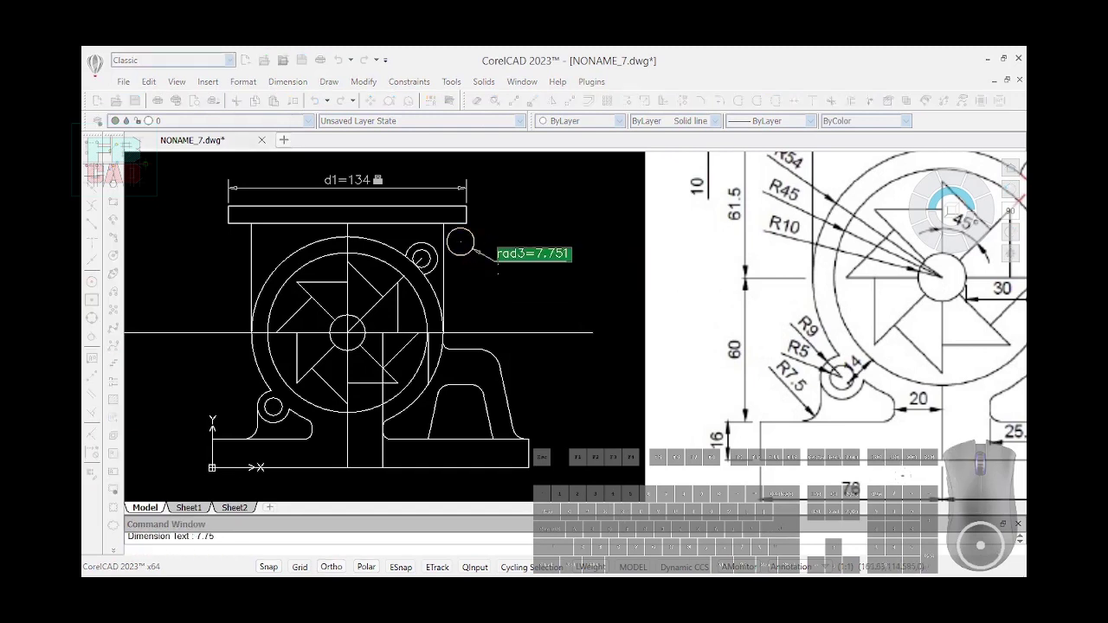
key(Return)
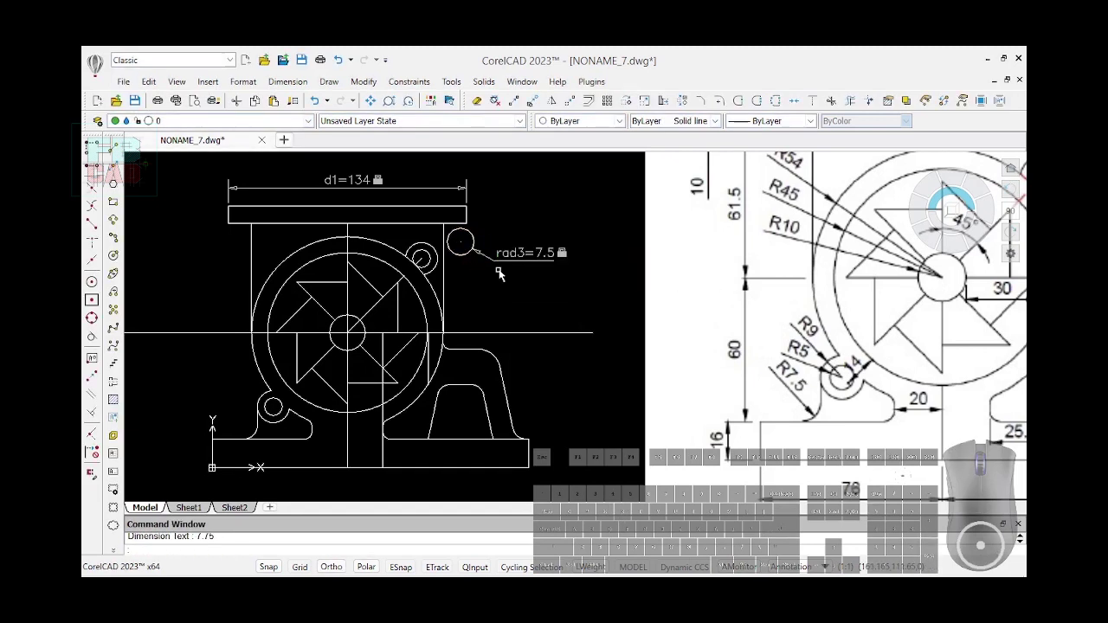
Apply tangent constraints between the circle and the right housing wall, and between the circle and the flange's lower line
text(GCTANGENT)
key(Return)
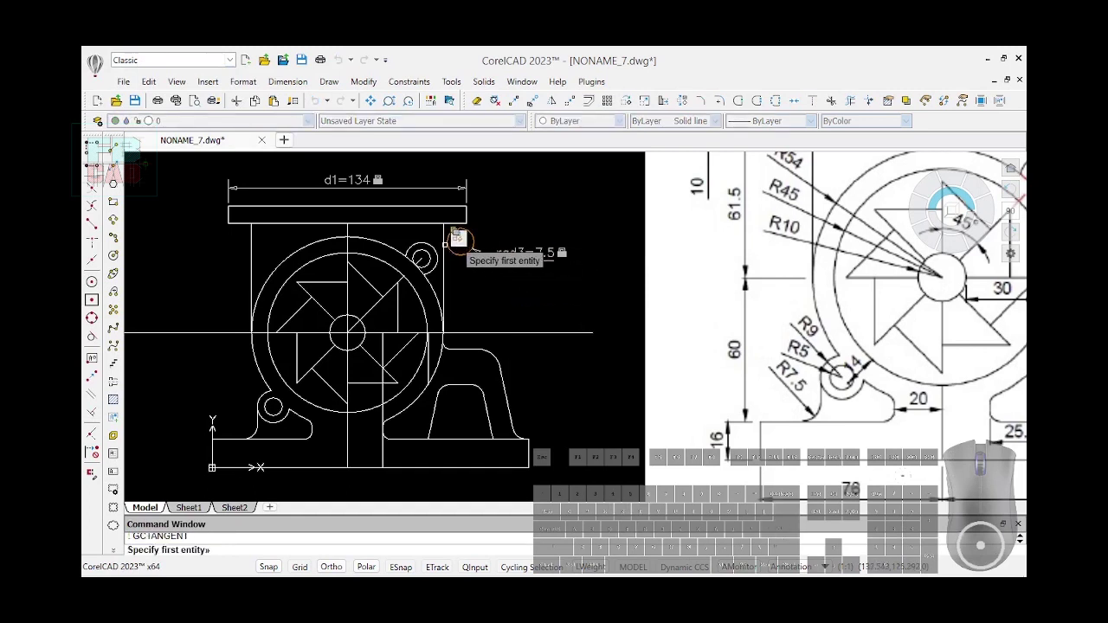
click(457, 238)
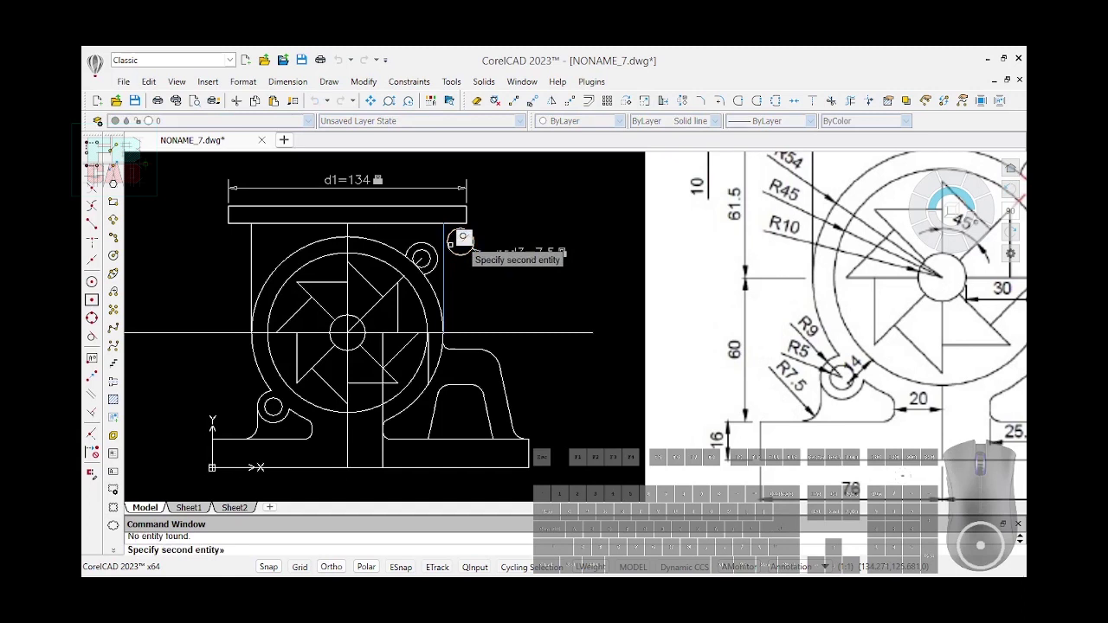
click(452, 245)
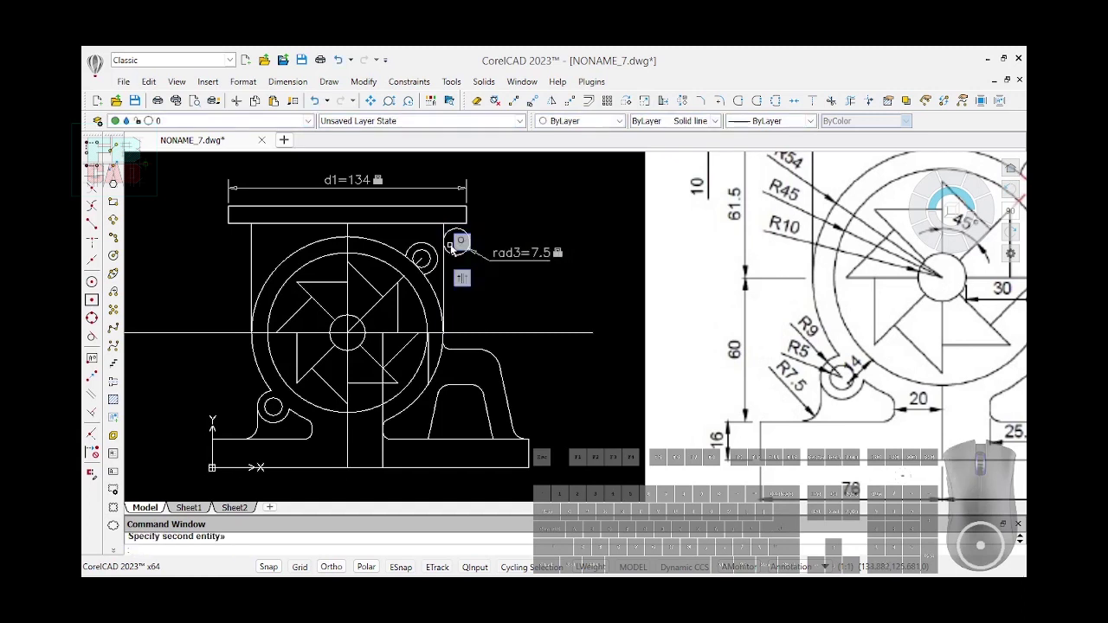
key(Return)
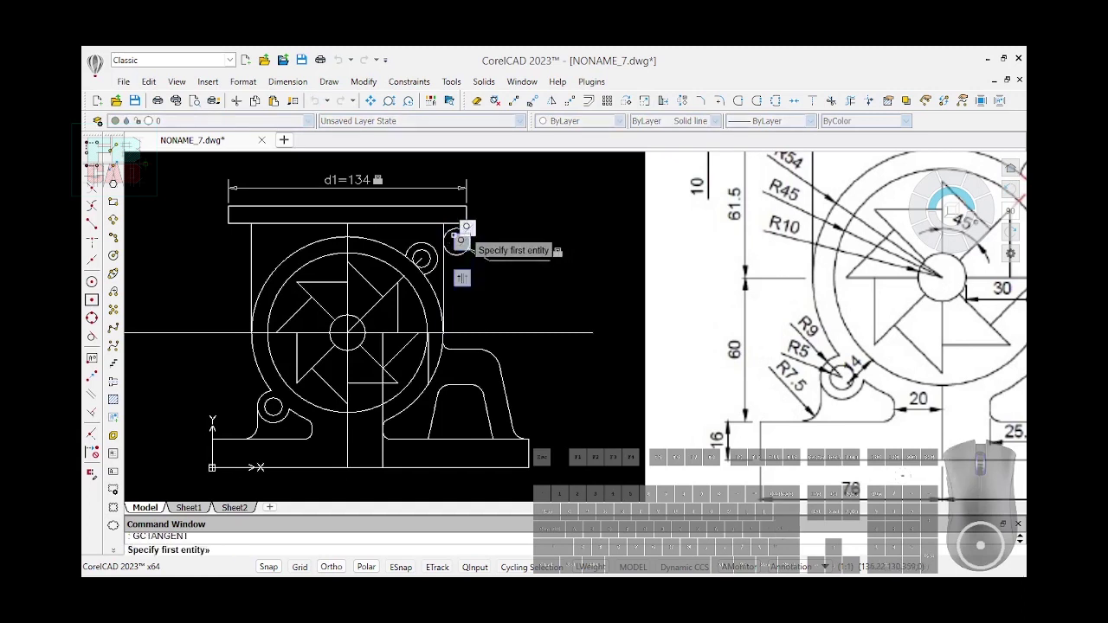
click(460, 240)
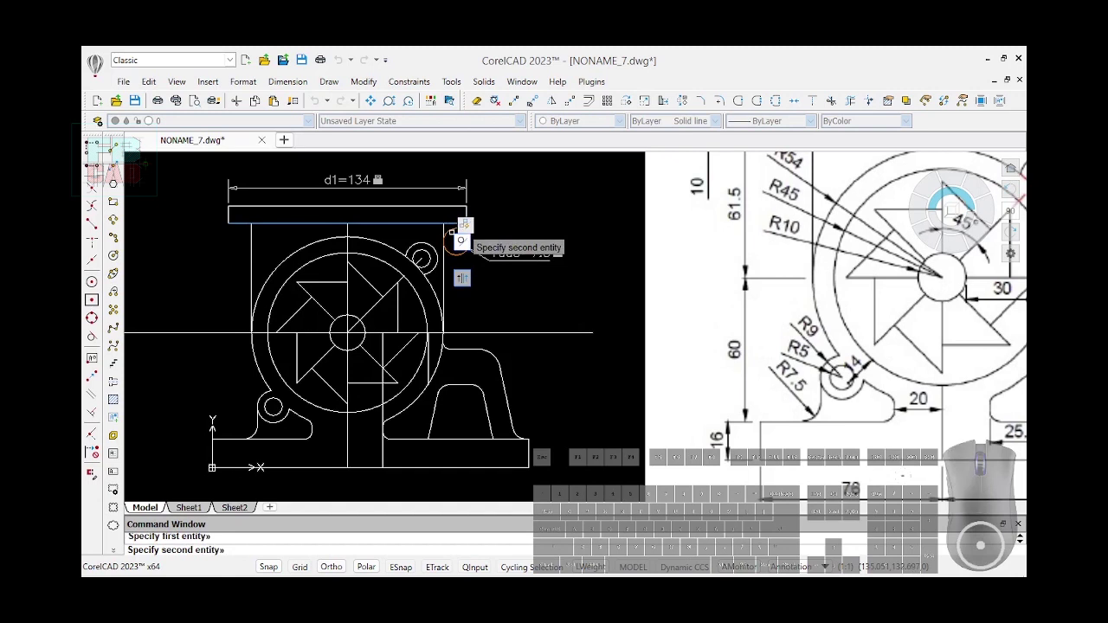
scroll(573, 239, down, 1)
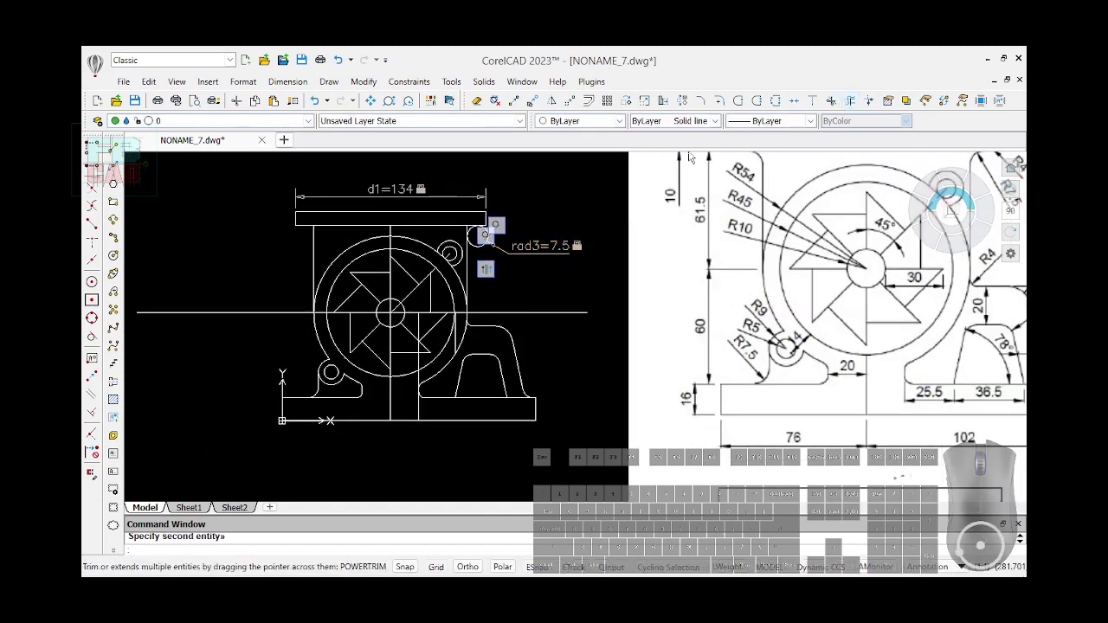
Trim the constrained circle down to the arc joining the right housing wall and the flange's underside
click(683, 101)
scroll(503, 247, up, 2)
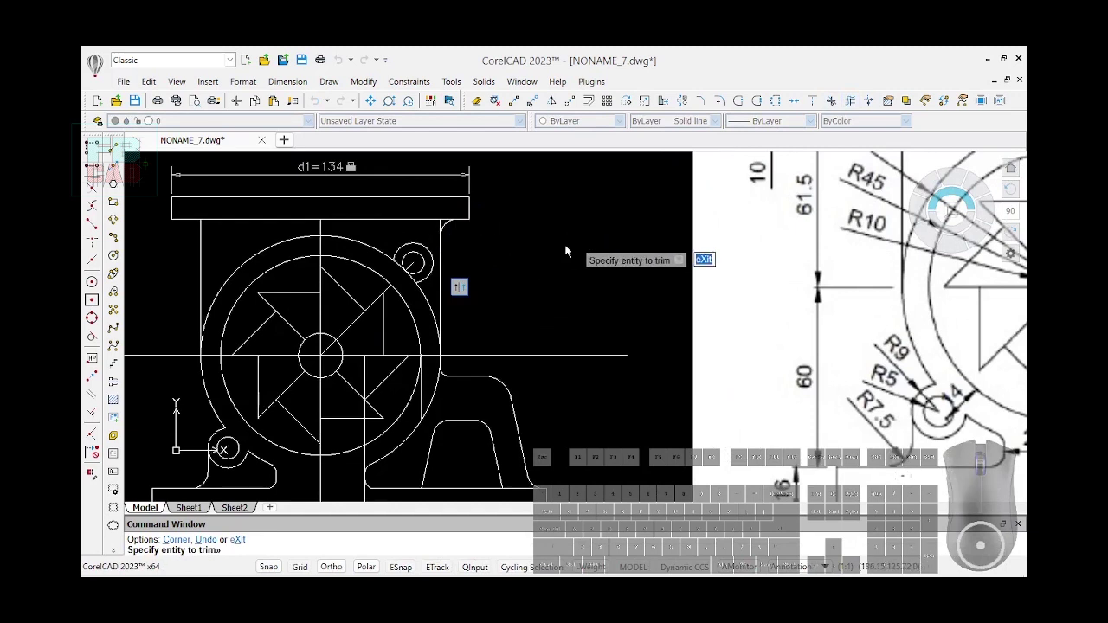
key(Escape)
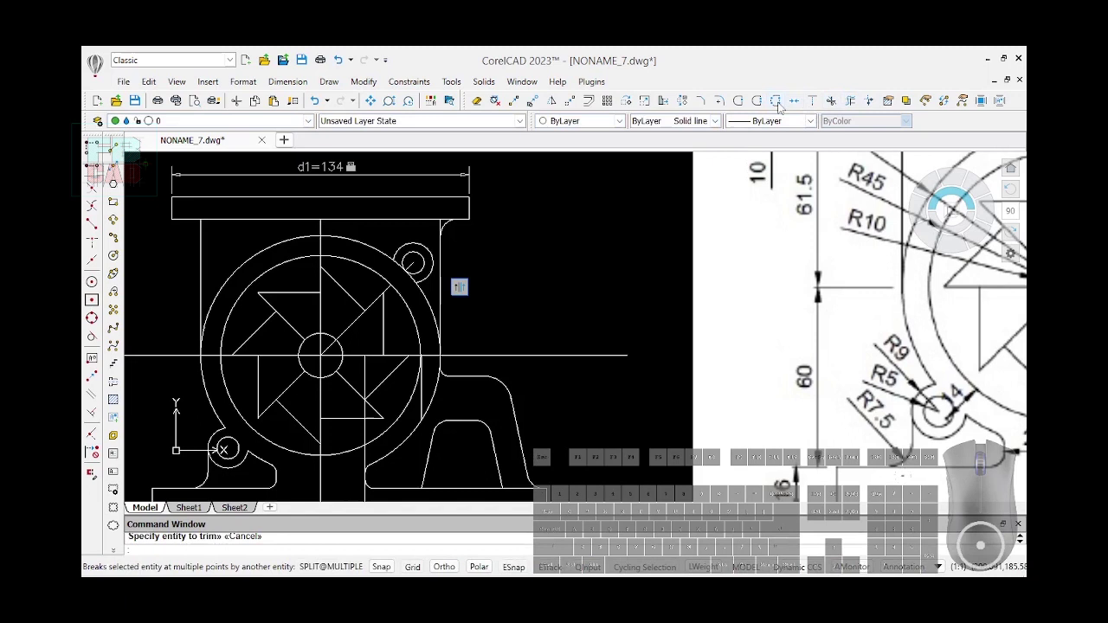
Fillet the lower right and lower left corners of the top flange with radius 4
click(738, 101)
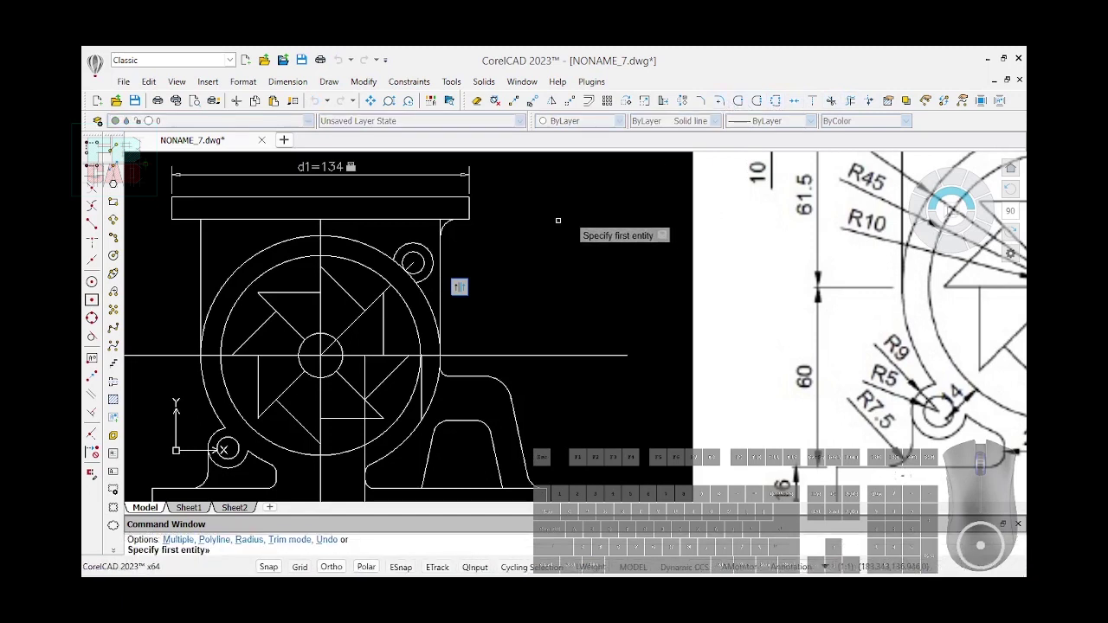
text(R)
key(Return)
text(4)
key(Return)
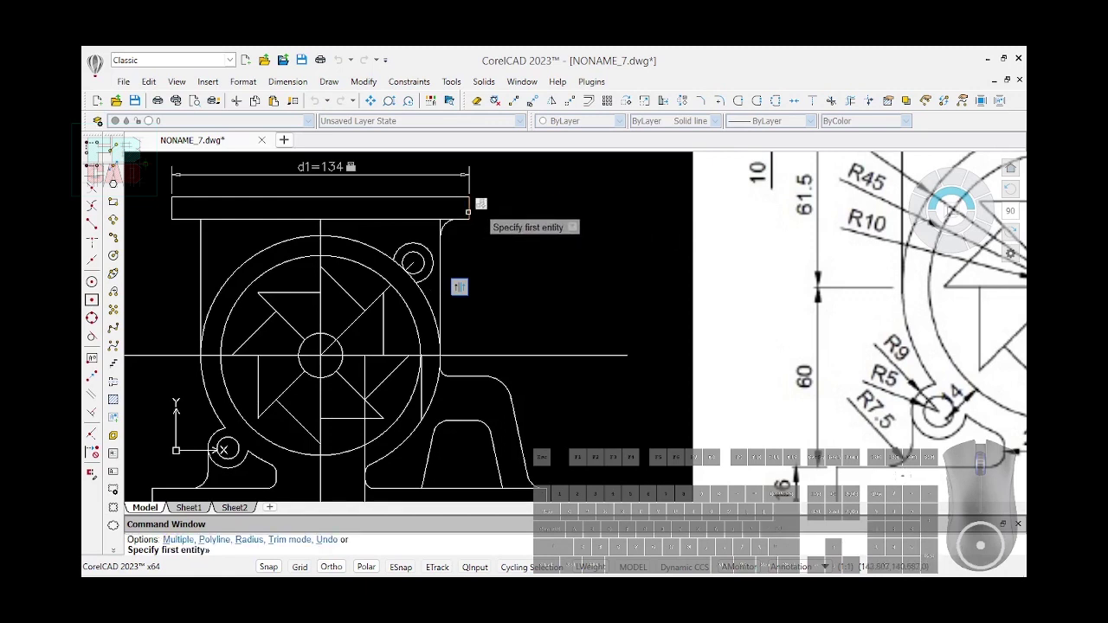
click(463, 218)
click(465, 222)
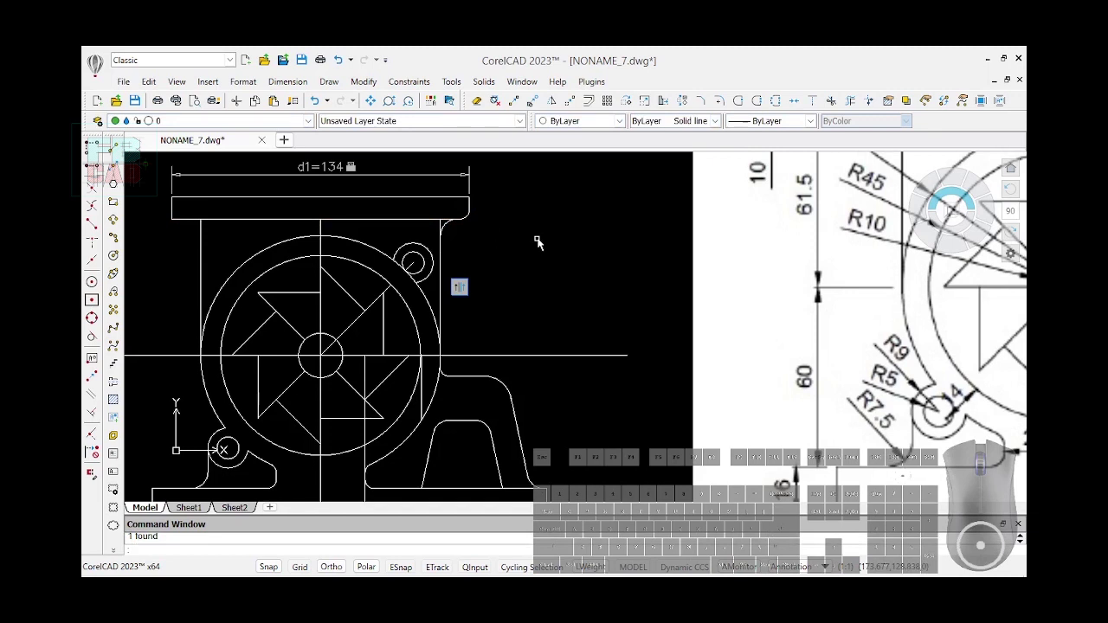
key(Return)
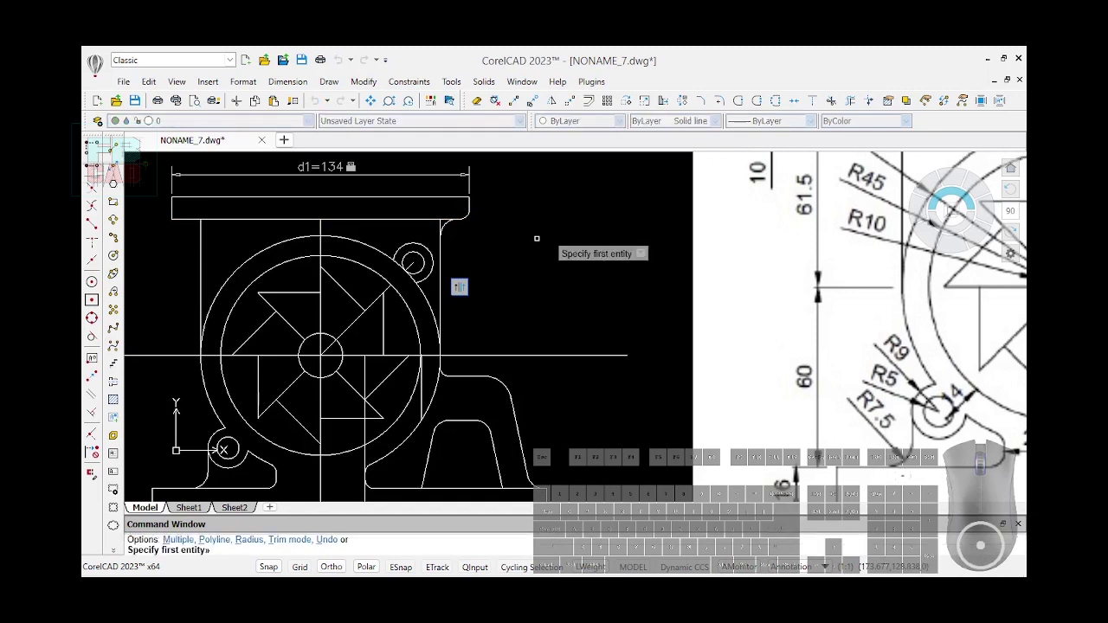
click(177, 219)
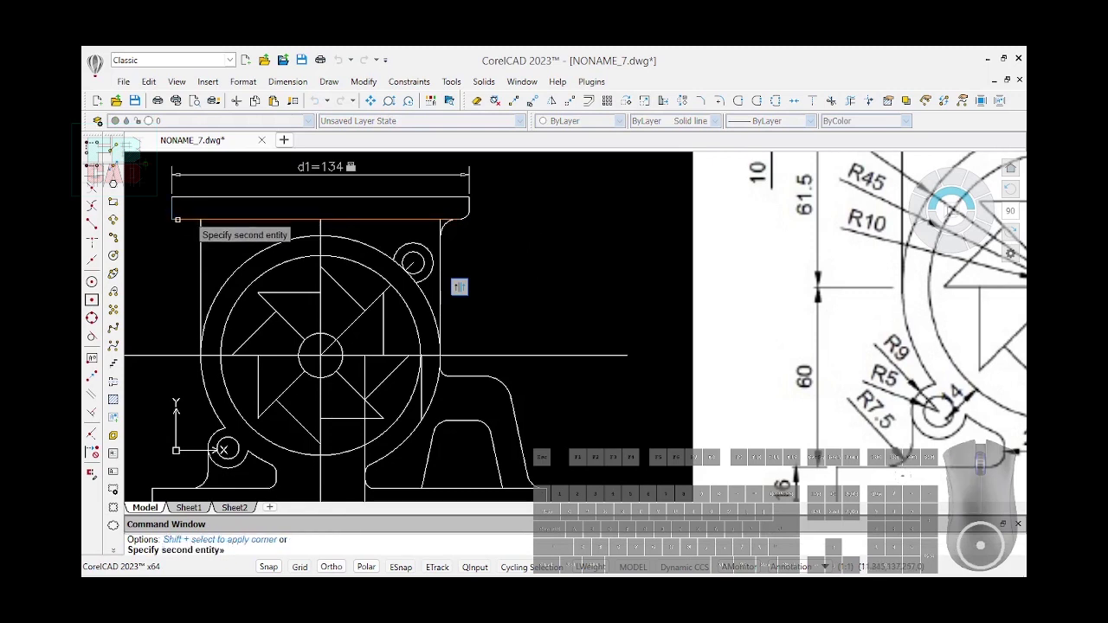
click(178, 221)
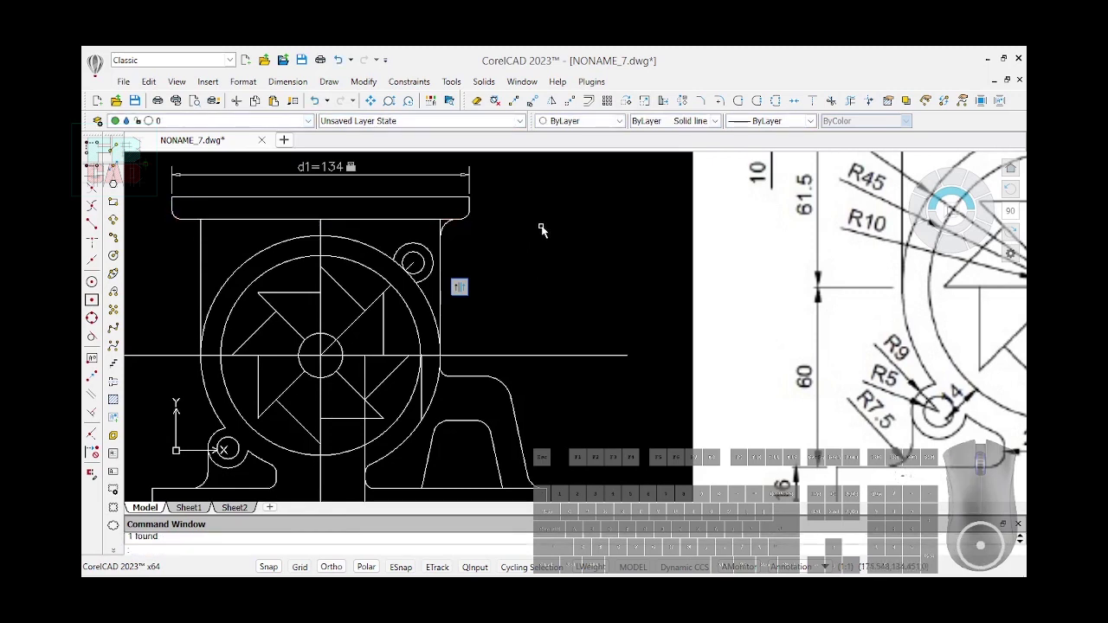
Mirror the arc under the right side of the flange about the vertical centre line, keeping the source arc
click(552, 100)
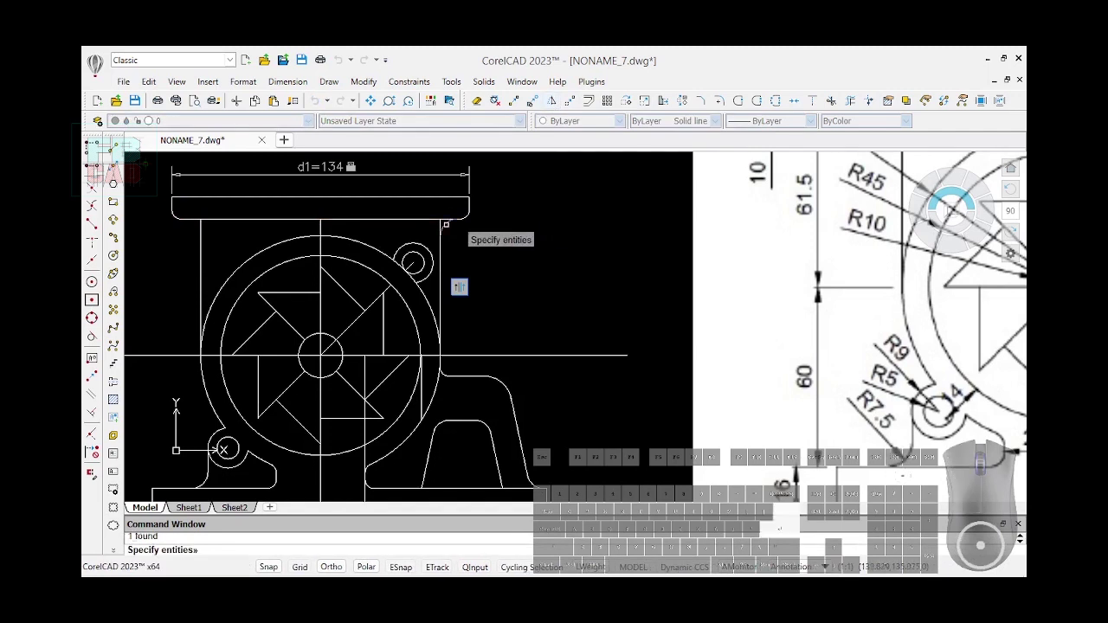
key(Return)
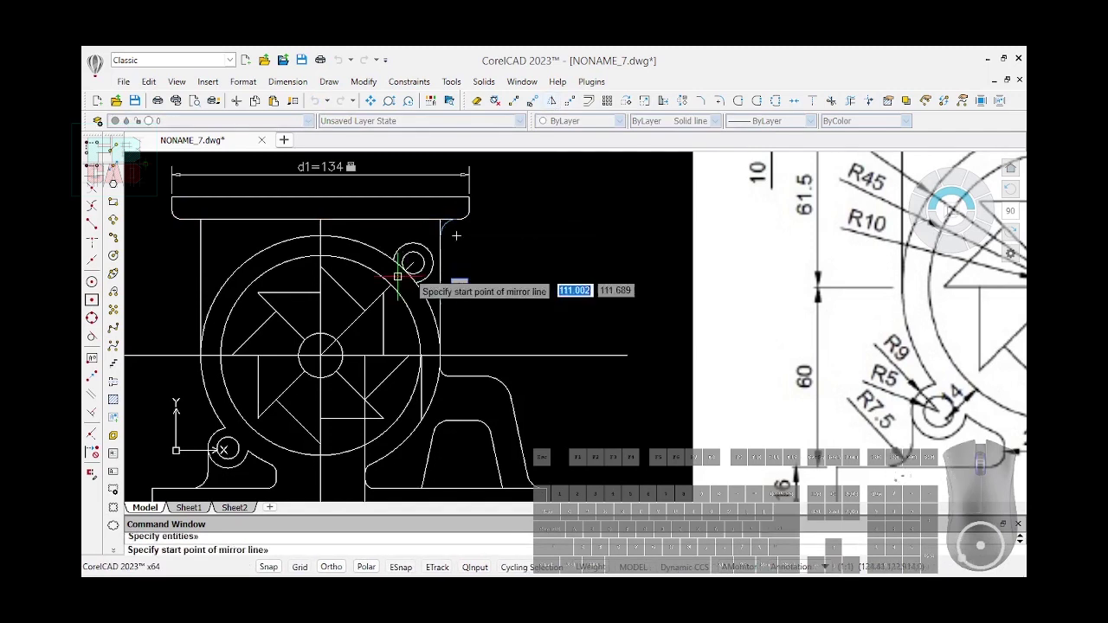
click(321, 355)
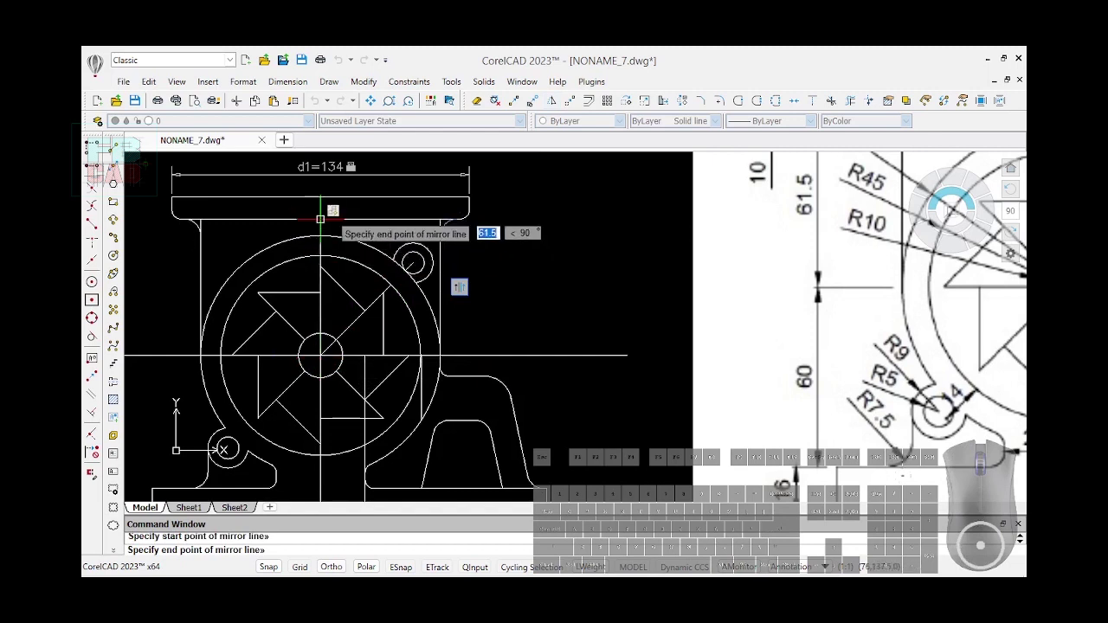
click(321, 219)
key(Return)
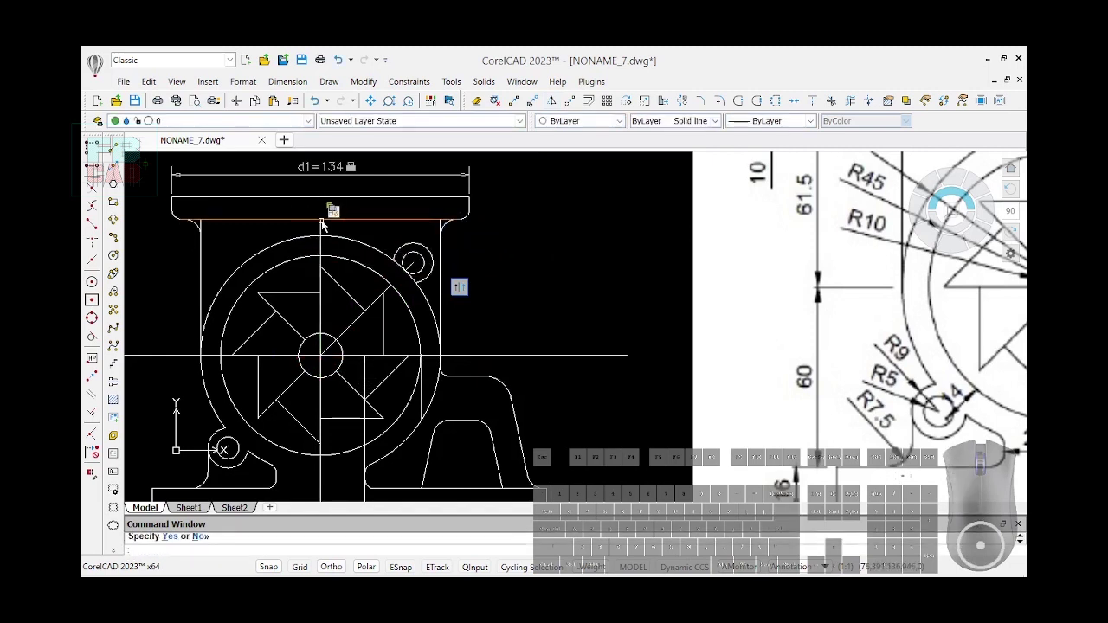
Trim the ends of the housing's side walls that extend past the R7.5 arcs beneath both sides of the top flange
click(856, 101)
scroll(673, 331, down, 2)
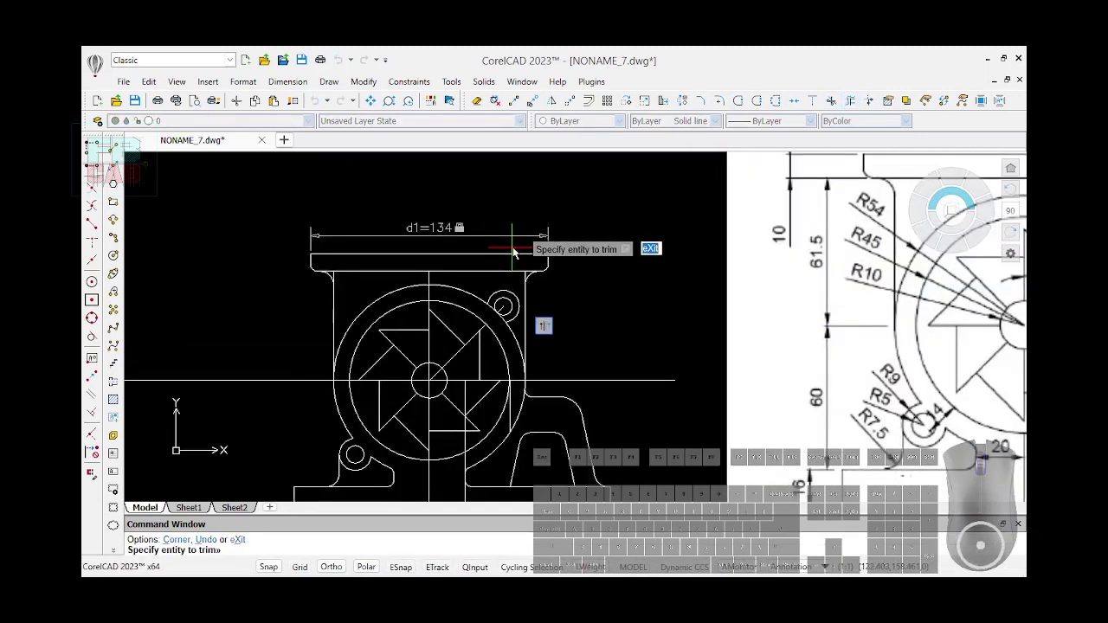
scroll(518, 289, up, 3)
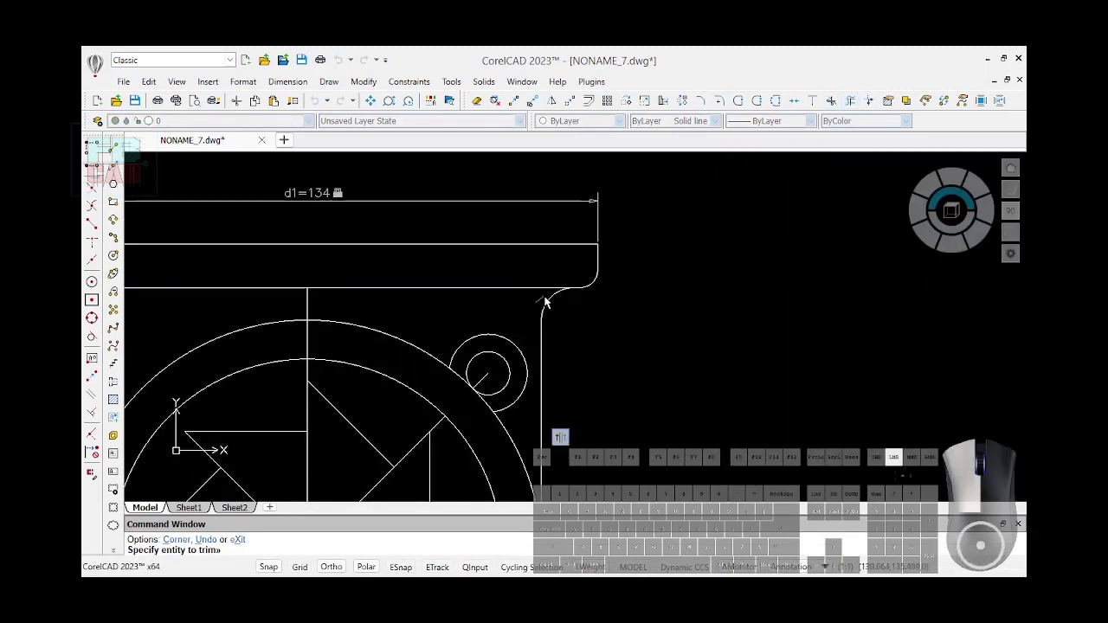
scroll(531, 302, down, 2)
scroll(238, 299, up, 3)
scroll(269, 295, up, 3)
scroll(265, 297, down, 4)
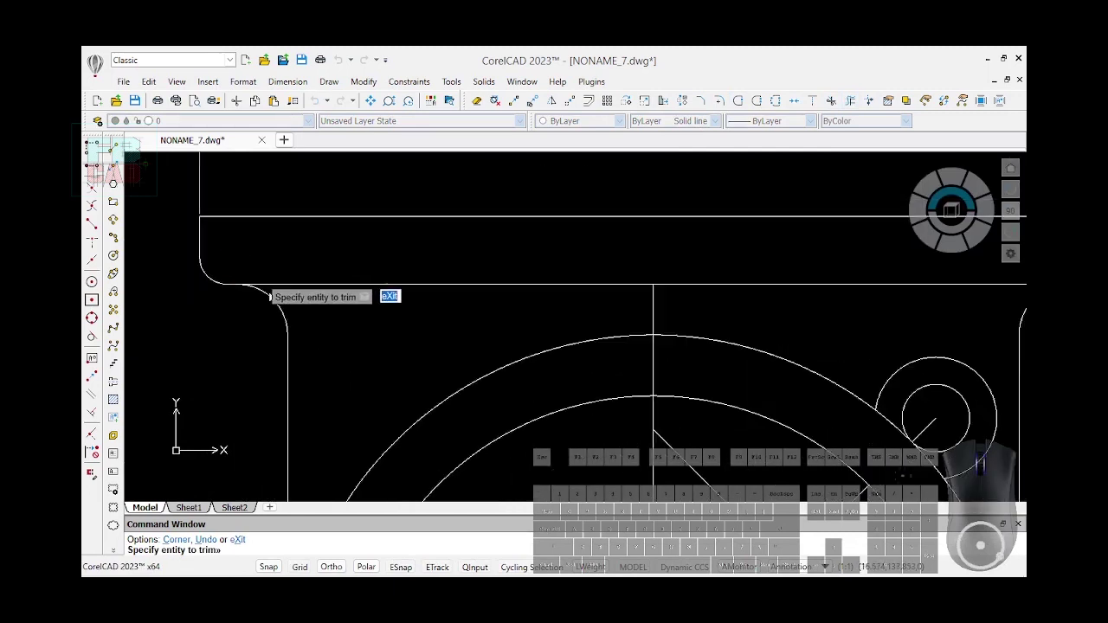
scroll(302, 303, down, 2)
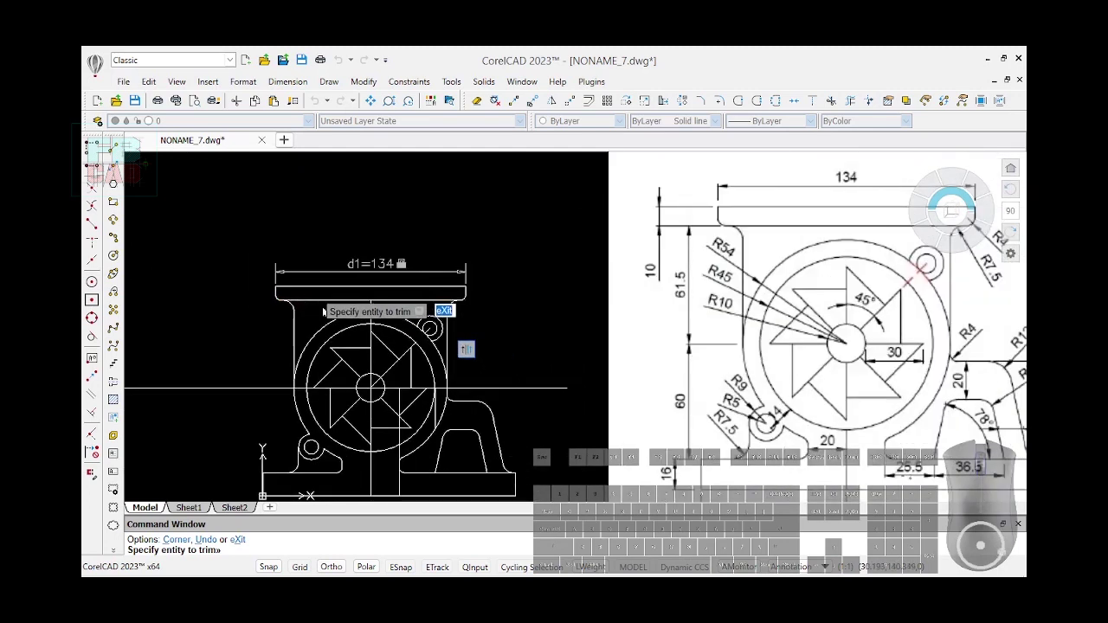
Delete the horizontal and vertical centre lines running through the blower housing
key(Delete)
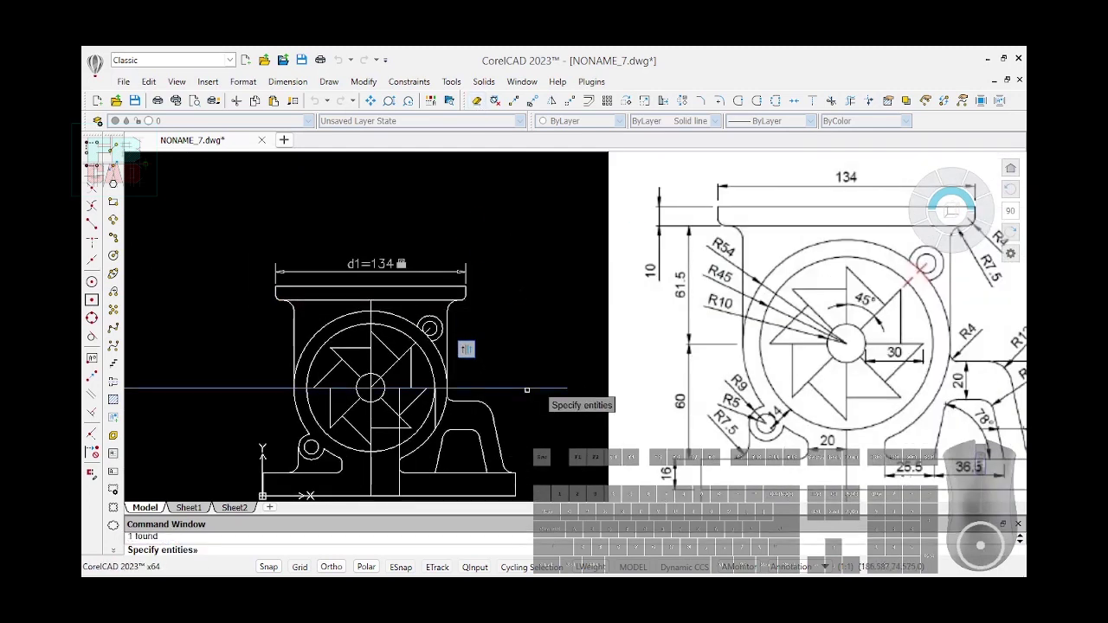
key(Return)
scroll(551, 285, down, 1)
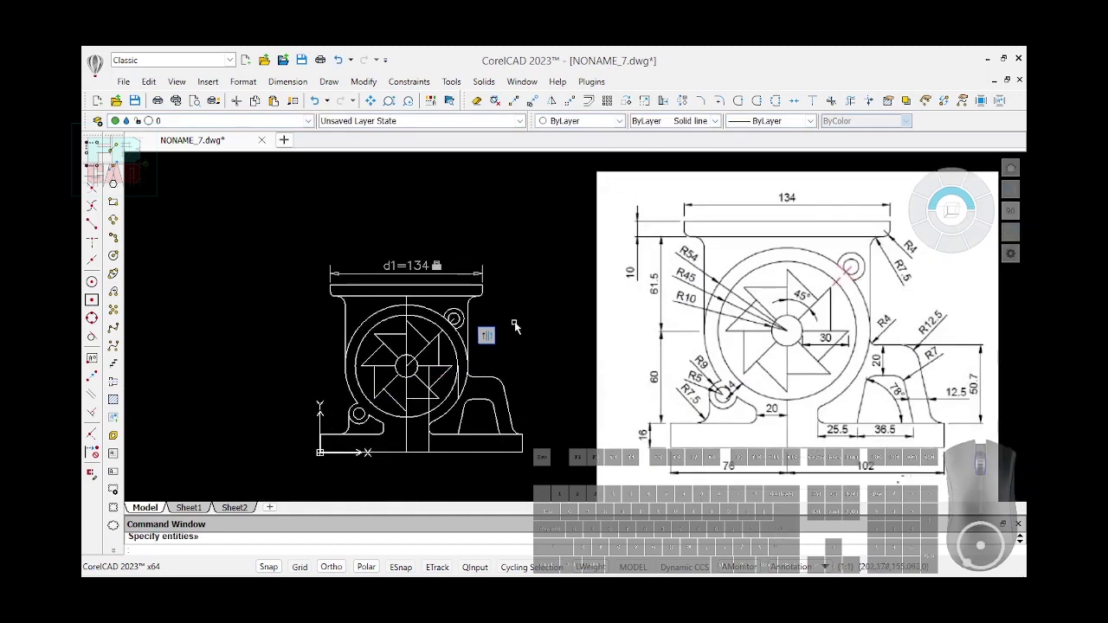
key(Delete)
click(406, 434)
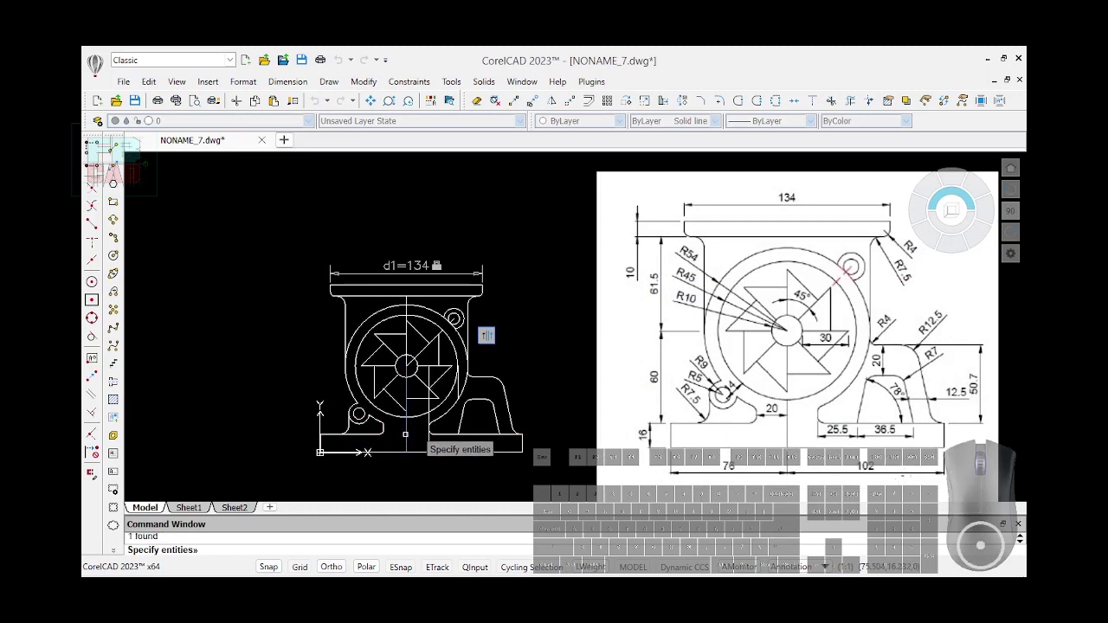
key(Return)
key(Delete)
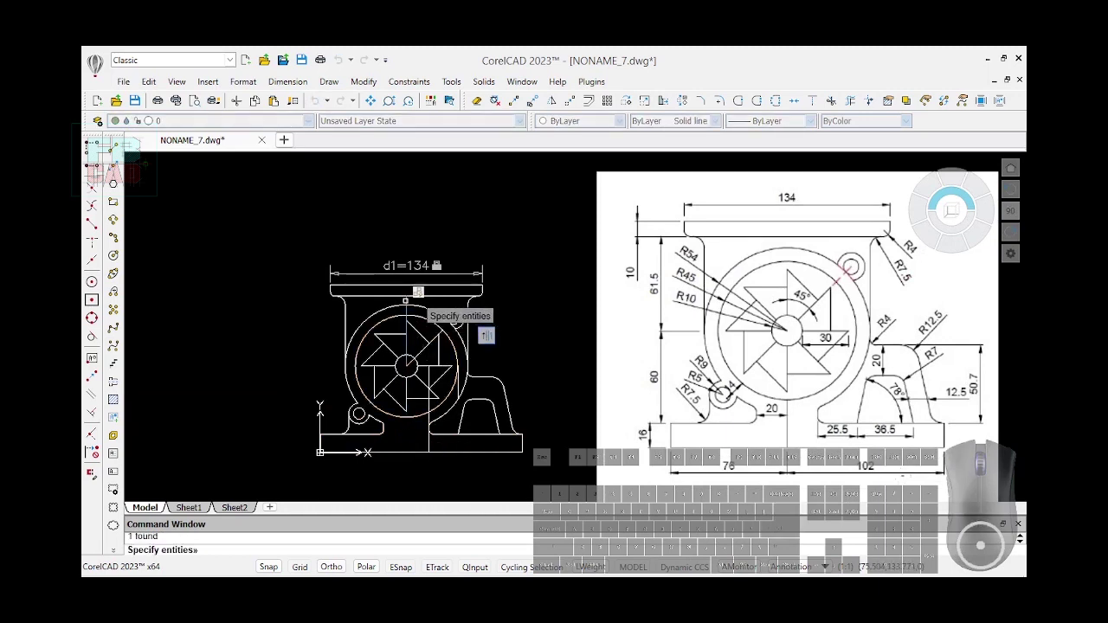
key(Return)
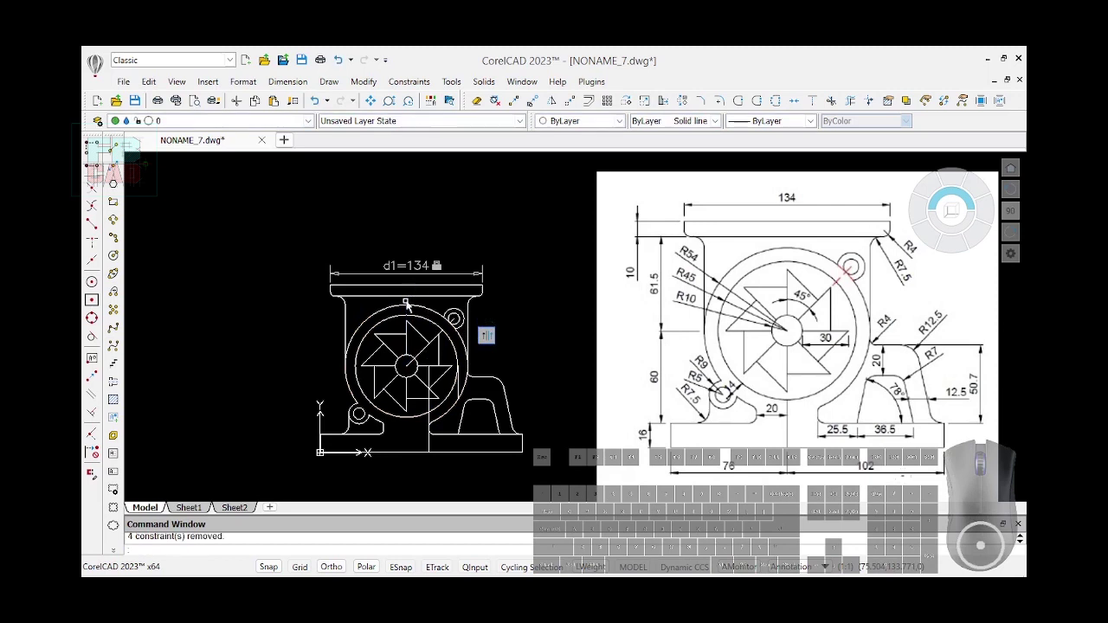
Delete the vertical construction line at the right foot's inner edge and the short diagonal line inside the upper right lug
click(428, 422)
key(Delete)
key(Return)
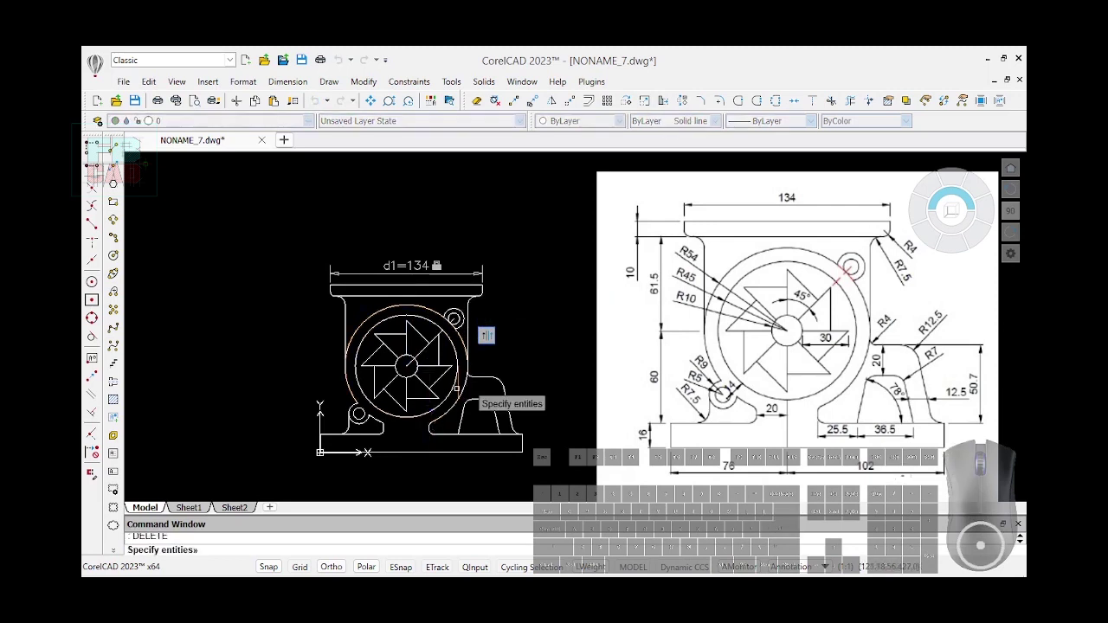
key(Escape)
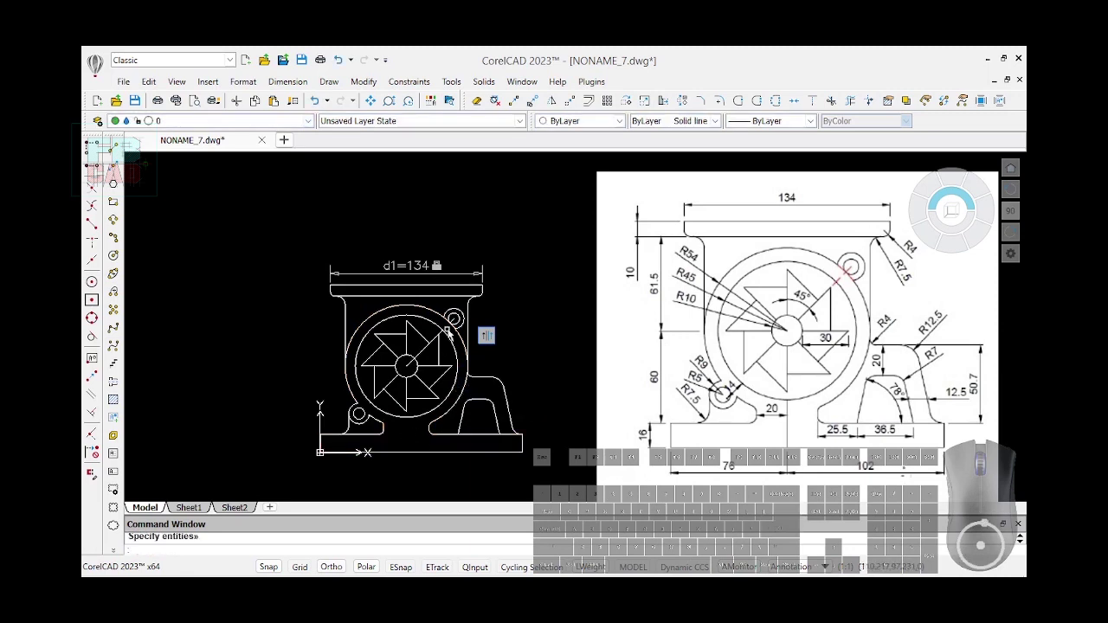
scroll(454, 318, up, 2)
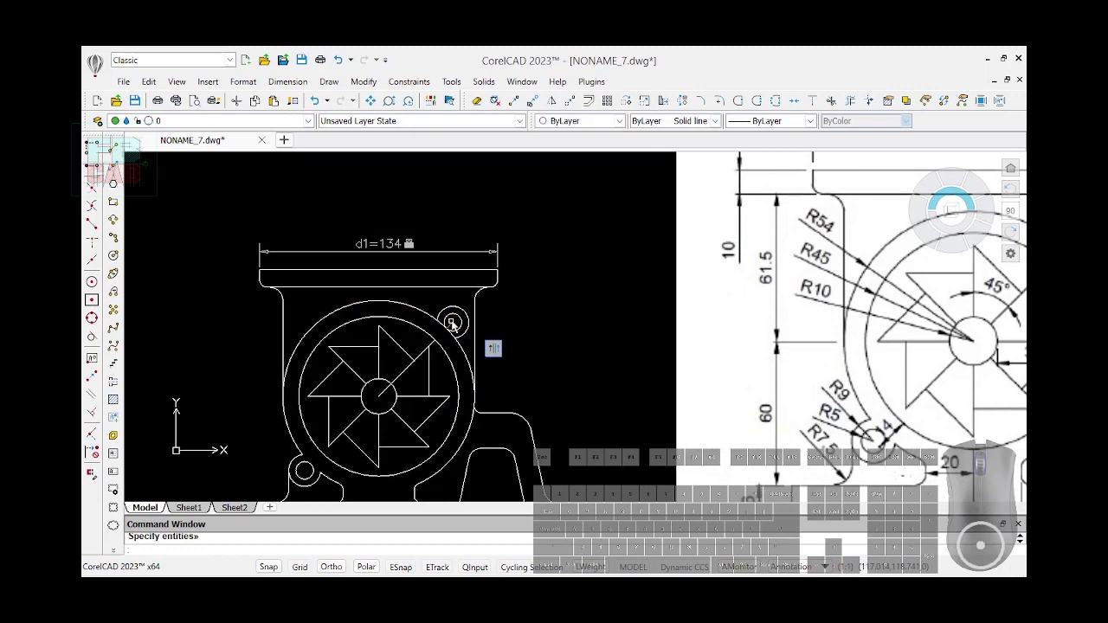
click(452, 324)
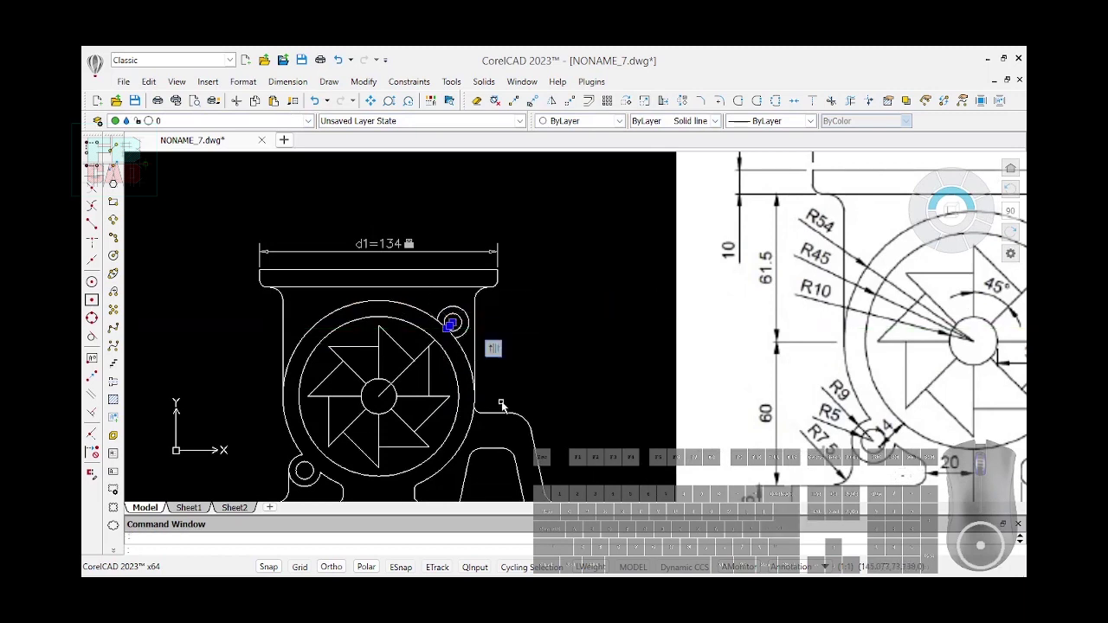
scroll(427, 300, down, 1)
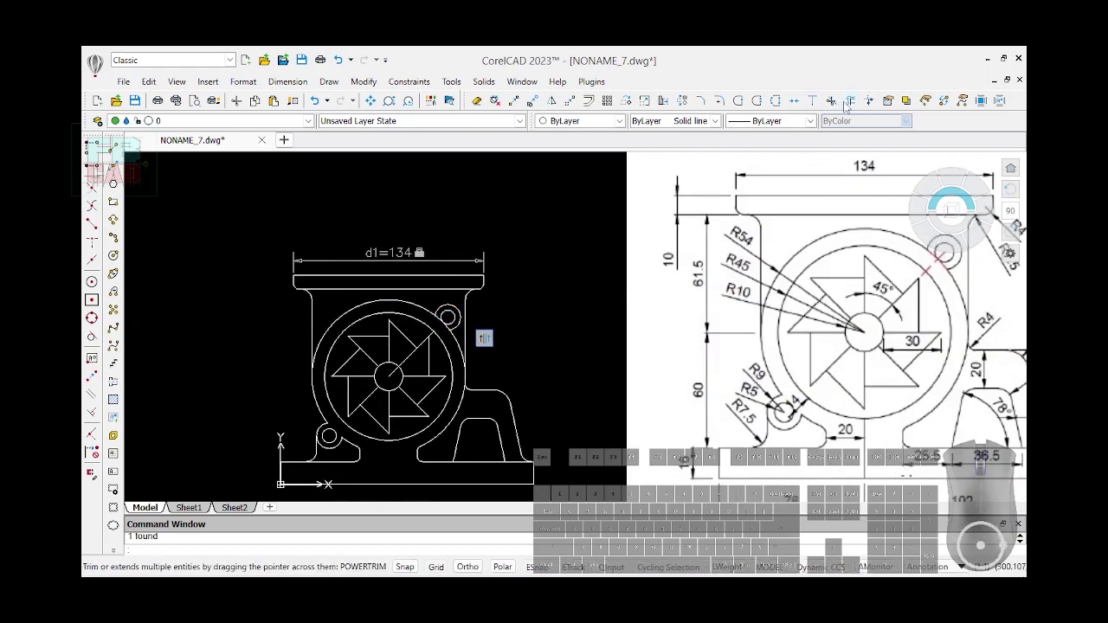
Trim the part of the housing's outer circle that lies inside the upper right lug
scroll(445, 309, up, 4)
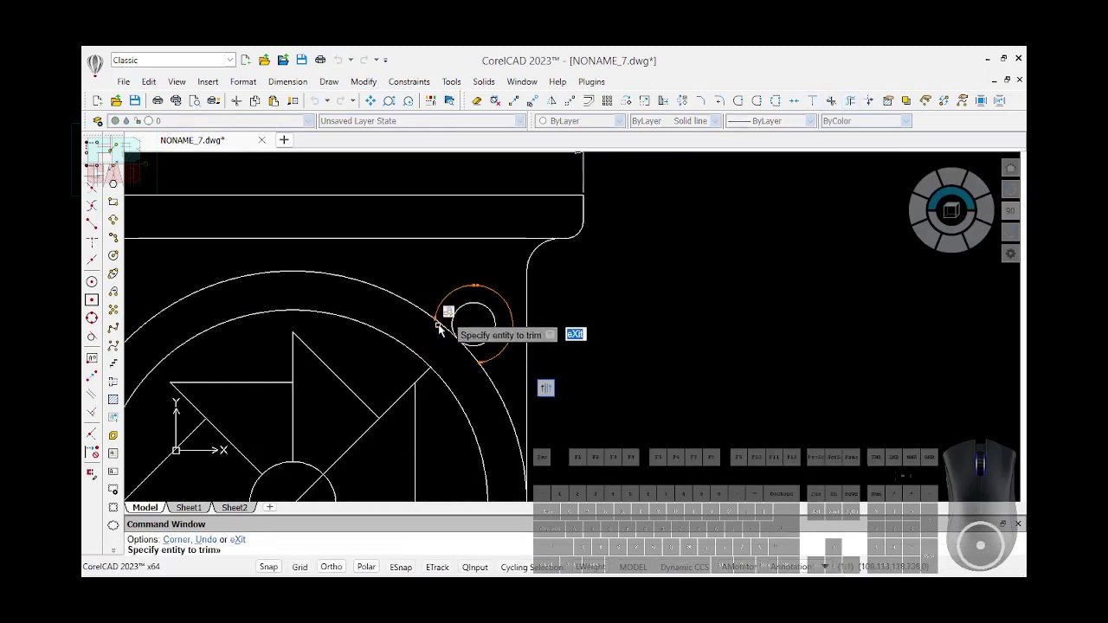
click(442, 332)
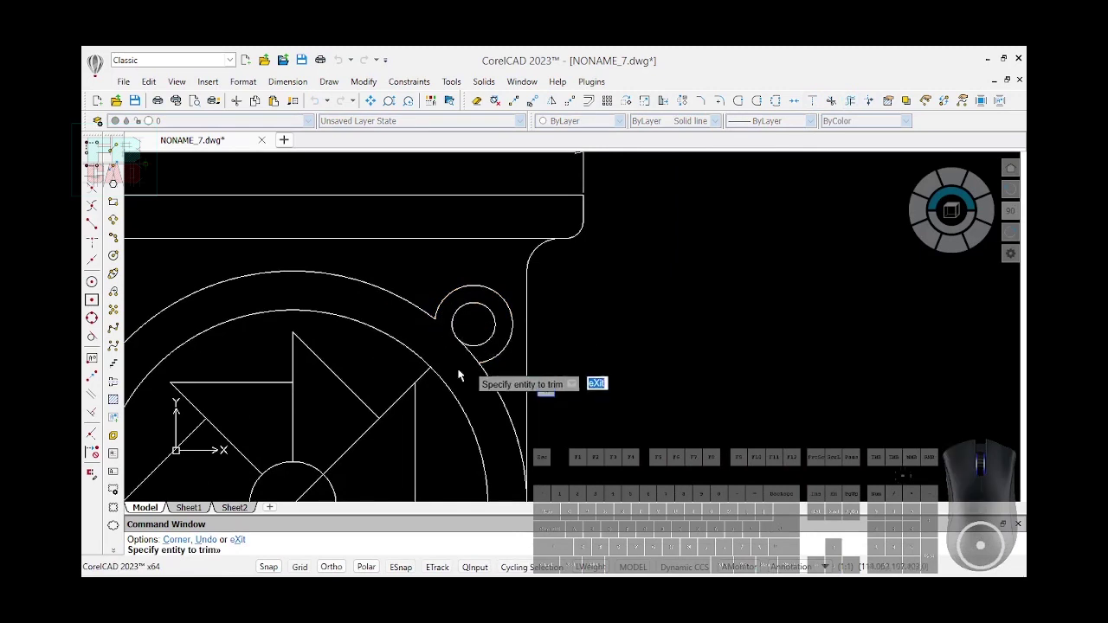
scroll(573, 322, down, 4)
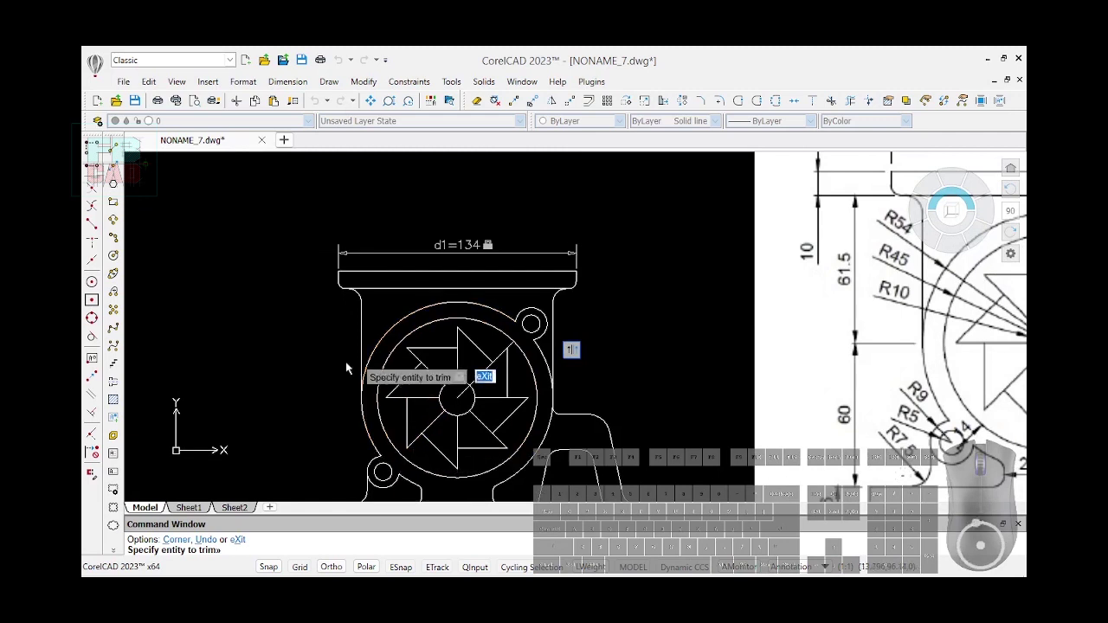
Remove the diagonal line segment remaining inside the central hub circle
scroll(313, 367, down, 1)
scroll(297, 338, down, 1)
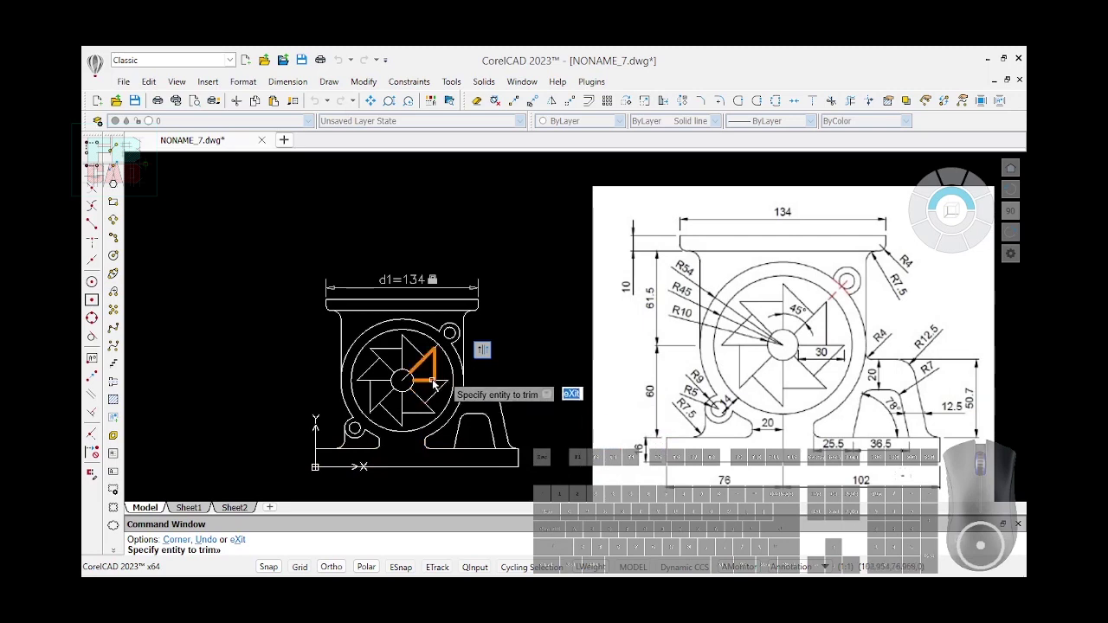
click(405, 382)
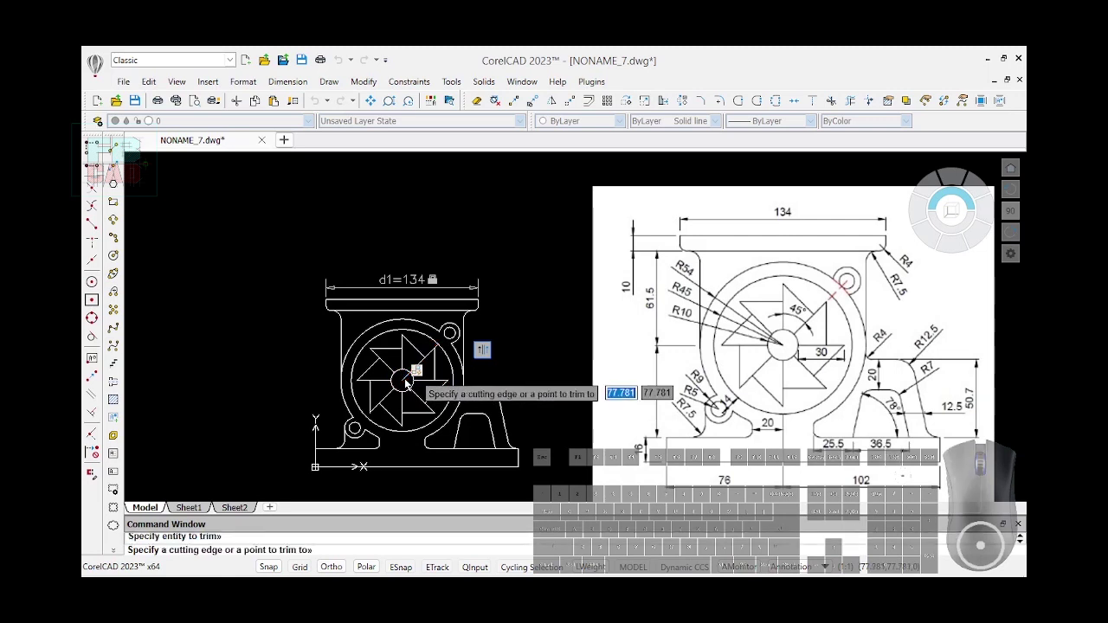
click(476, 100)
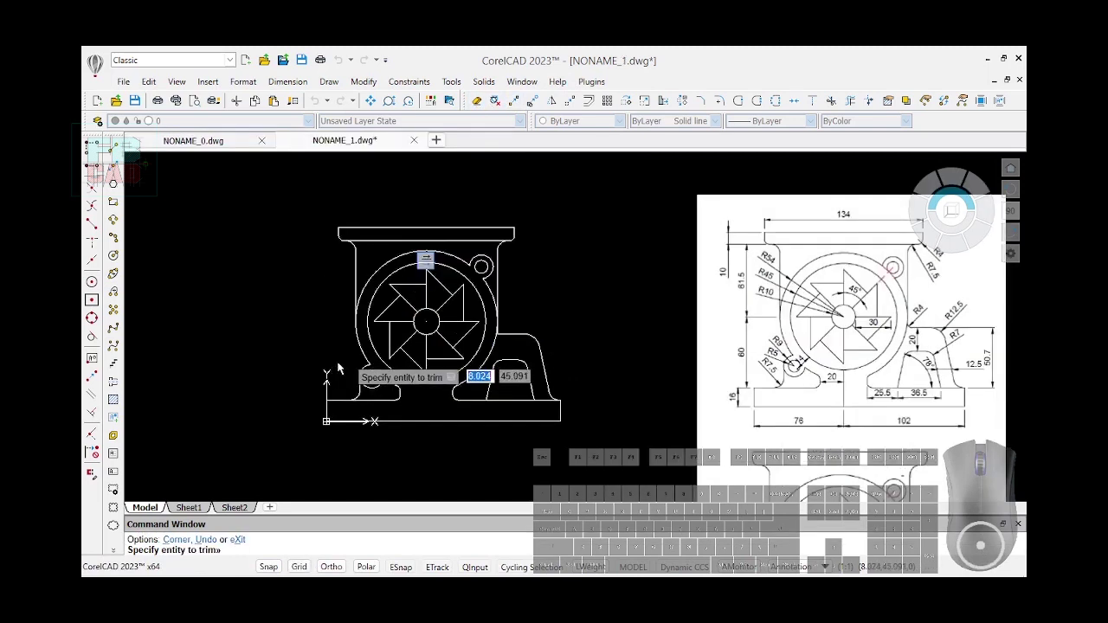
Compare the completed blower housing in NONAME_1.dwg with the two reference views beside it
scroll(622, 310, down, 3)
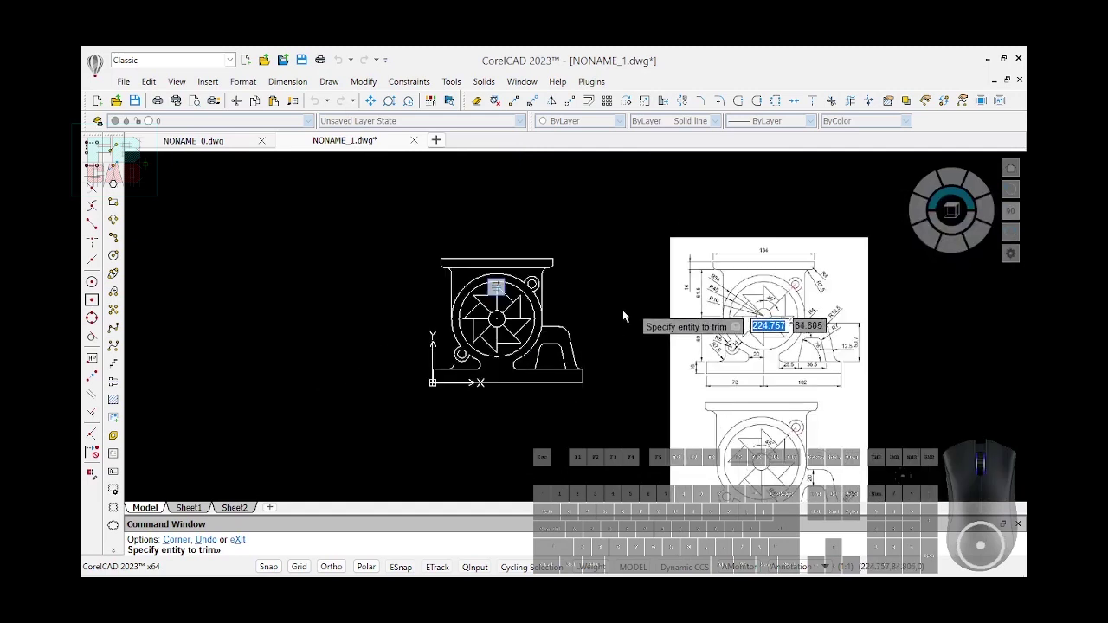
scroll(641, 309, down, 1)
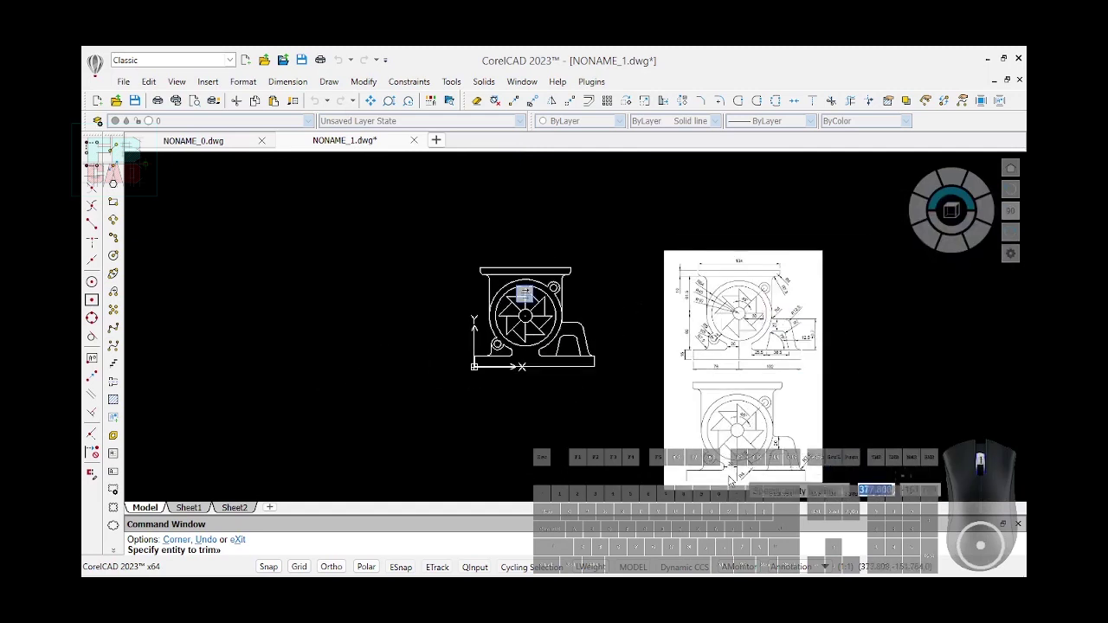
scroll(734, 480, up, 3)
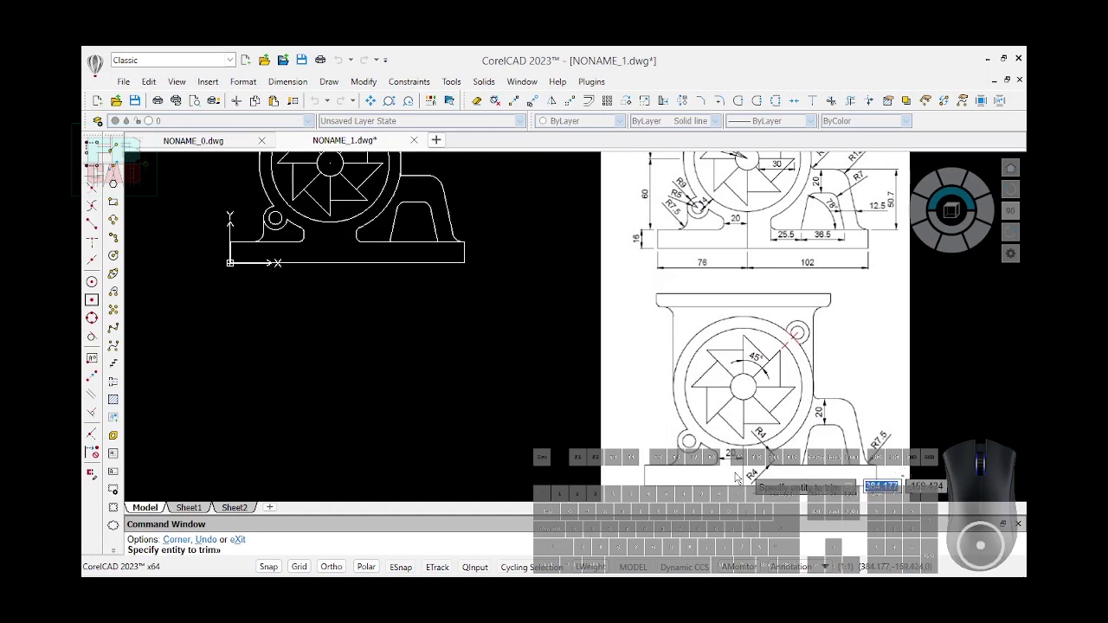
scroll(735, 477, down, 1)
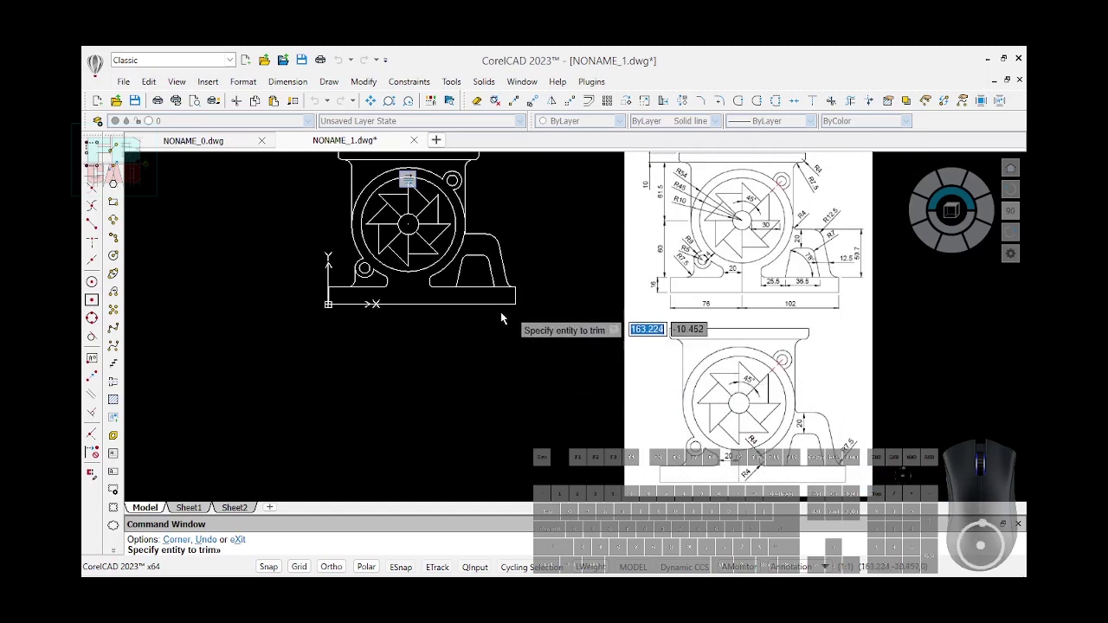
scroll(505, 303, up, 1)
scroll(505, 303, down, 1)
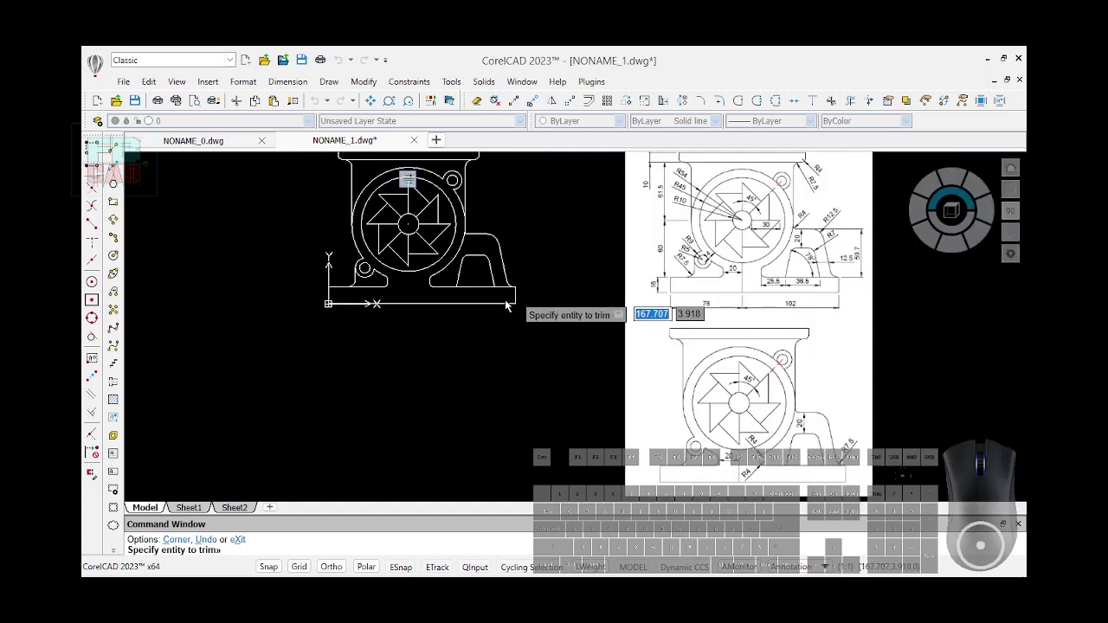
scroll(477, 338, down, 1)
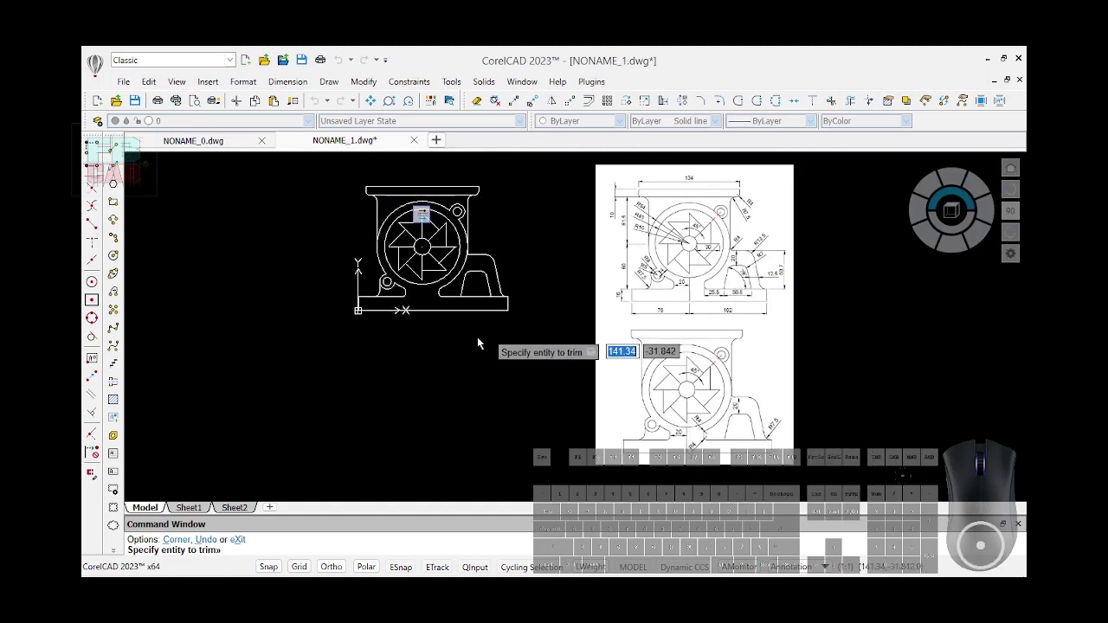
Hide all the constraint icons in the drawing
click(419, 83)
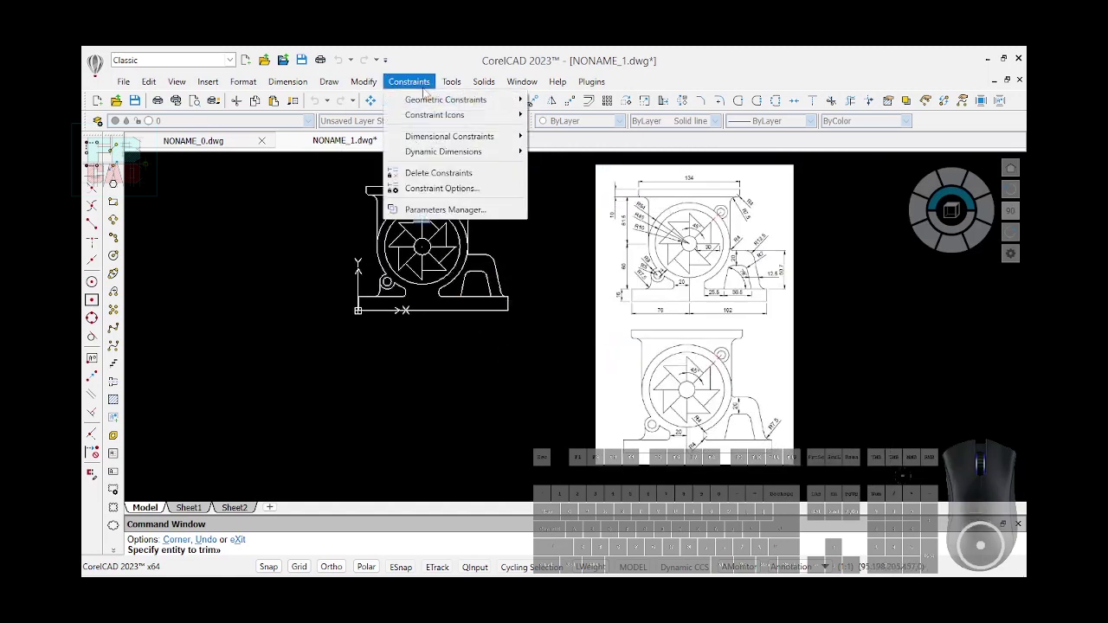
mouse_move(437, 114)
click(572, 148)
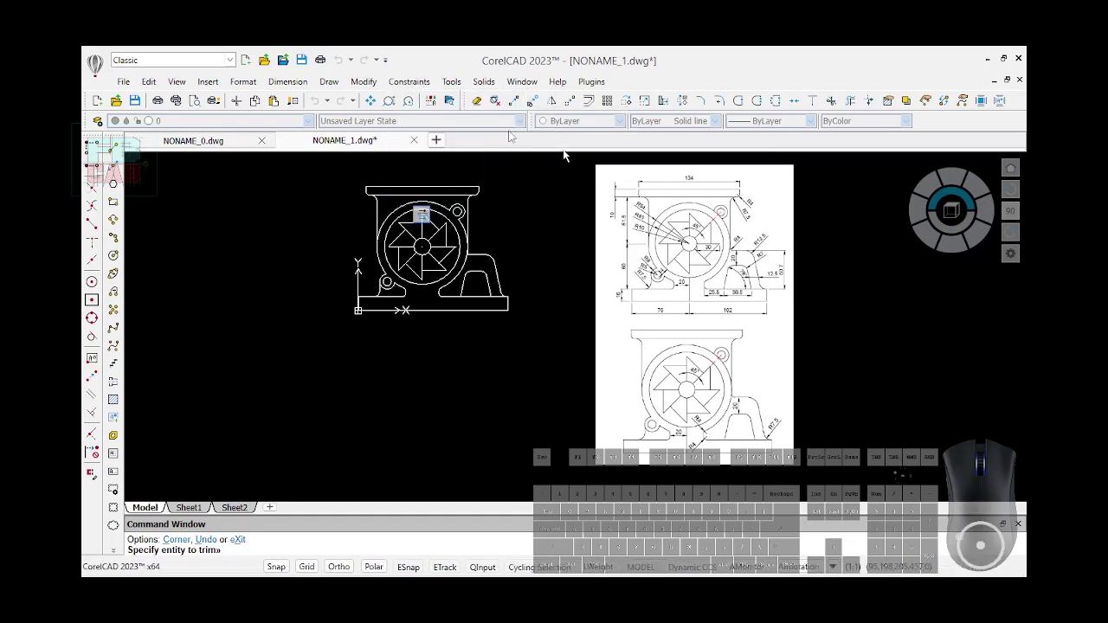